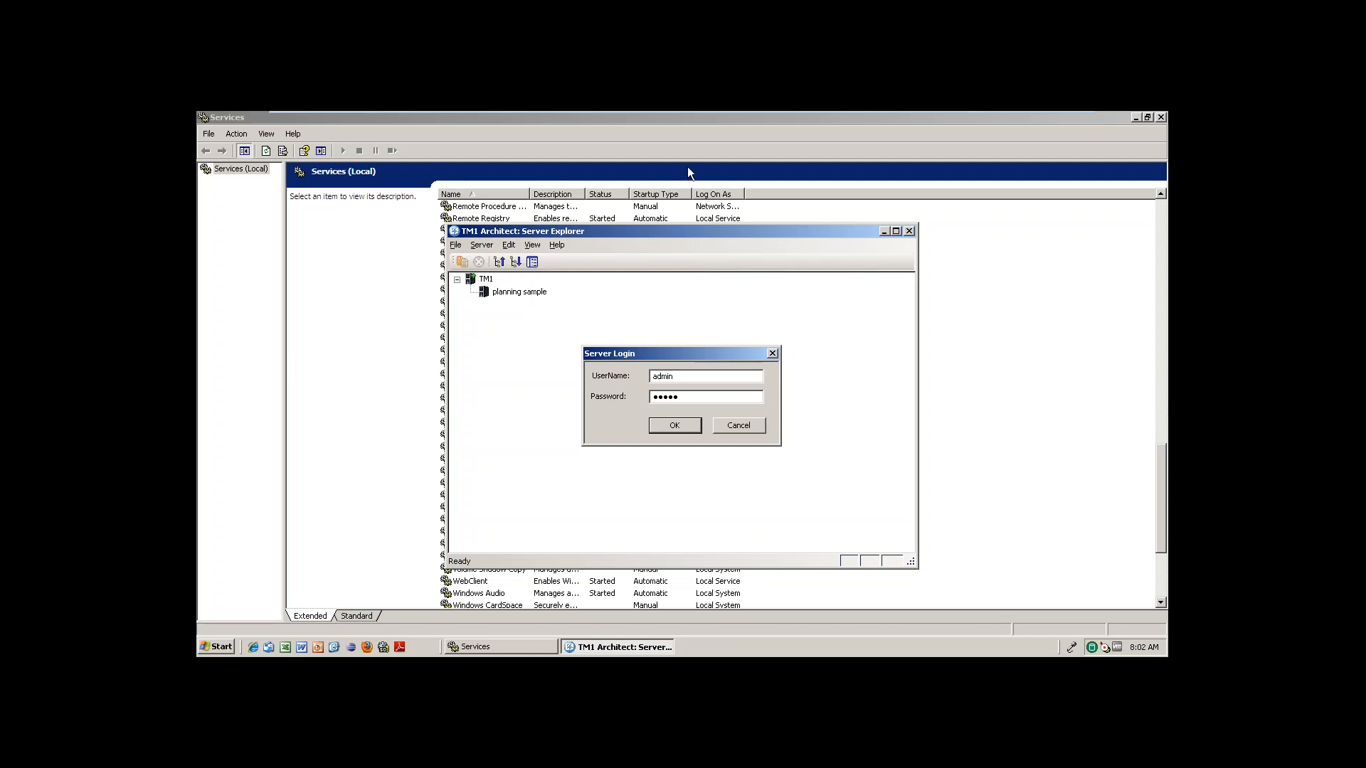
Log in to the planning sample server, maximize the explorer, expand Cubes and hide control objects
key(Return)
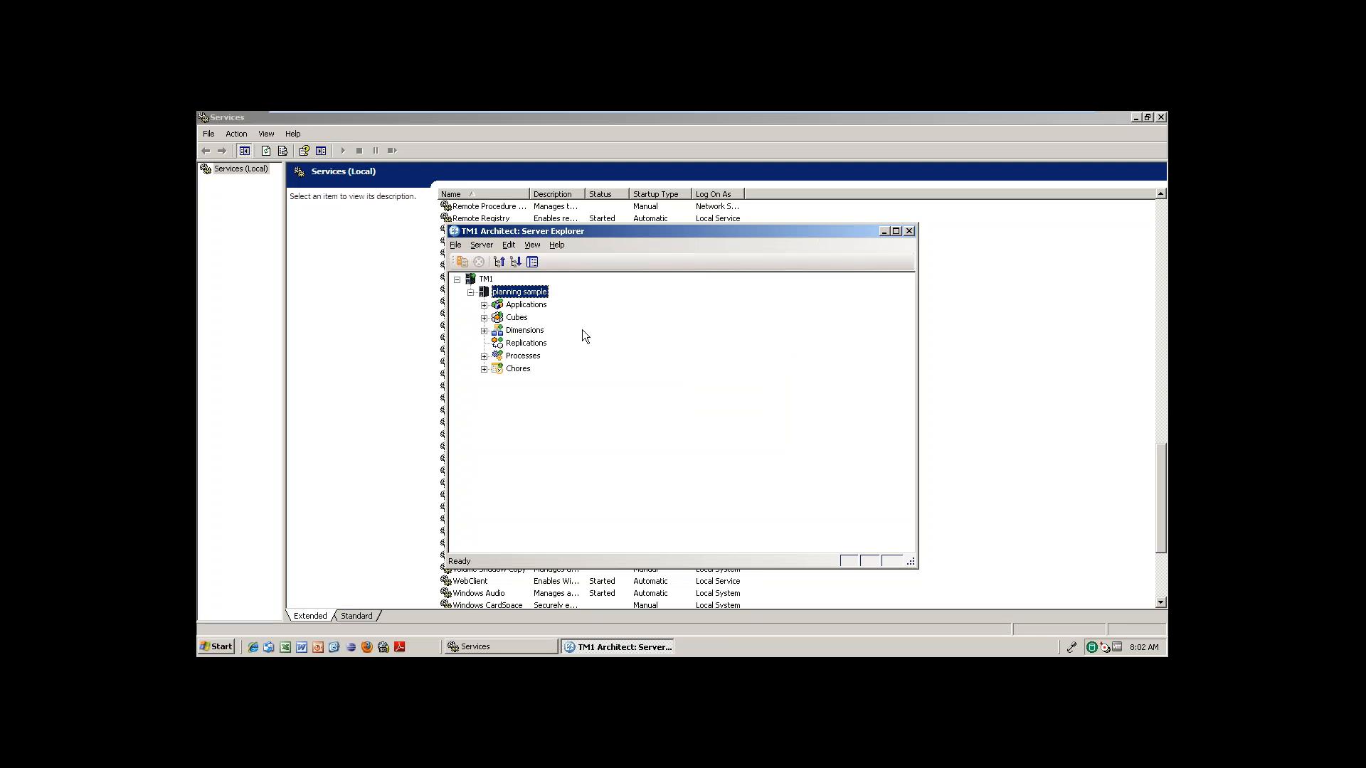
click(896, 232)
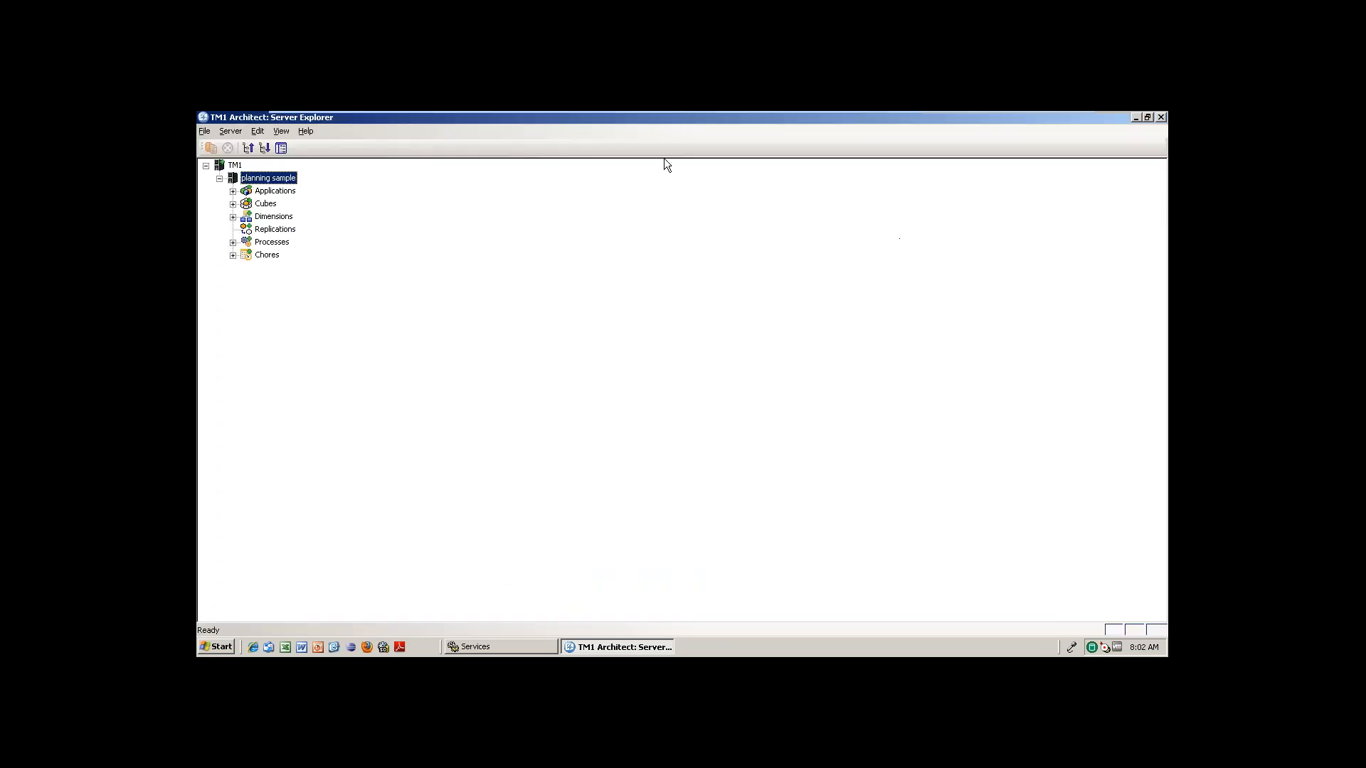
click(232, 203)
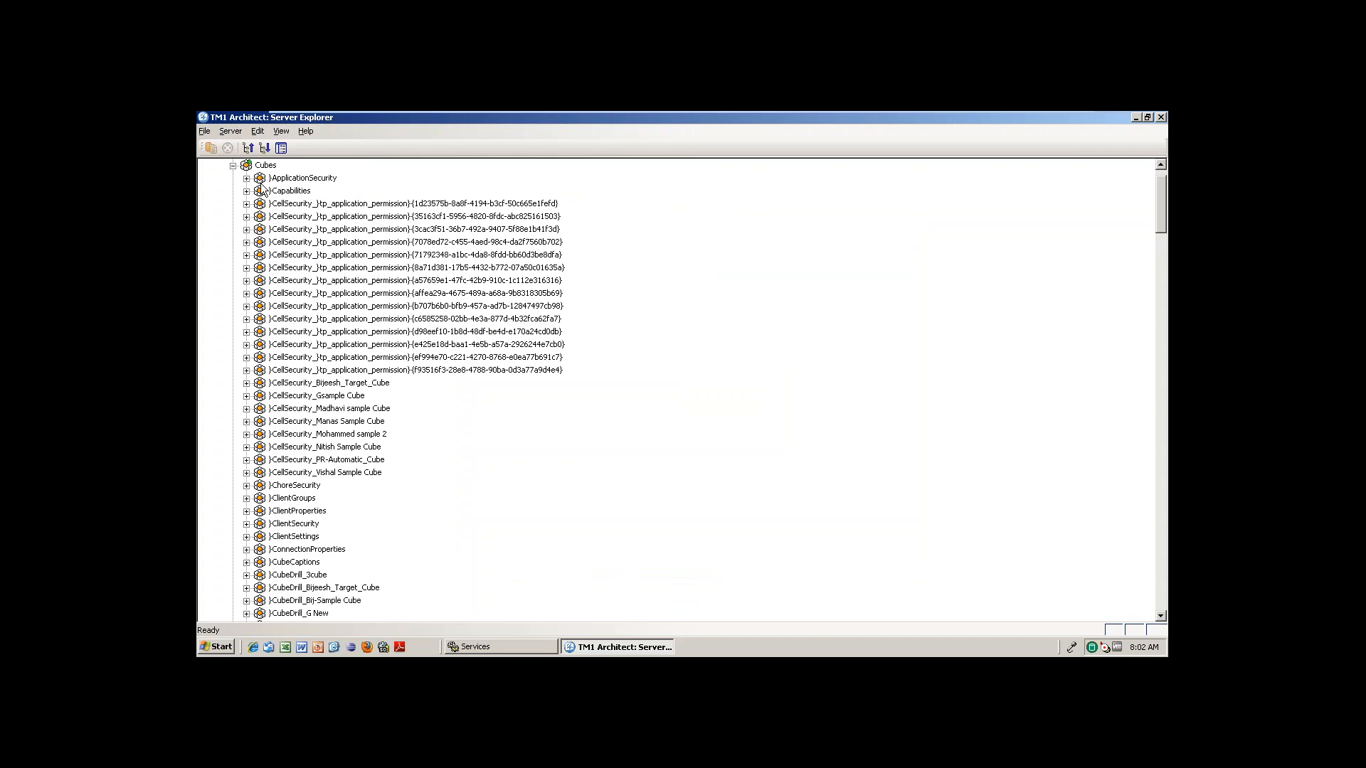
click(281, 131)
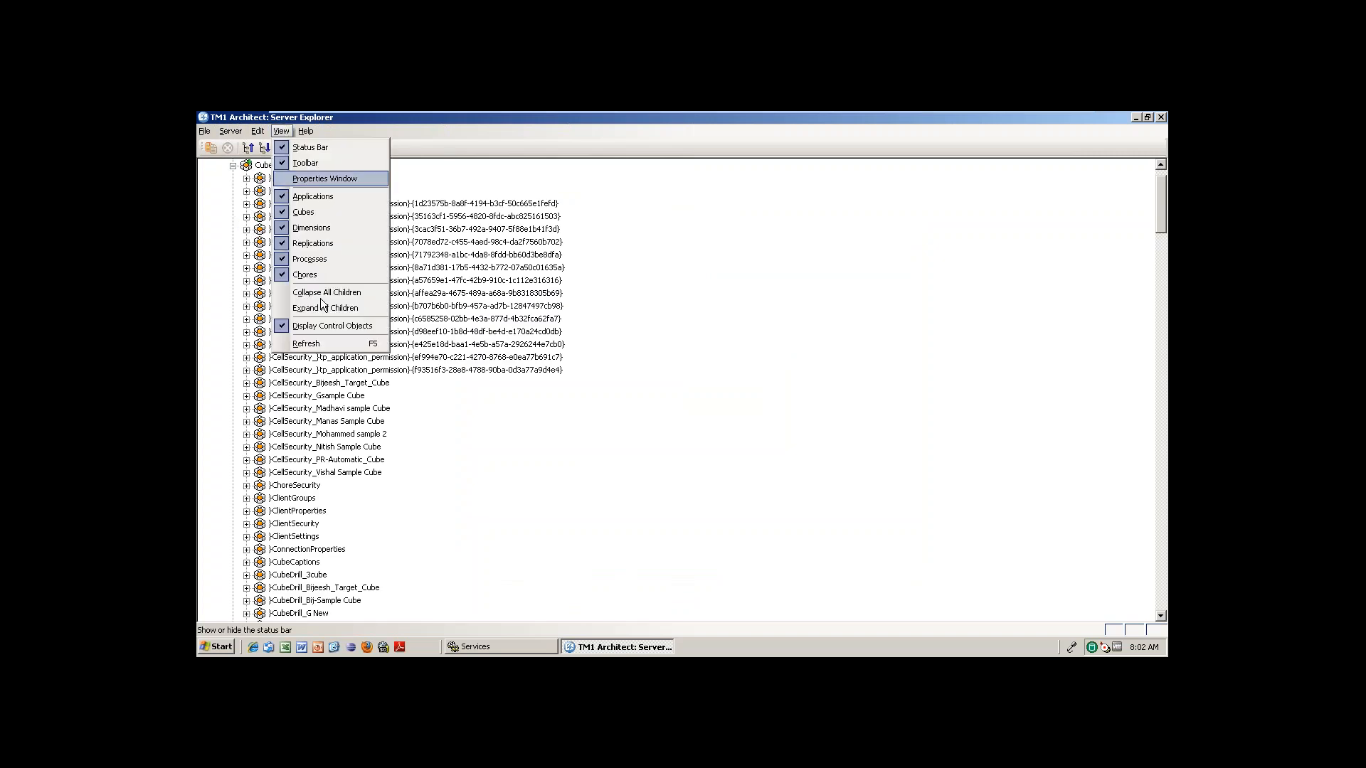
click(332, 326)
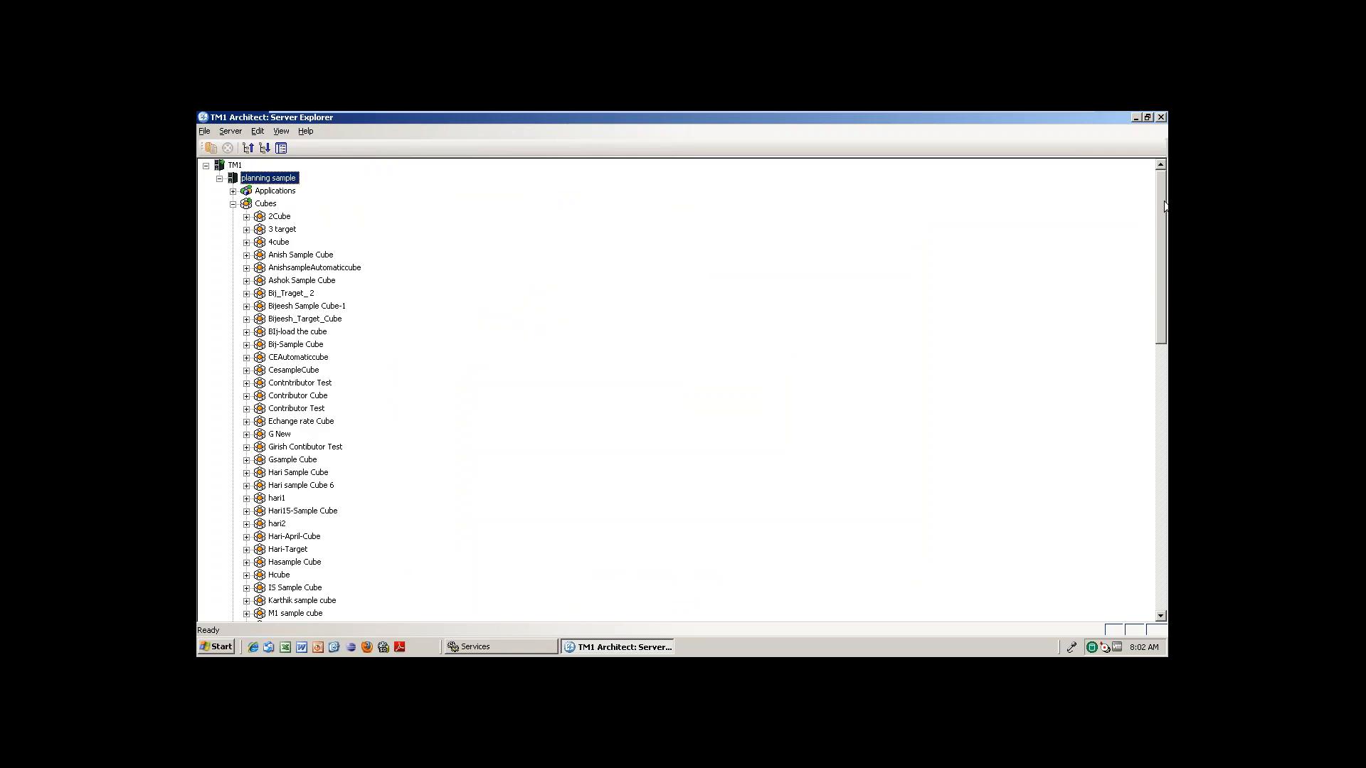
Scroll down and open the context menu of the sample cube below Revenue Cube
drag(1164, 206, 1158, 439)
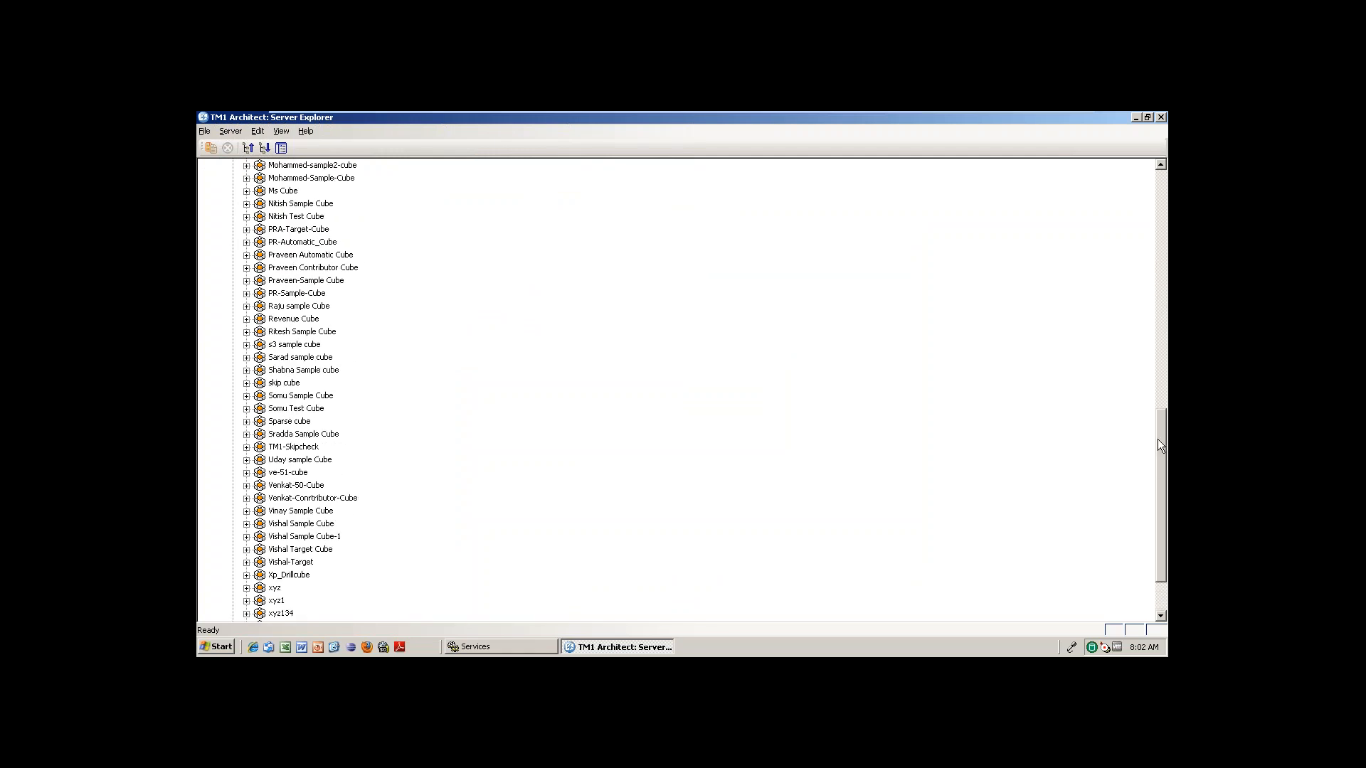
click(289, 334)
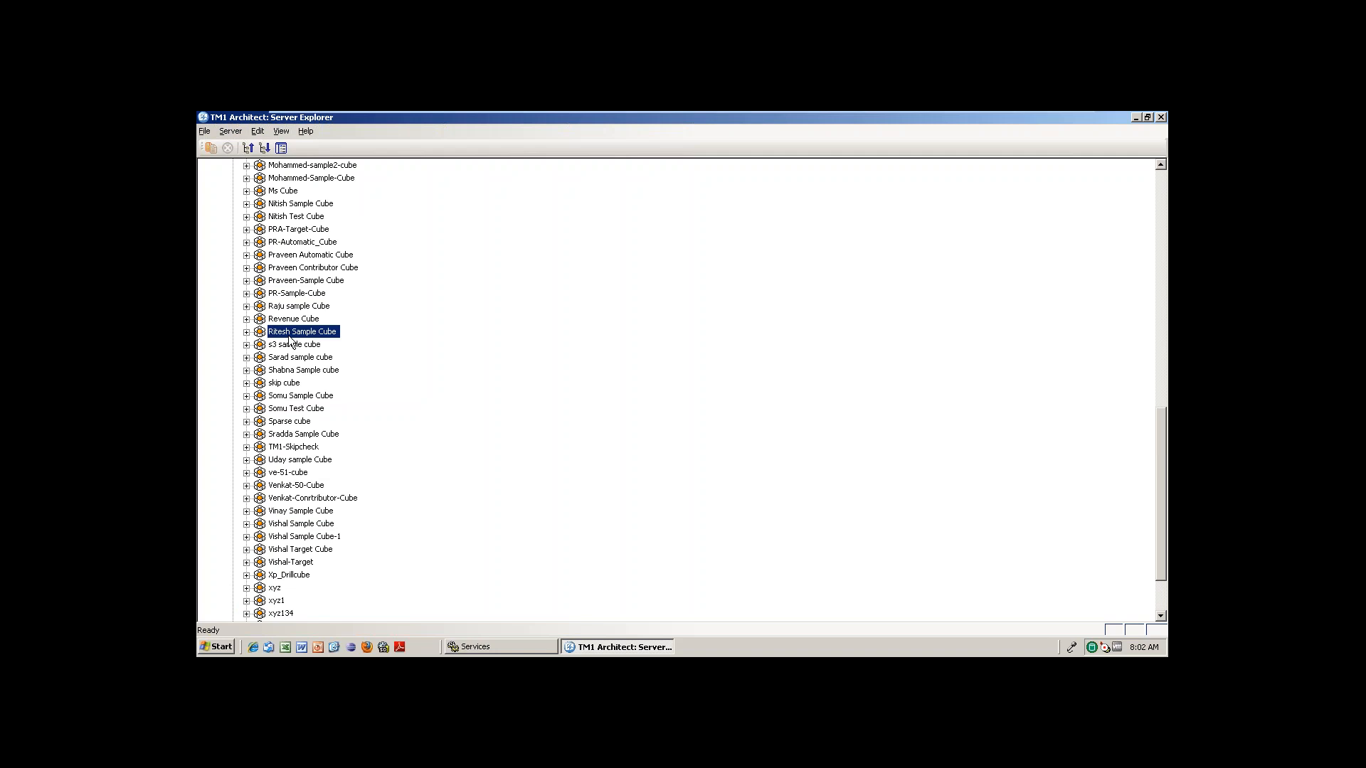
right_click(290, 340)
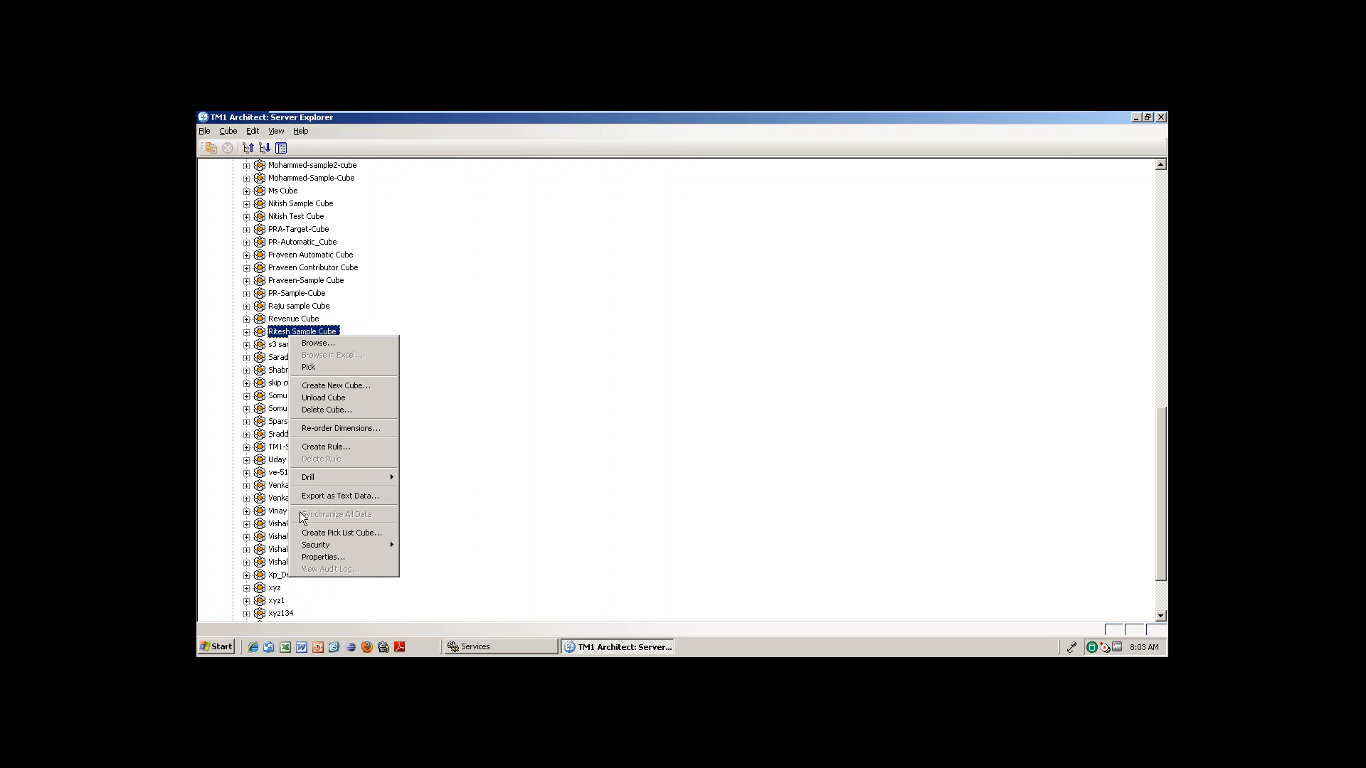
Reserve the sample cube below Revenue Cube with Security > Reserve
mouse_move(934, 113)
mouse_move(341, 548)
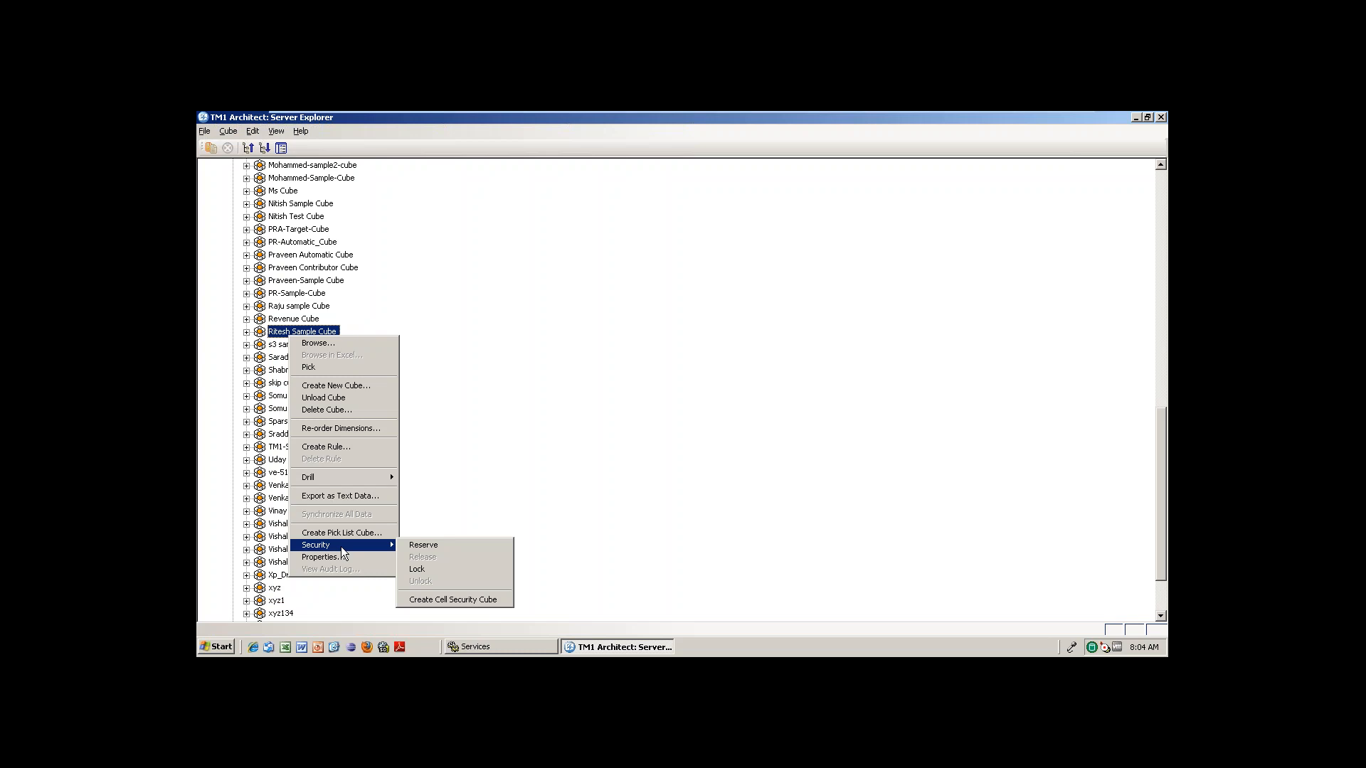
click(435, 543)
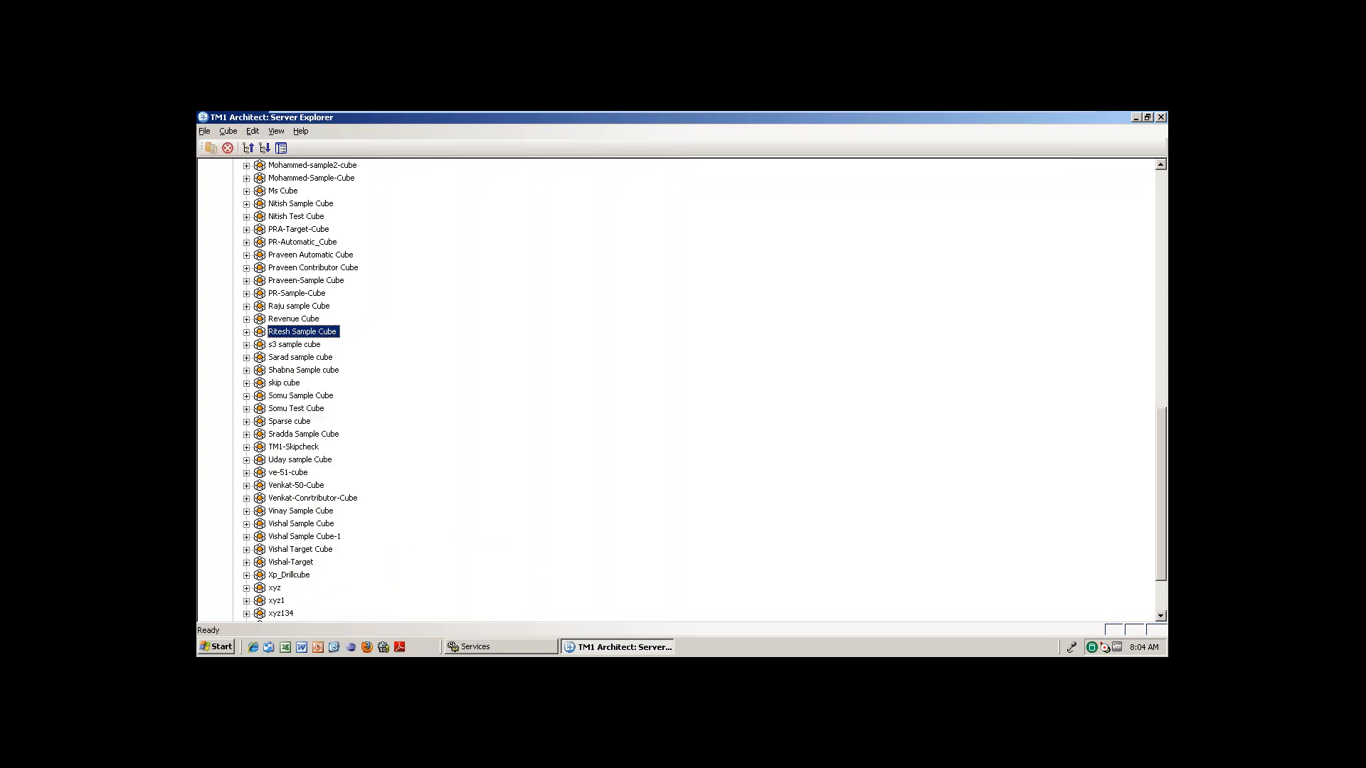
Release the reservation on the sample cube below Revenue Cube with Security > Release
right_click(319, 338)
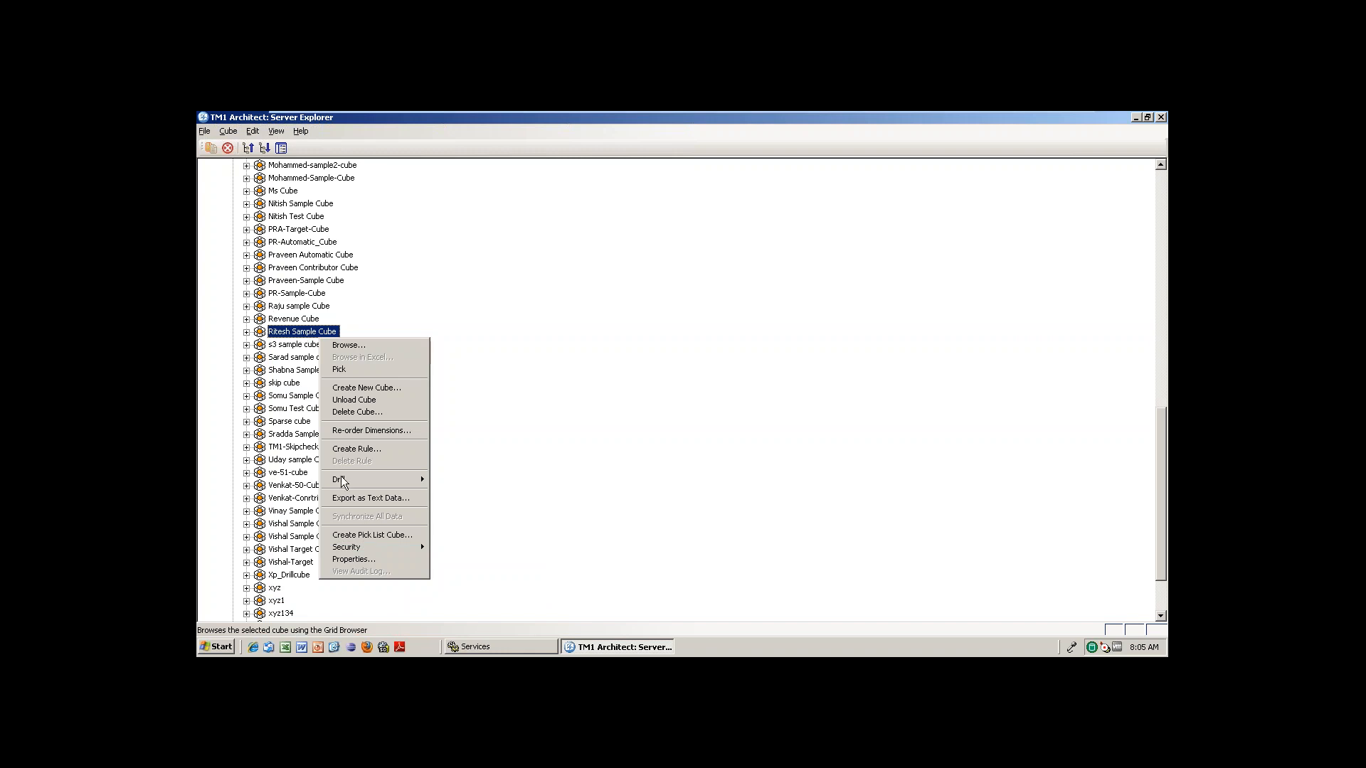
mouse_move(374, 549)
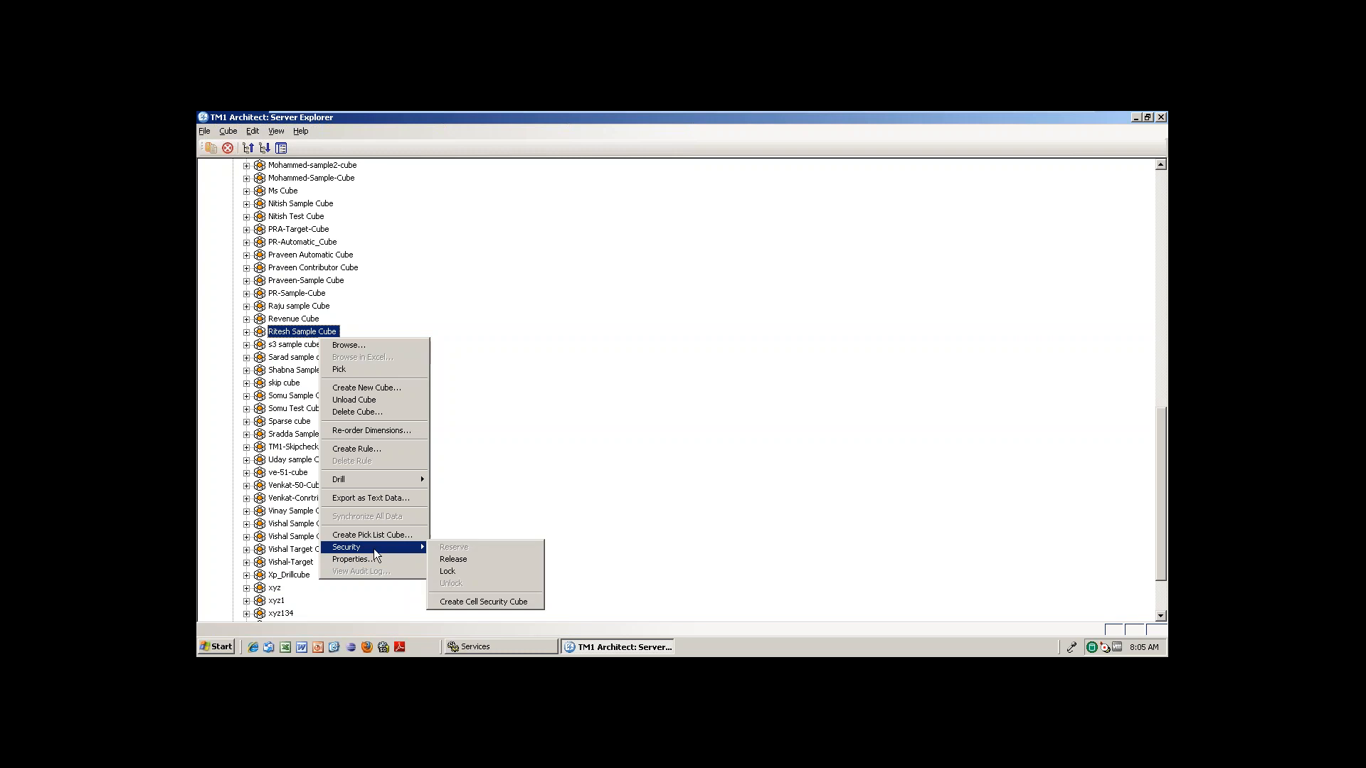
click(455, 560)
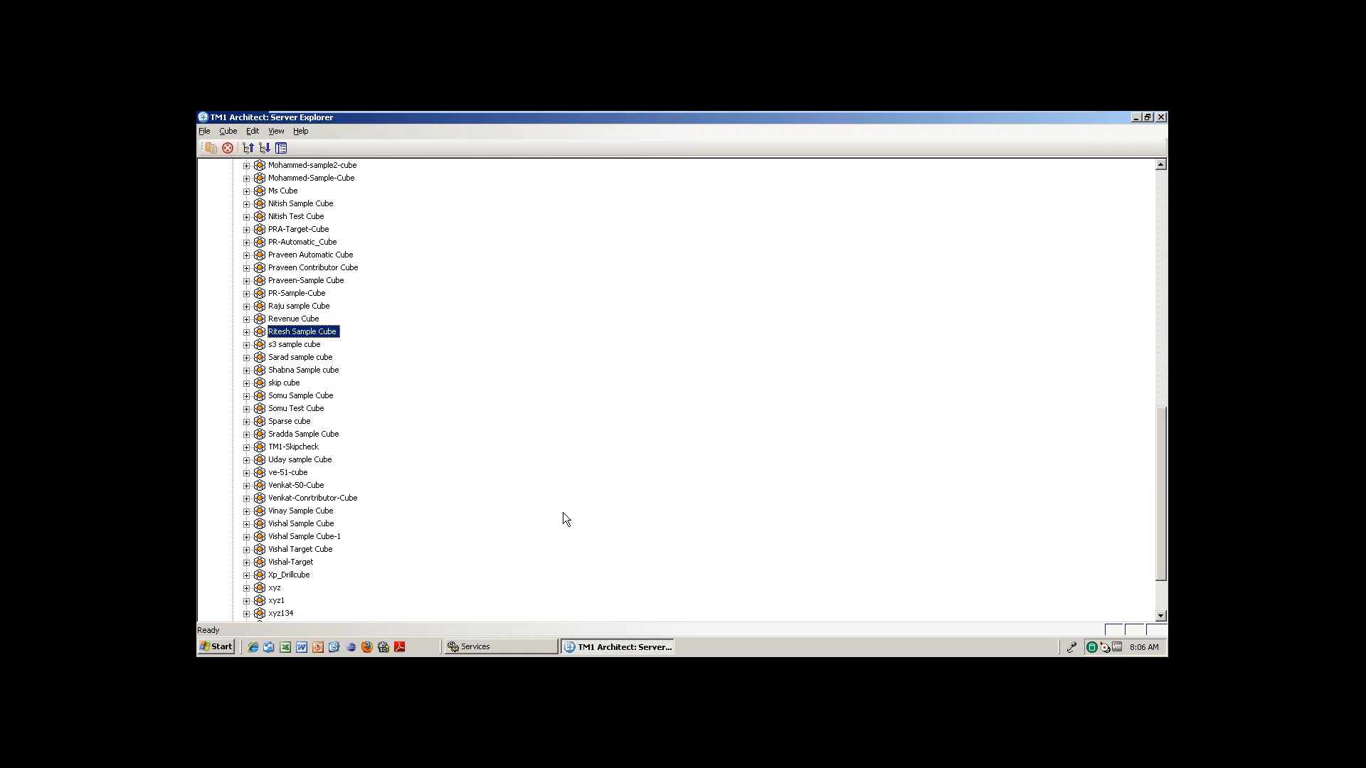
Reserve the sample cube below Revenue Cube once more from its Security menu
right_click(330, 332)
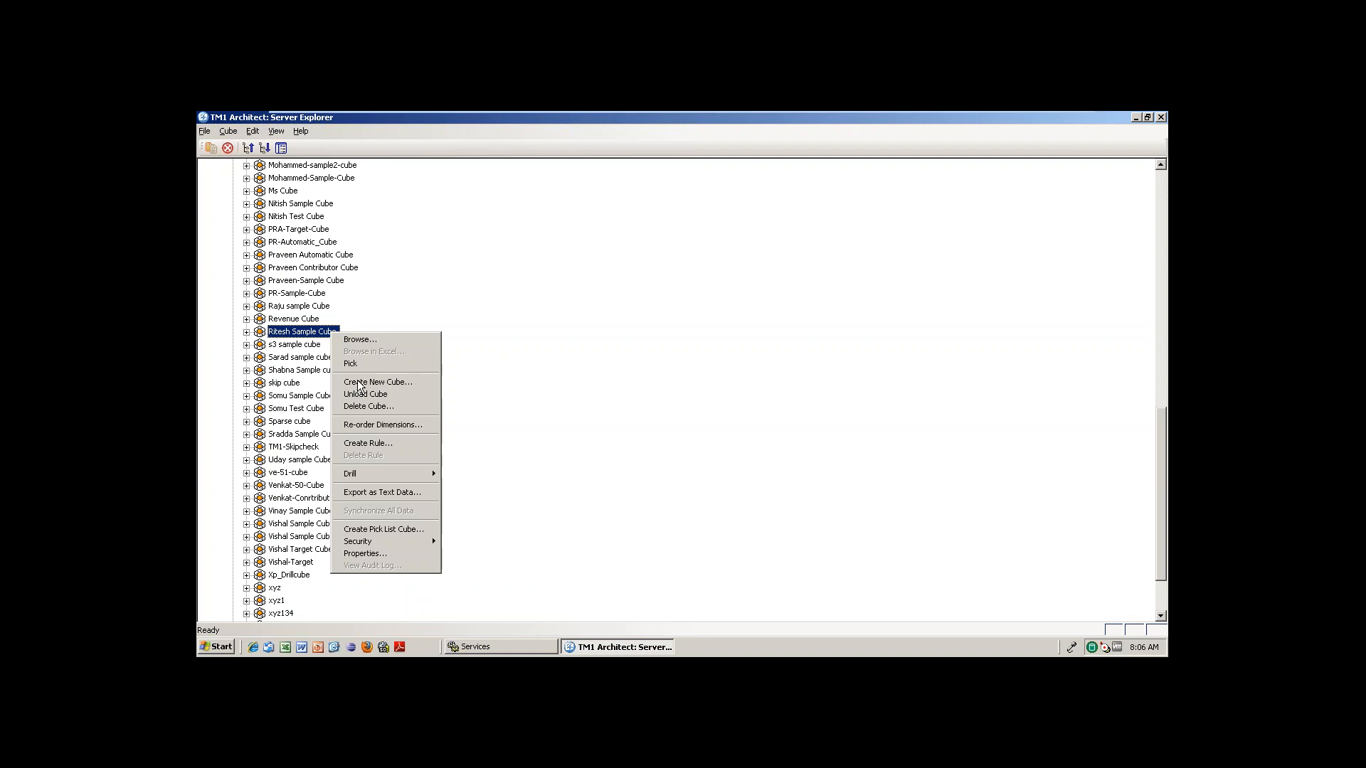
click(466, 542)
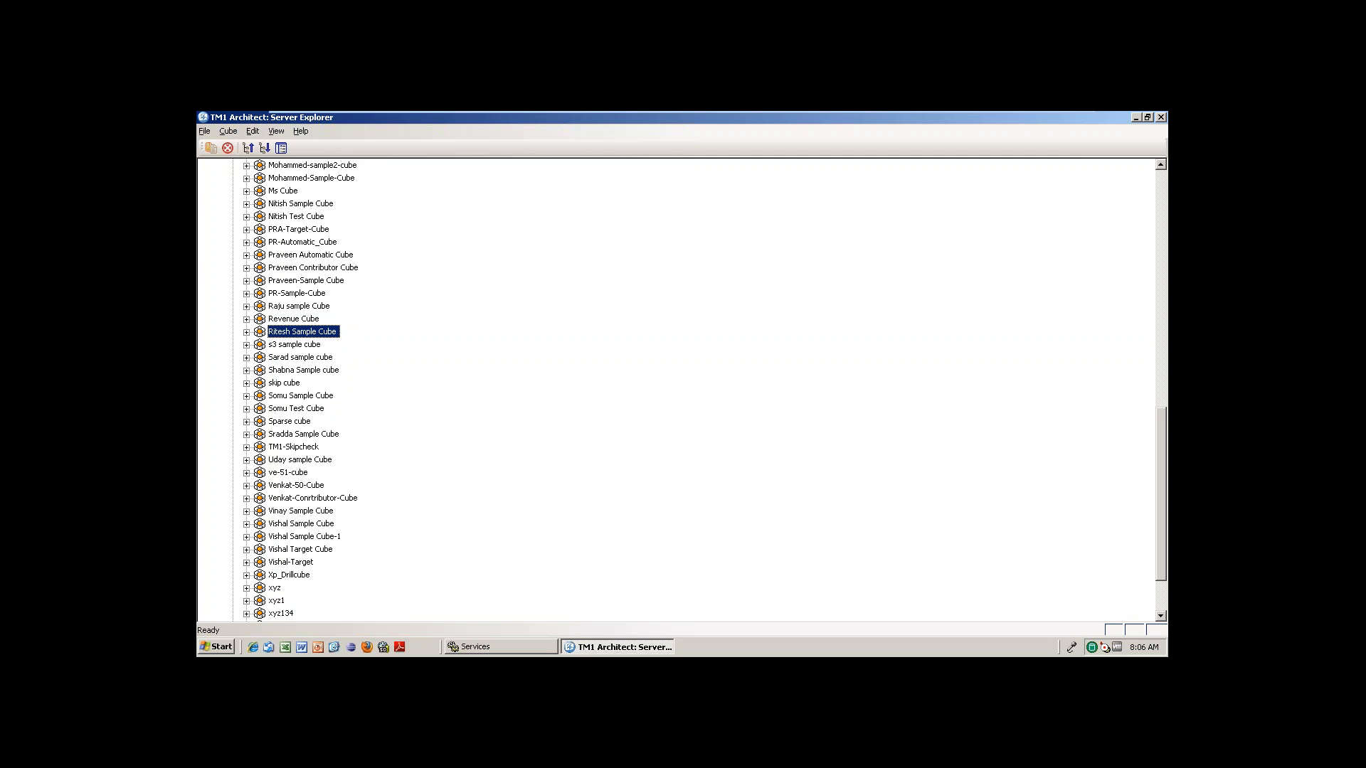
Lock the sample cube below Revenue Cube on the server
right_click(324, 332)
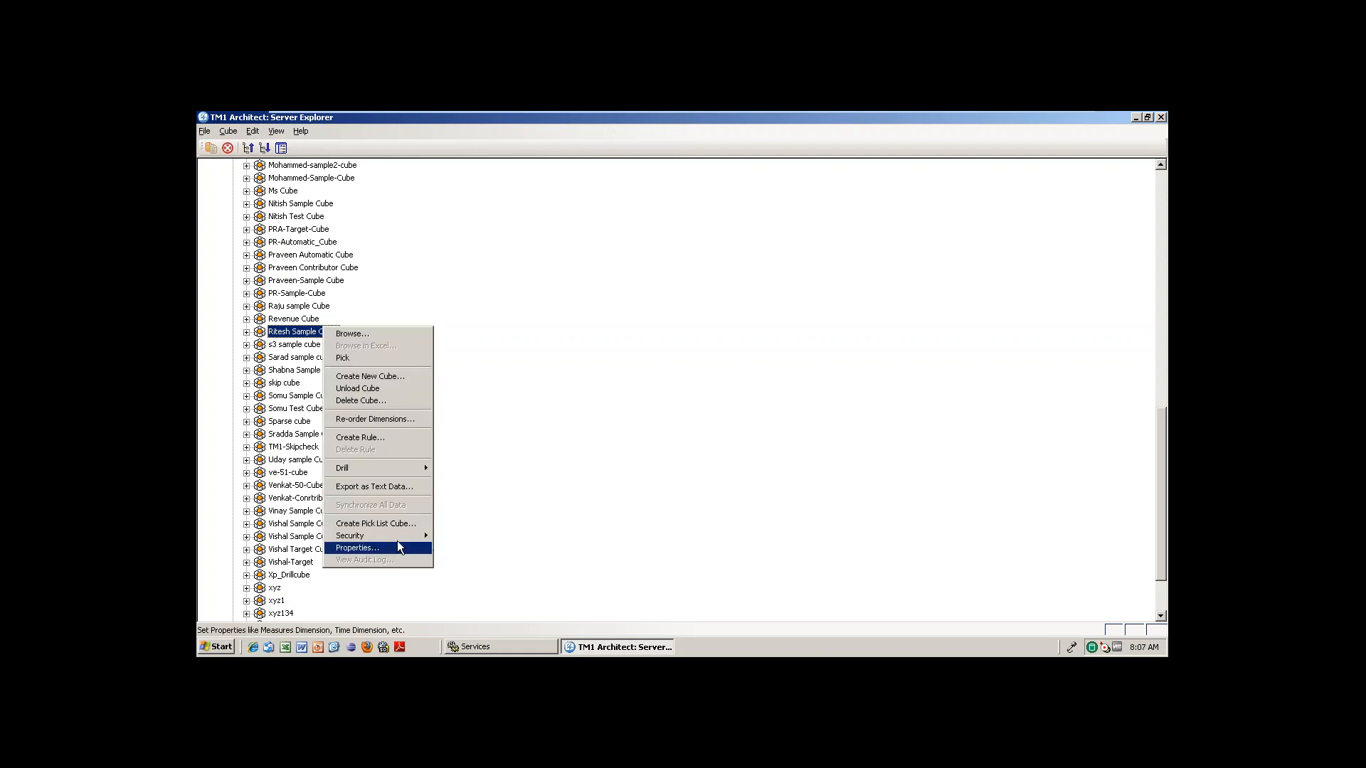
mouse_move(397, 536)
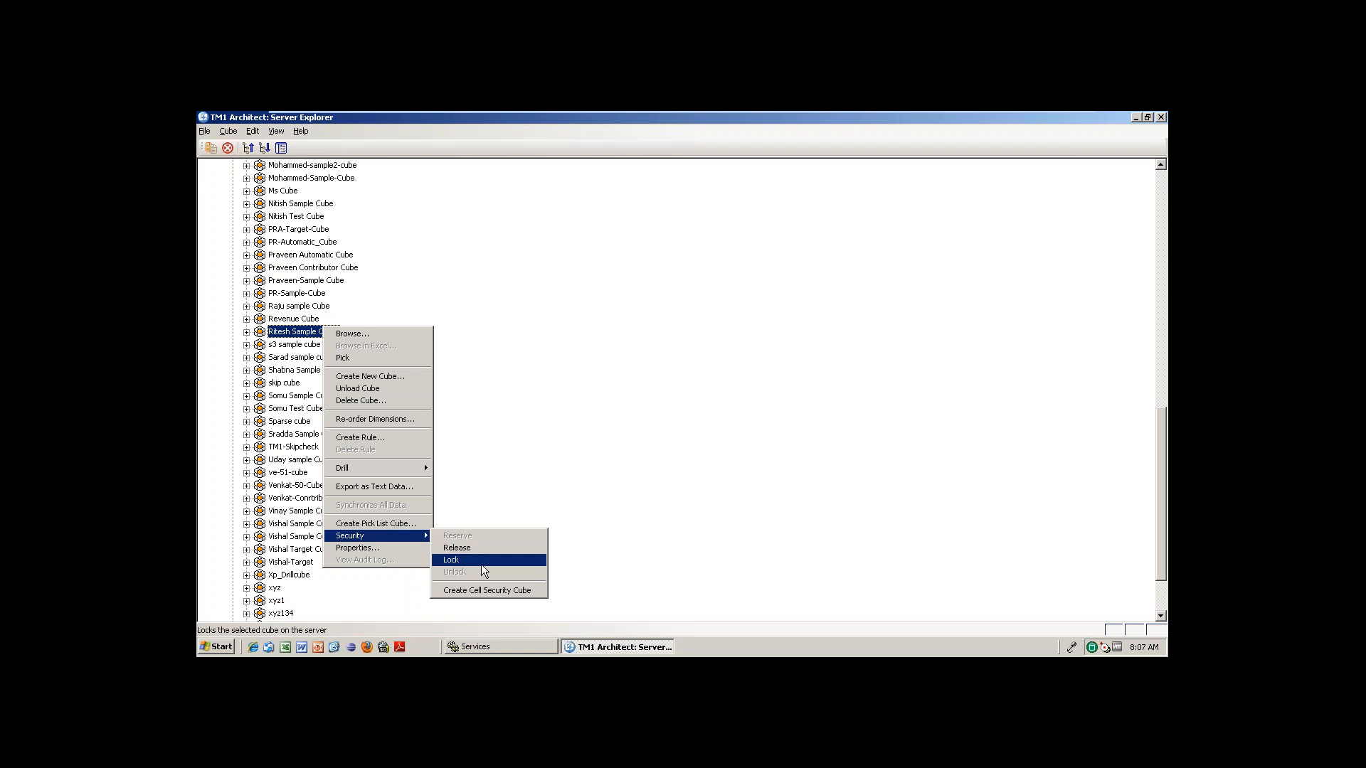
click(479, 559)
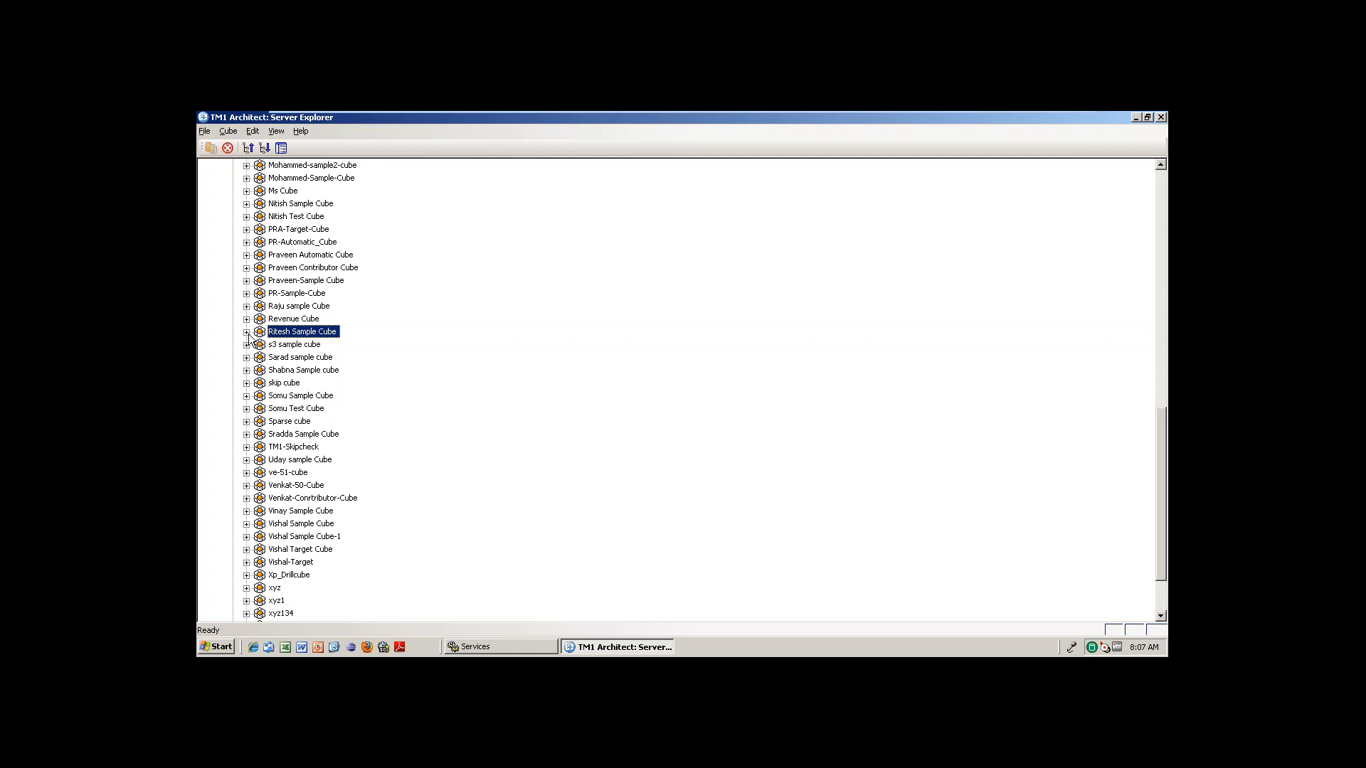
Create a cell security cube for that sample cube
right_click(297, 334)
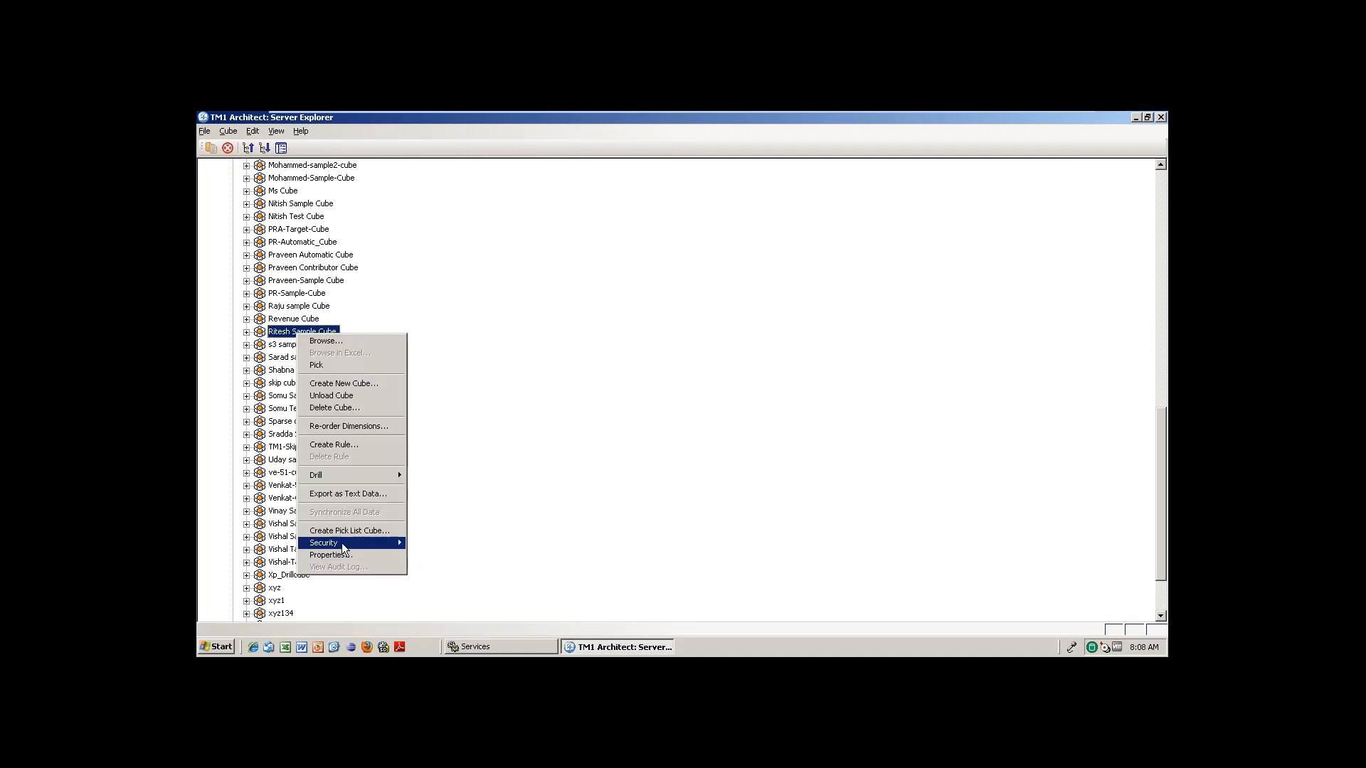
mouse_move(342, 543)
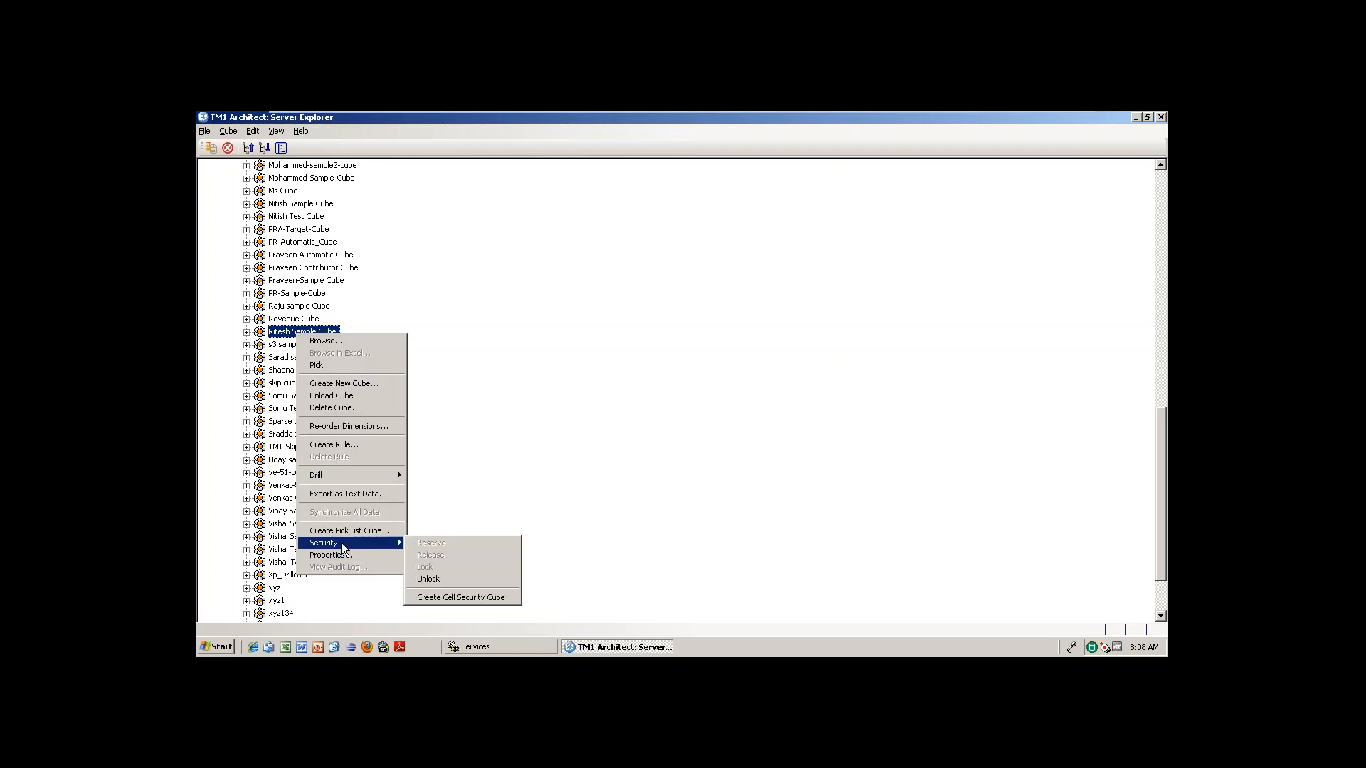
click(461, 596)
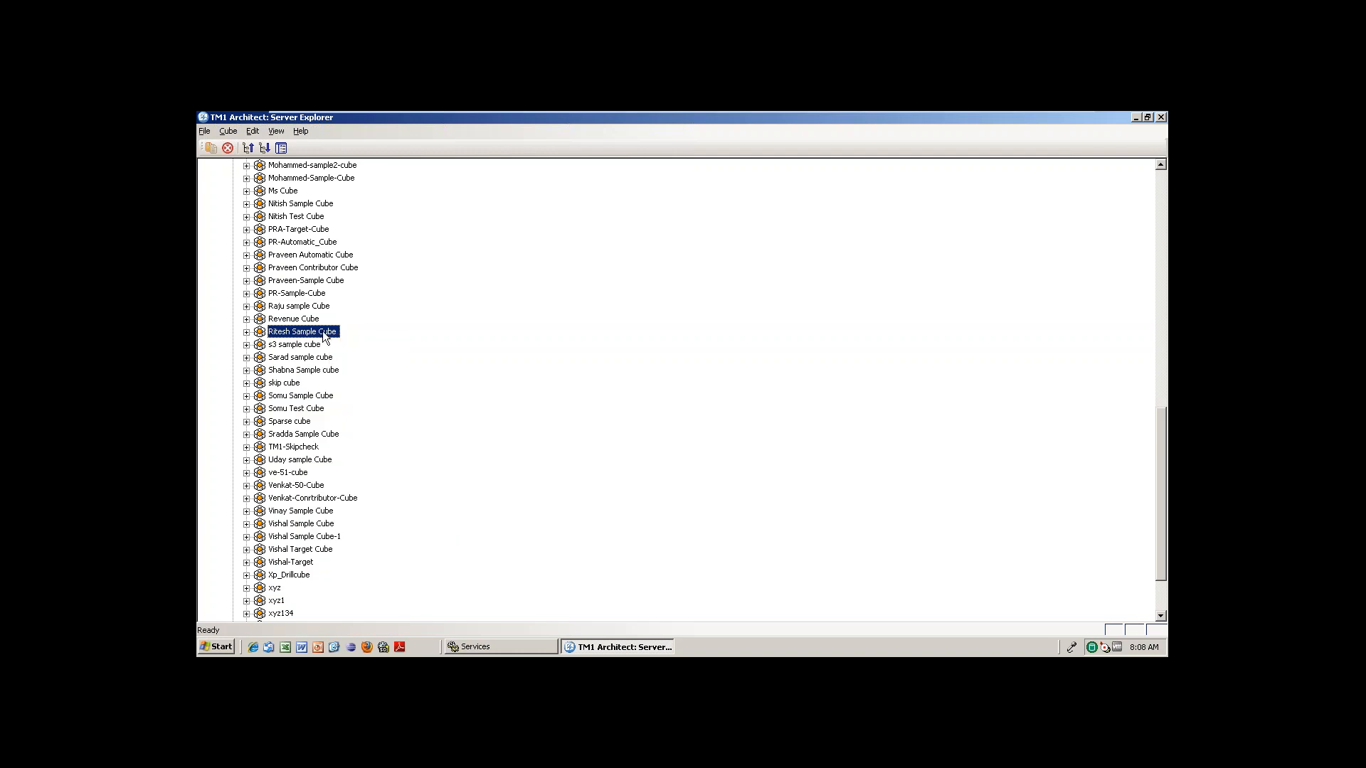
right_click(324, 336)
mouse_move(372, 540)
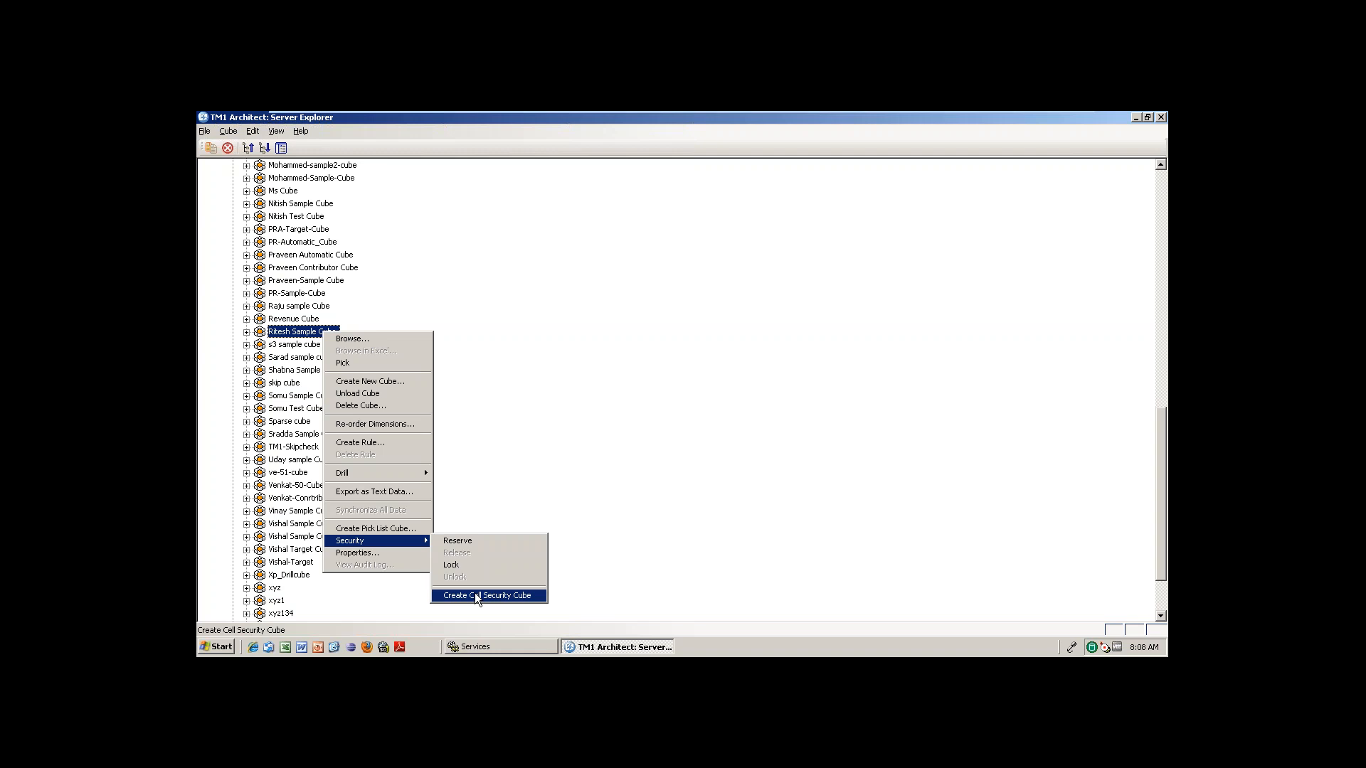
click(541, 477)
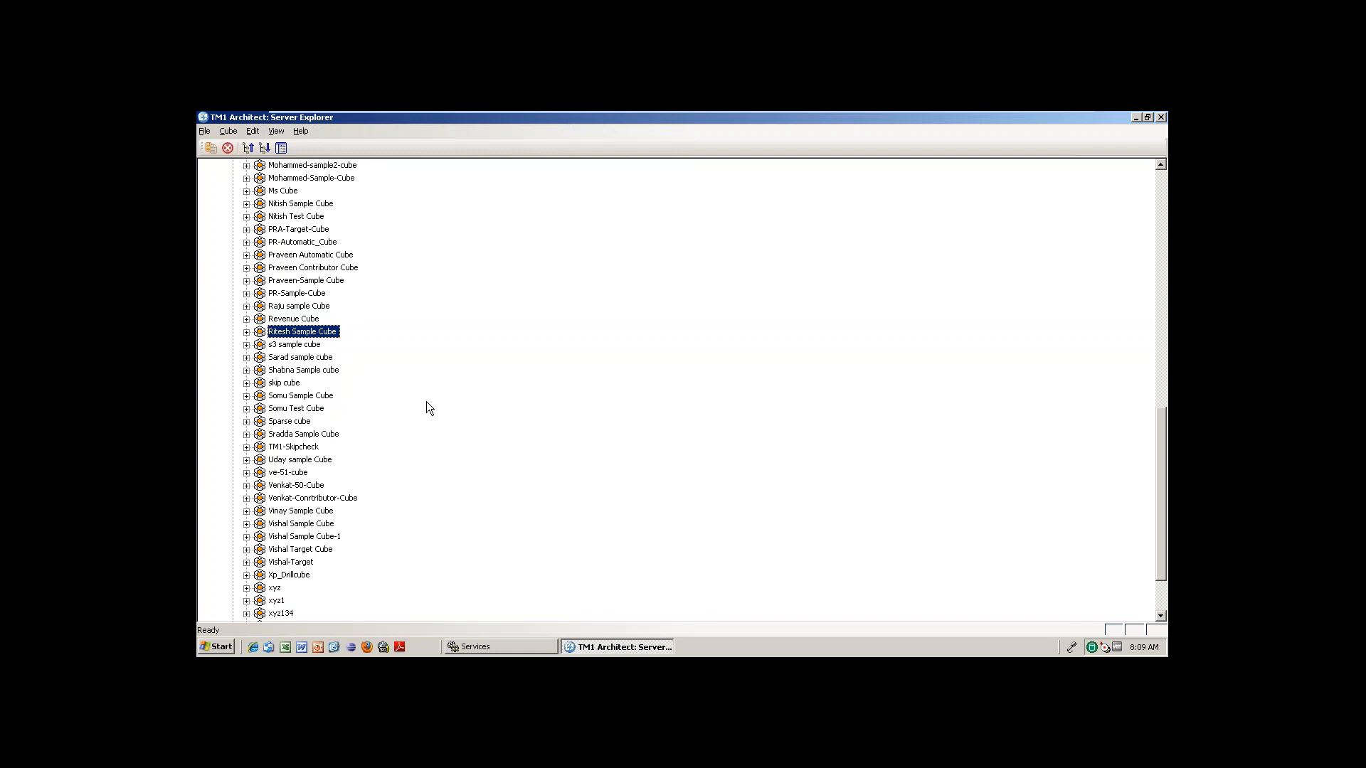
Expand Ritesh Sample Cube and open its Cube Properties dialog
click(246, 332)
right_click(318, 335)
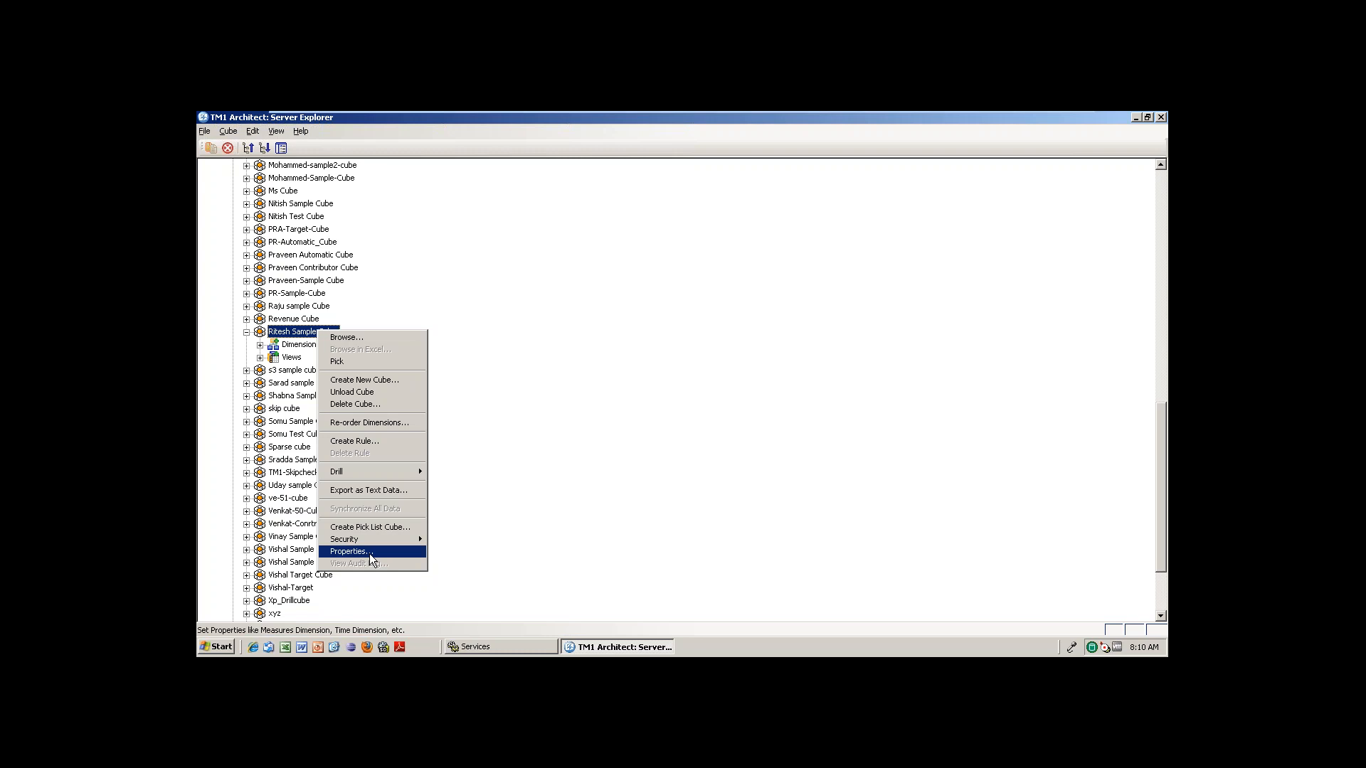
click(369, 554)
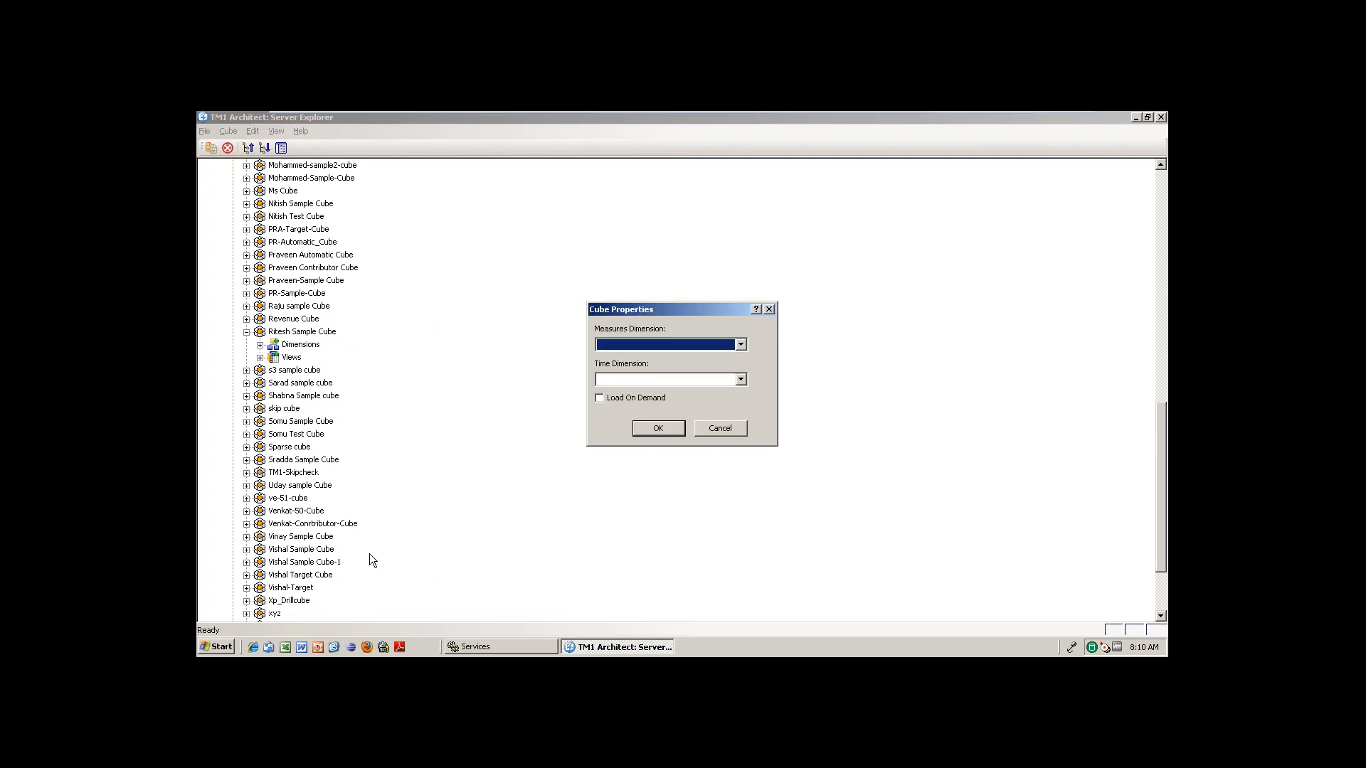
Set measures dimension Ritesh-Measure, time dimension Ritesh-Time, and enable Load On Demand
click(743, 344)
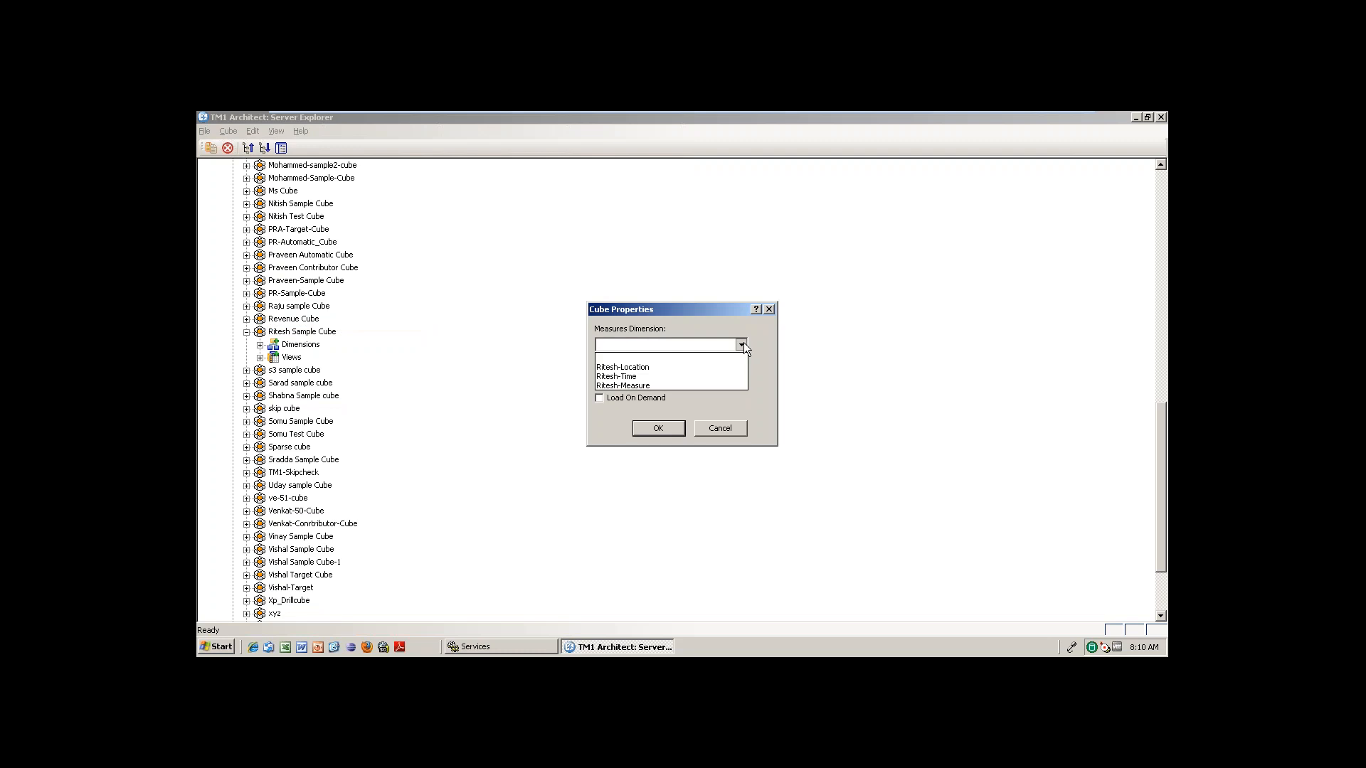
click(661, 386)
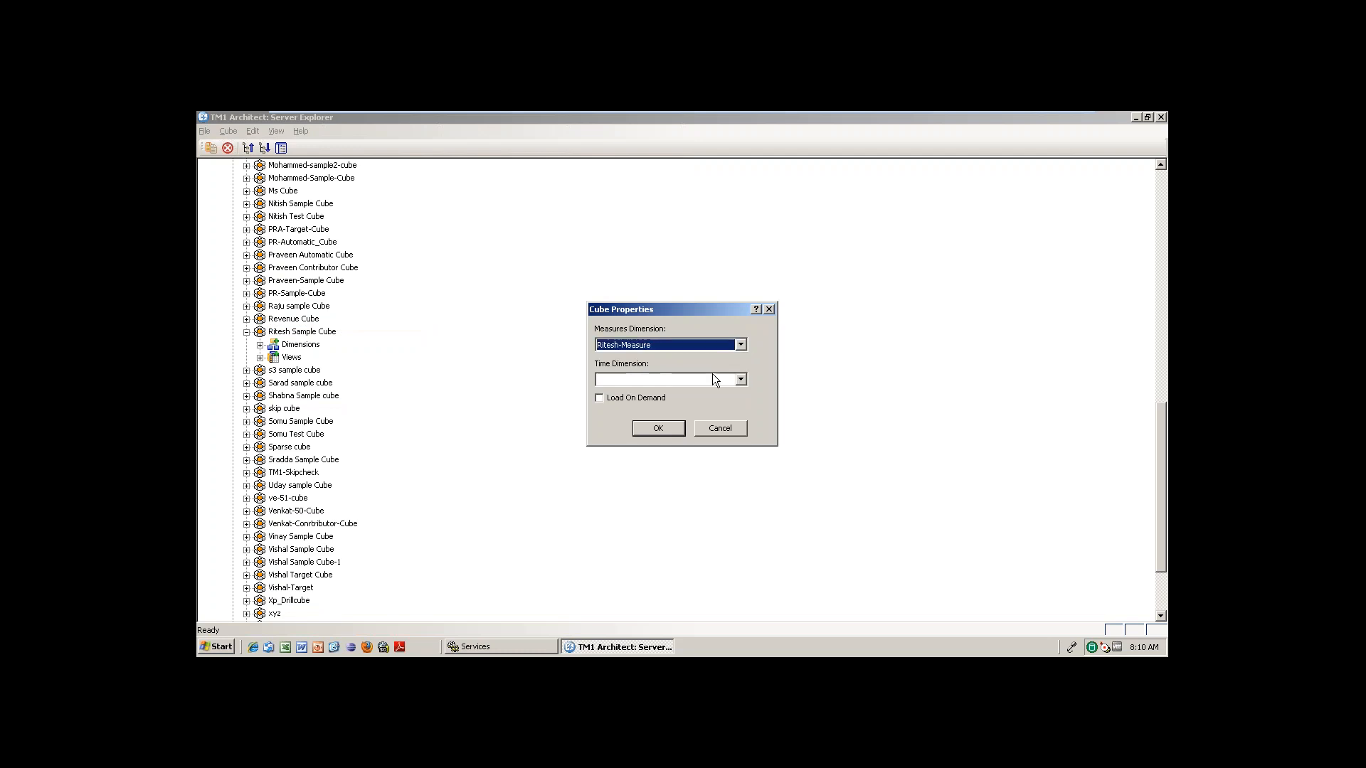
click(711, 378)
click(652, 413)
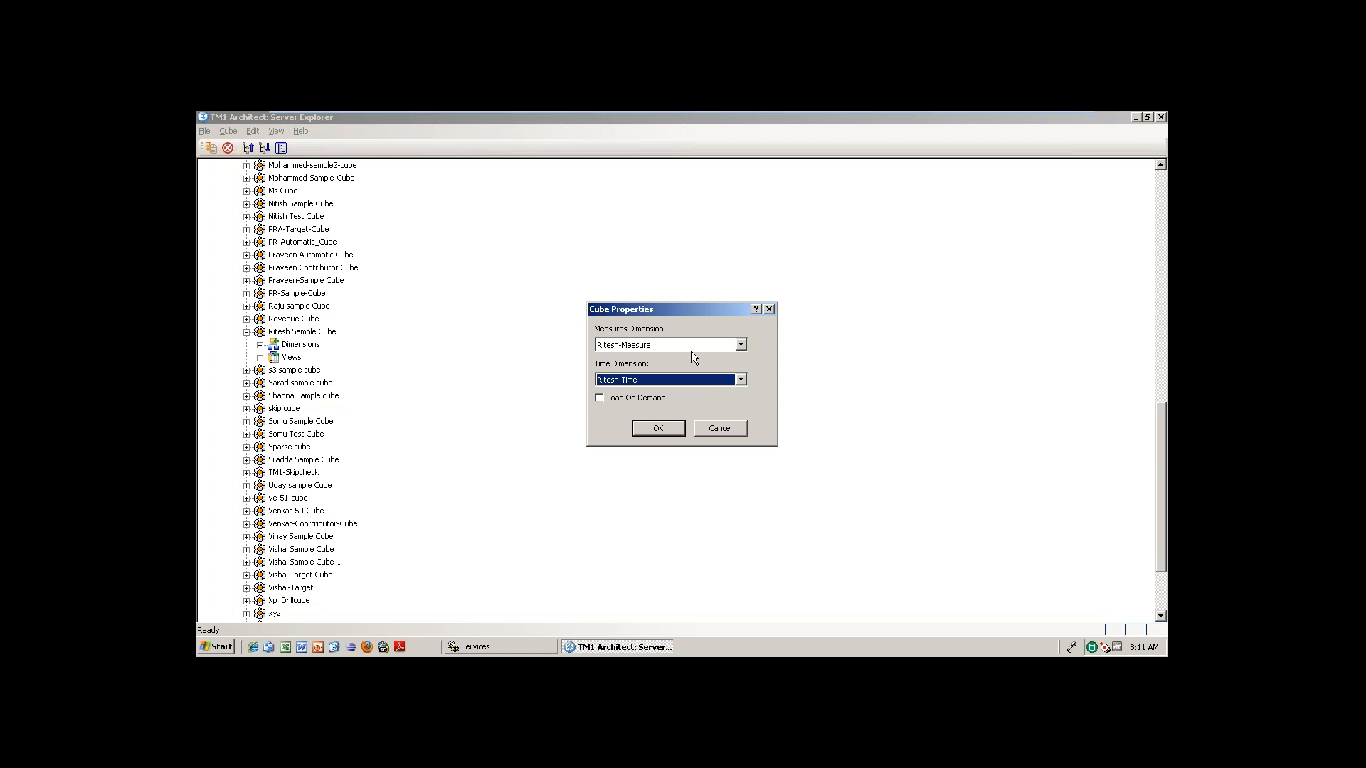
click(598, 398)
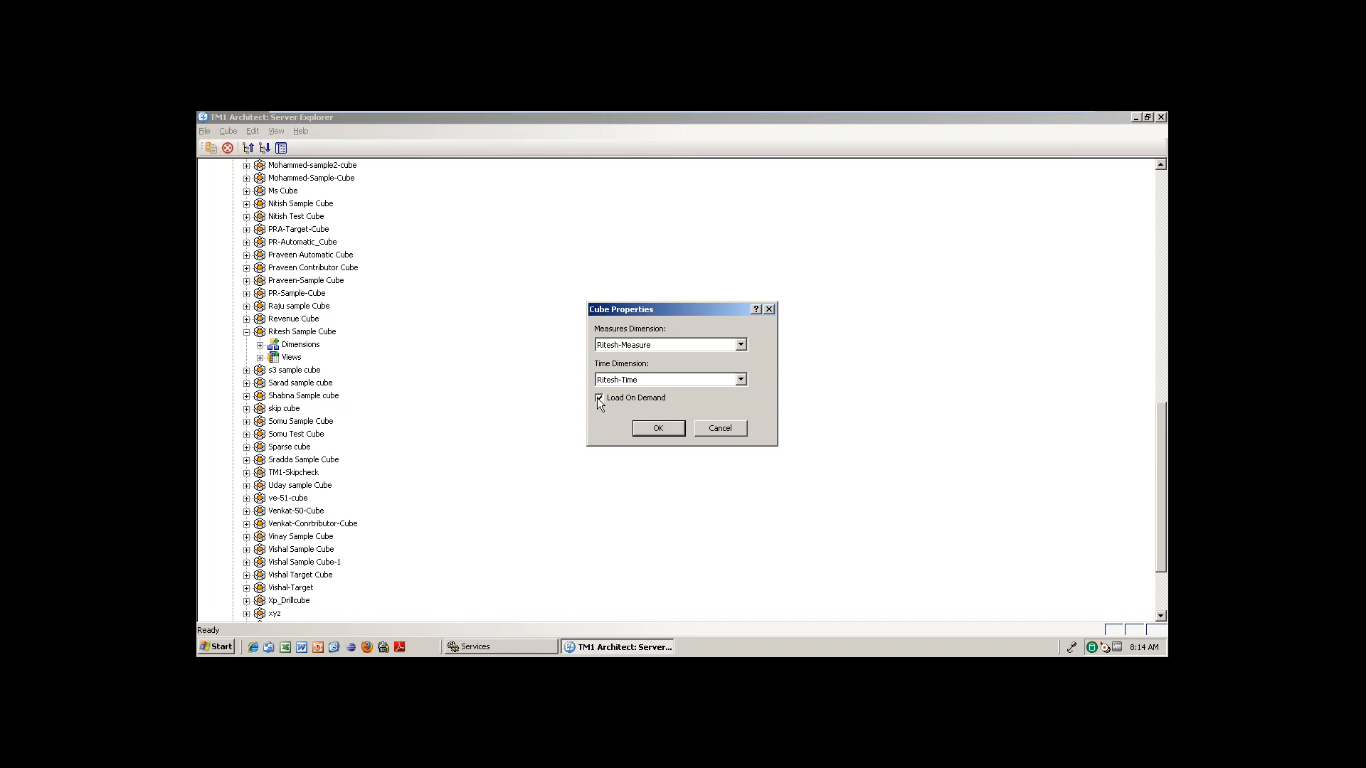
Cancel the Cube Properties dialog, discarding the new settings
click(723, 432)
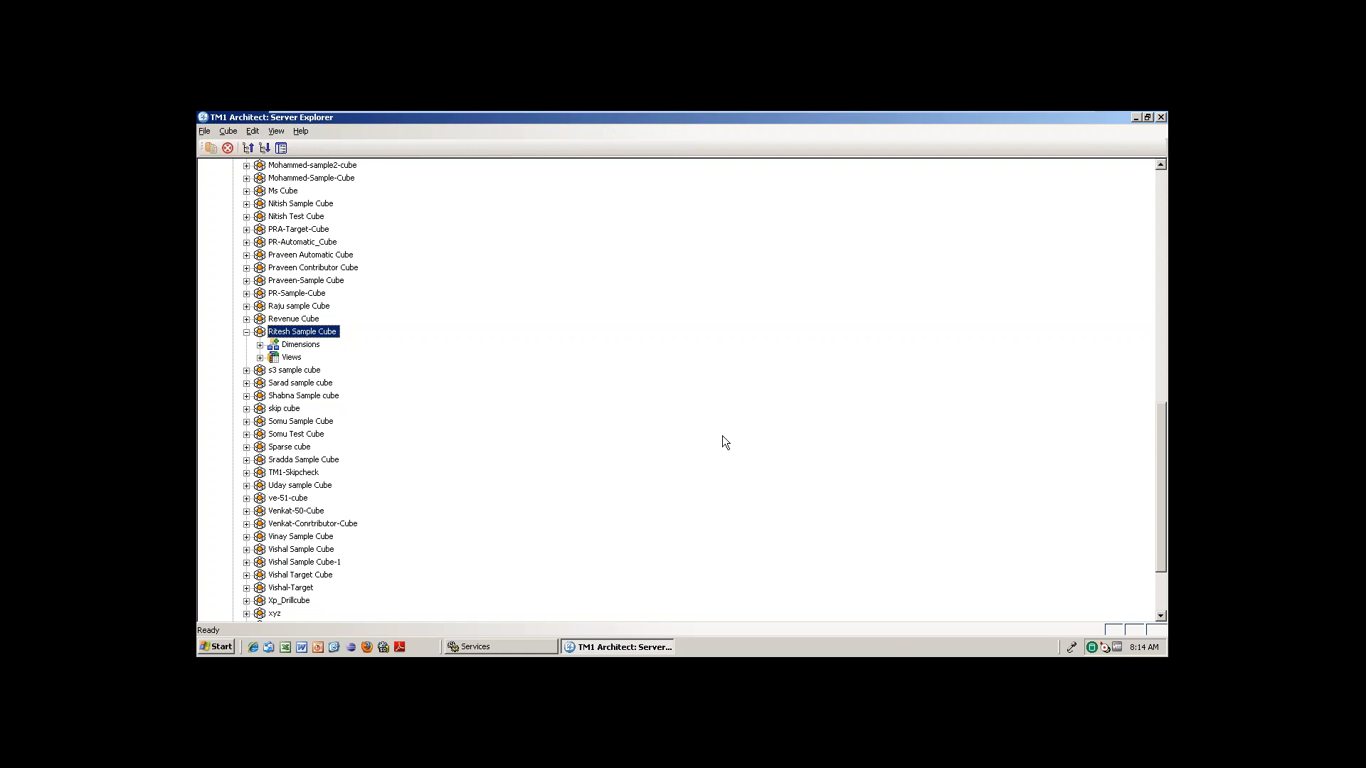
click(260, 345)
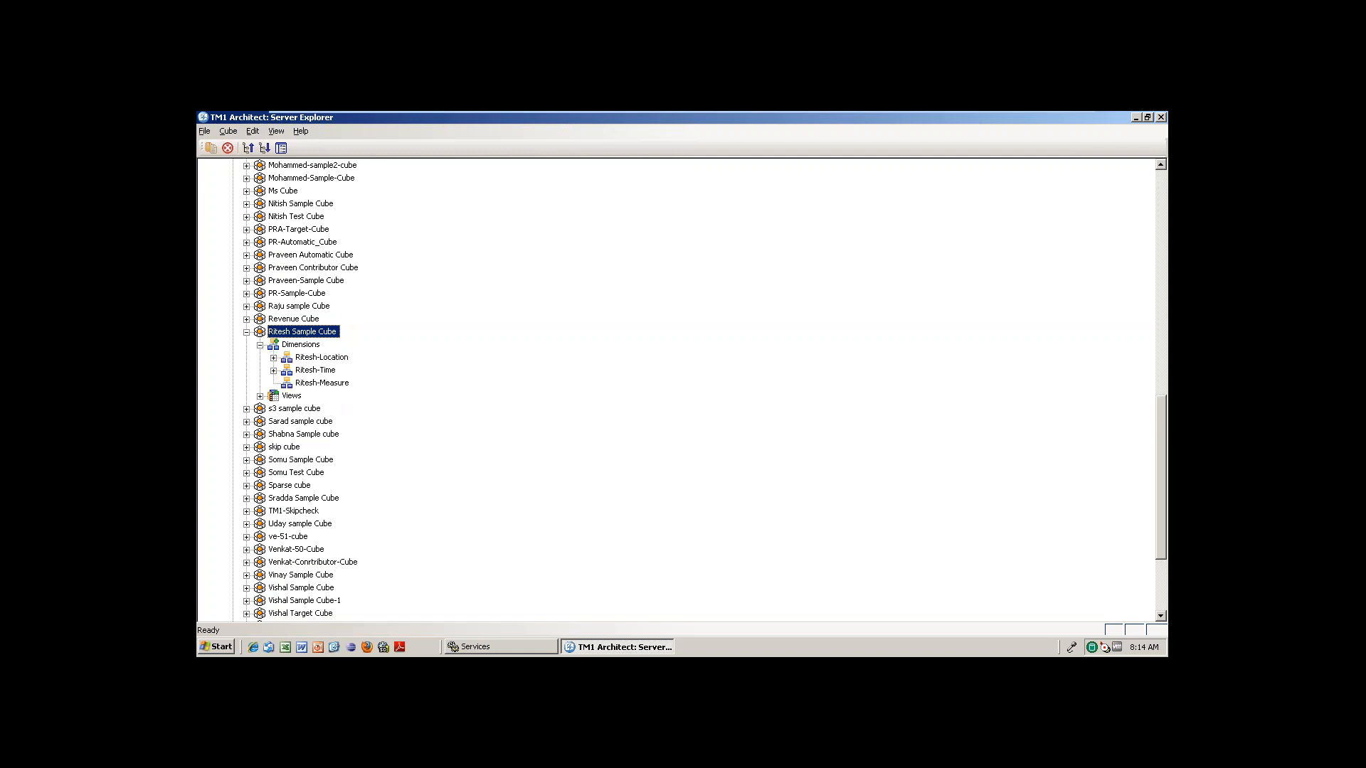
click(260, 346)
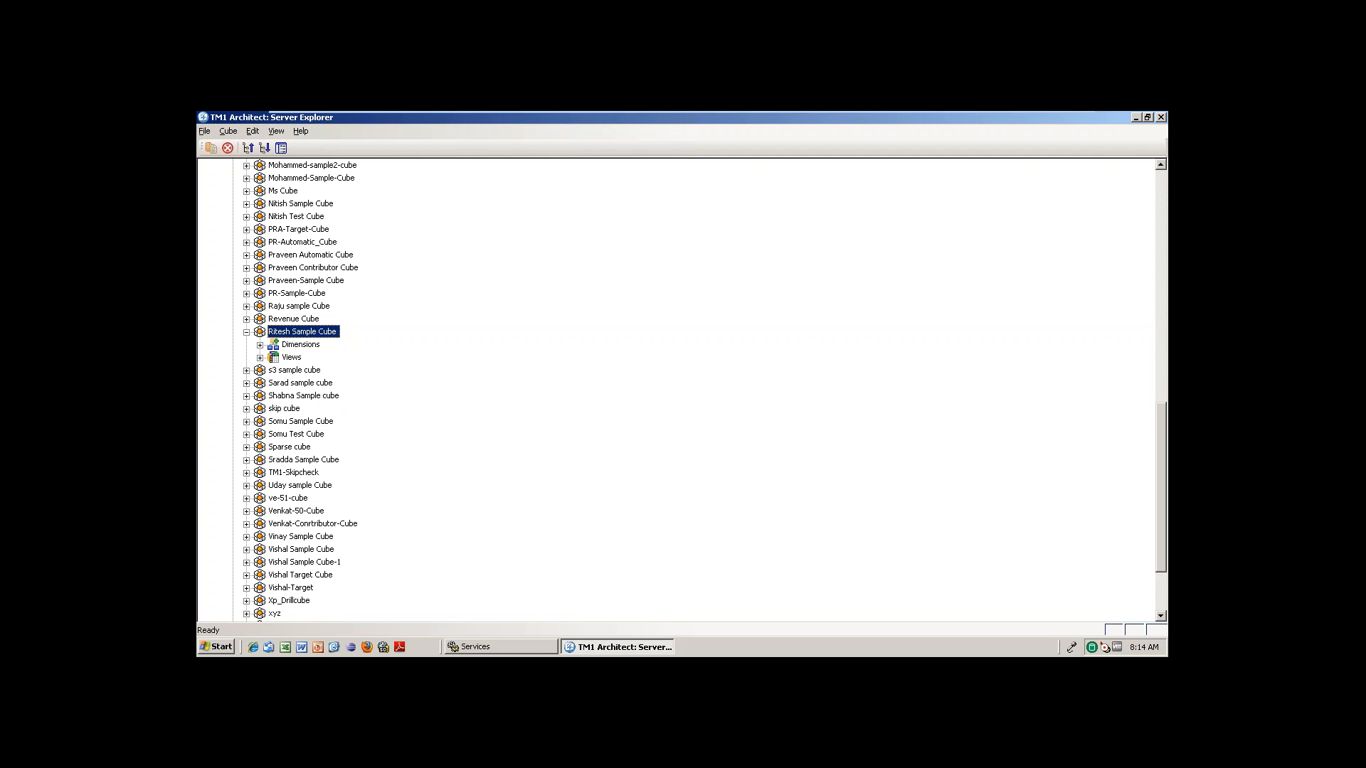
right_click(299, 327)
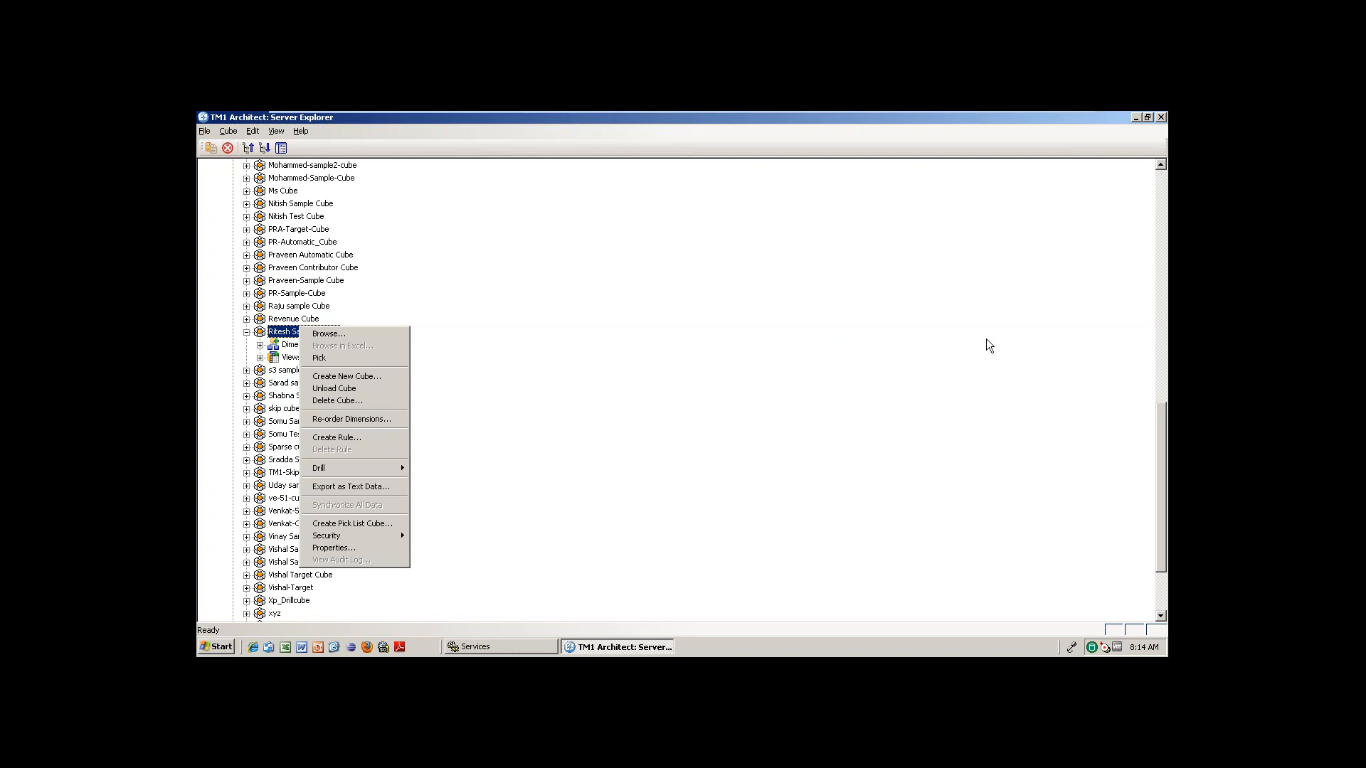
click(1031, 339)
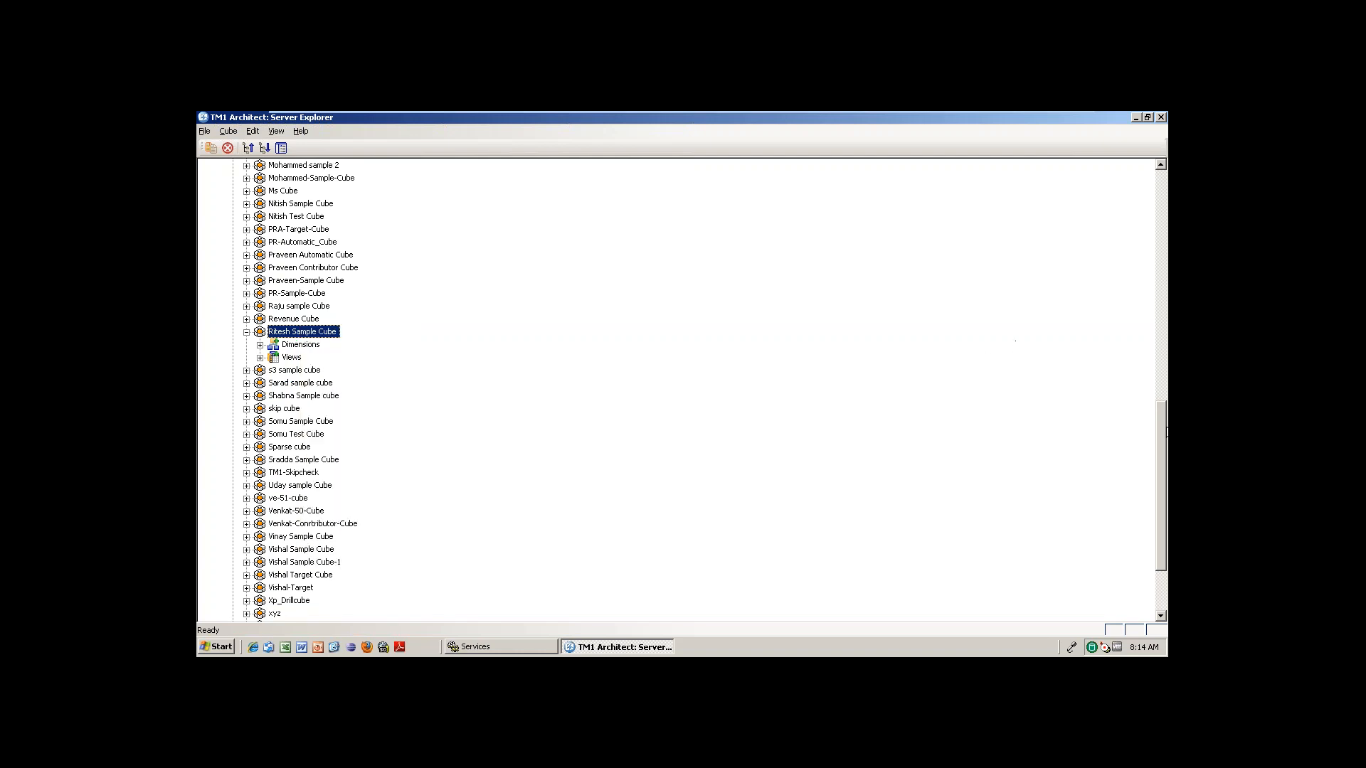
Scroll the explorer tree to the top and collapse the Cubes group
drag(1166, 491, 1162, 258)
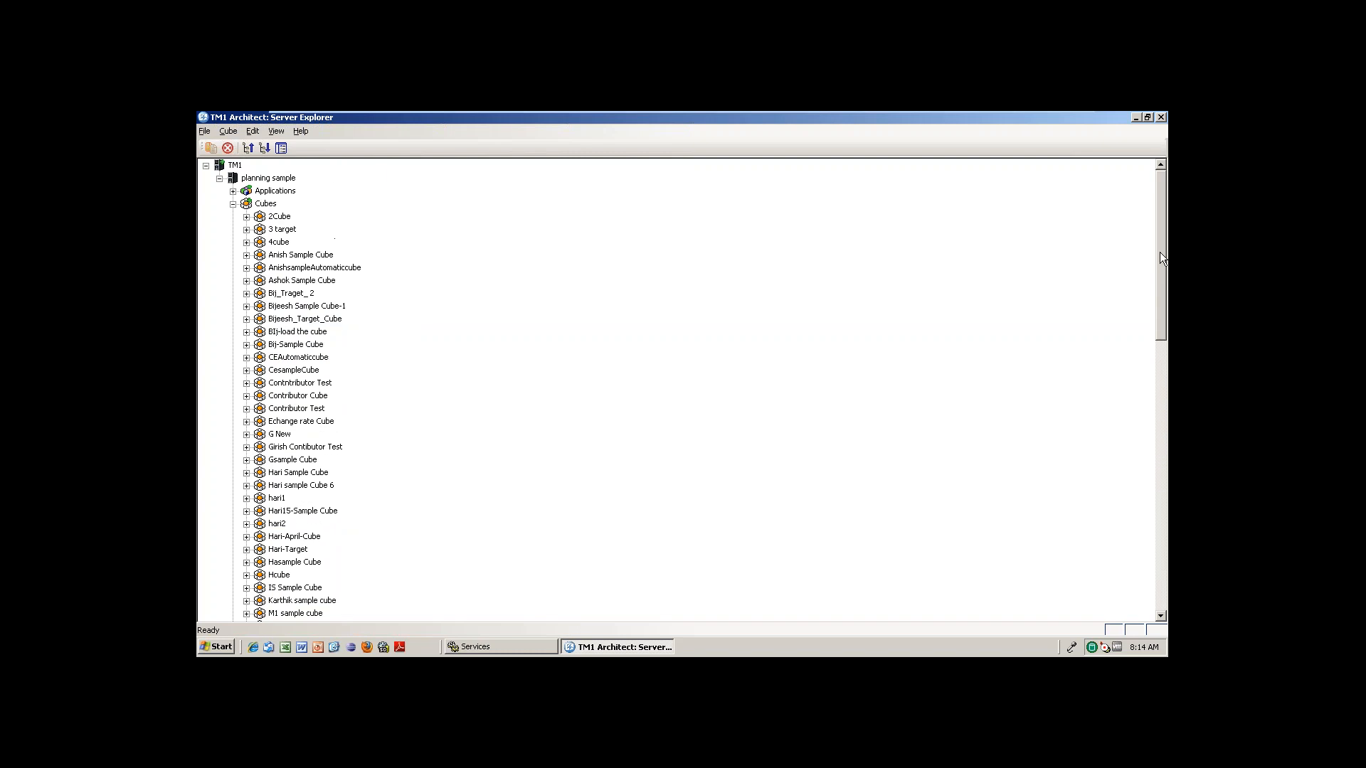
click(233, 203)
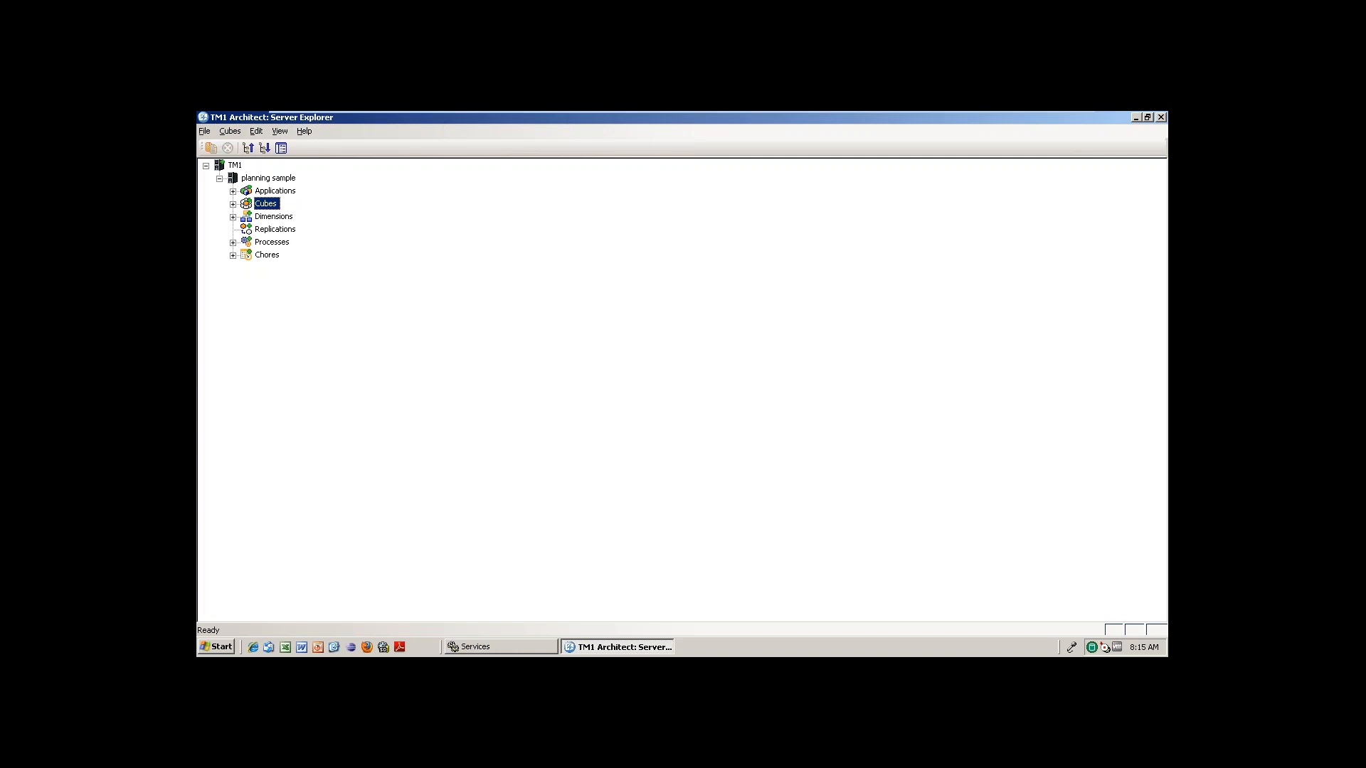
Expand the Processes group, then minimise all windows to reveal the desktop
click(233, 242)
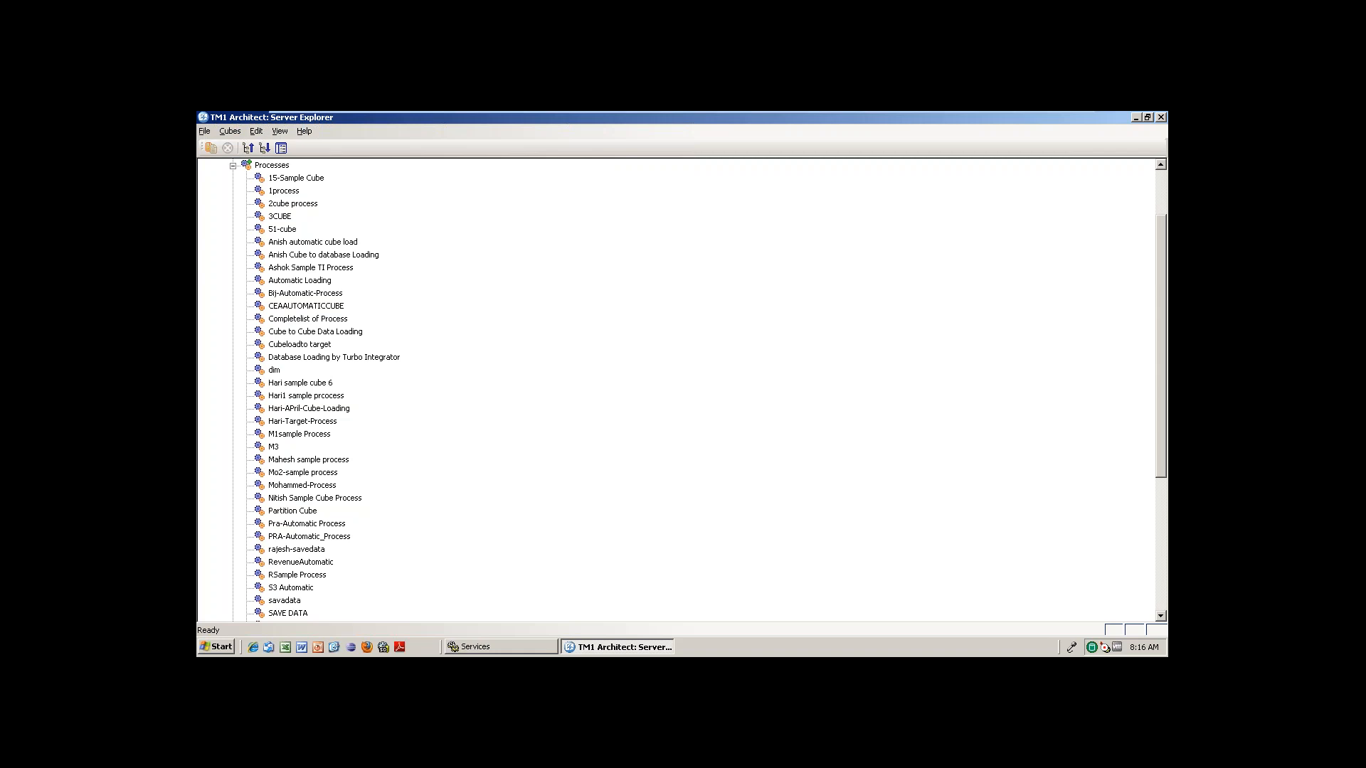
right_click(823, 644)
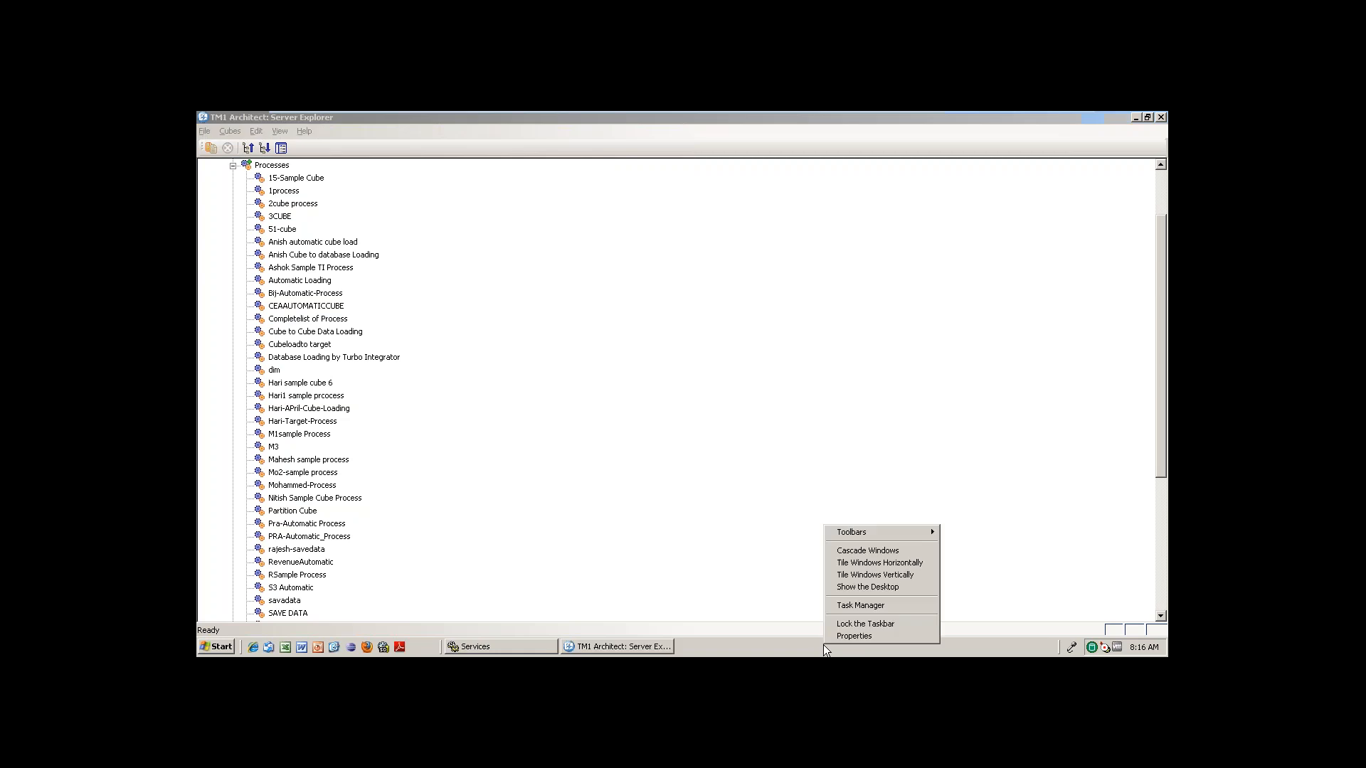
click(861, 593)
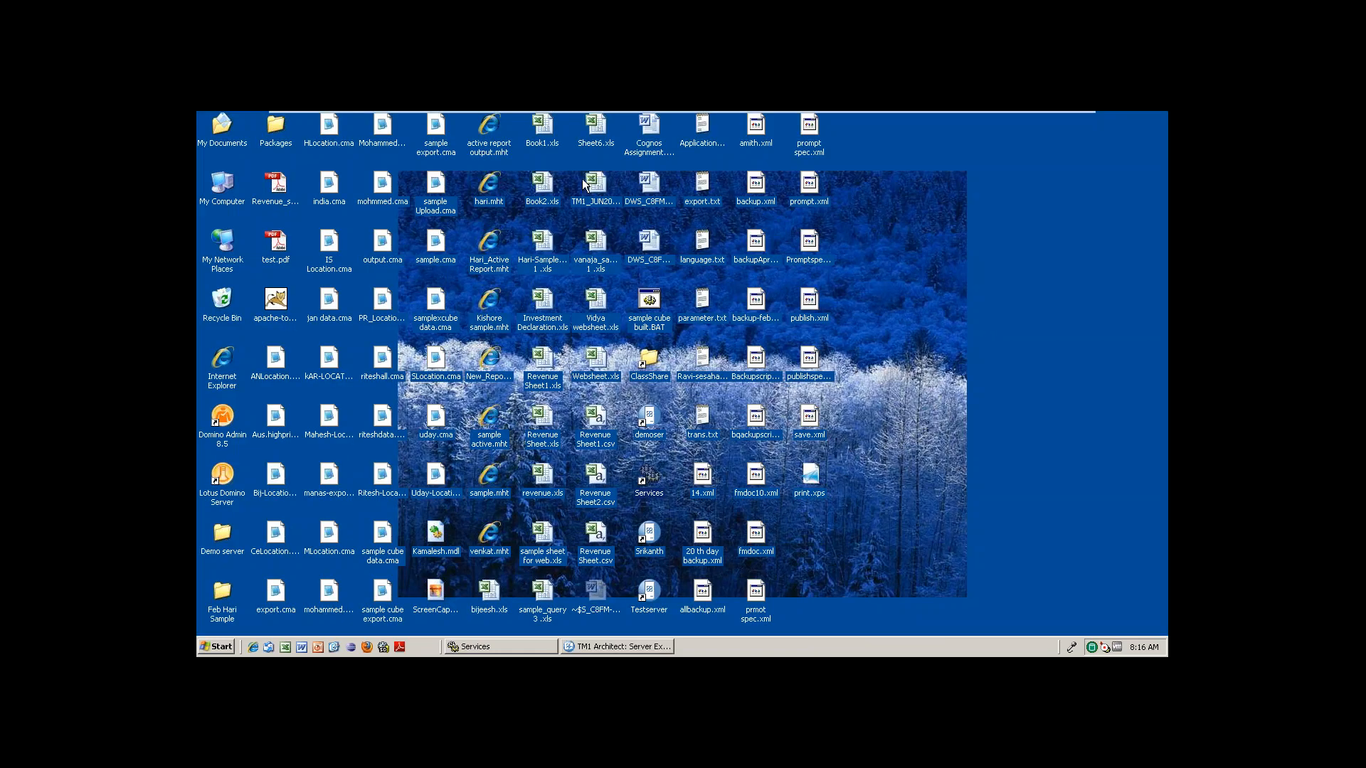
Pick out Revenue Sheet1.csv among the desktop files and open it
click(543, 184)
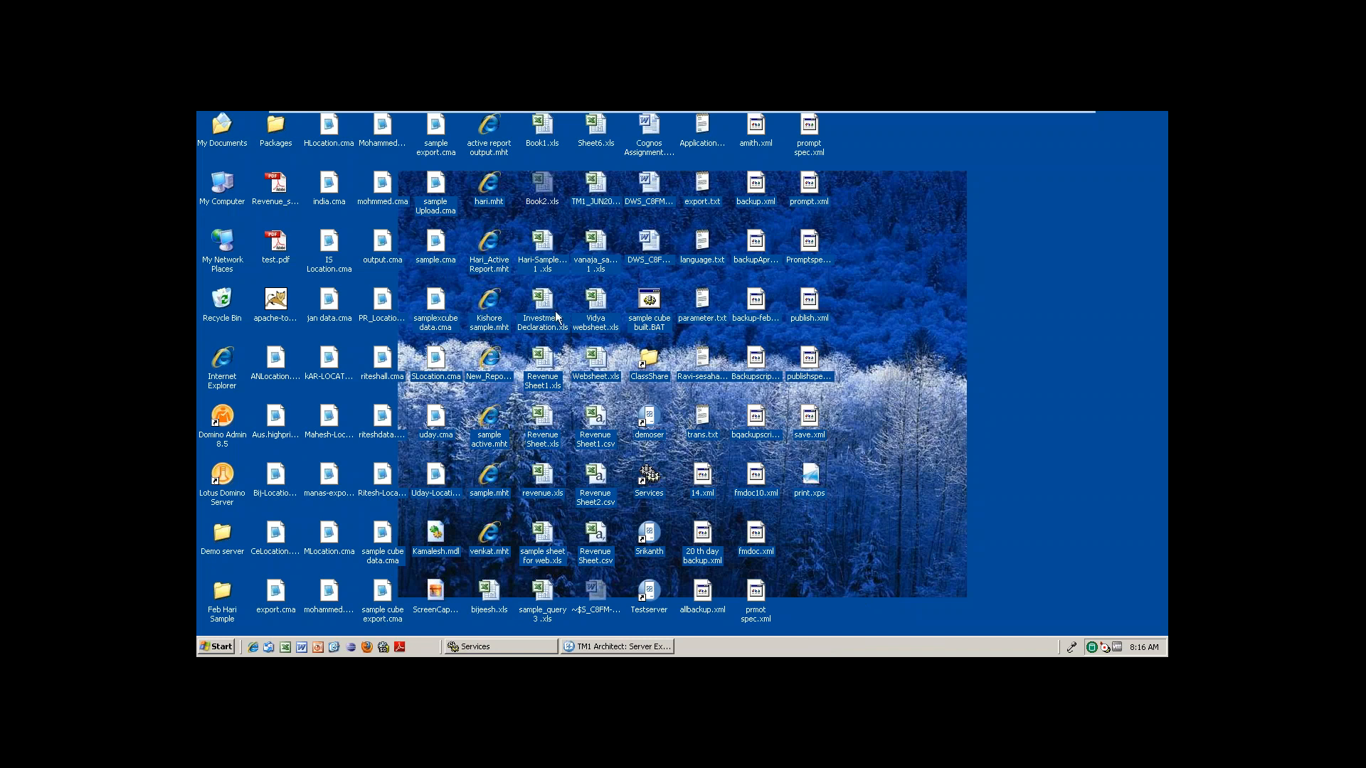
click(544, 352)
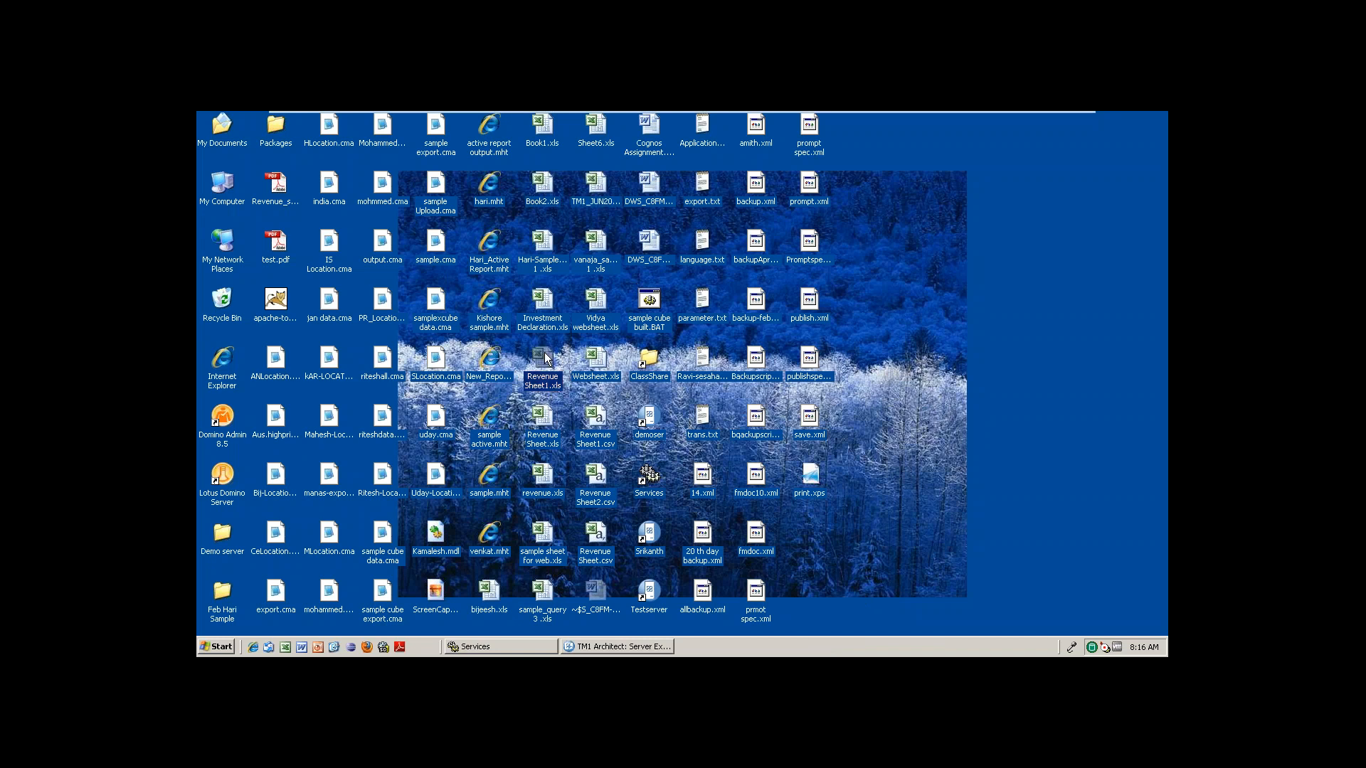
click(537, 438)
click(599, 427)
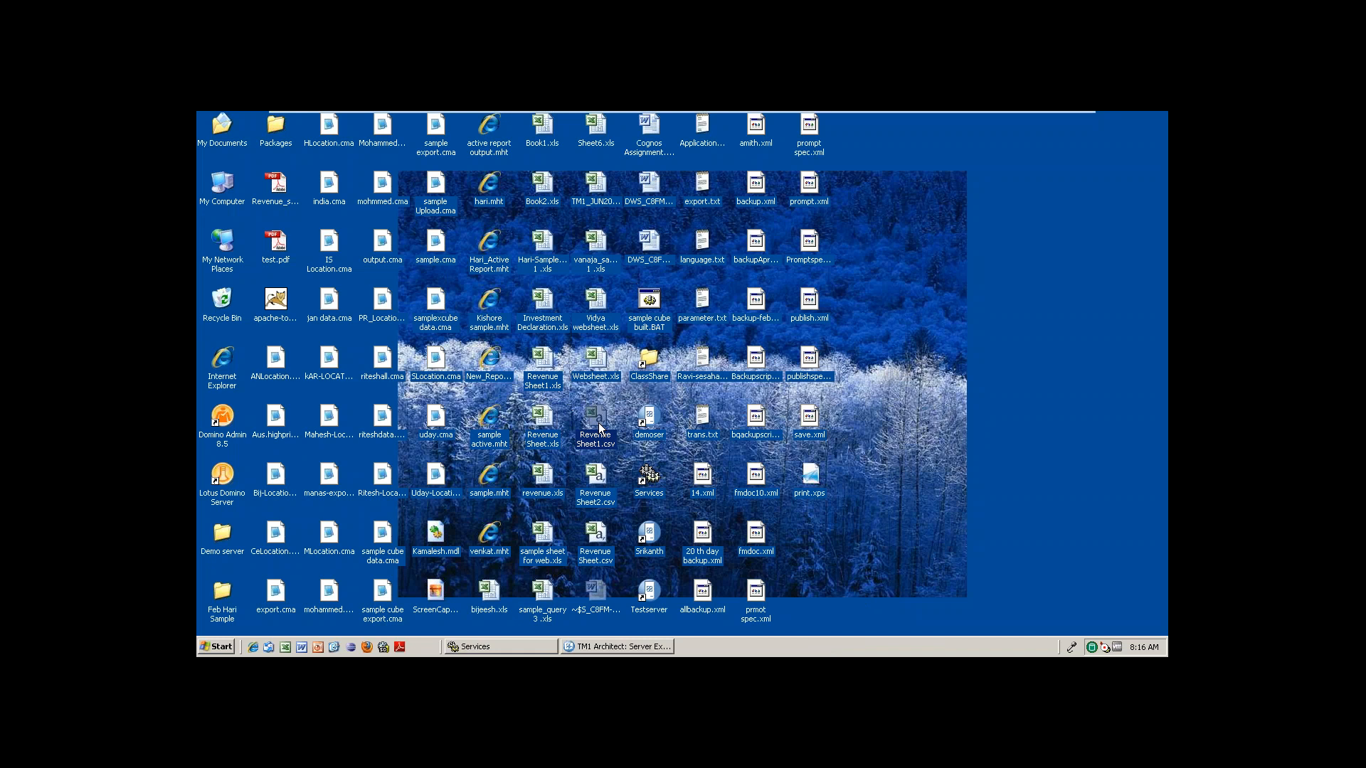
double_click(599, 427)
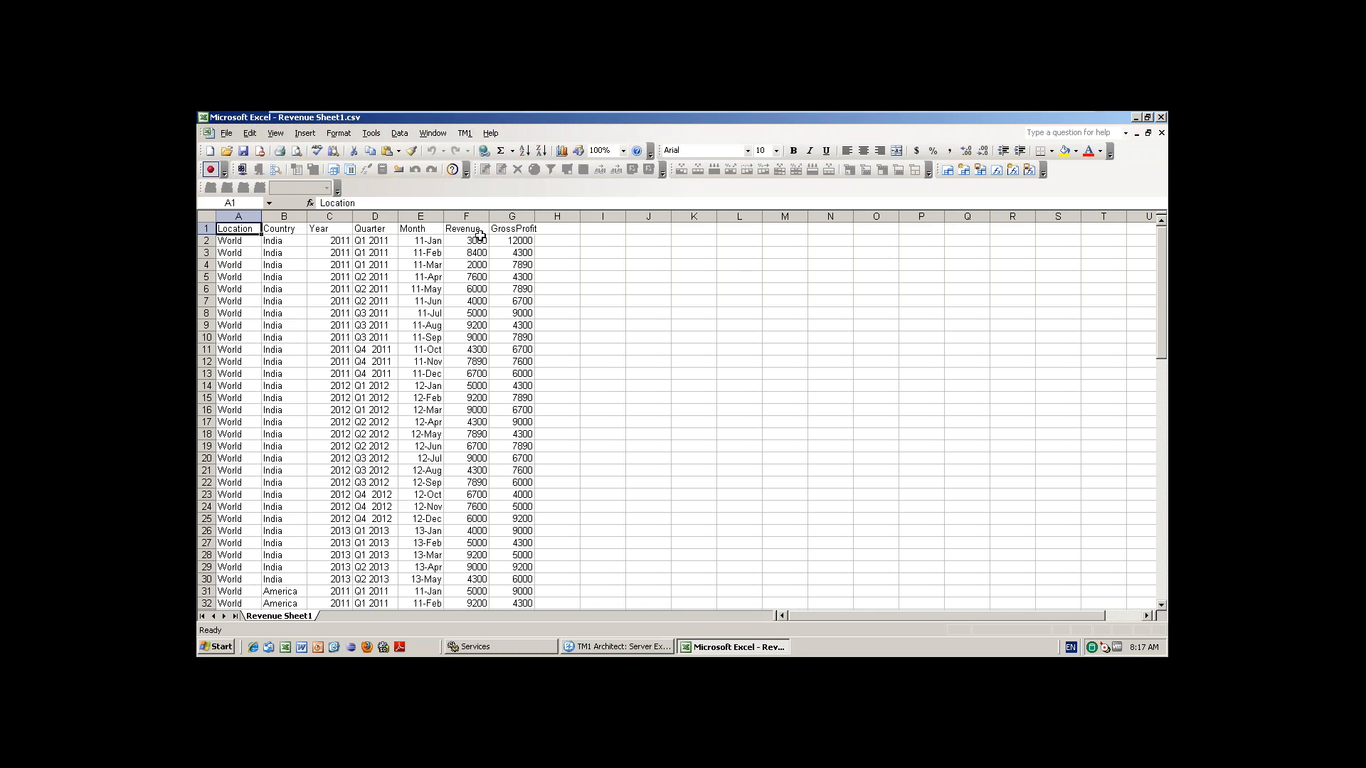
click(430, 241)
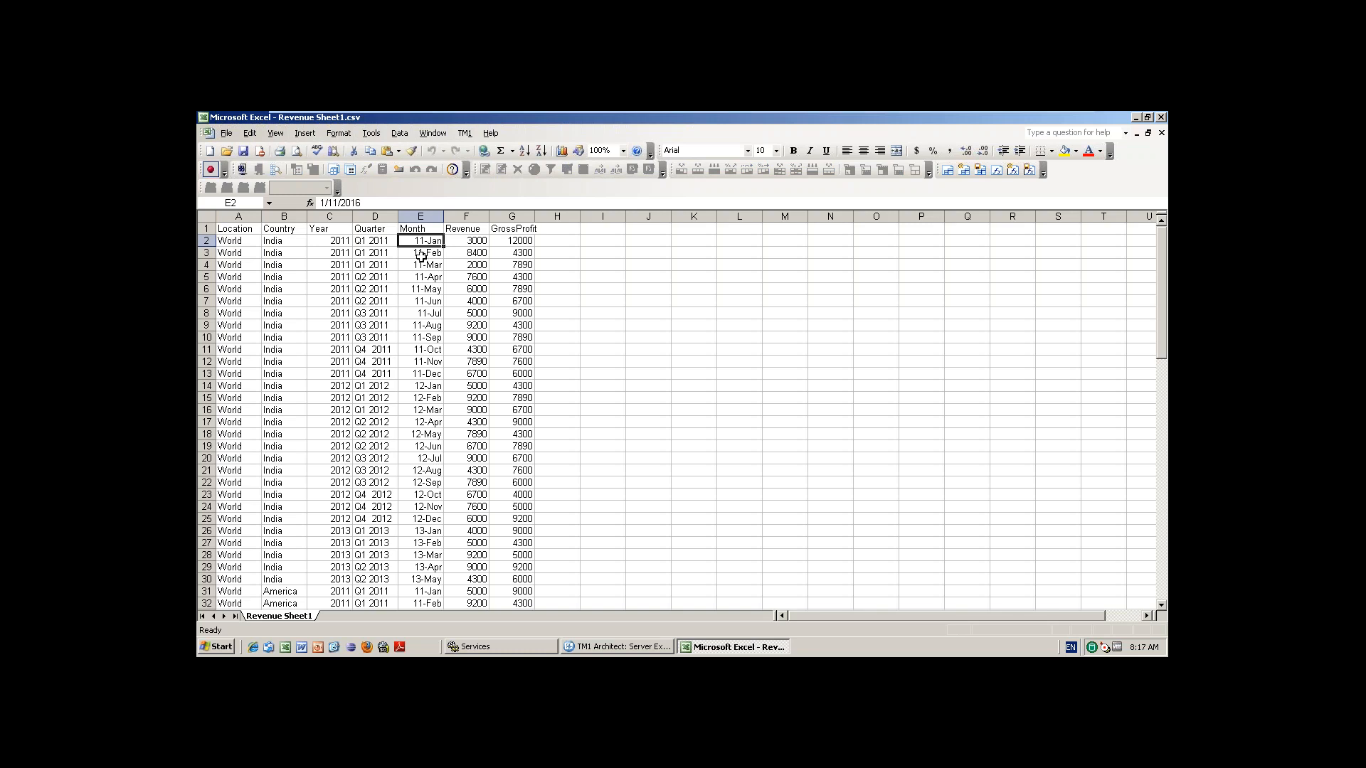
click(421, 254)
click(607, 343)
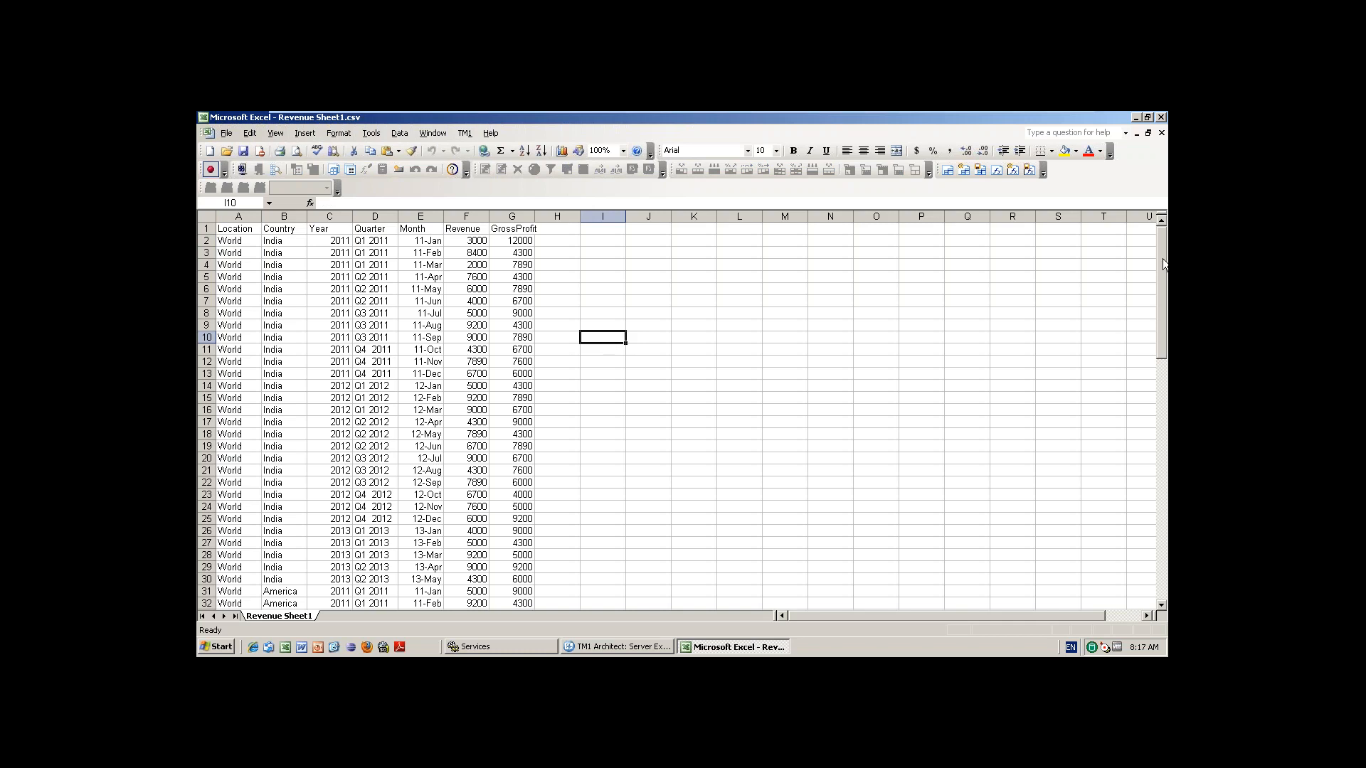
click(244, 252)
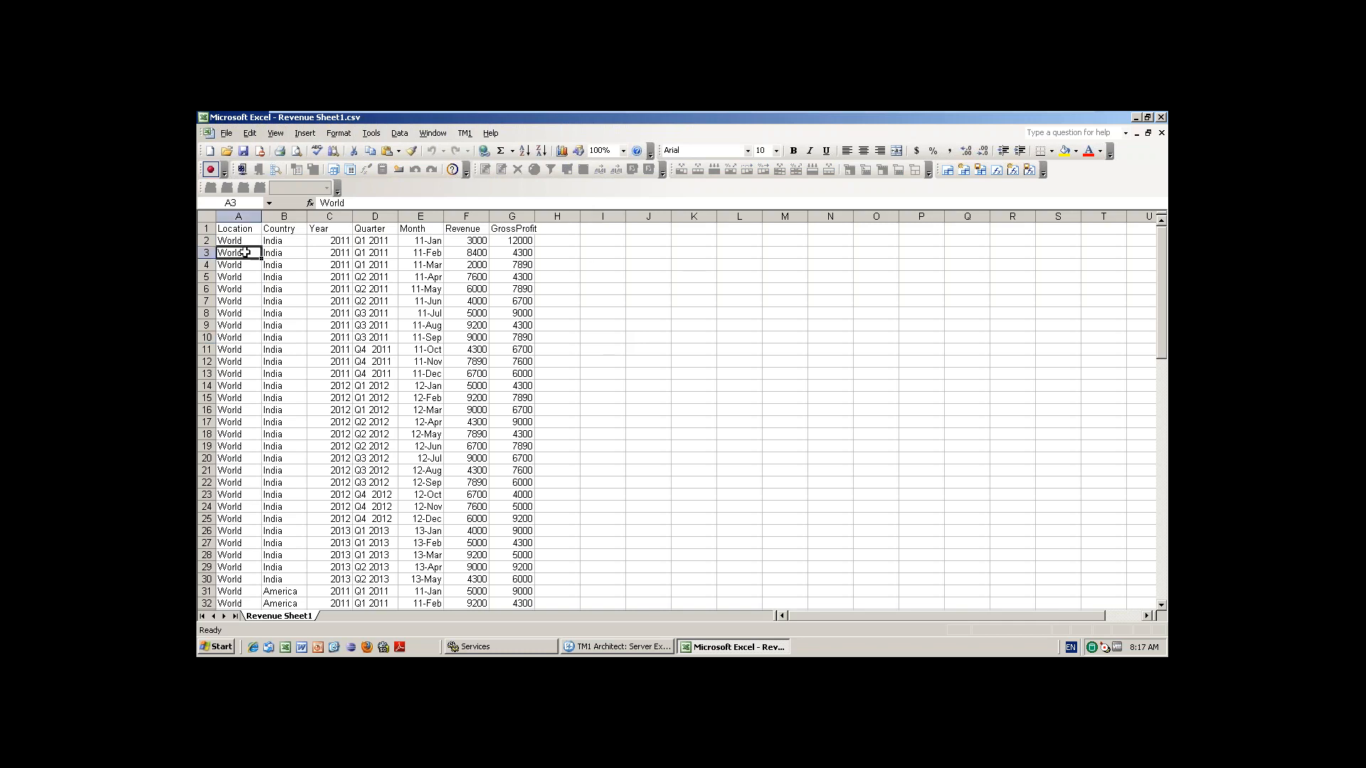
key(Down)
key(Down)
key(Down)
key(Down)
key(Down)
key(Down)
key(Down)
key(Down)
key(Down)
key(Down)
key(Down)
key(Down)
key(Down)
key(Down)
key(Down)
key(Down)
key(Down)
key(Down)
key(Down)
key(Down)
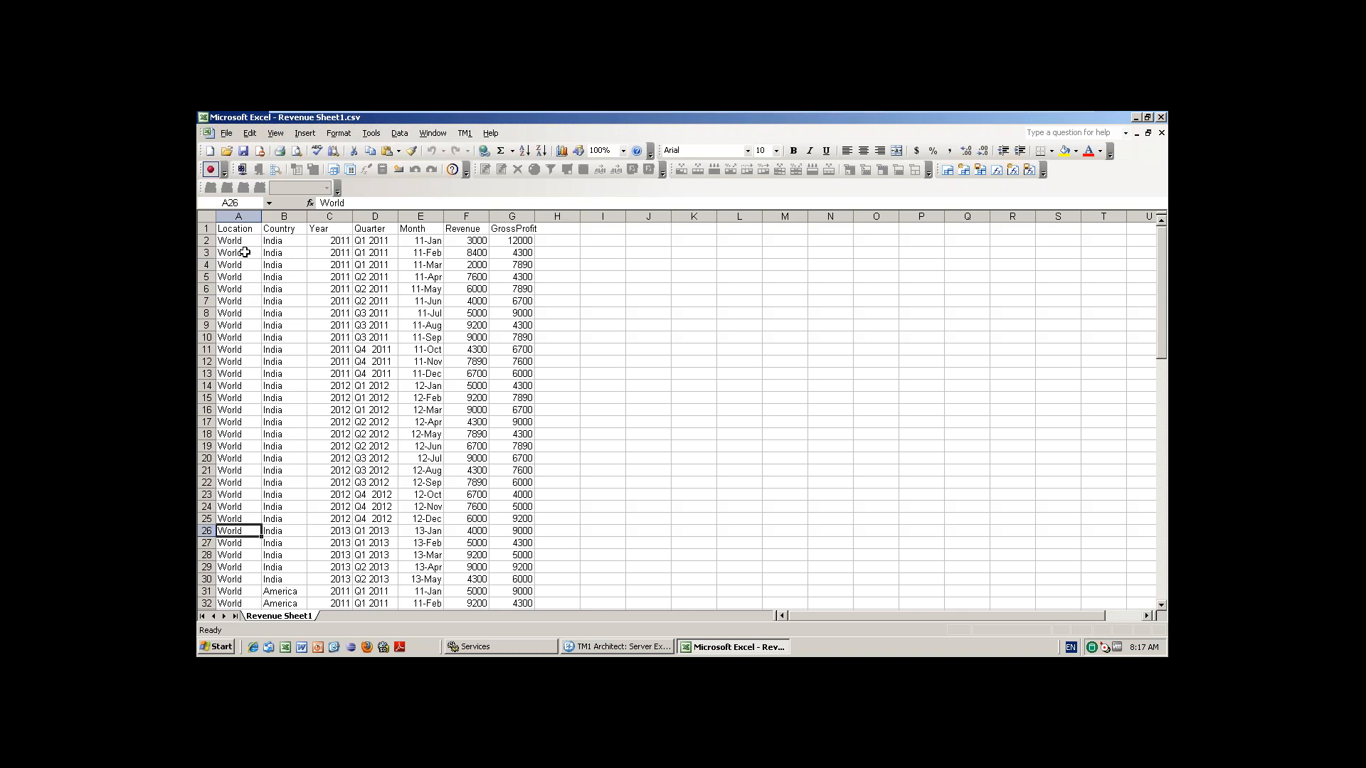
key(Down)
key(Down)
key(Down)
key(Down)
key(Down)
key(Down)
key(Down)
key(Down)
key(Down)
key(Down)
key(Down)
key(Down)
key(Down)
key(Down)
key(Down)
key(Down)
key(Down)
key(Down)
key(Down)
key(Down)
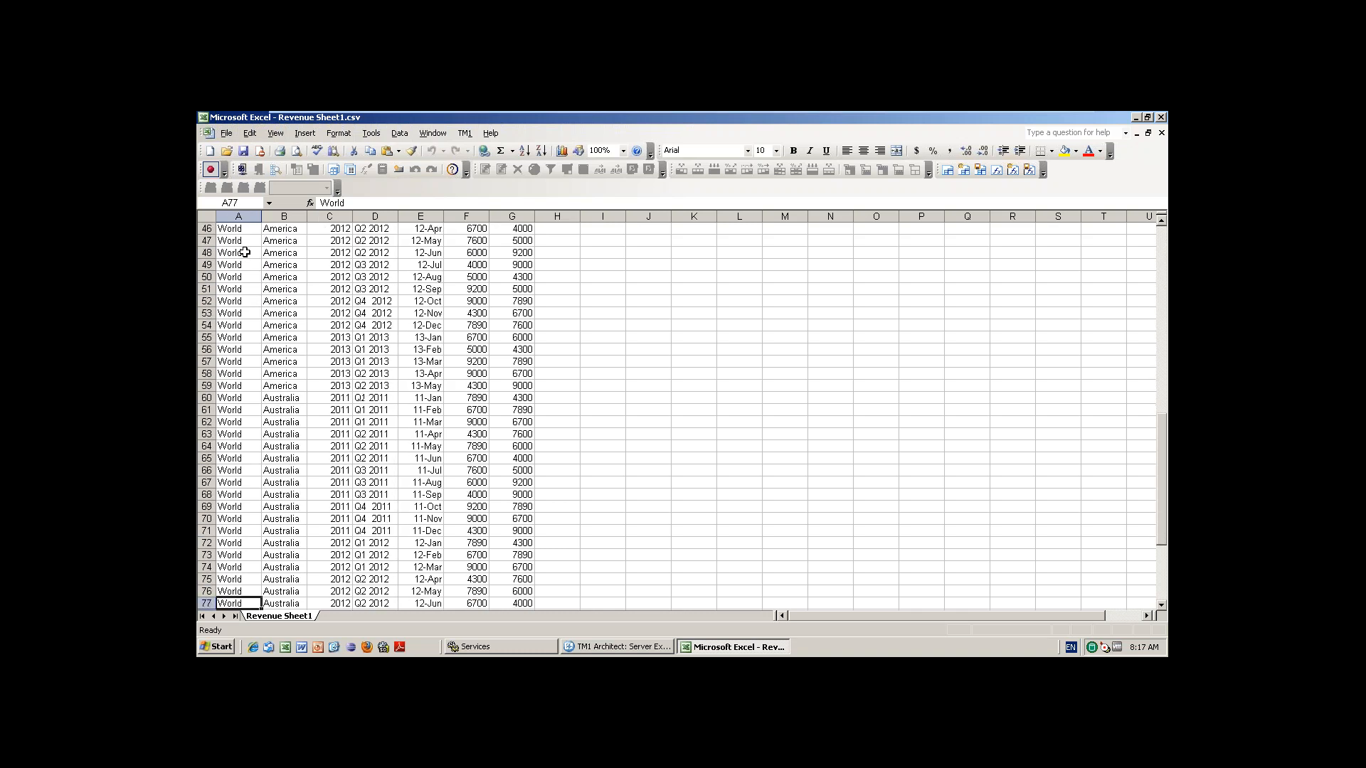
key(Right)
key(Up)
key(Up)
key(Up)
key(Up)
key(Up)
key(Up)
key(Up)
key(Up)
key(Up)
key(Up)
key(Up)
key(Up)
key(Up)
key(Up)
key(Up)
key(Up)
key(Up)
key(Up)
key(Up)
key(Up)
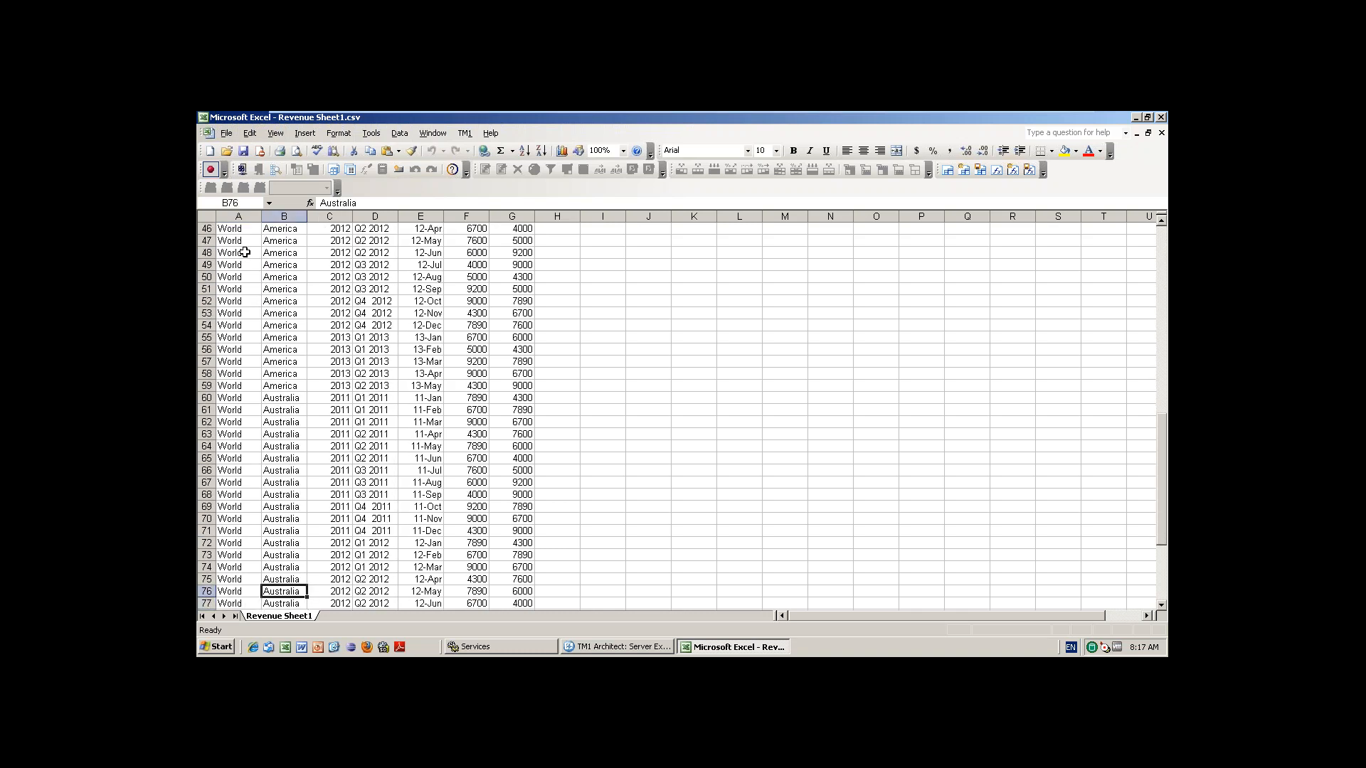
key(Up)
key(Up)
key(Up)
key(Up)
key(Up)
key(Up)
key(Up)
key(Up)
key(Up)
key(Up)
key(Up)
key(Up)
key(Up)
key(Up)
key(Up)
key(Up)
key(Up)
key(Up)
key(Up)
key(Up)
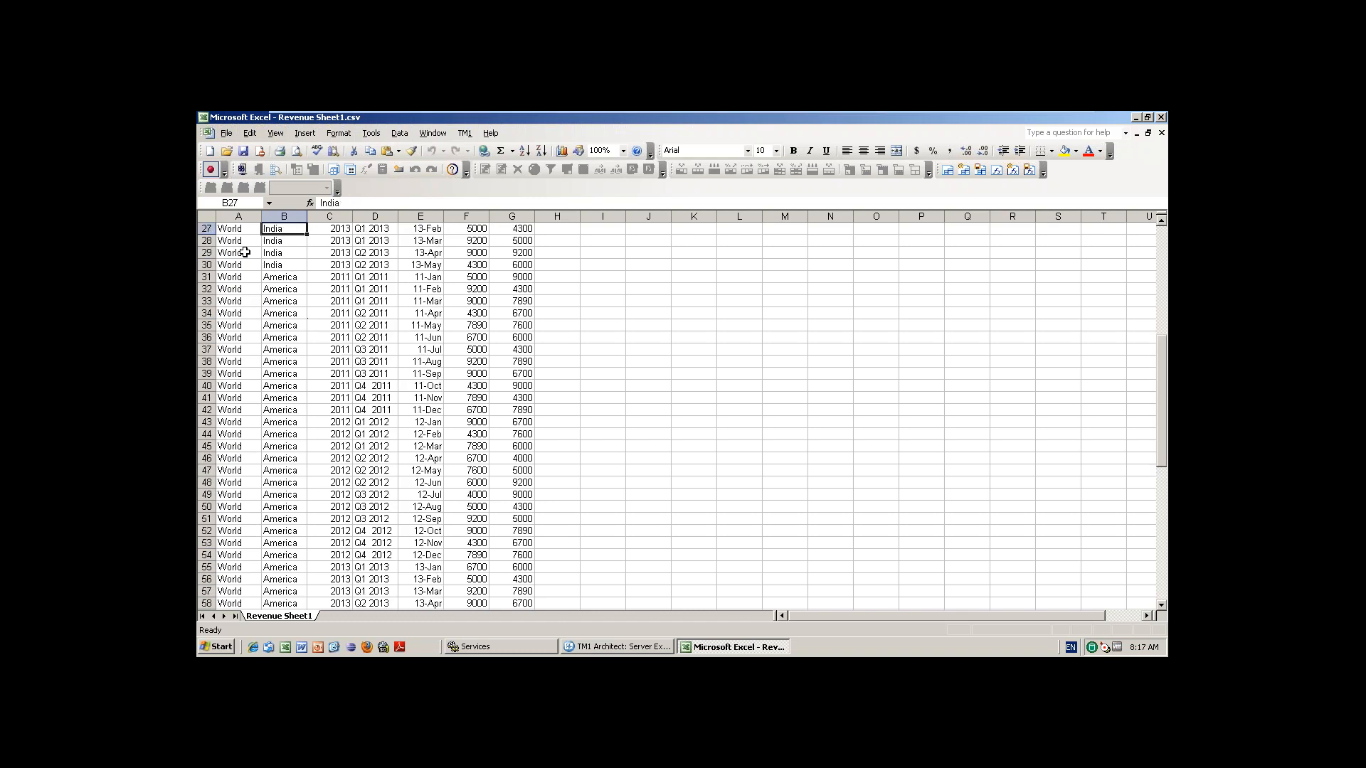
key(Down)
key(Down)
key(Down)
key(Down)
key(Down)
key(Down)
key(Down)
key(Down)
key(Down)
key(Down)
key(Down)
key(Down)
key(Down)
key(Down)
key(Down)
key(Down)
key(Down)
key(Down)
key(Down)
key(Down)
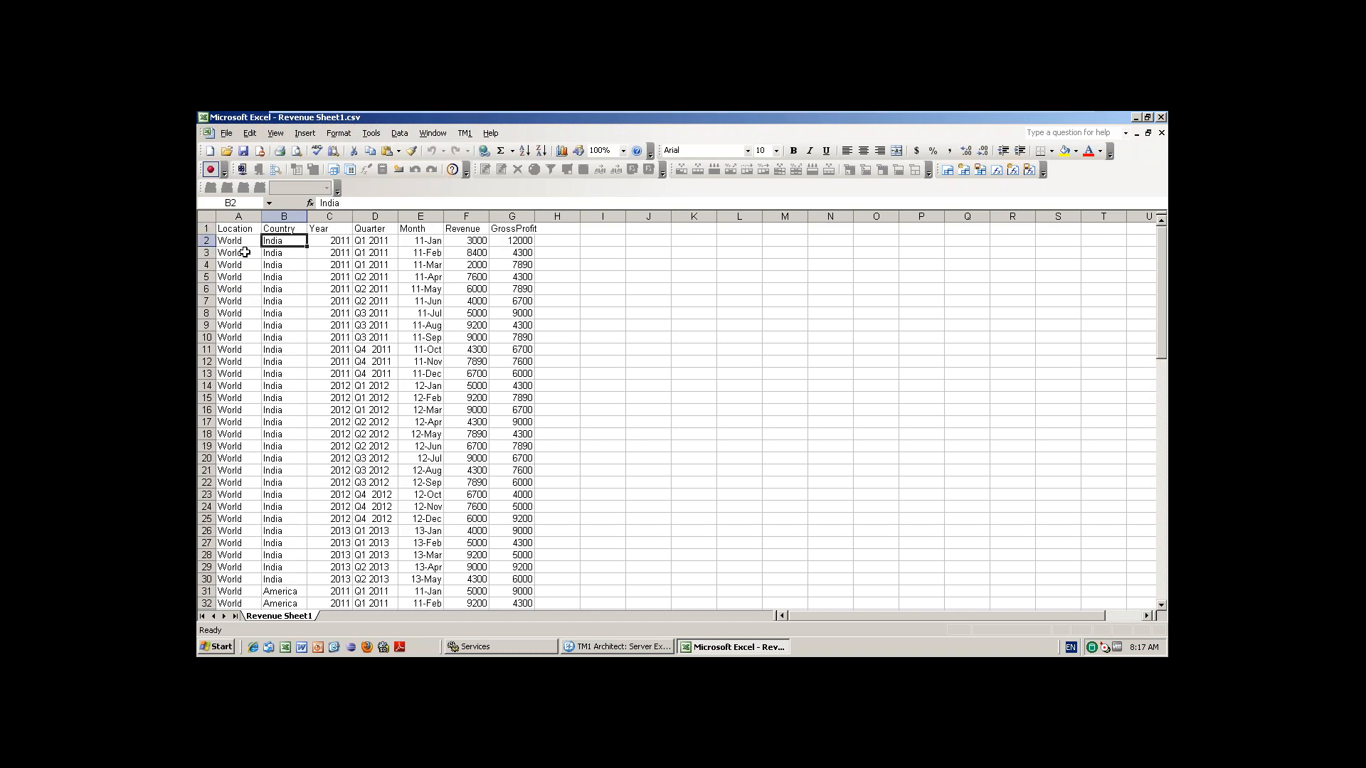
key(Down)
key(Down)
key(Down)
key(Down)
key(Down)
key(Down)
key(Down)
key(Down)
key(Down)
key(Down)
key(Down)
key(Down)
key(Down)
key(Down)
key(Down)
key(Down)
key(Down)
key(Down)
key(Down)
key(Down)
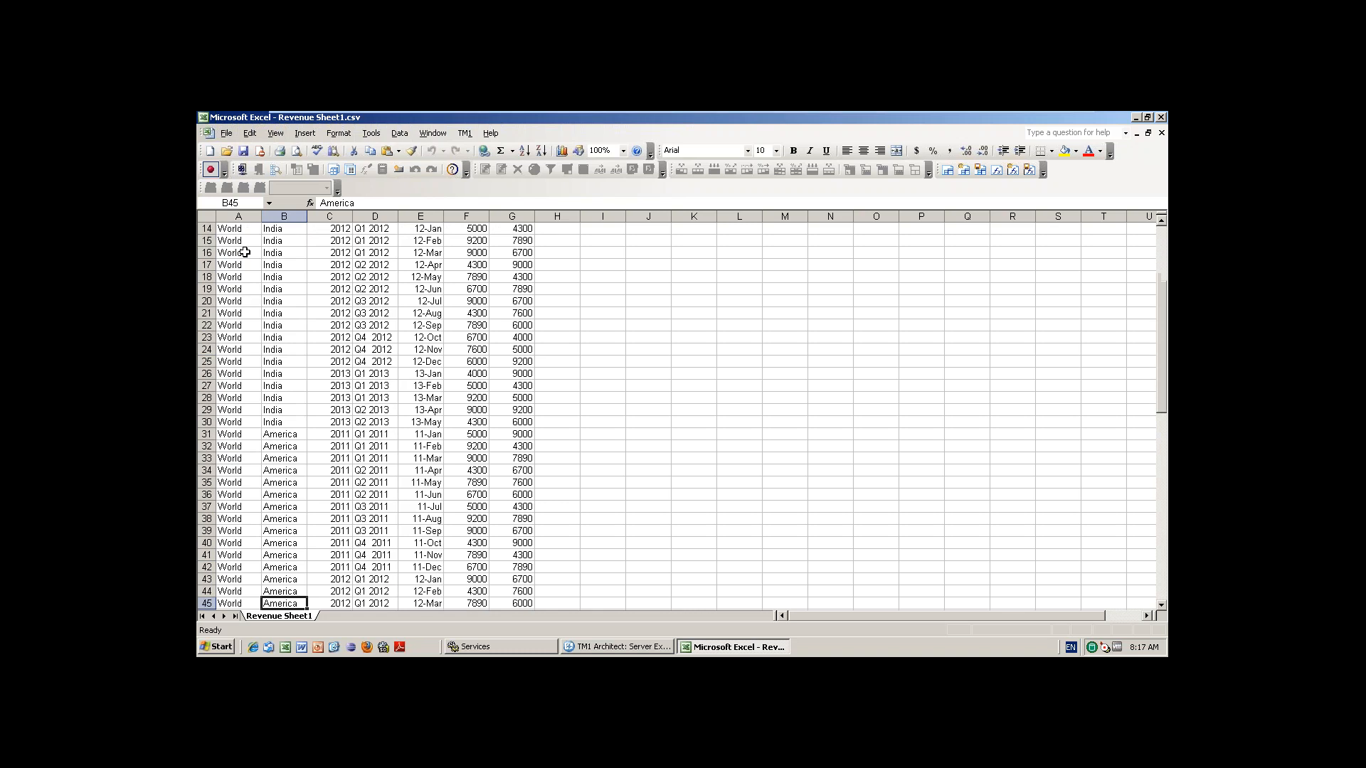
key(Down)
key(Down)
key(Down)
key(Down)
key(Down)
key(Down)
key(Down)
key(Down)
key(Down)
key(Down)
key(Down)
key(Down)
key(Down)
key(Down)
key(Down)
key(Down)
key(Down)
key(Down)
key(Down)
key(Down)
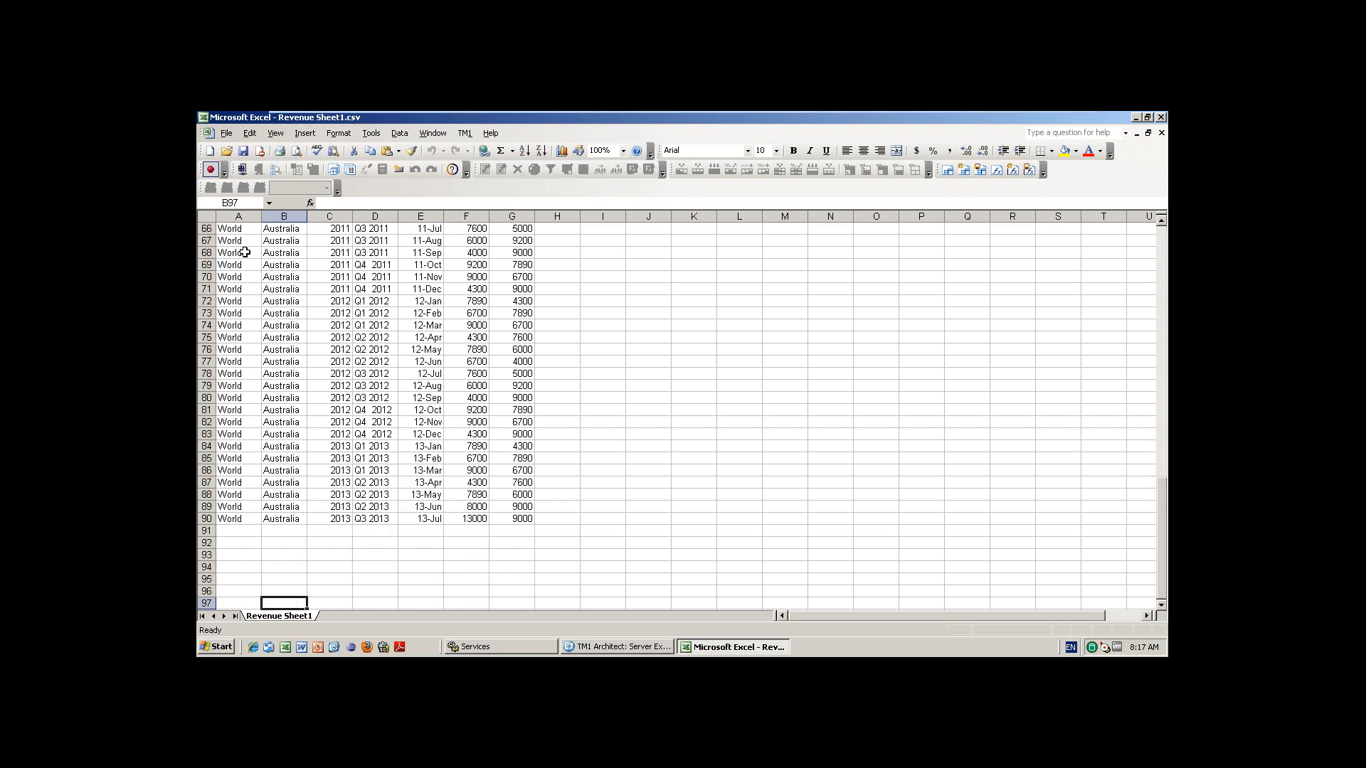
key(Up)
key(Up)
key(Up)
key(Up)
key(Up)
key(Up)
key(Up)
key(Up)
key(Up)
key(Up)
key(Up)
key(Up)
key(Up)
key(Up)
key(Up)
key(Up)
key(Up)
key(Up)
key(Up)
key(Up)
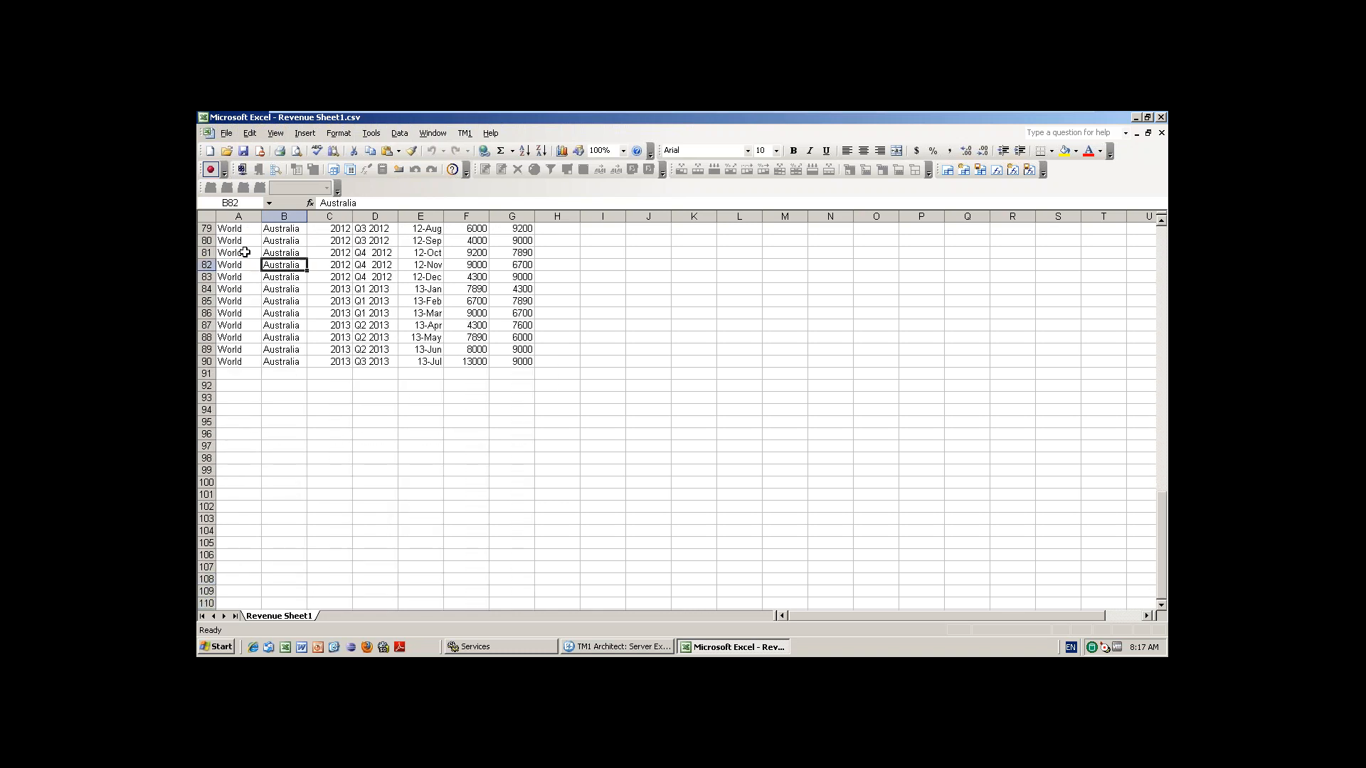
key(Up)
key(Up)
key(Up)
key(Up)
key(Up)
key(Up)
key(Up)
key(Up)
key(Up)
key(Up)
key(Up)
key(Up)
key(Up)
key(Up)
key(Up)
key(Up)
key(Up)
key(Up)
key(Up)
key(Up)
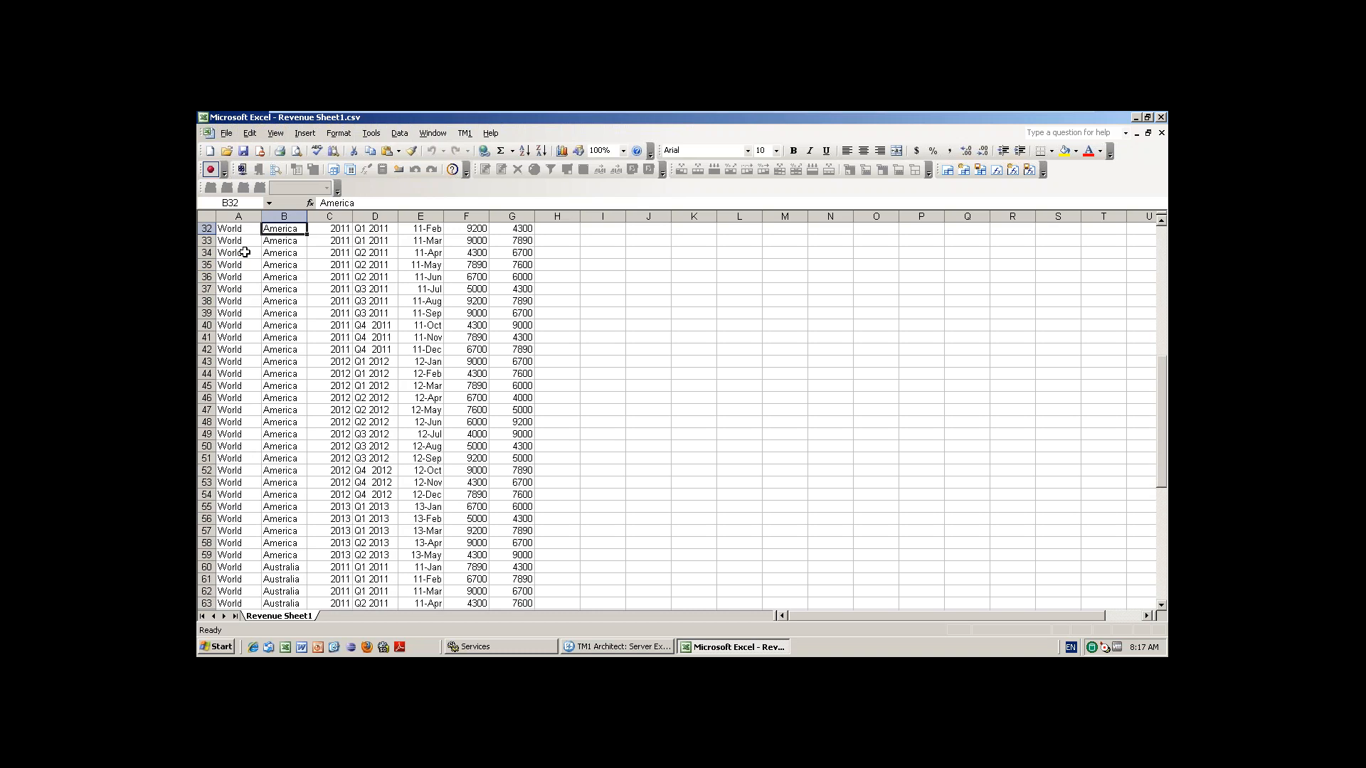
key(Right)
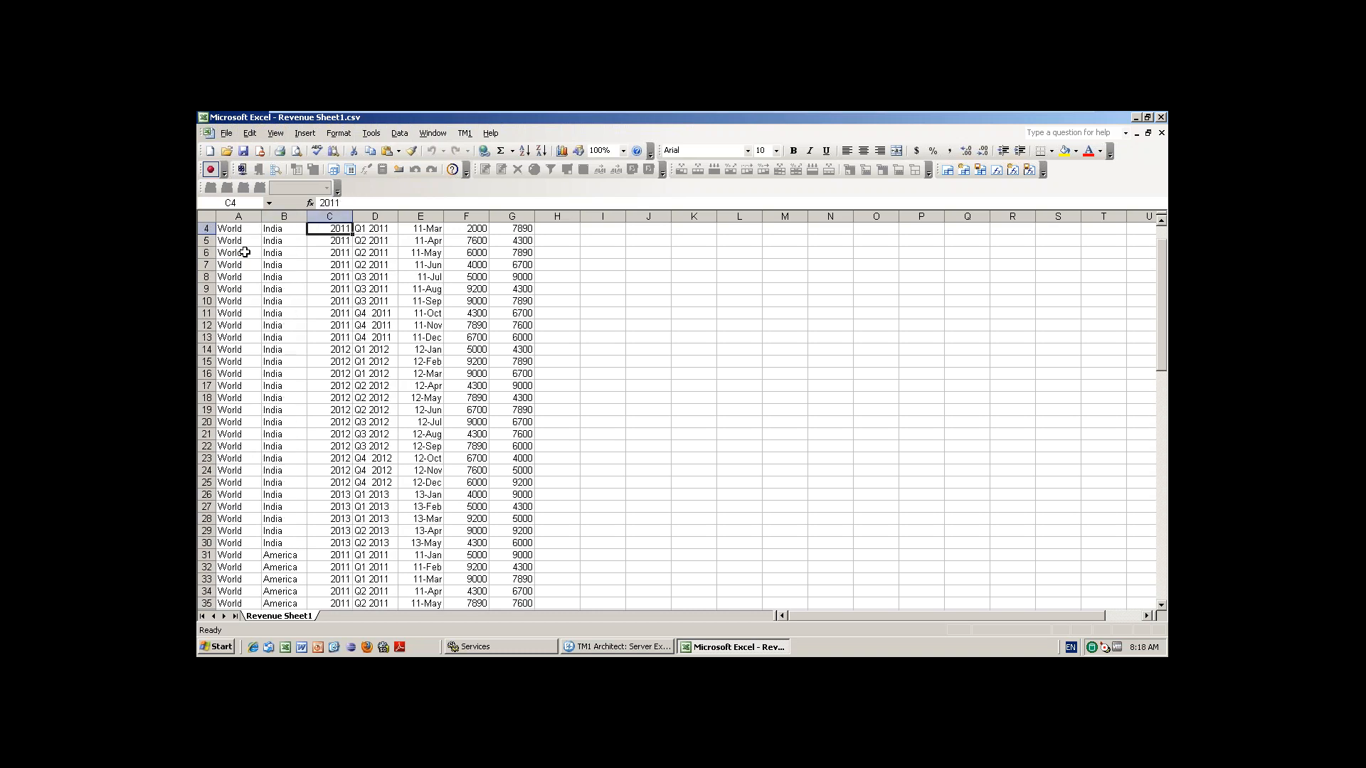
key(Down)
key(Down)
key(Down)
key(Down)
key(Down)
key(Down)
key(Down)
key(Down)
key(Down)
key(Down)
key(Down)
key(Down)
key(Down)
key(Down)
key(Down)
key(Down)
key(Down)
key(Down)
key(Down)
key(Down)
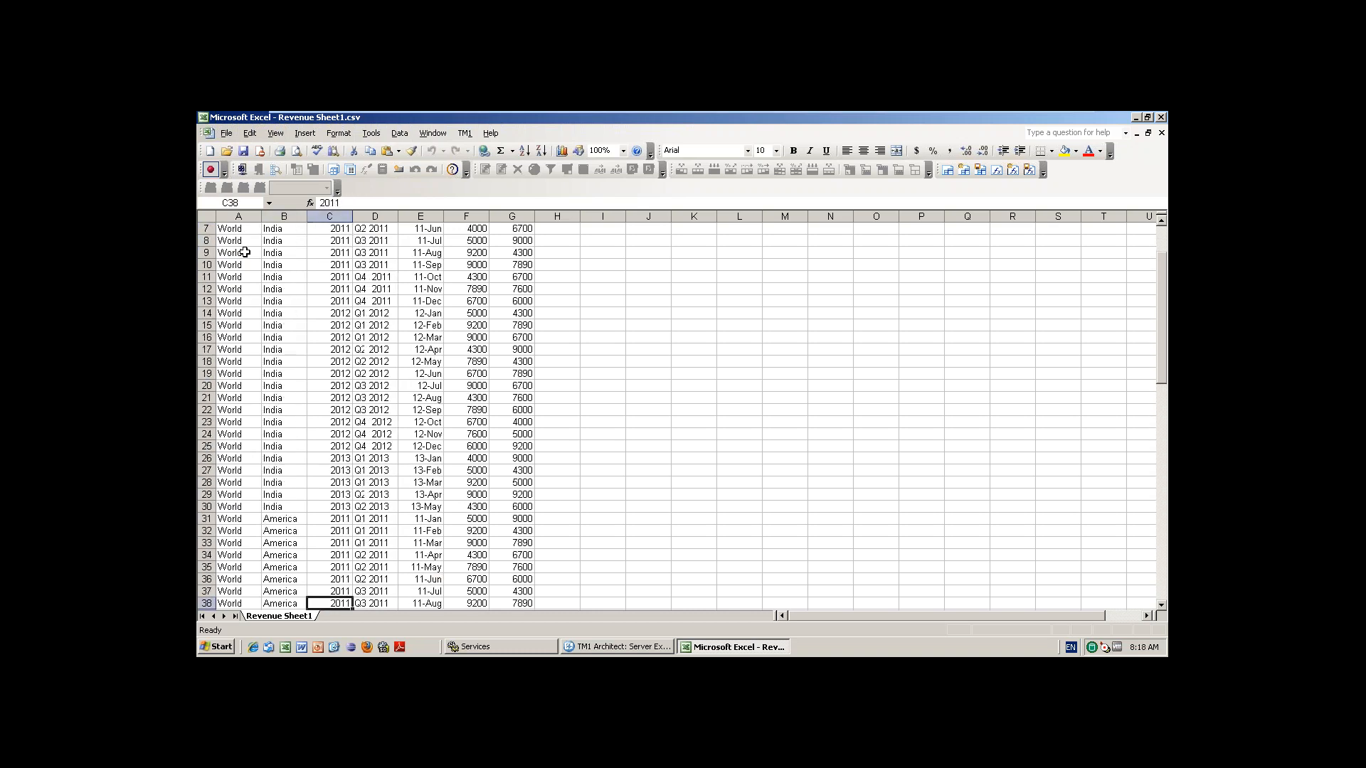
key(Down)
key(Down)
key(Down)
key(Down)
key(Down)
key(Down)
key(Down)
key(Down)
key(Down)
key(Down)
key(Down)
key(Down)
key(Down)
key(Down)
key(Down)
key(Down)
key(Down)
key(Down)
key(Down)
key(Down)
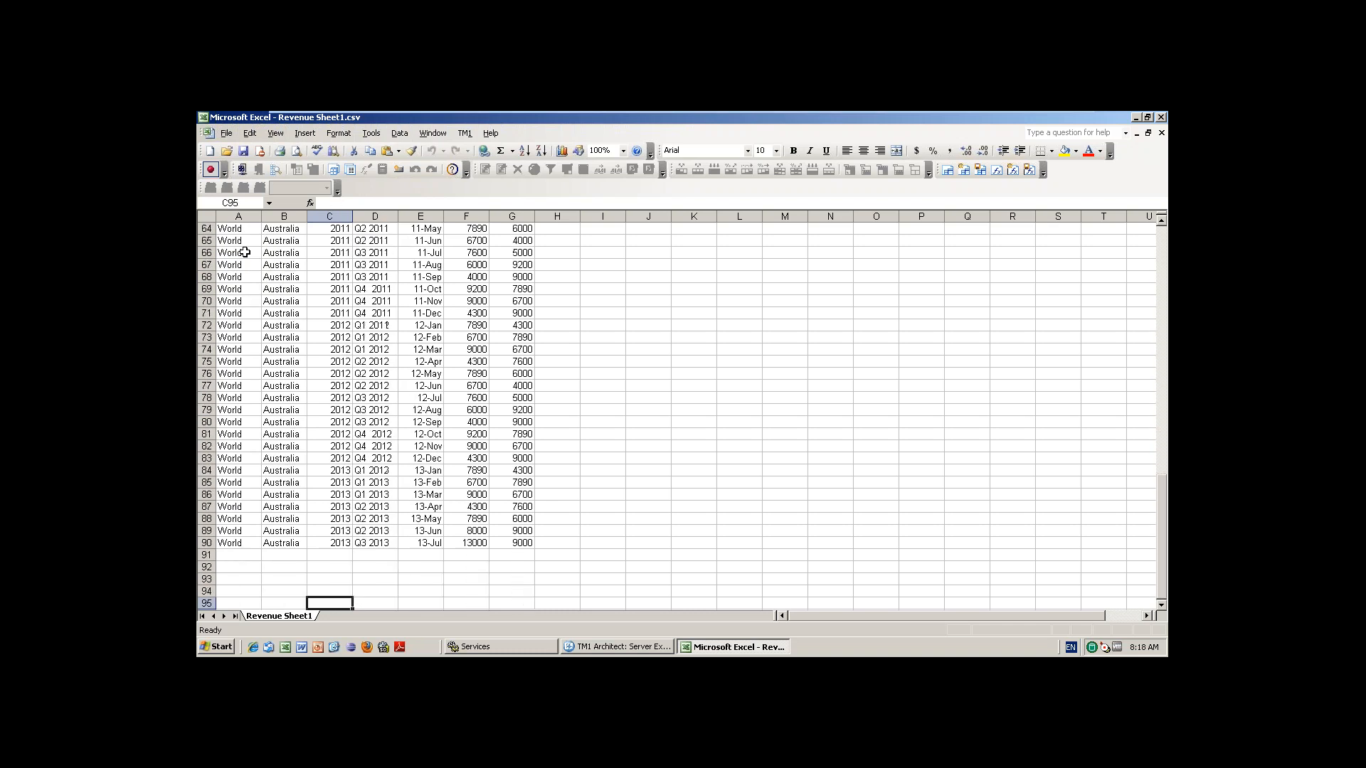
key(Down)
key(Down)
key(Down)
key(Down)
key(Down)
key(Down)
key(Down)
key(Up)
key(Up)
key(Up)
key(Up)
key(Up)
key(Up)
key(Up)
key(Up)
key(Up)
key(Up)
key(Up)
key(Up)
key(Up)
key(Up)
key(Up)
key(Up)
key(Up)
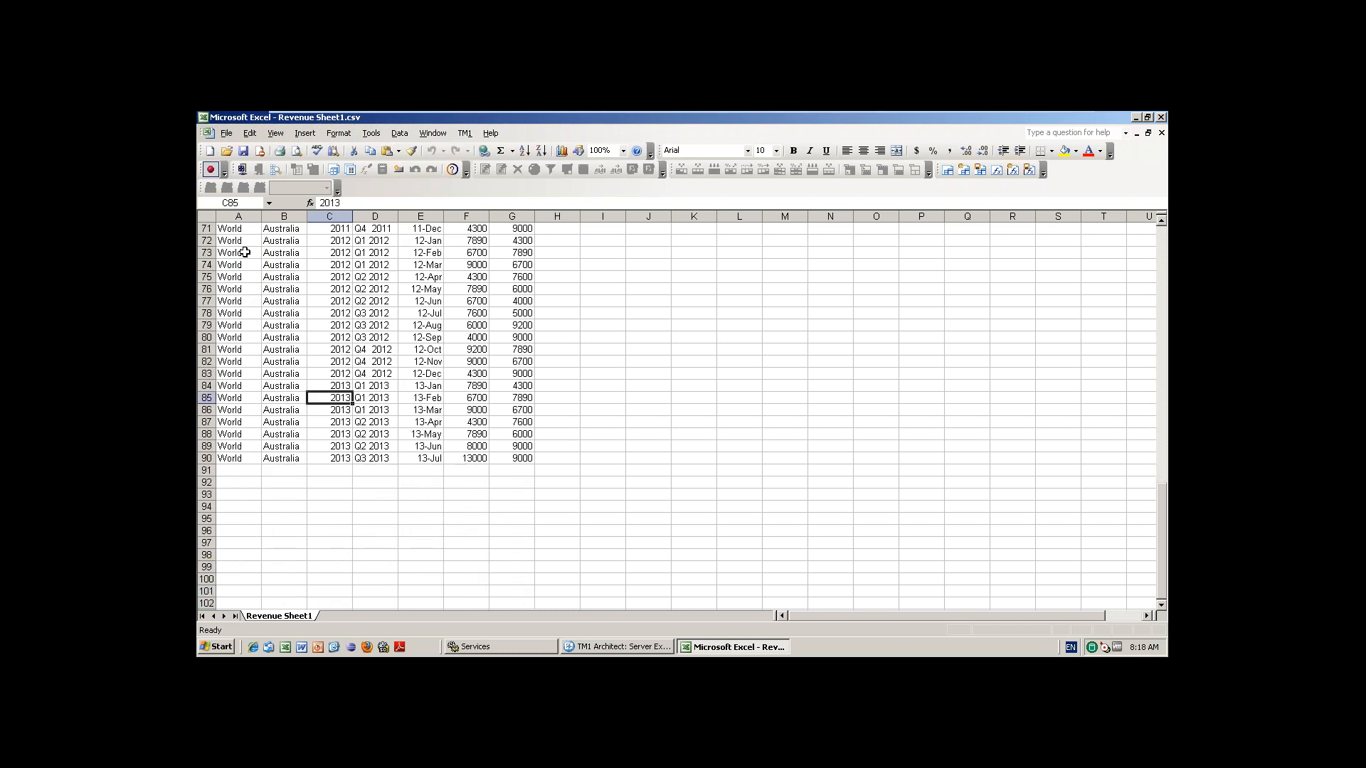
key(Up)
key(Up)
key(Down)
key(Down)
key(Down)
key(Down)
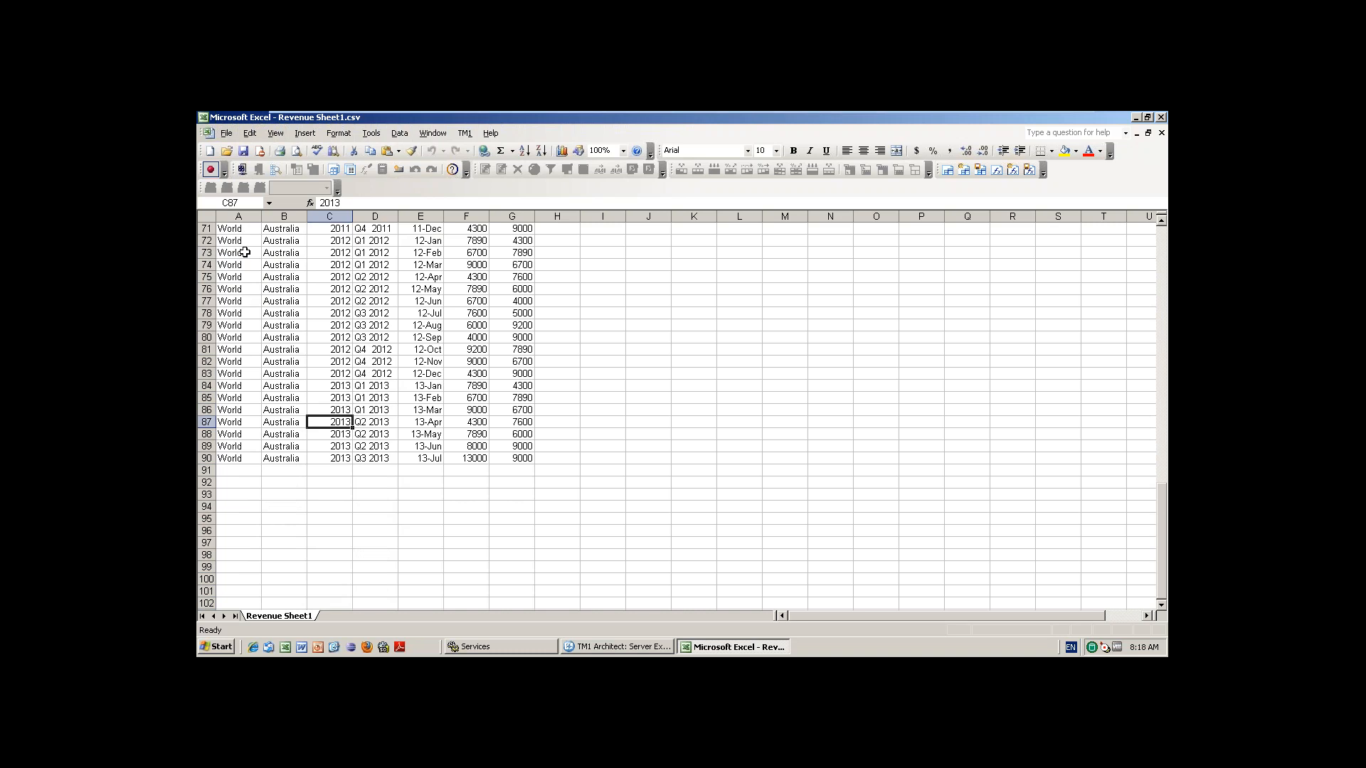
key(Down)
key(Down)
key(Down)
key(Down)
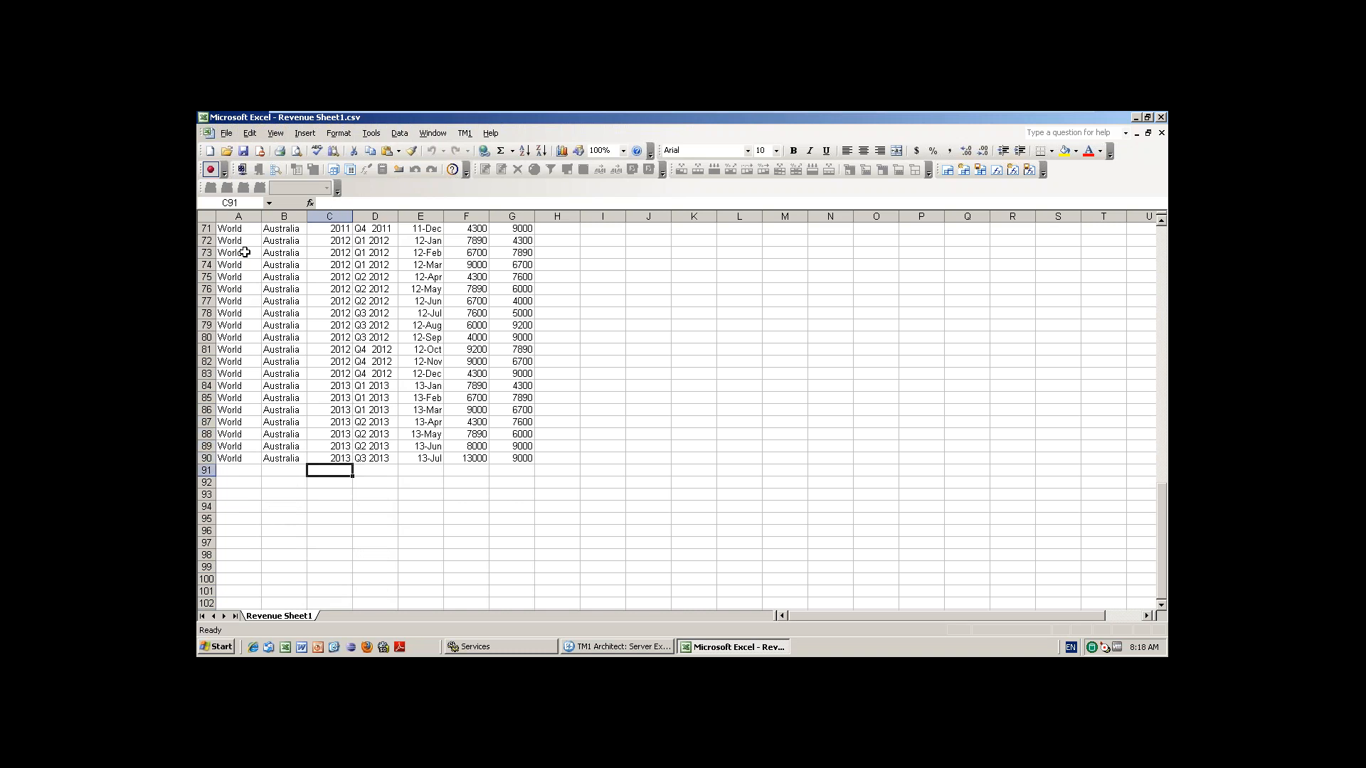
key(Up)
key(Right)
key(Up)
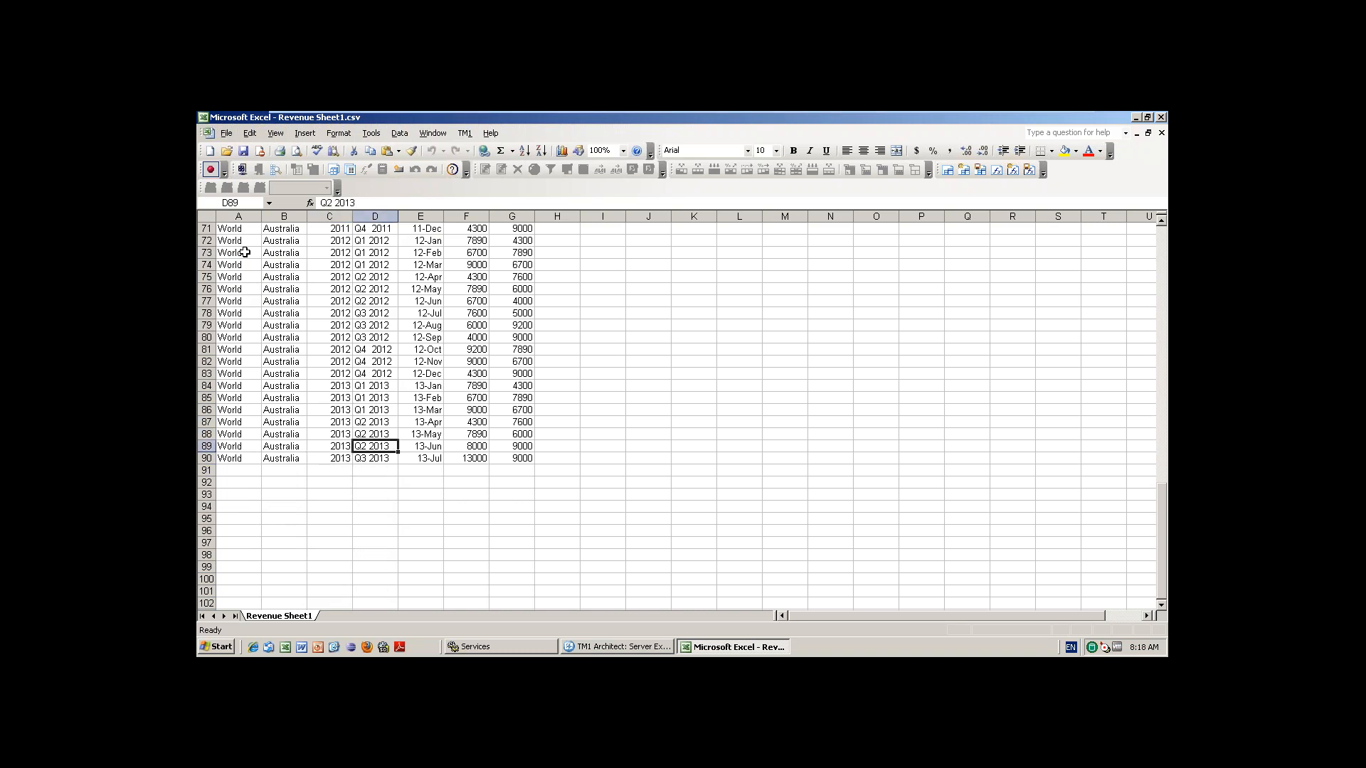
key(Right)
key(Right)
key(Up)
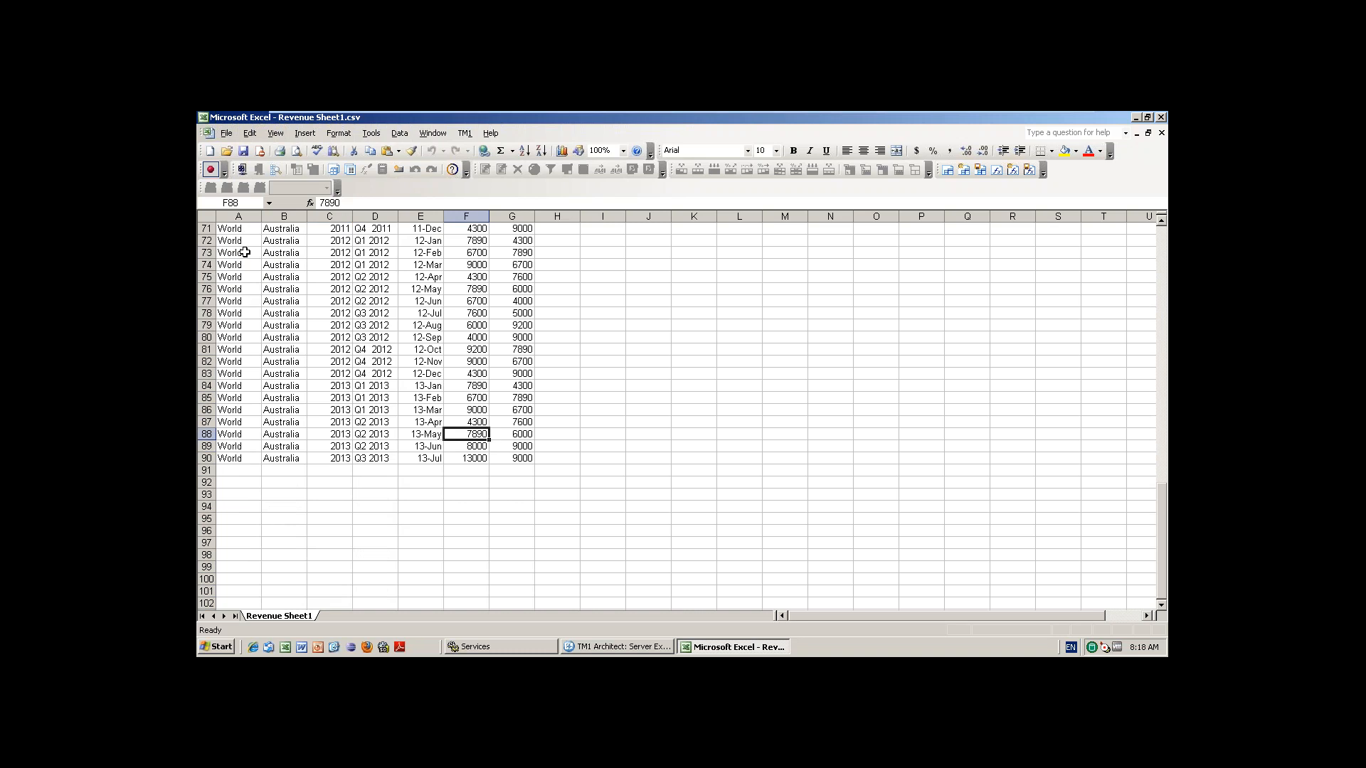
key(Up)
key(Up)
key(Up)
key(Up)
key(Up)
key(Up)
key(Up)
key(Up)
key(Up)
key(Up)
key(Up)
key(Up)
key(Up)
key(Up)
key(Up)
key(Up)
key(Up)
key(Up)
key(Up)
key(Up)
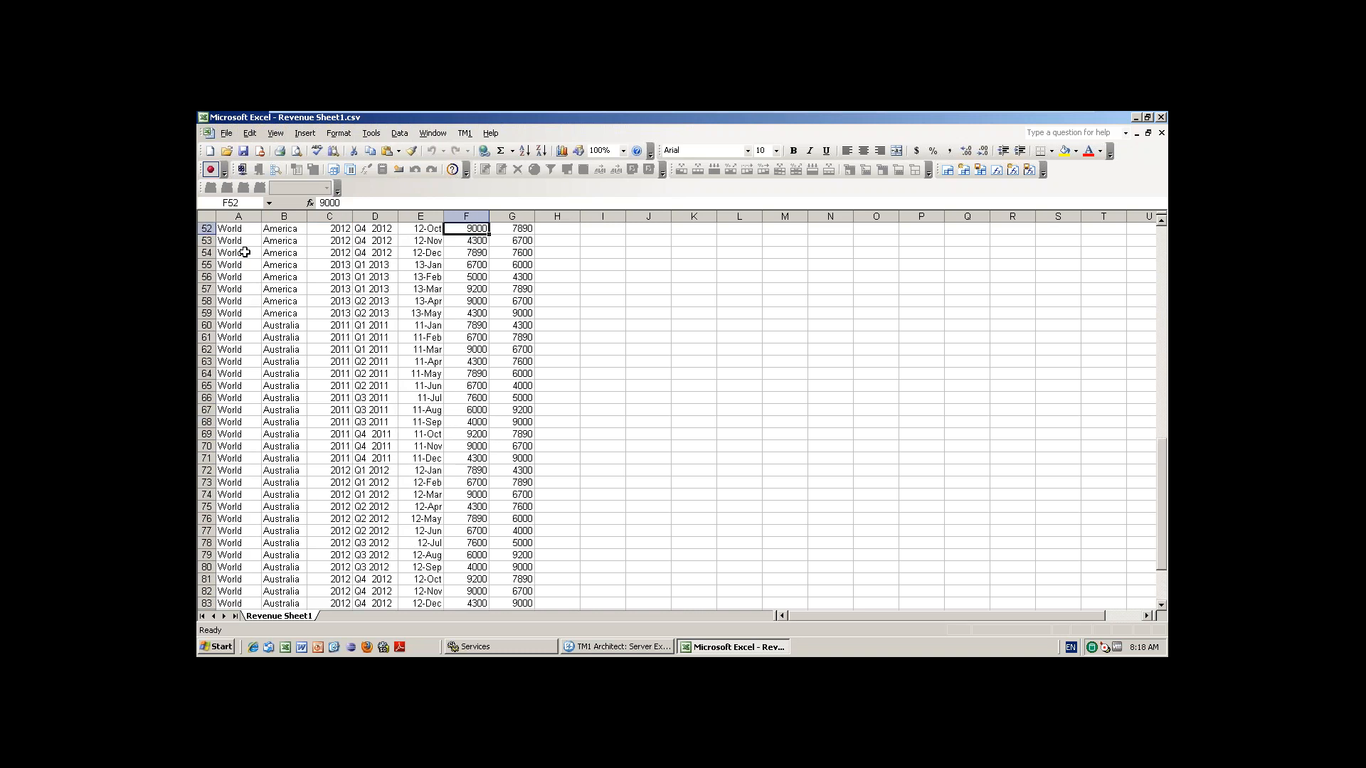
key(Up)
key(Up)
key(Up)
key(Up)
key(Up)
key(Up)
key(Up)
key(Up)
key(Up)
key(Up)
key(Up)
key(Up)
key(Up)
key(Up)
key(Up)
key(Up)
key(Up)
key(Up)
key(Up)
key(Up)
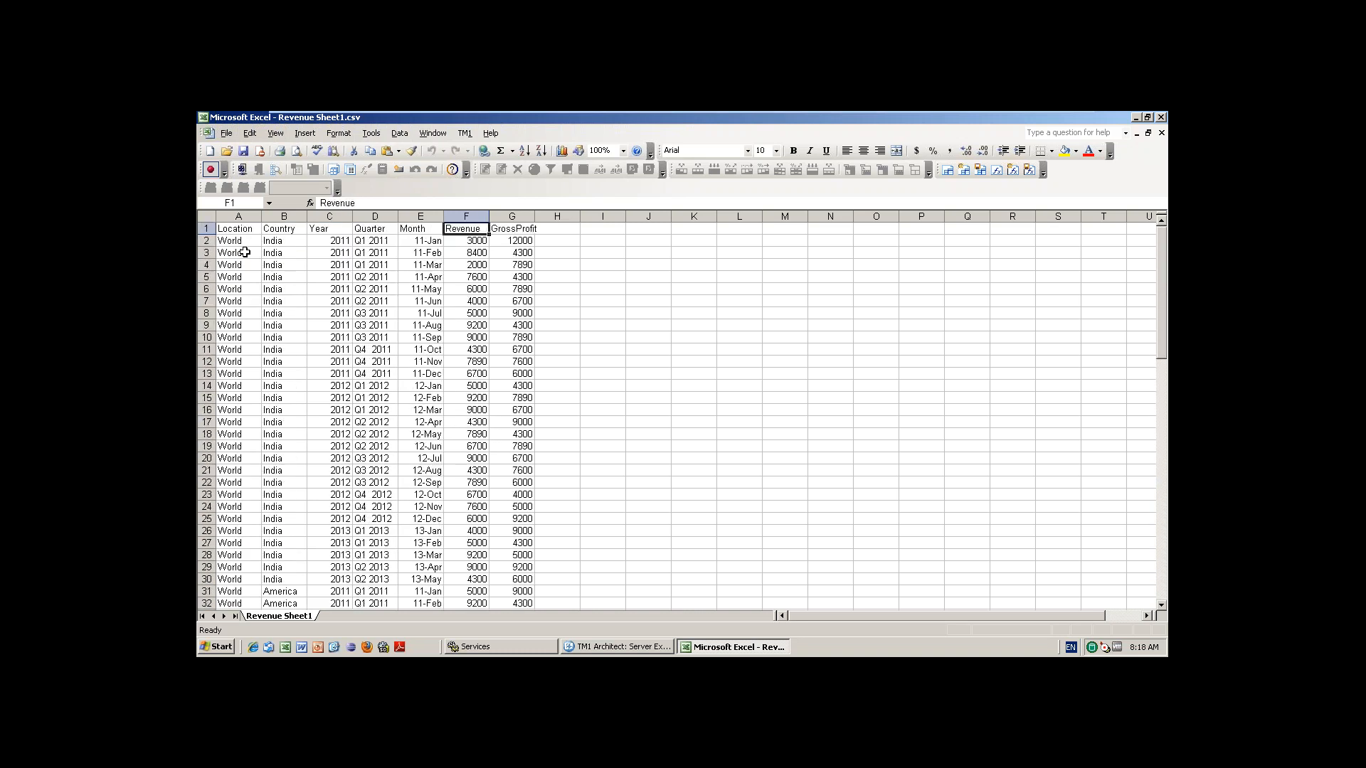
key(Down)
key(Left)
key(Down)
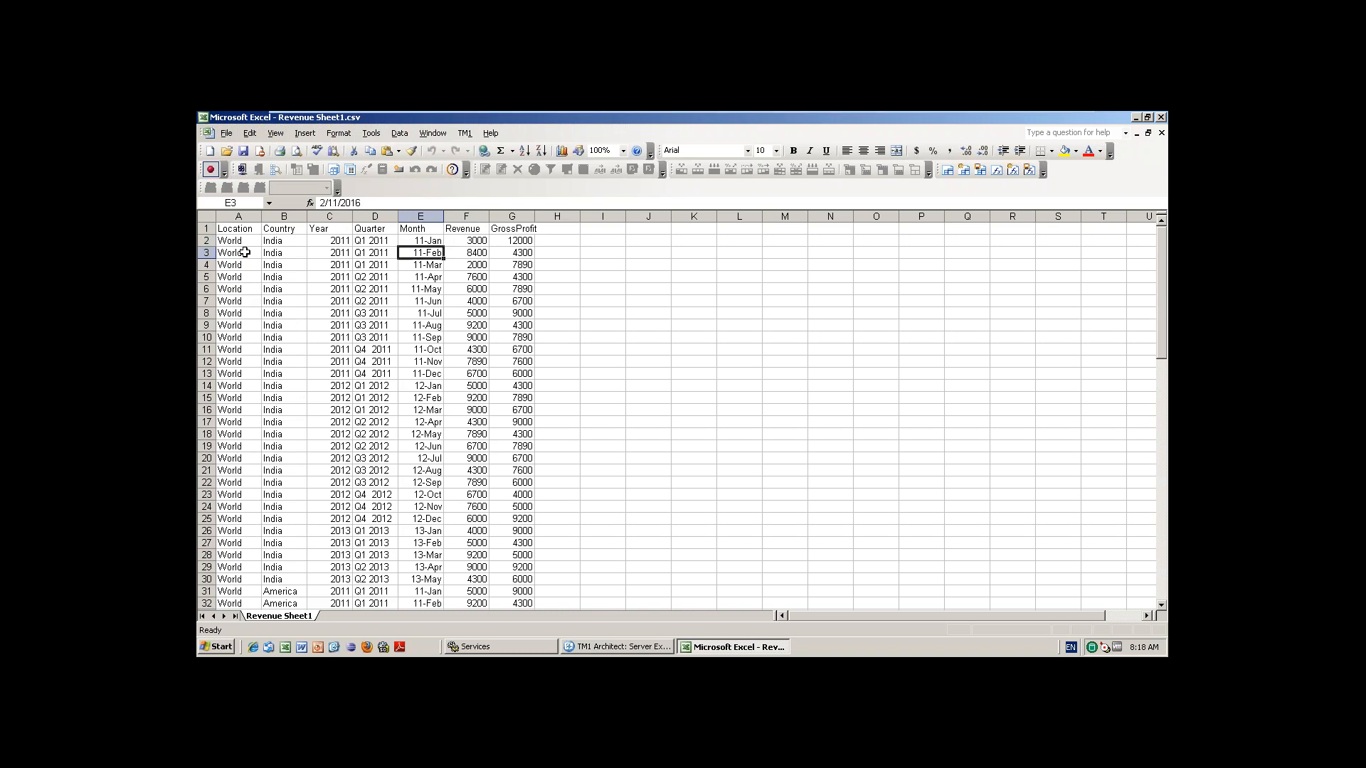
key(Down)
key(Down)
key(Down)
key(Down)
key(Down)
key(Right)
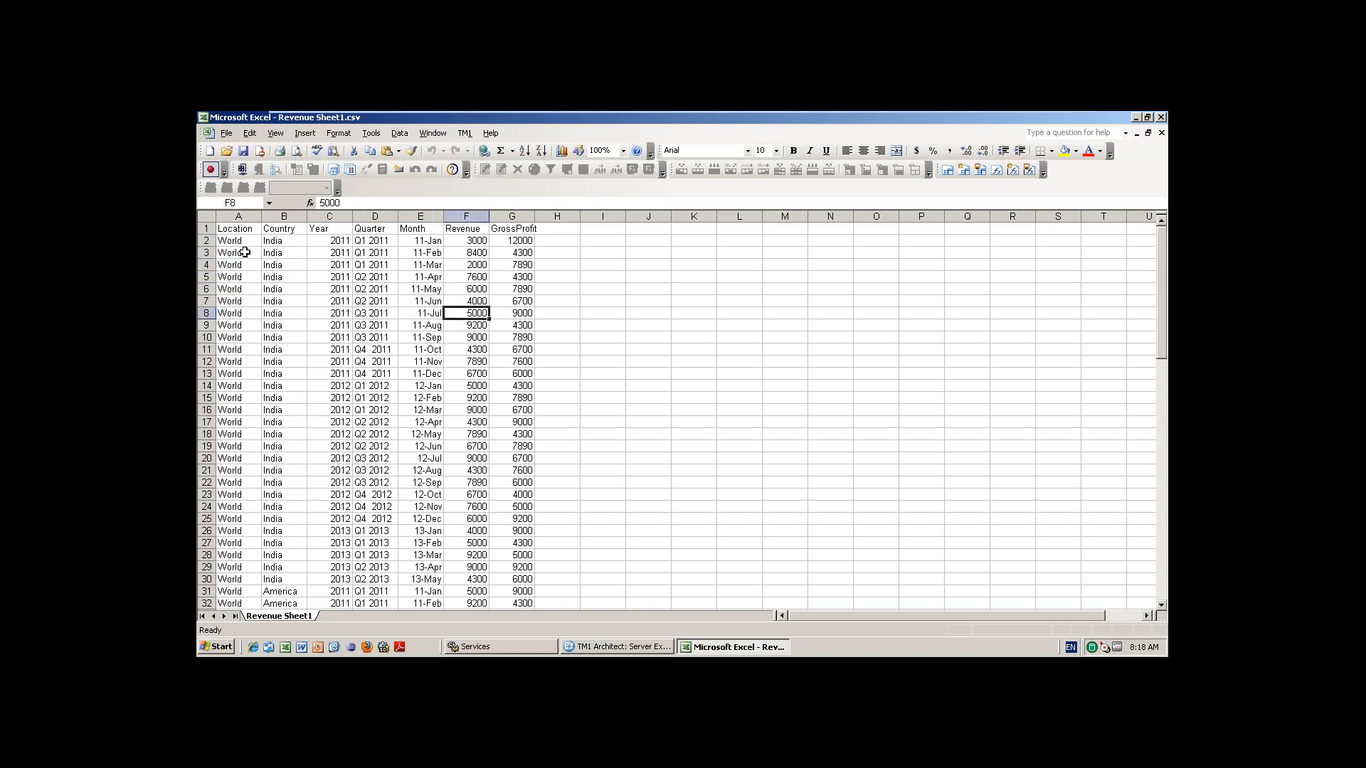
key(Down)
key(Down)
key(Down)
key(Down)
key(Down)
key(Down)
key(Right)
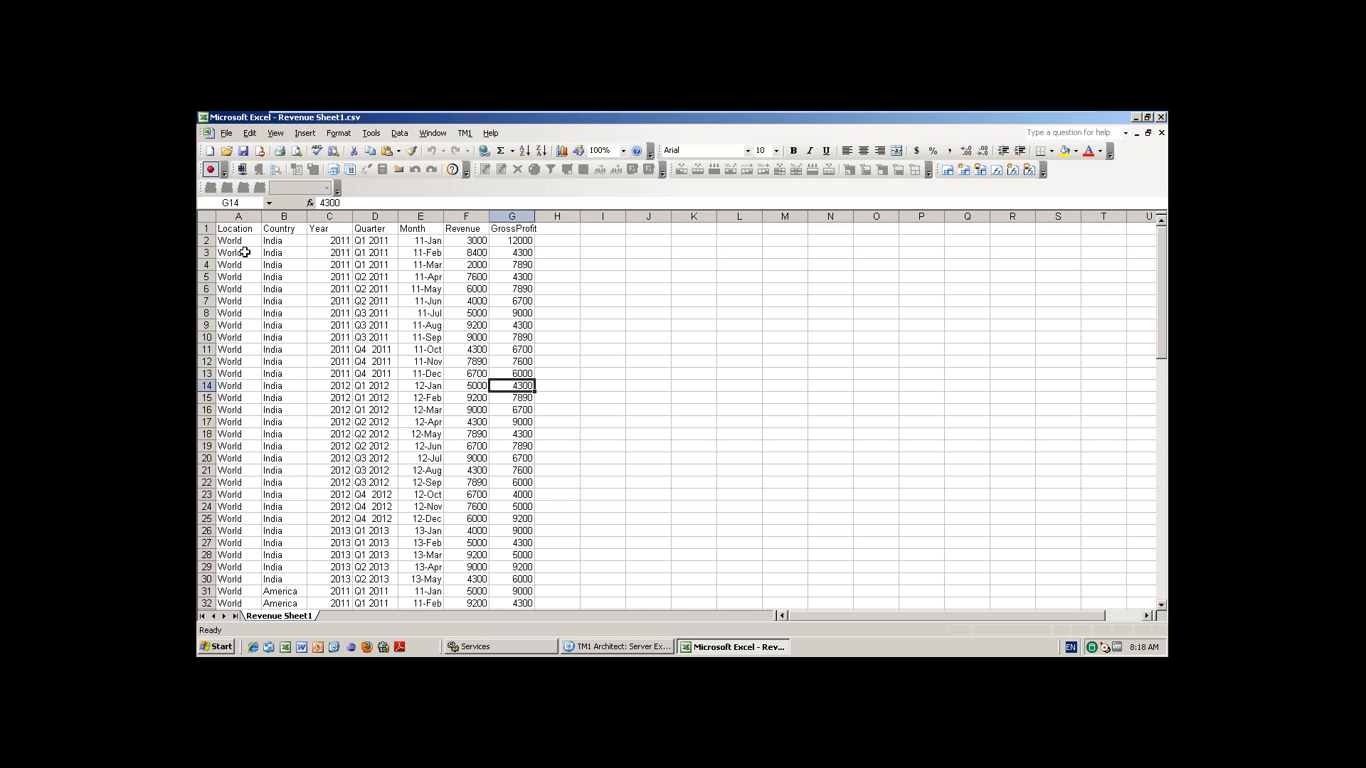
key(Down)
key(Down)
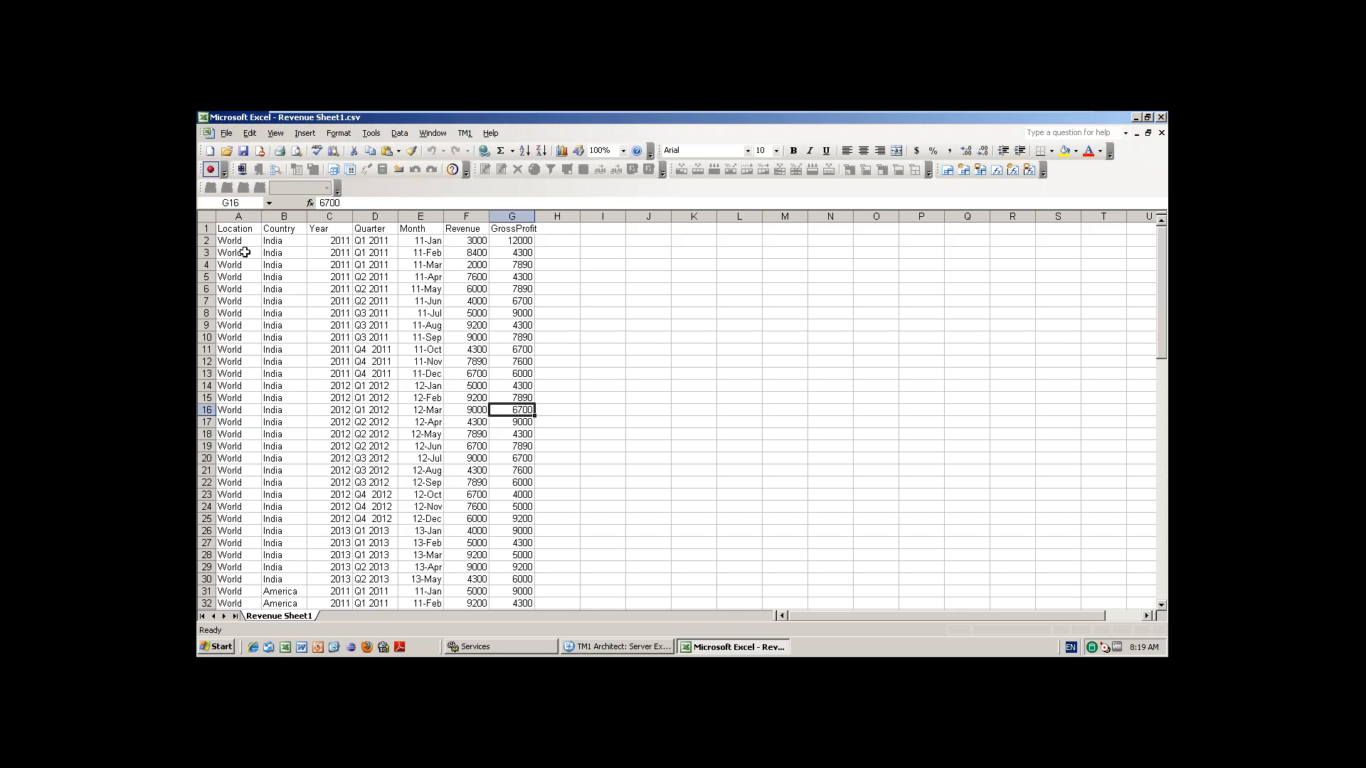
click(249, 226)
click(295, 229)
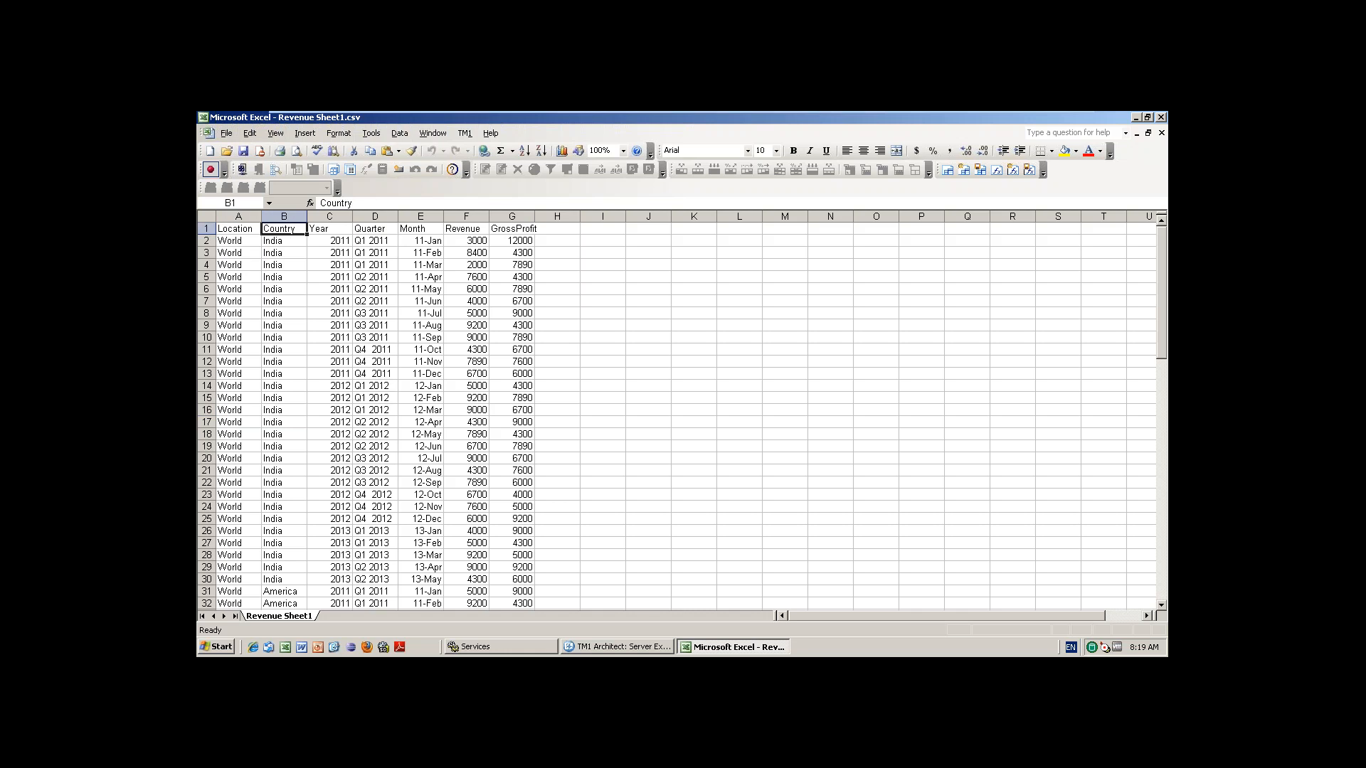
click(326, 228)
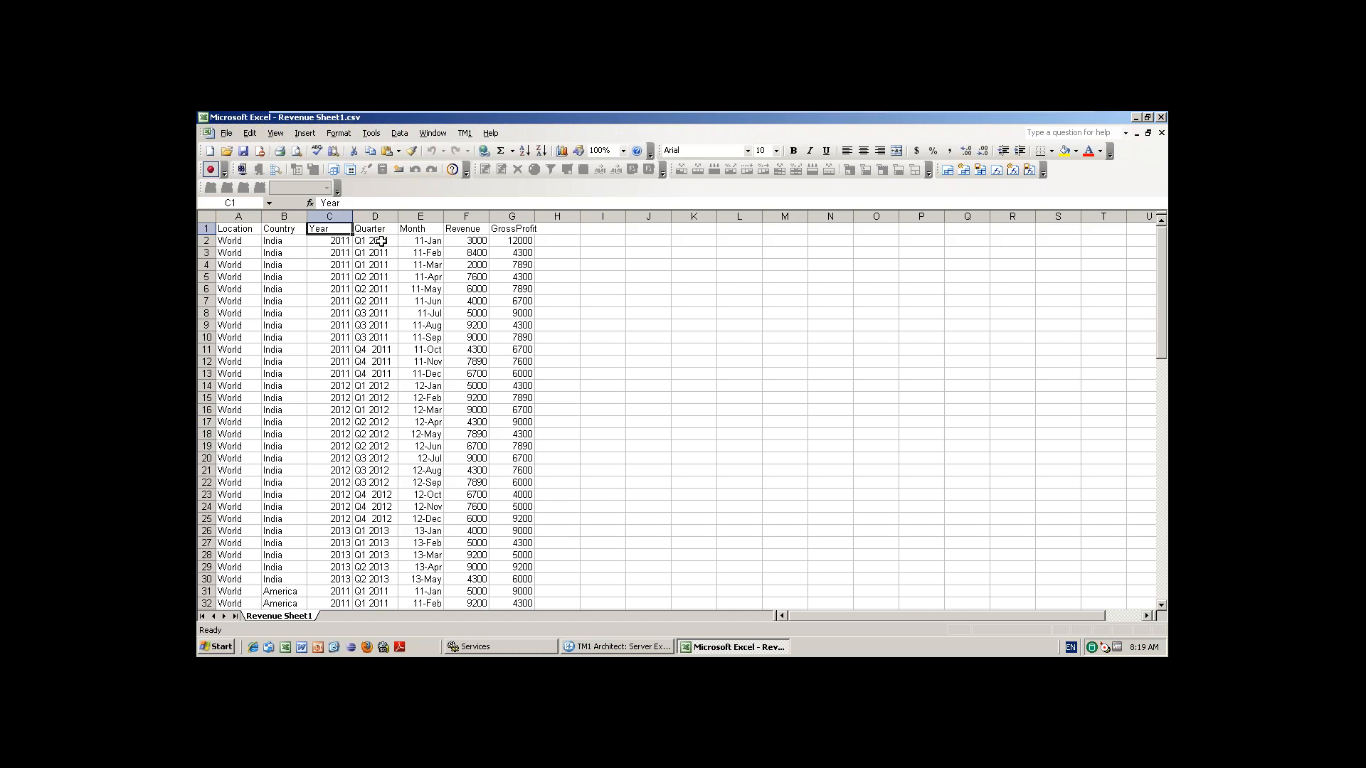
click(381, 240)
click(427, 242)
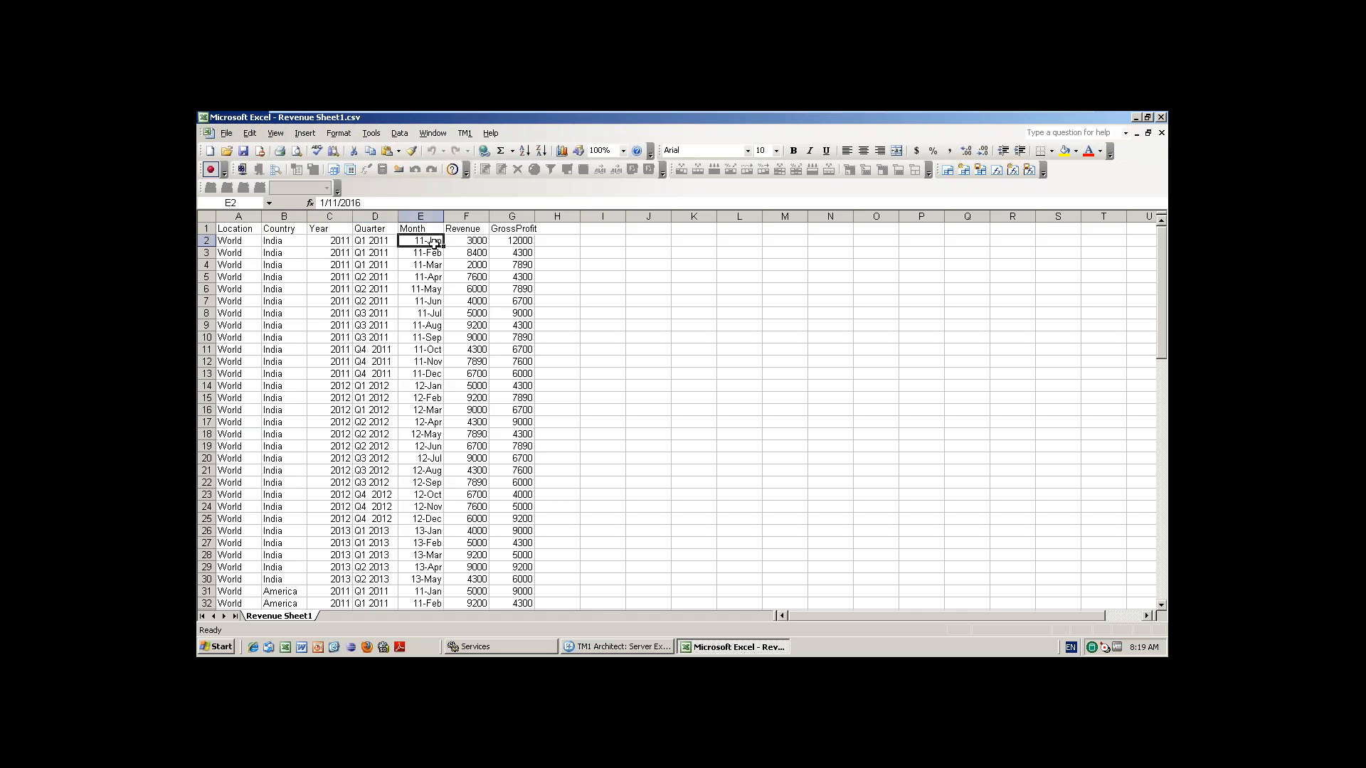
click(469, 242)
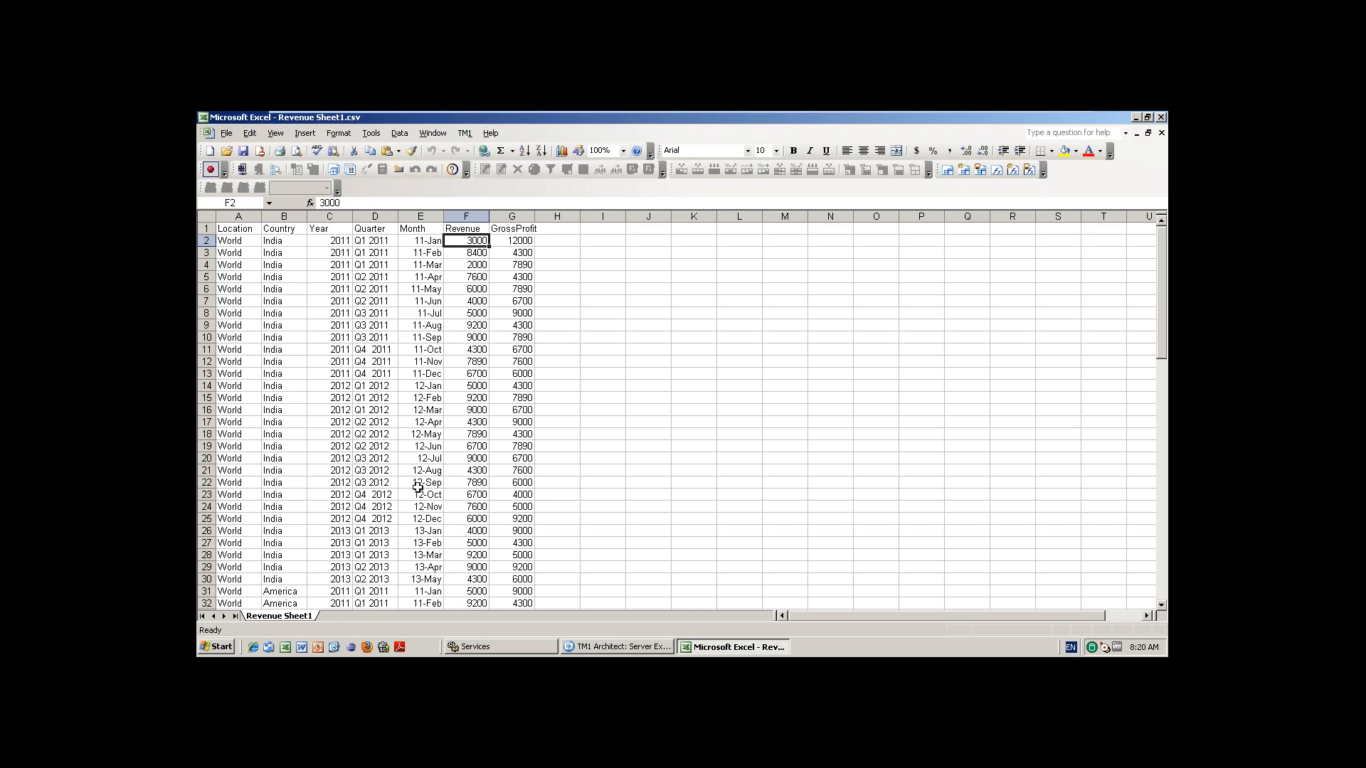
Close the Excel revenue workbook and bring the TM1 Server Explorer tree back to the front
click(629, 647)
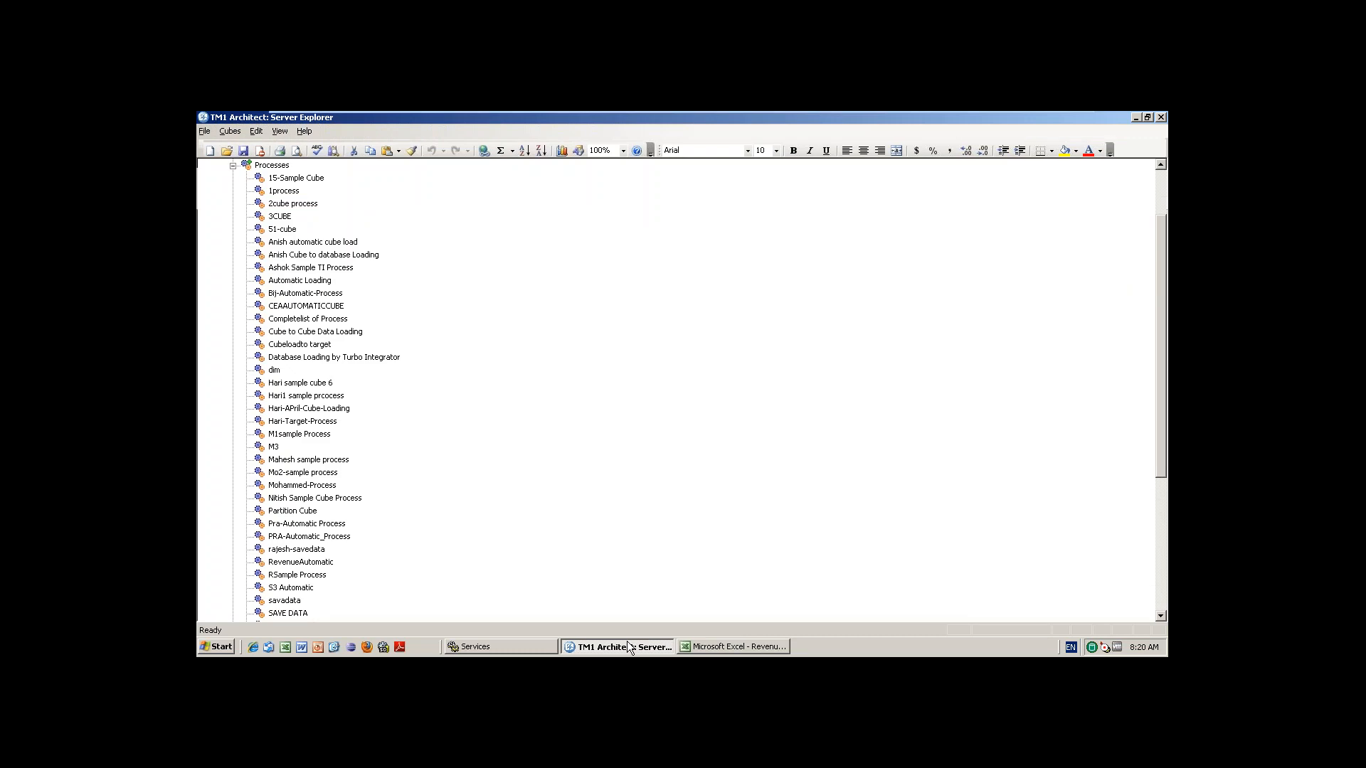
click(719, 646)
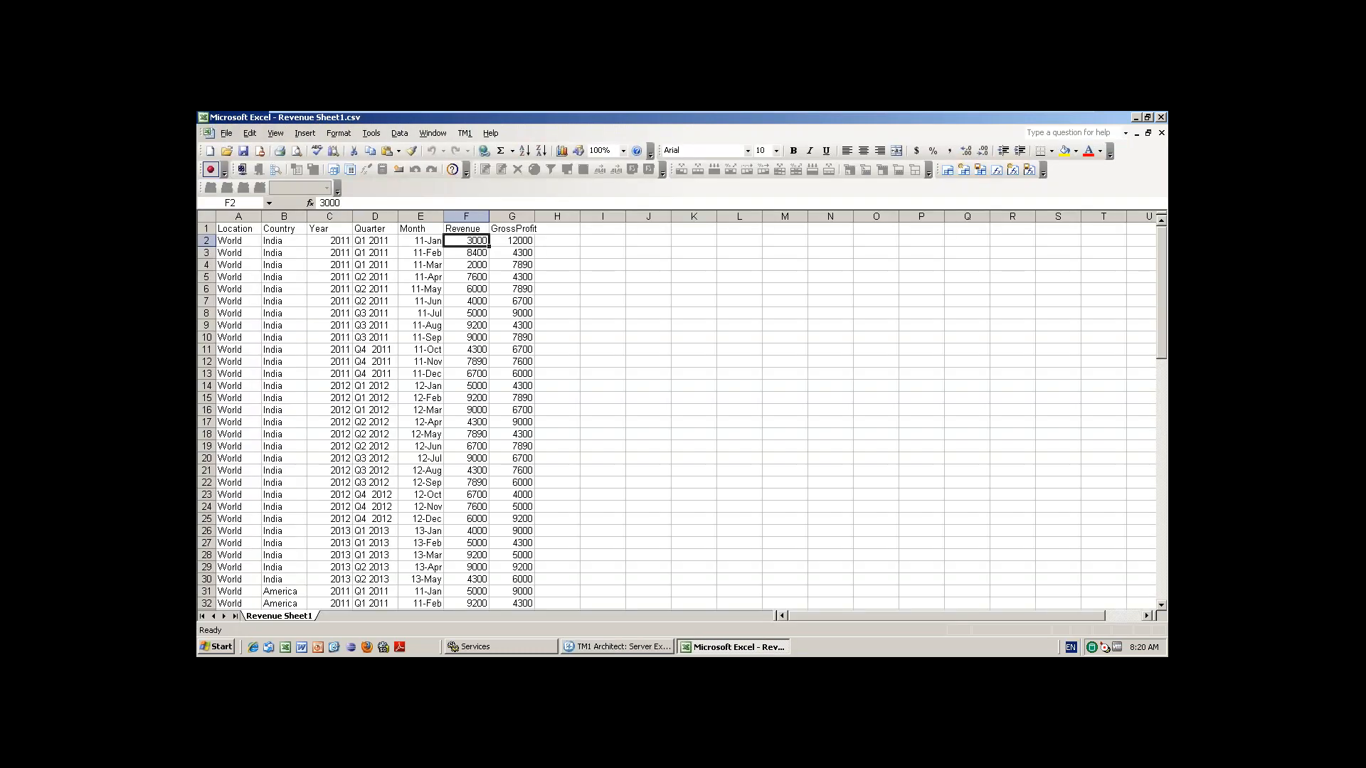
click(1161, 118)
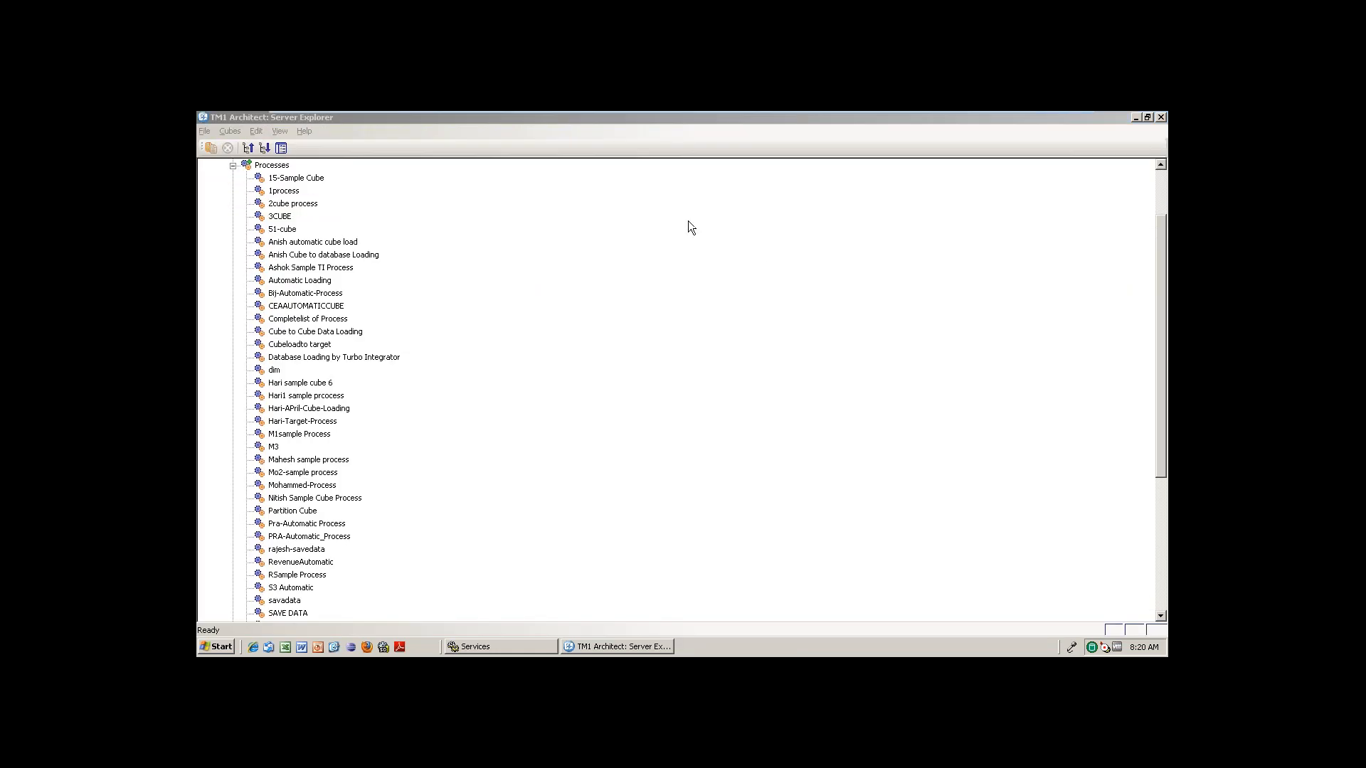
click(895, 131)
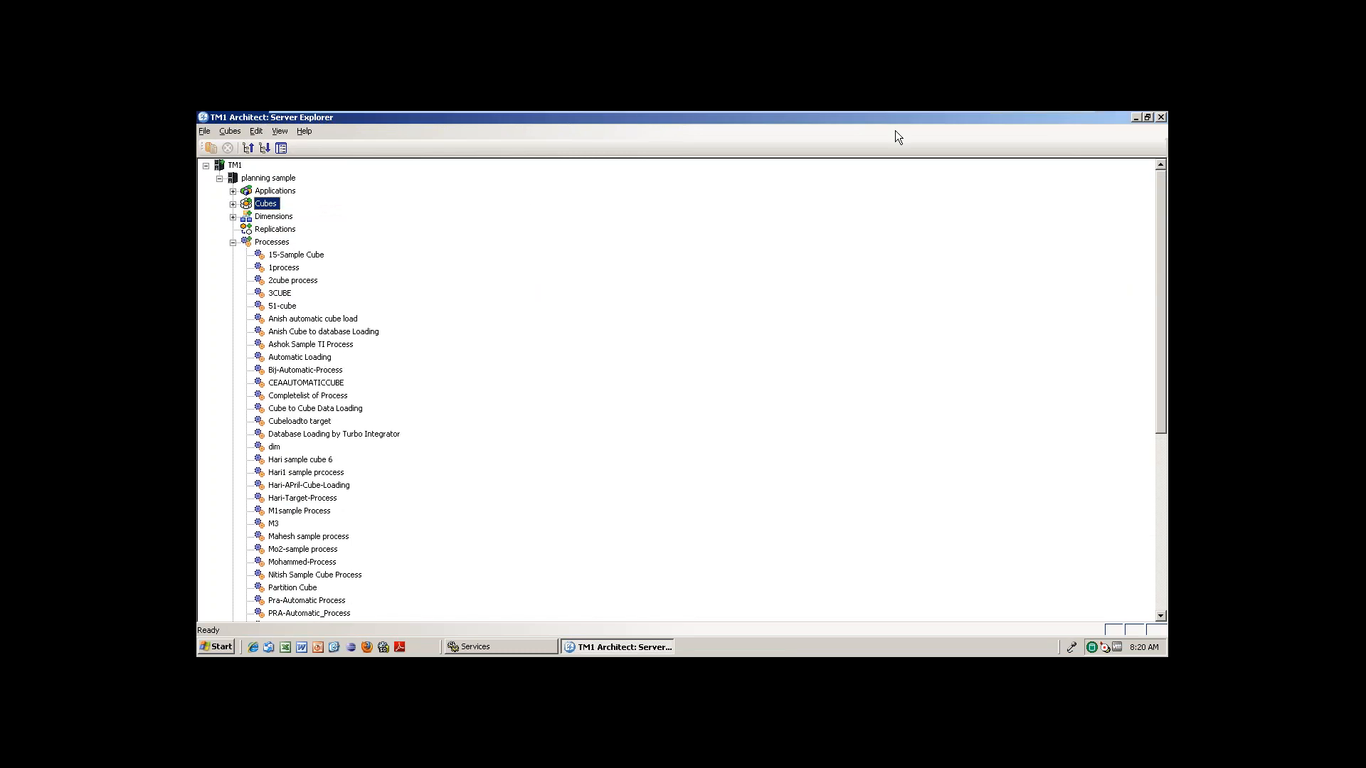
Create a new TurboIntegrator process from the Processes node's context menu
right_click(277, 245)
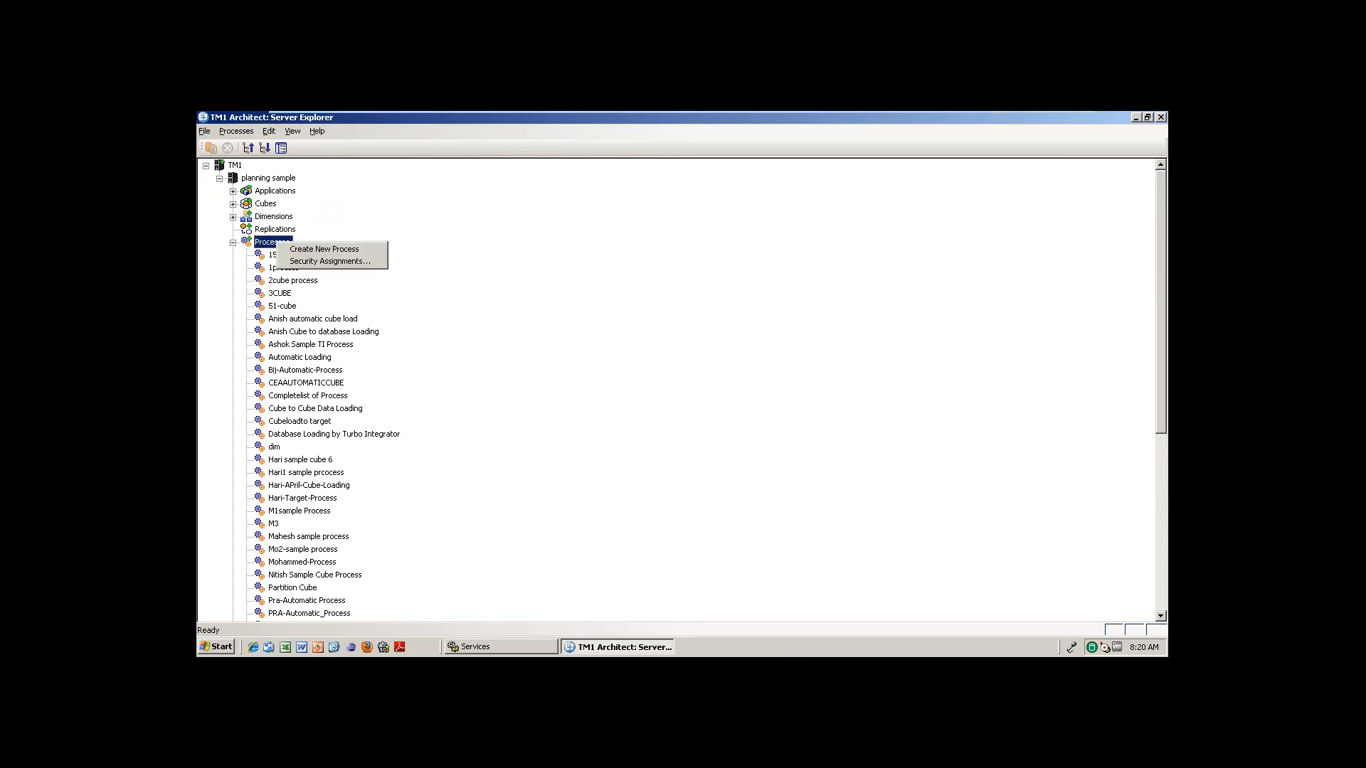
click(348, 249)
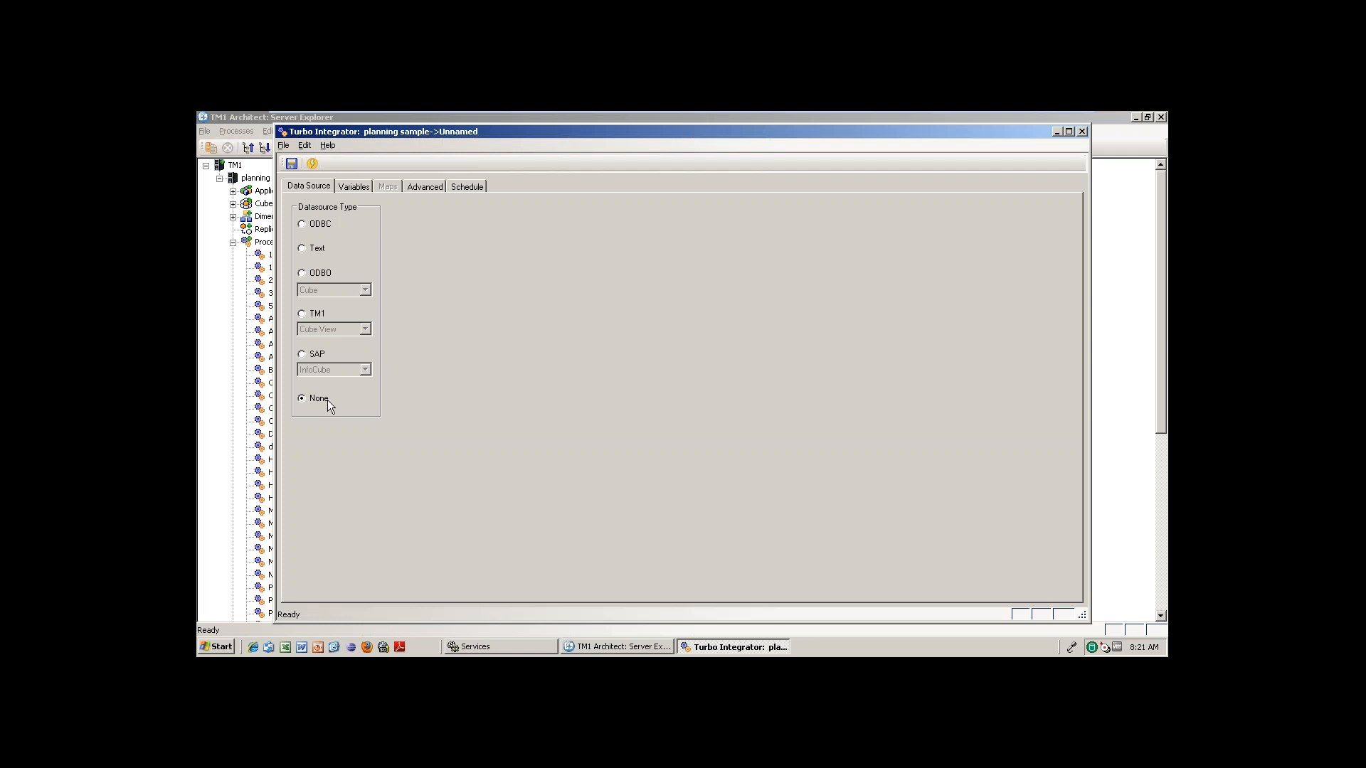
Switch the process's datasource type to Text and bring up the Windows Start menu
click(306, 248)
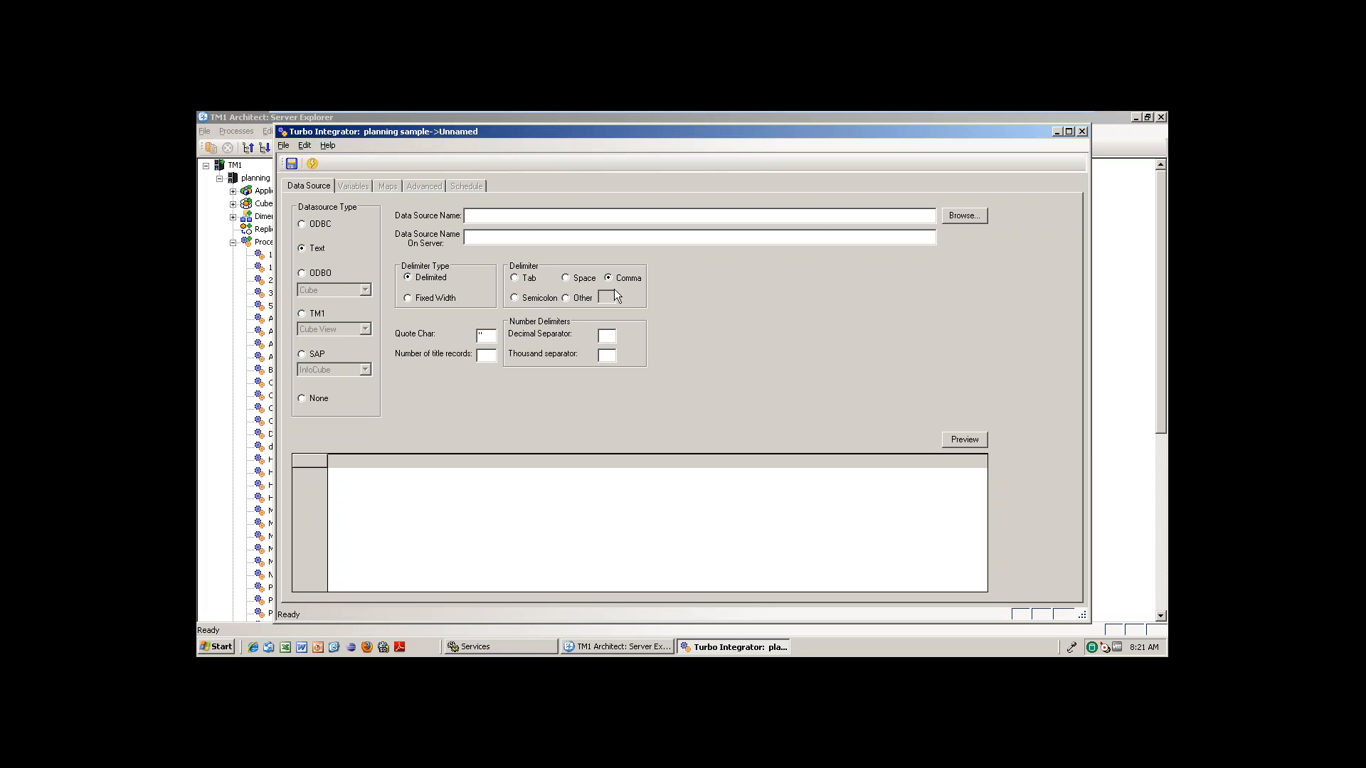
click(222, 647)
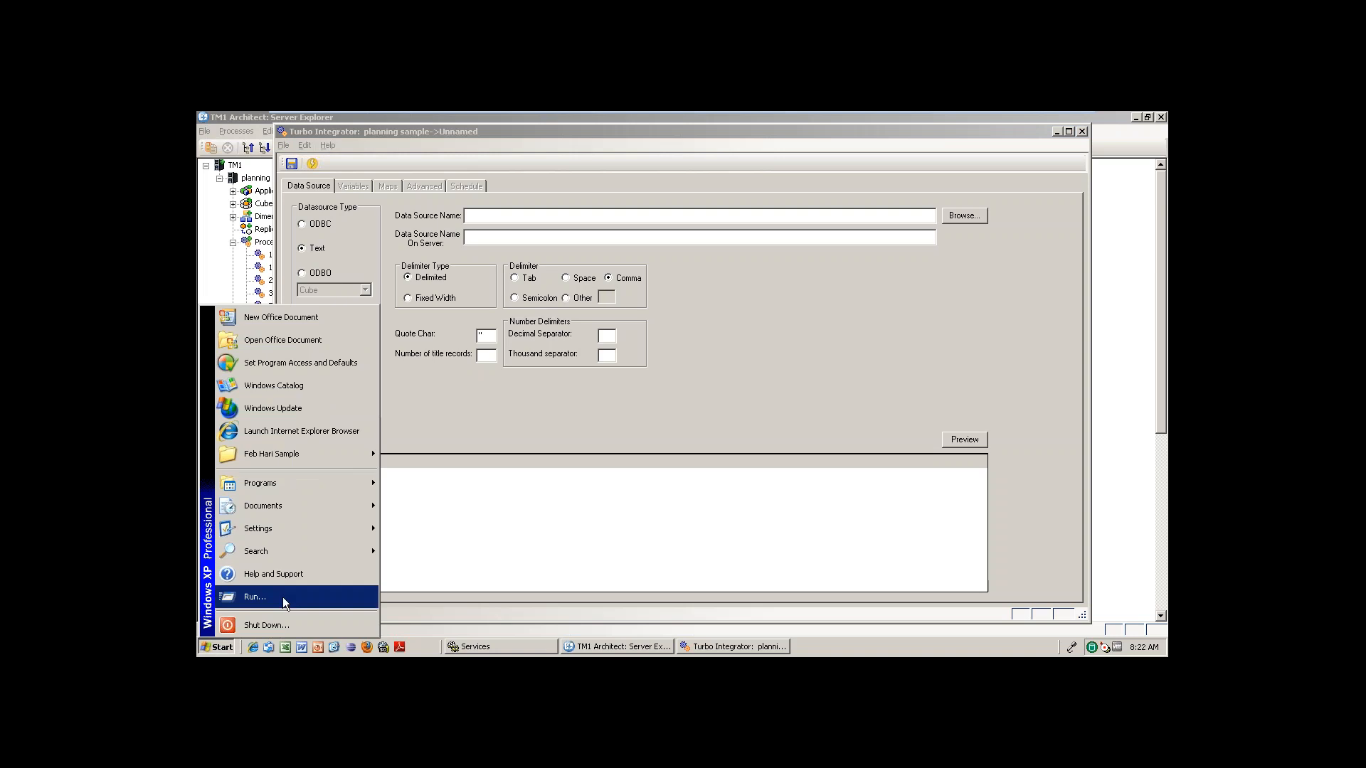
Launch Notepad and type sample lines 'India jan2014 revenue 300' and 'India Feb'
click(283, 596)
click(306, 604)
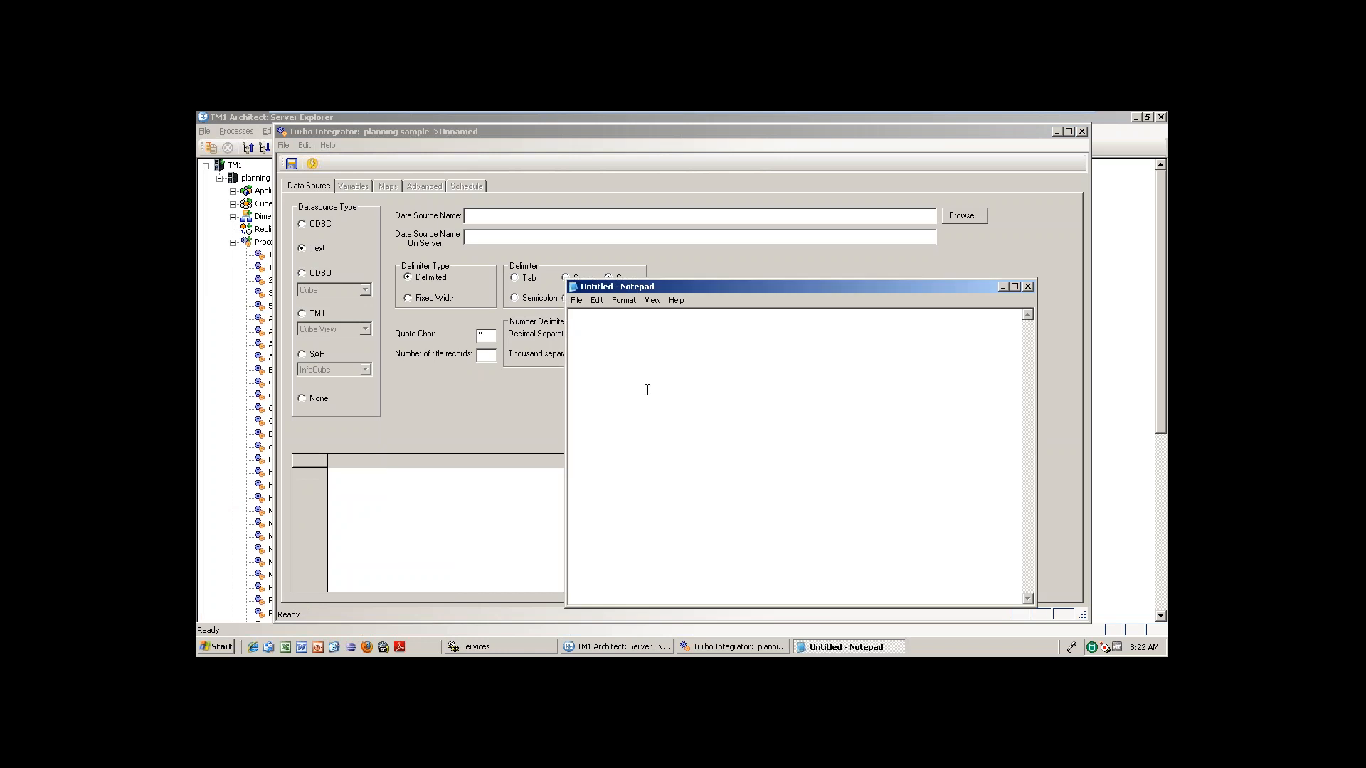
text(India)
text(han)
key(BackSpace)
key(BackSpace)
key(BackSpace)
text(jan2014 revenue 300)
key(Return)
text(Insd)
key(BackSpace)
key(BackSpace)
key(BackSpace)
text(ndia Feb)
Try tab separators after India and before Feb, then move Notepad to uncover the delimiter options
drag(600, 313, 603, 318)
key(Tab)
click(602, 326)
key(Tab)
click(549, 256)
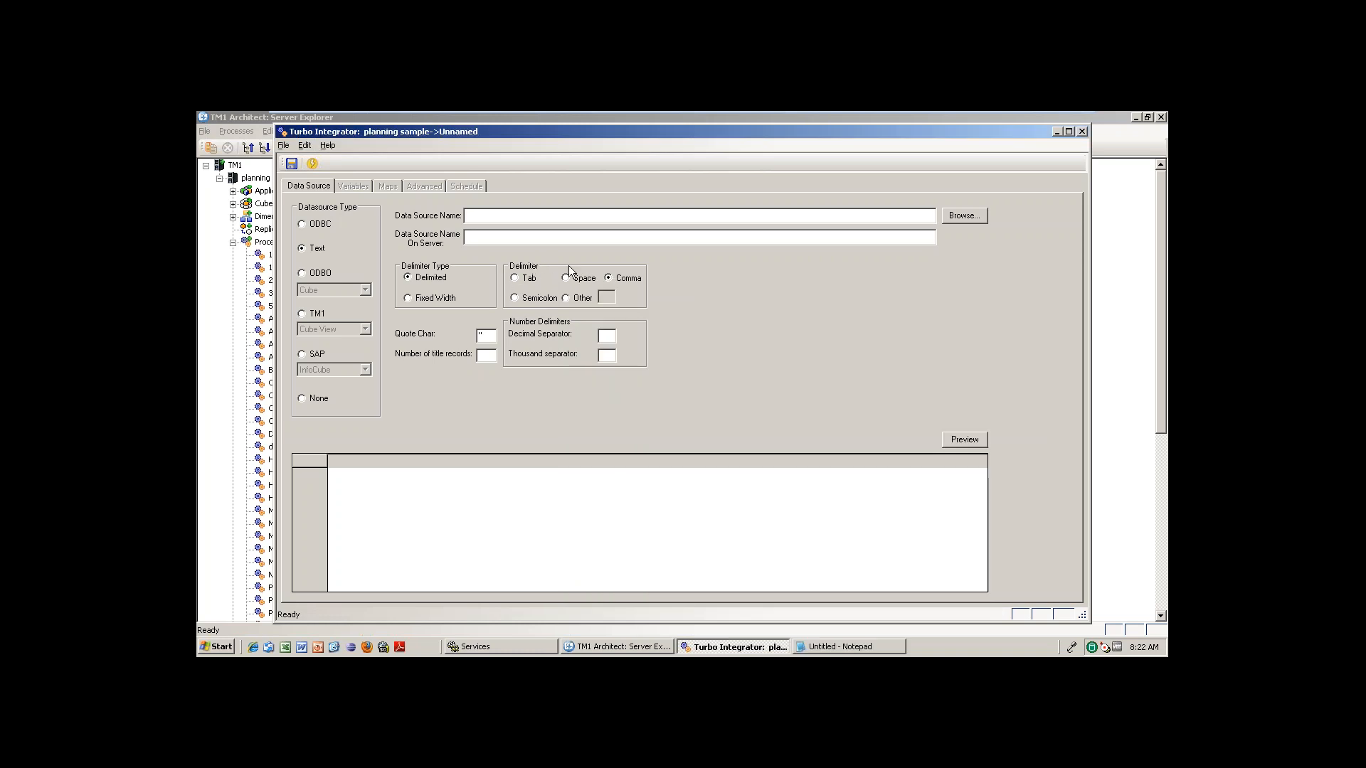
key(alt+Tab)
drag(632, 288, 636, 317)
click(604, 343)
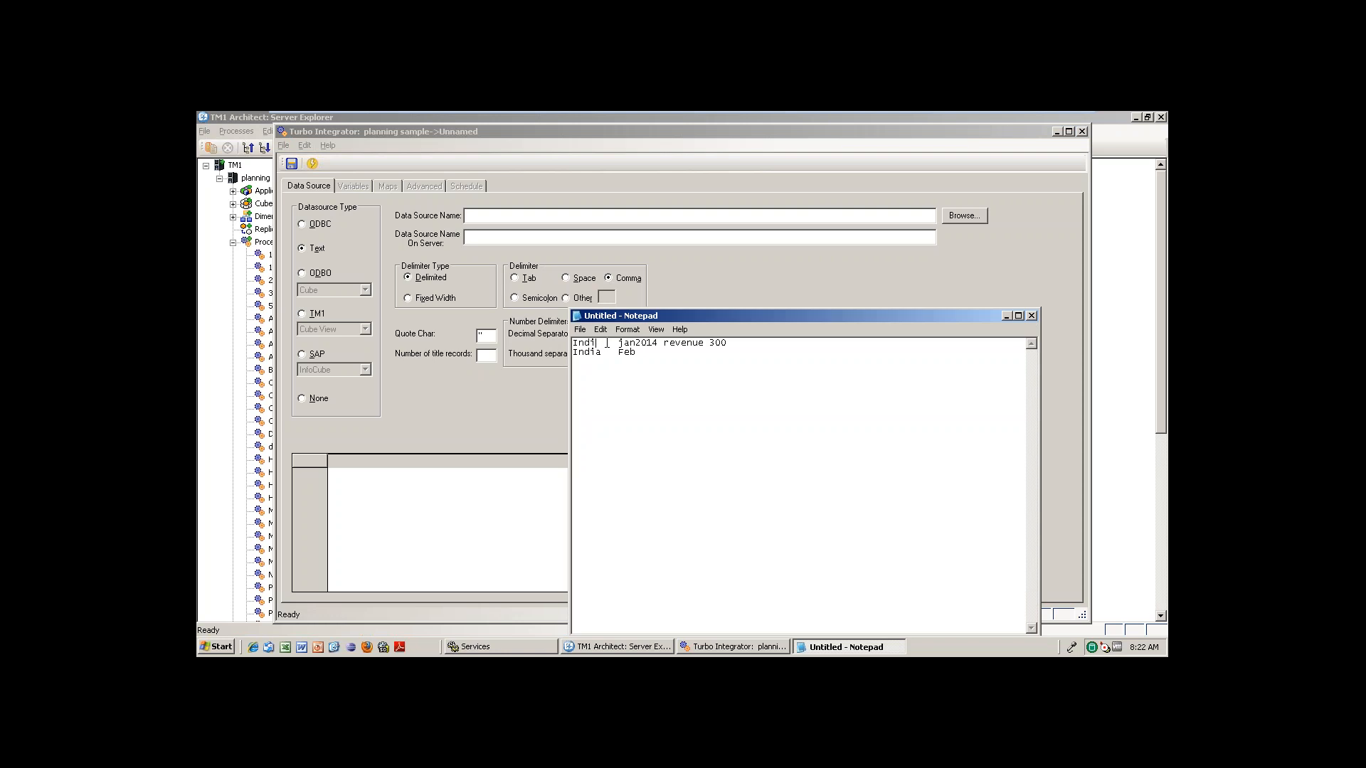
key(Delete)
Try comma and semicolon separators after India and jan2014 in the sample line
click(601, 344)
text(,)
key(Delete)
click(645, 343)
text(,)
click(606, 343)
key(BackSpace)
text(;)
drag(653, 345, 643, 346)
click(643, 346)
Make the sample read India#jan2014#revenue 300 and choose Turbo Integrator's Other delimiter option
click(701, 294)
key(alt+Tab)
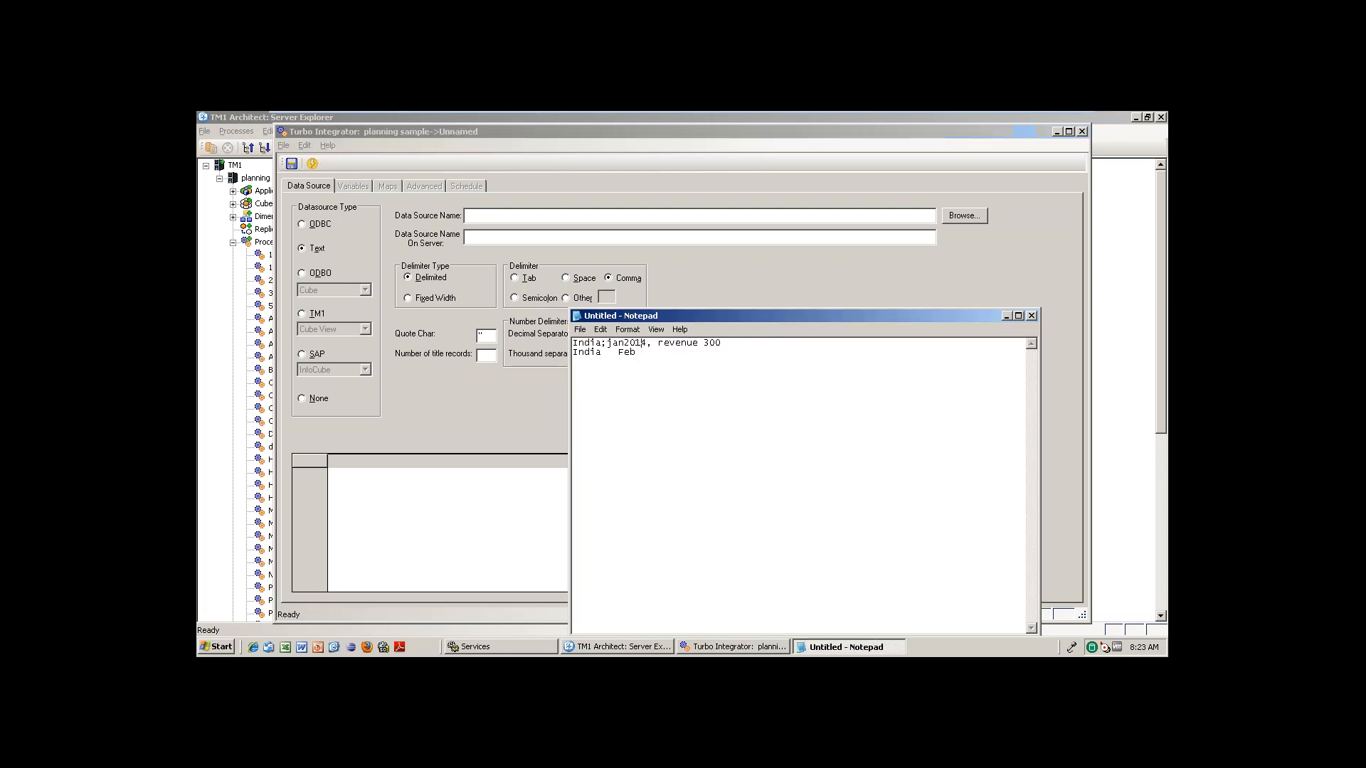
drag(609, 342, 601, 343)
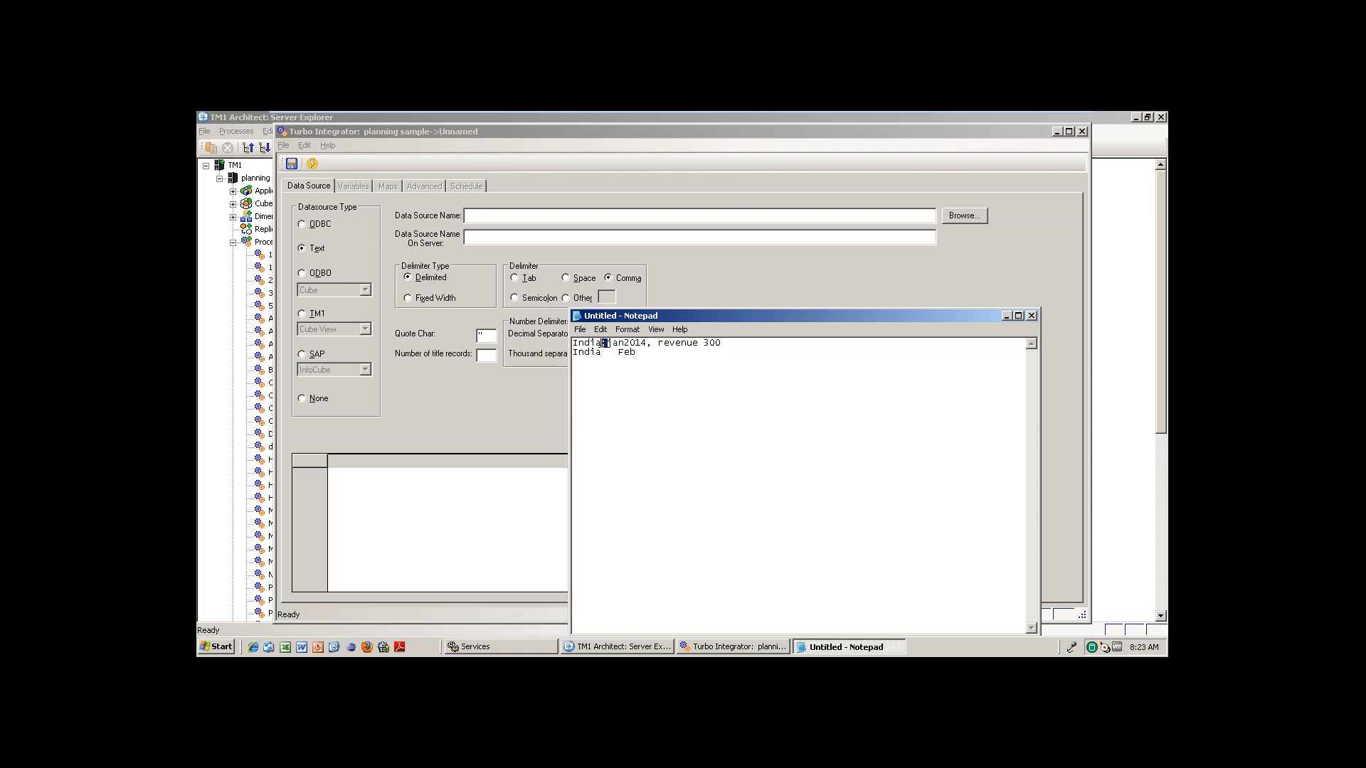
text(#)
drag(659, 343, 647, 343)
text(#)
click(658, 272)
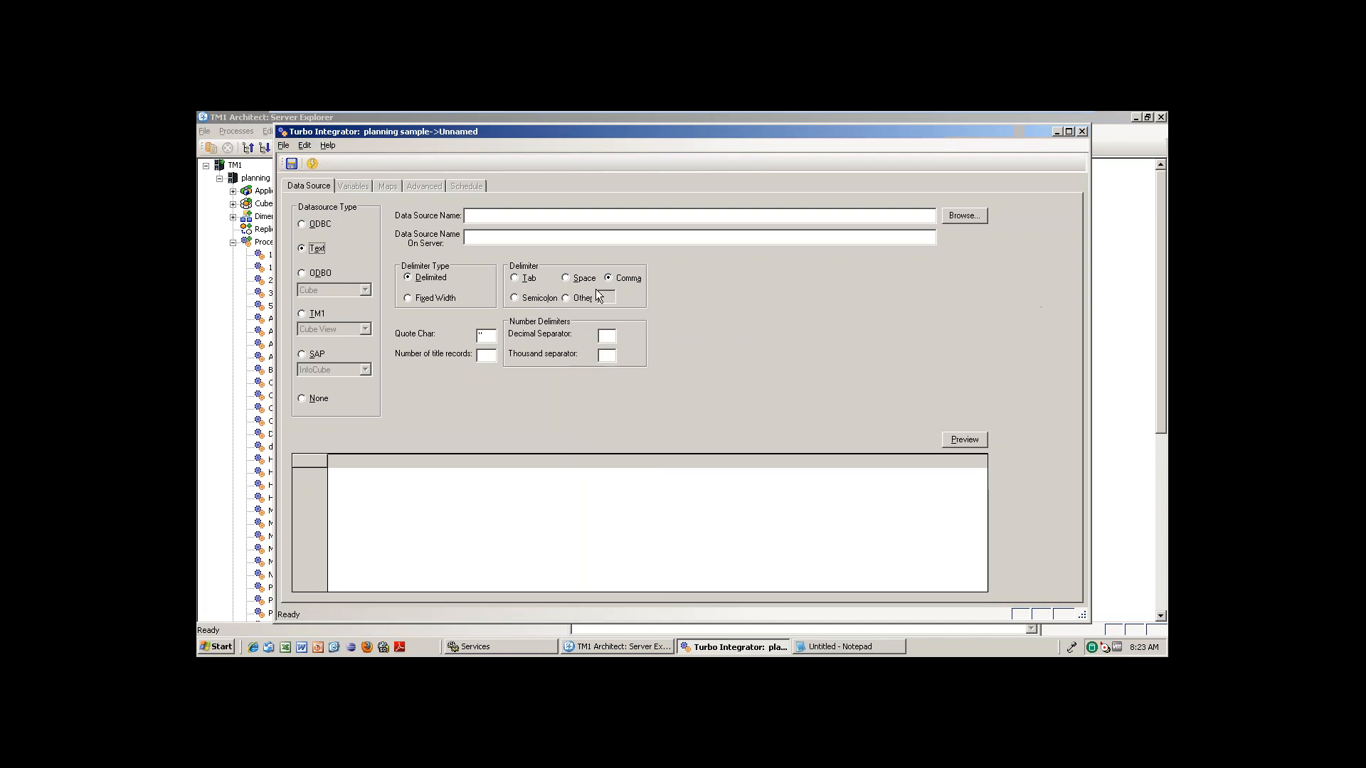
click(564, 297)
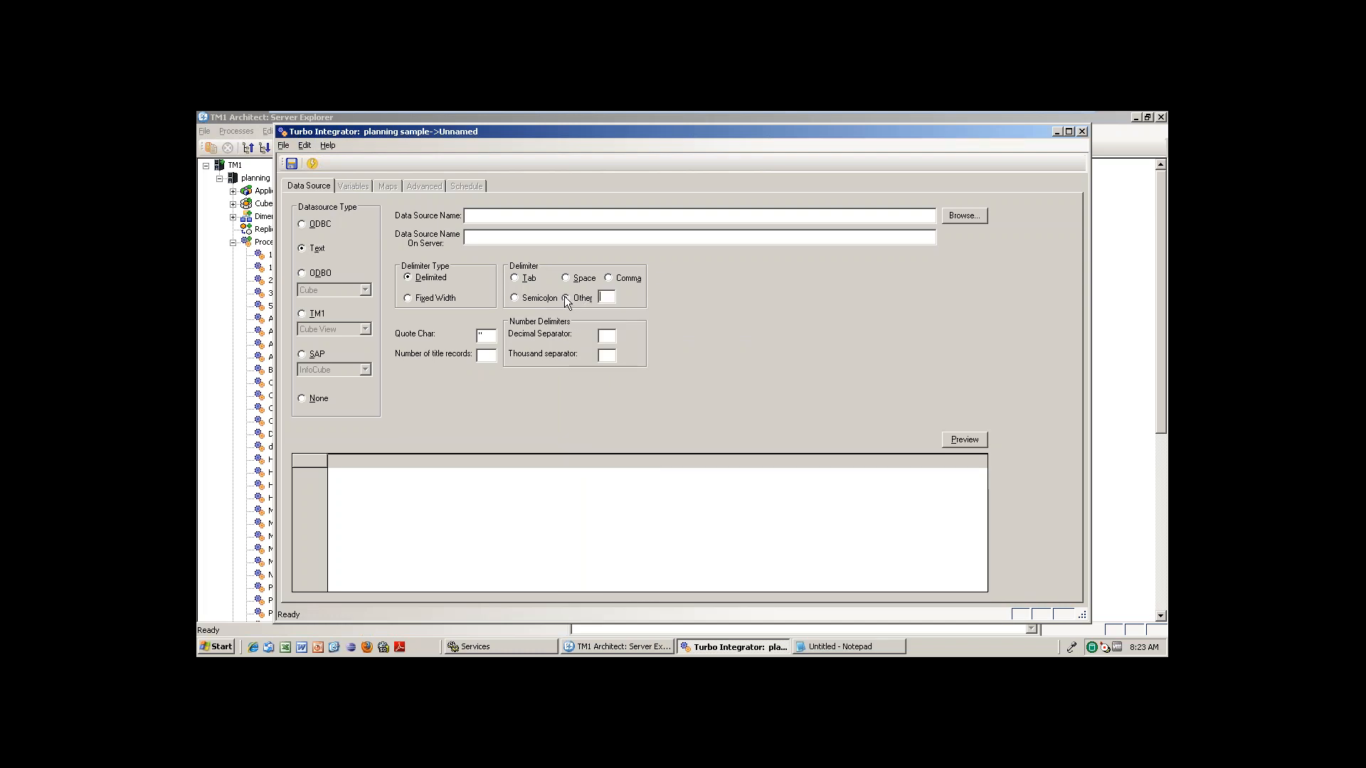
Enter # in the custom delimiter field, then clear it again
click(609, 296)
text(#)
key(BackSpace)
Set Revenue Sheet1.csv from the Desktop as the data file, dismiss the warning, and preview its rows
click(965, 215)
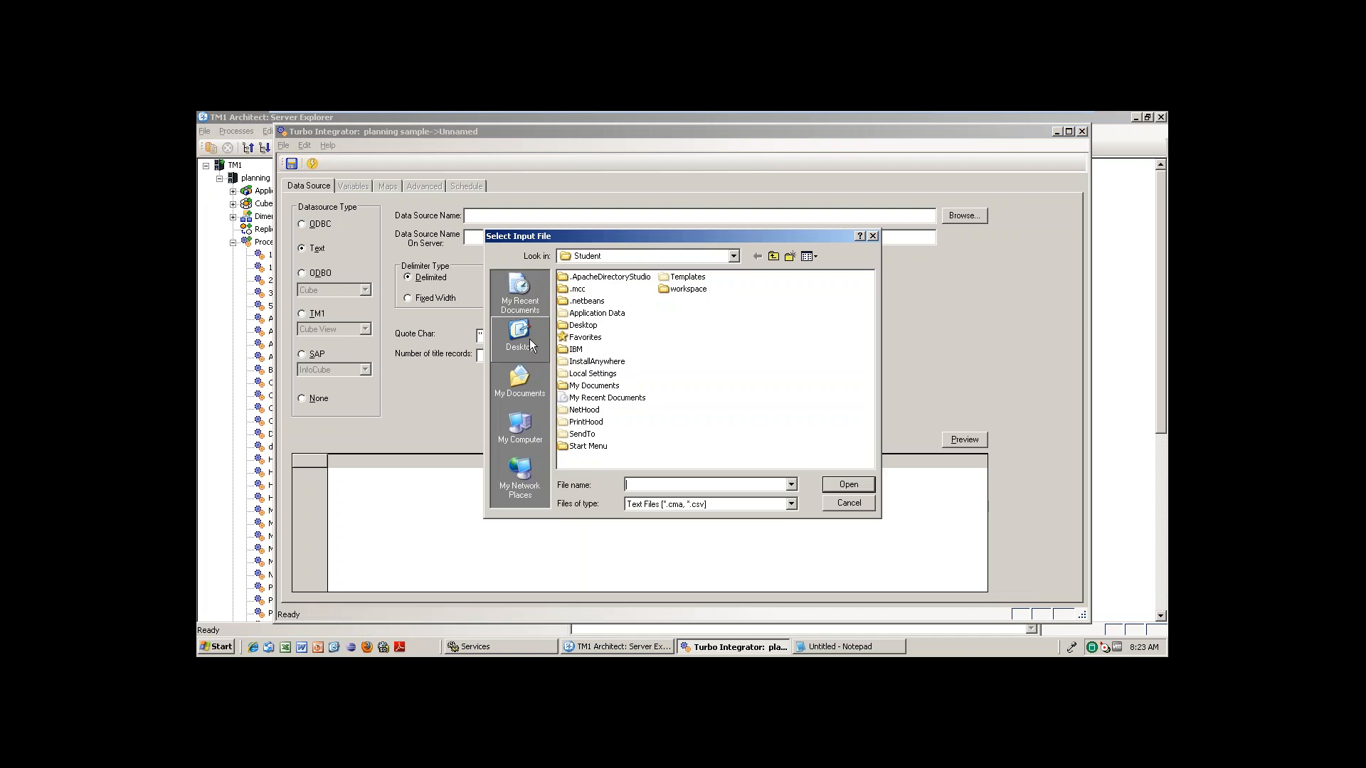
click(530, 339)
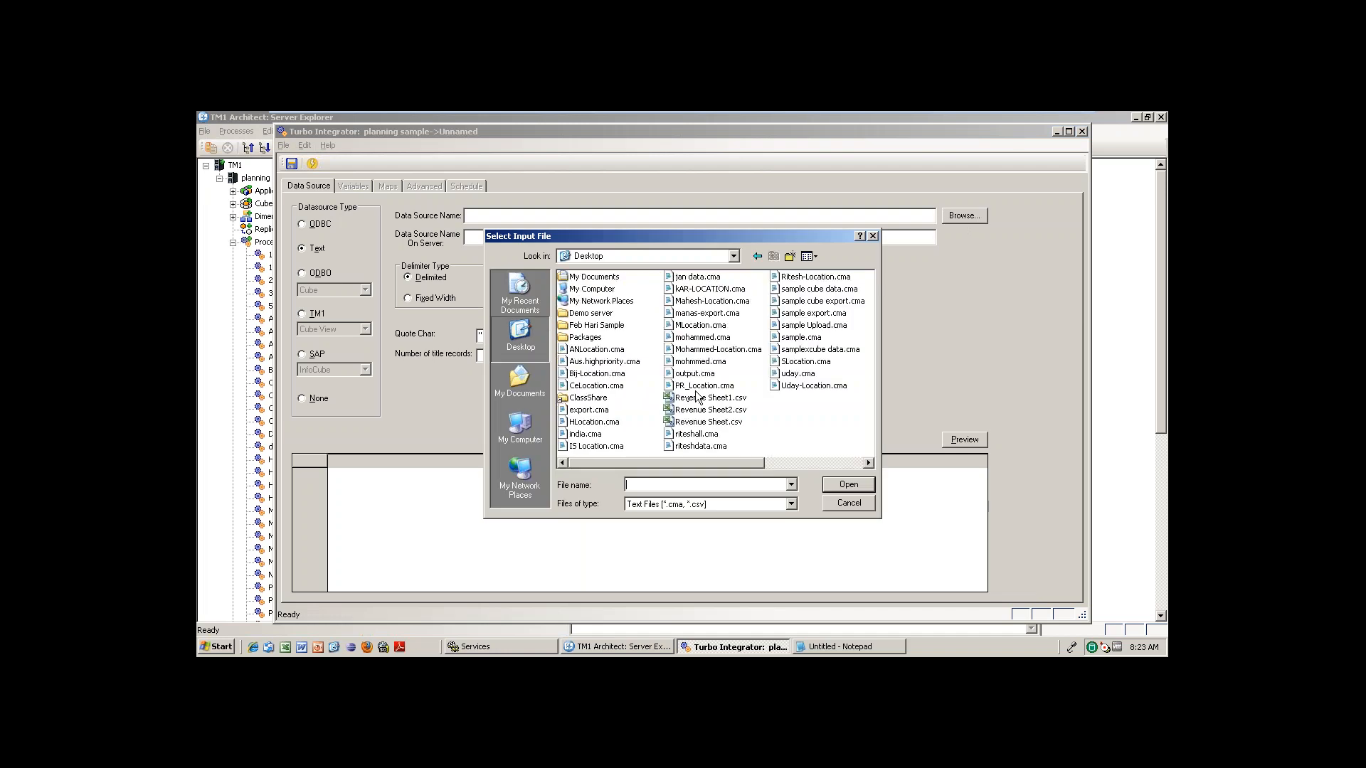
click(706, 399)
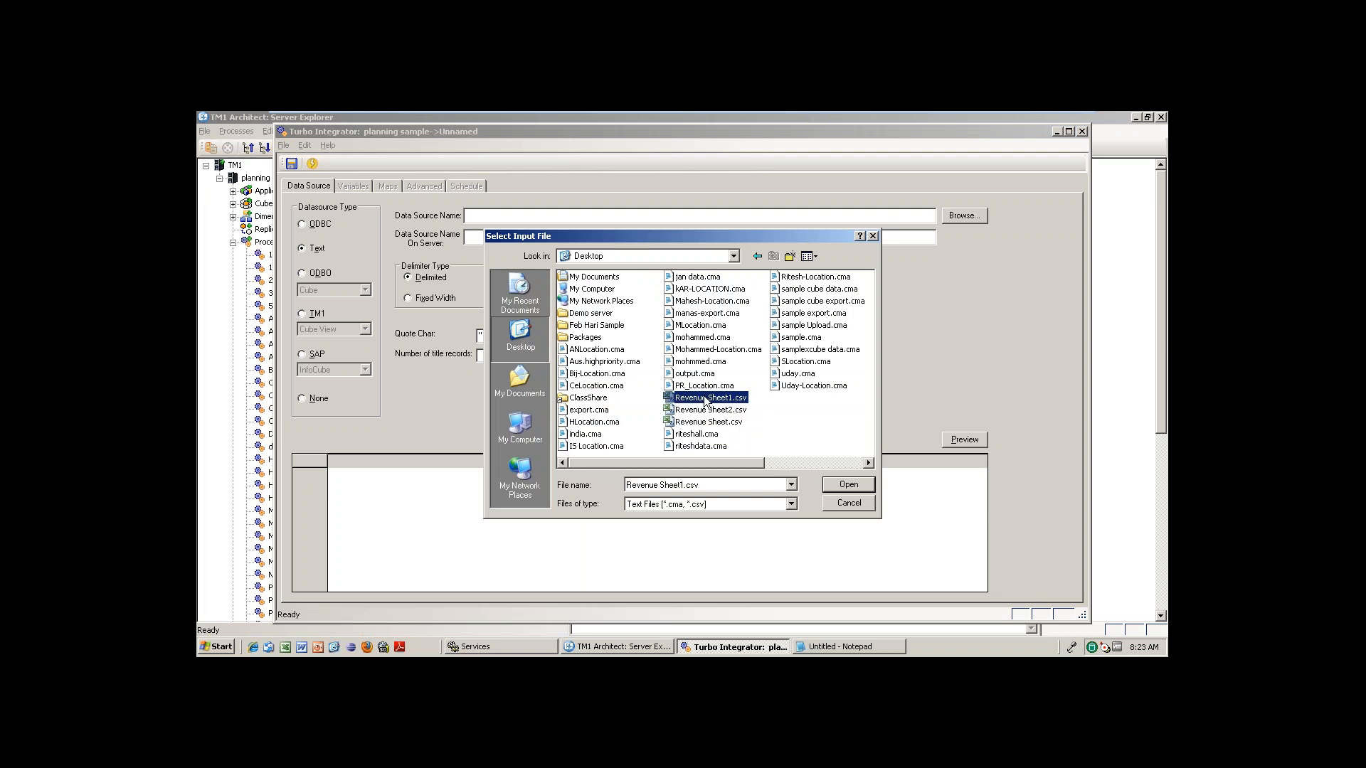
click(838, 485)
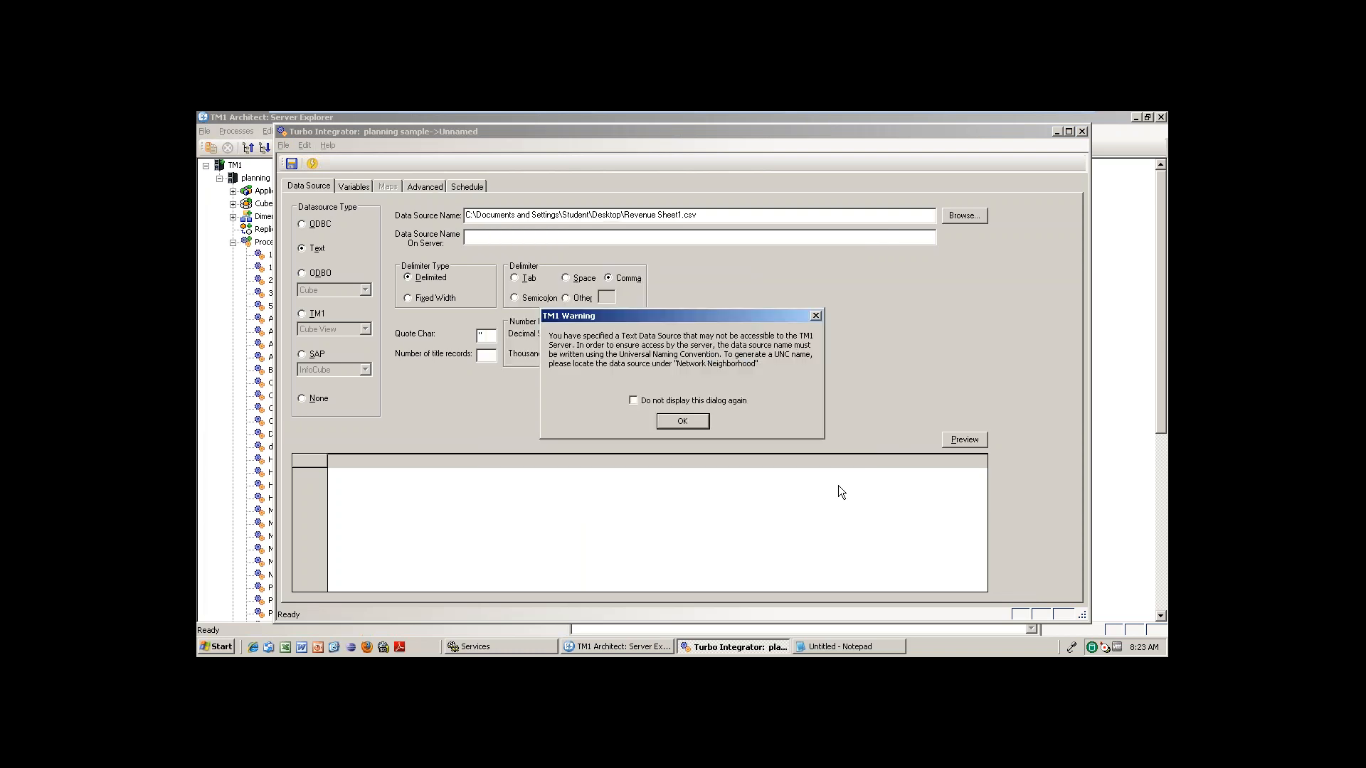
click(707, 420)
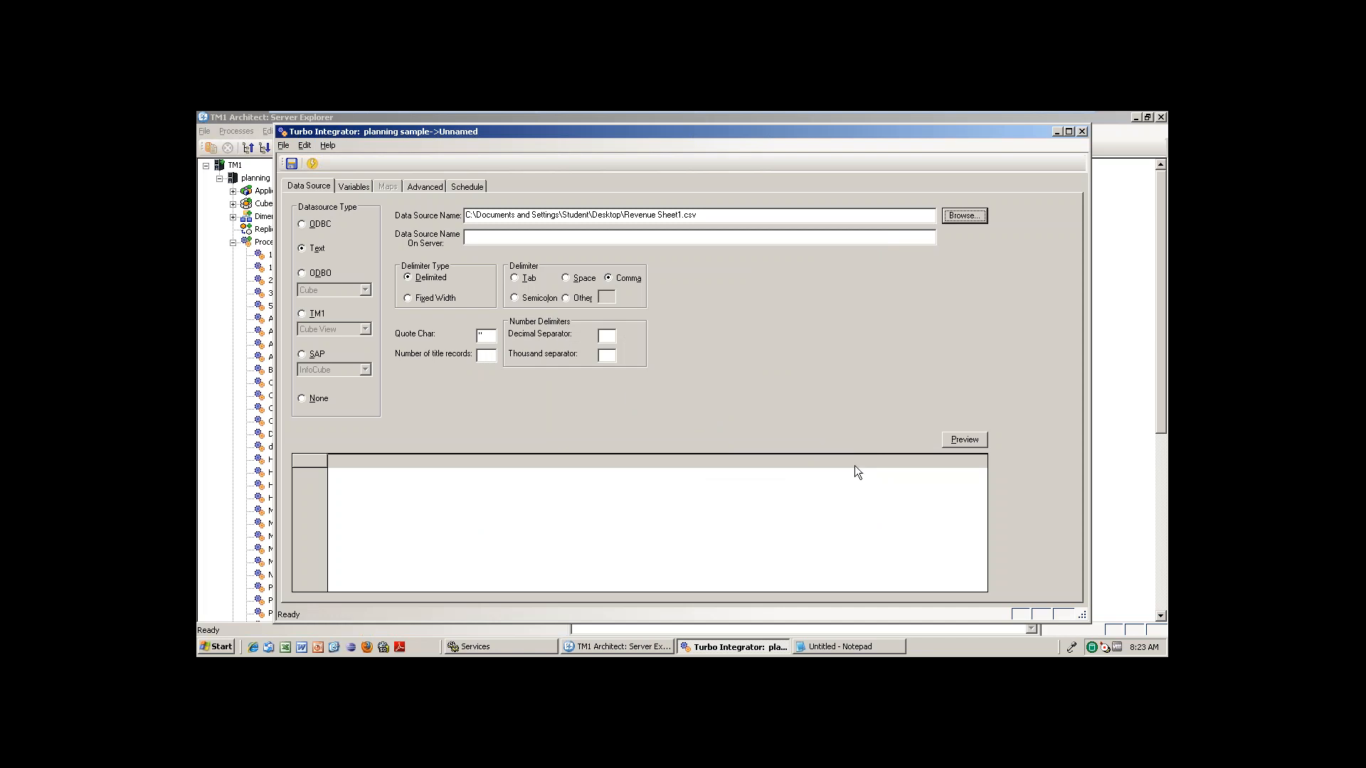
click(956, 443)
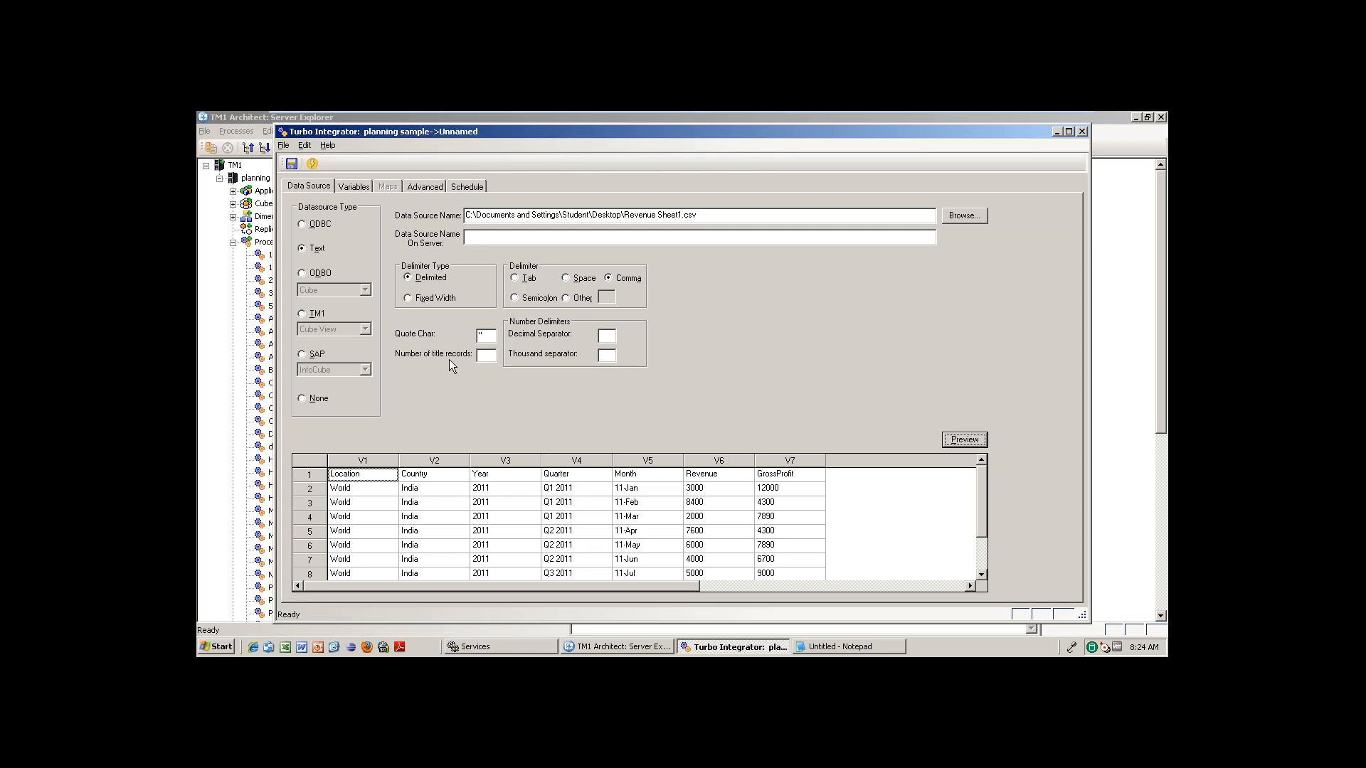
Set Number of title records to 1 and refresh the preview so headers show Location through GrossProfit
click(480, 356)
click(980, 446)
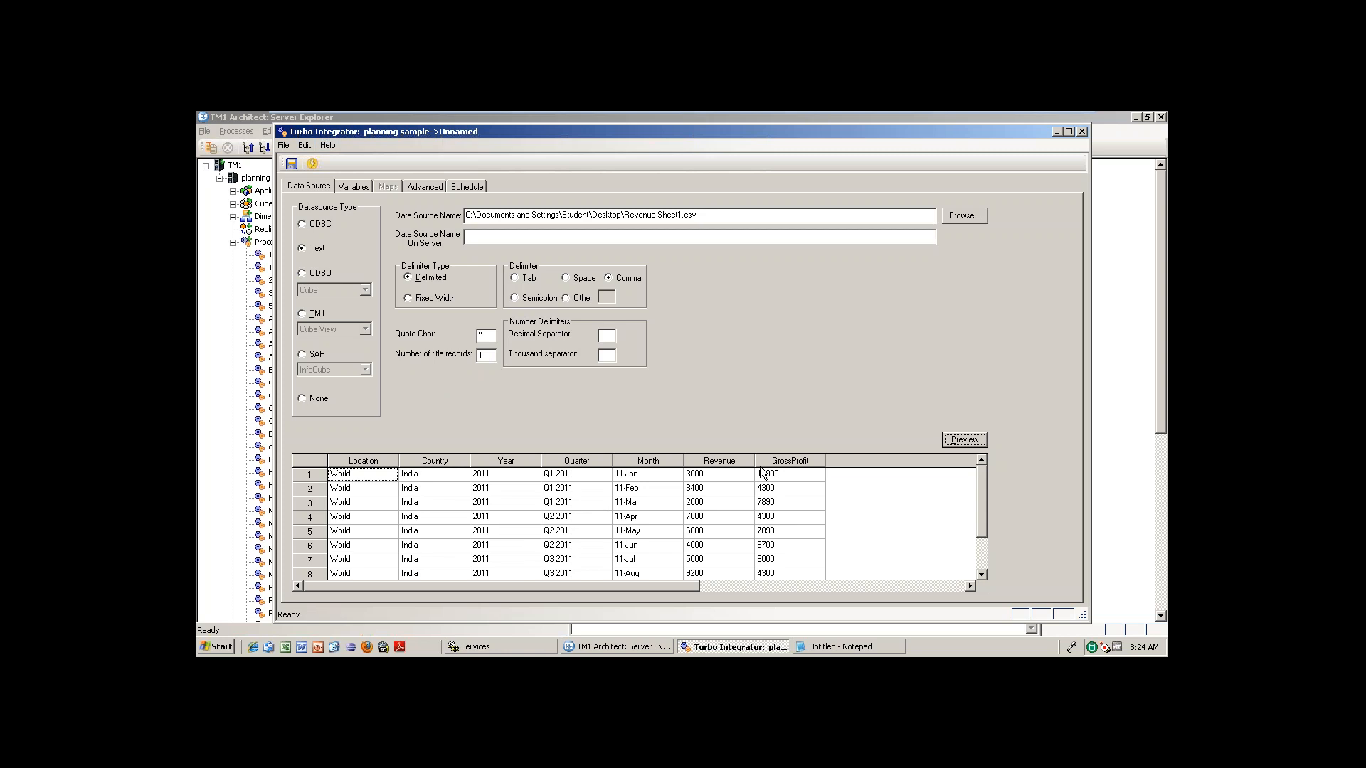
click(606, 336)
click(973, 442)
On the Variables tab, rename Location to vLocation and Country to vCountry
click(357, 189)
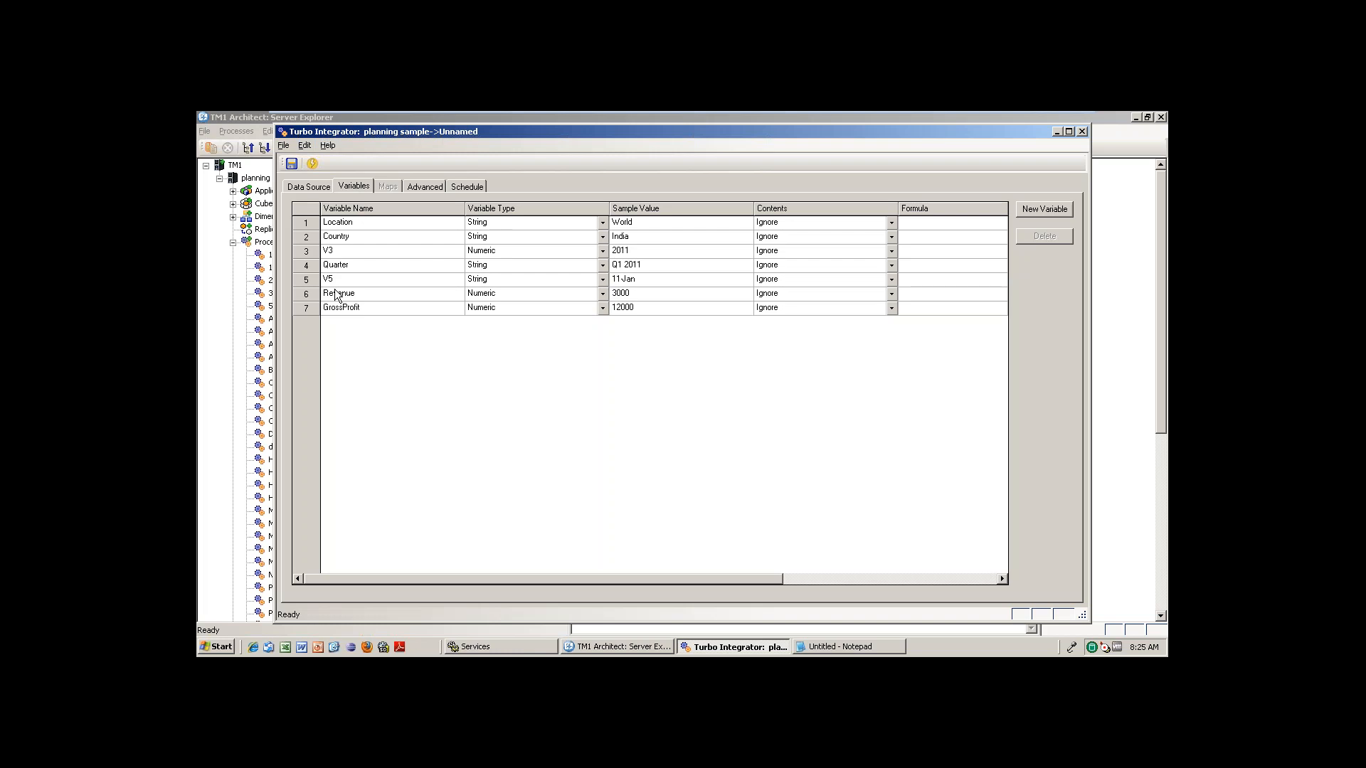
click(329, 223)
click(330, 222)
text(v)
click(329, 237)
click(323, 236)
text(v)
Rename V3 to vYear, Quarter to vQuarter and V5 to vMonth
click(344, 255)
text(vYear)
click(333, 269)
click(325, 264)
click(322, 263)
text(v)
click(346, 280)
click(345, 281)
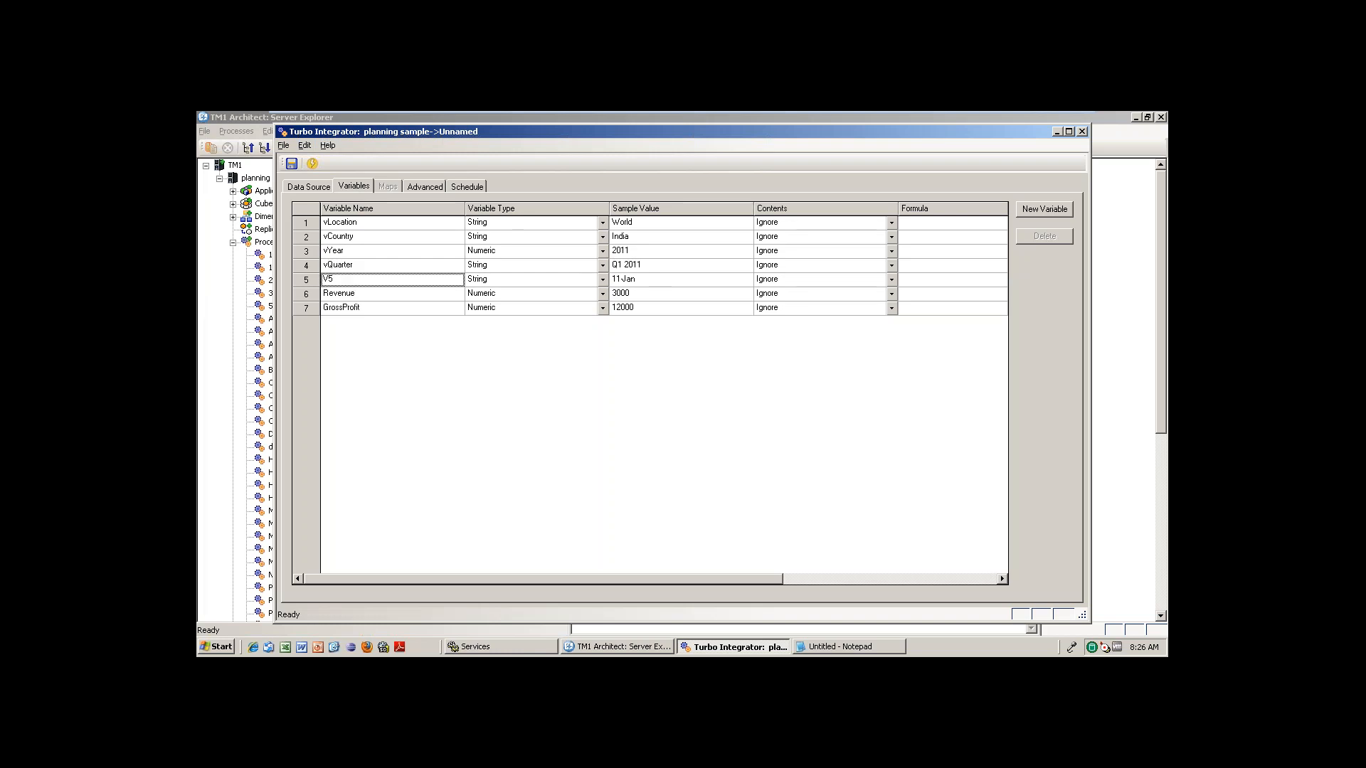
text(vMonth)
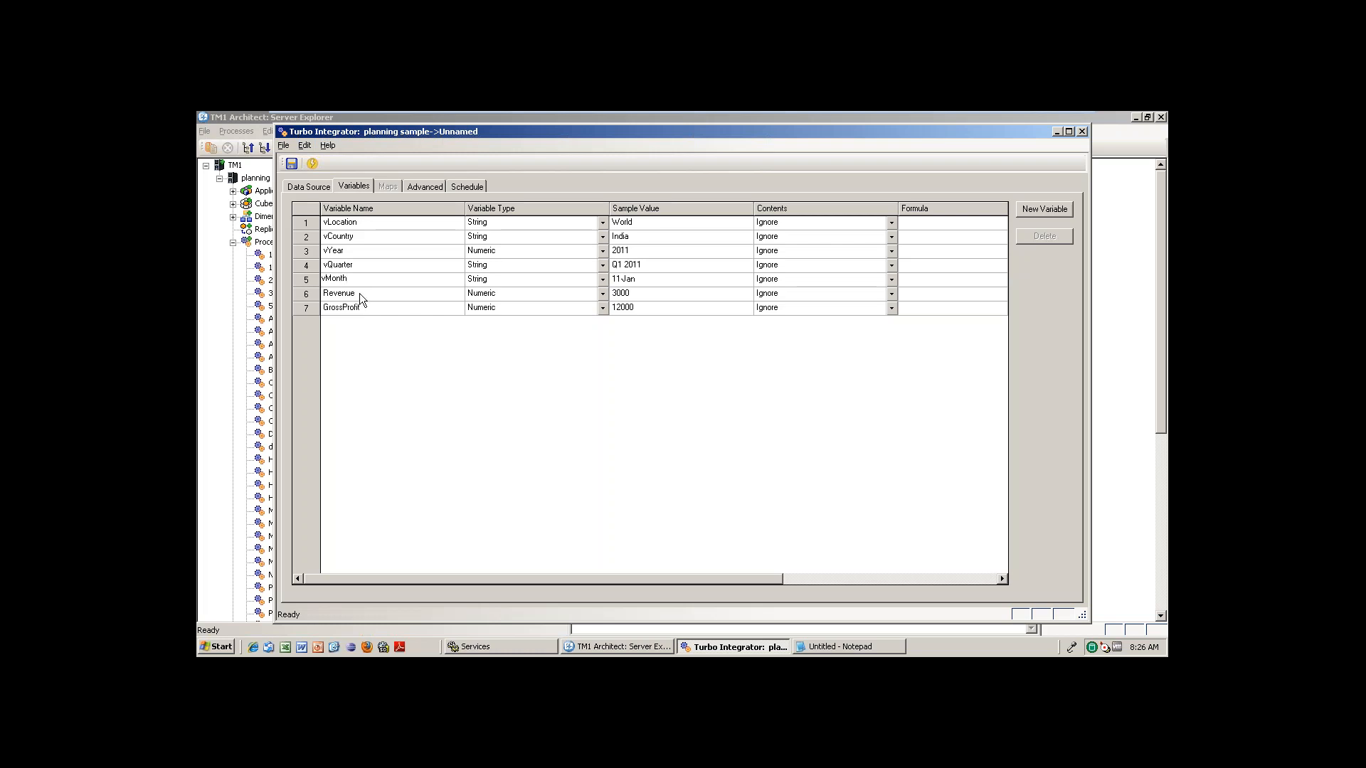
click(358, 293)
Click through the variable rows of the Variables grid
click(640, 225)
click(377, 239)
click(362, 225)
click(357, 267)
click(351, 251)
click(357, 283)
click(357, 265)
Clear the old Notepad notes and type the headings Region, Time and Measure
click(843, 646)
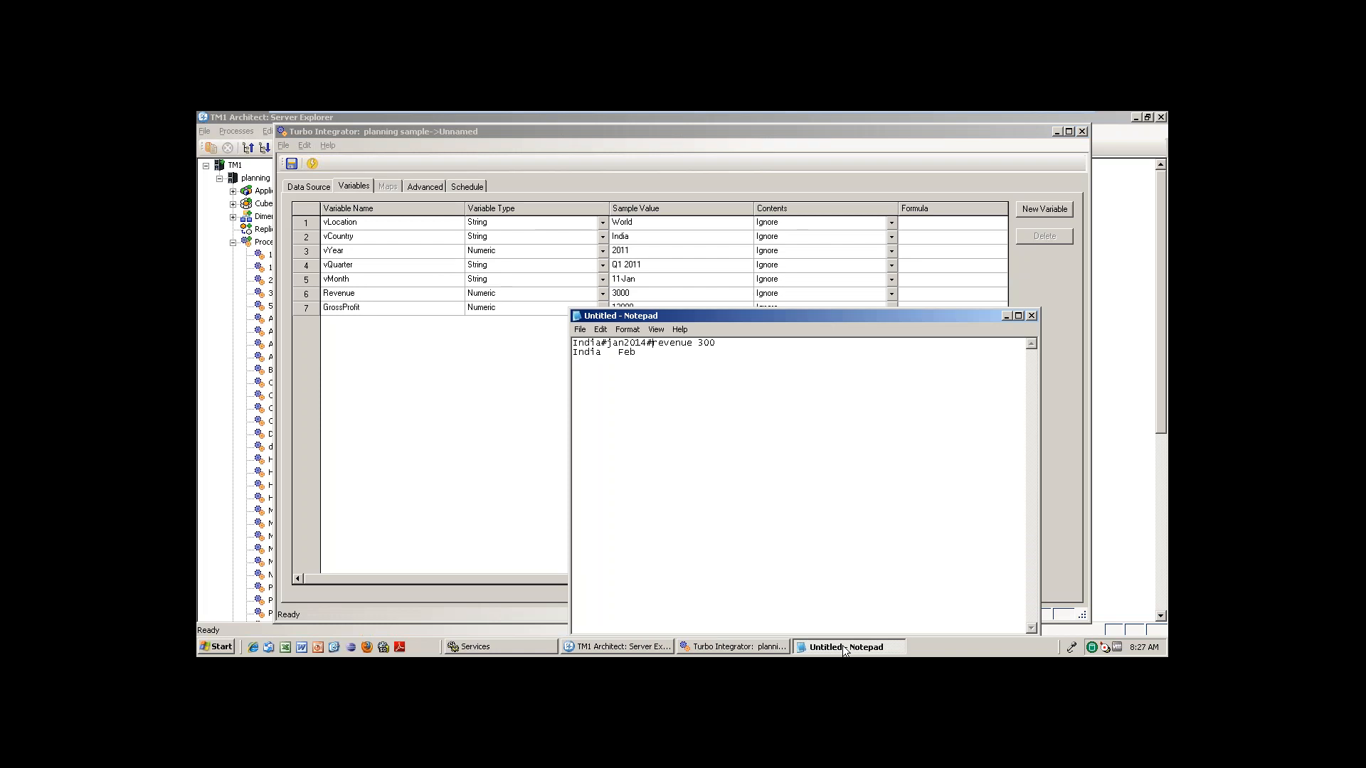
key(ctrl+a)
key(Delete)
text(REgiona)
key(BackSpace)
key(BackSpace)
key(BackSpace)
key(BackSpace)
key(BackSpace)
key(BackSpace)
text(egion)
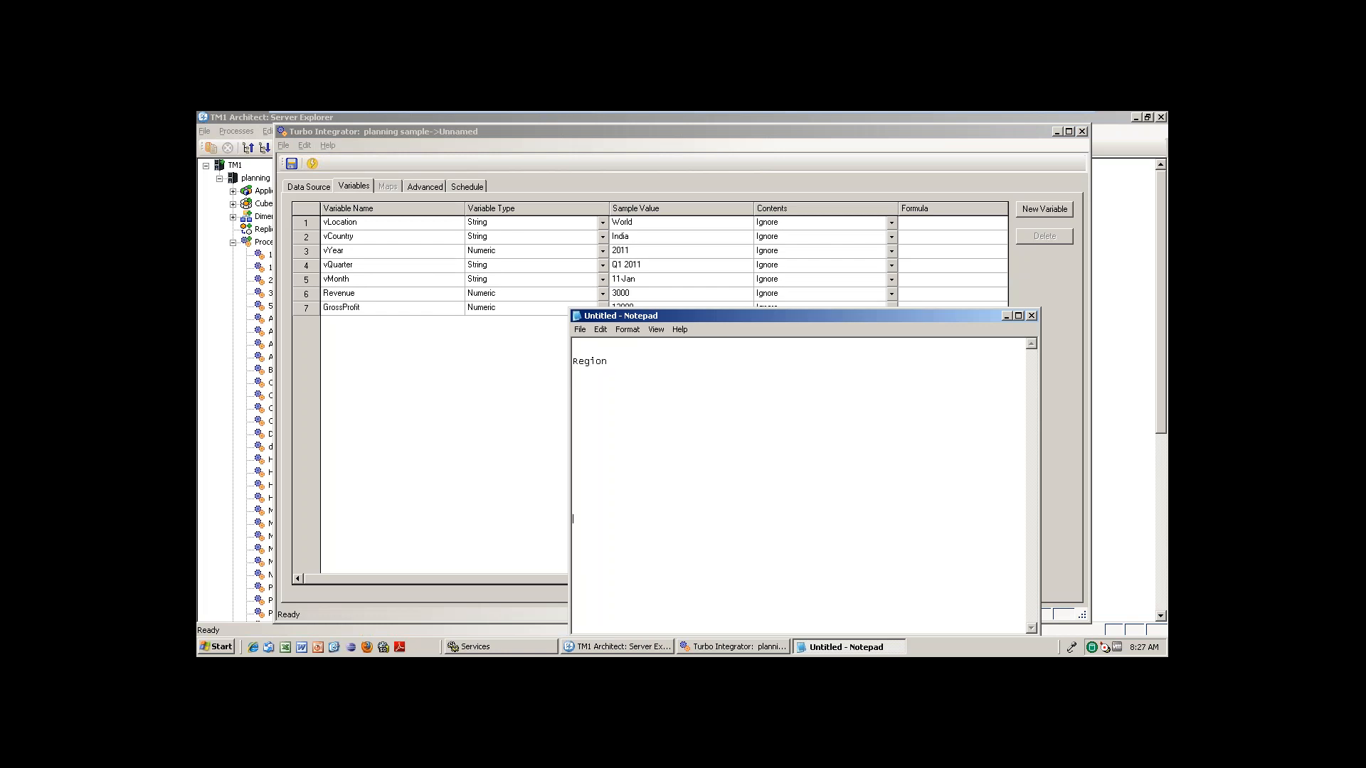
text( Time )
text(Measure)
key(Delete)
key(Delete)
key(Delete)
key(Delete)
key(Delete)
key(Delete)
key(Delete)
key(Delete)
Add Location and Country under Region, and Year, Quarter and Month under Time
text(Location)
key(Return)
text(Country)
text(Year)
key(Return)
text(Quarter)
key(Return)
text(Month)
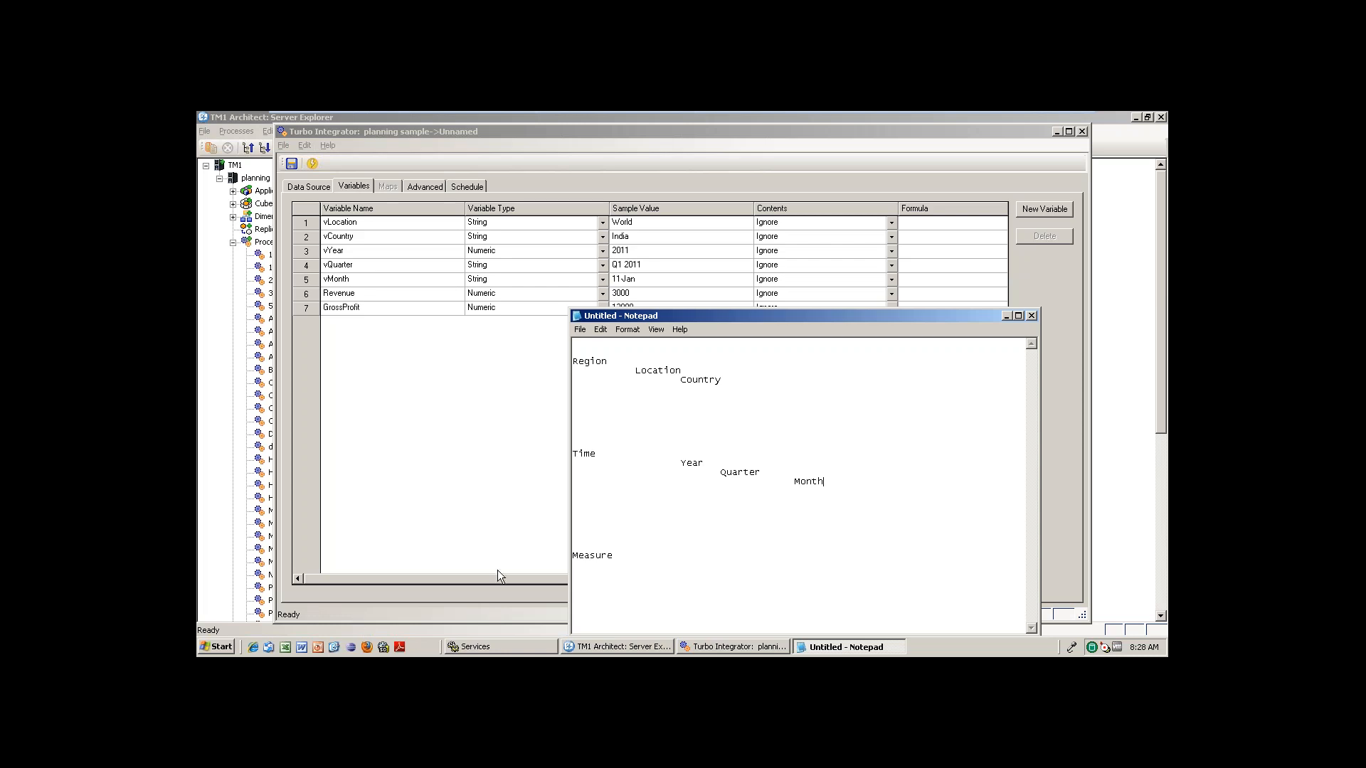
key(BackSpace)
key(BackSpace)
key(BackSpace)
Check the Location entry in the Notepad hierarchy notes before setting vLocation's contents
click(892, 224)
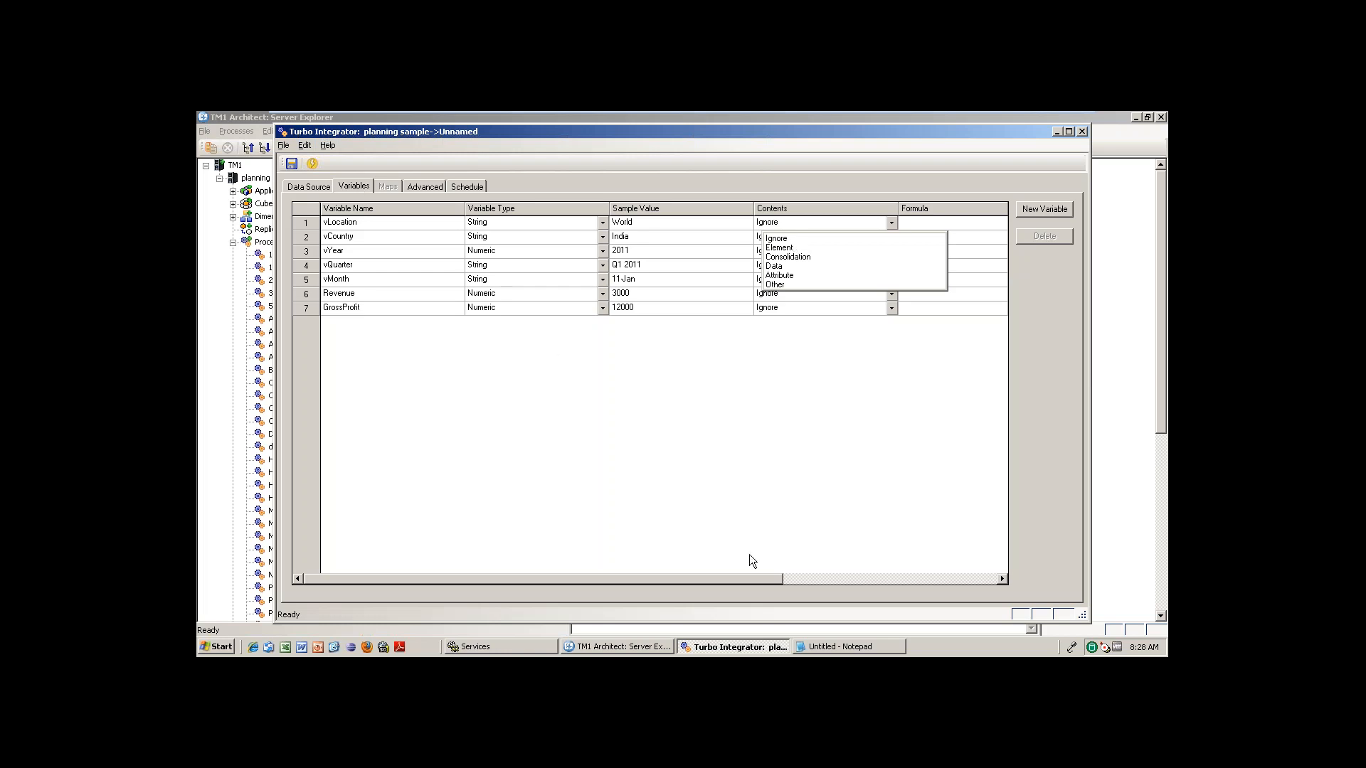
click(864, 649)
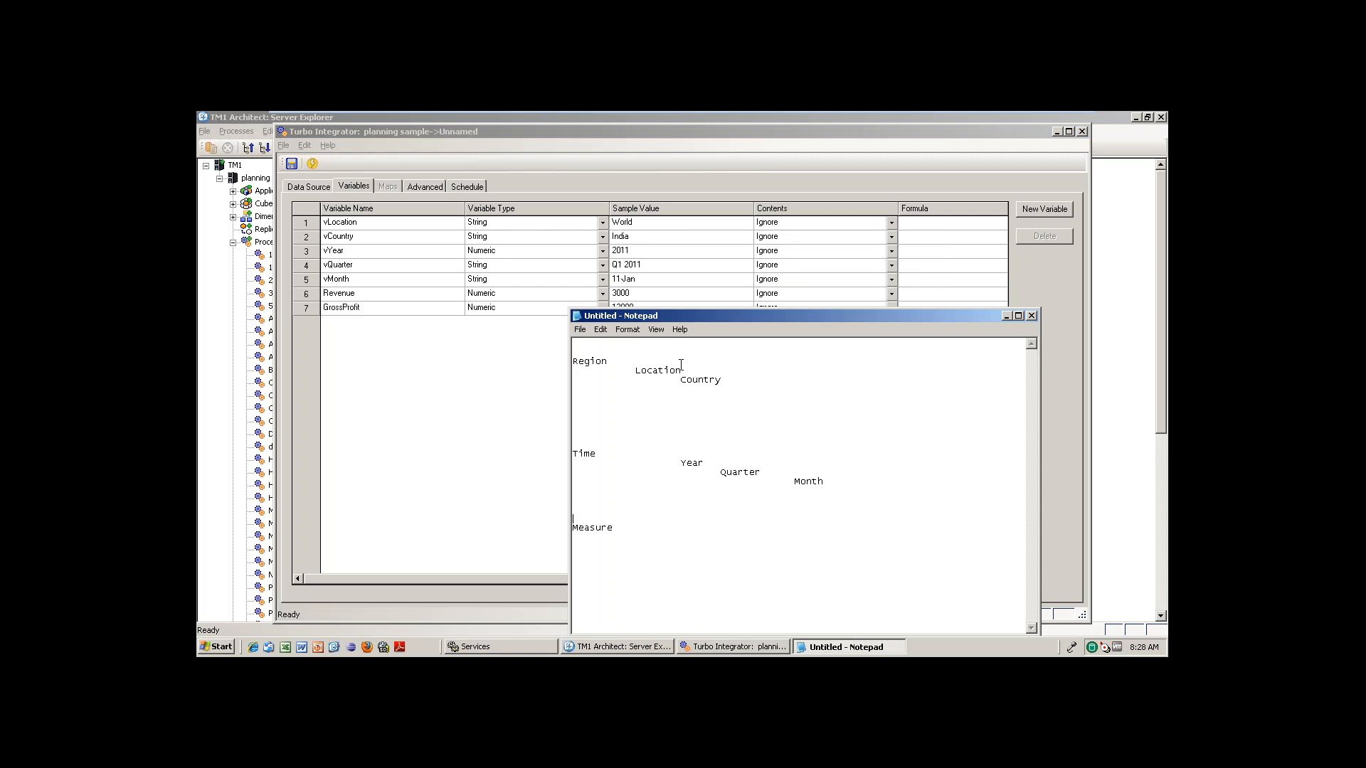
drag(681, 365, 634, 371)
click(432, 290)
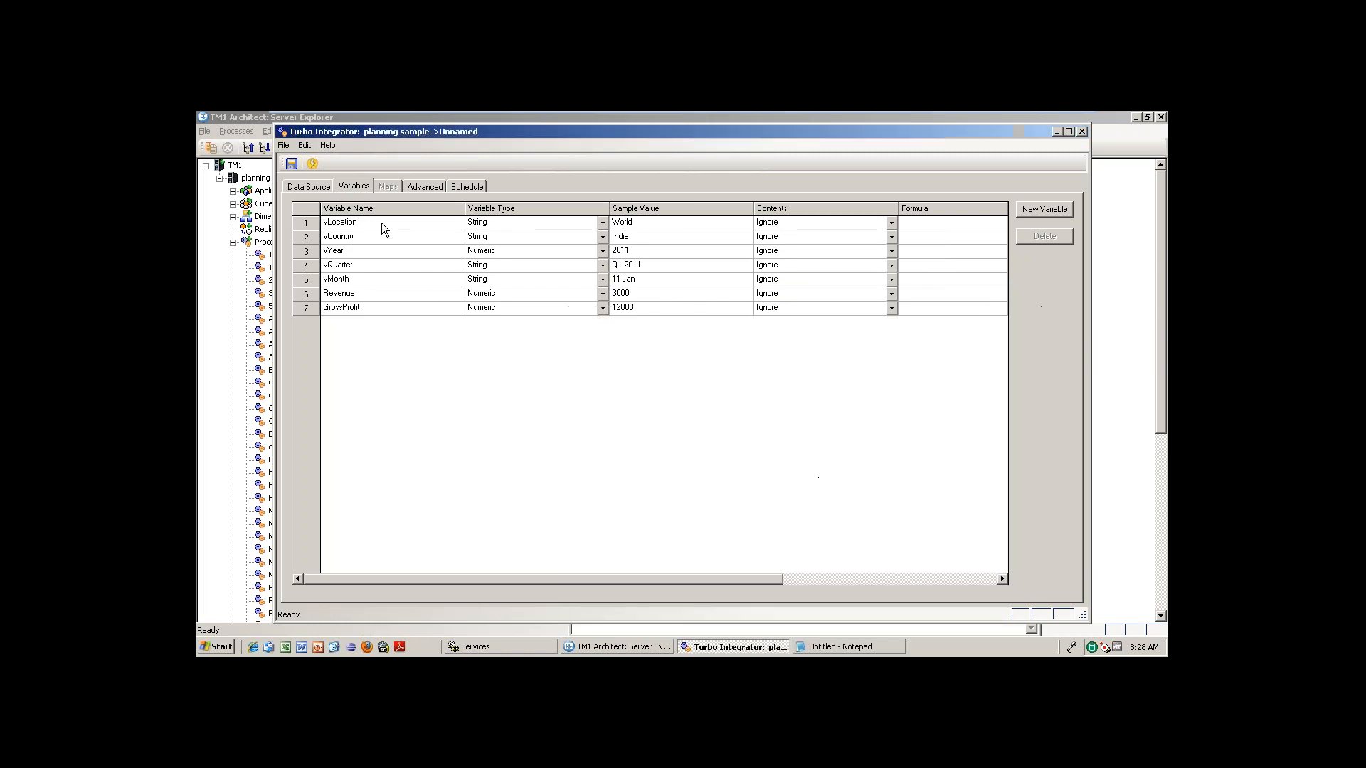
Set vLocation's Contents to Consolidation and vCountry's Contents to Element
click(893, 220)
click(800, 257)
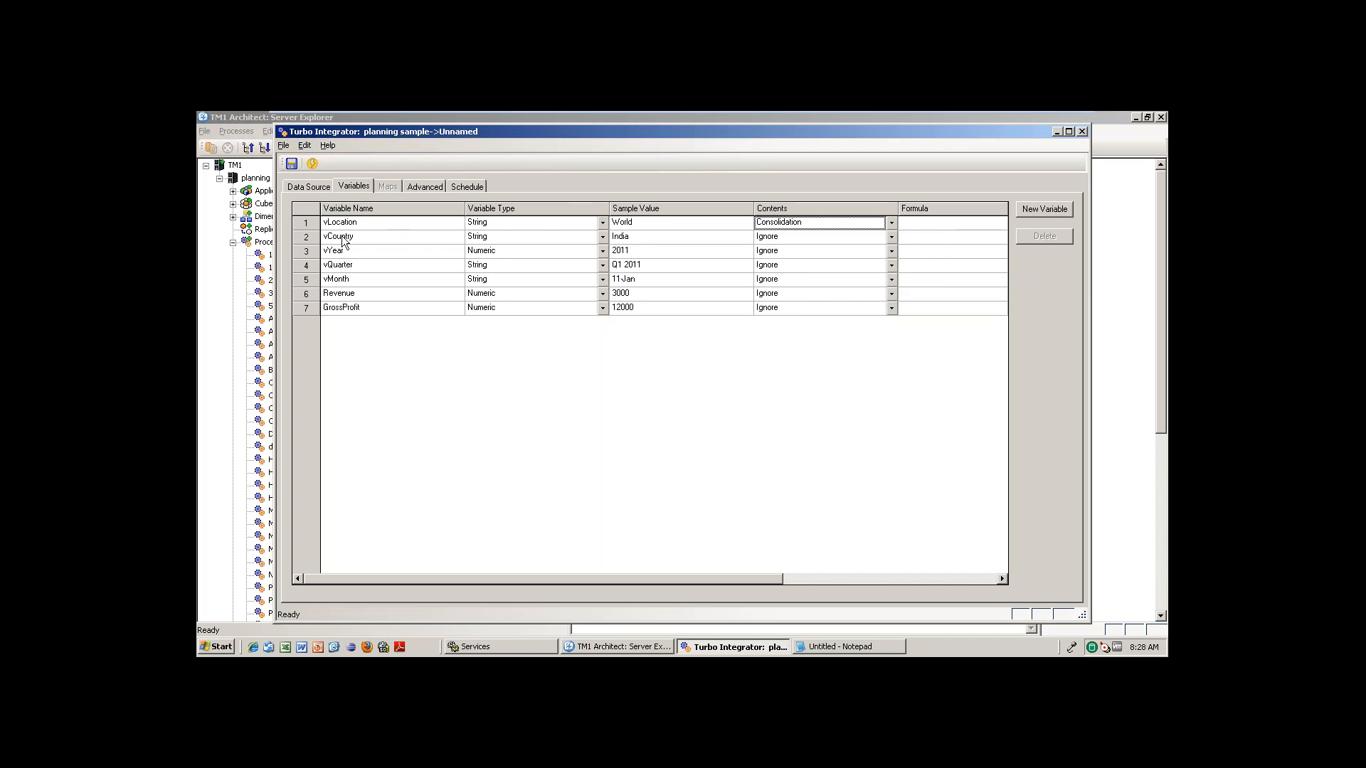
click(892, 237)
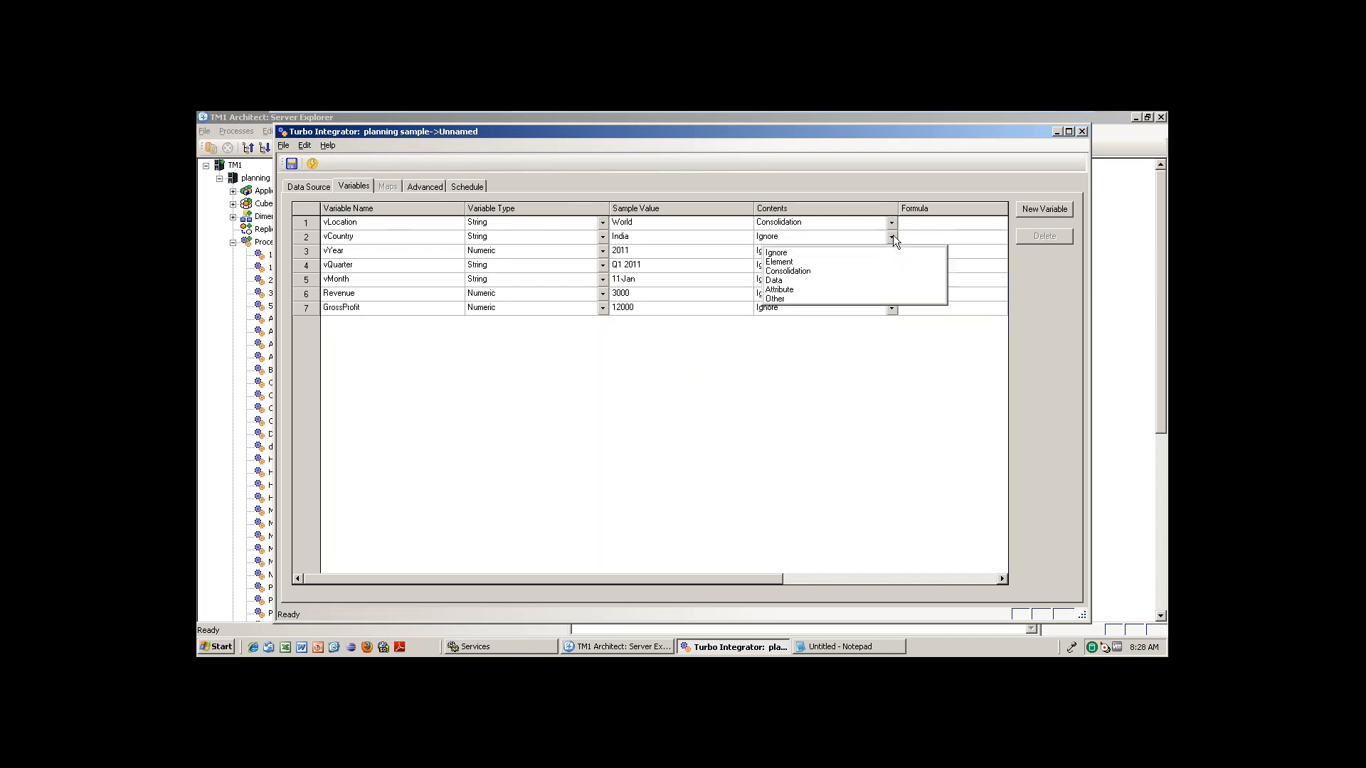
click(794, 263)
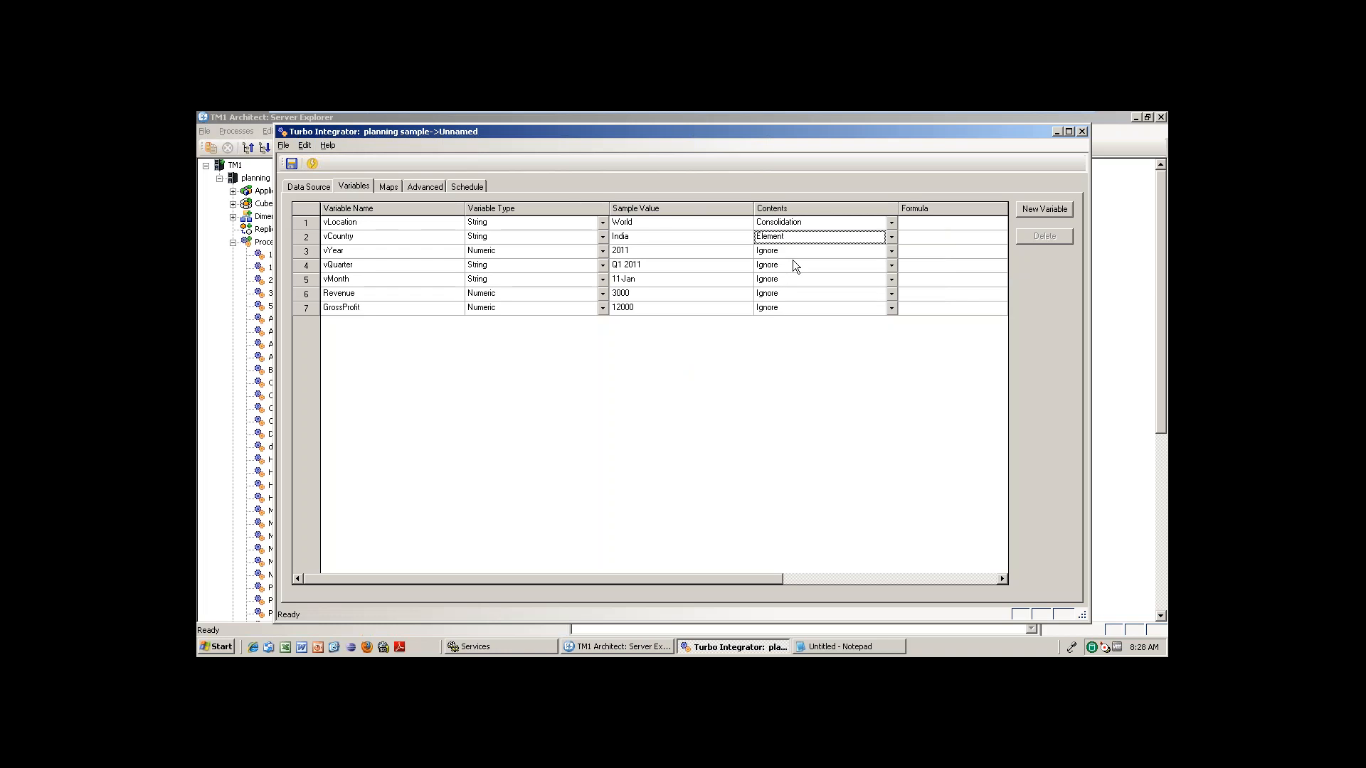
click(892, 253)
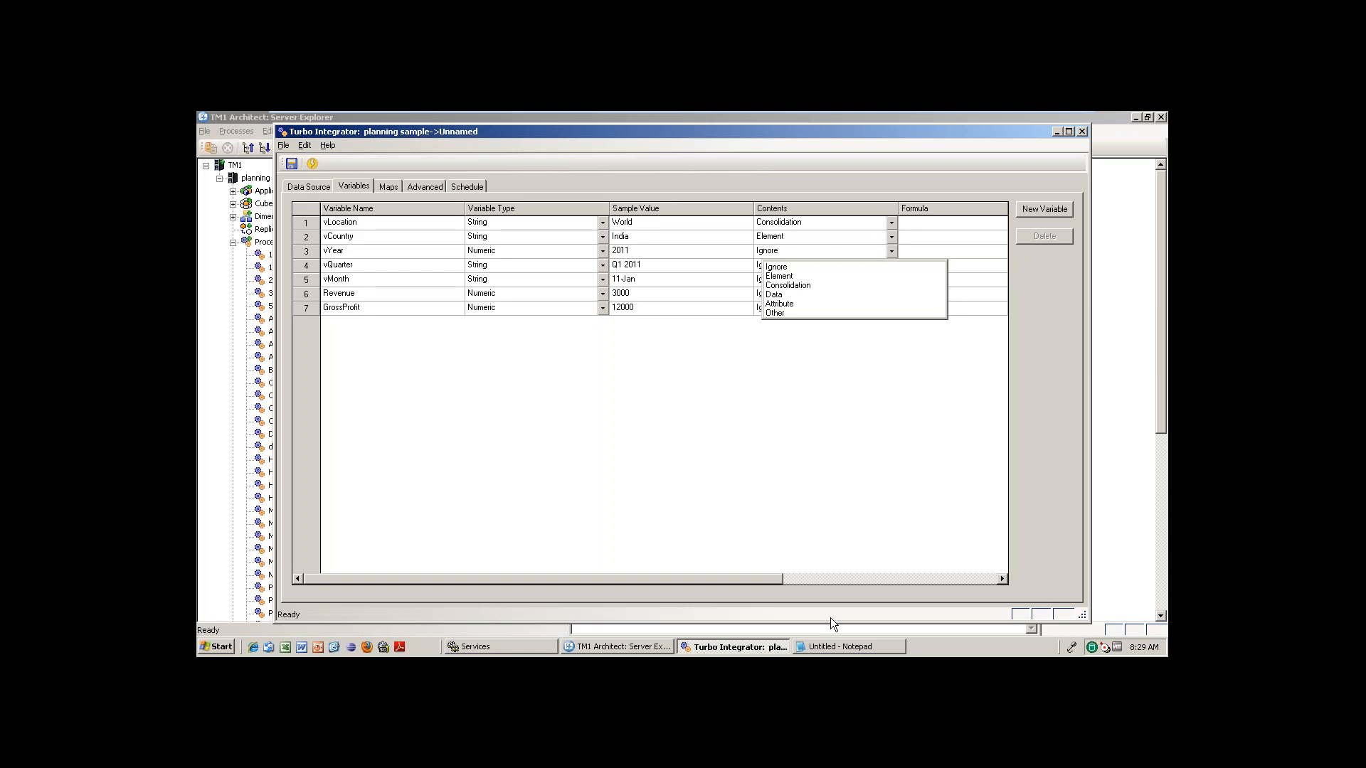
click(847, 647)
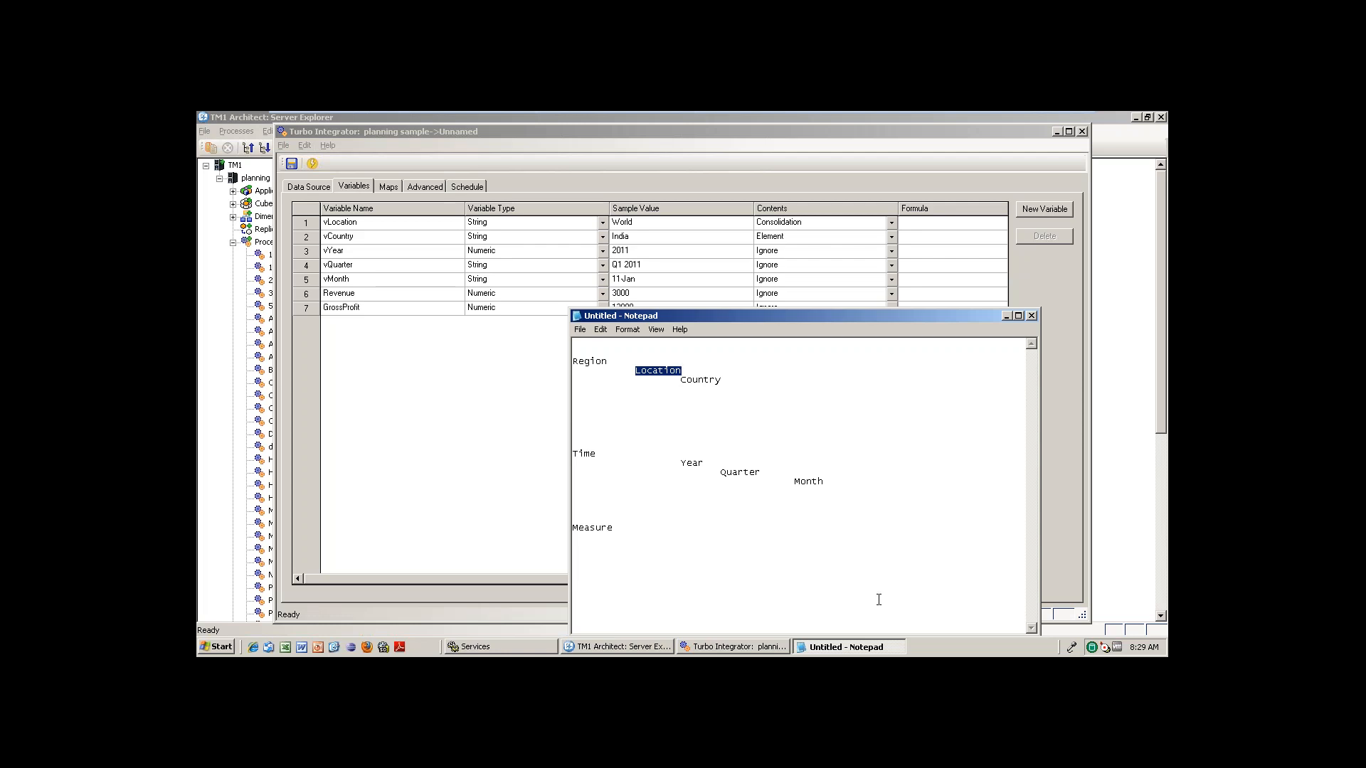
drag(574, 454, 606, 463)
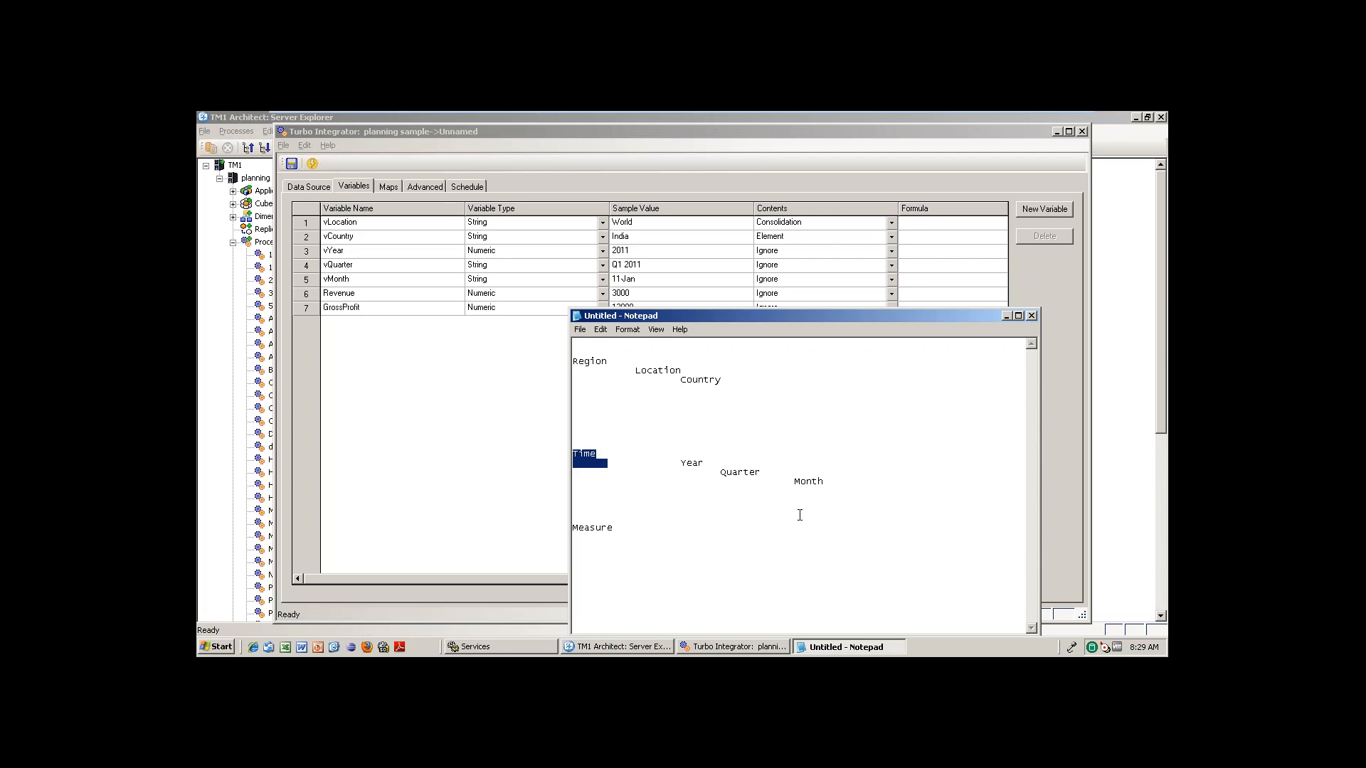
drag(787, 483, 827, 485)
drag(762, 473, 720, 475)
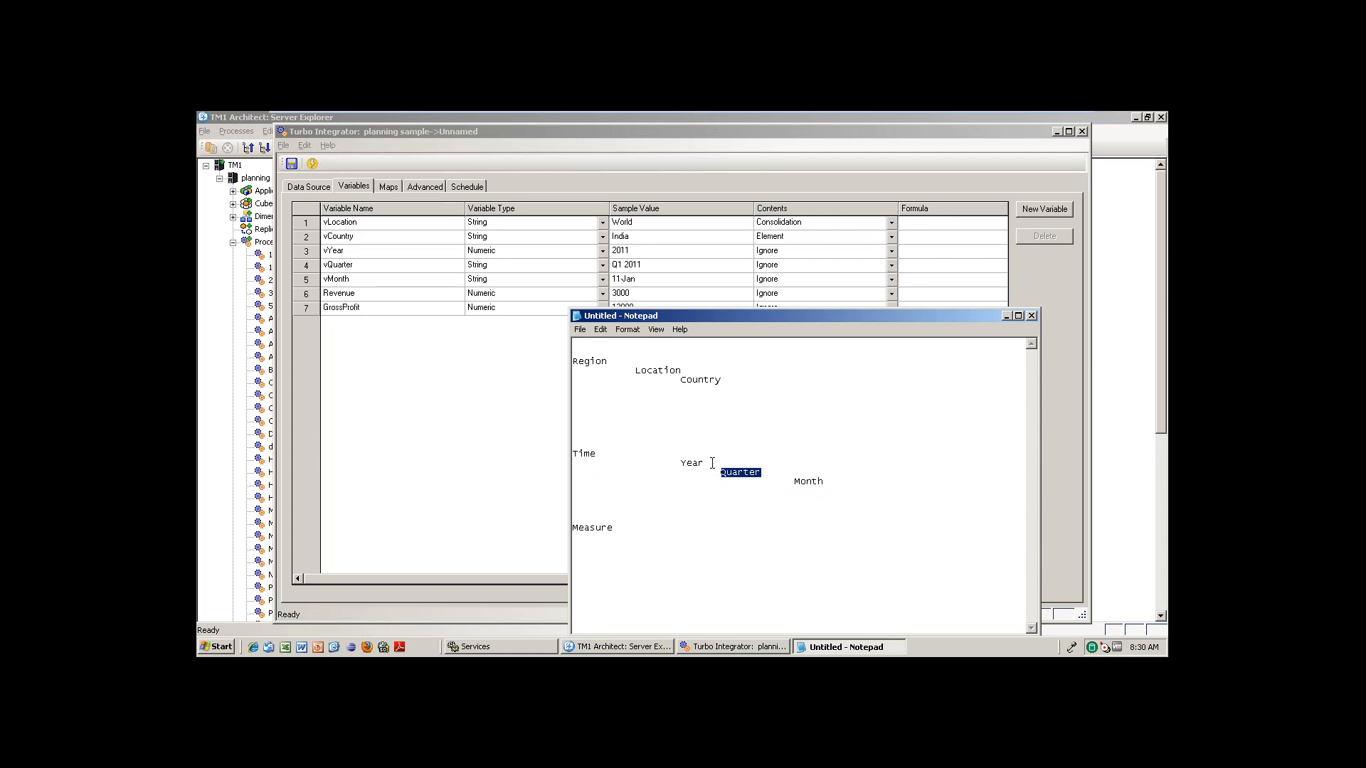
drag(704, 463, 677, 461)
click(691, 478)
drag(767, 474, 714, 472)
drag(763, 474, 723, 473)
Back in Turbo Integrator, set vMonth's contents to Element and vQuarter's to Consolidation
click(357, 281)
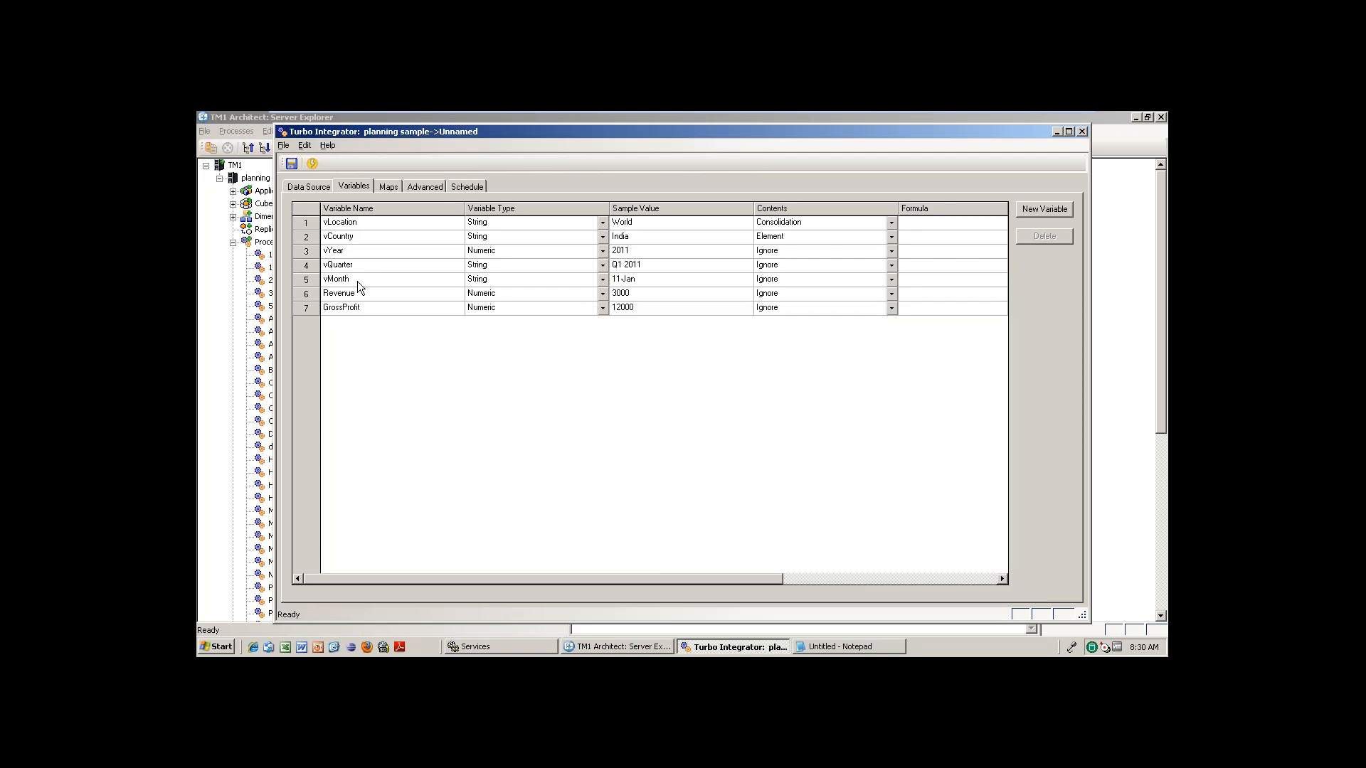
click(892, 280)
click(787, 302)
click(891, 266)
click(807, 303)
Try Consolidation for vYear and dismiss the error that it must be a string
click(894, 252)
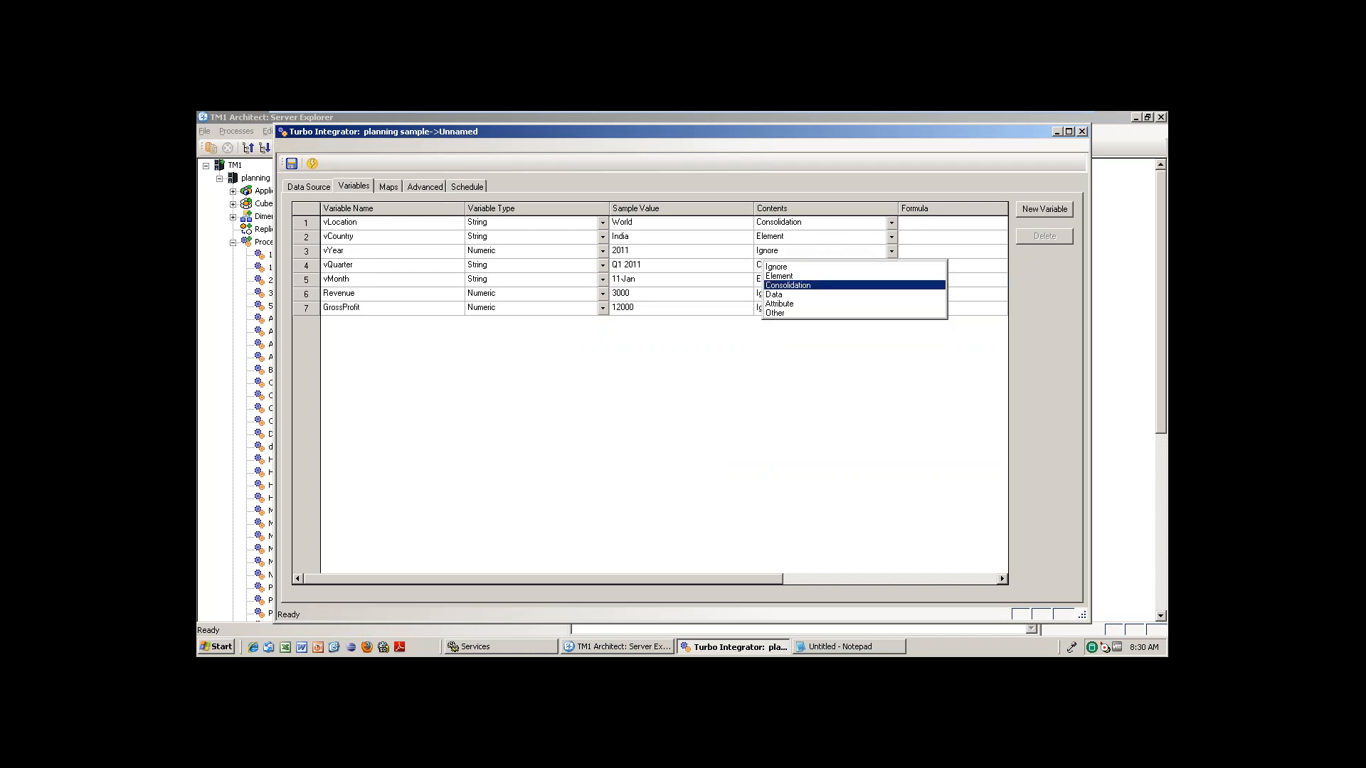
click(794, 286)
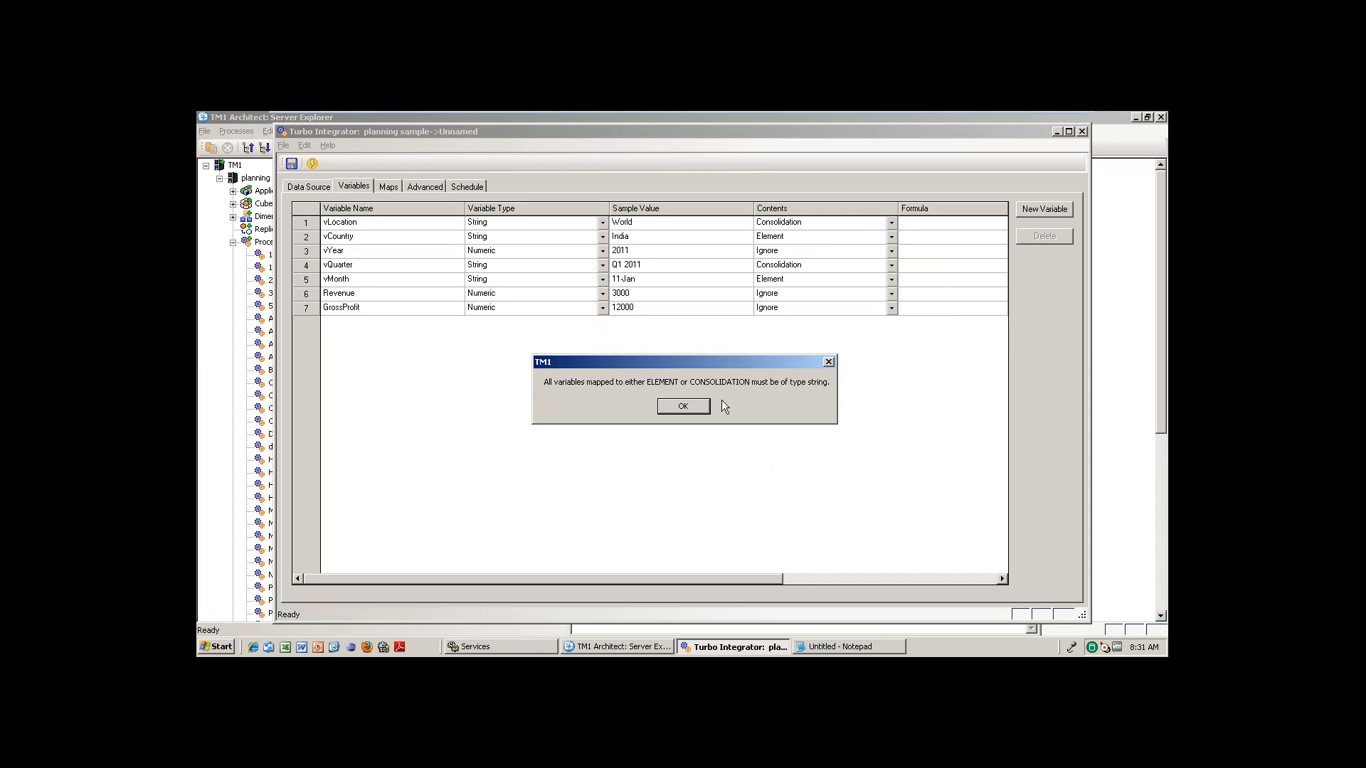
click(681, 406)
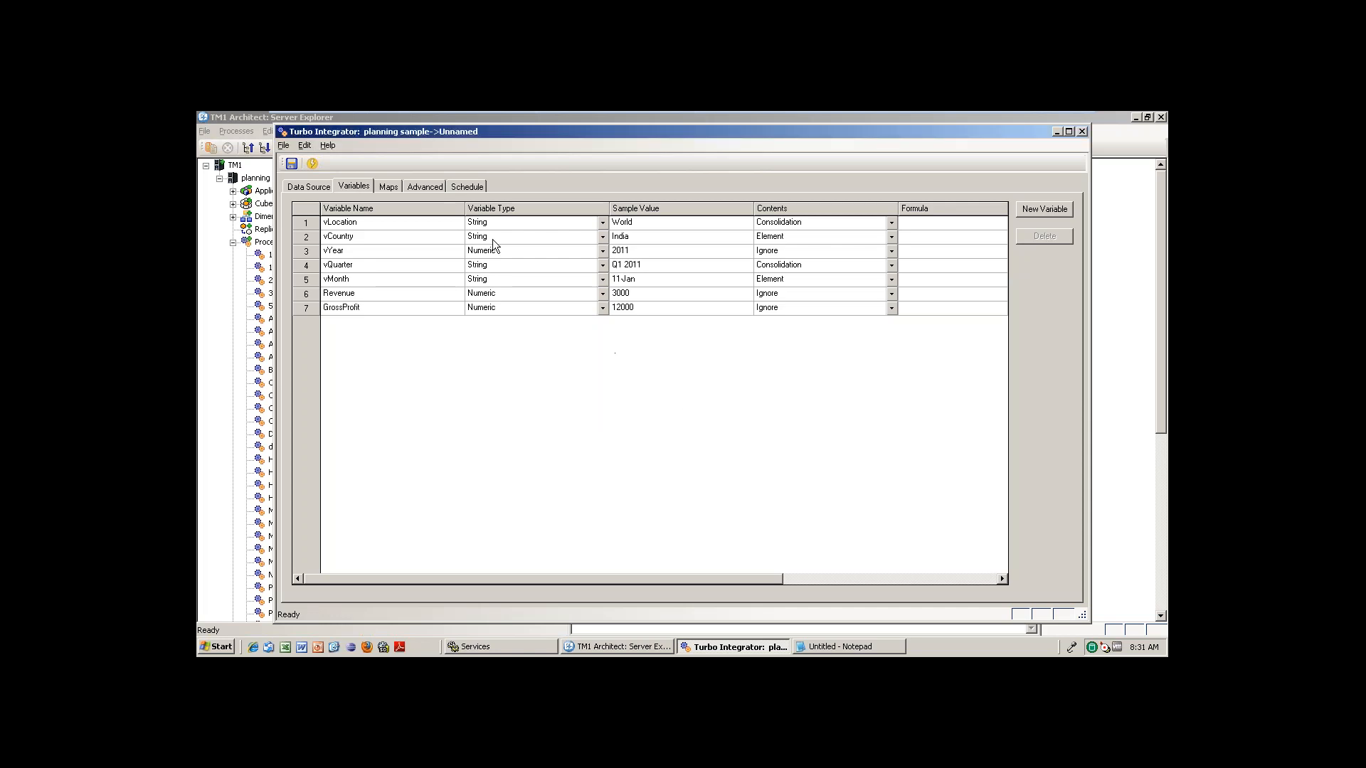
Change vYear's variable type from Numeric to String and give it Consolidation contents
click(604, 251)
click(514, 276)
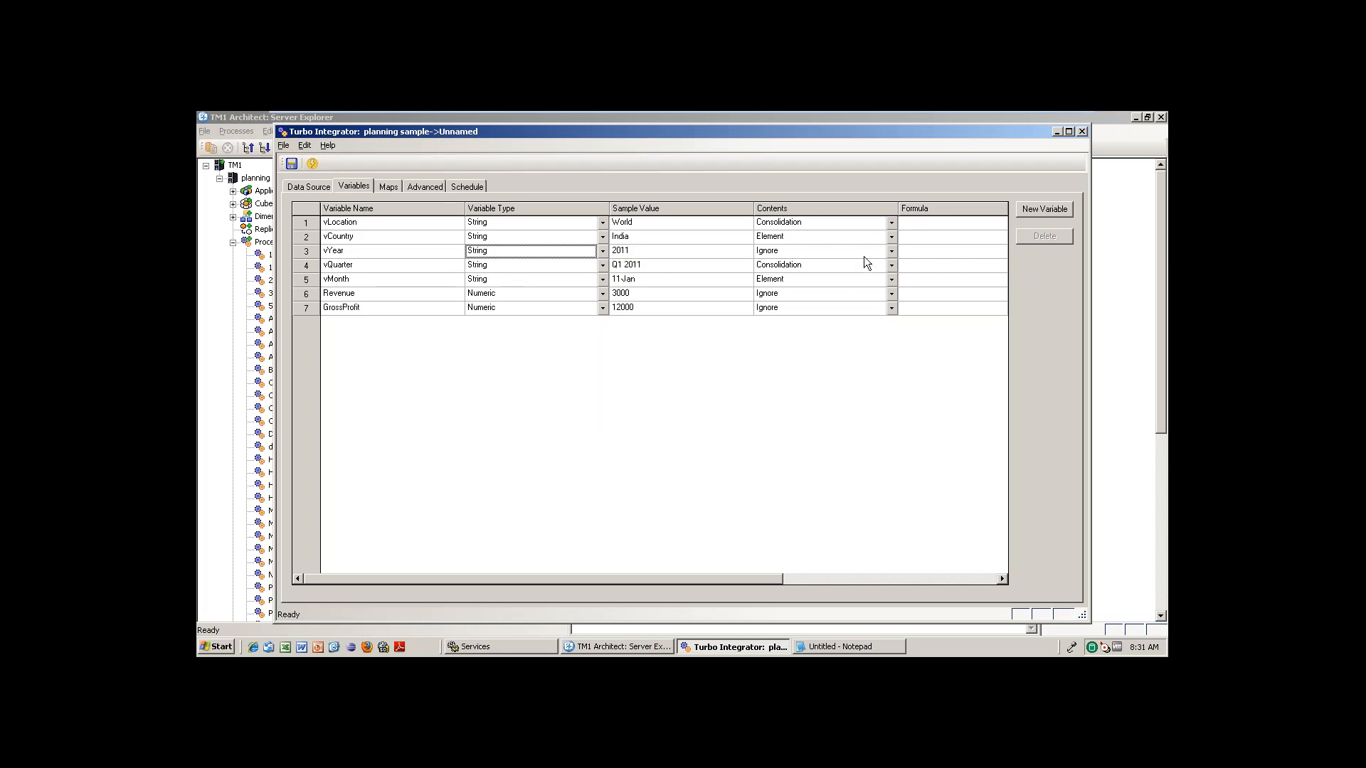
click(892, 250)
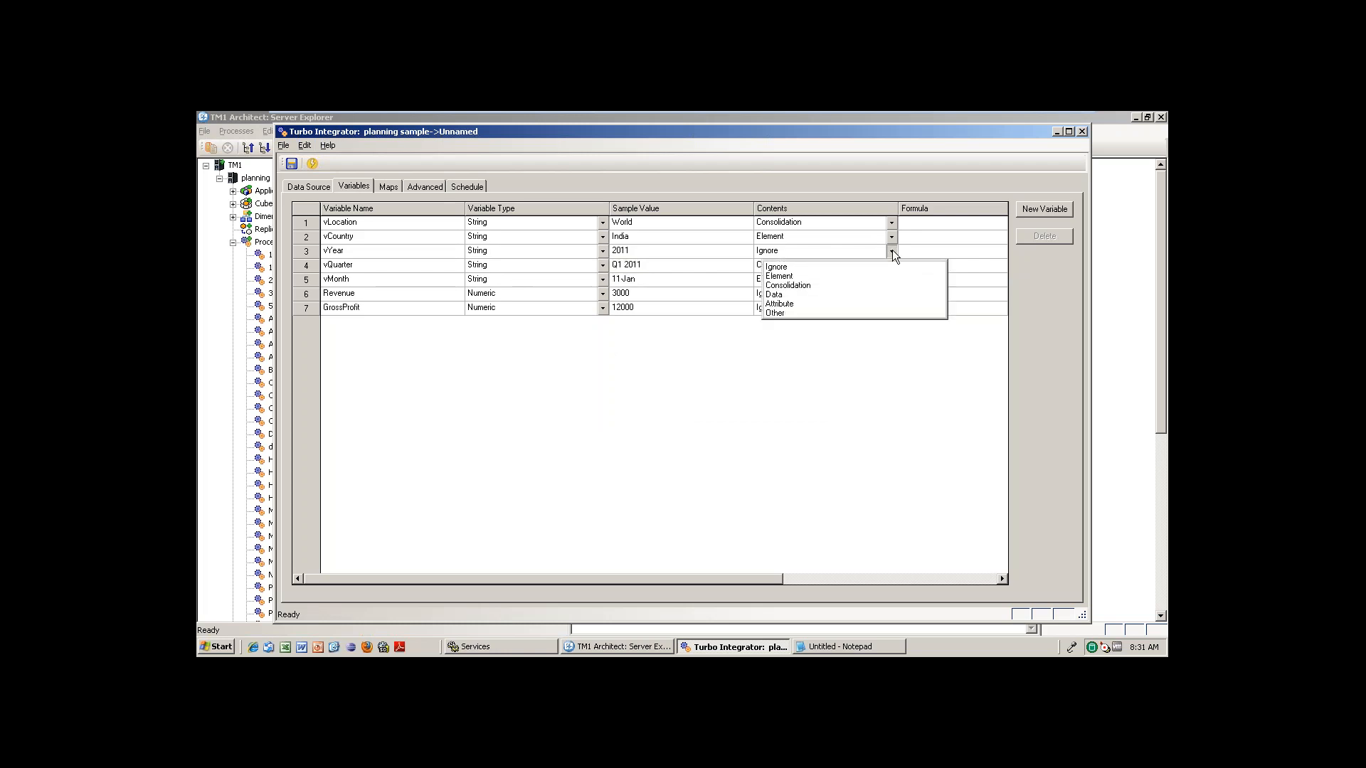
click(796, 287)
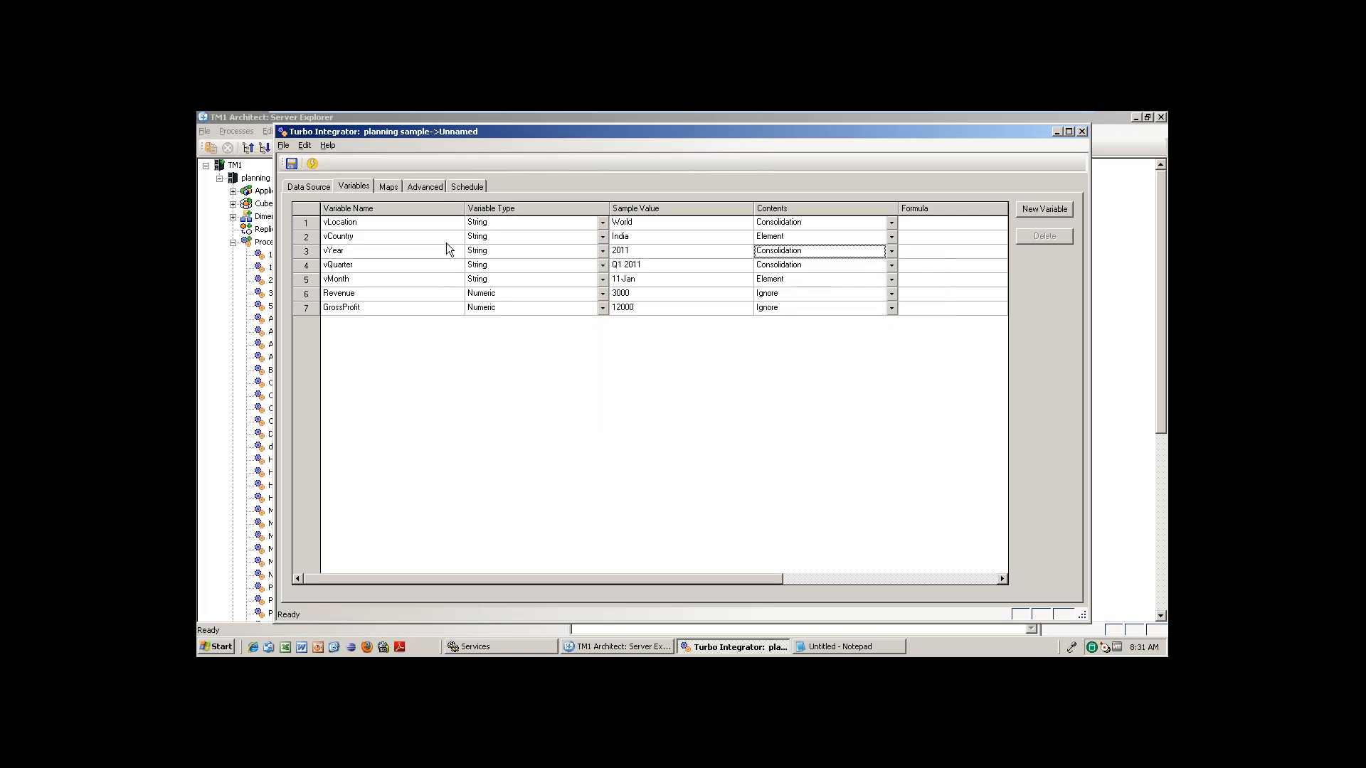
Point out vYear's sample value 2011, vMonth's Element contents, and the vCountry and vMonth variables
click(626, 249)
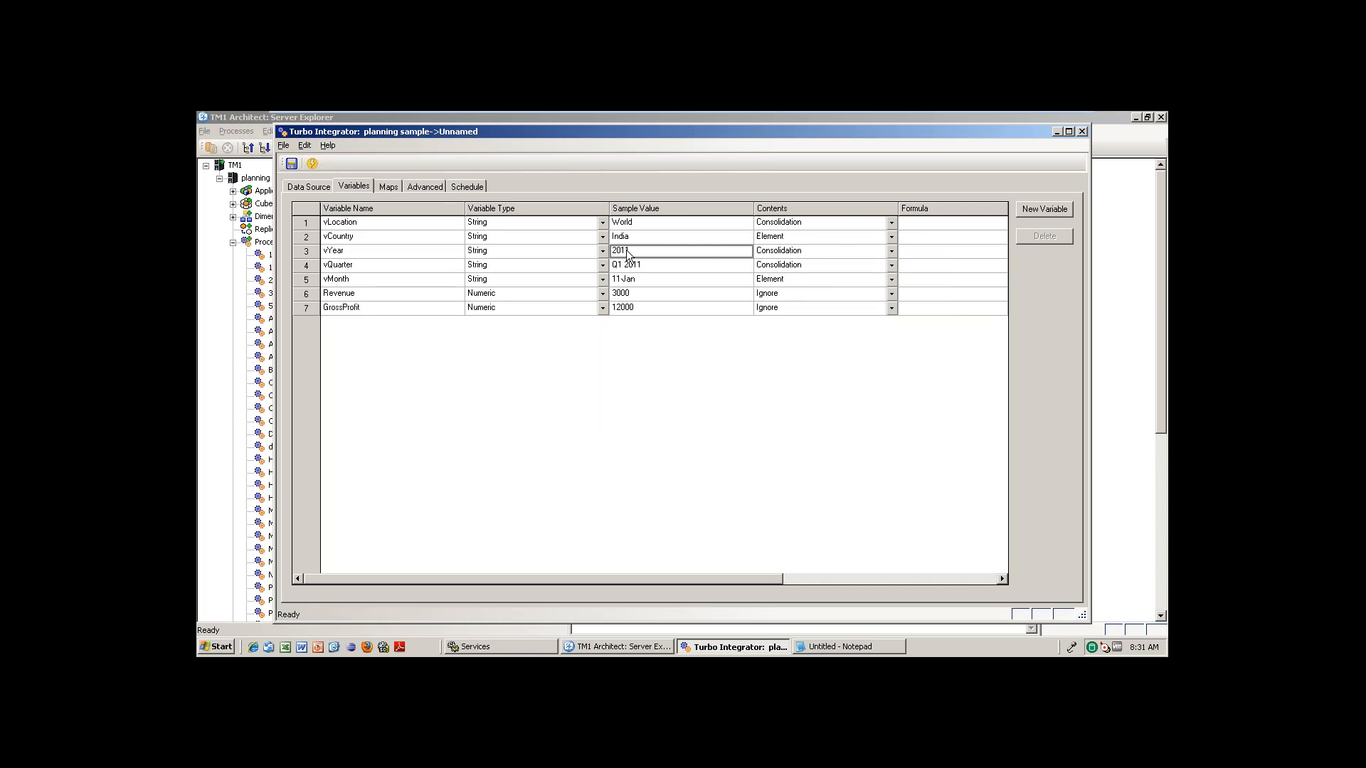
click(826, 286)
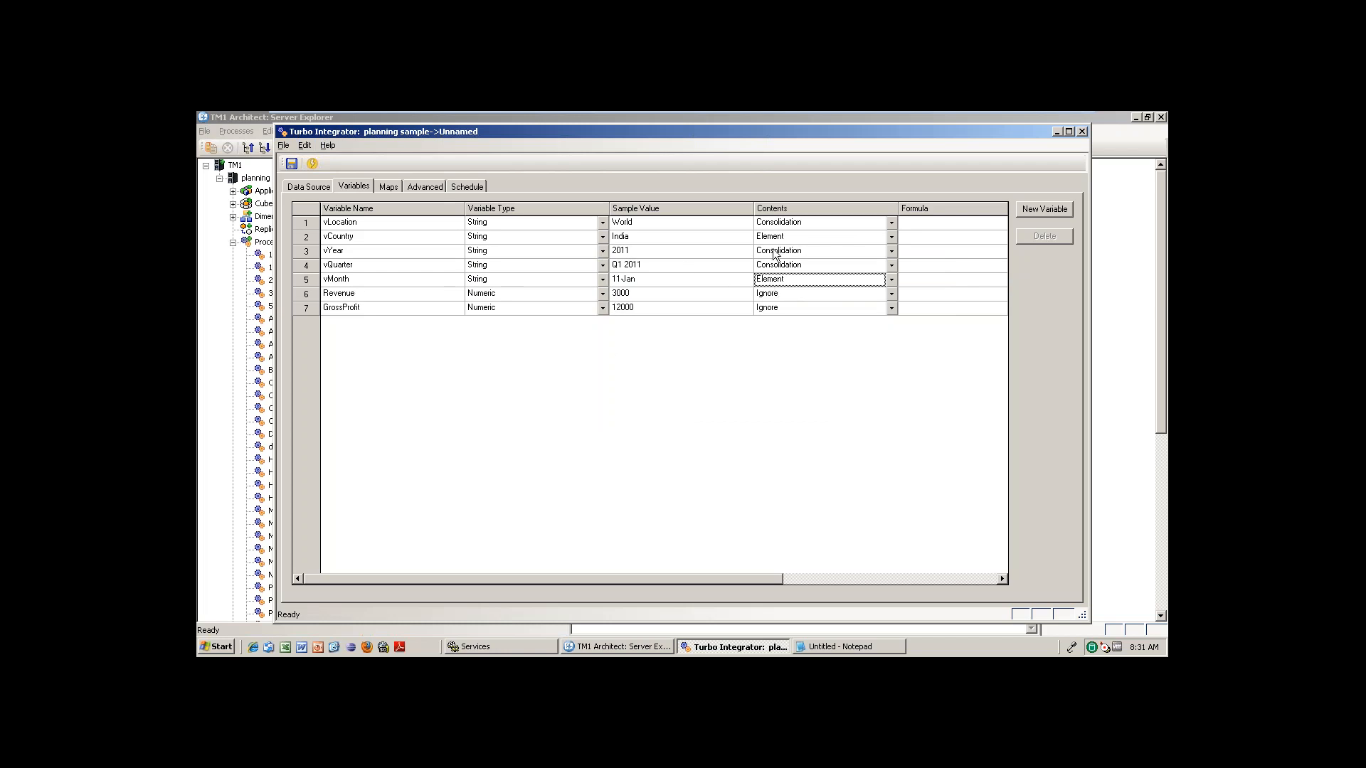
click(354, 239)
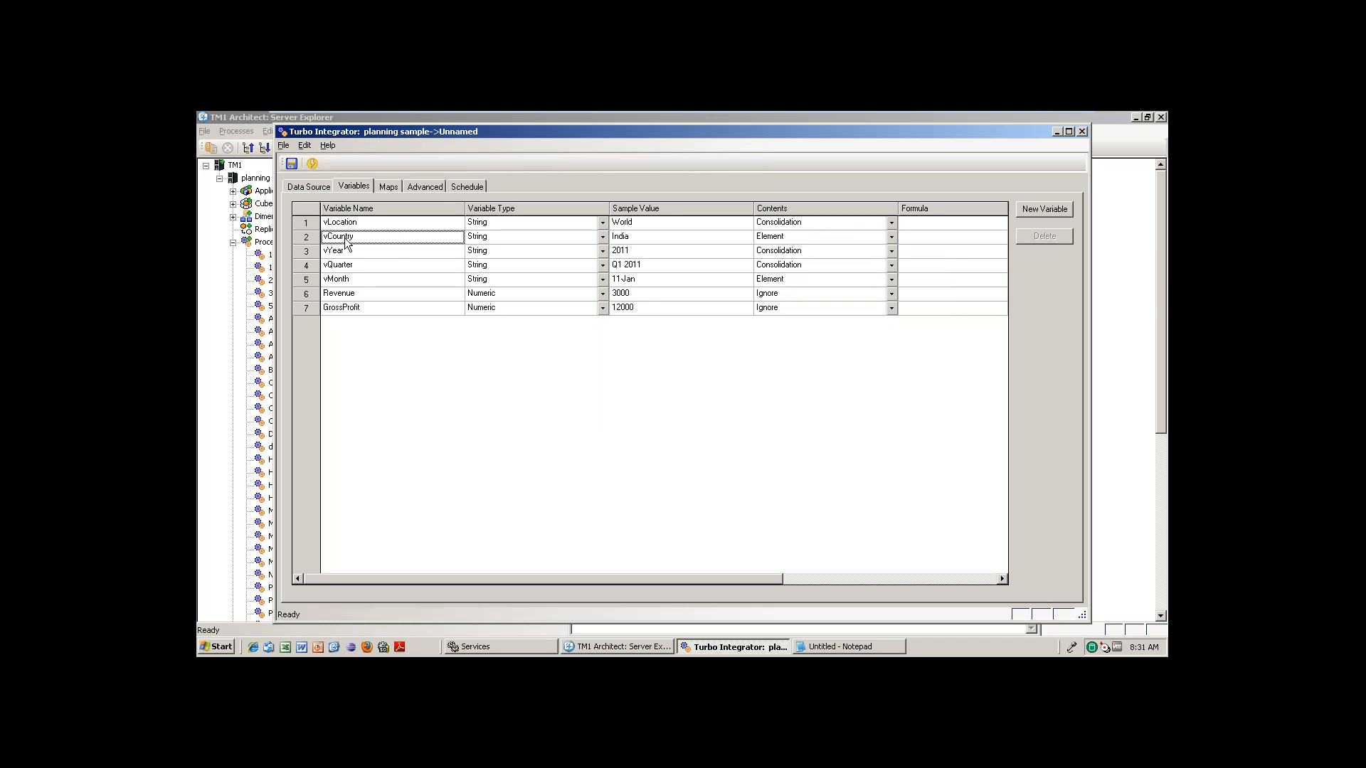
click(352, 276)
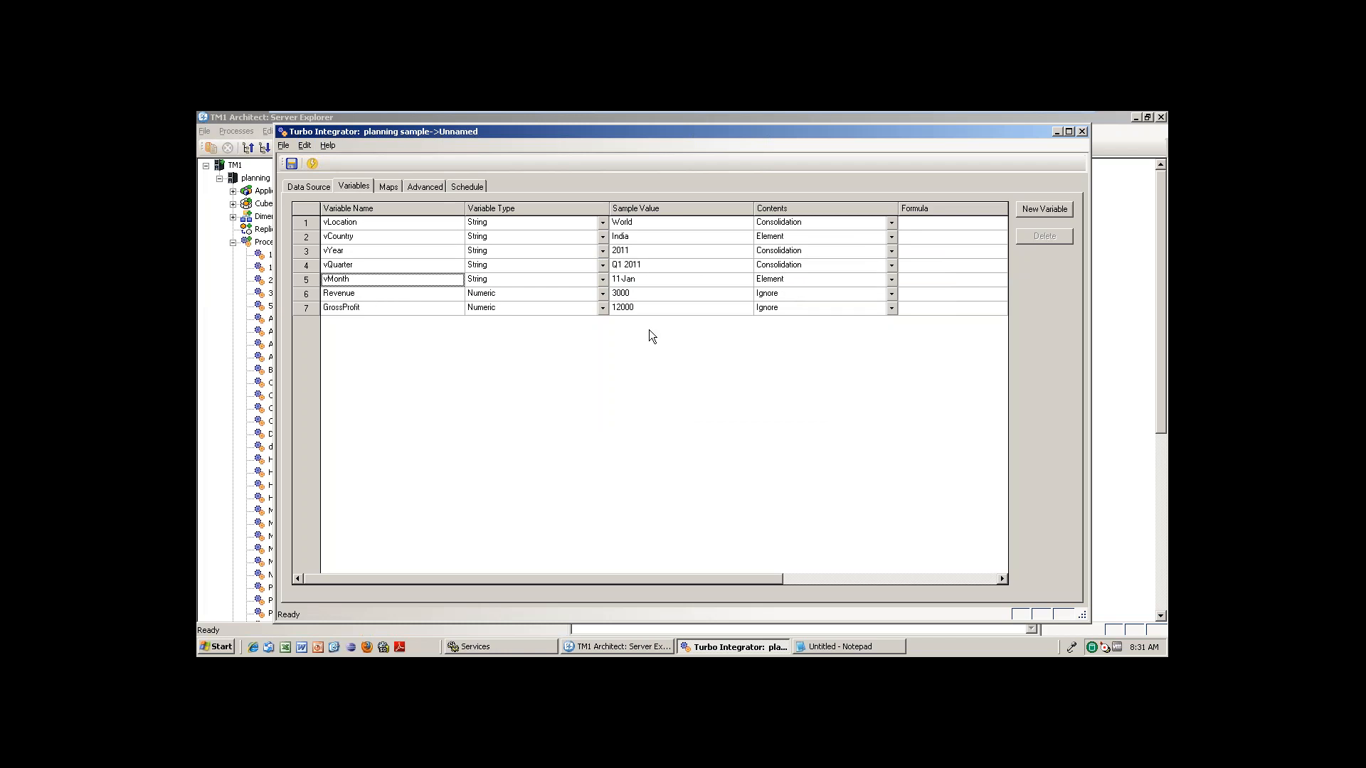
Choose Data in the Contents column for both the Revenue and GrossProfit variables
click(891, 296)
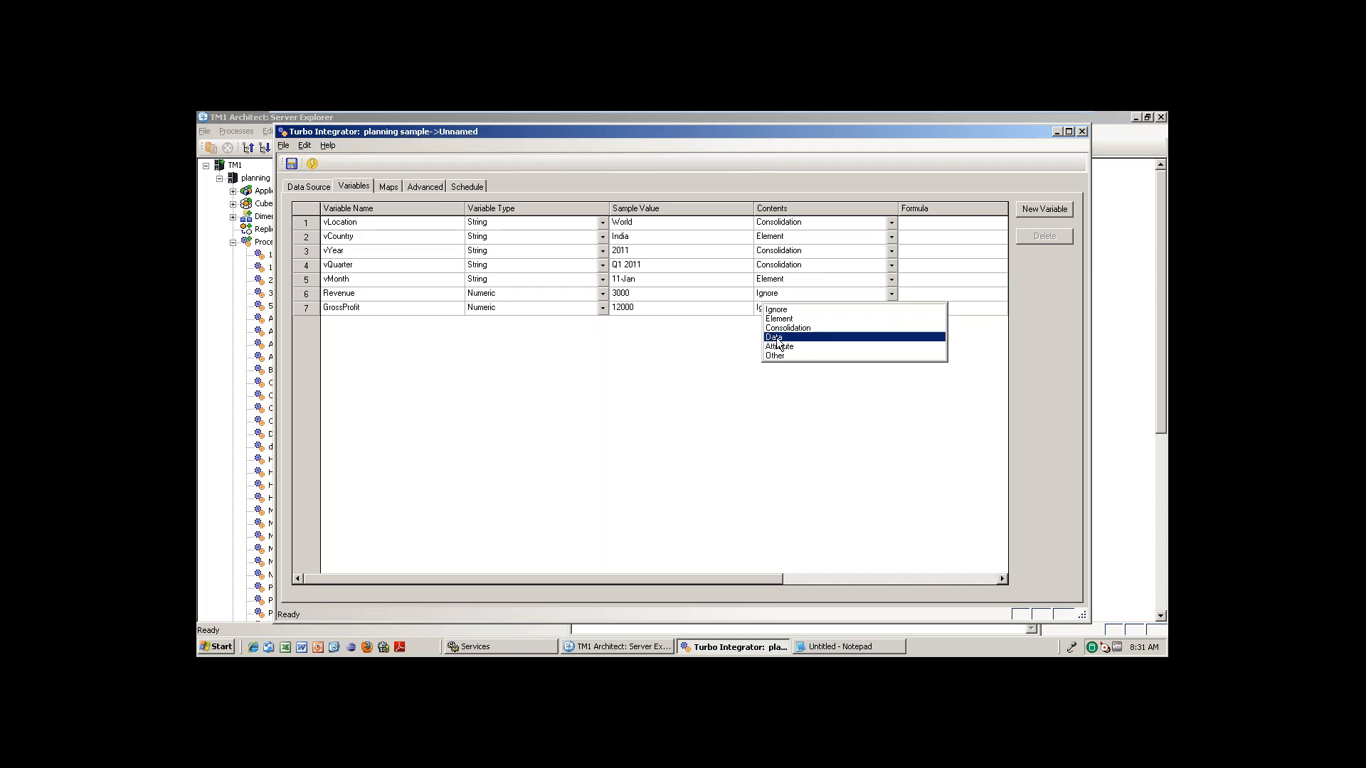
click(783, 337)
click(891, 309)
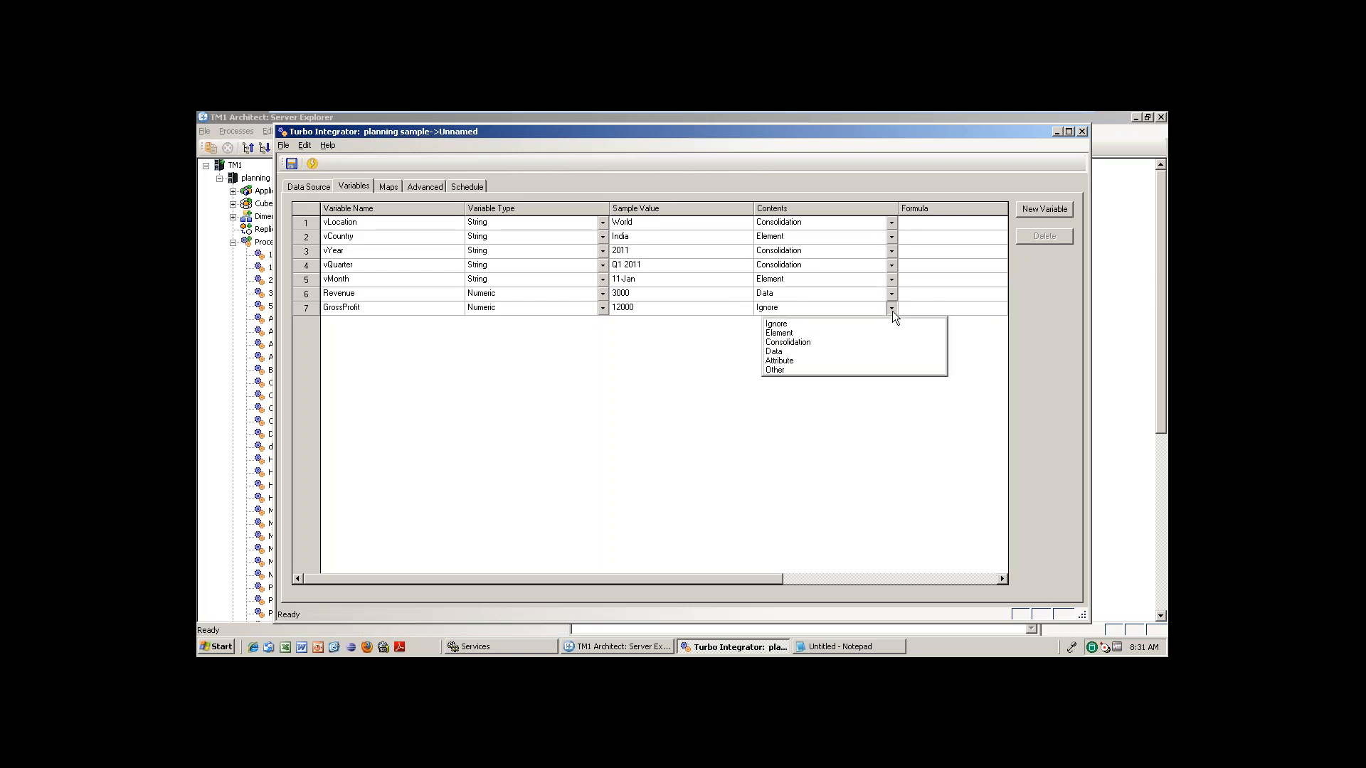
click(787, 353)
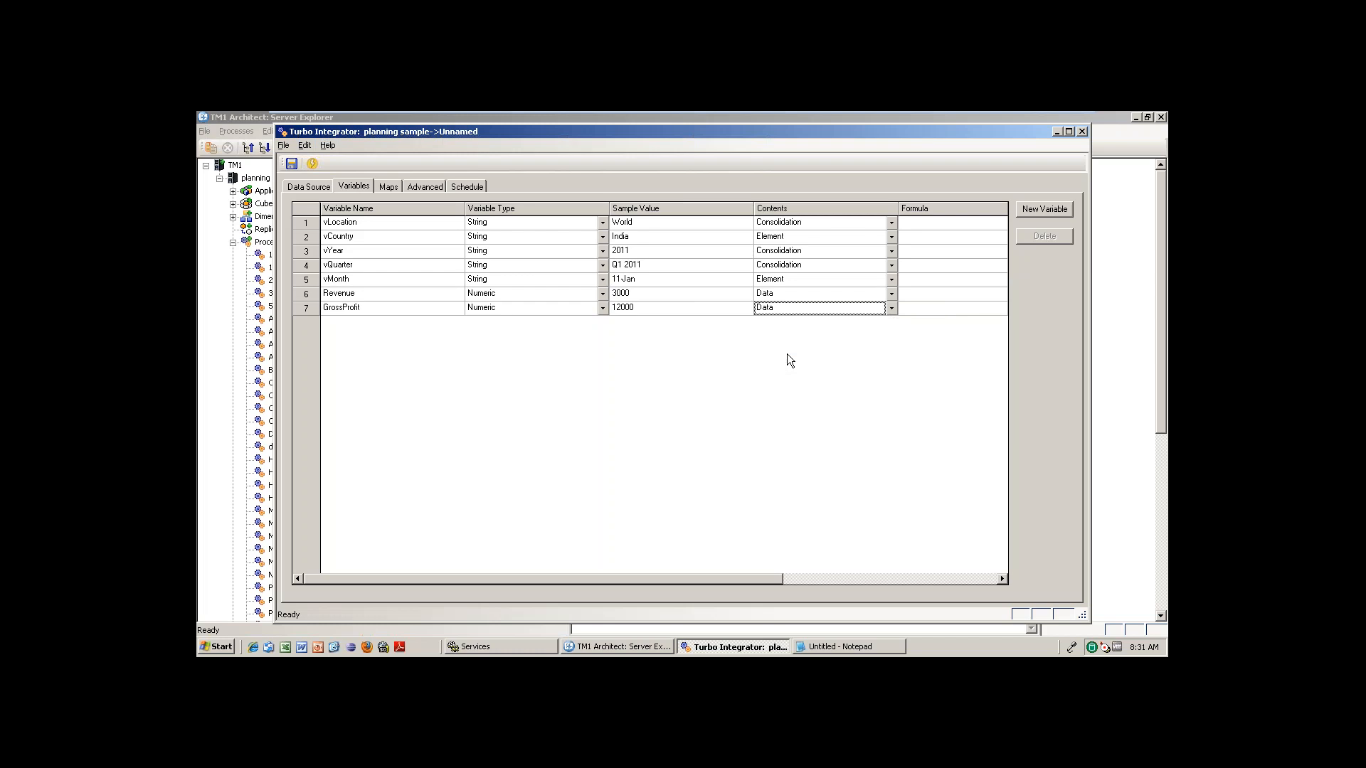
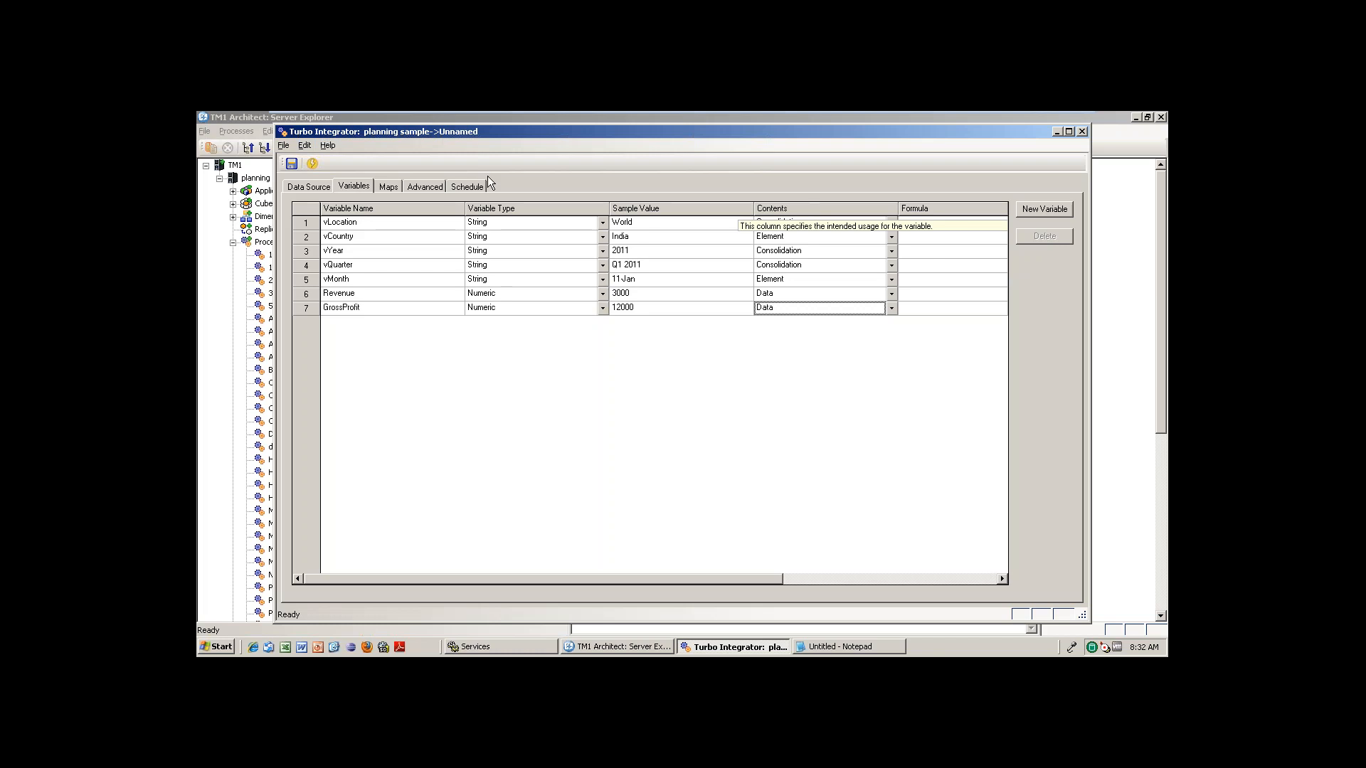
Show the Maps tab's Cube mapping settings for the new process
click(356, 185)
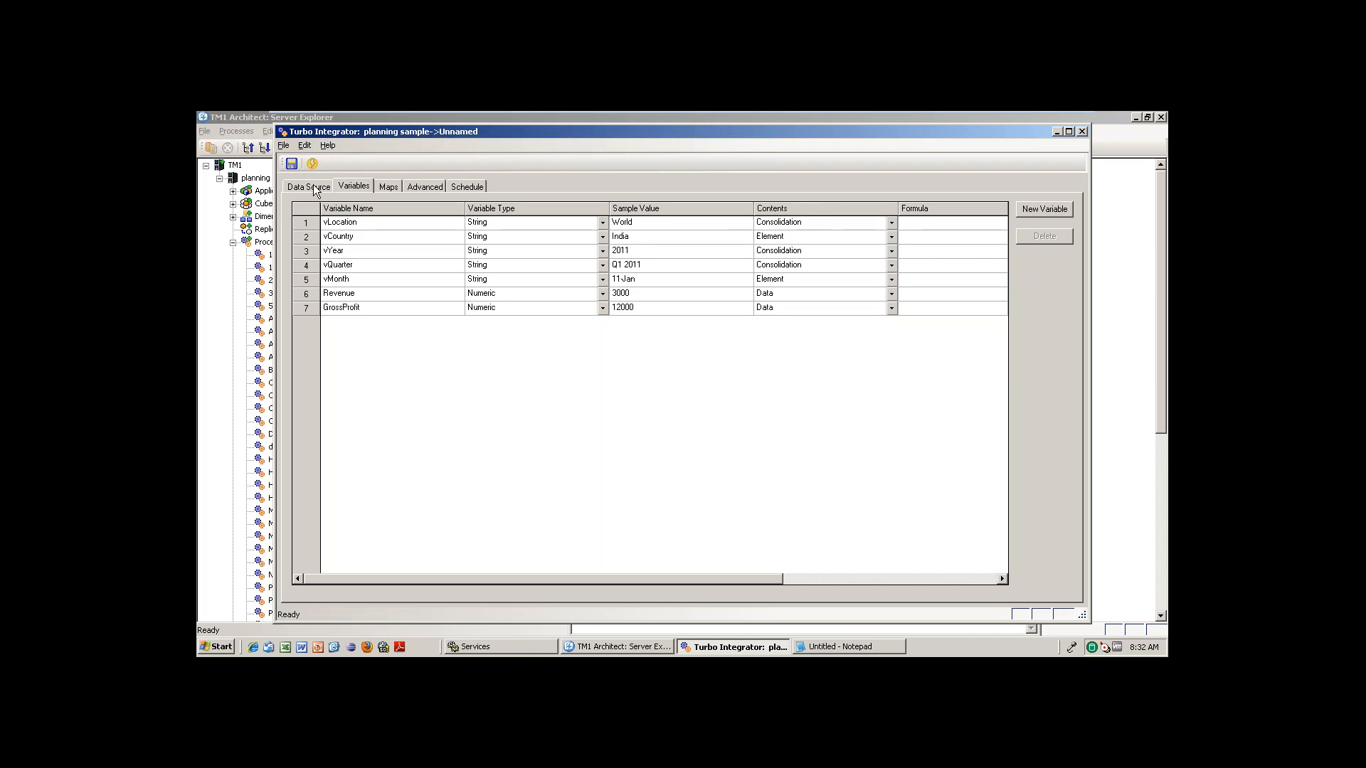
click(390, 187)
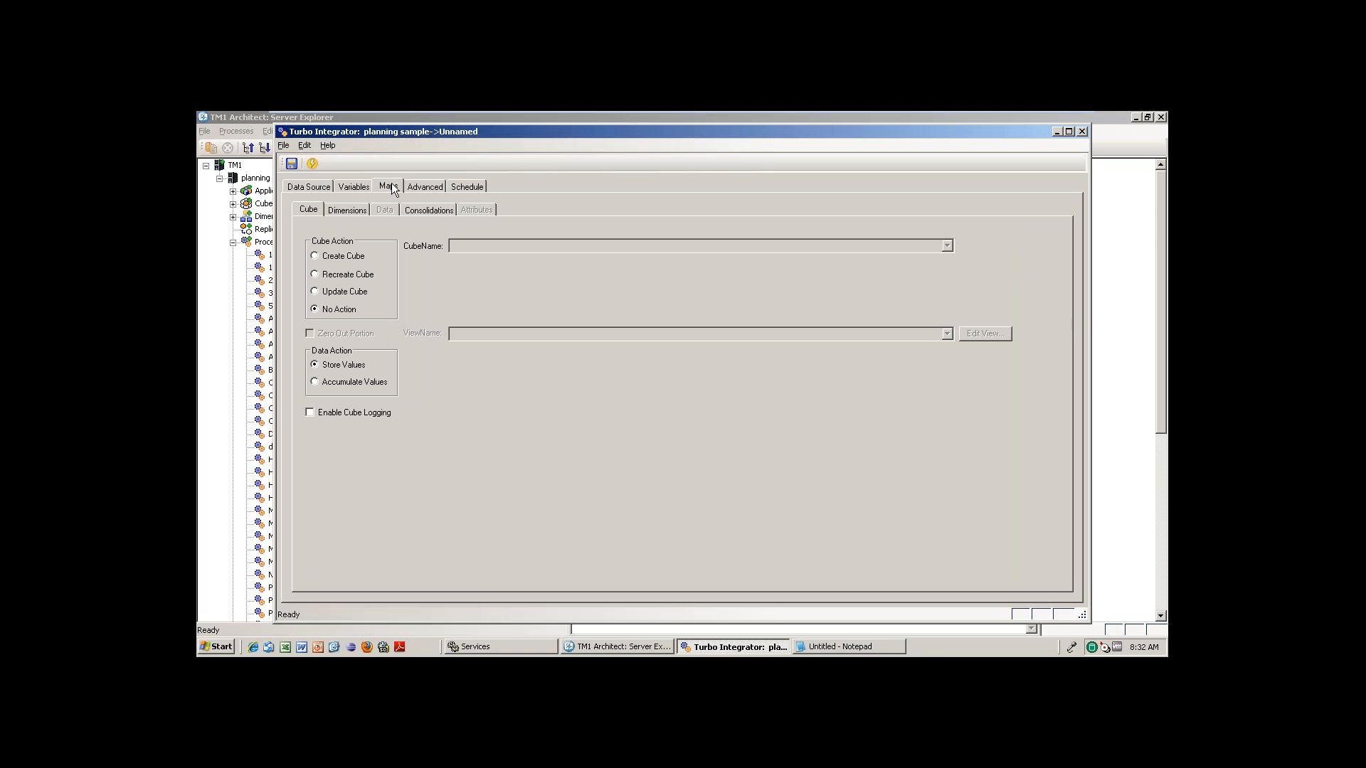
Choose Create Cube and name the new cube 'Sample Automatic Cube'
click(318, 262)
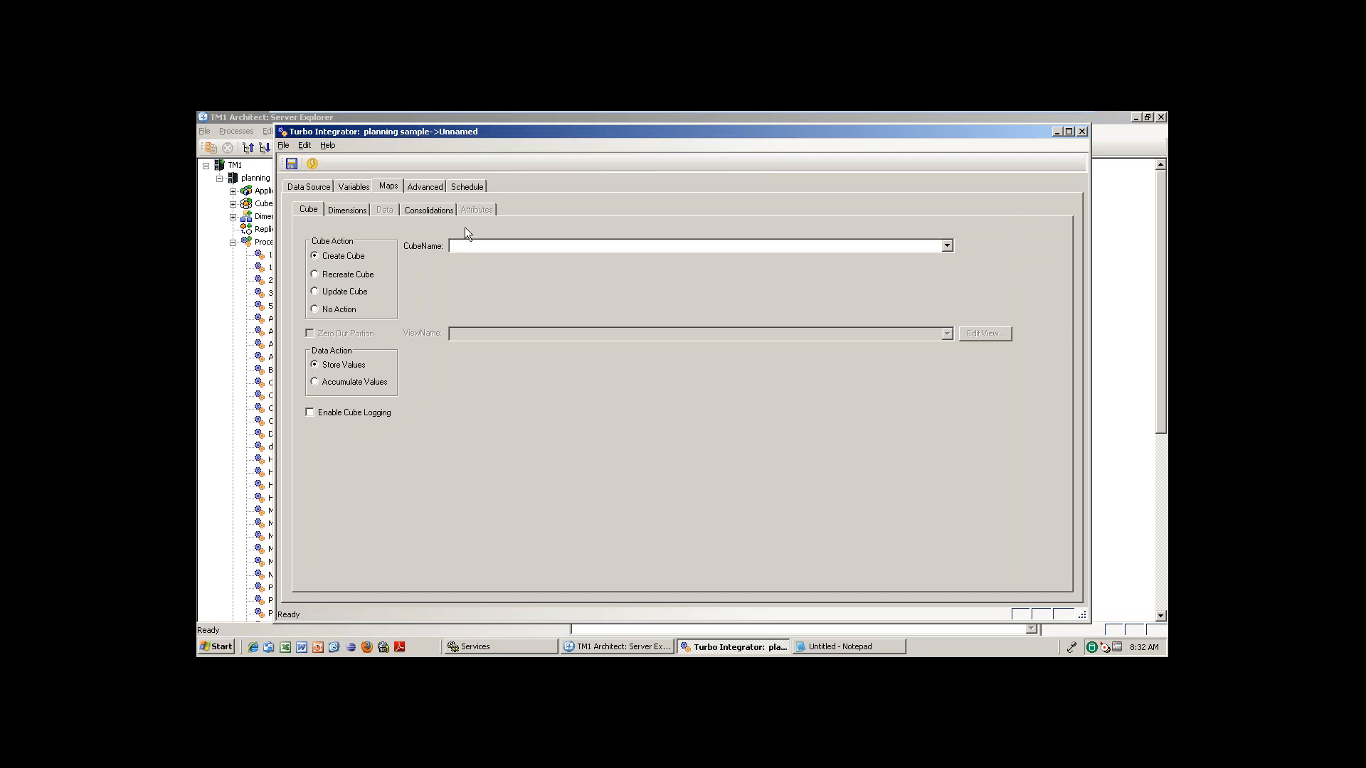
text(Ritesh omat)
key(BackSpace)
key(BackSpace)
key(BackSpace)
key(BackSpace)
key(Delete)
key(Delete)
text(Sample Automatic Cube)
Recheck the process variables, then show the Dimensions mappings
click(357, 186)
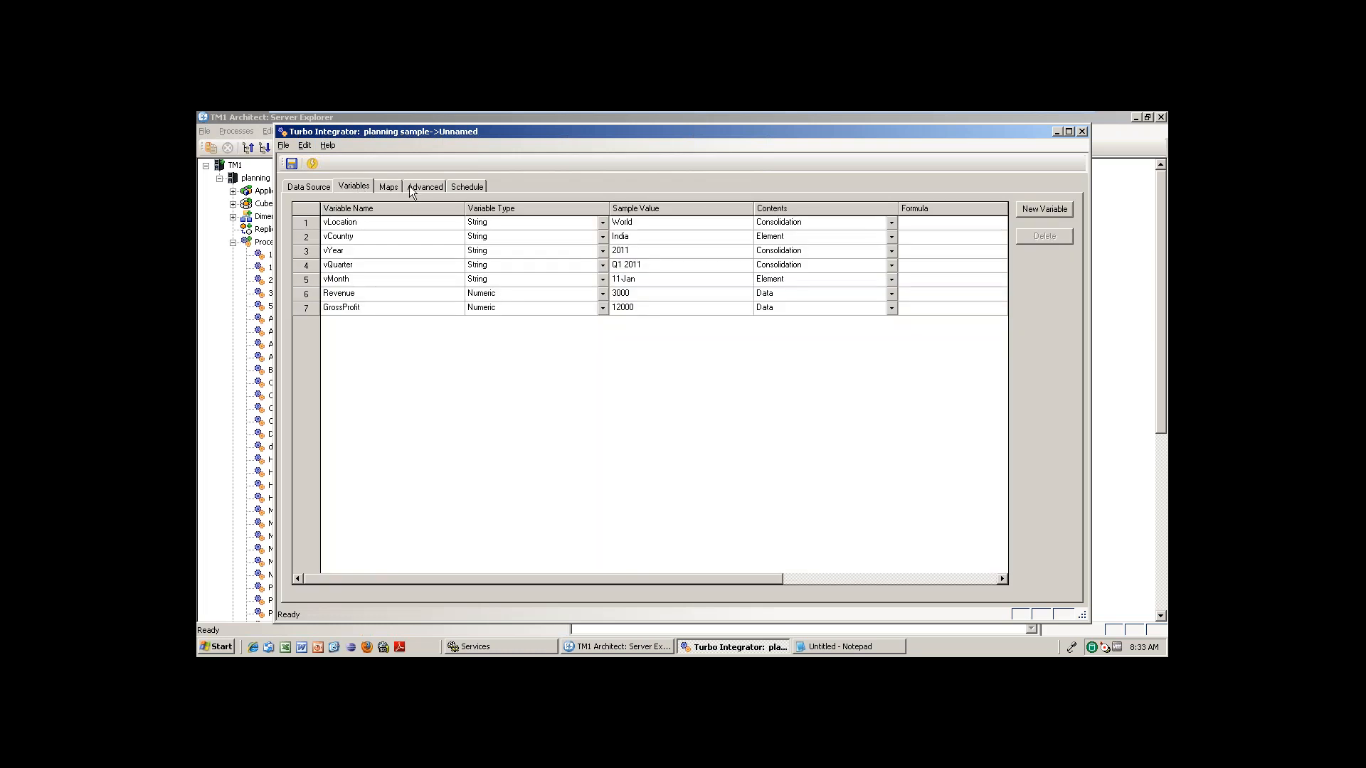
click(390, 186)
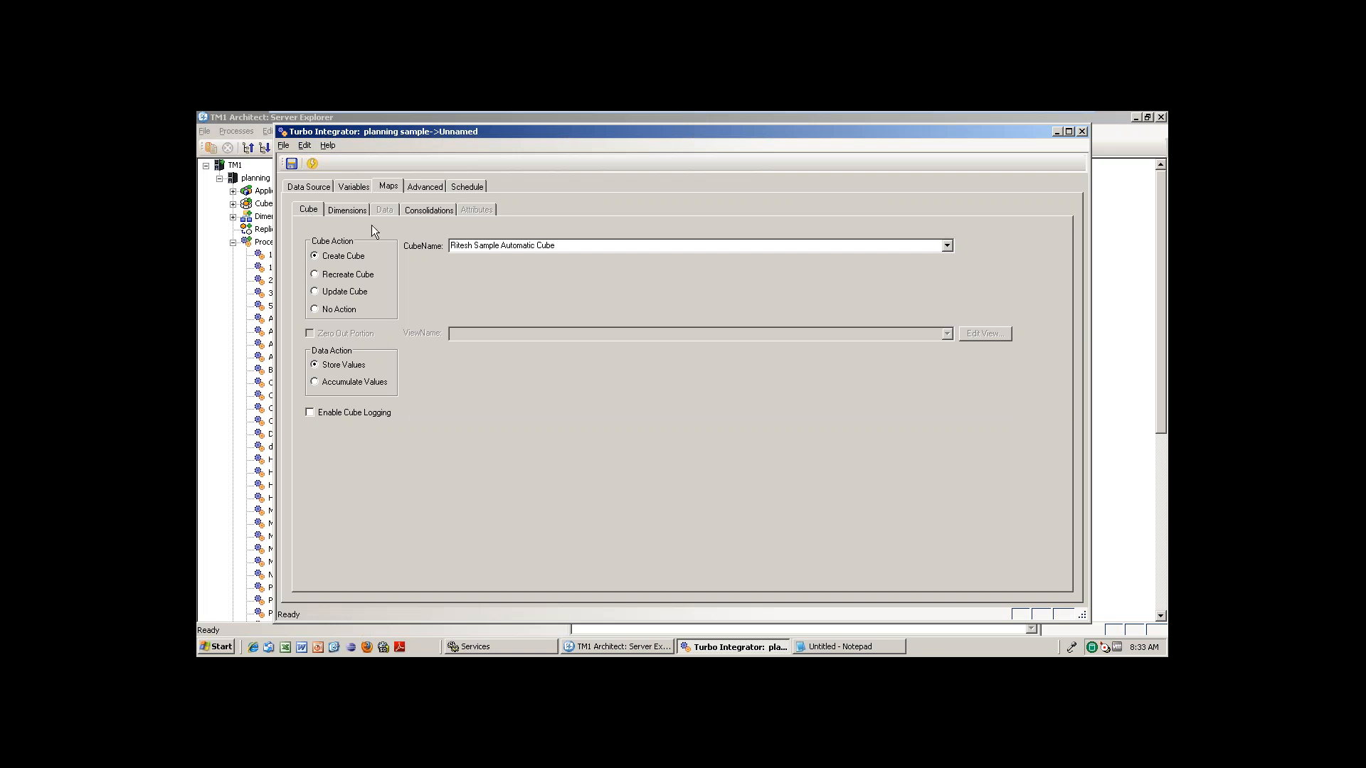
click(356, 212)
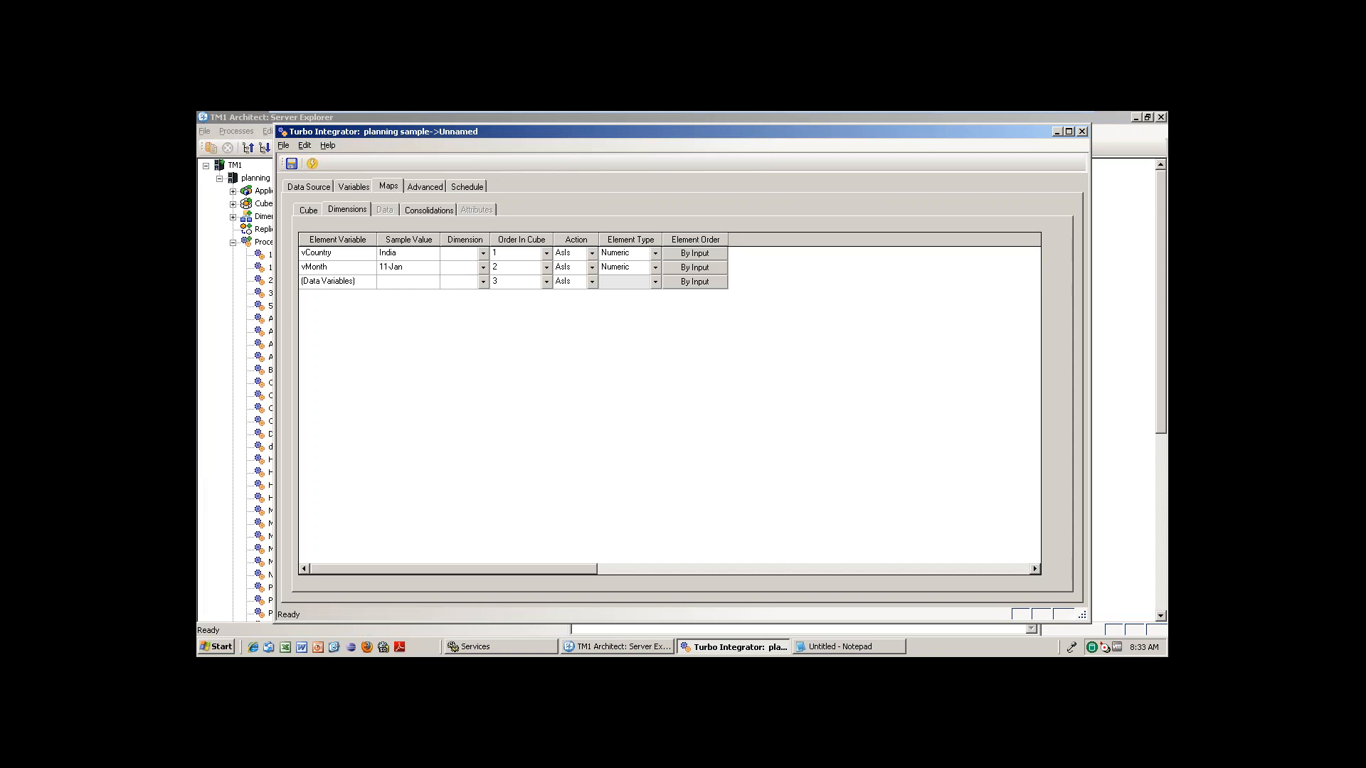
Name new dimensions Region for vCountry, Time for vMonth, Measure for data variables, then view Data mappings
text(Ritesh)
text(1)
text(-Location)
key(BackSpace)
key(BackSpace)
key(BackSpace)
key(BackSpace)
key(BackSpace)
key(BackSpace)
key(BackSpace)
key(BackSpace)
text(Region)
key(Return)
text(Ritesh1-Time)
key(Return)
text(Ritesh1-Measure)
key(Return)
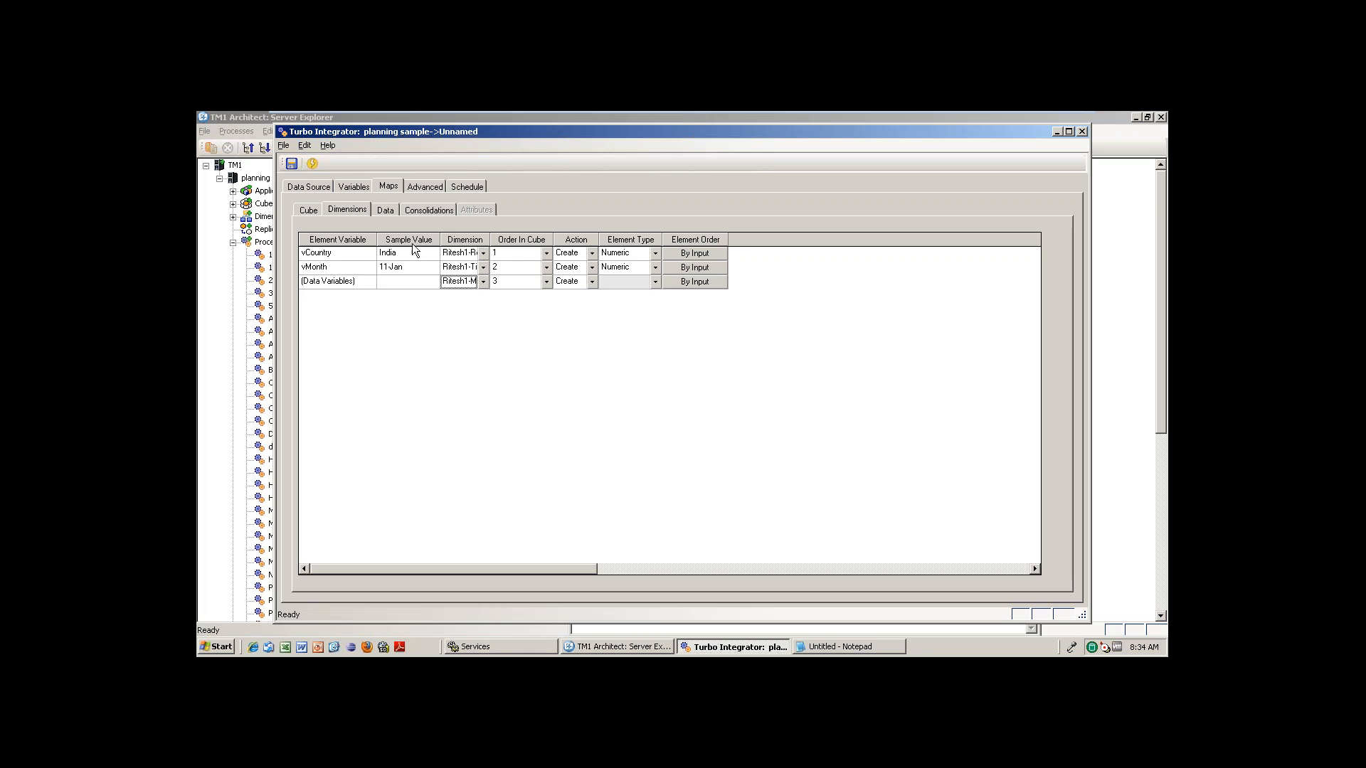
click(390, 213)
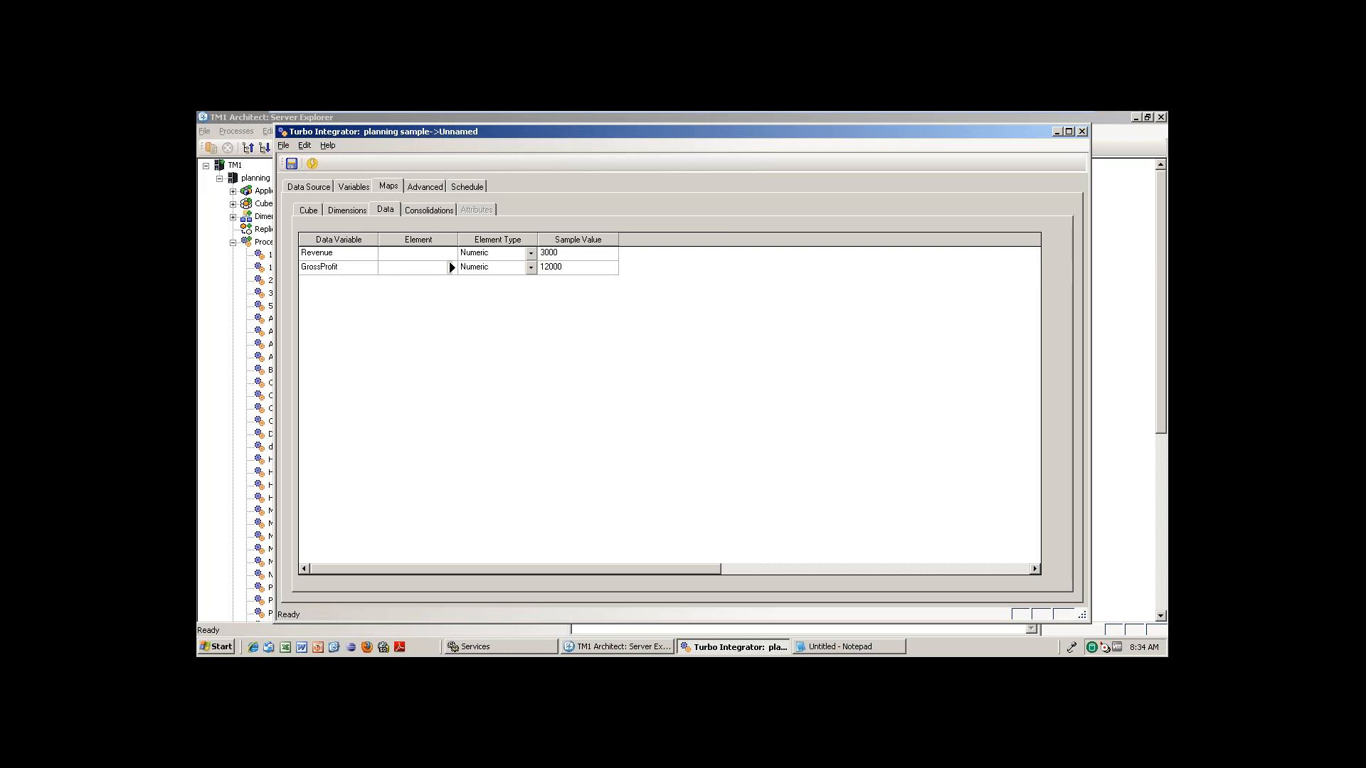
Enter element names Revenue and GorssProfit for the two data variables
text(Revenue)
key(Return)
text(GorssProfit)
key(Return)
click(335, 254)
click(412, 256)
click(330, 255)
click(416, 267)
Recheck the dimension mappings and variable list, then show the Consolidations mappings
click(348, 210)
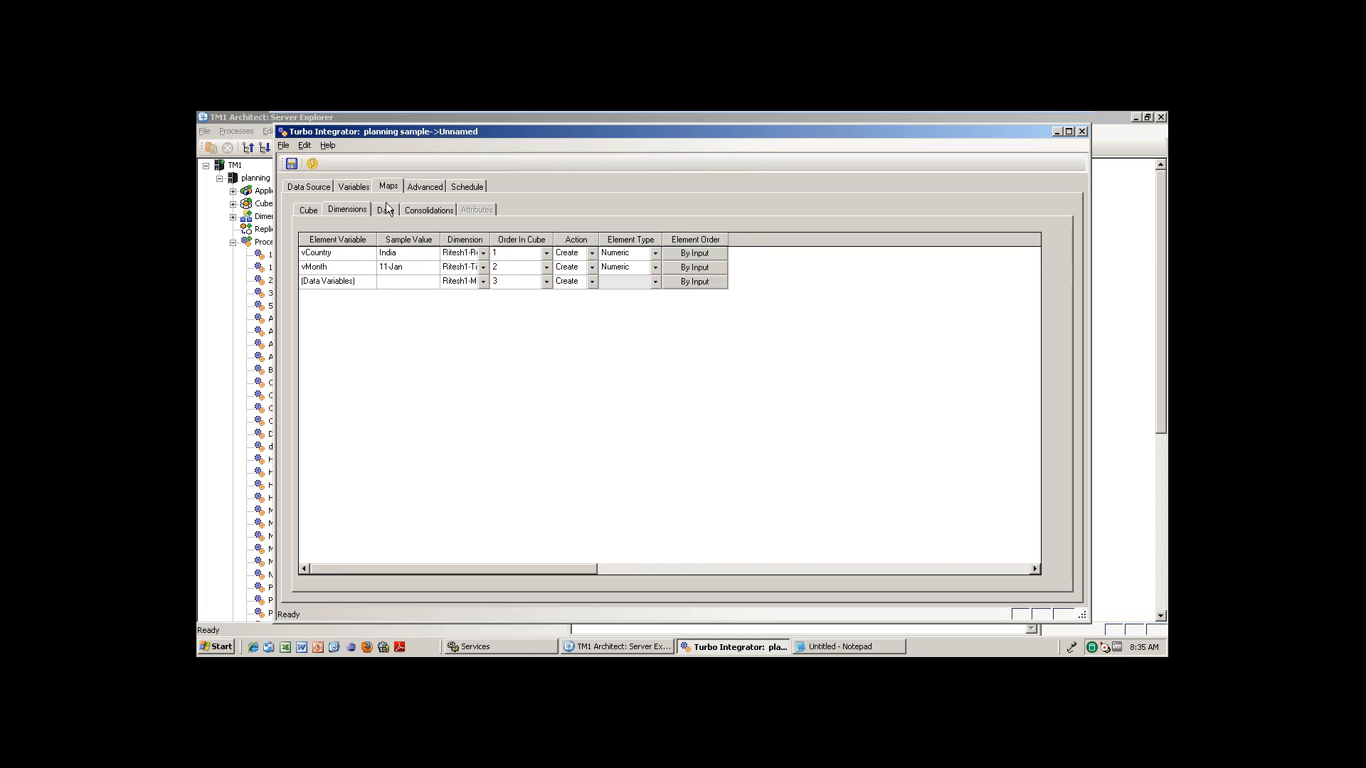
click(387, 210)
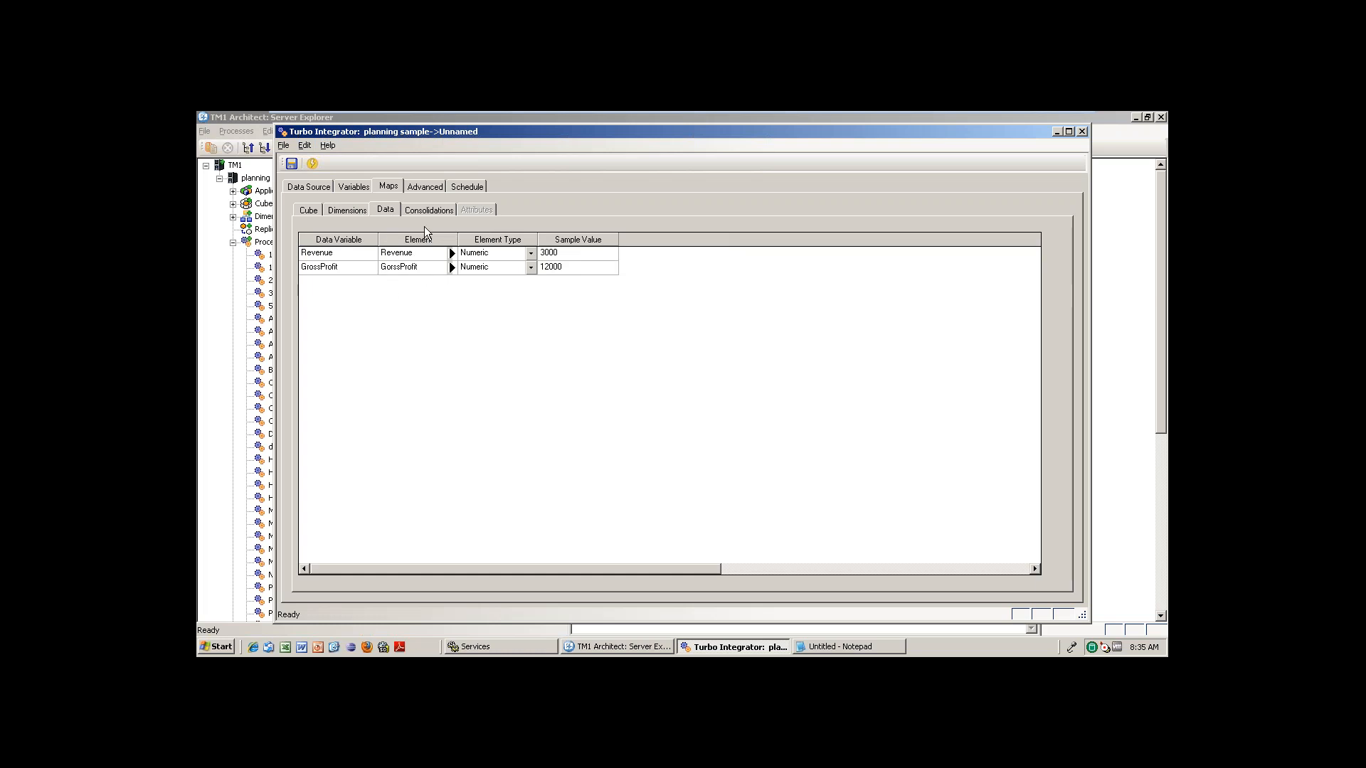
click(349, 186)
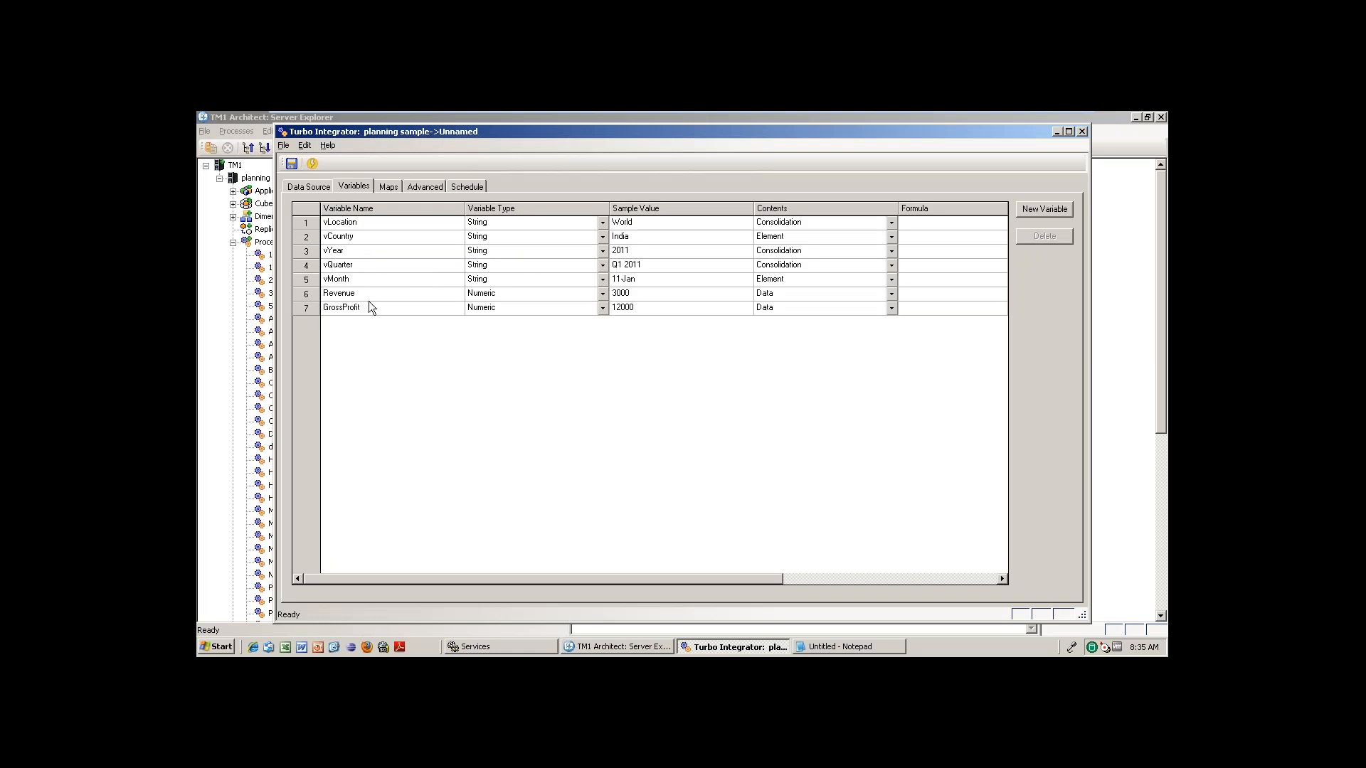
click(387, 188)
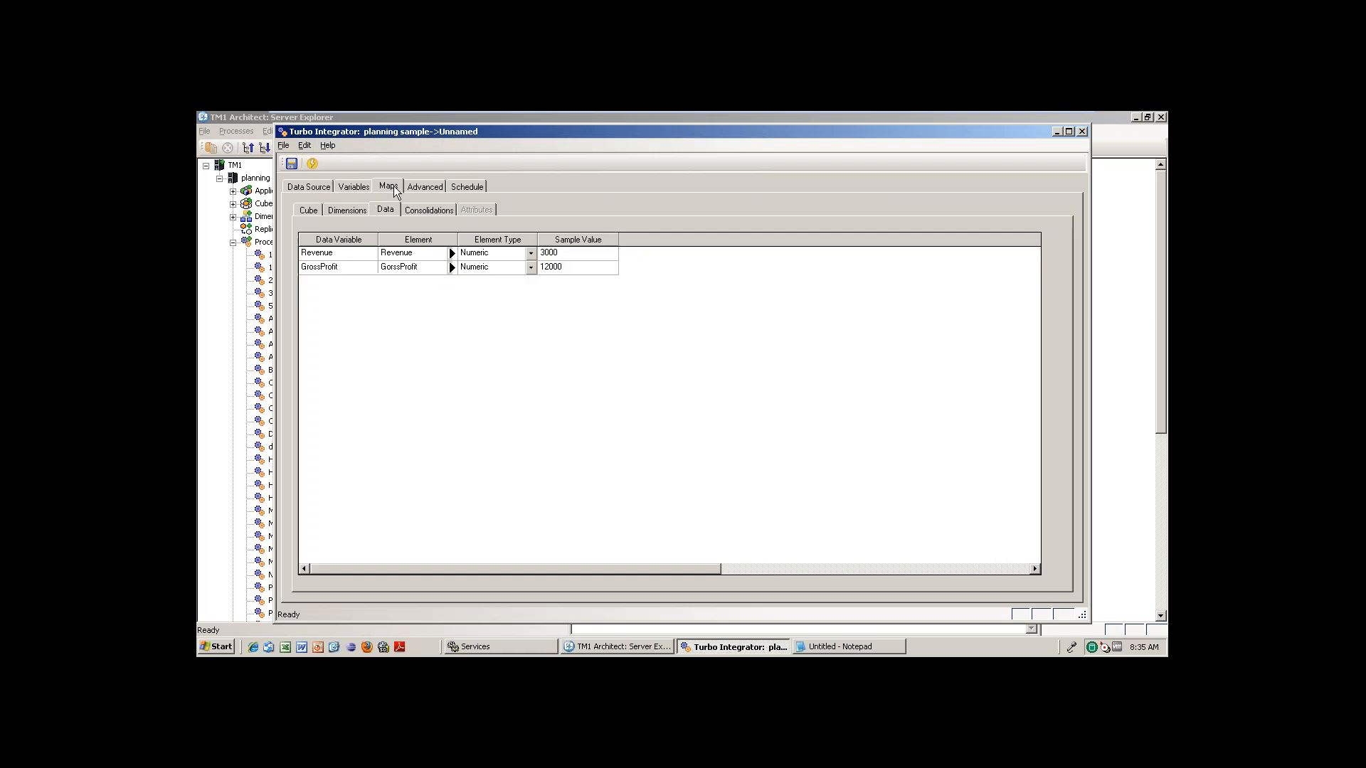
click(440, 210)
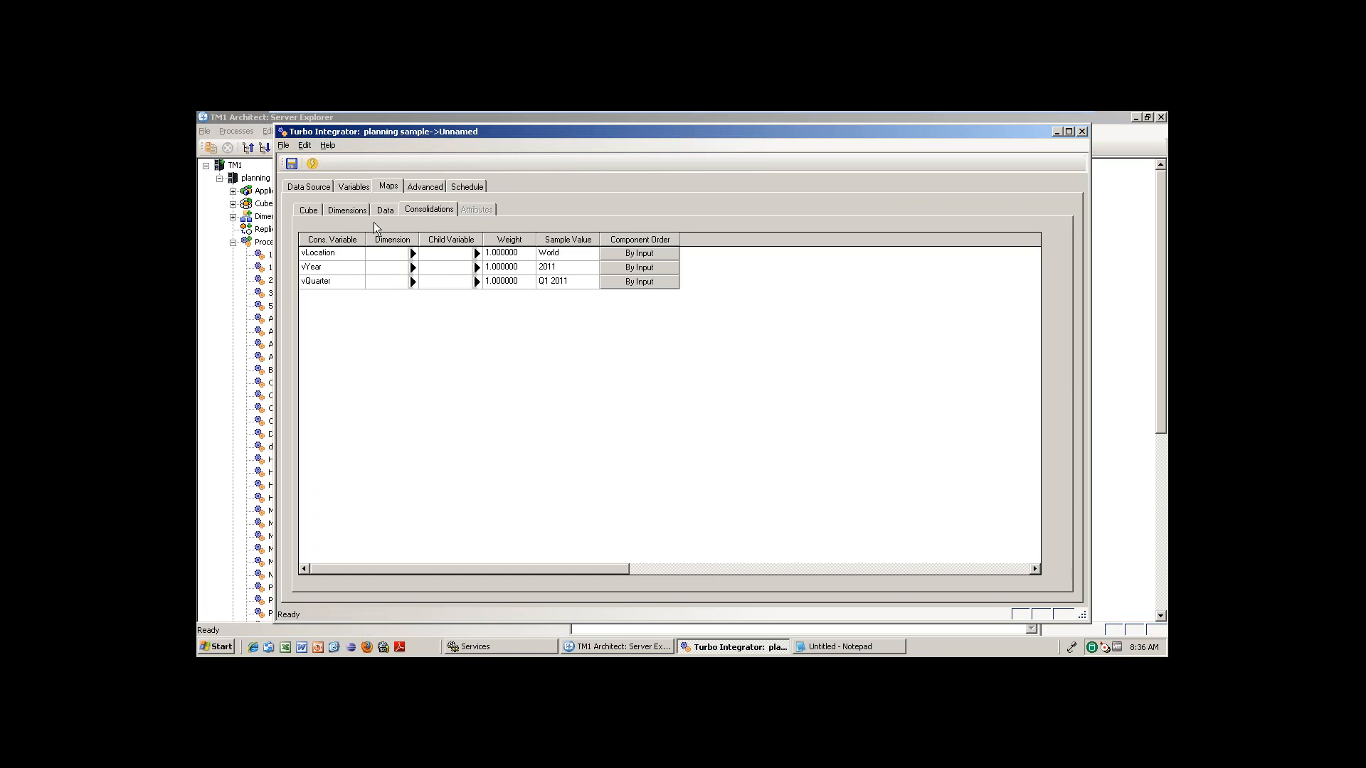
Give vLocation the Region dimension with vCountry as its child variable
click(357, 211)
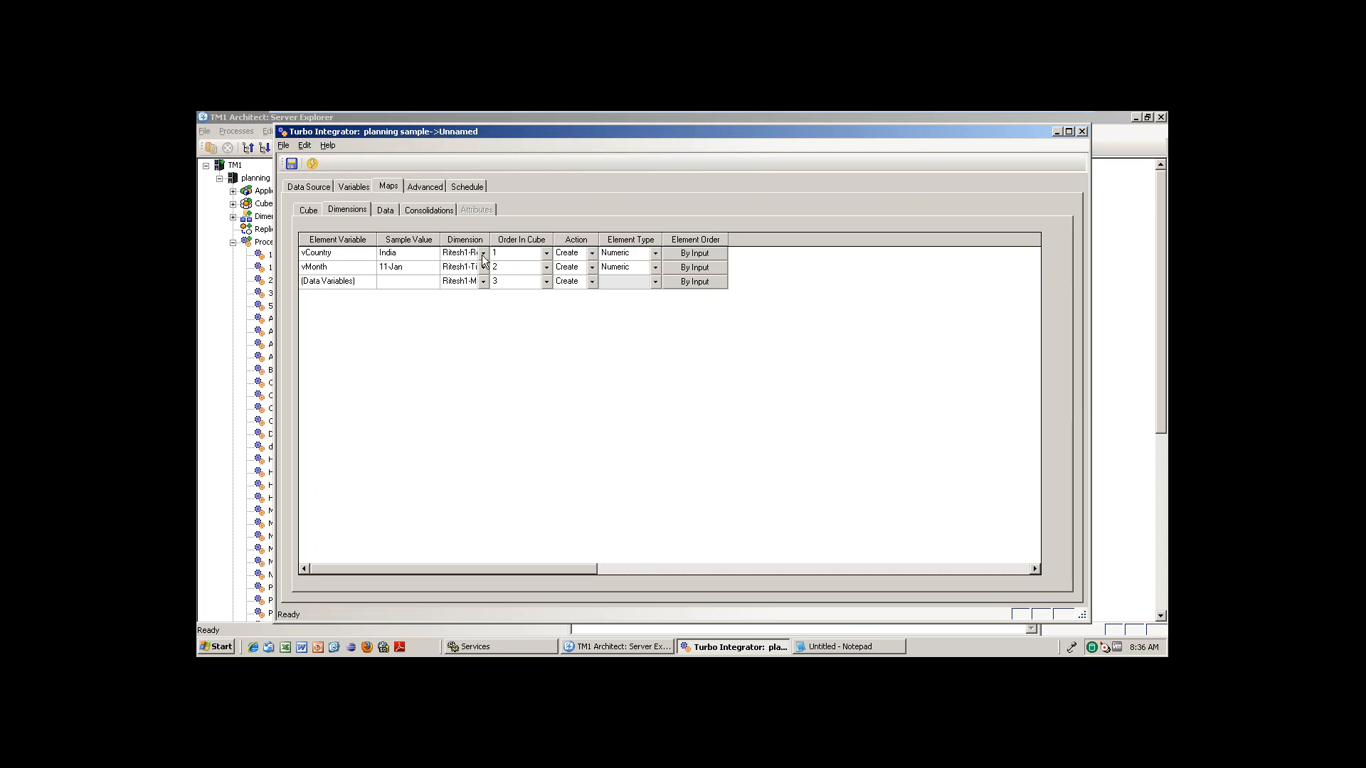
click(420, 210)
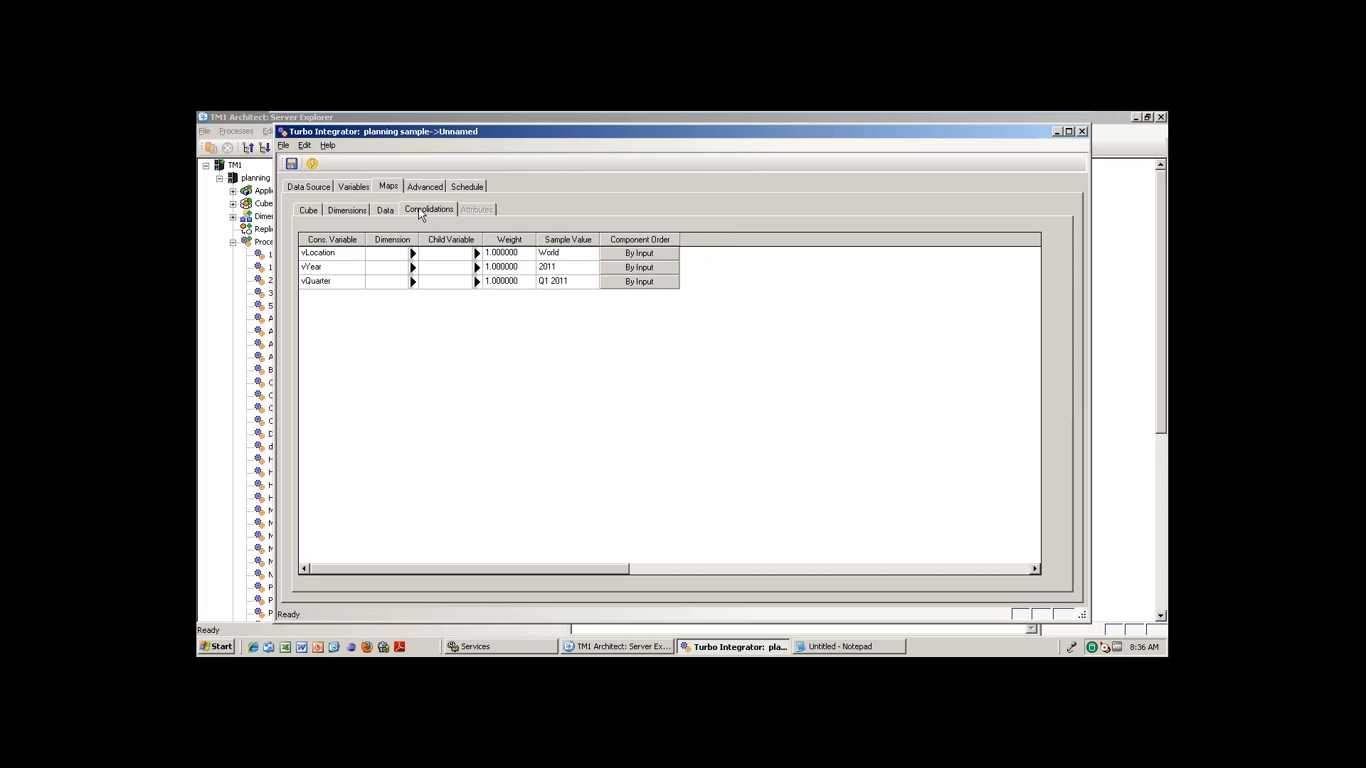
click(414, 253)
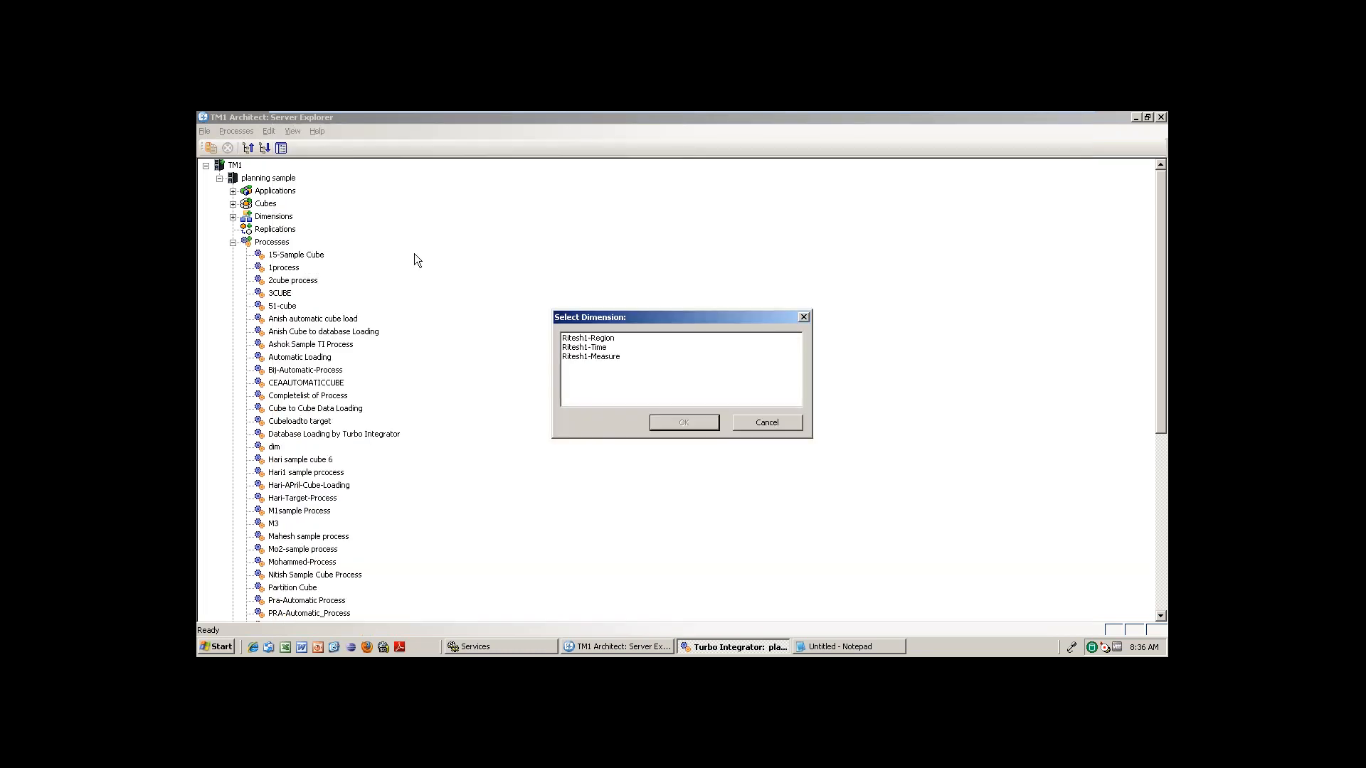
click(592, 338)
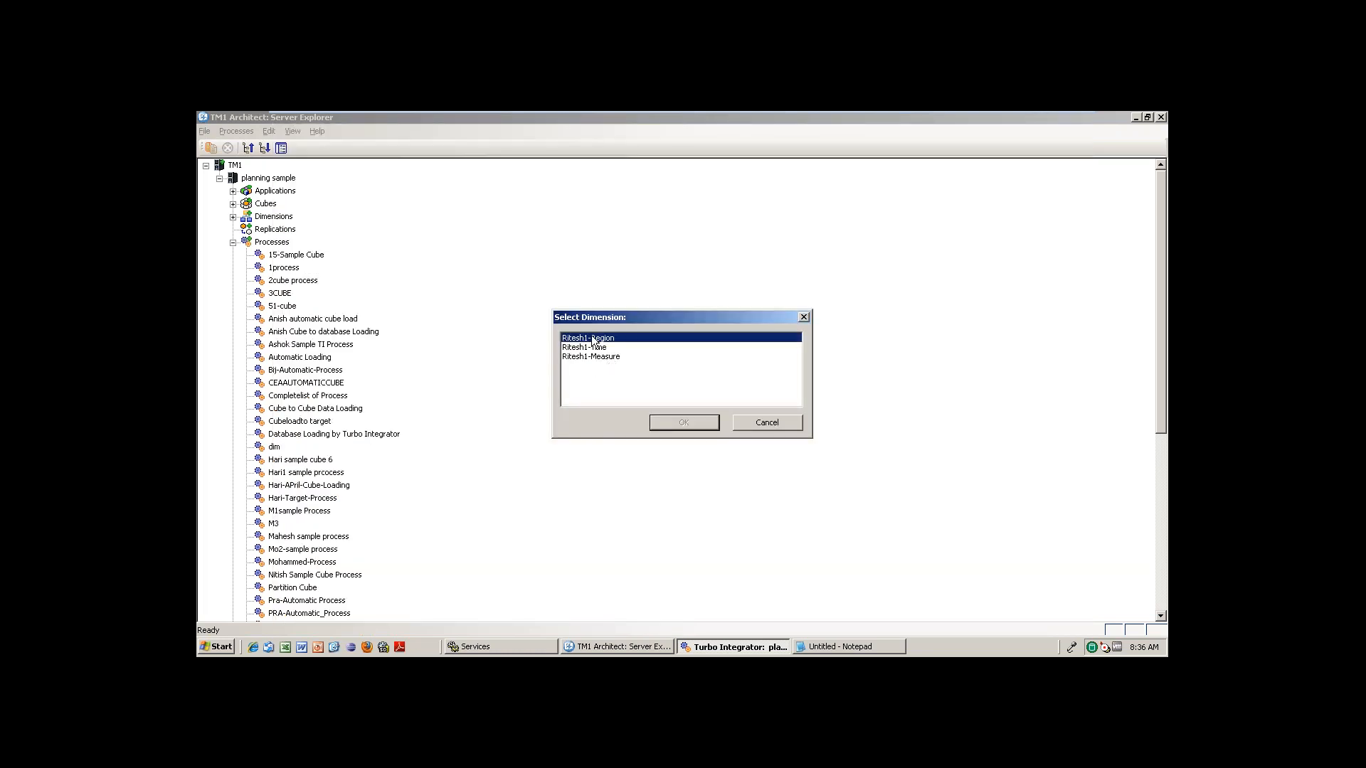
click(683, 422)
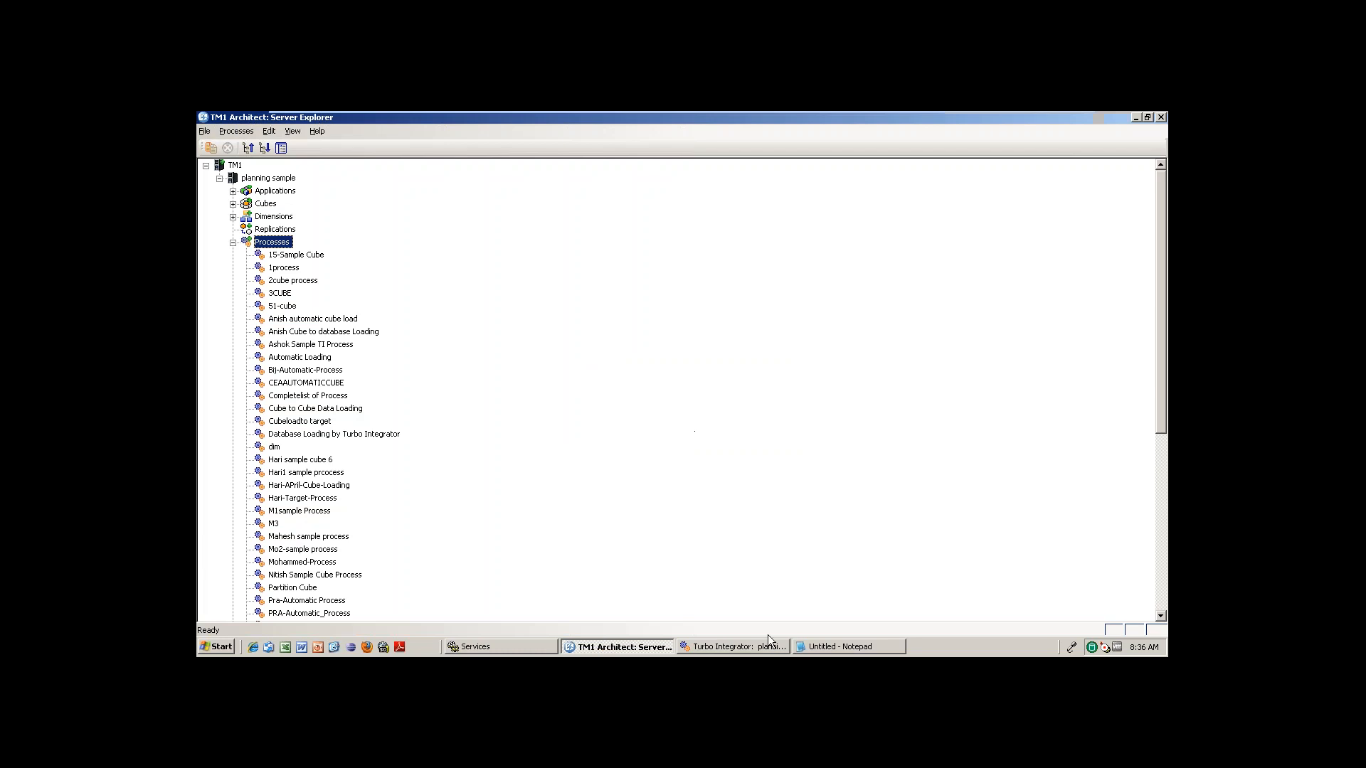
click(736, 646)
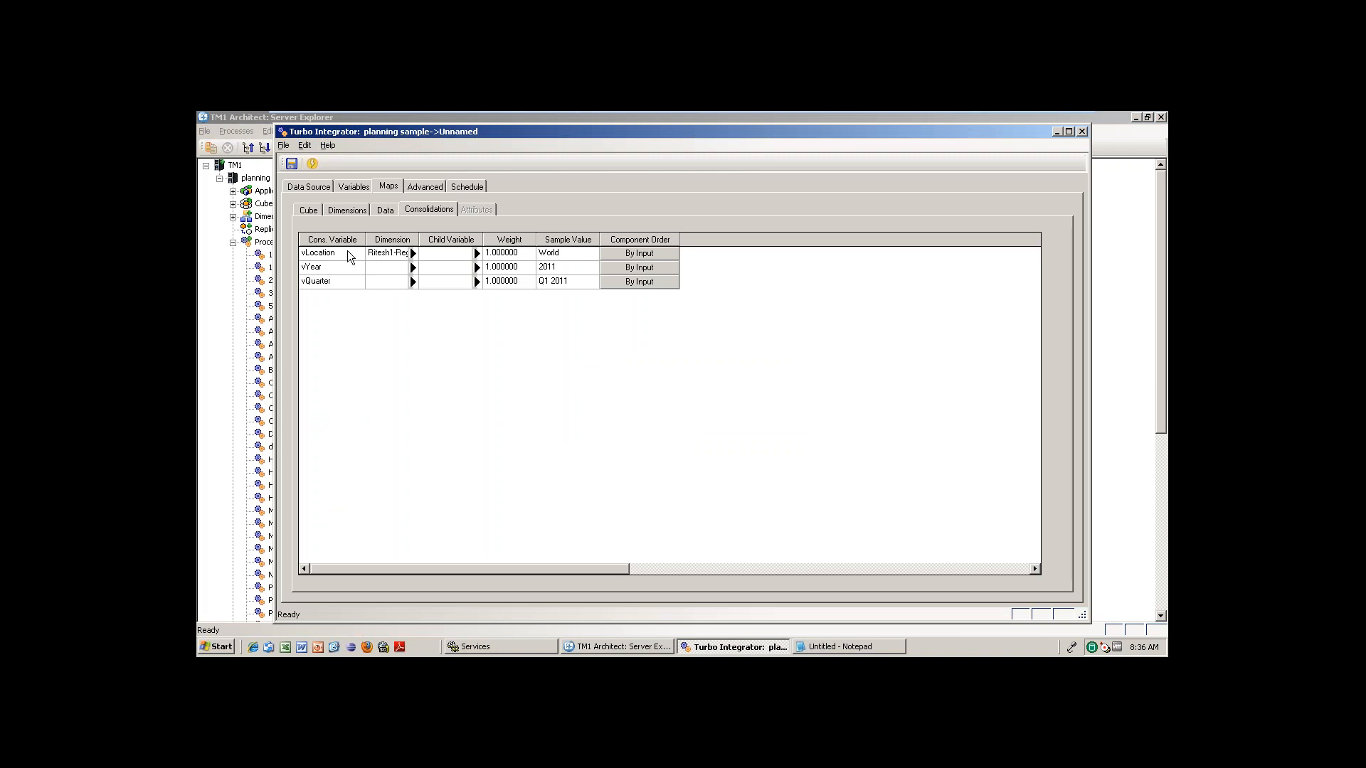
click(477, 254)
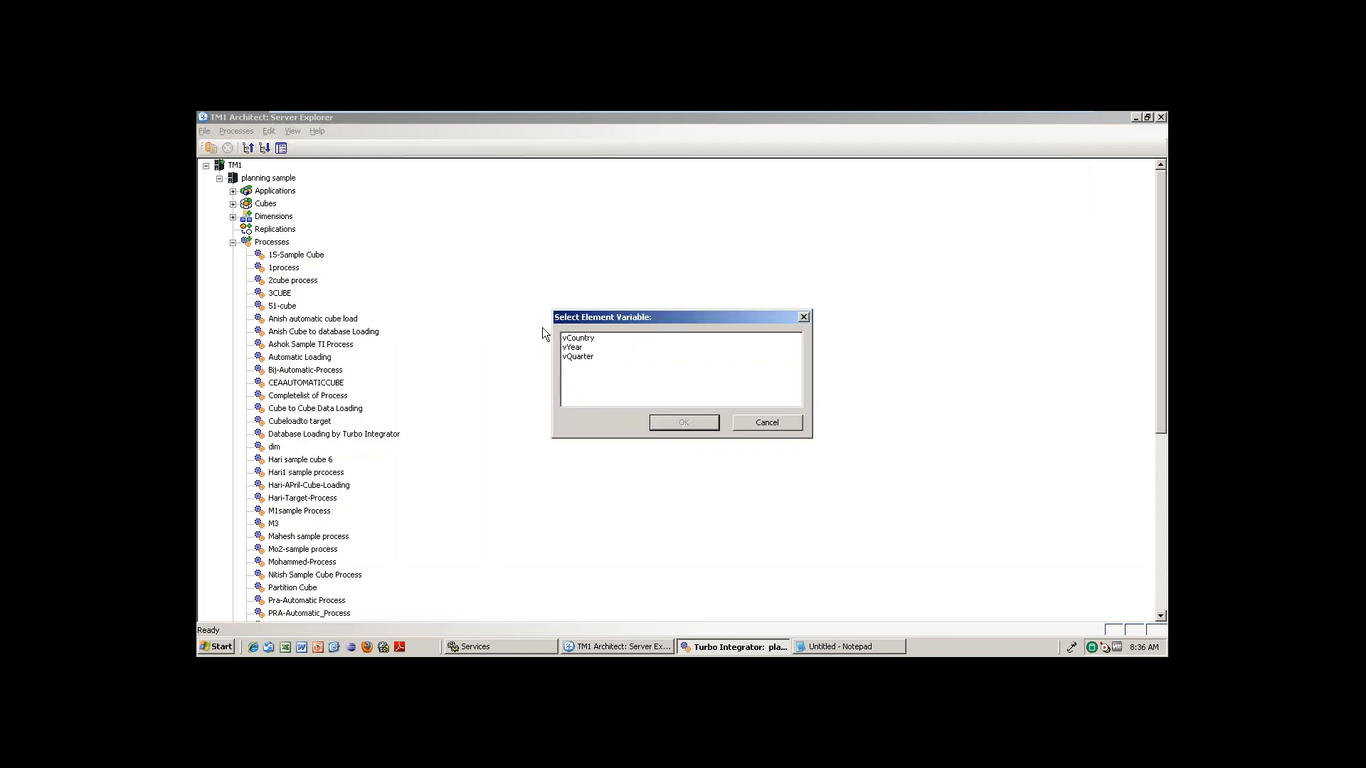
click(569, 337)
click(683, 424)
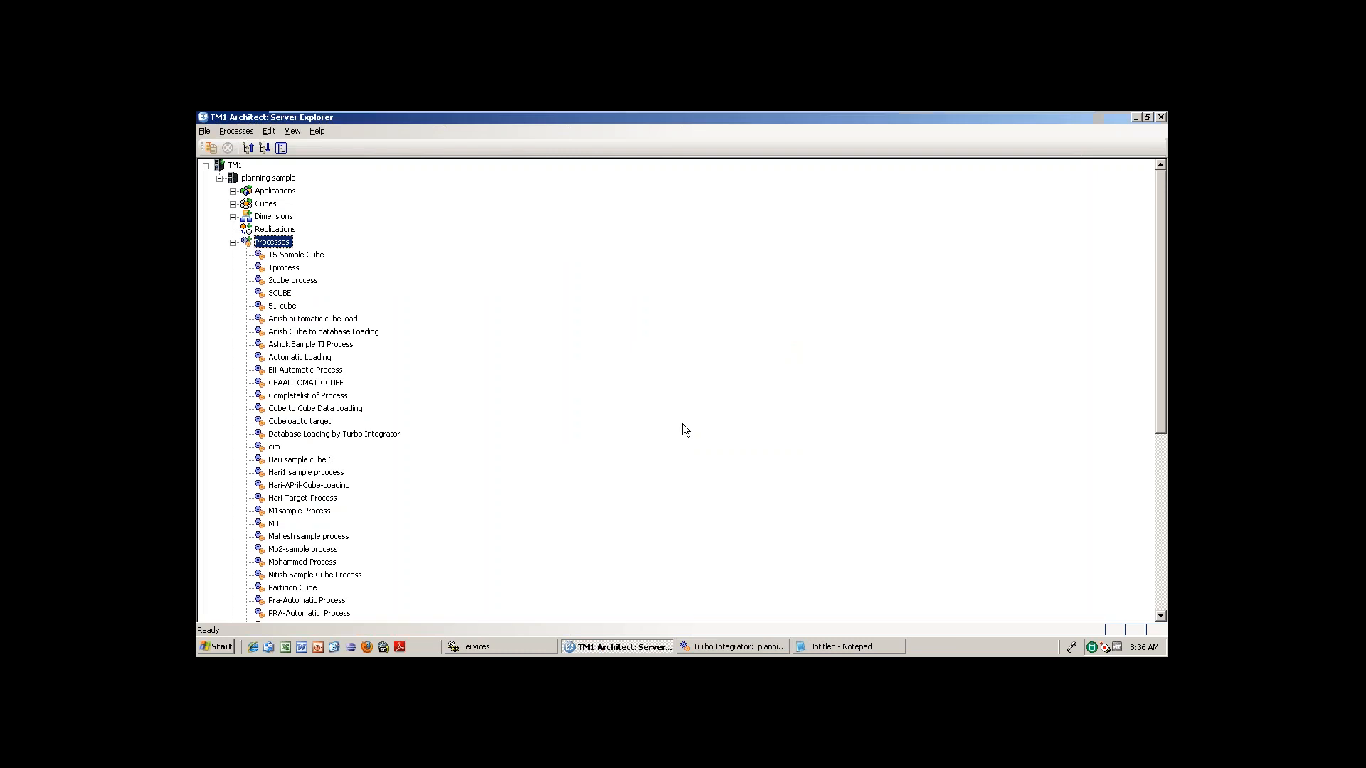
click(728, 647)
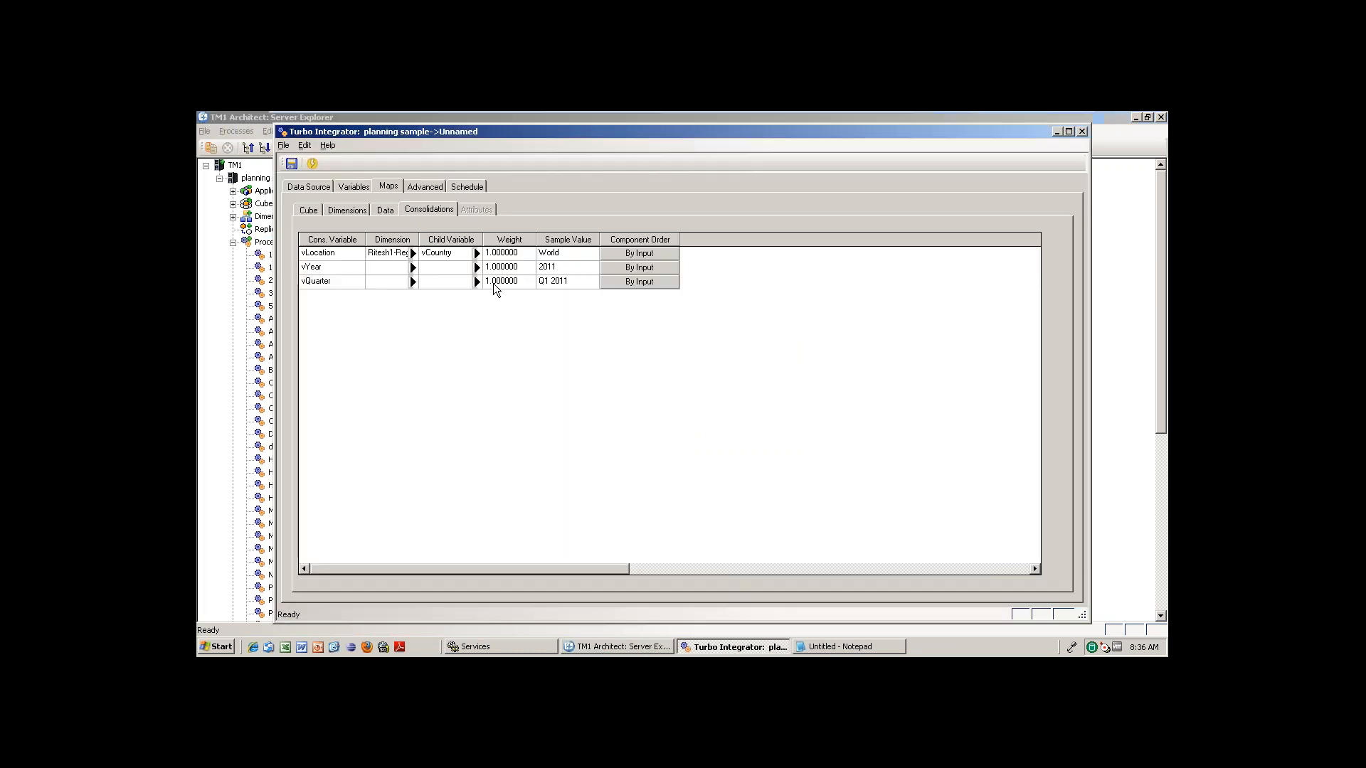
Give vYear the Time dimension with vQuarter as its child variable
click(356, 211)
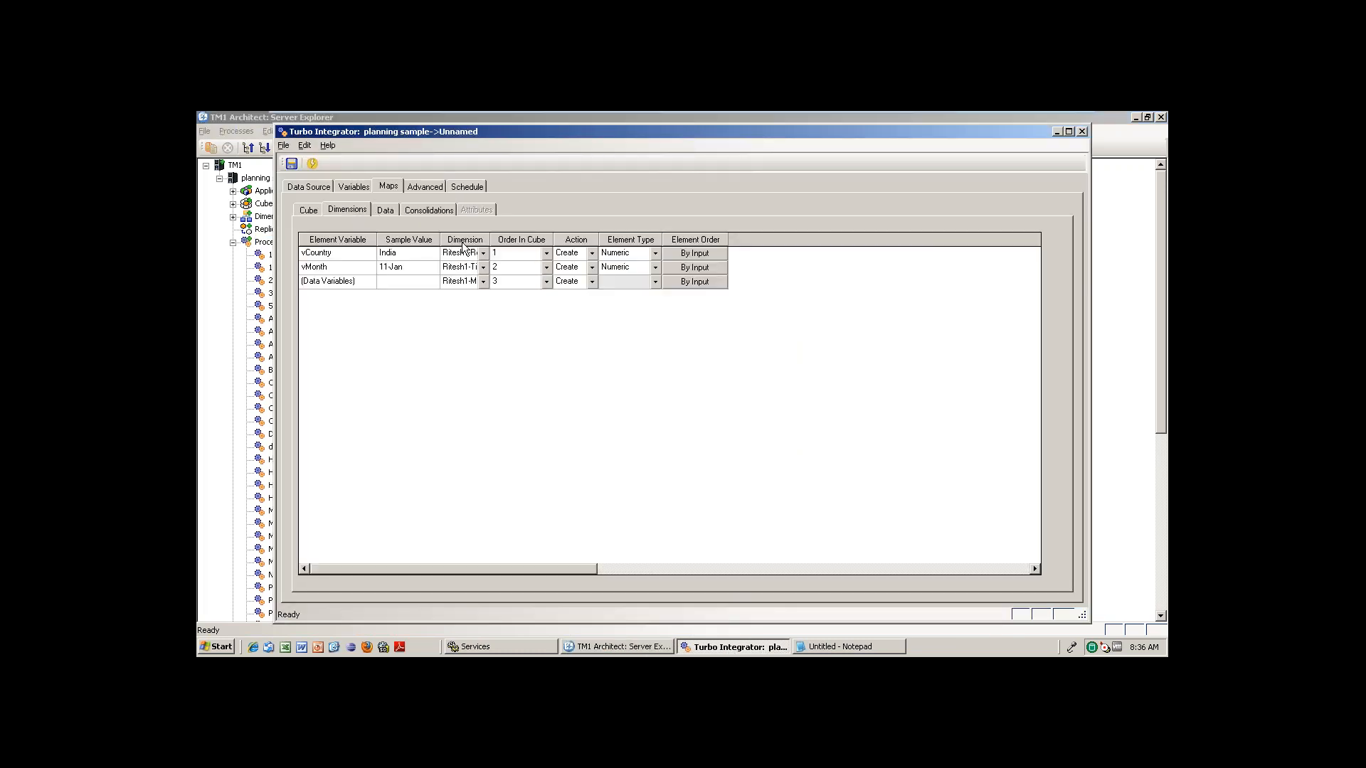
click(392, 211)
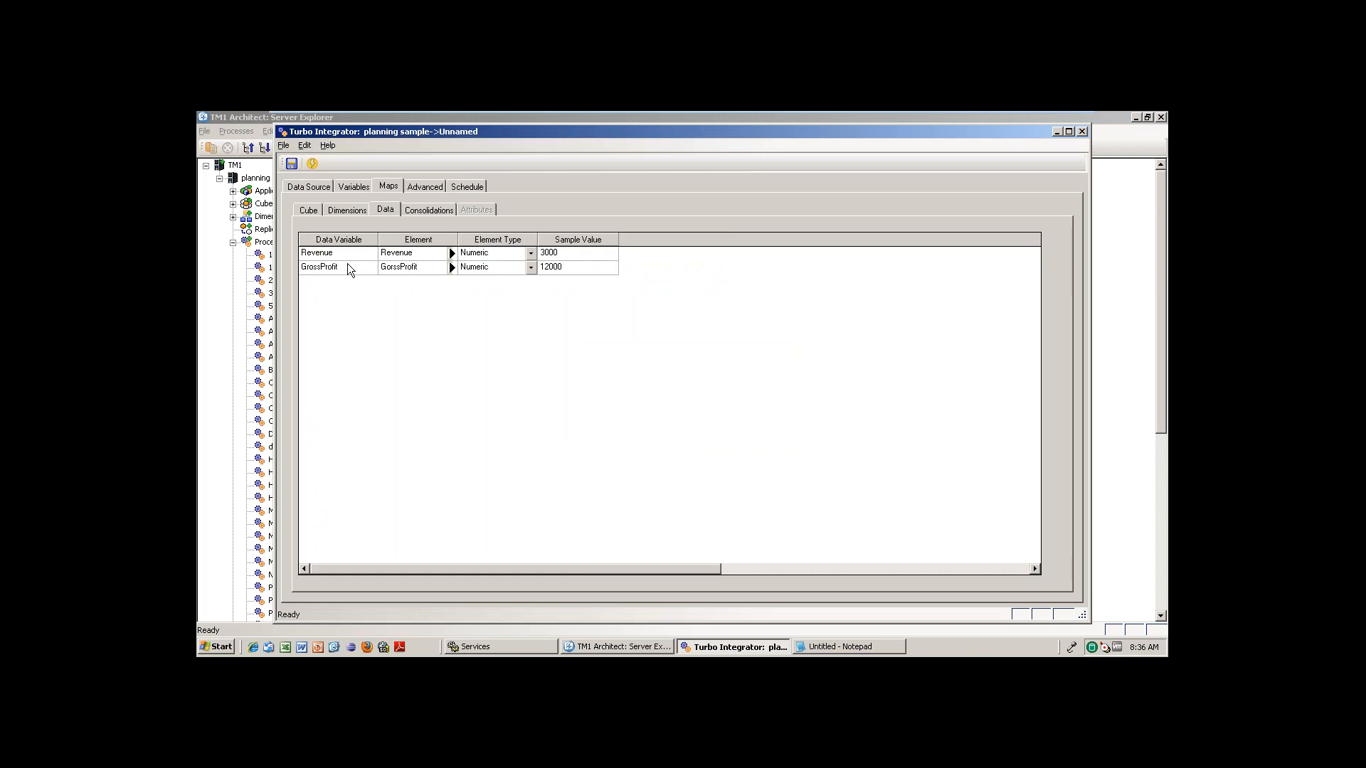
click(424, 212)
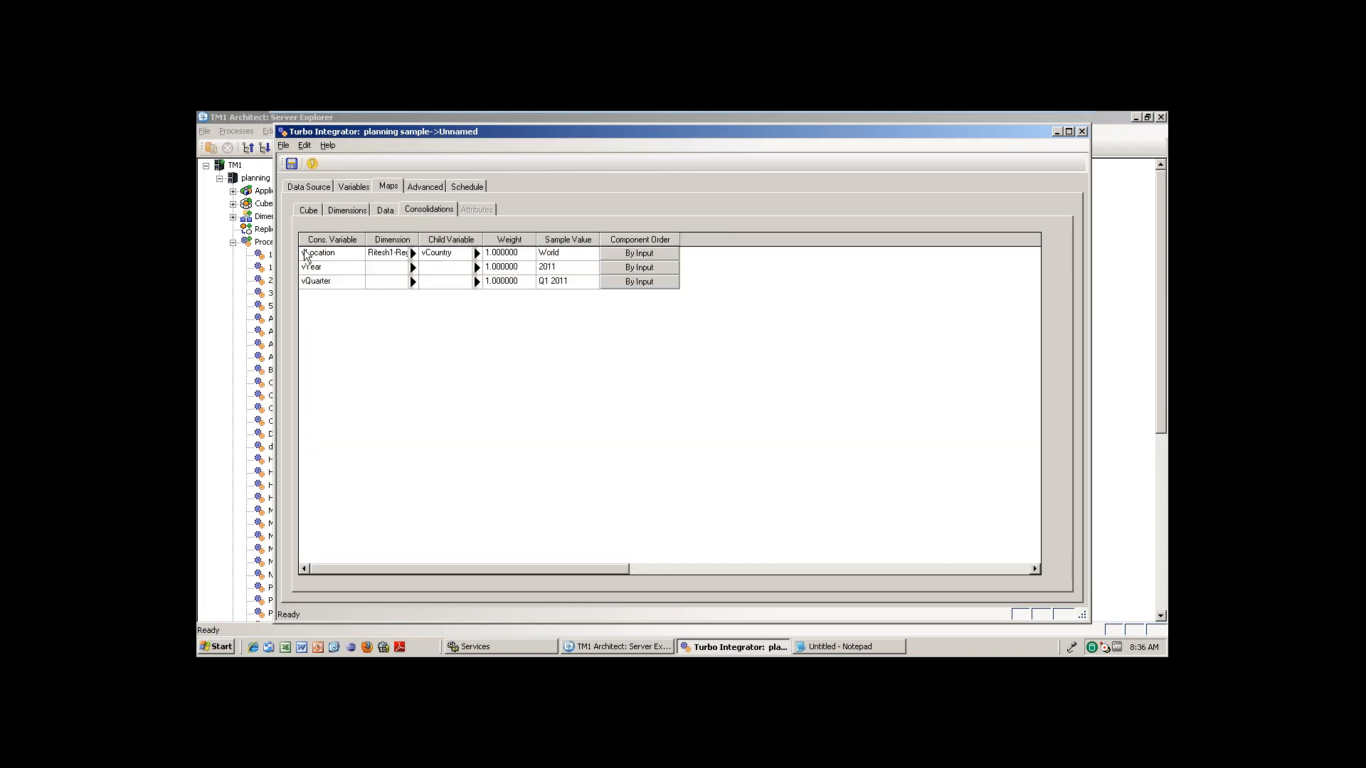
click(413, 268)
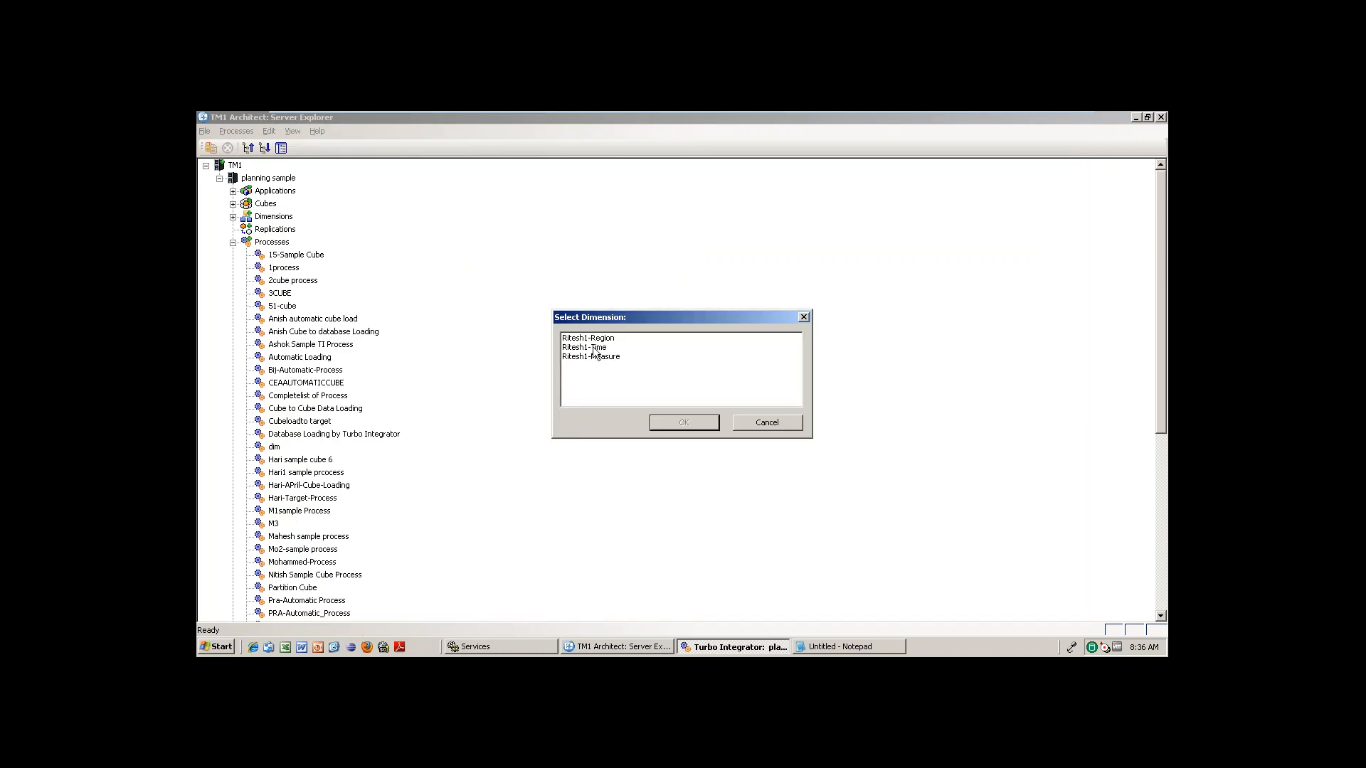
click(594, 347)
click(681, 422)
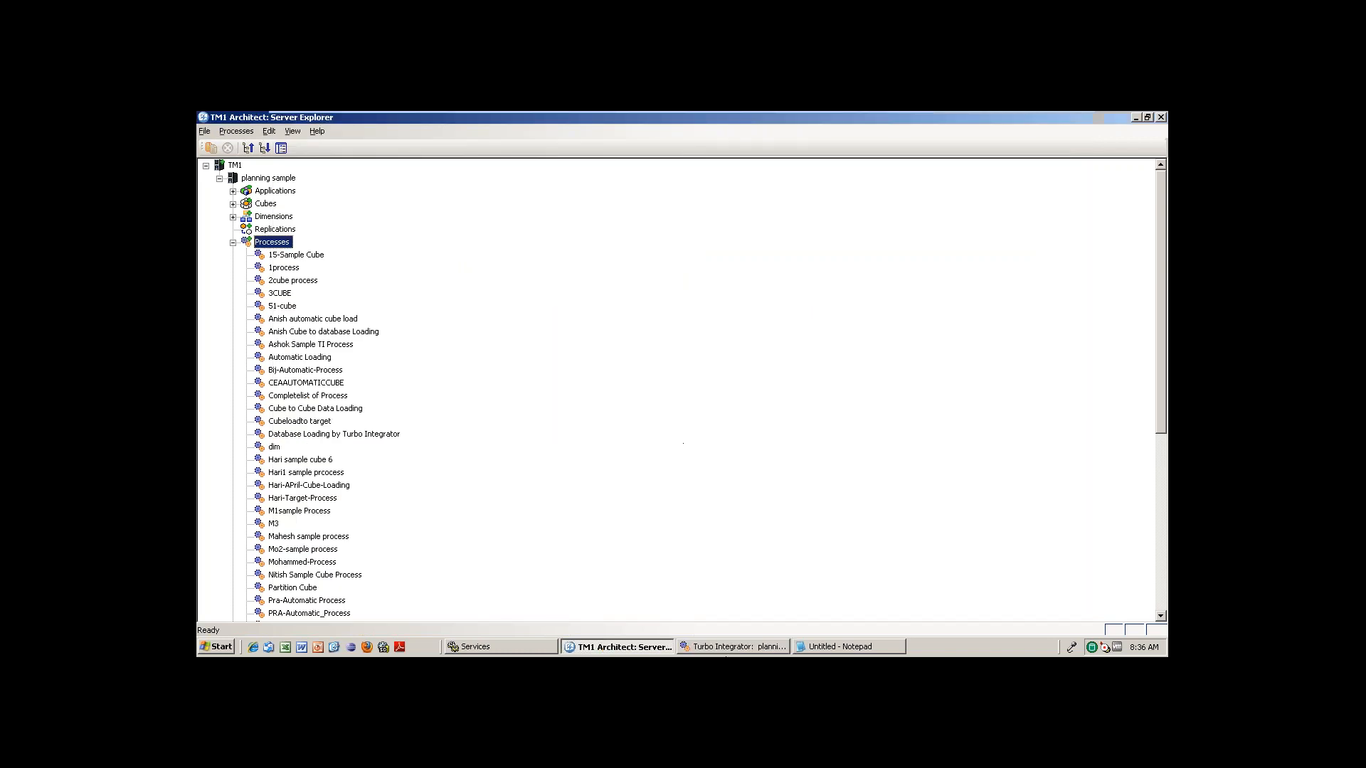
click(731, 649)
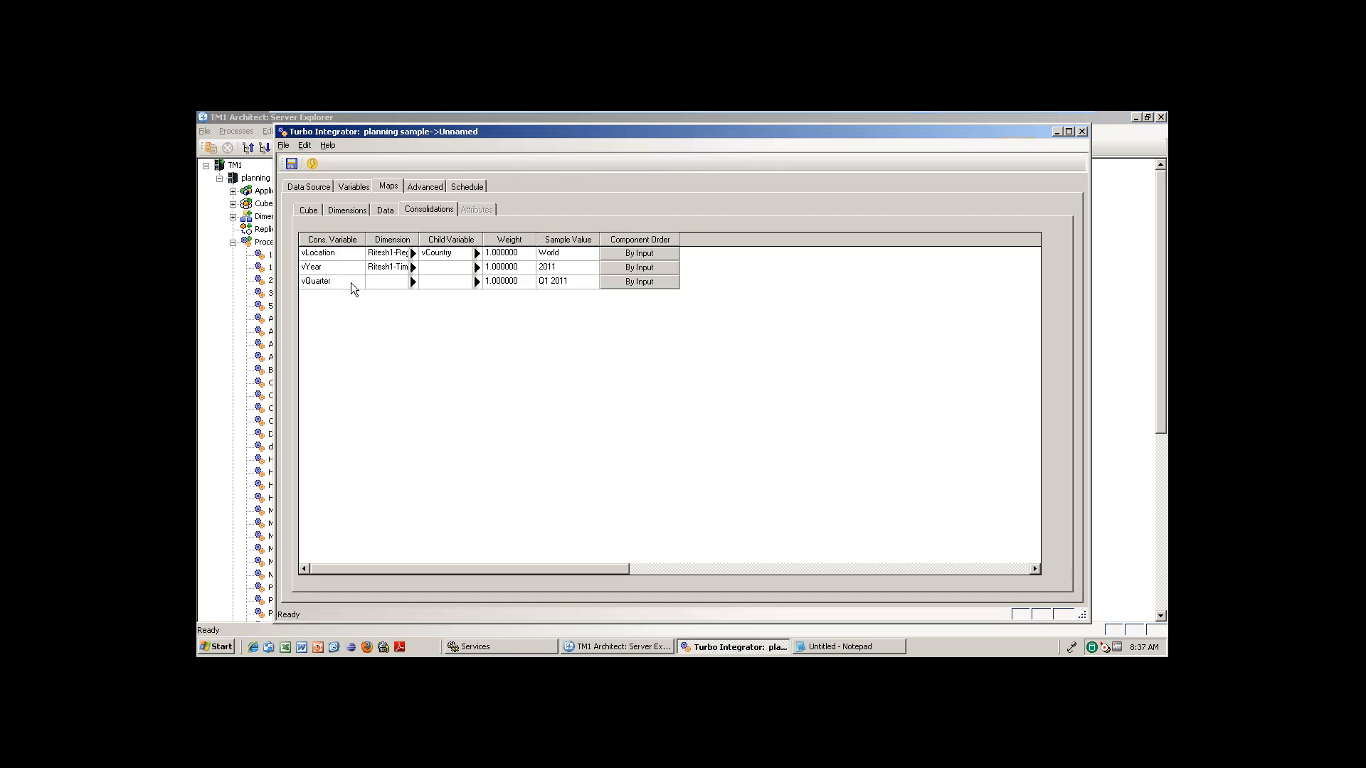
click(476, 267)
click(590, 358)
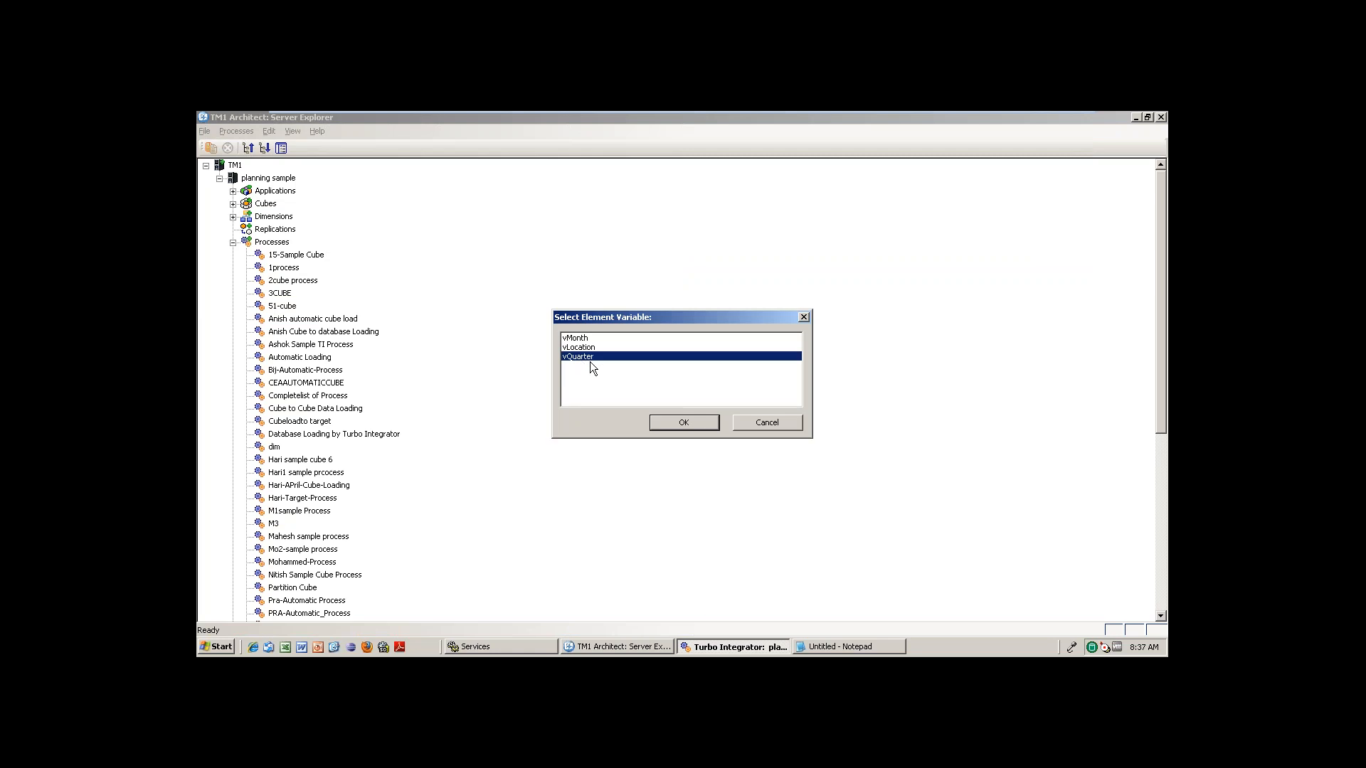
click(680, 423)
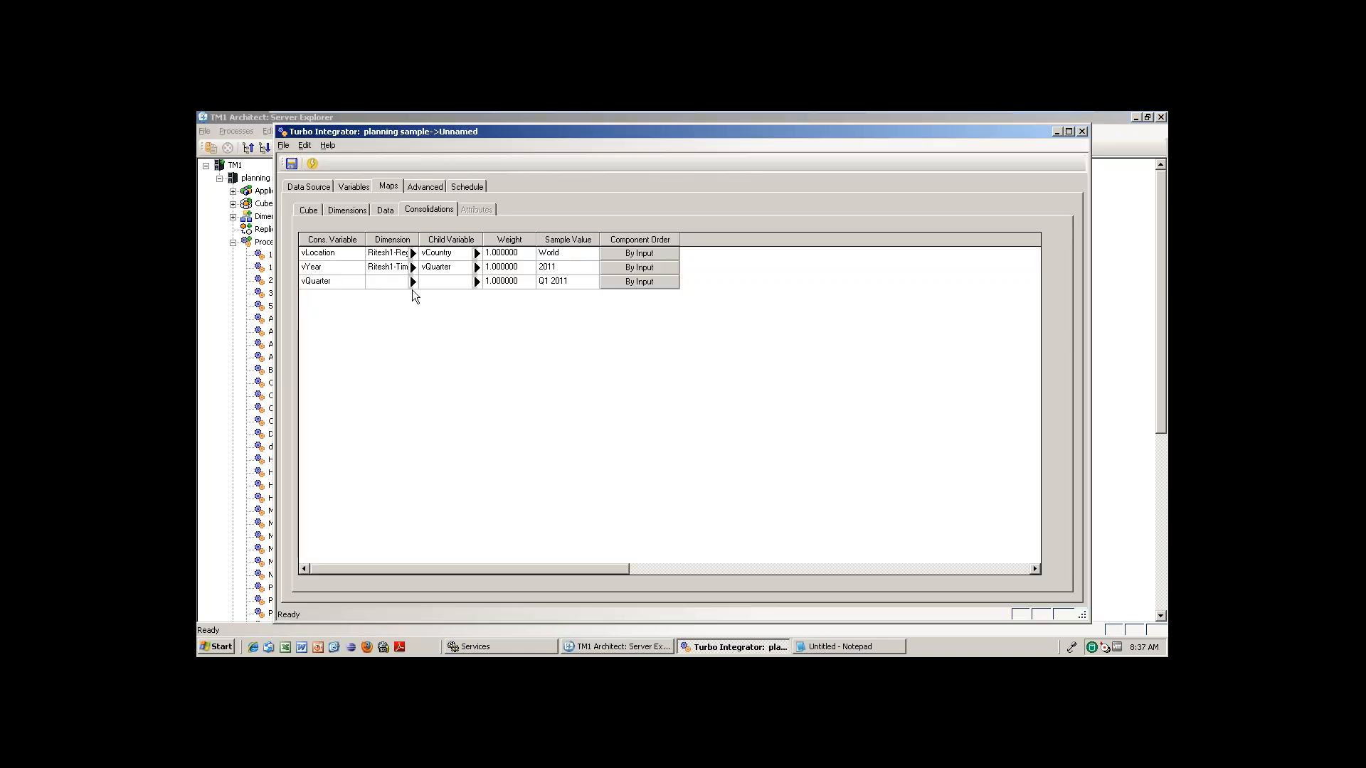
Give vQuarter the Time dimension with vMonth as its child variable
click(412, 285)
click(592, 348)
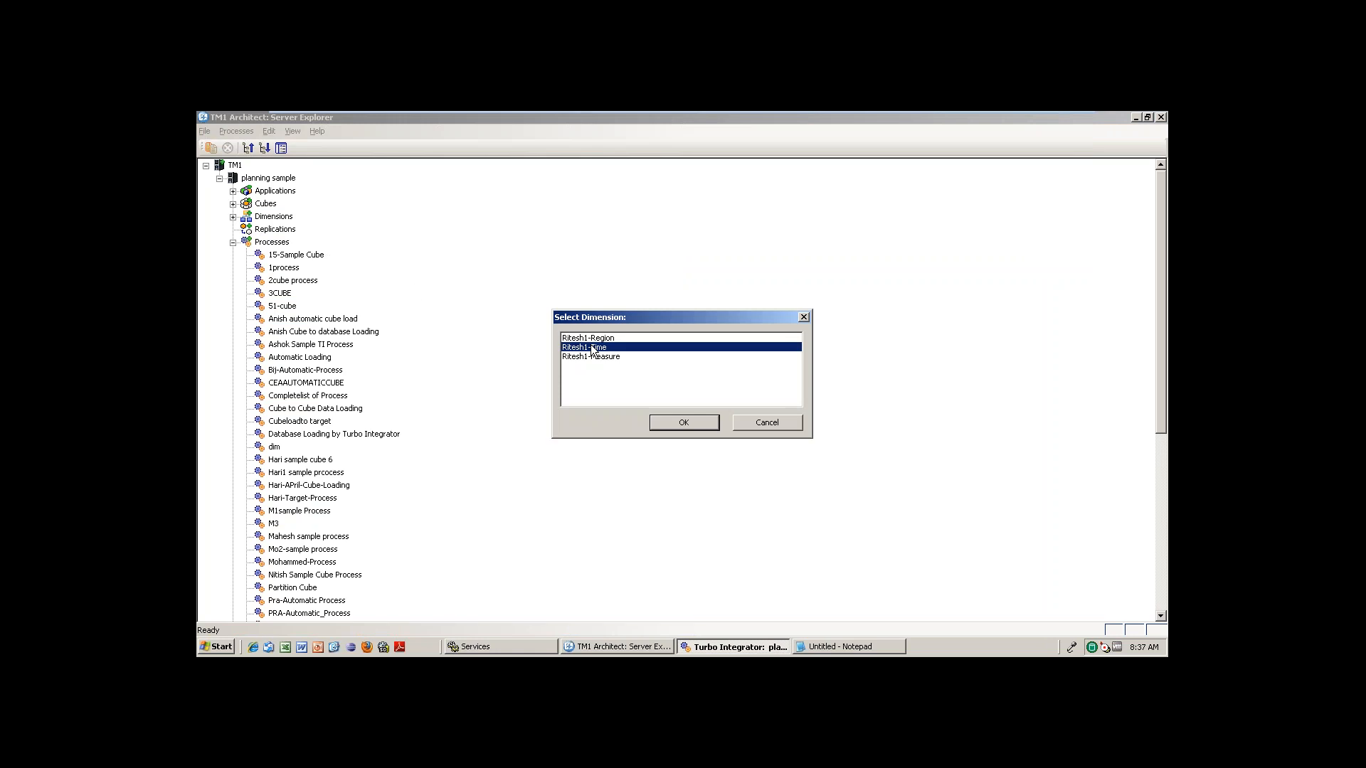
click(681, 425)
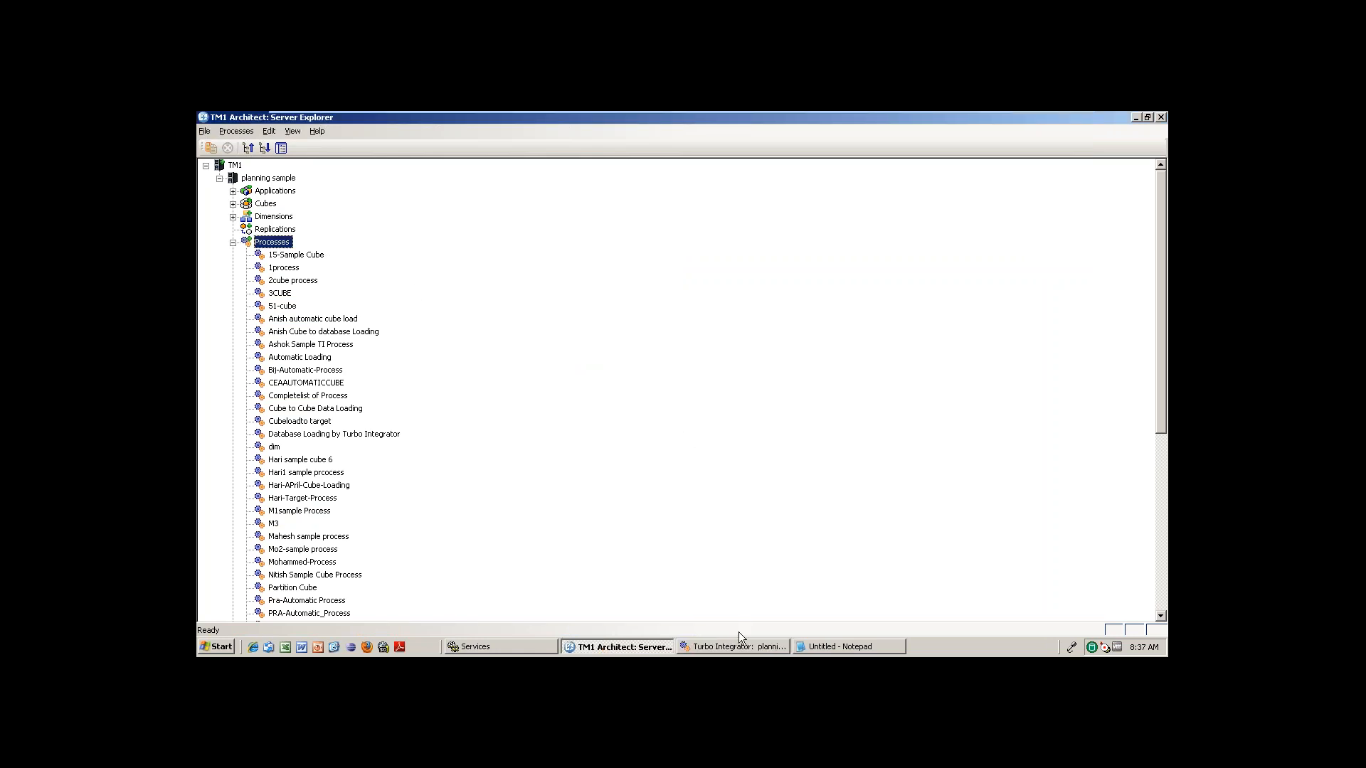
click(733, 647)
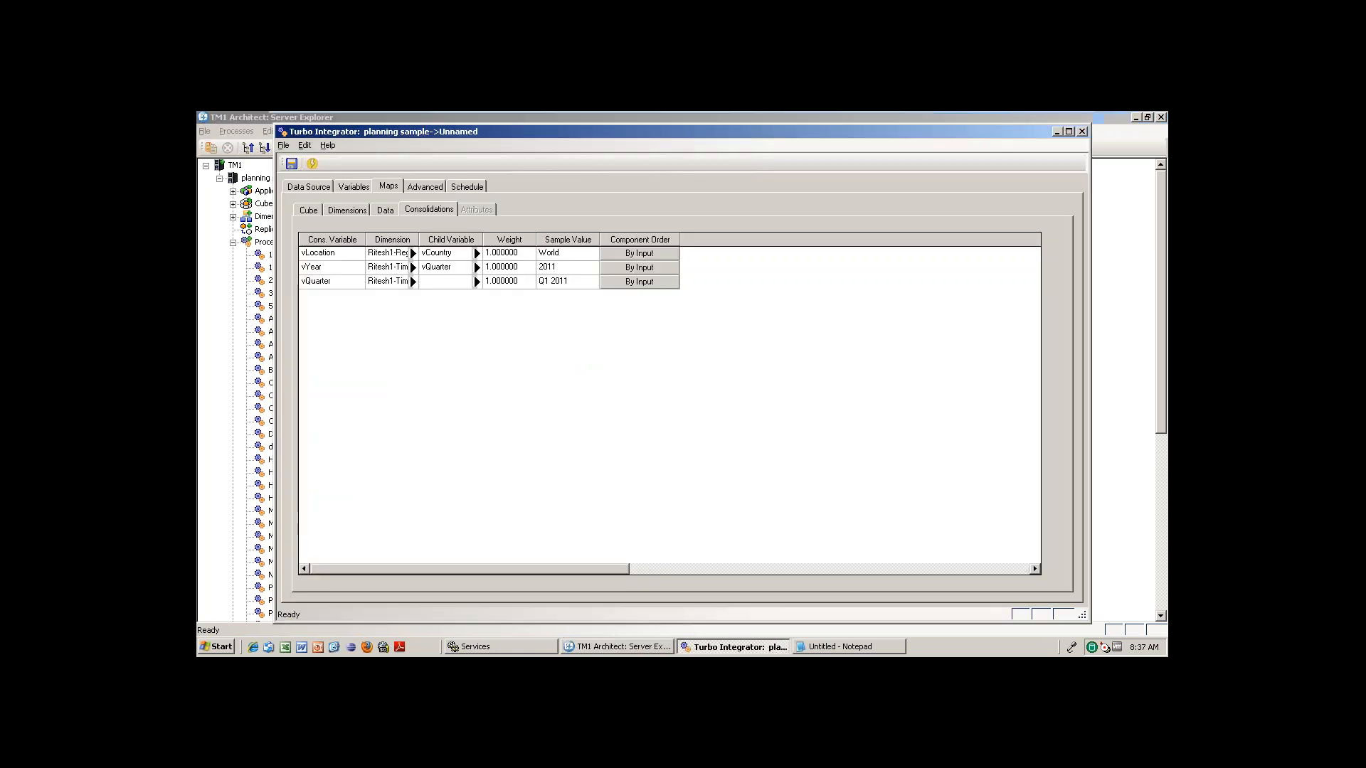
click(476, 281)
click(580, 339)
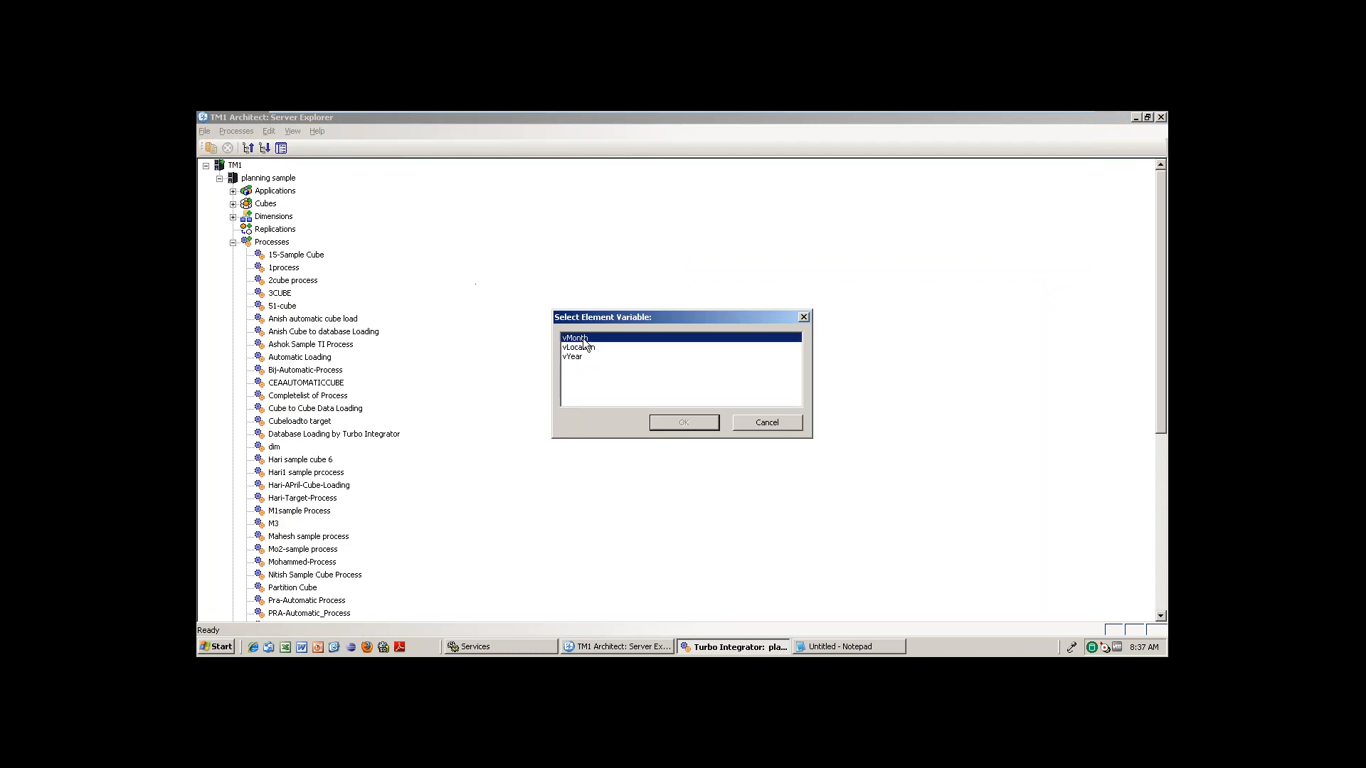
click(683, 424)
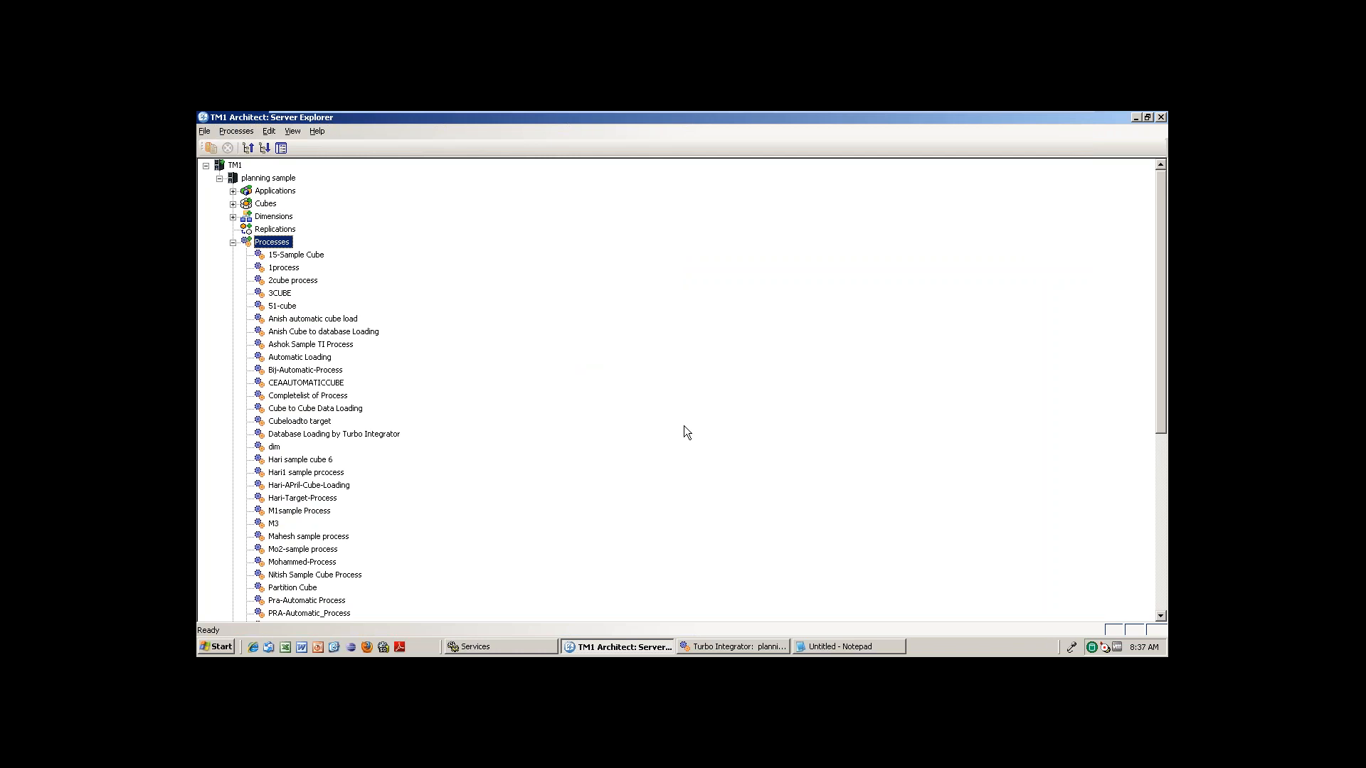
click(741, 646)
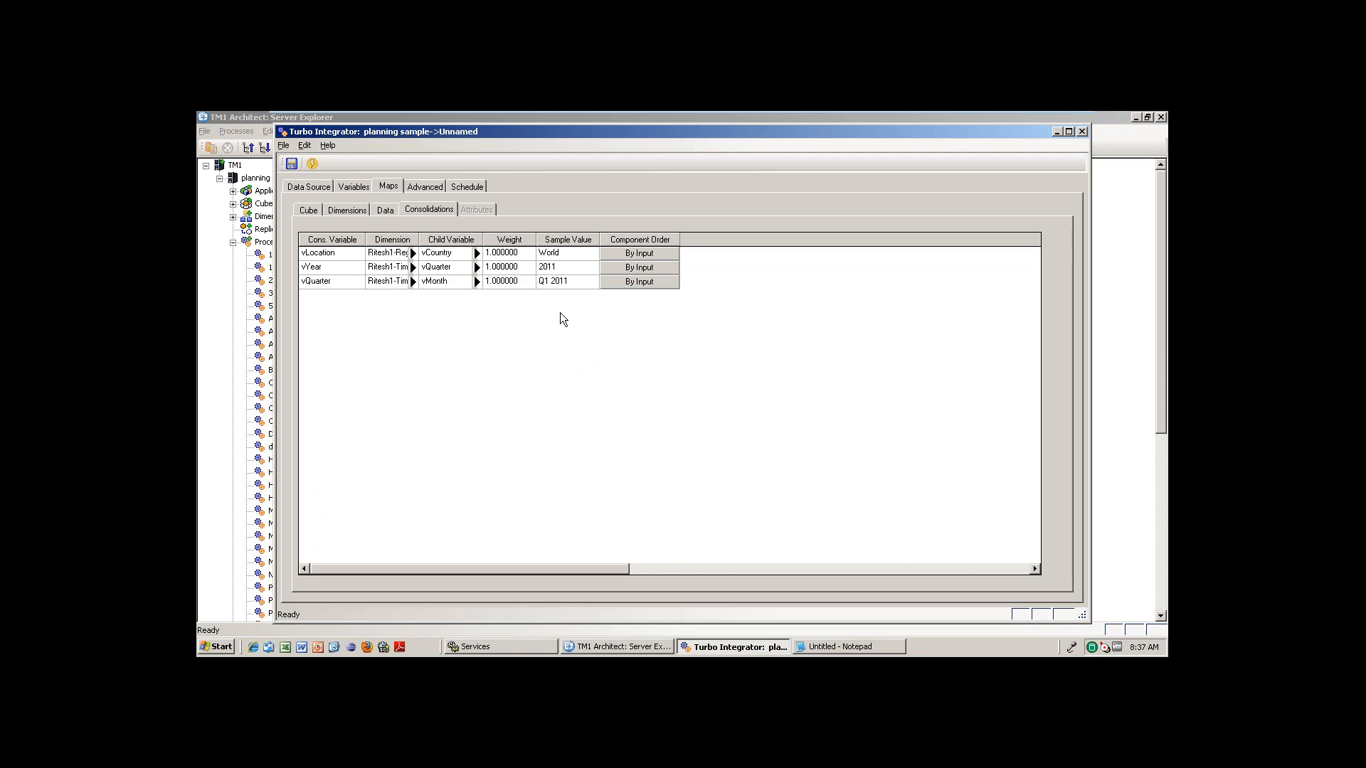
click(647, 257)
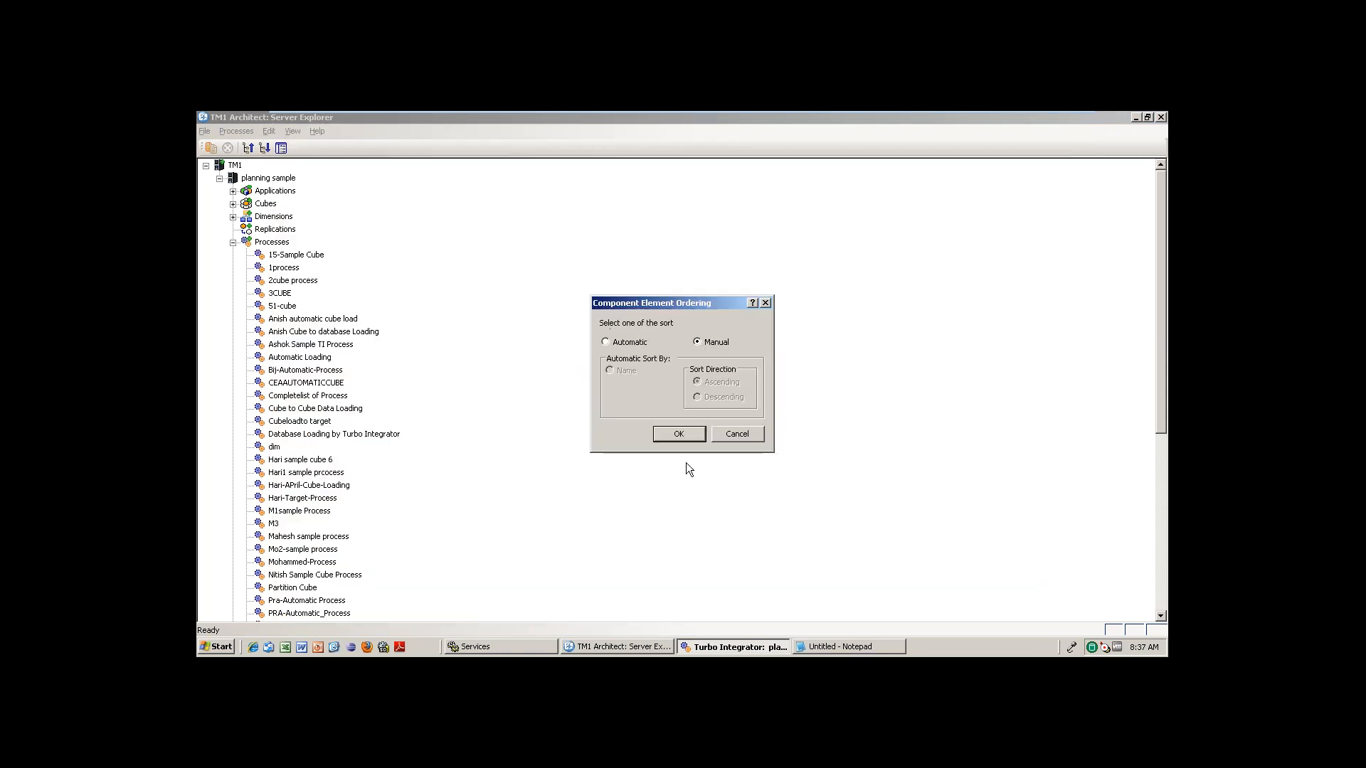
Keep manual component ordering and review the Cube, Dimensions and Data mappings
click(680, 431)
click(720, 648)
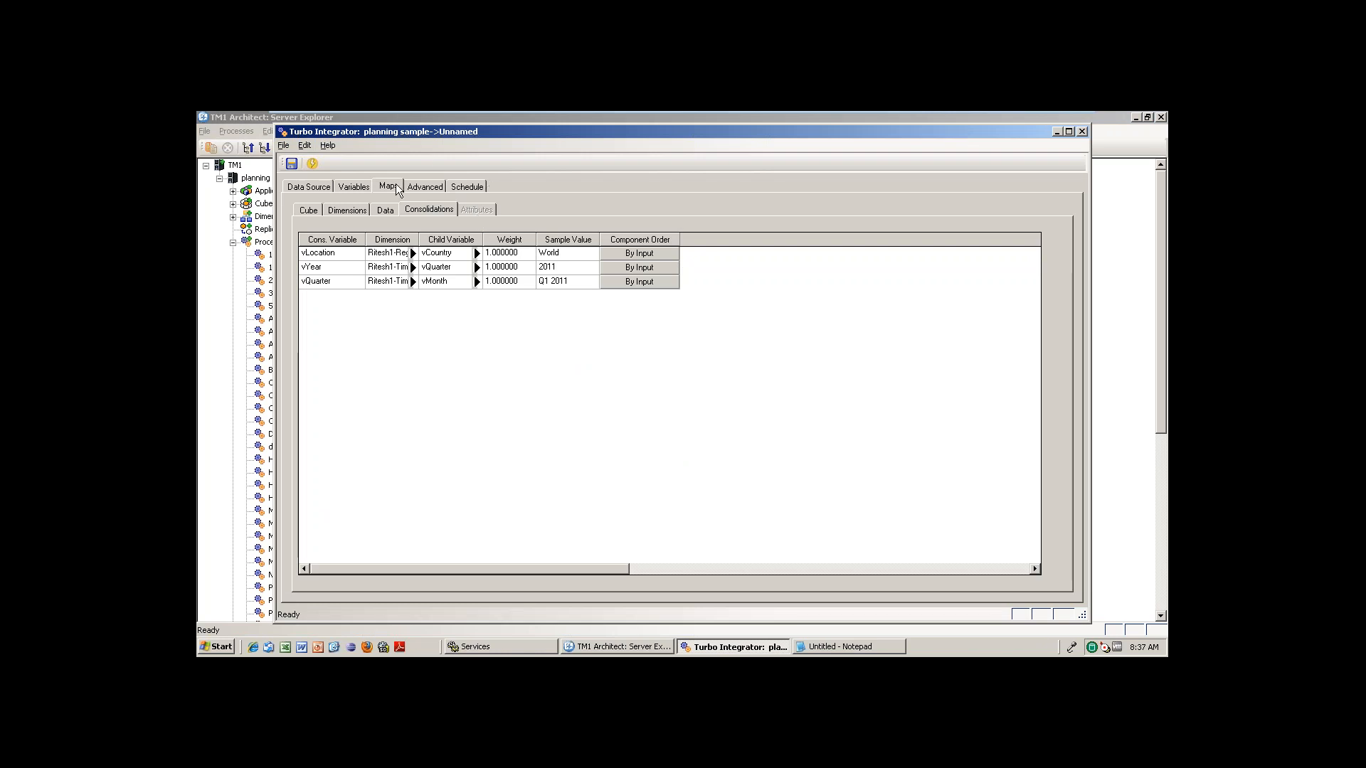
click(307, 211)
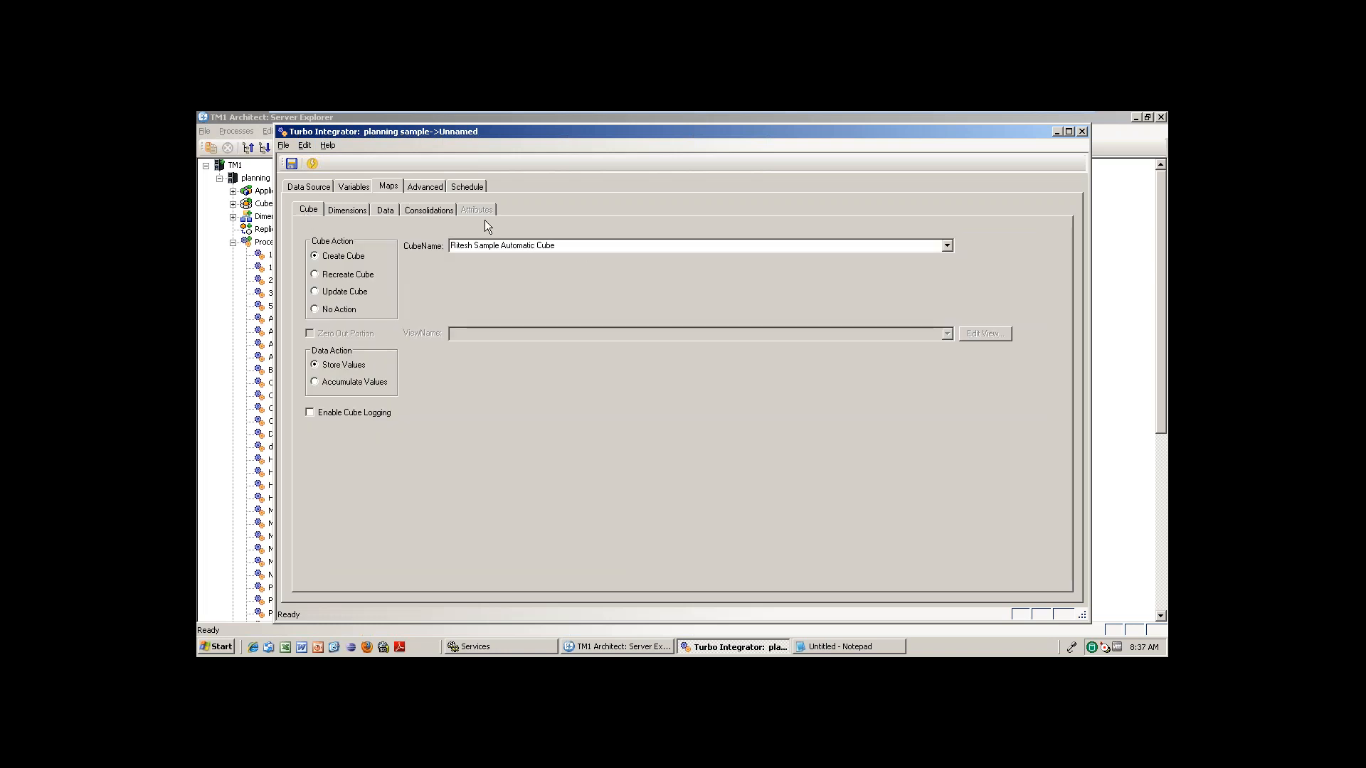
click(359, 213)
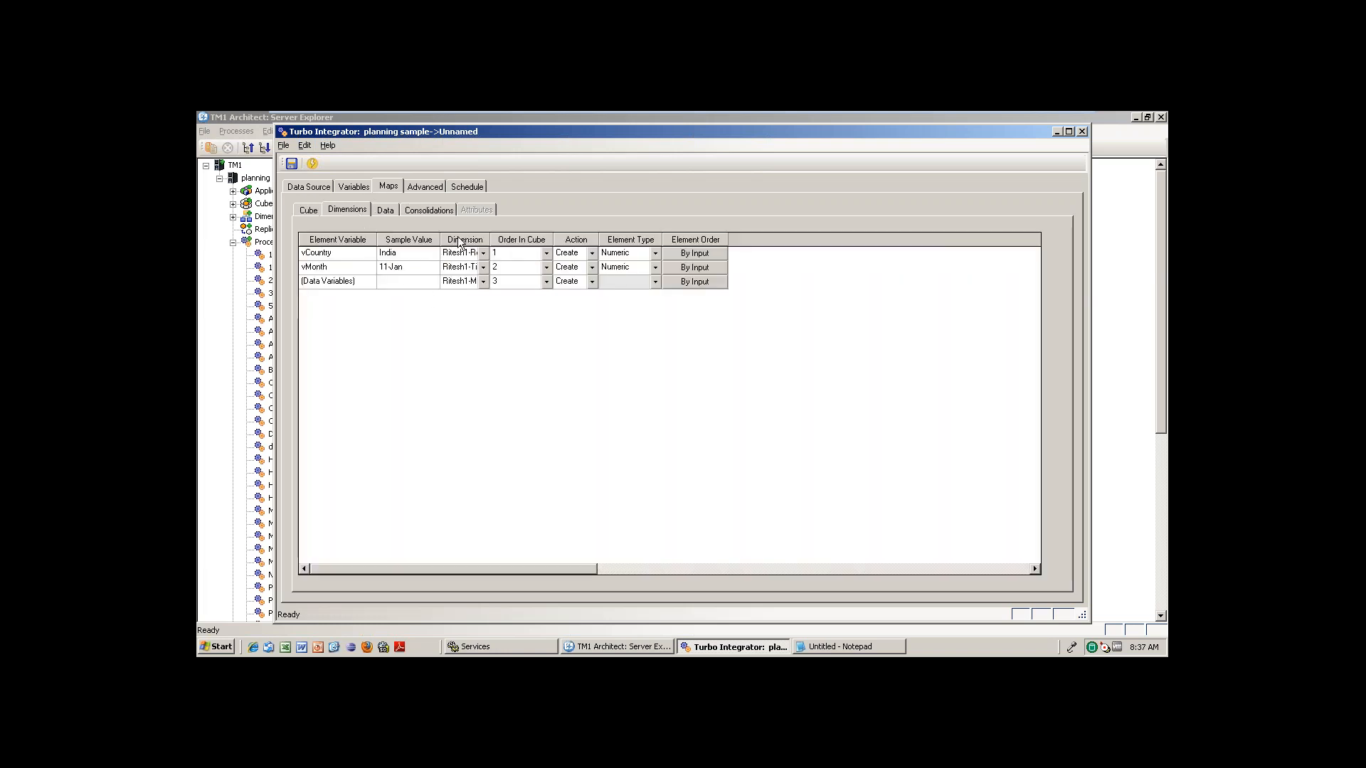
click(386, 211)
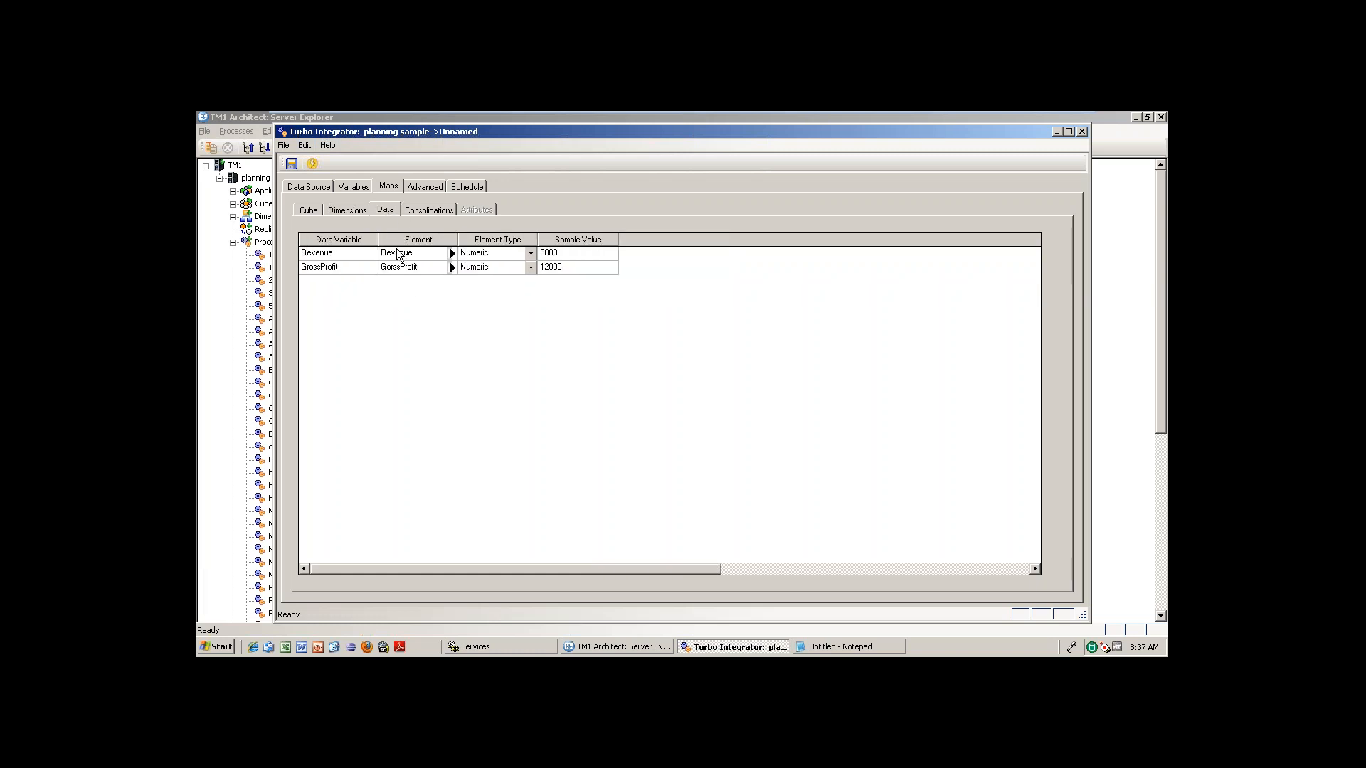
click(430, 208)
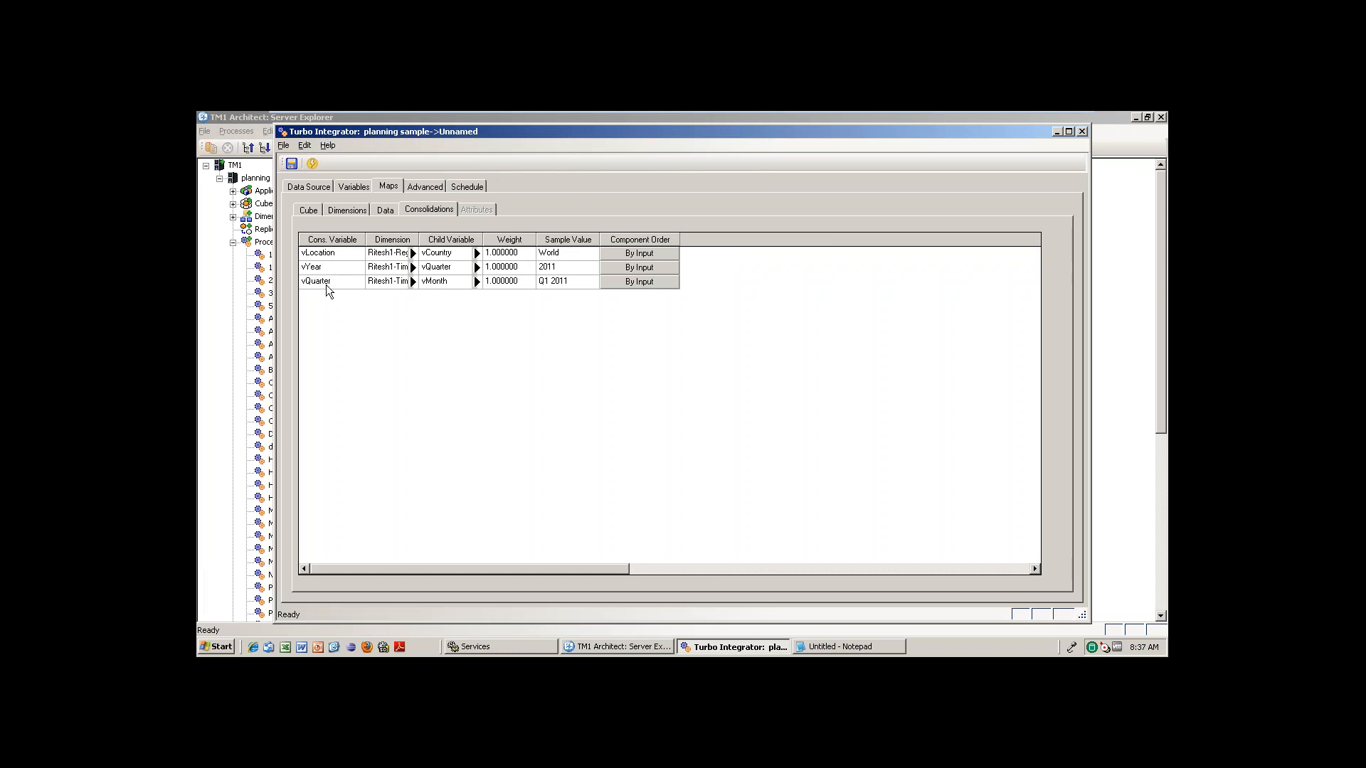
Recheck the source variables list, then show the Advanced tab's Parameters page
click(350, 187)
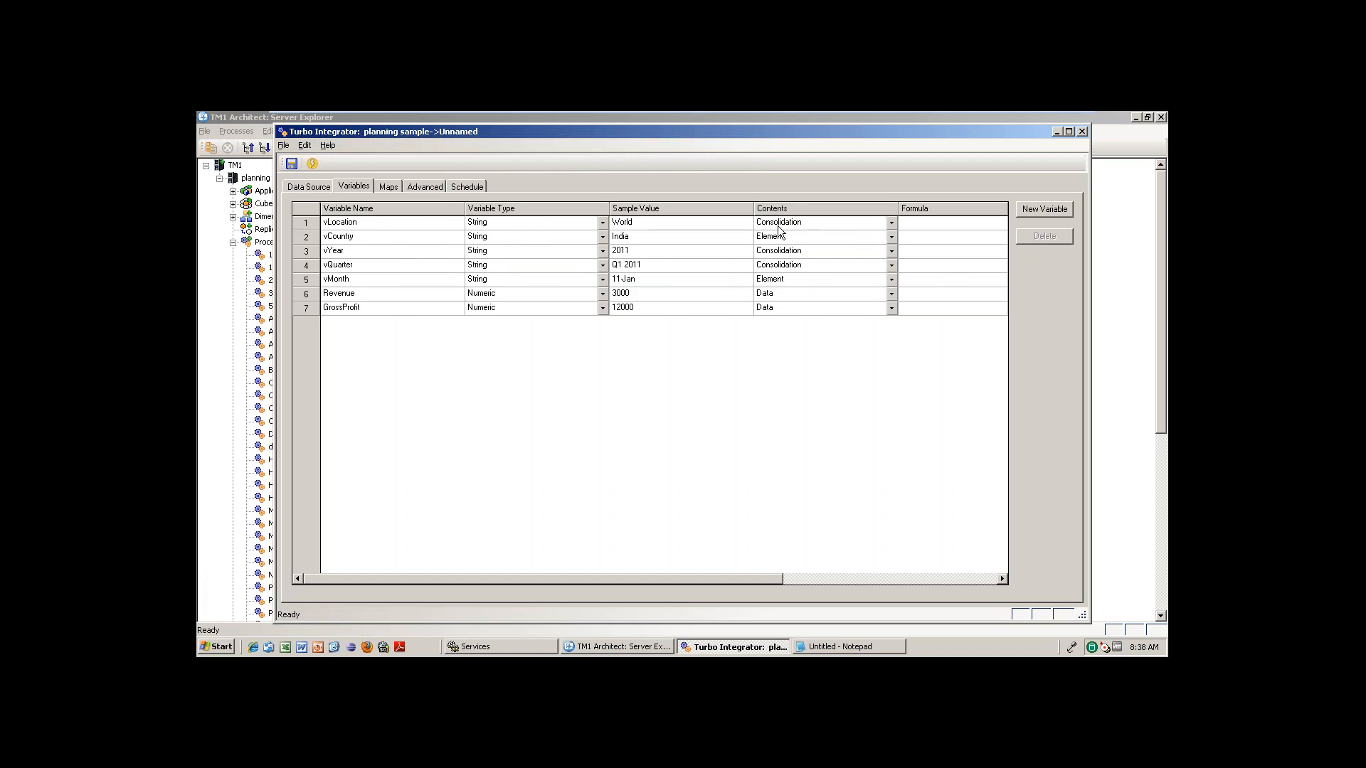
click(391, 186)
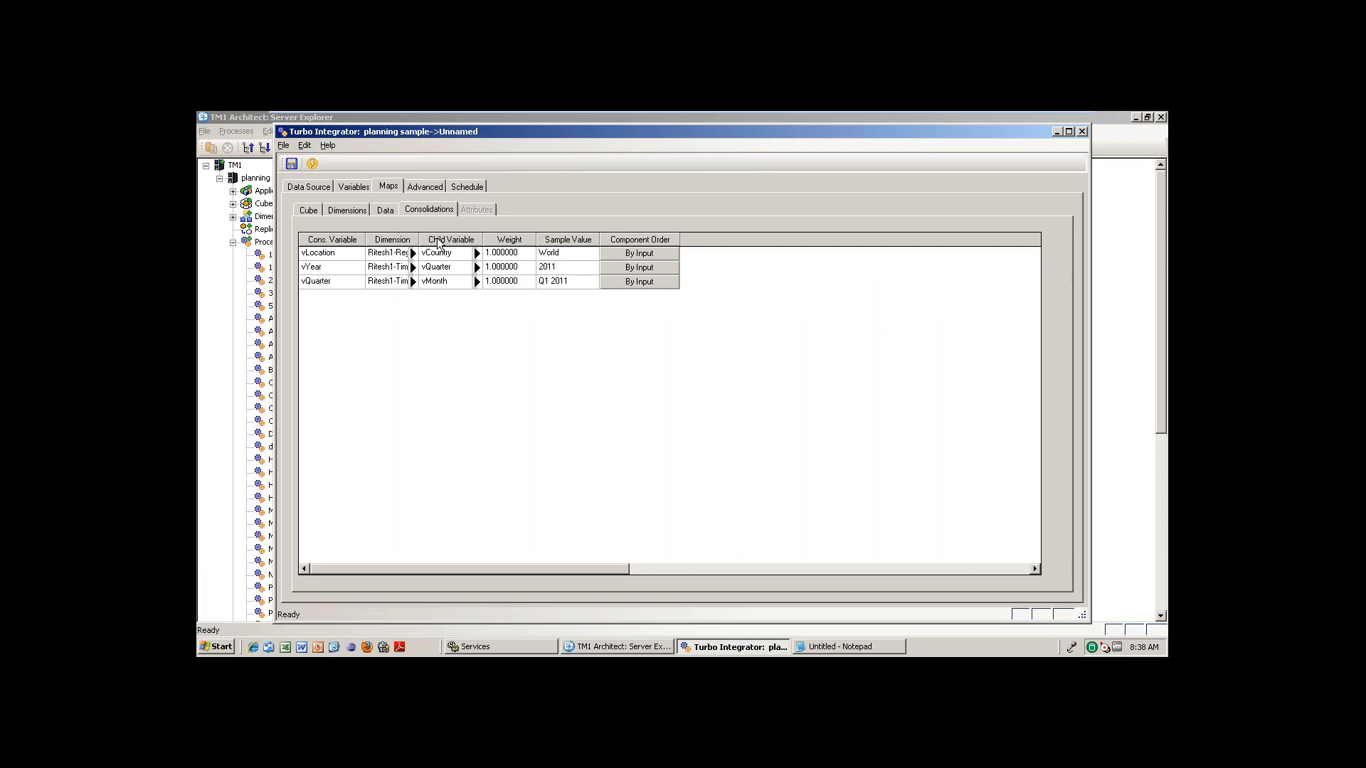
click(425, 186)
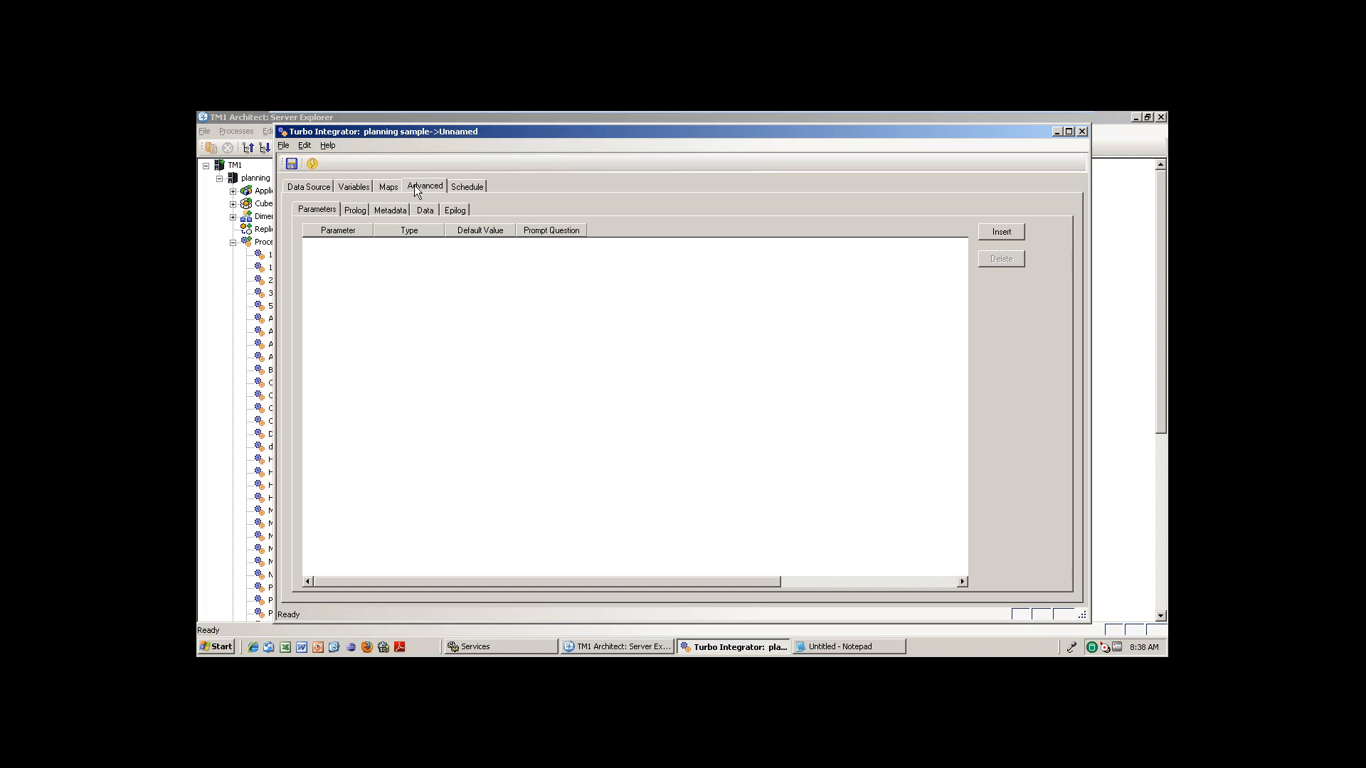
Highlight the Prolog's CubeExists/CubeDestroy check and the dimension destroy-and-create lines
click(344, 211)
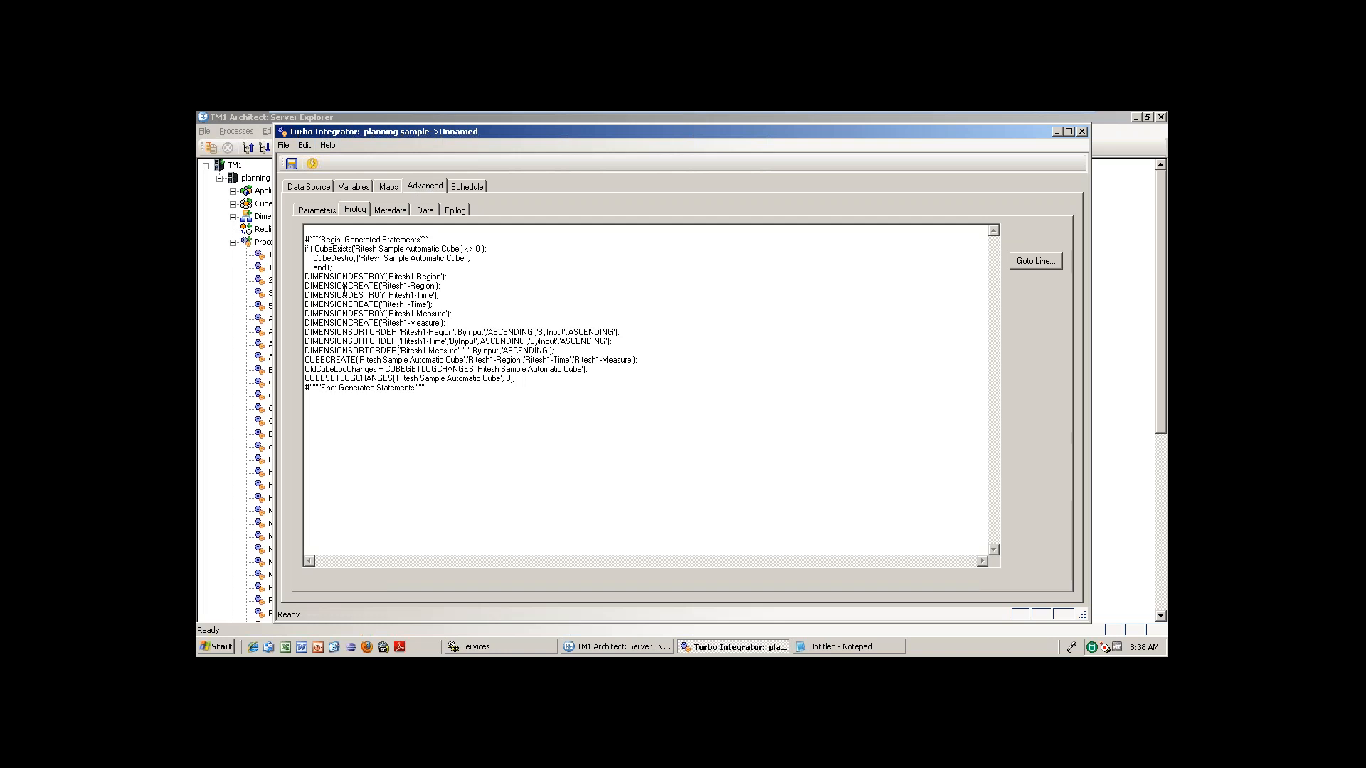
drag(336, 248, 422, 267)
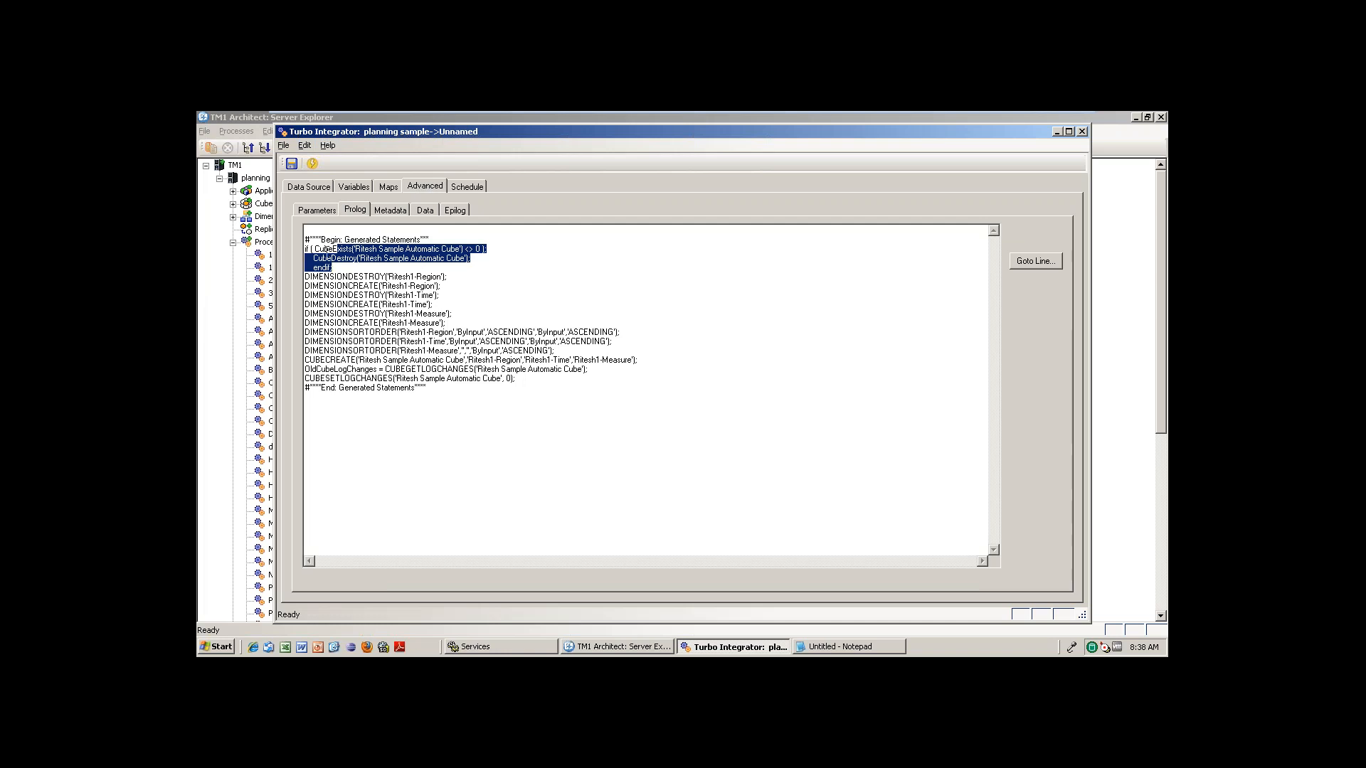
drag(315, 249, 404, 269)
click(443, 318)
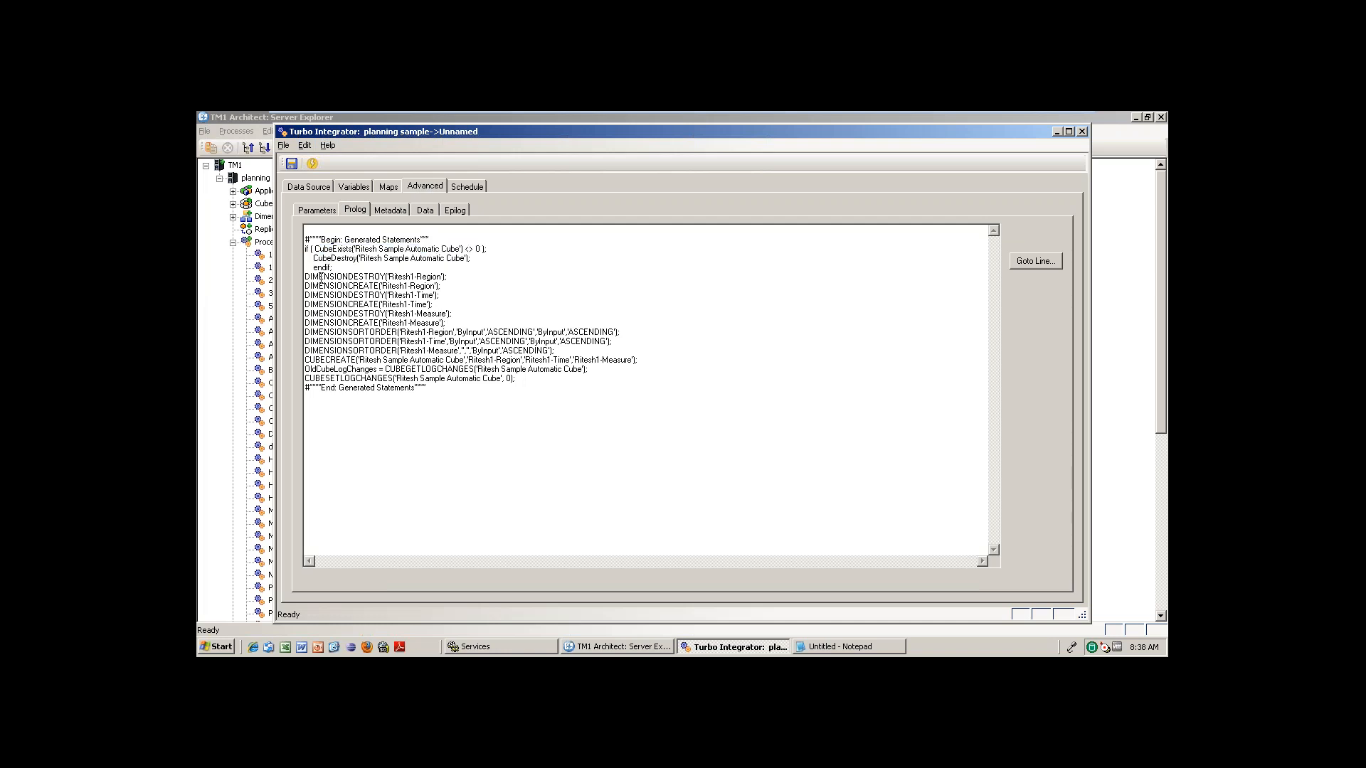
drag(313, 278, 486, 387)
click(459, 388)
click(391, 210)
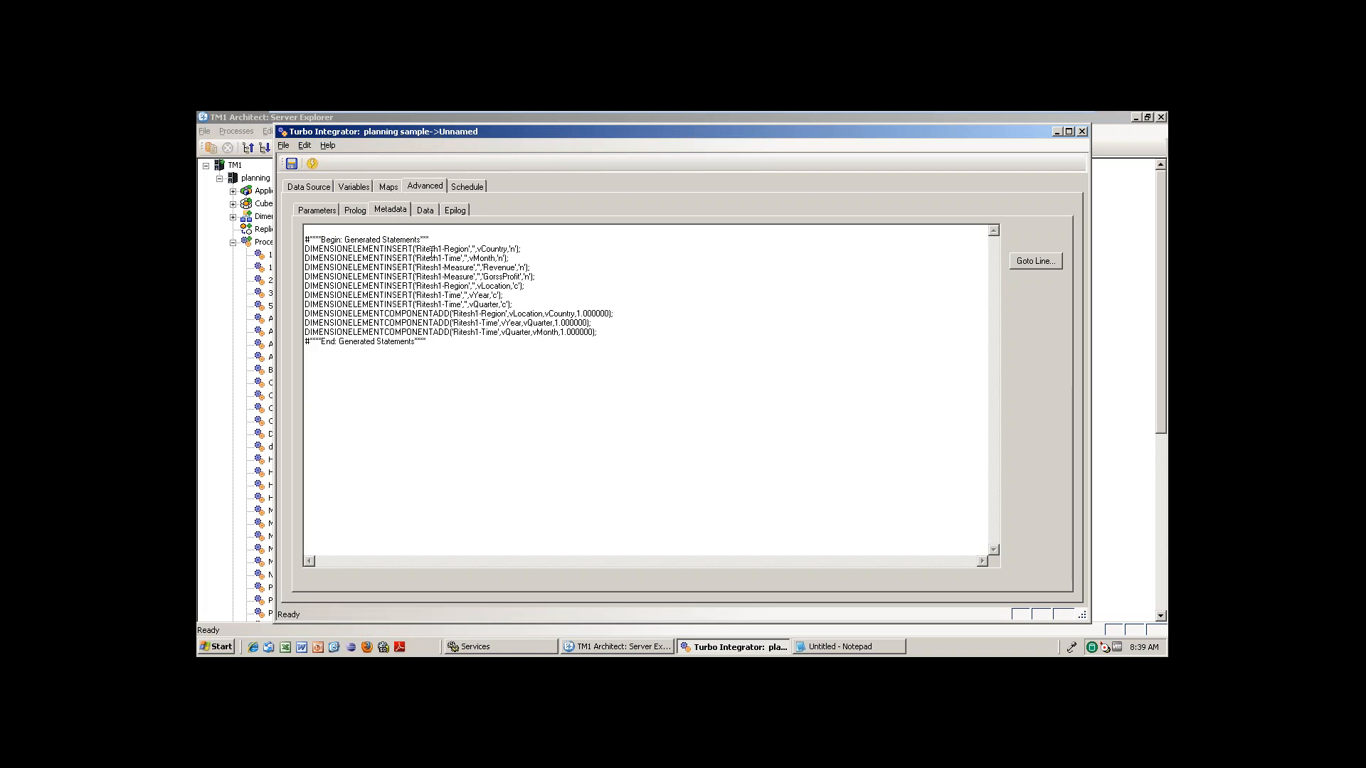
Highlight the Metadata element inserts for vCountry, months, Revenue and vYear, plus the consolidation lines
drag(425, 250, 462, 249)
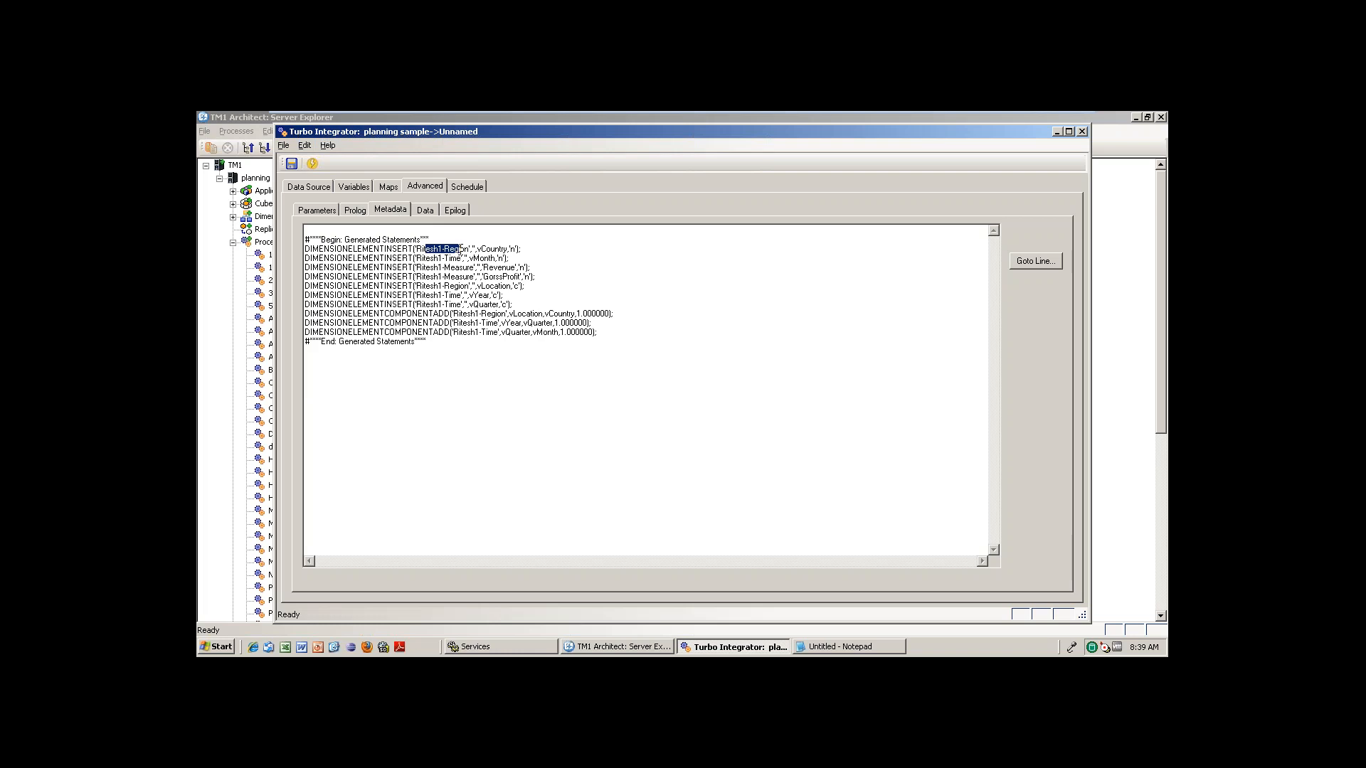
double_click(505, 250)
click(496, 267)
drag(498, 267, 529, 323)
click(492, 294)
click(531, 324)
drag(602, 332, 299, 249)
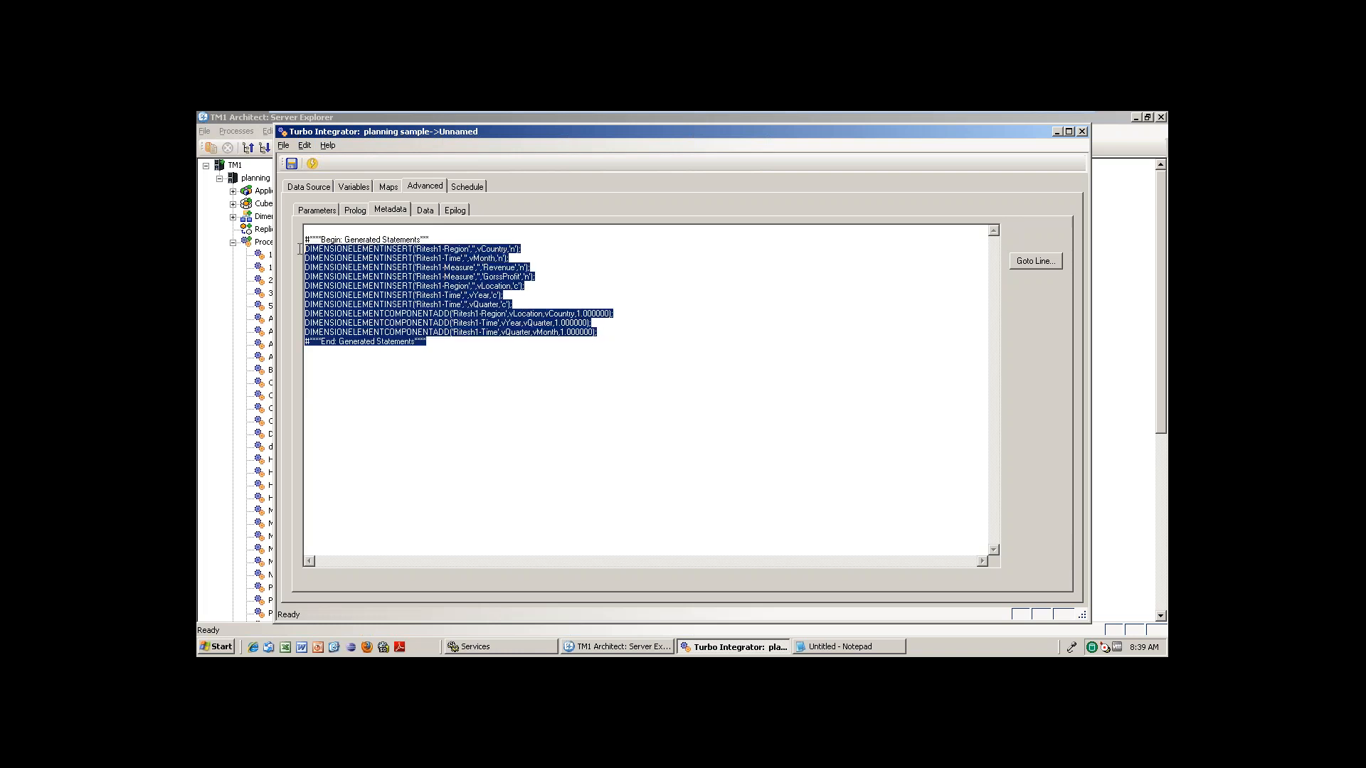
click(537, 360)
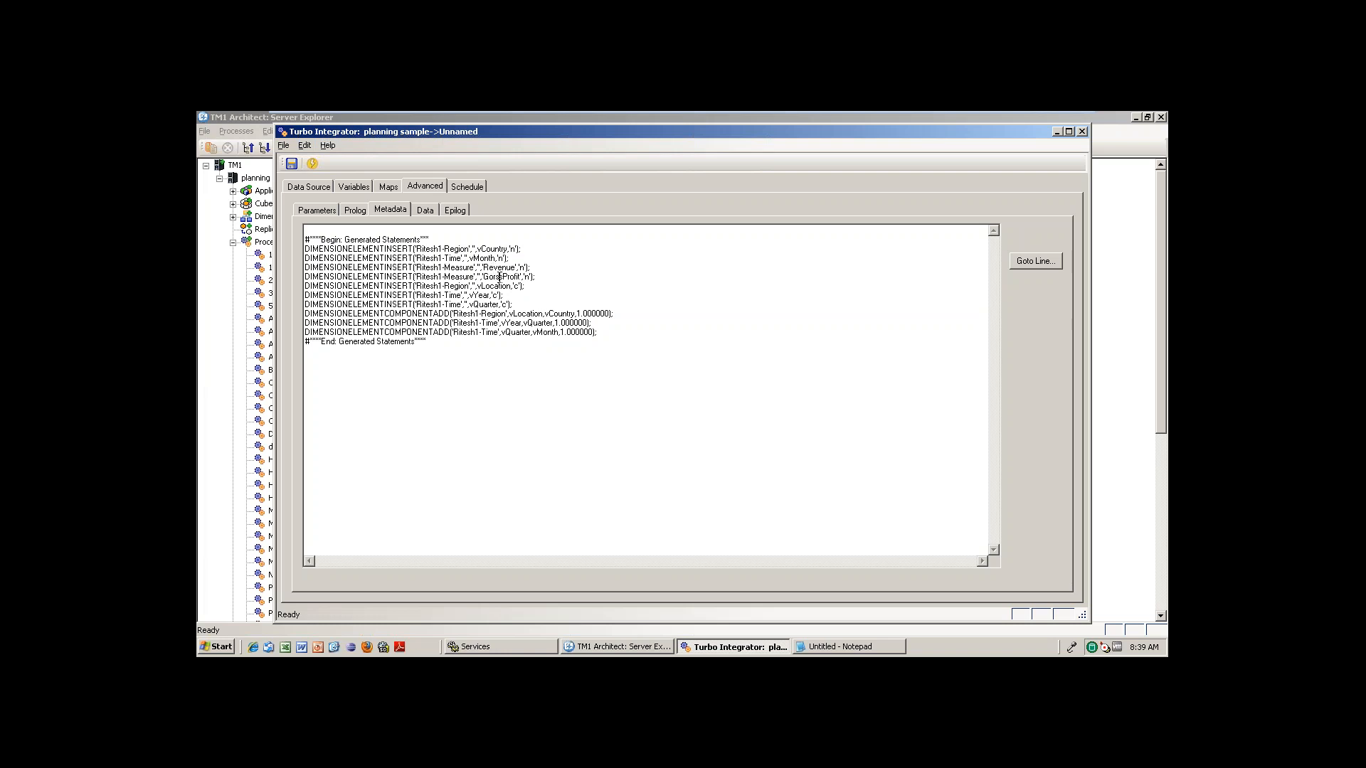
click(505, 323)
click(354, 210)
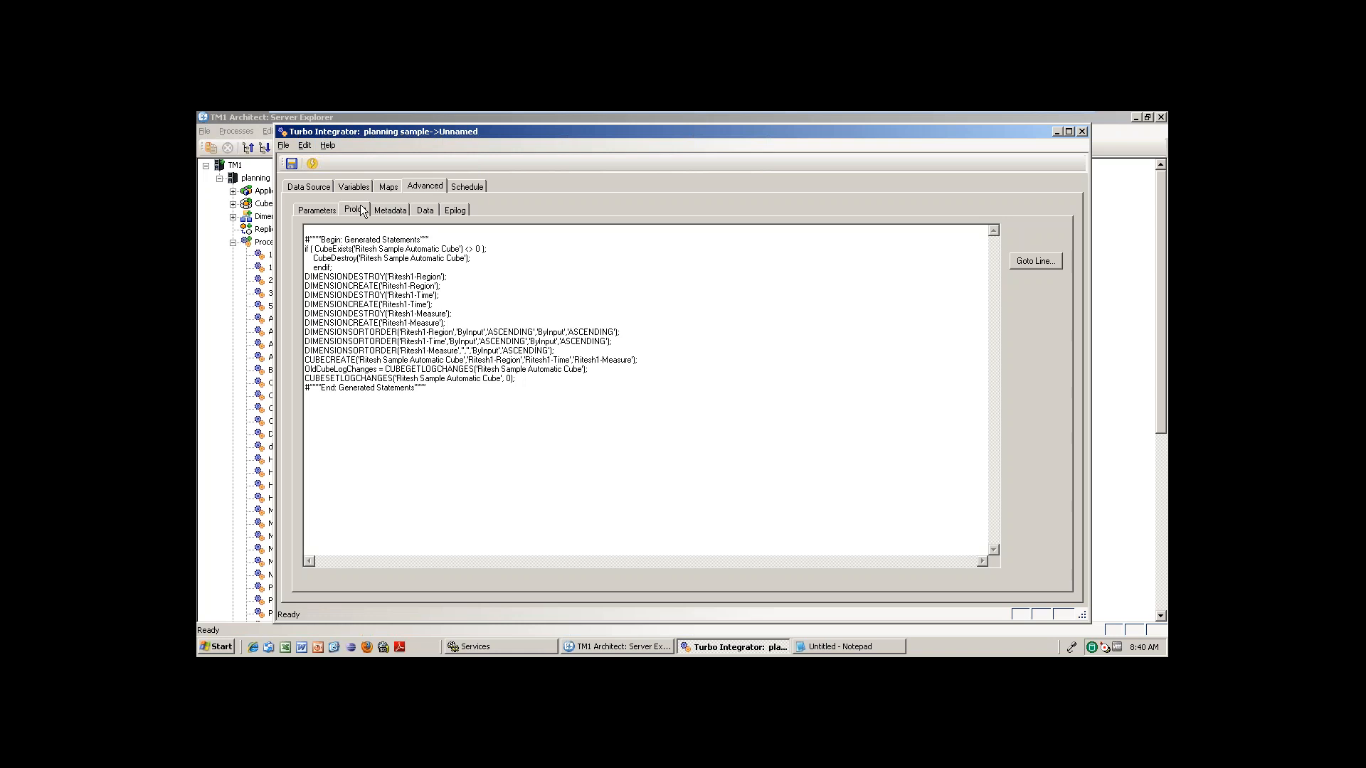
click(388, 211)
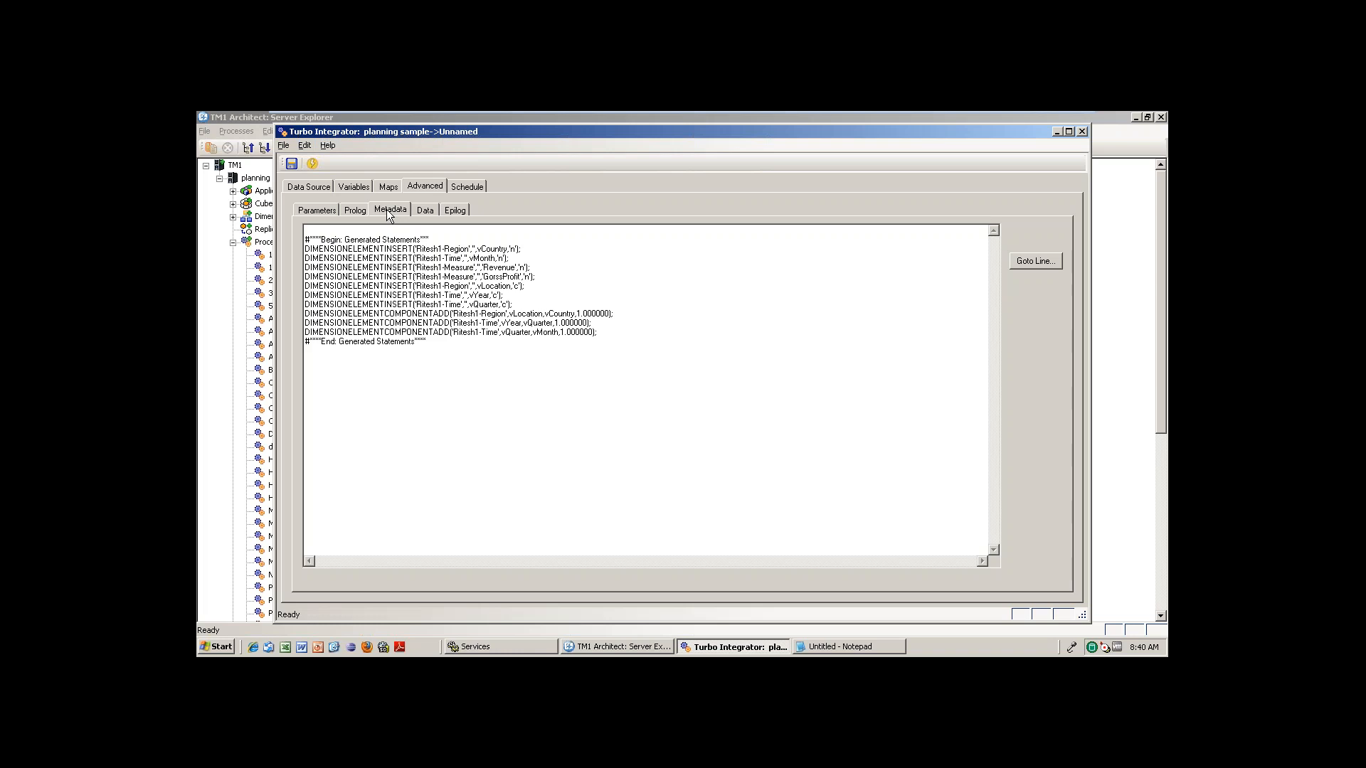
Highlight Revenue and the vCountry, vMonth arguments in the Data script's CellPutN lines
click(427, 211)
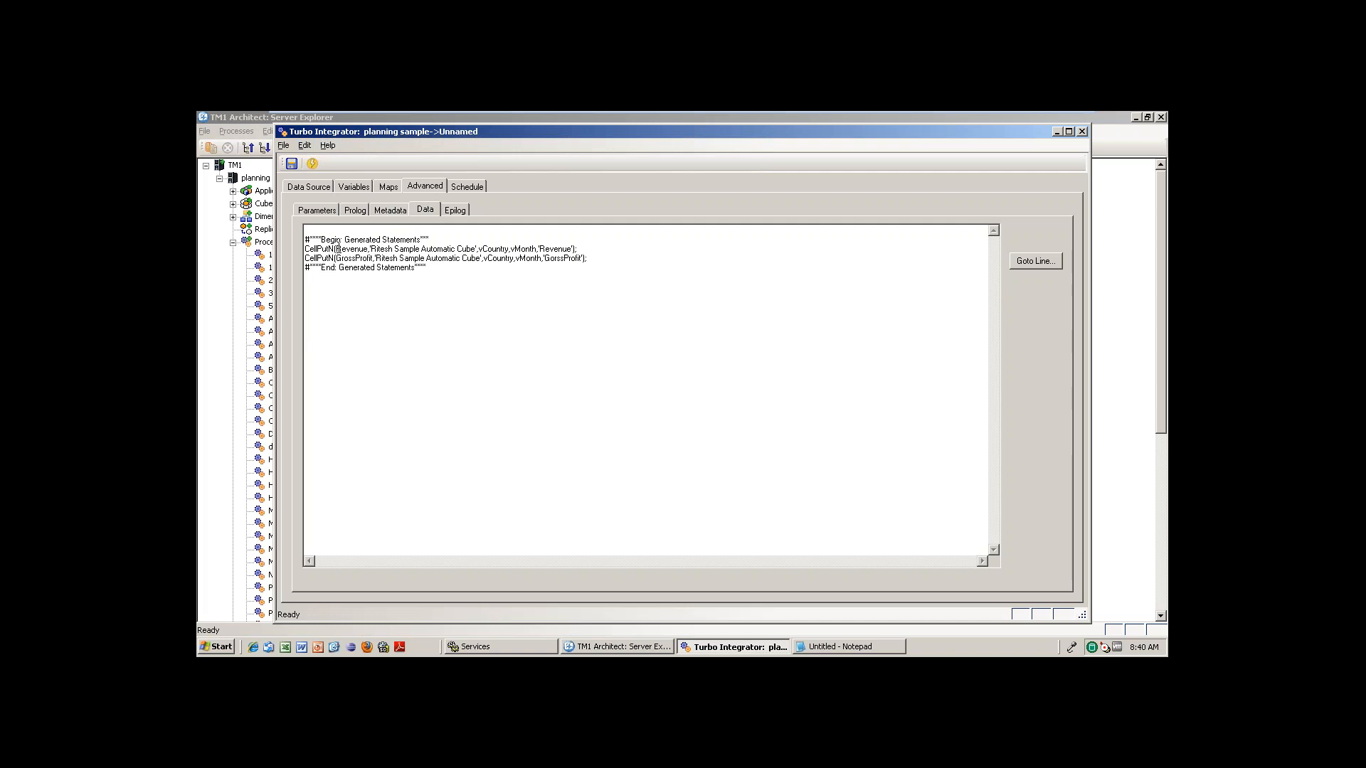
drag(335, 249, 368, 255)
drag(478, 249, 533, 250)
click(455, 210)
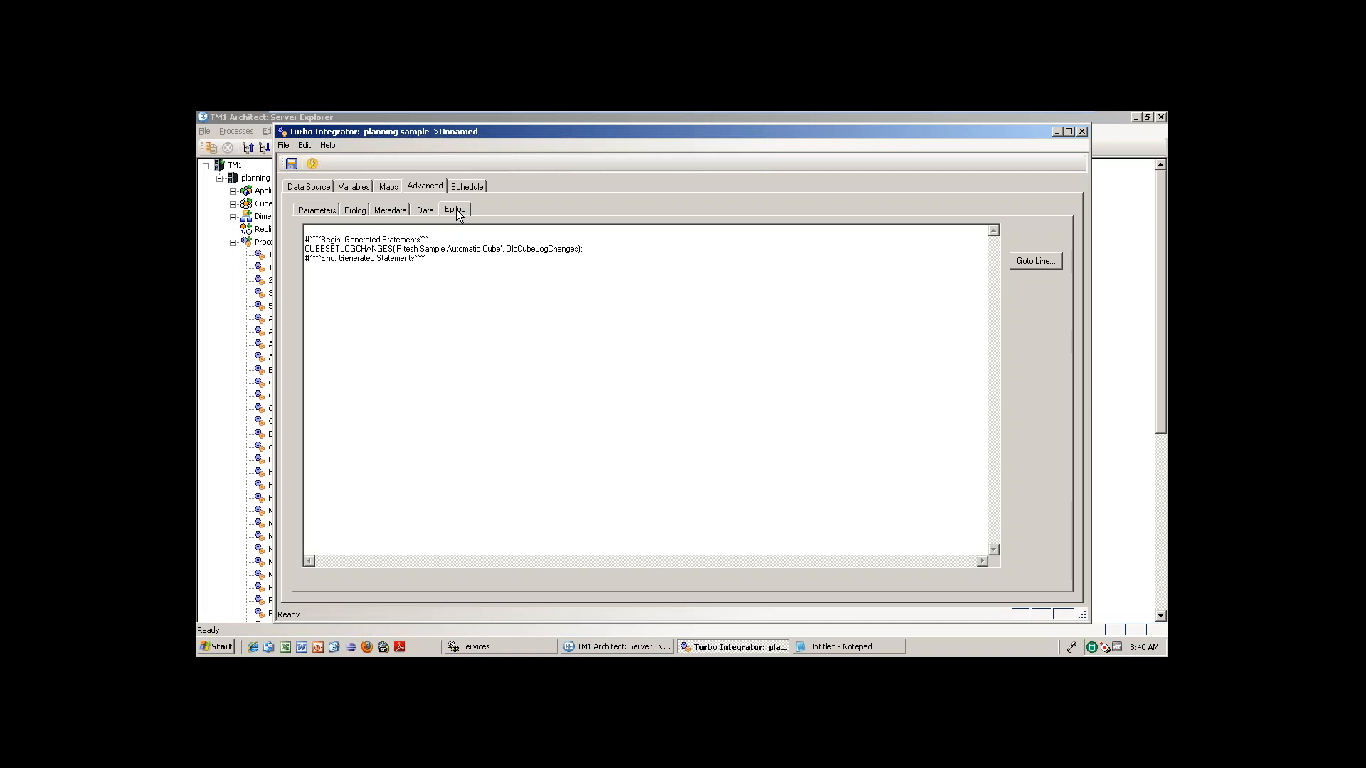
Save the new process under its Automatic-Cube-Build name
click(291, 163)
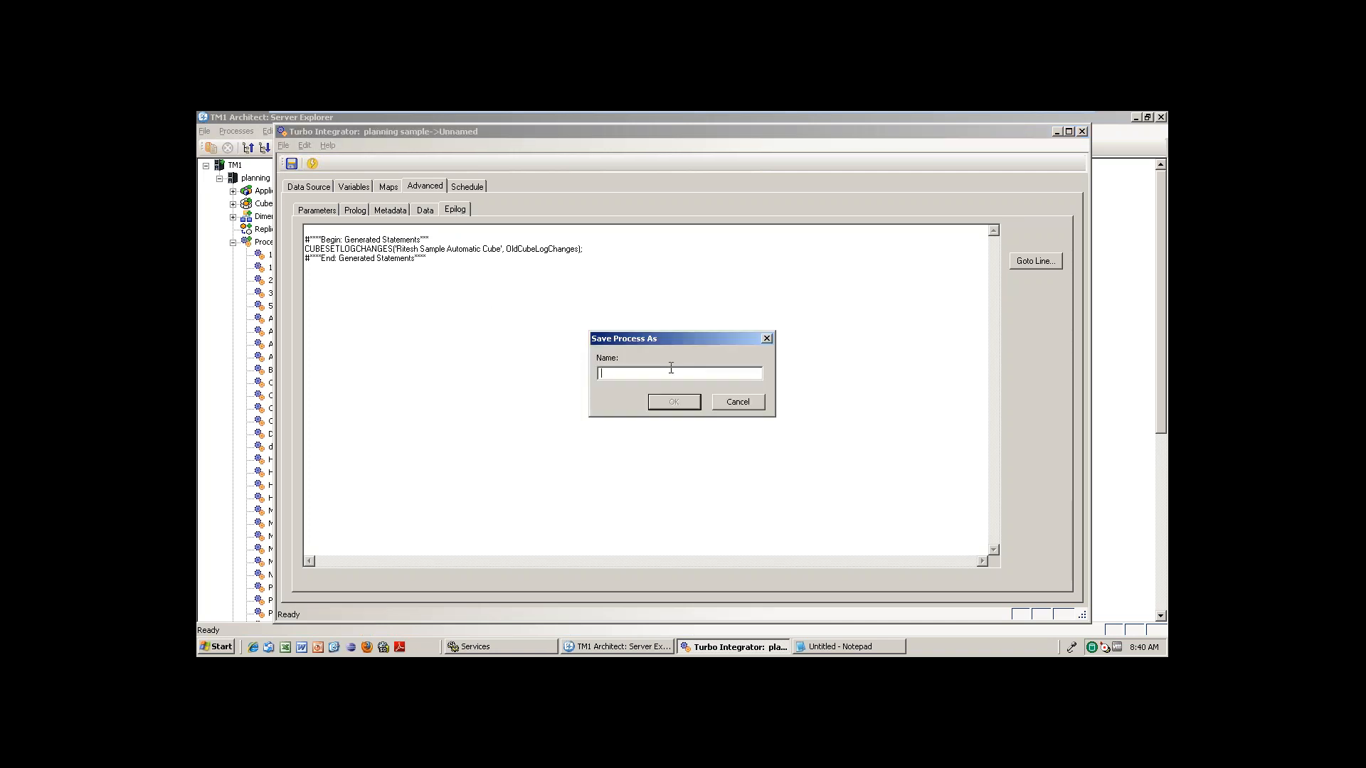
text(Ritesh-Automatiu-Cube Builk)
key(BackSpace)
key(BackSpace)
click(674, 402)
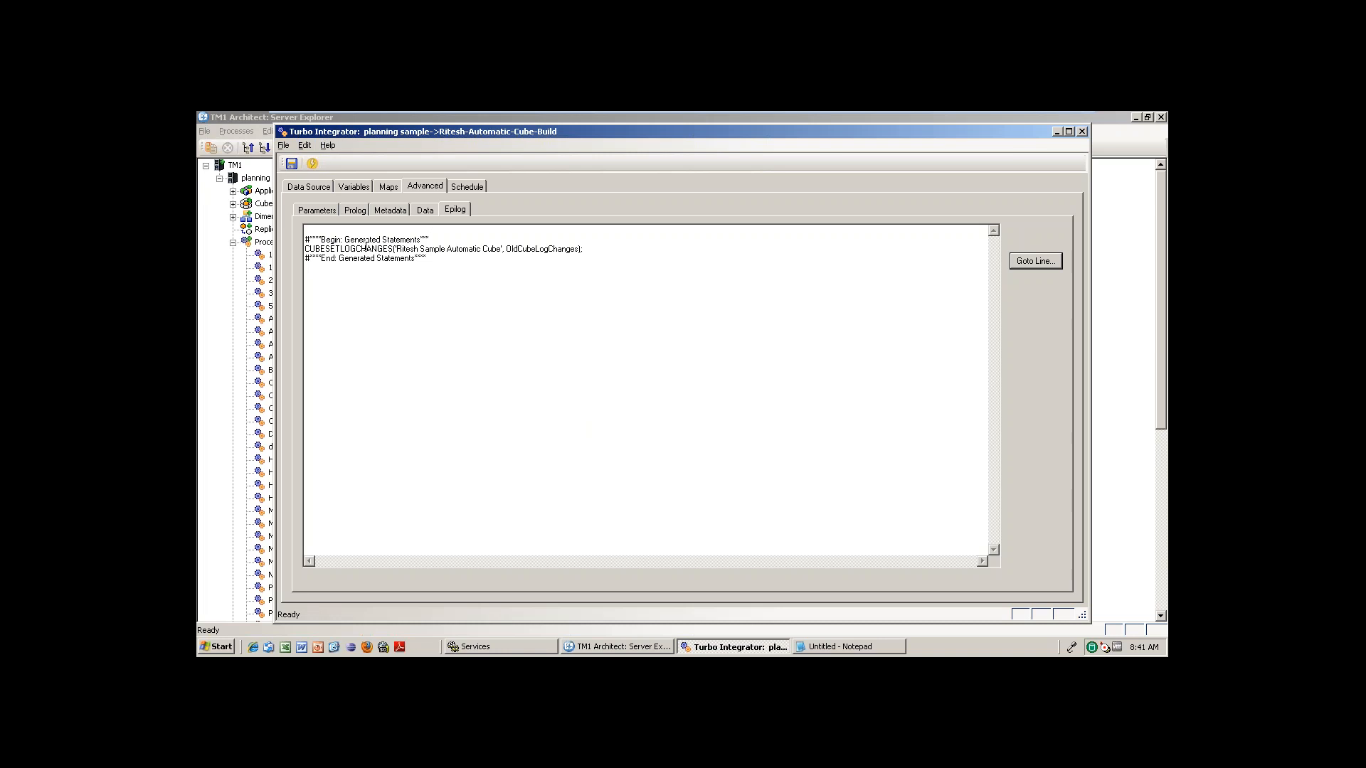
Run the process and acknowledge the successful-completion message
click(224, 247)
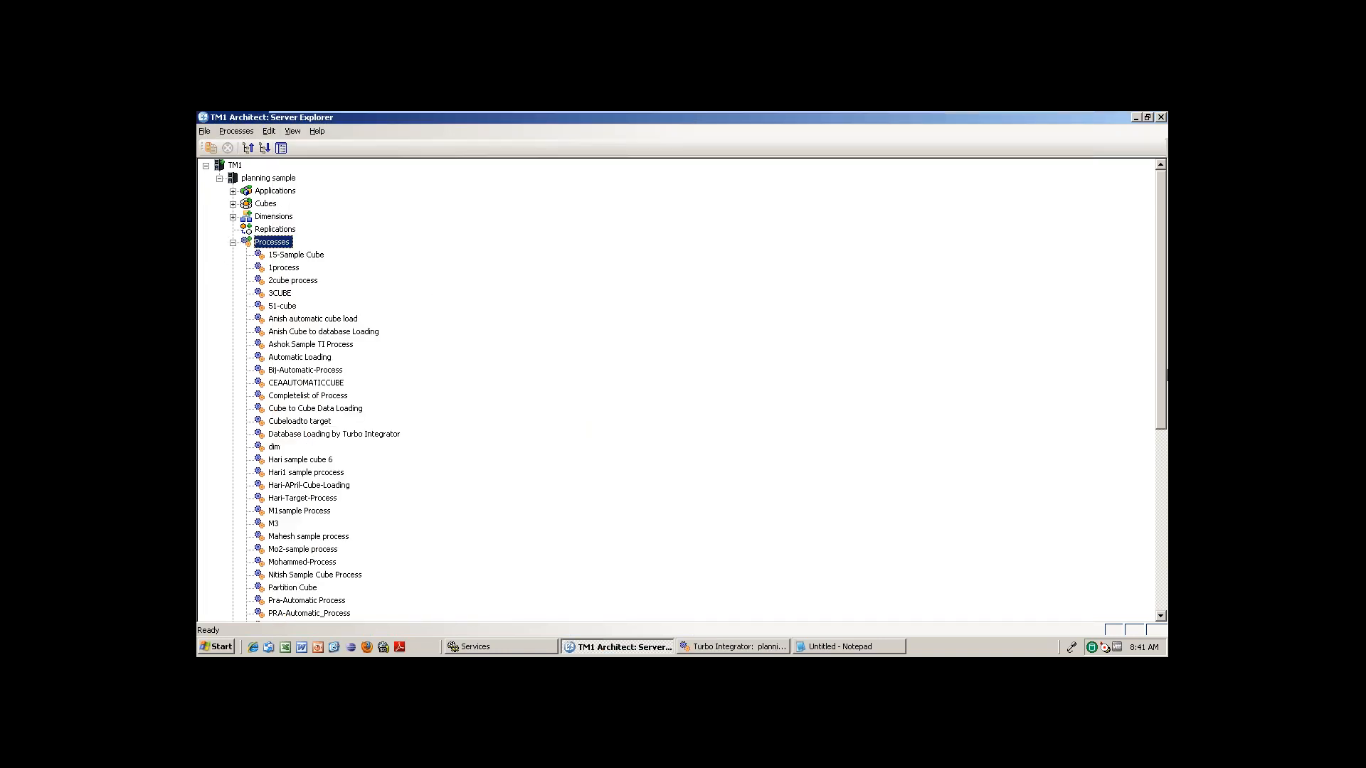
drag(1161, 309, 1166, 463)
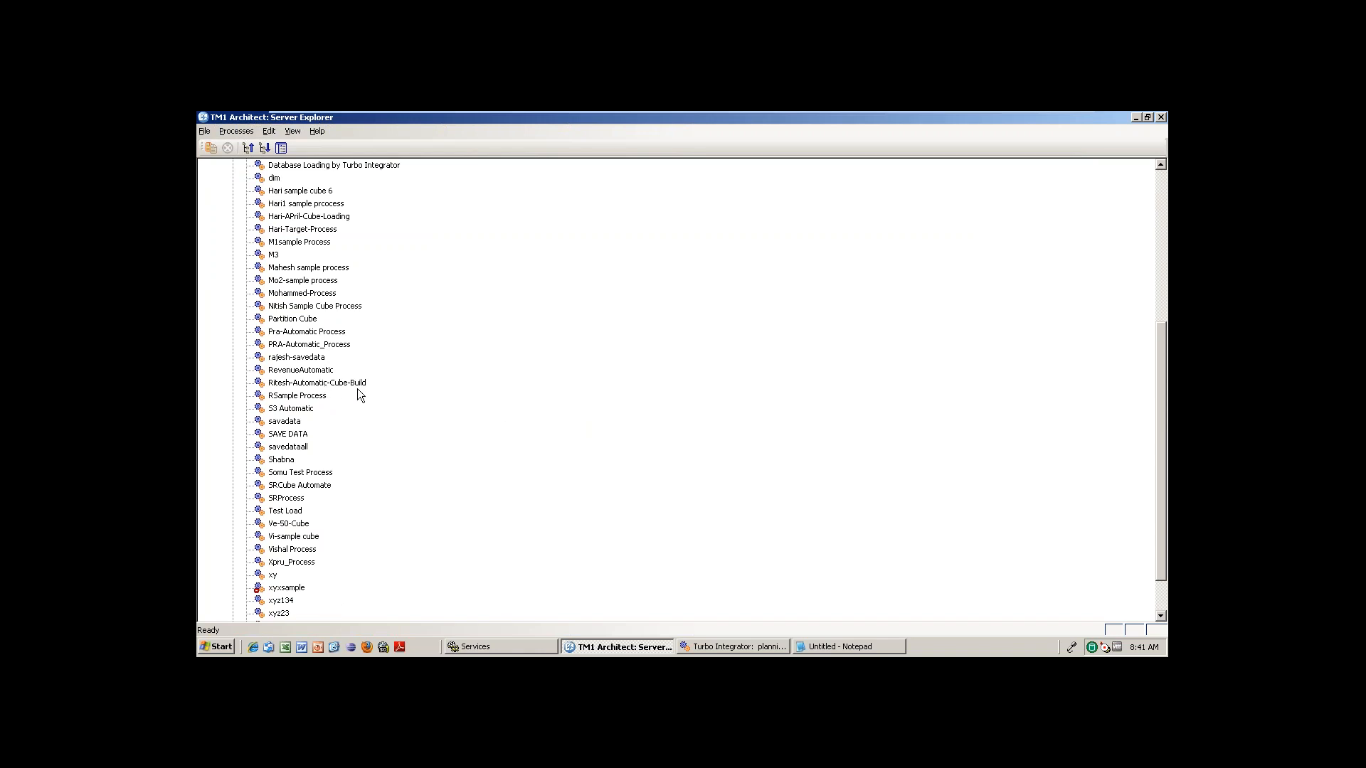
click(735, 648)
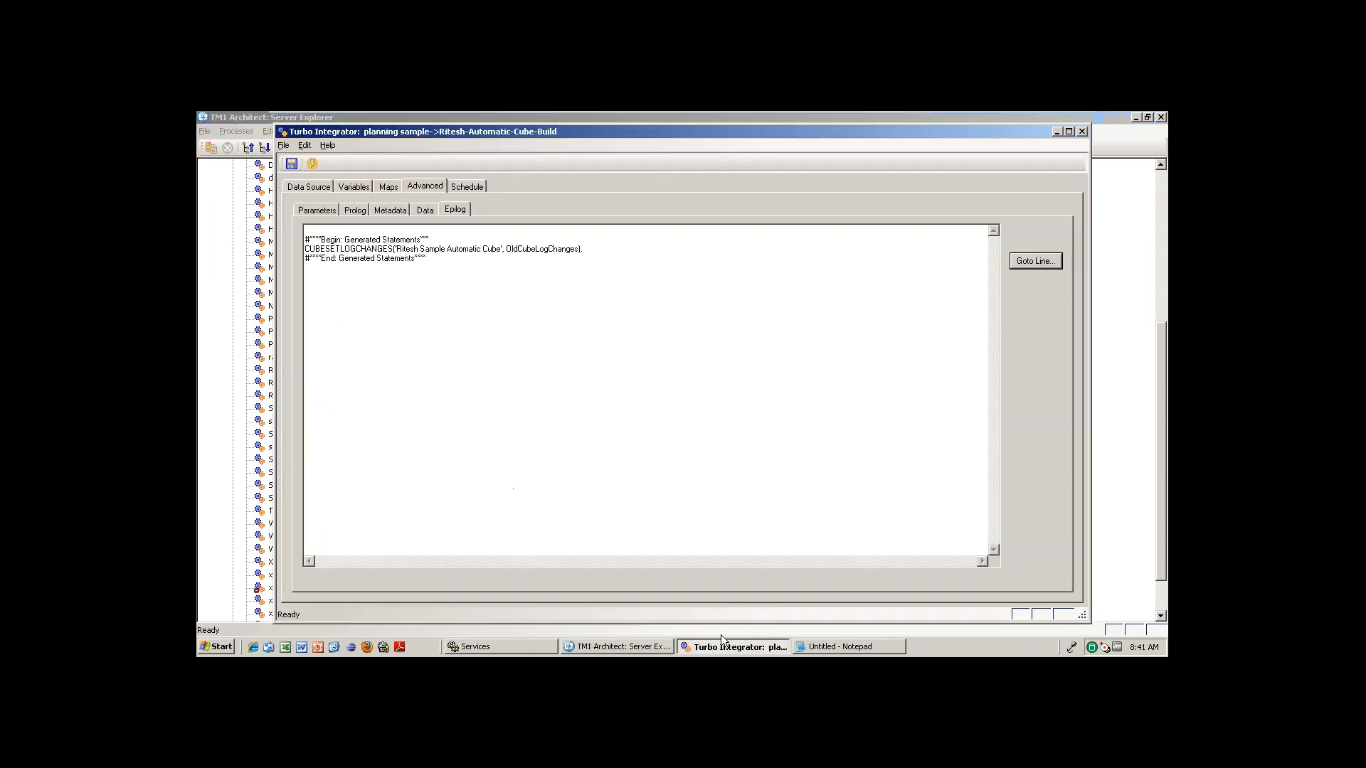
click(312, 165)
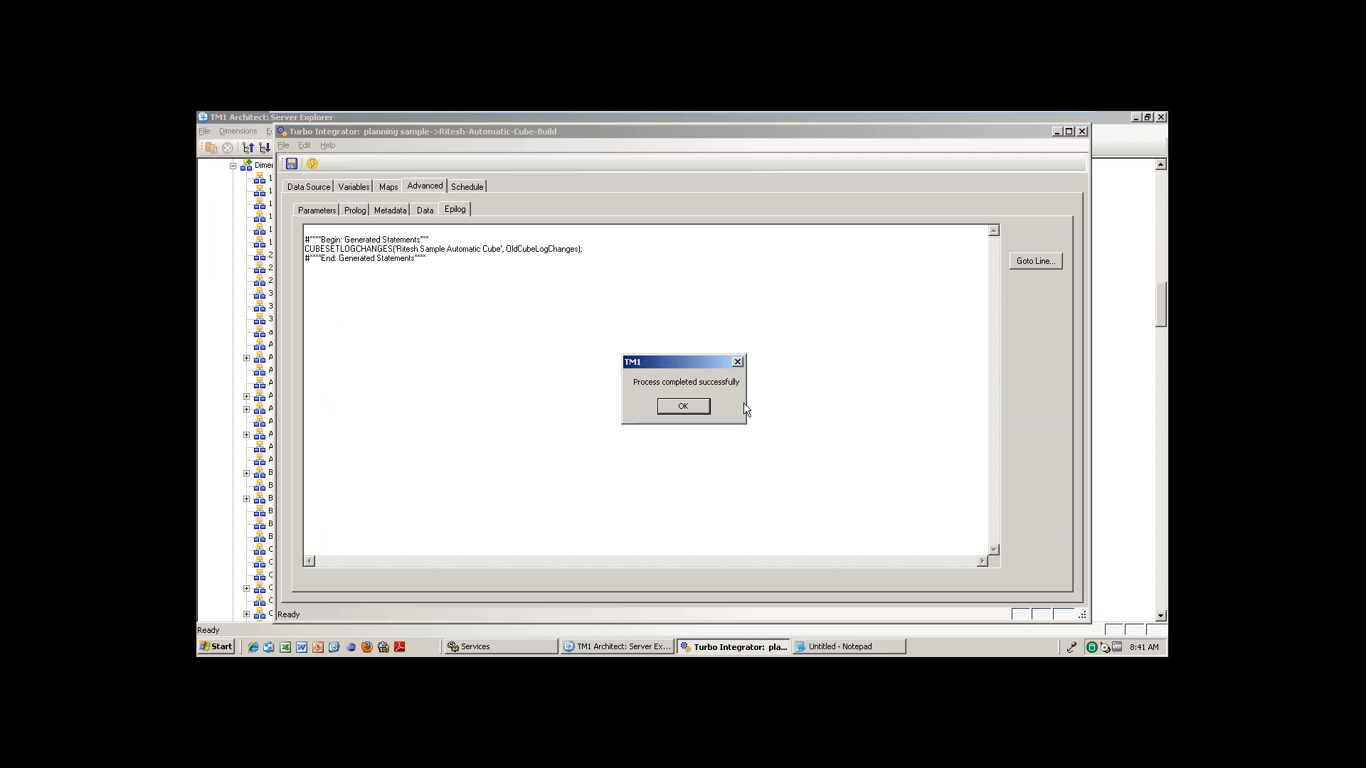
click(684, 407)
Collapse Dimensions and Processes, then expand Ritesh Sample Automatic Cube's dimensions: Ritesh1-Region, Ritesh1-Time and Ritesh1-Measure
click(215, 288)
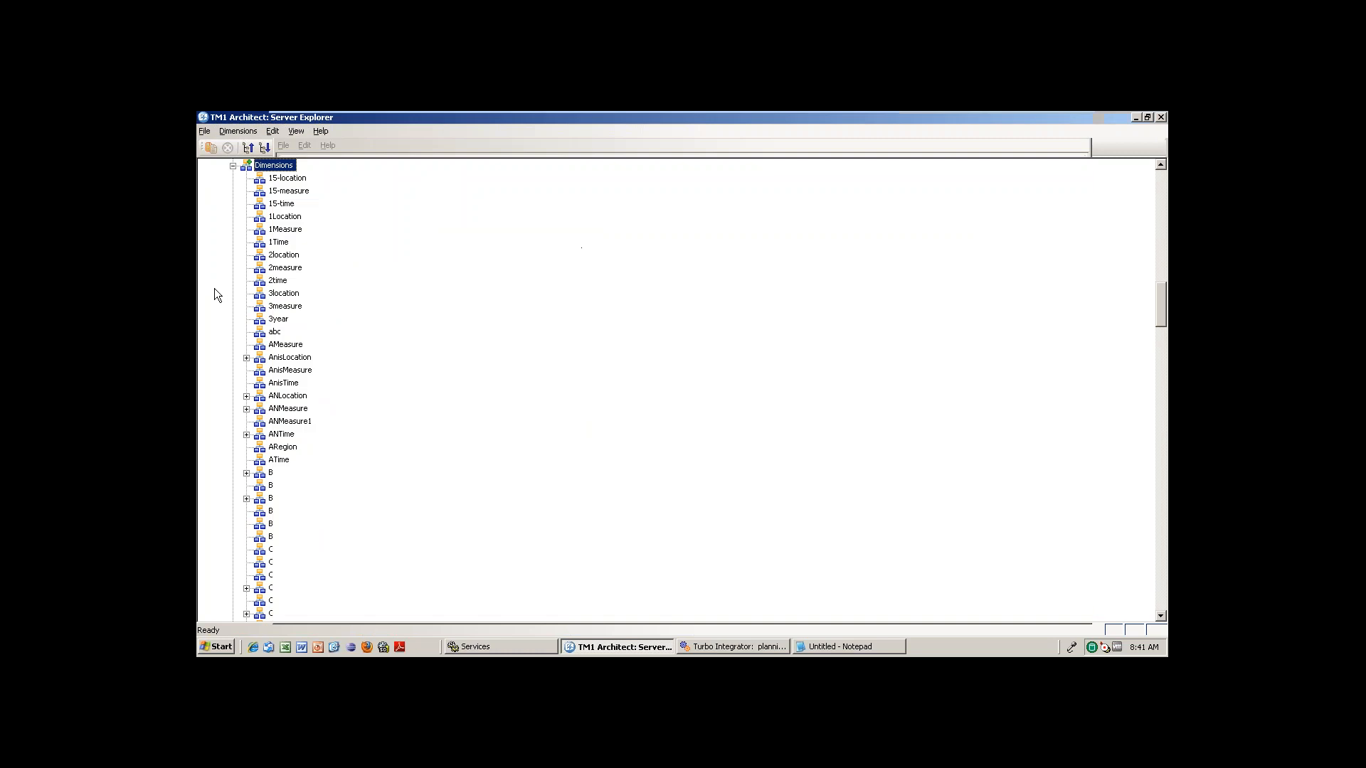
click(232, 165)
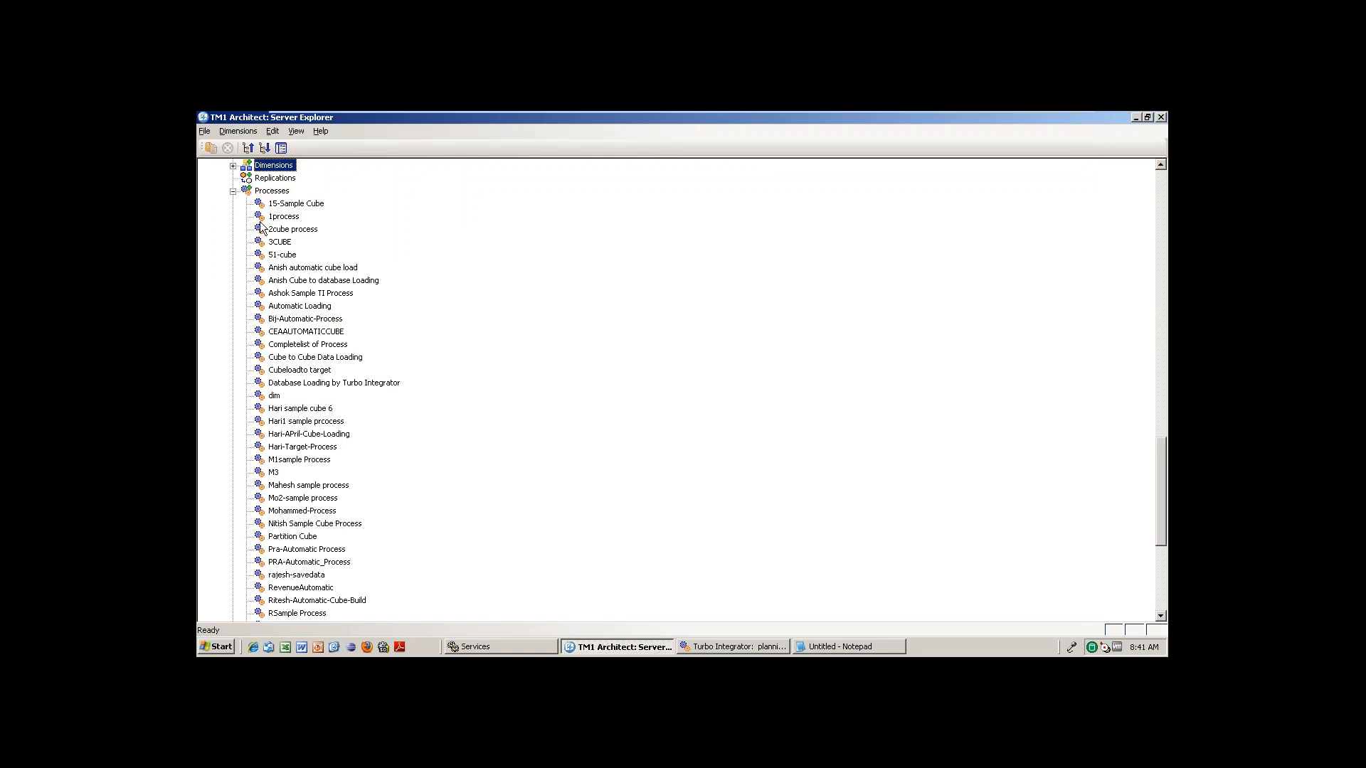
click(232, 192)
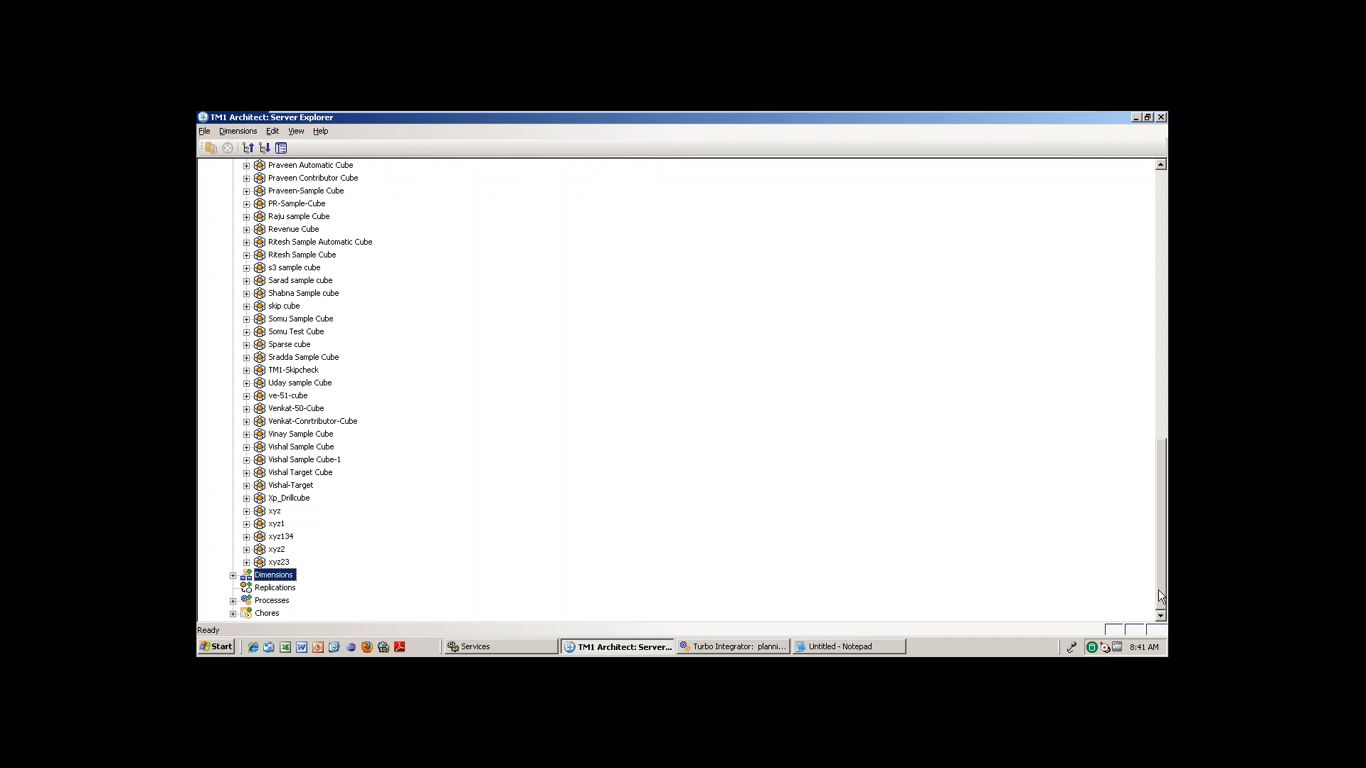
drag(1161, 592, 1150, 285)
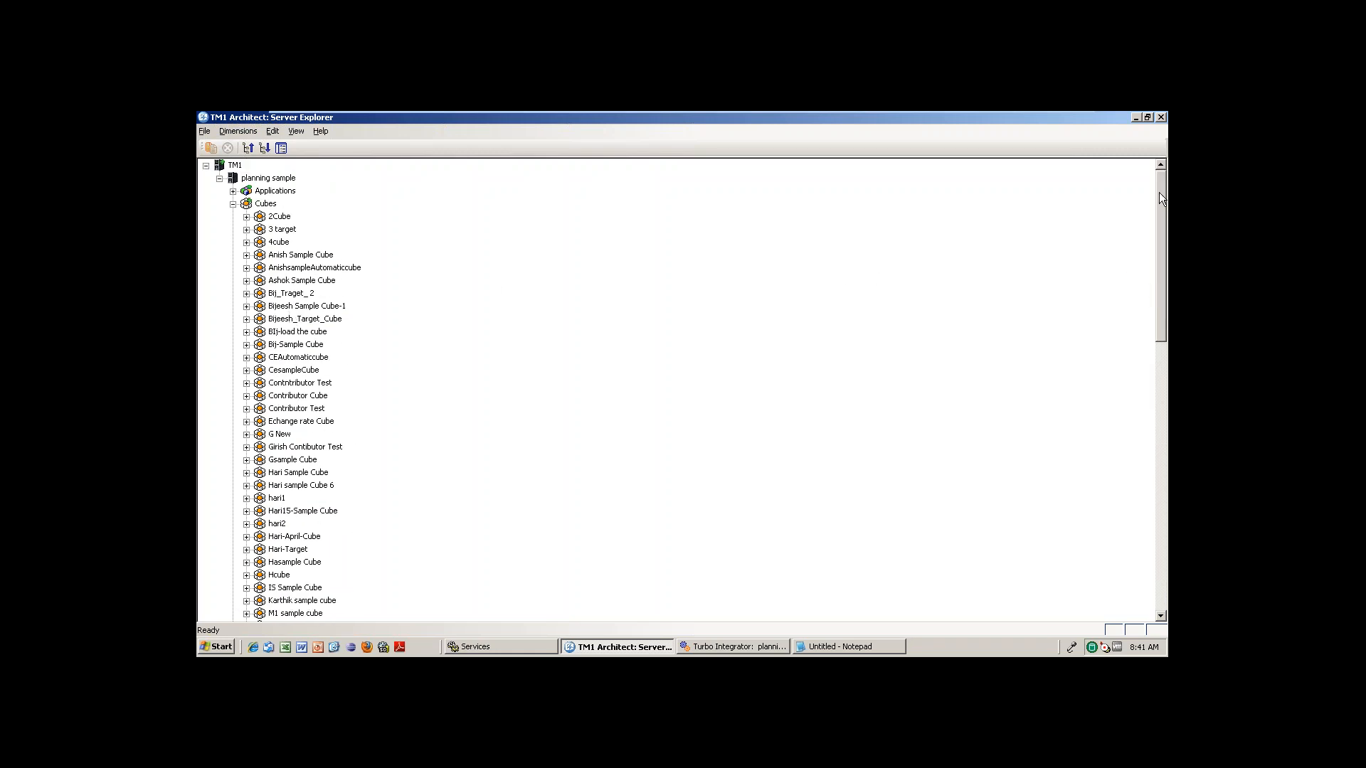
drag(1159, 192, 1168, 385)
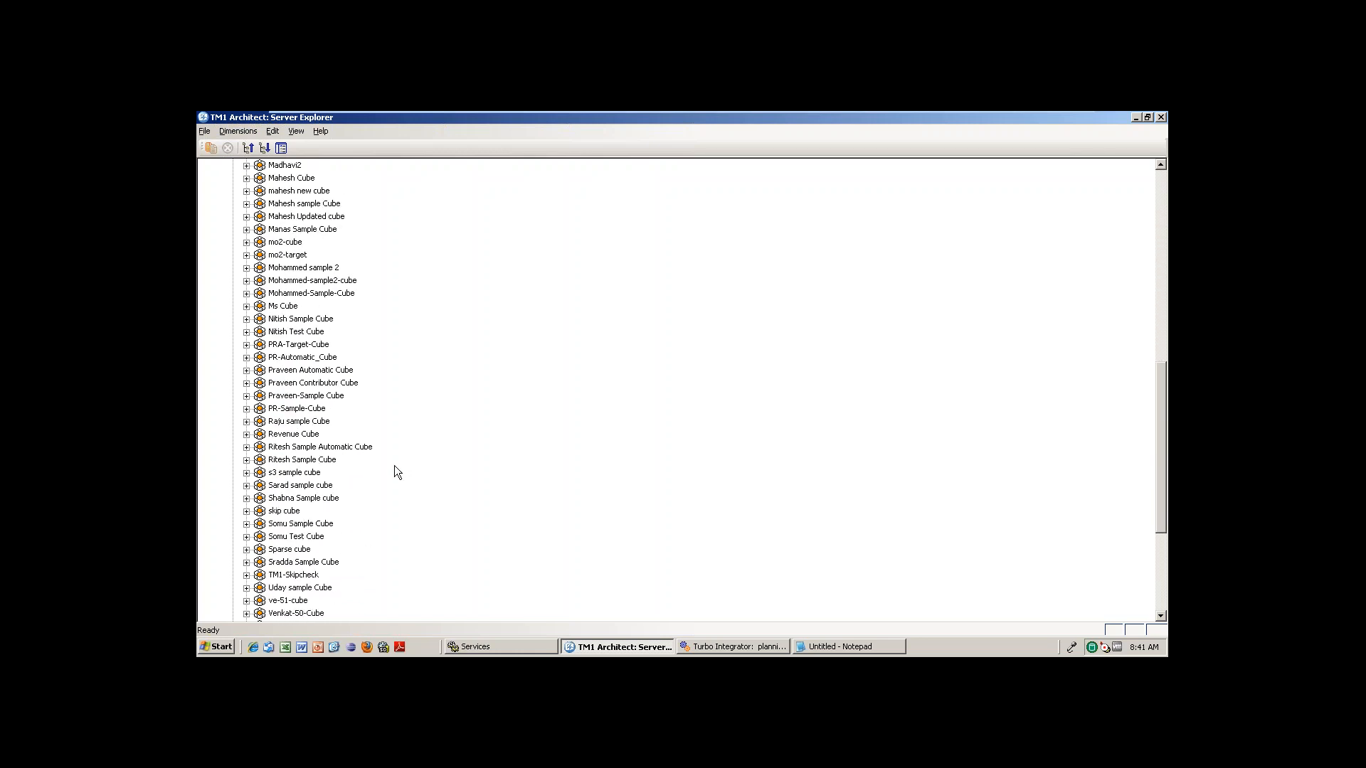
click(247, 447)
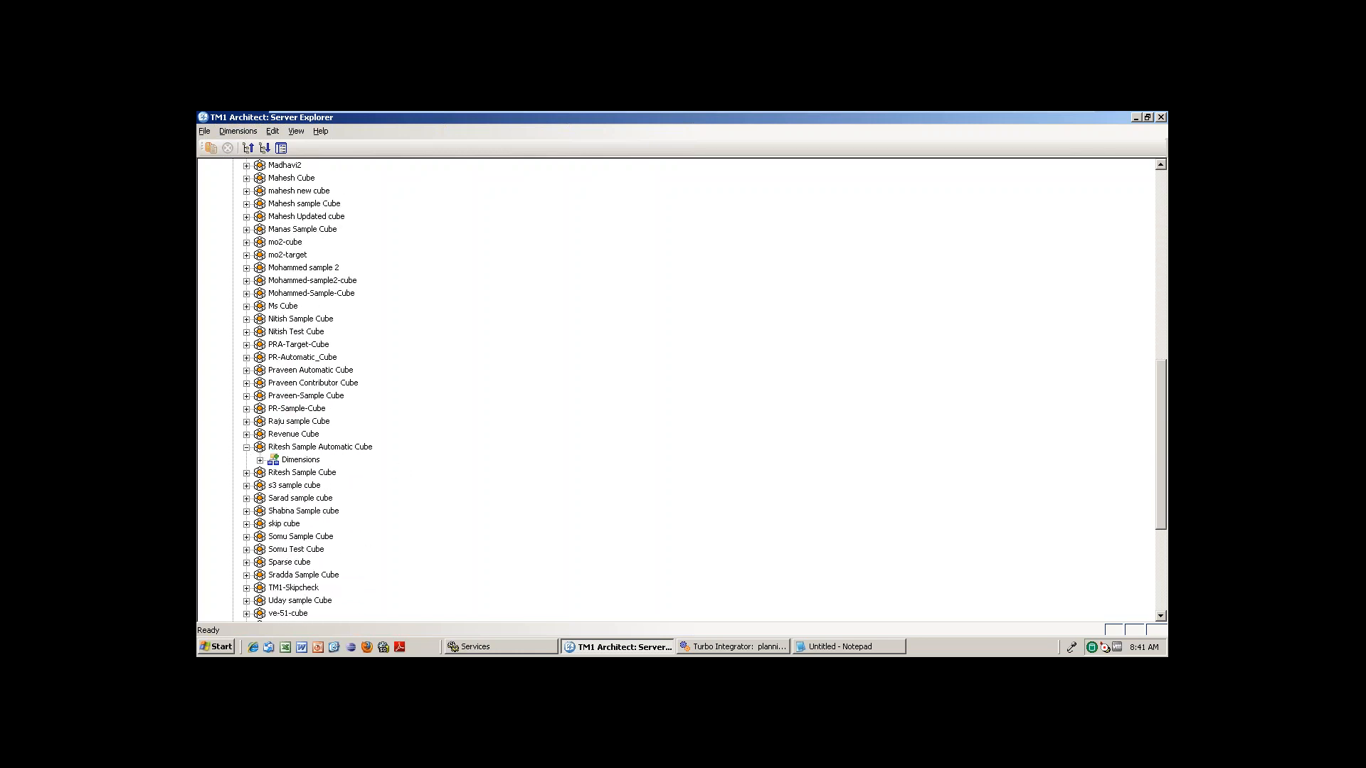
click(261, 461)
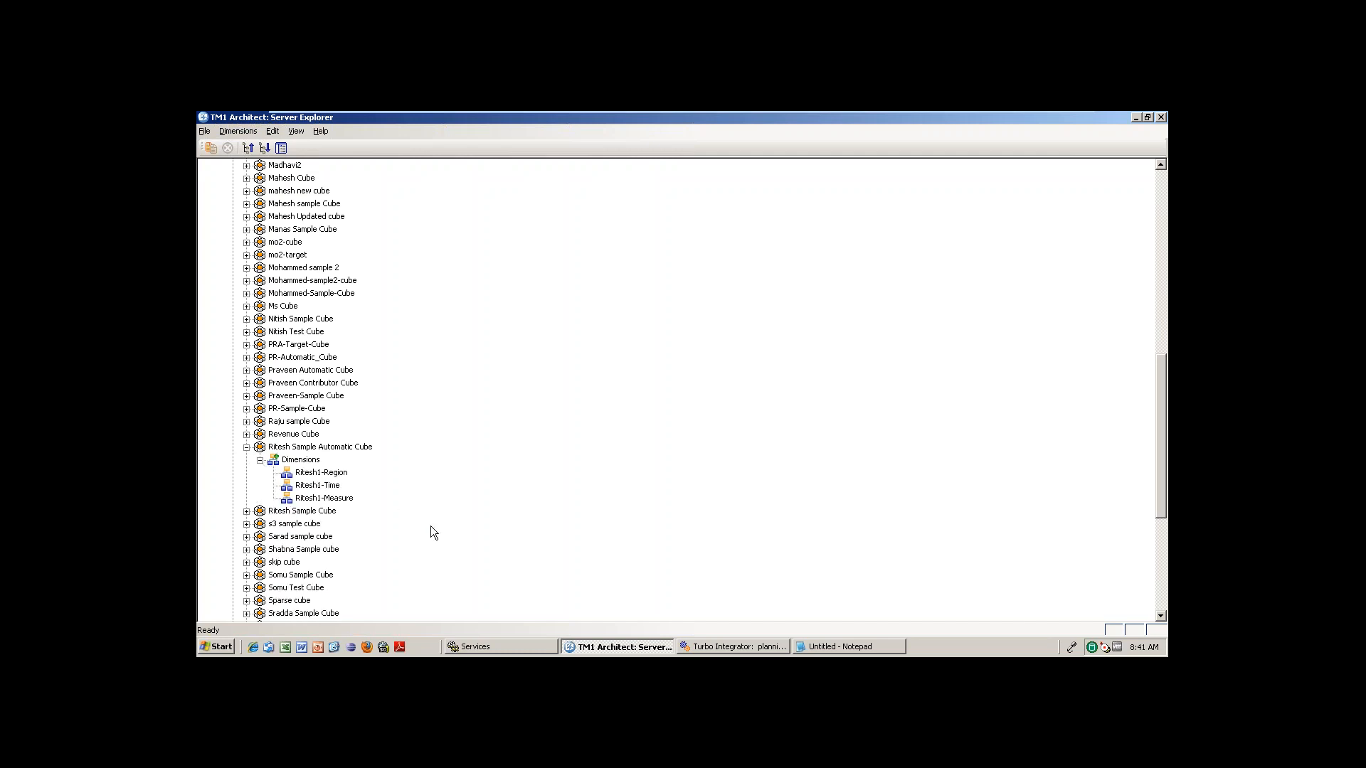
drag(1160, 371, 1161, 435)
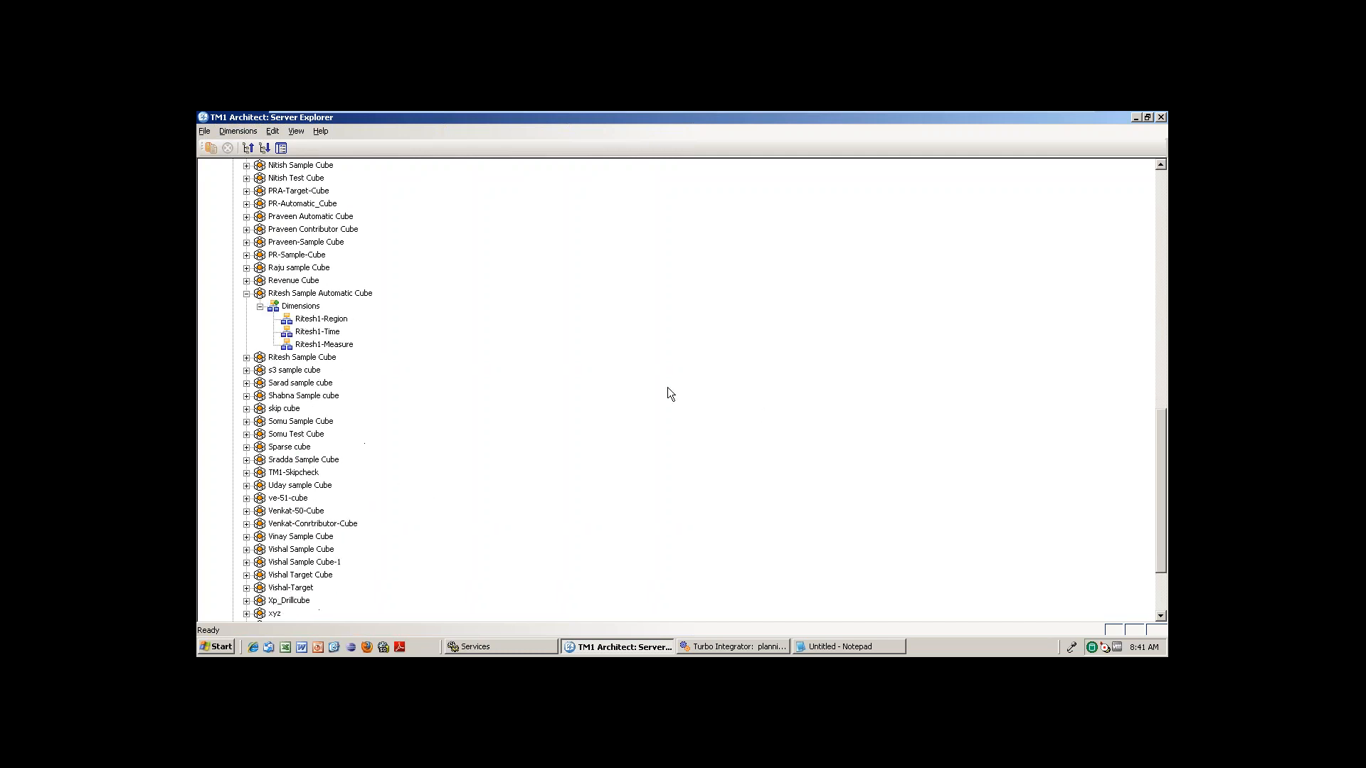
Review the Ritesh1-Region members sorted hierarchically, then close them
double_click(336, 321)
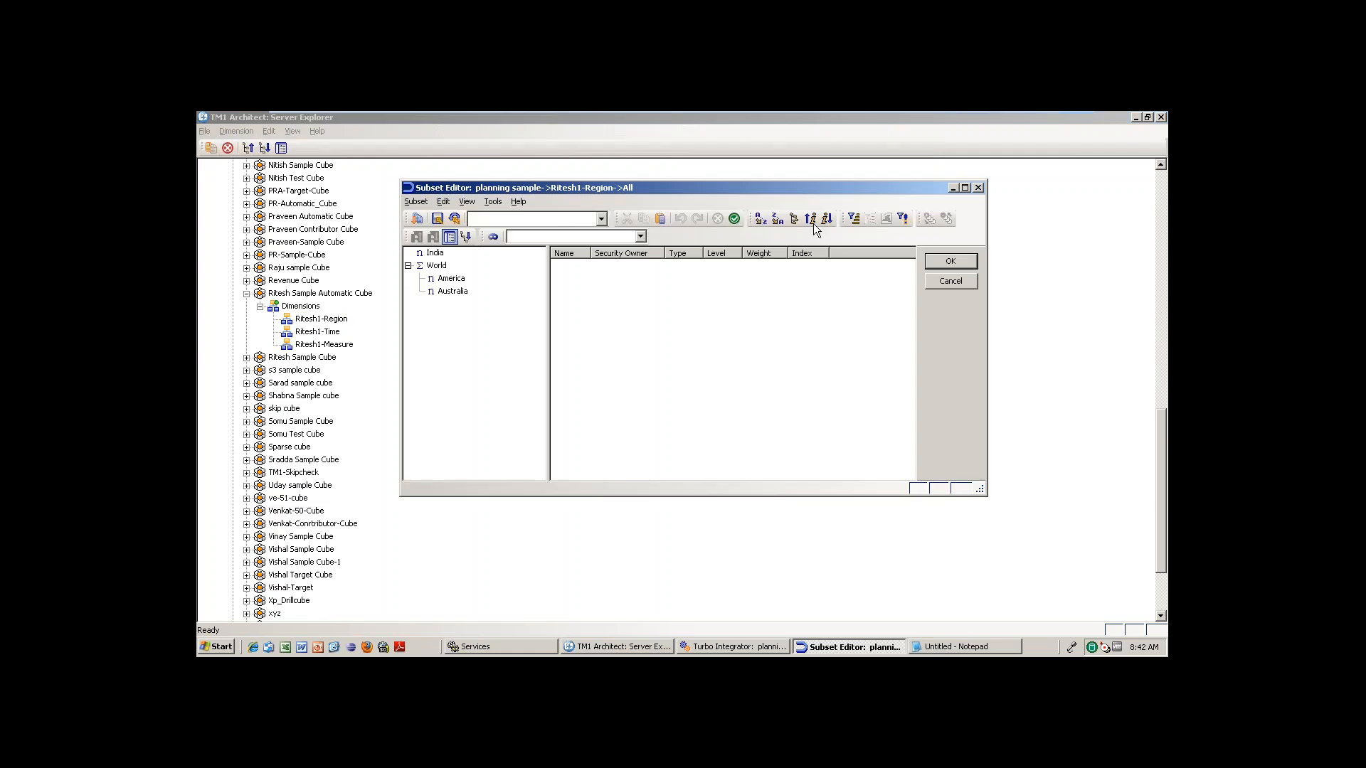
click(794, 219)
click(951, 282)
Sort the Ritesh1-Time members hierarchically and collapse quarters Q1 2011 through Q4 2012
double_click(317, 332)
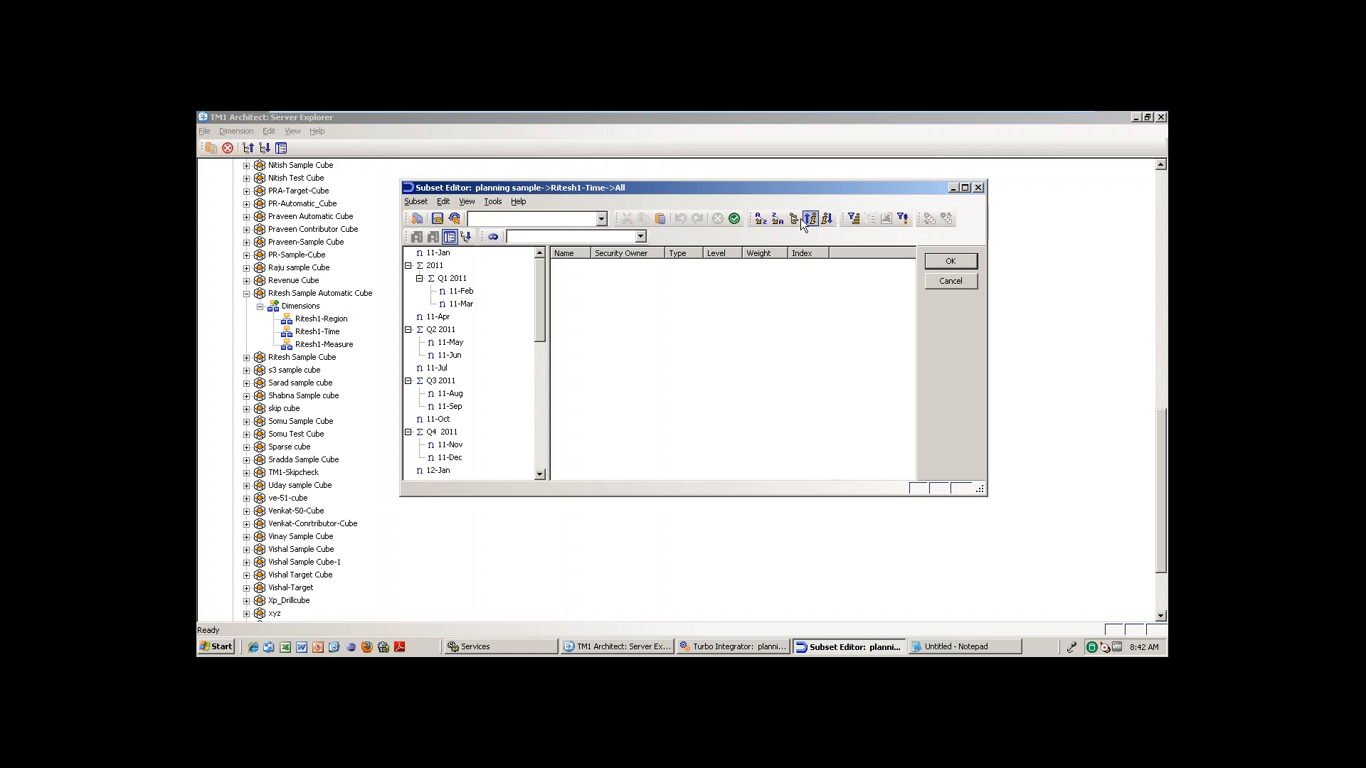
click(794, 218)
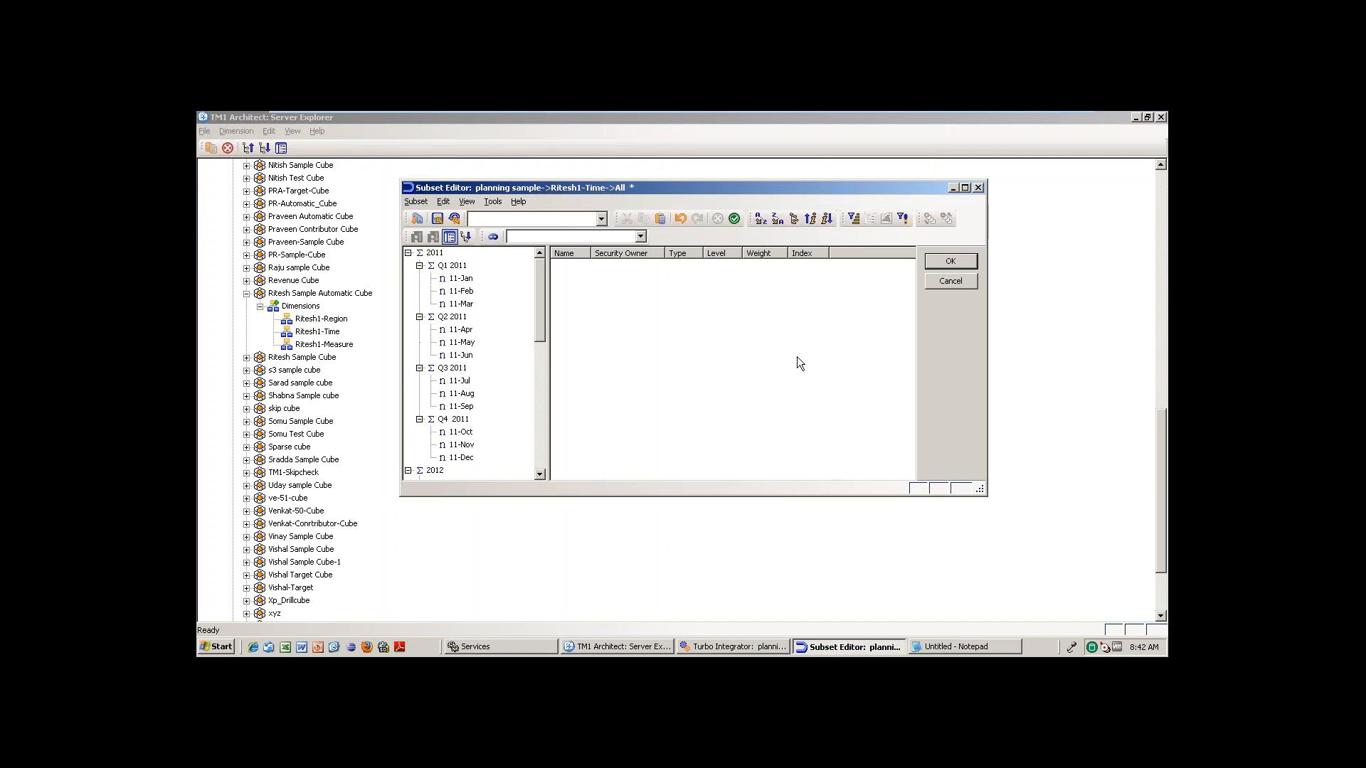
click(420, 266)
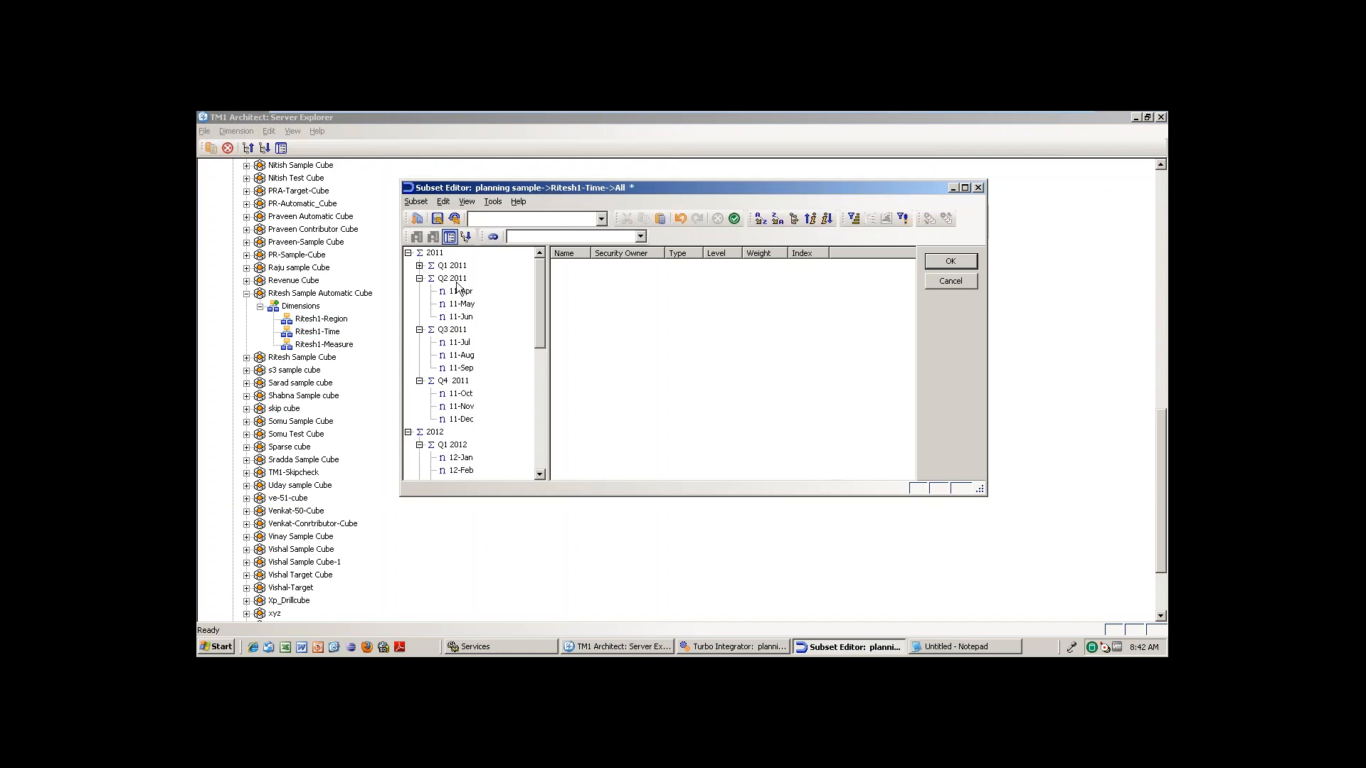
click(420, 278)
click(420, 291)
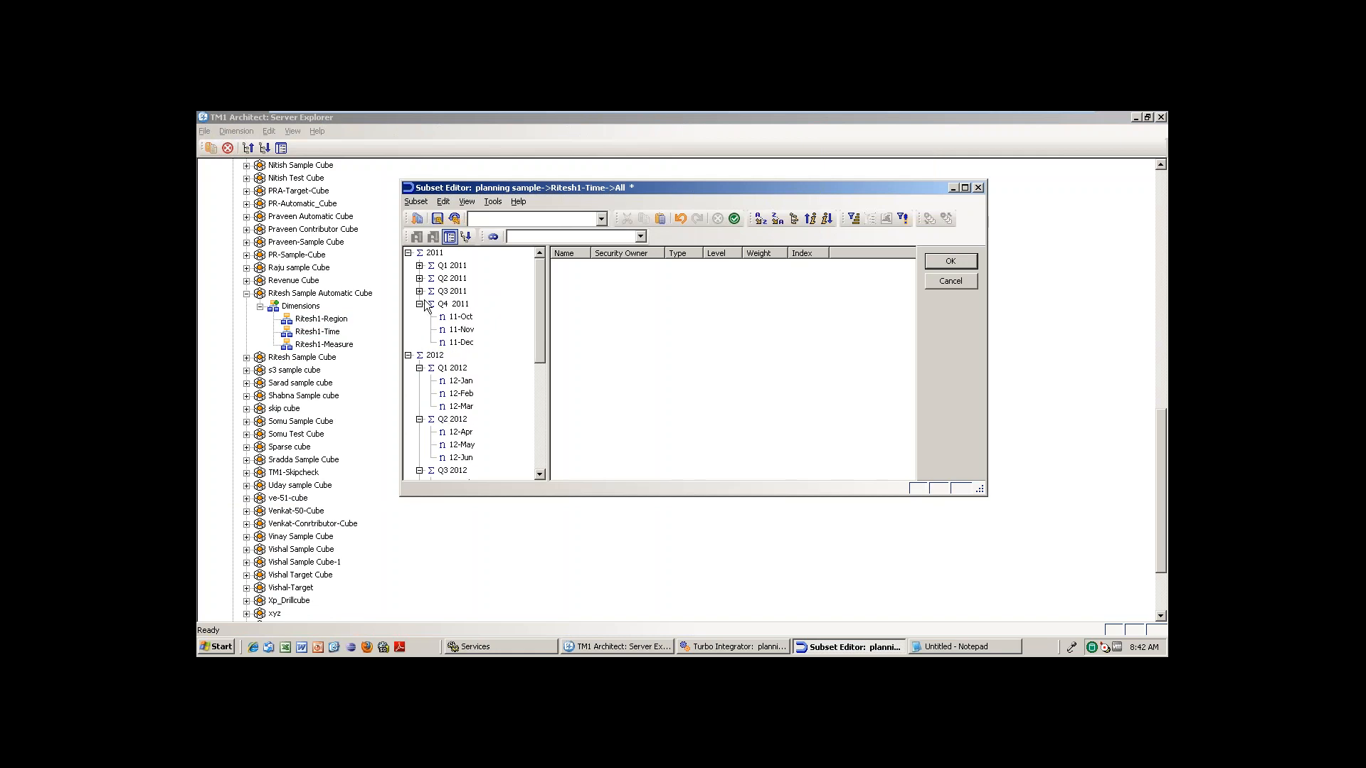
click(420, 304)
click(420, 305)
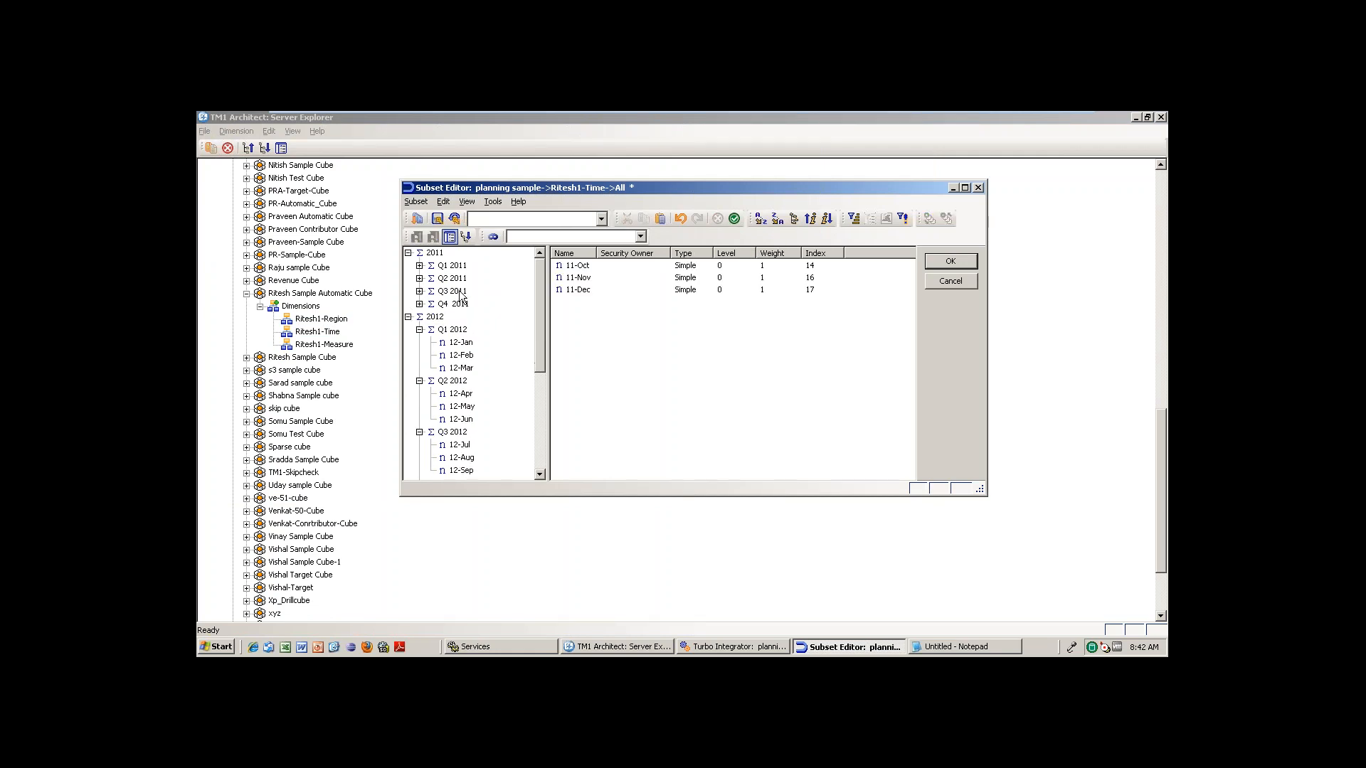
click(420, 330)
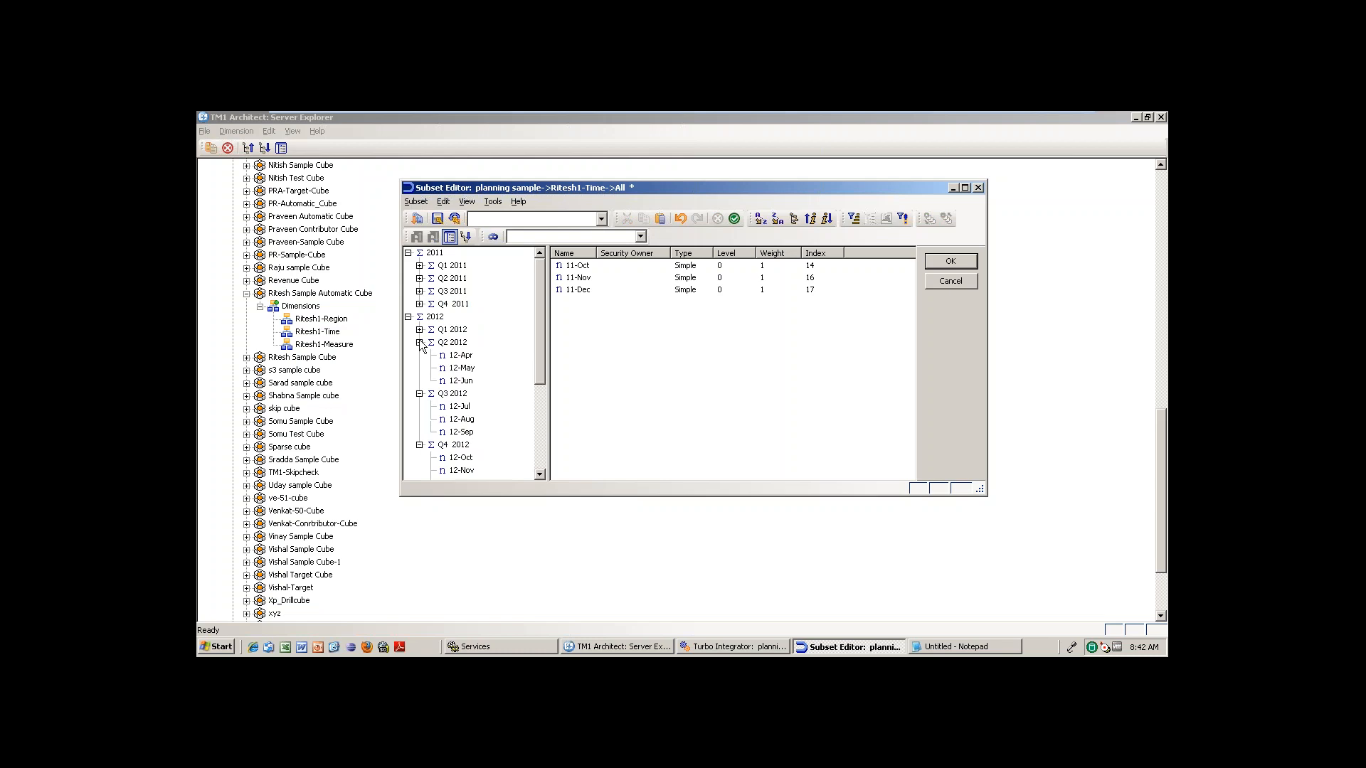
click(420, 343)
click(420, 356)
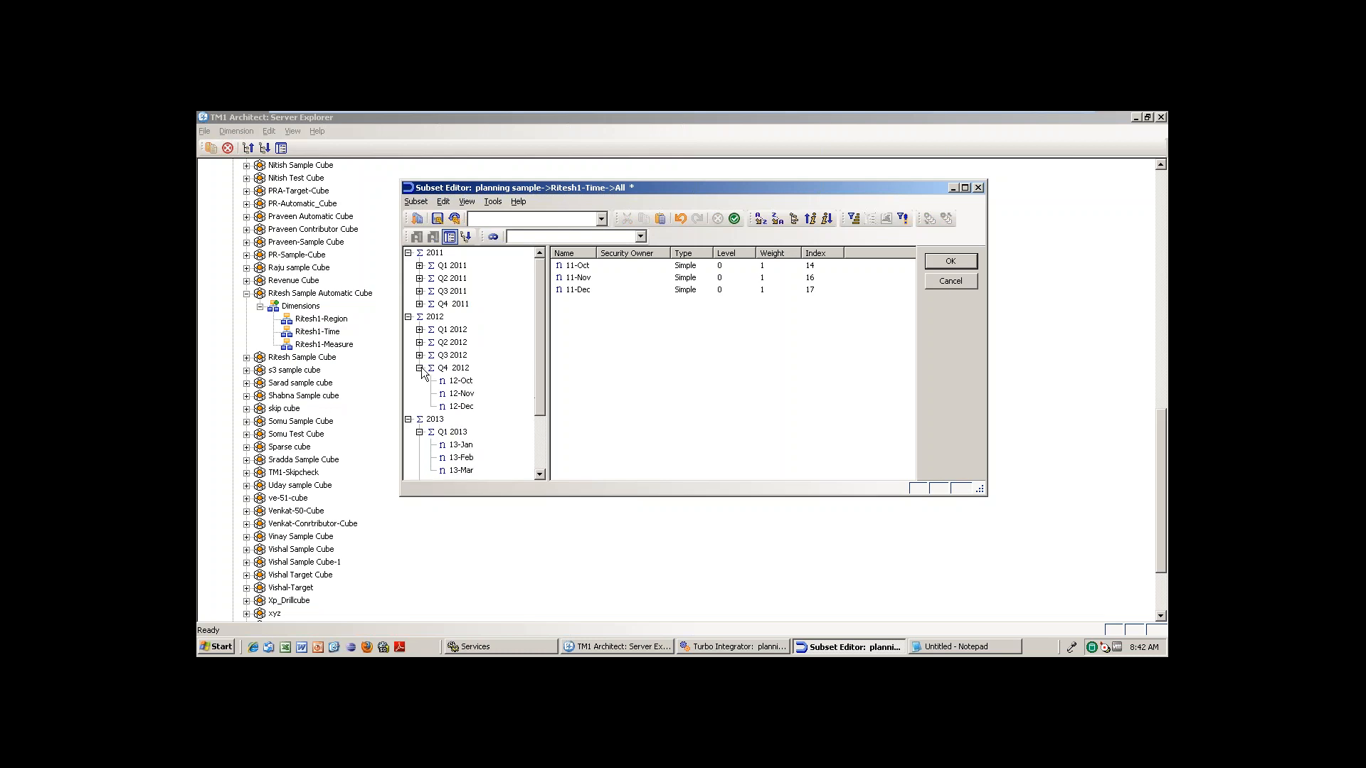
click(419, 368)
Collapse Q1–Q3 2013, cancel the Time changes, and open the Ritesh1-Measure members
click(420, 393)
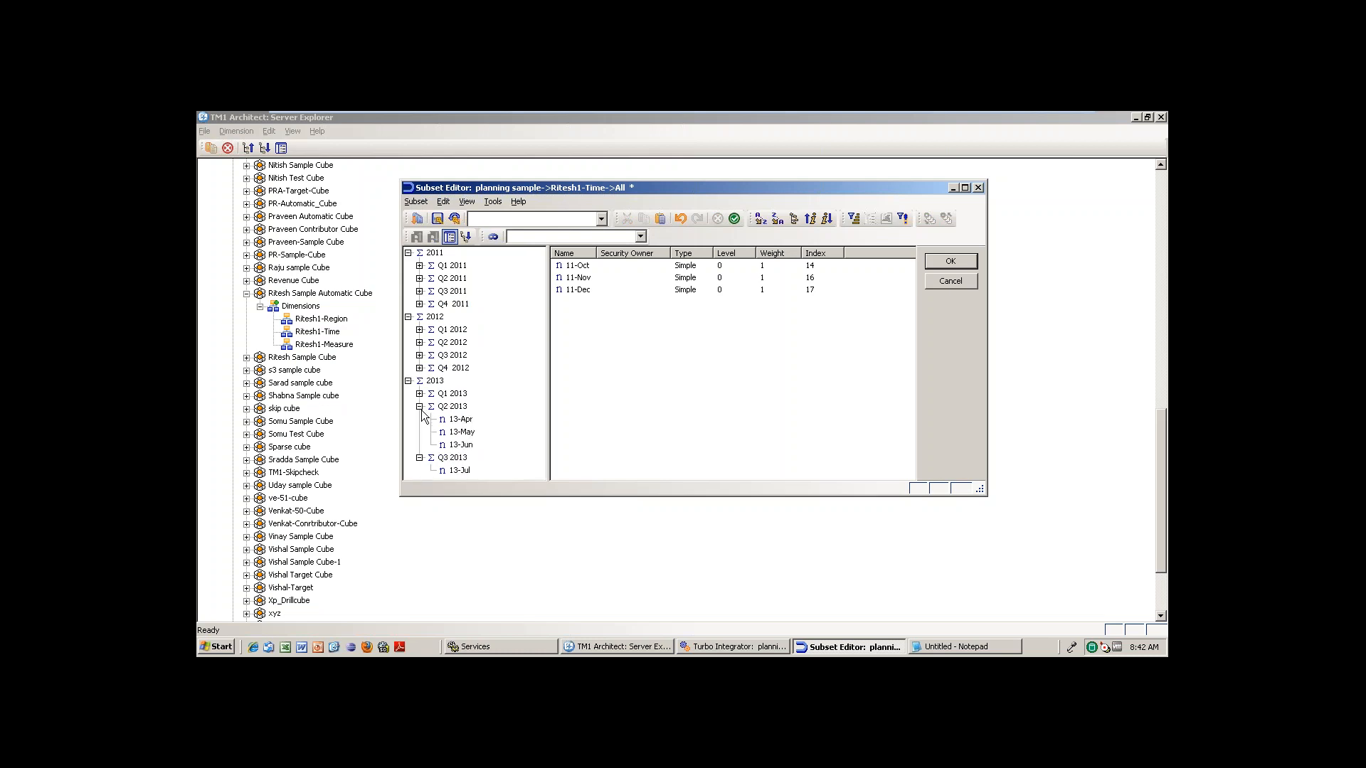
click(420, 406)
click(420, 419)
click(952, 282)
click(337, 345)
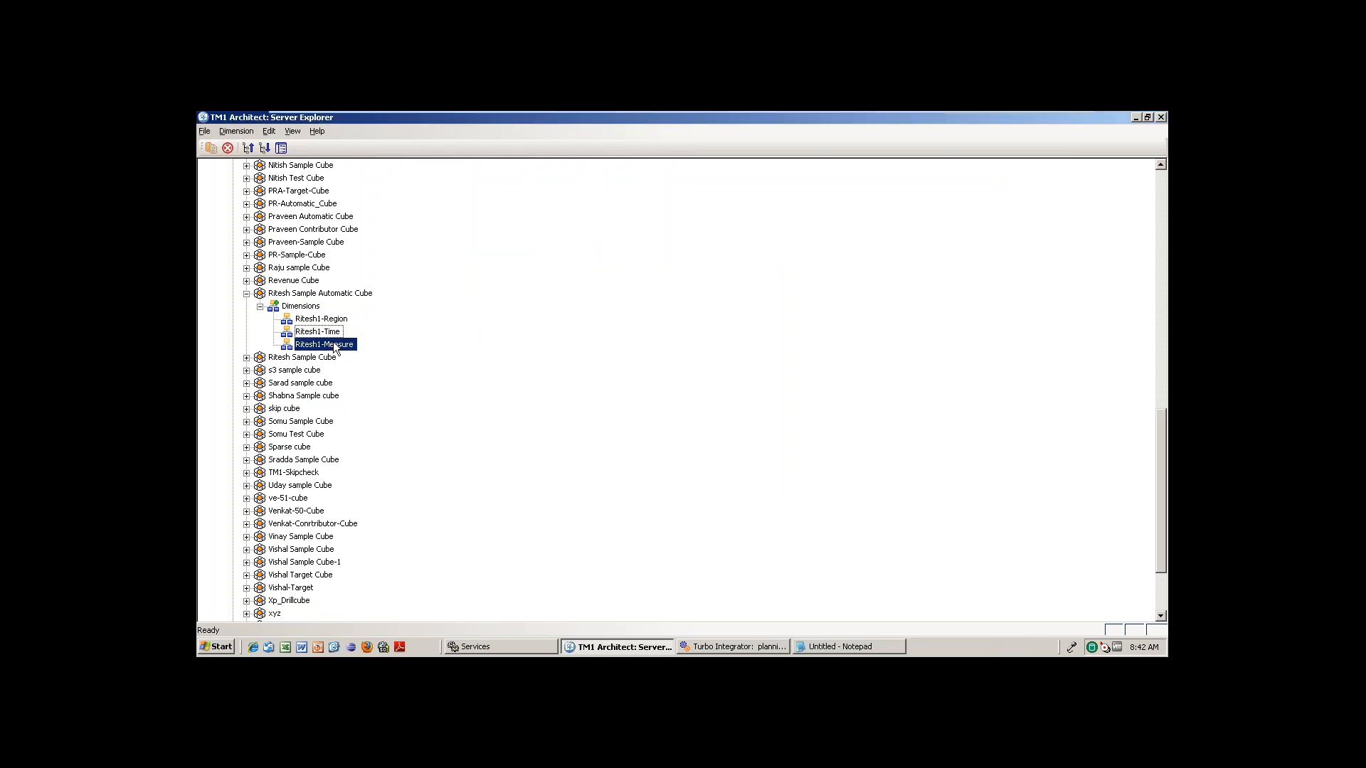
double_click(337, 346)
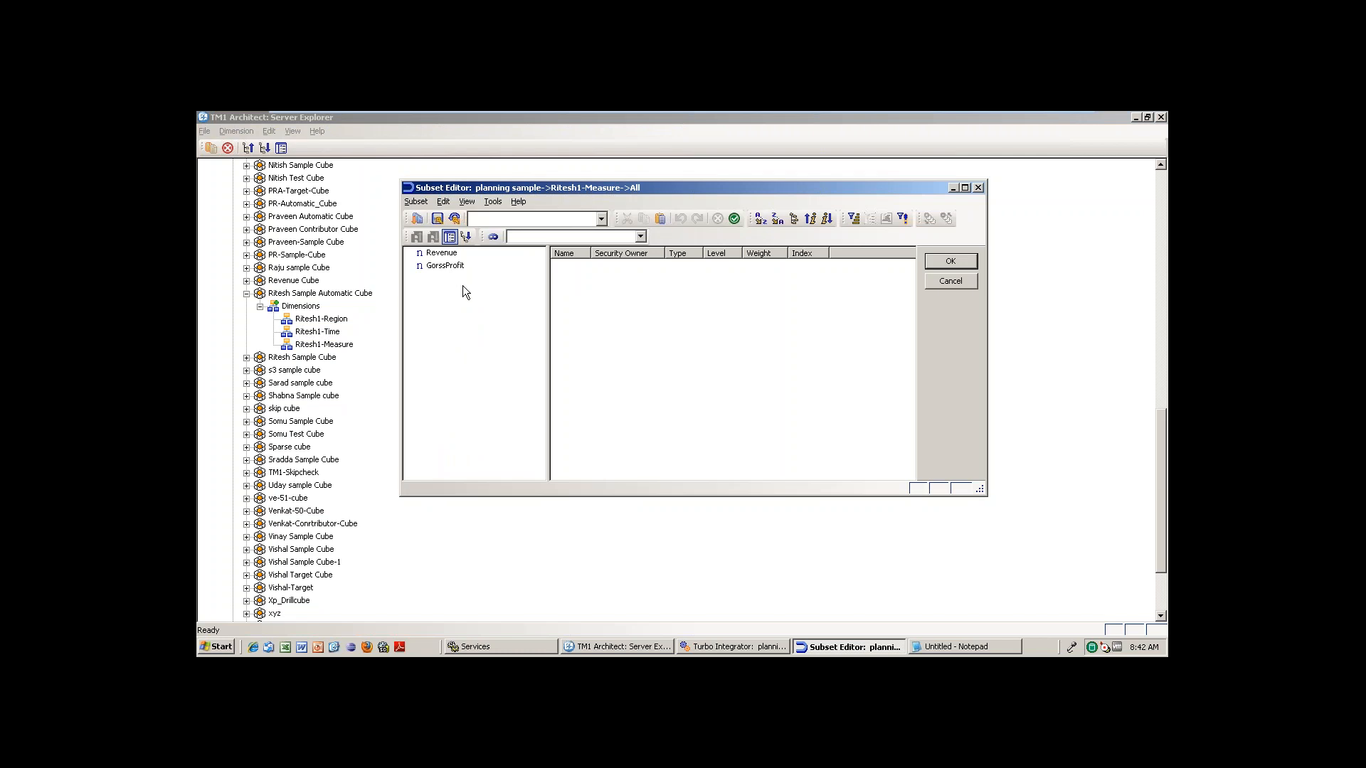
Open Ritesh Sample Automatic Cube's view, recalculate it, and expand 2011 into quarters
click(950, 282)
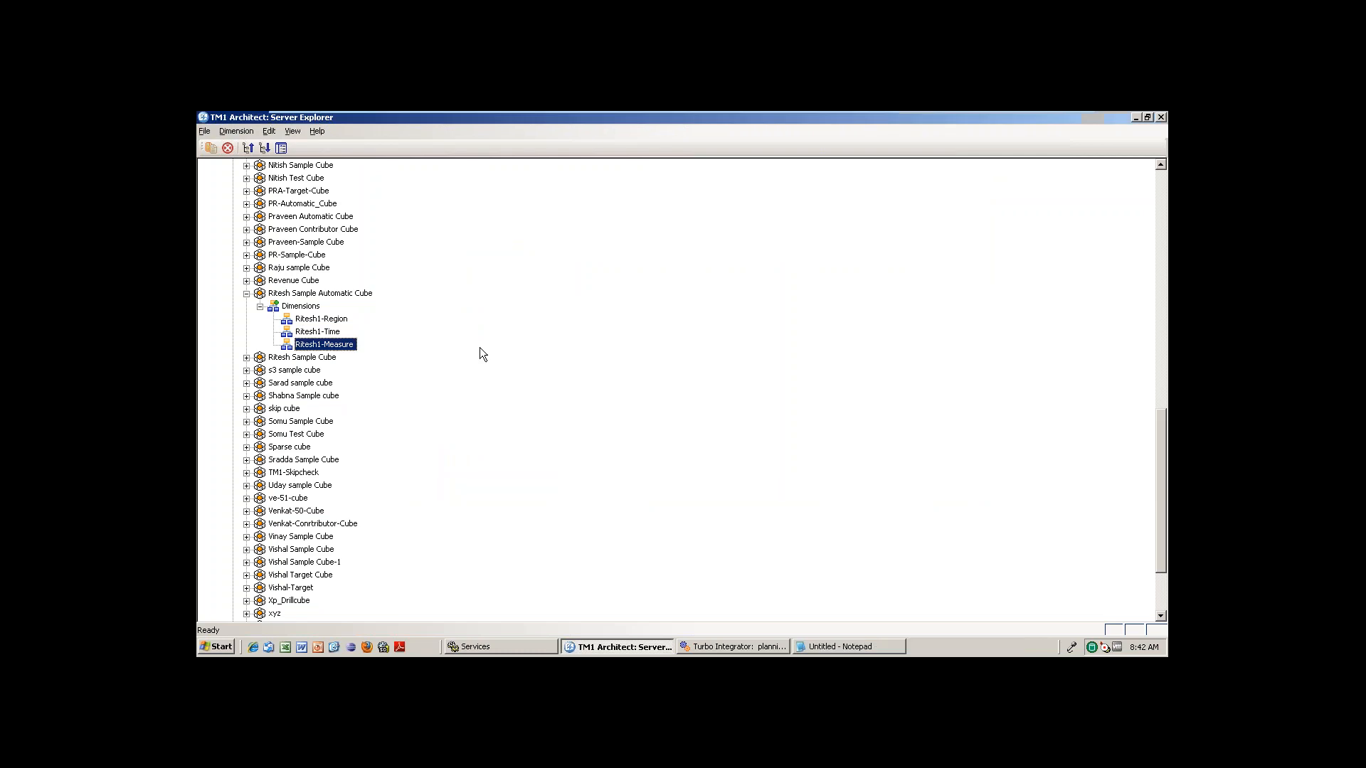
click(321, 294)
double_click(320, 293)
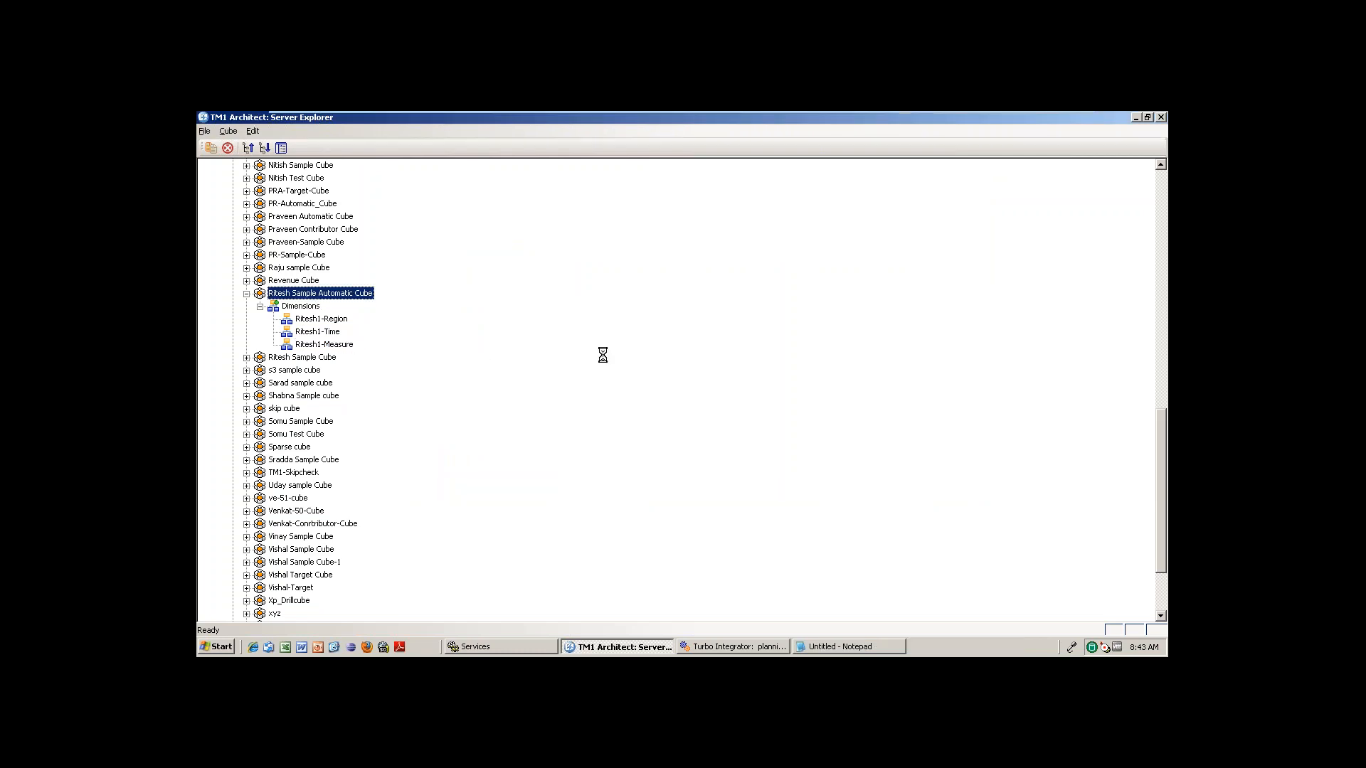
click(585, 226)
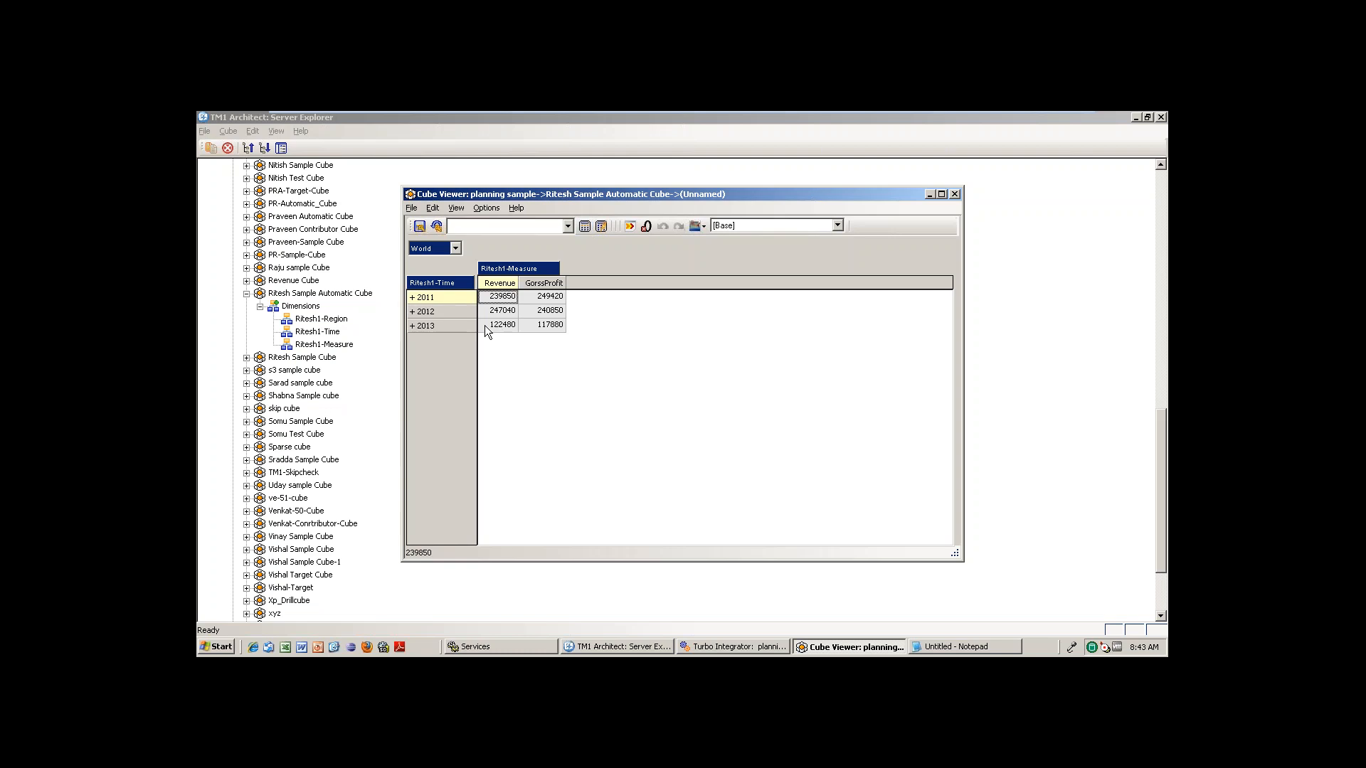
click(413, 297)
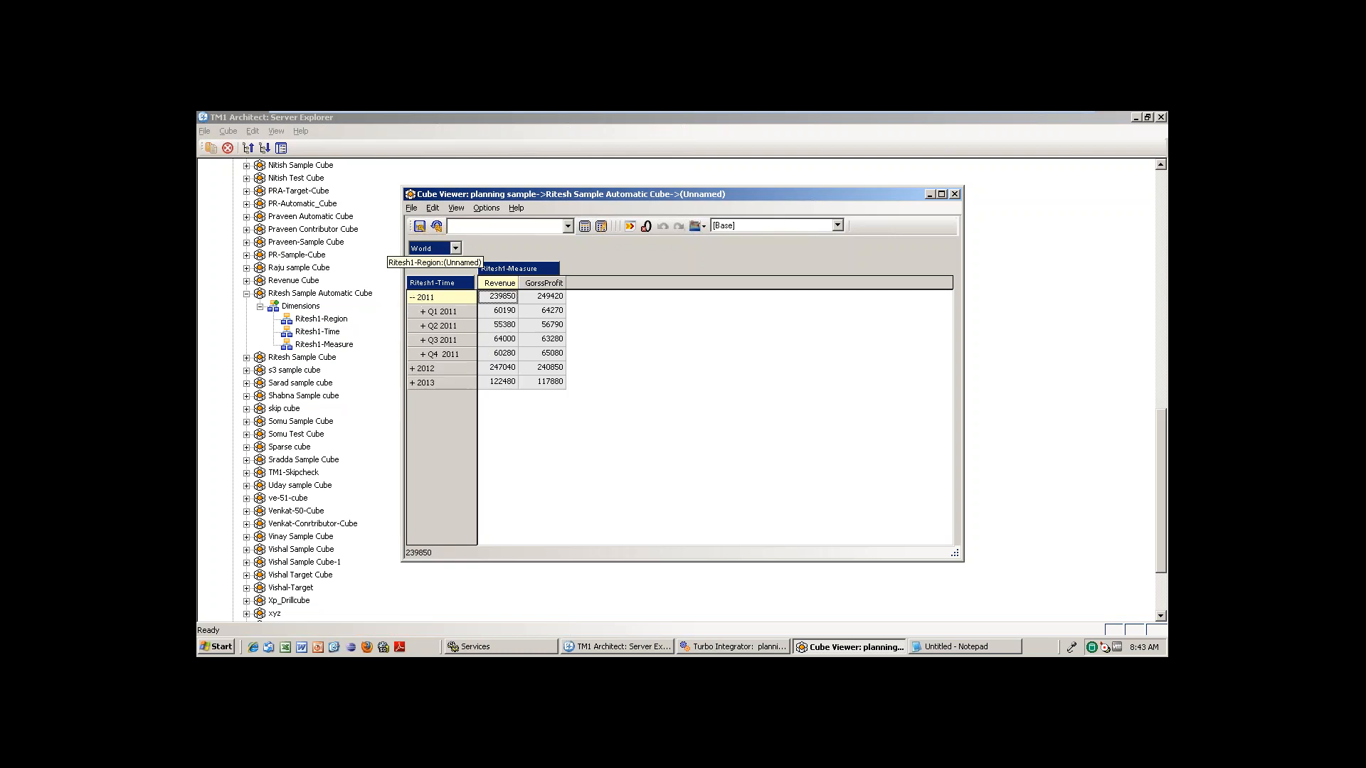
Set India as the region filter, recalculate, expand Q1 2011 into months, then show the desktop
double_click(446, 248)
click(447, 266)
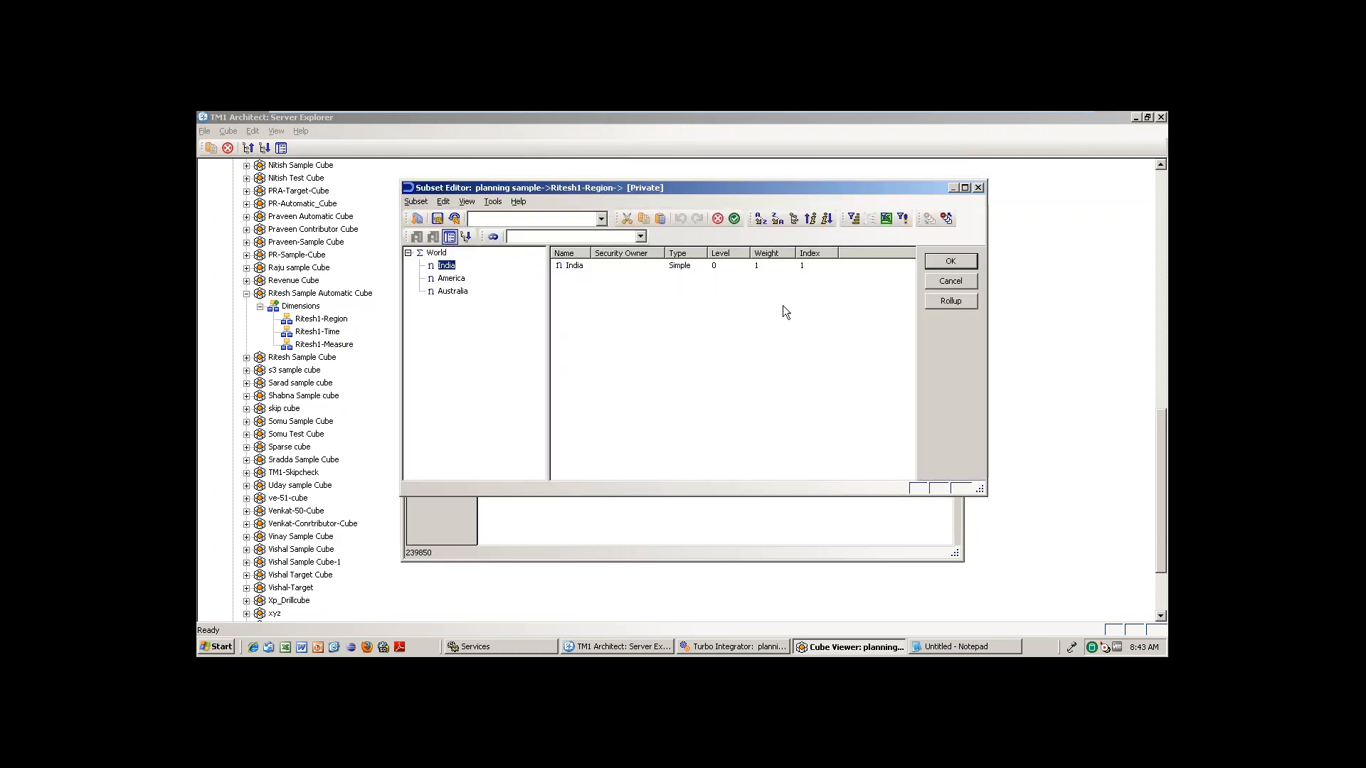
click(950, 262)
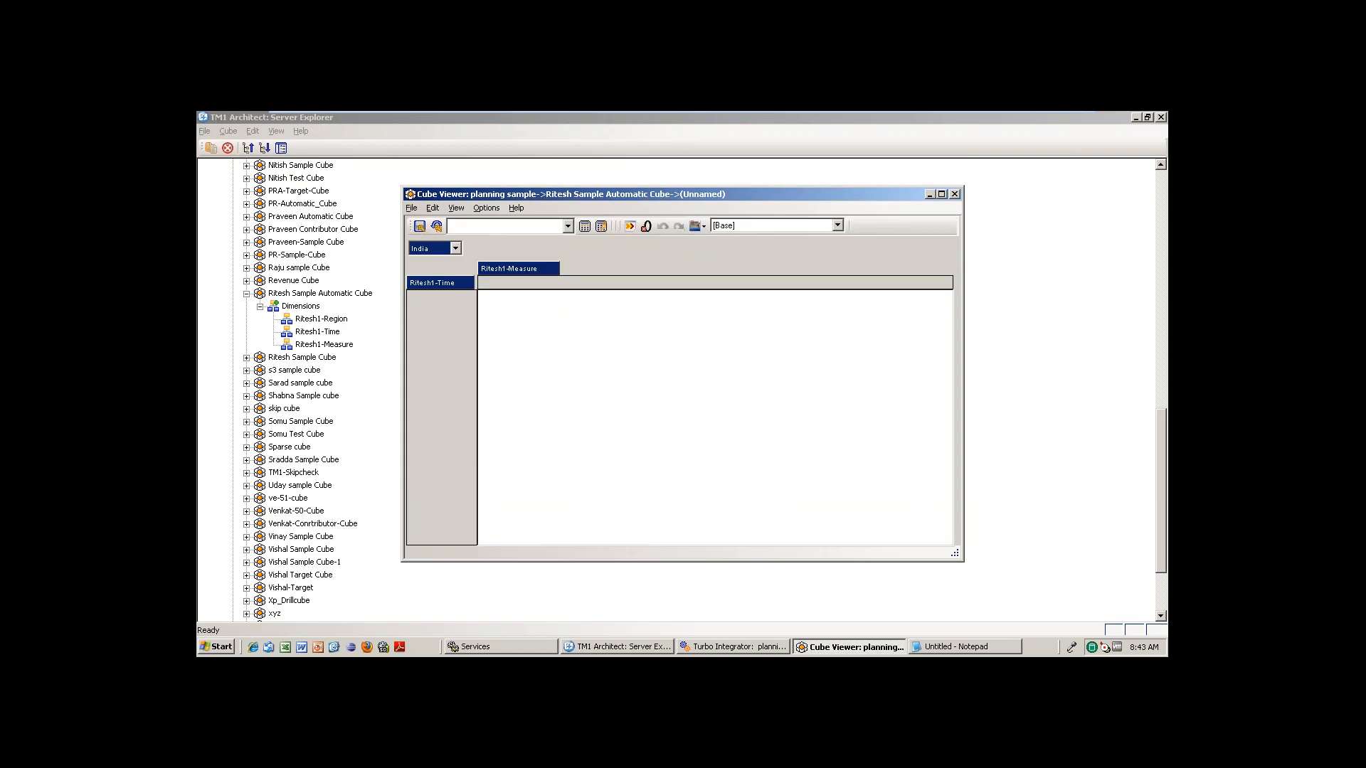
click(585, 226)
click(424, 311)
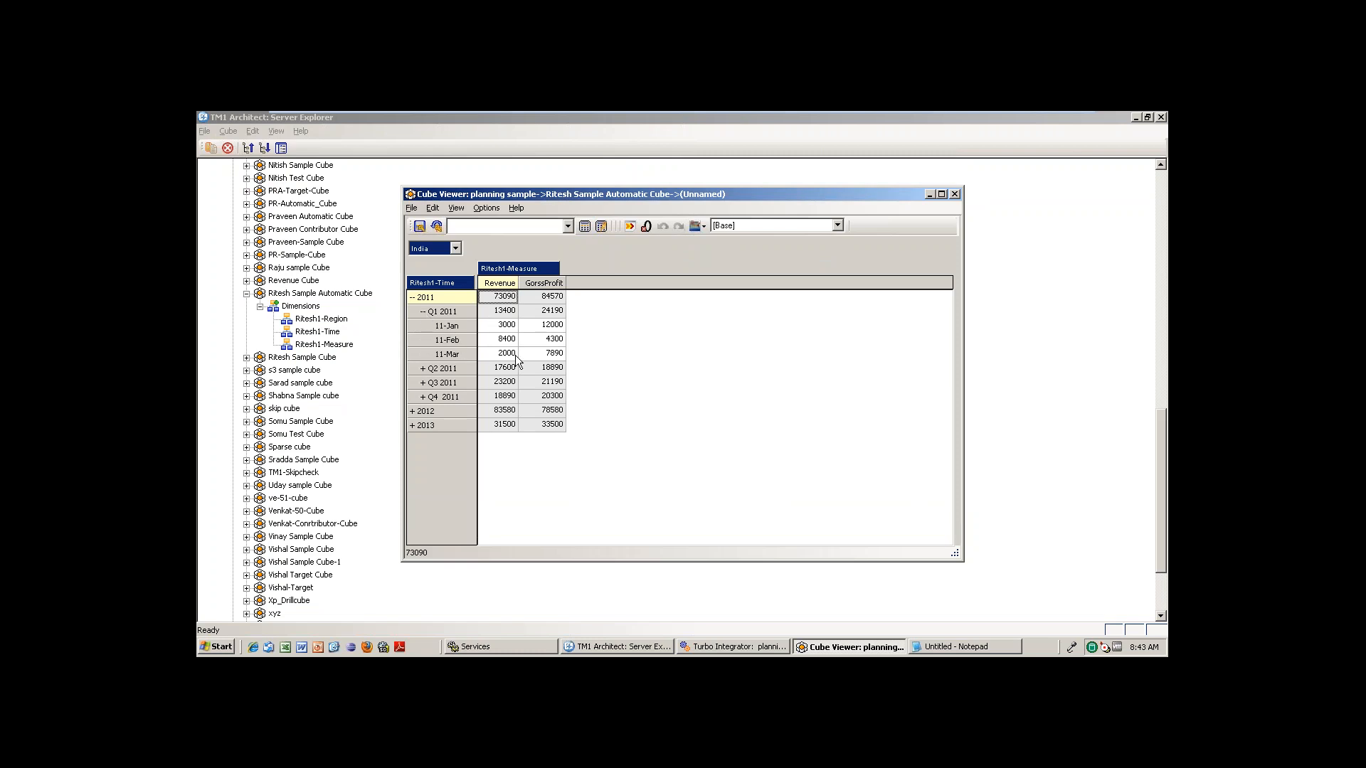
right_click(1036, 642)
click(1074, 587)
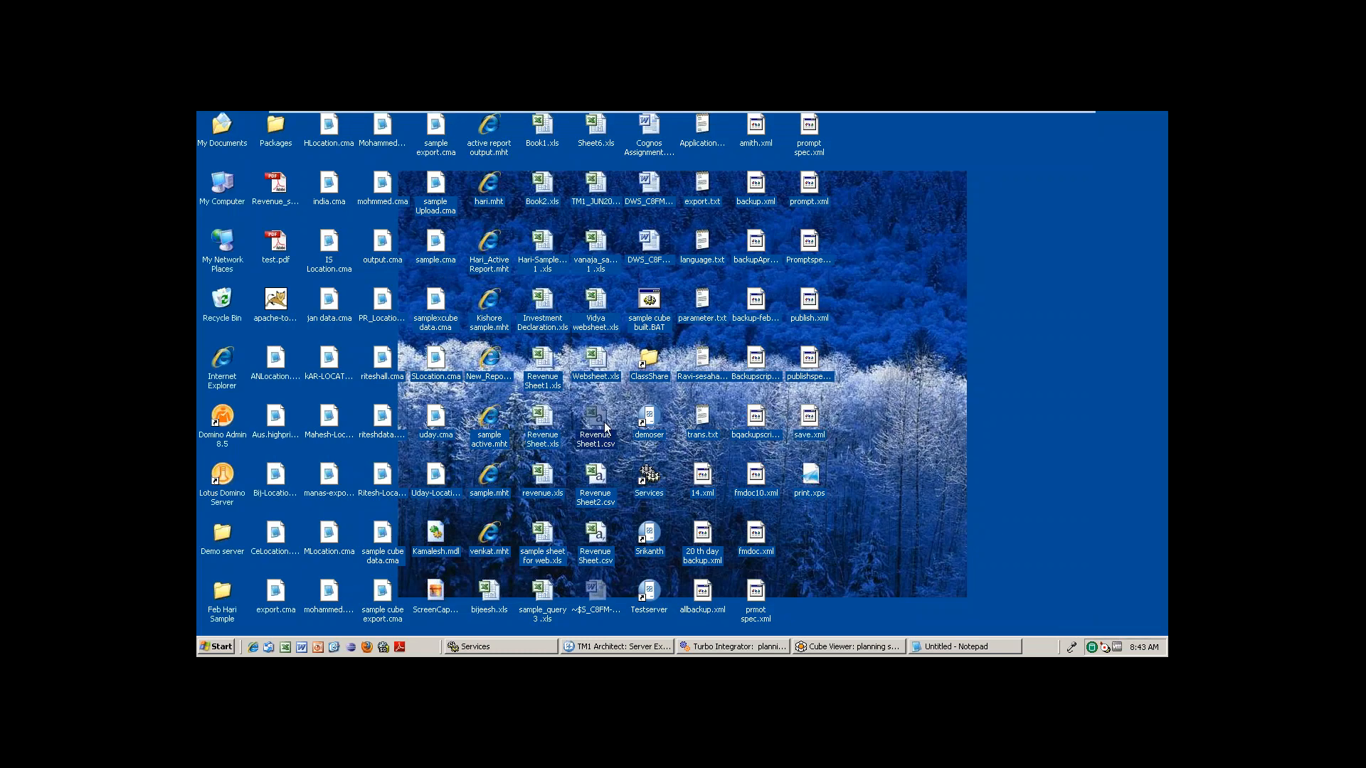
Open Revenue Sheet1.csv in Excel and inspect row 2's Country, Year, Quarter, Month and Revenue values
double_click(606, 427)
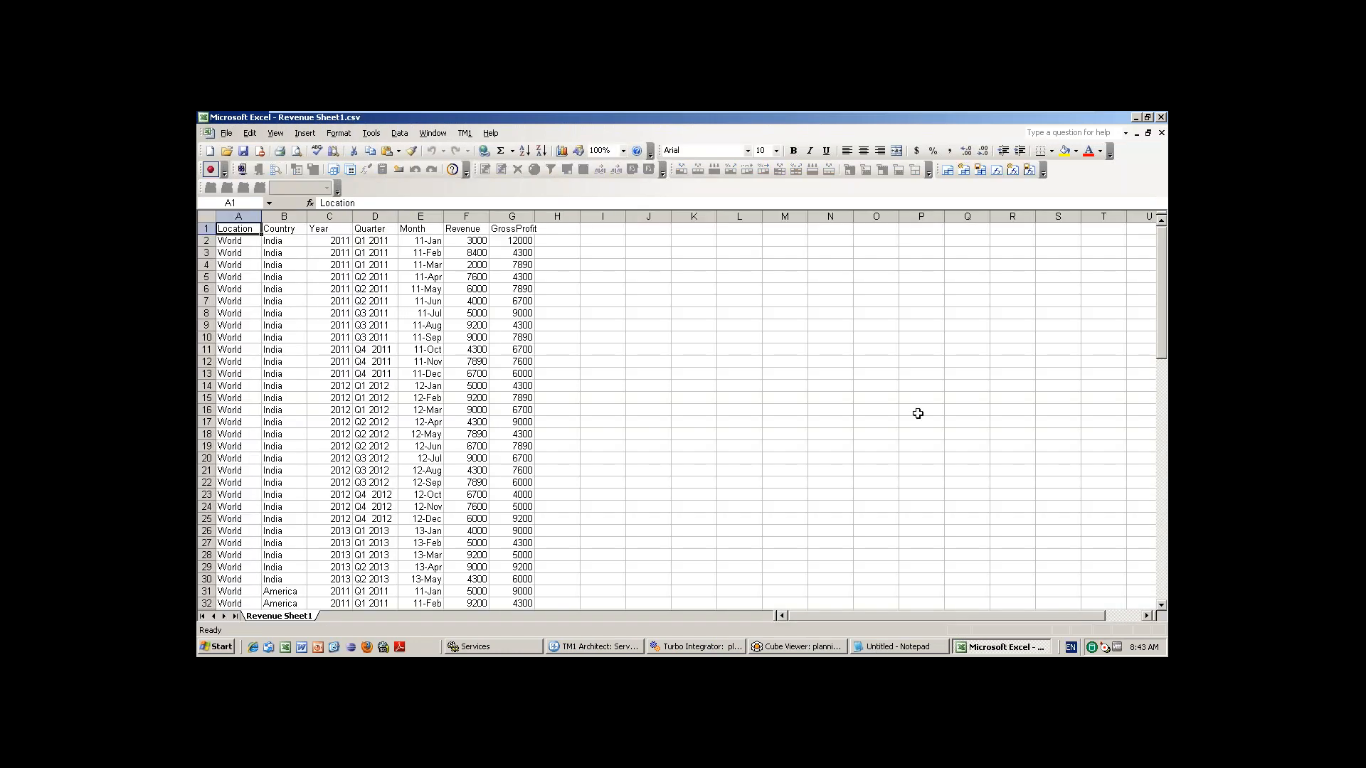
click(275, 244)
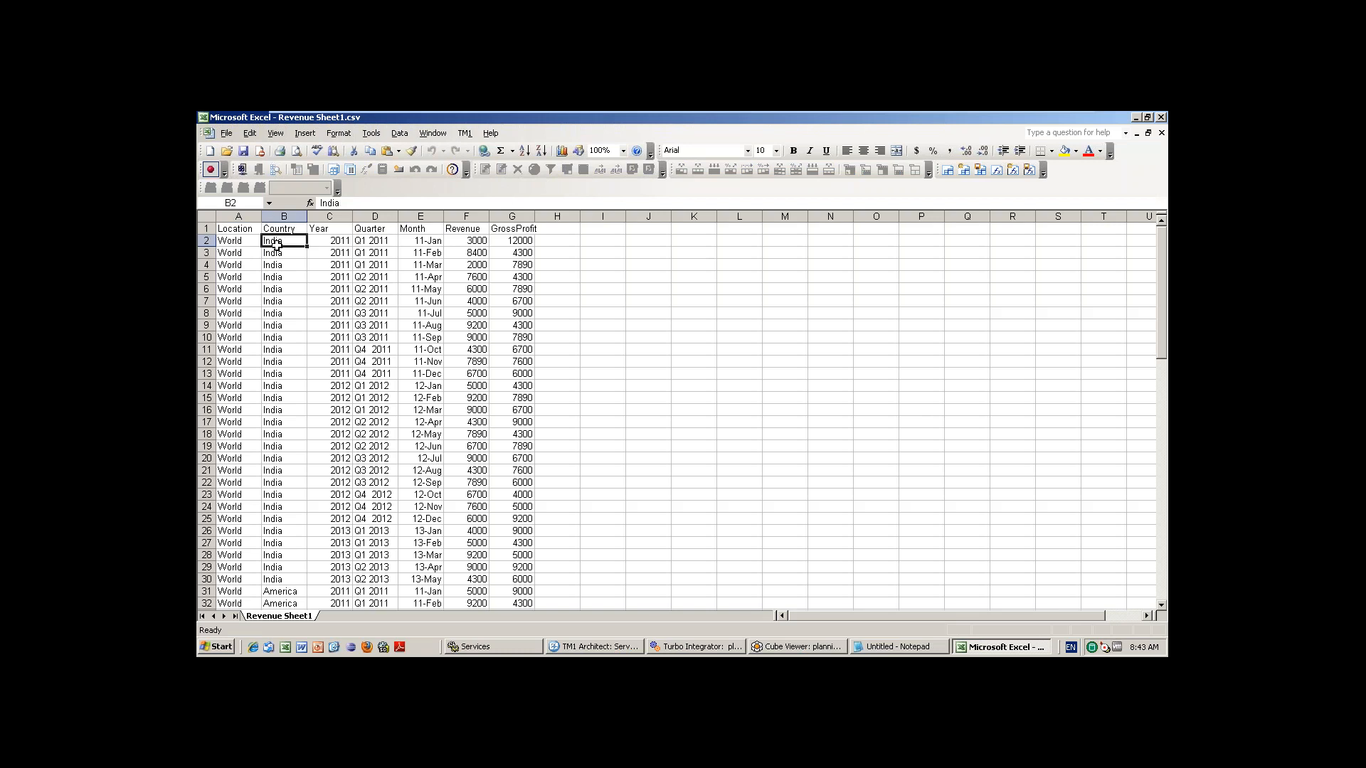
click(330, 243)
click(379, 241)
click(432, 246)
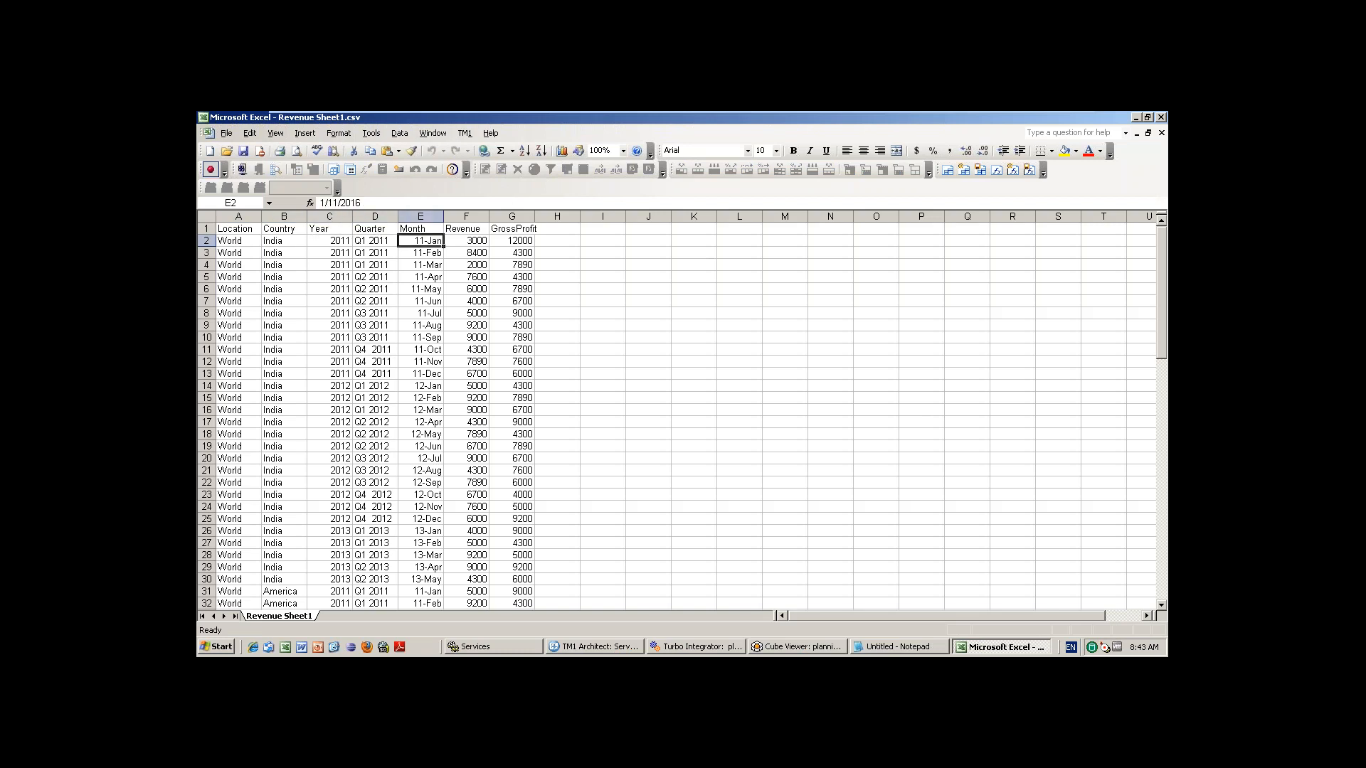
click(475, 246)
key(alt+Tab)
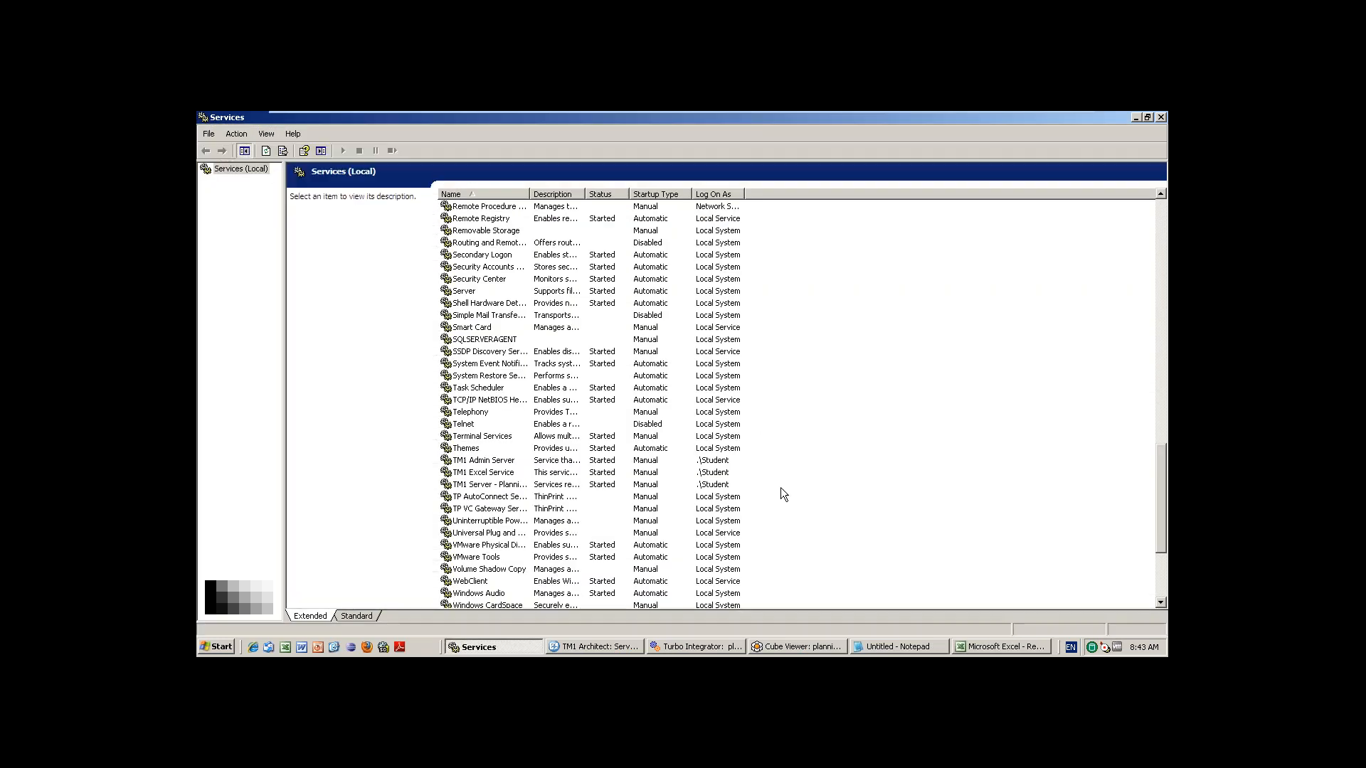
key(alt+Tab)
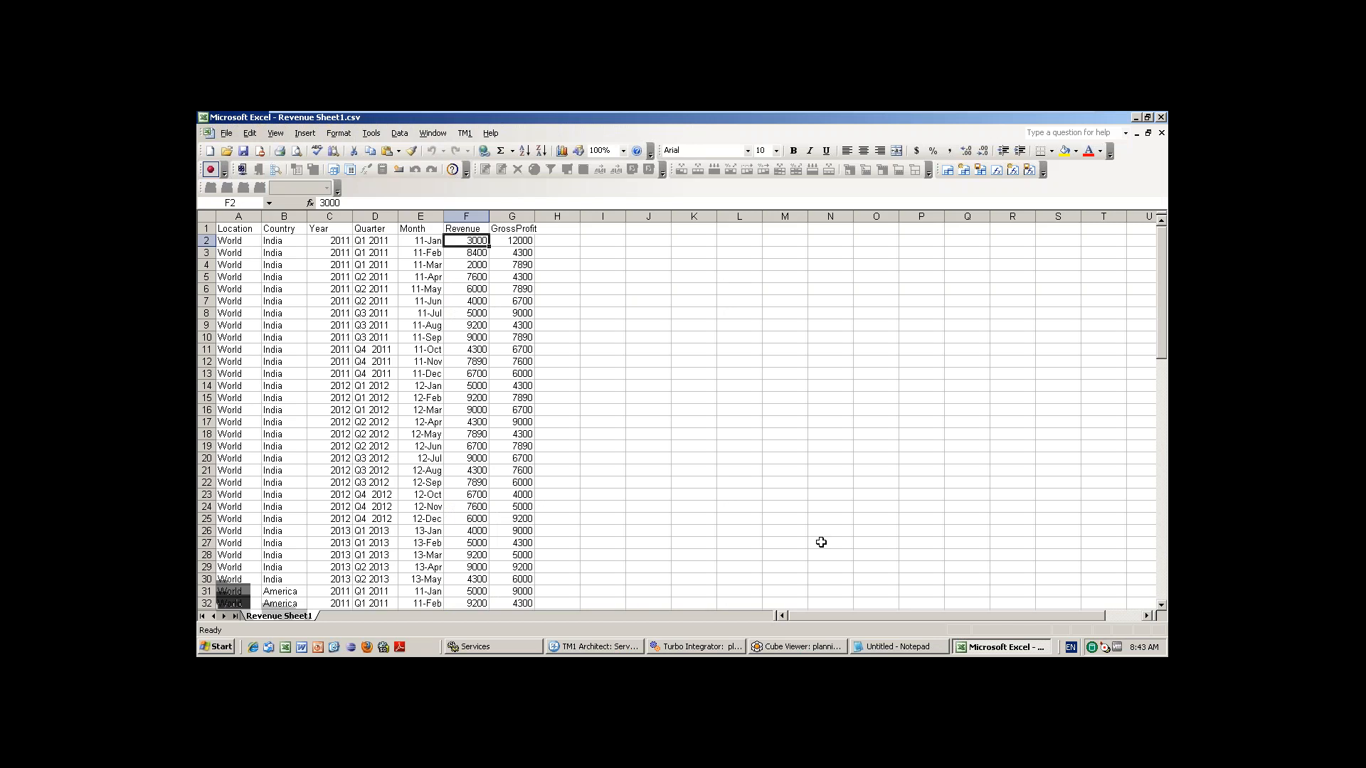
Position the cube view beside the CSV and compare Q1 2011 monthly Revenue: 3000, 8400, 2000
click(809, 647)
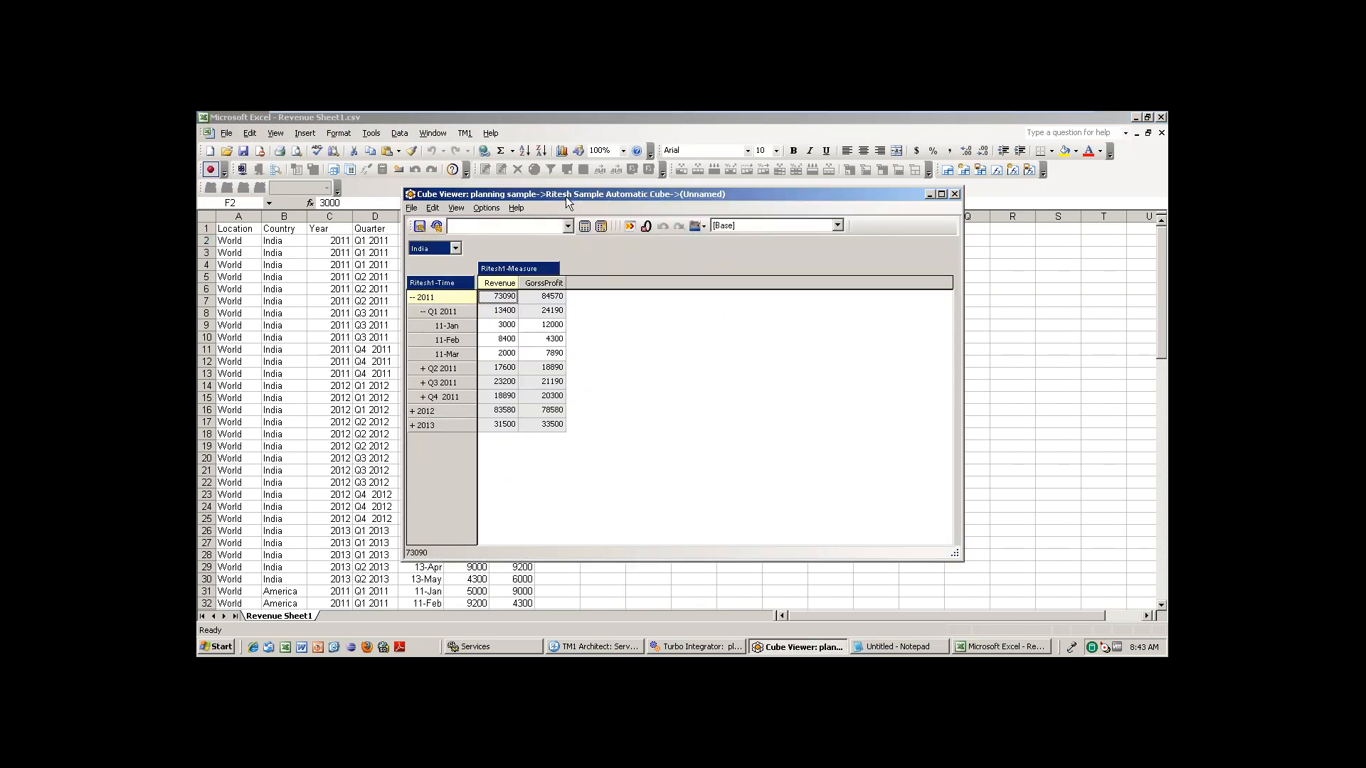
drag(566, 196, 720, 223)
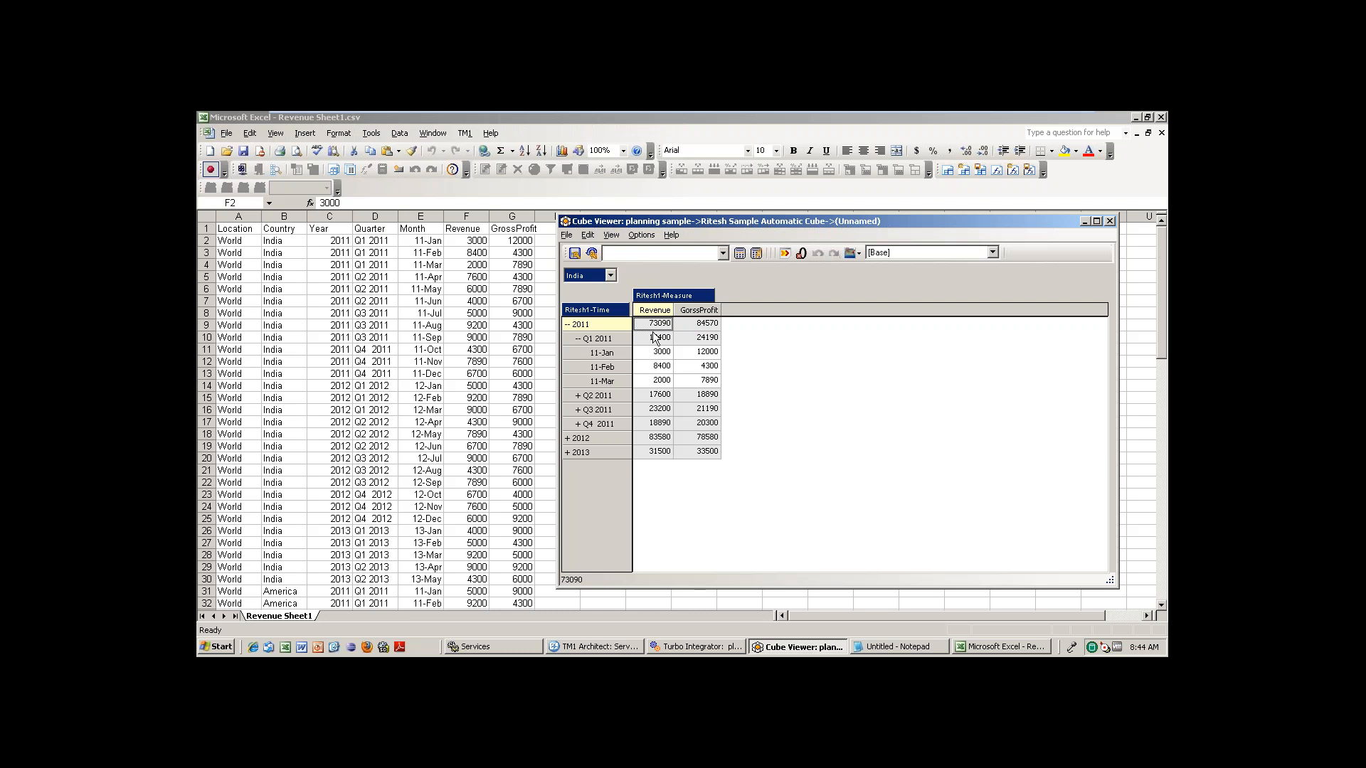
click(584, 340)
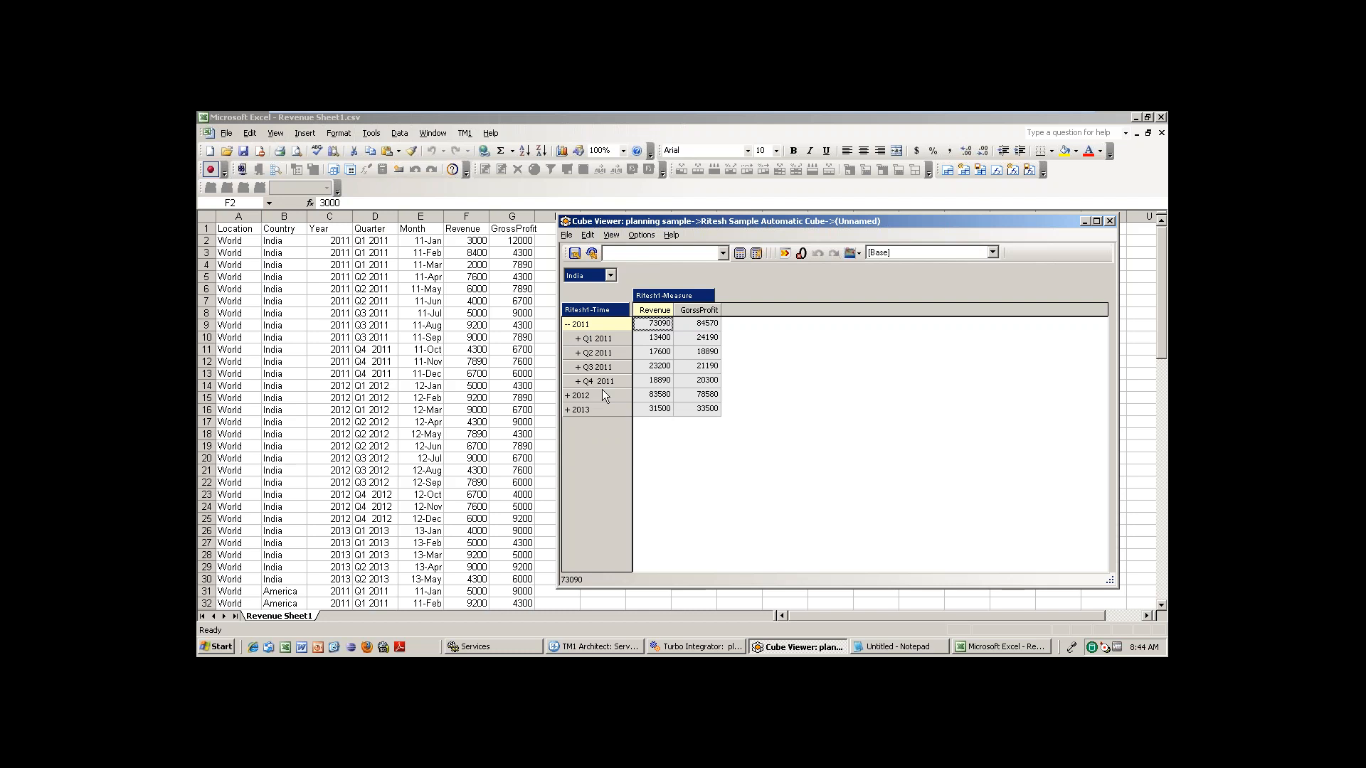
click(573, 396)
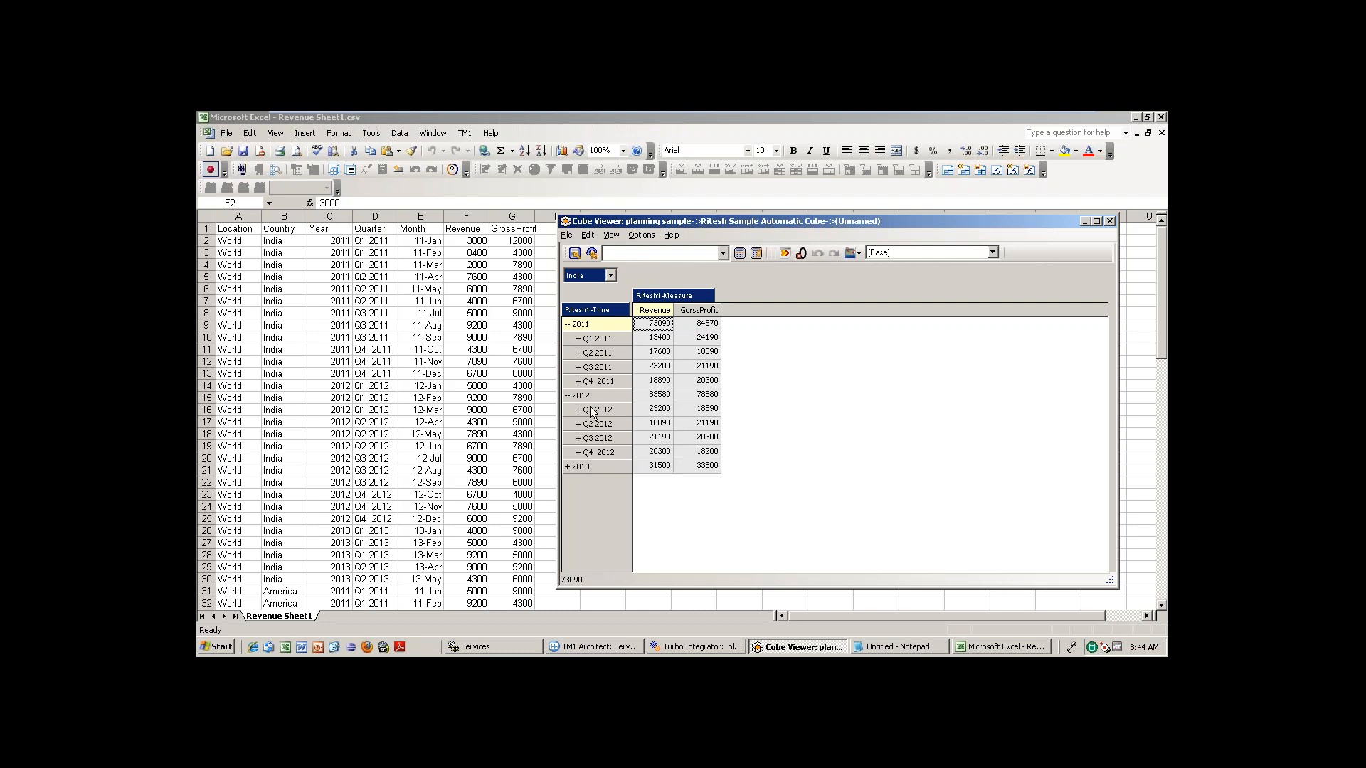
click(573, 396)
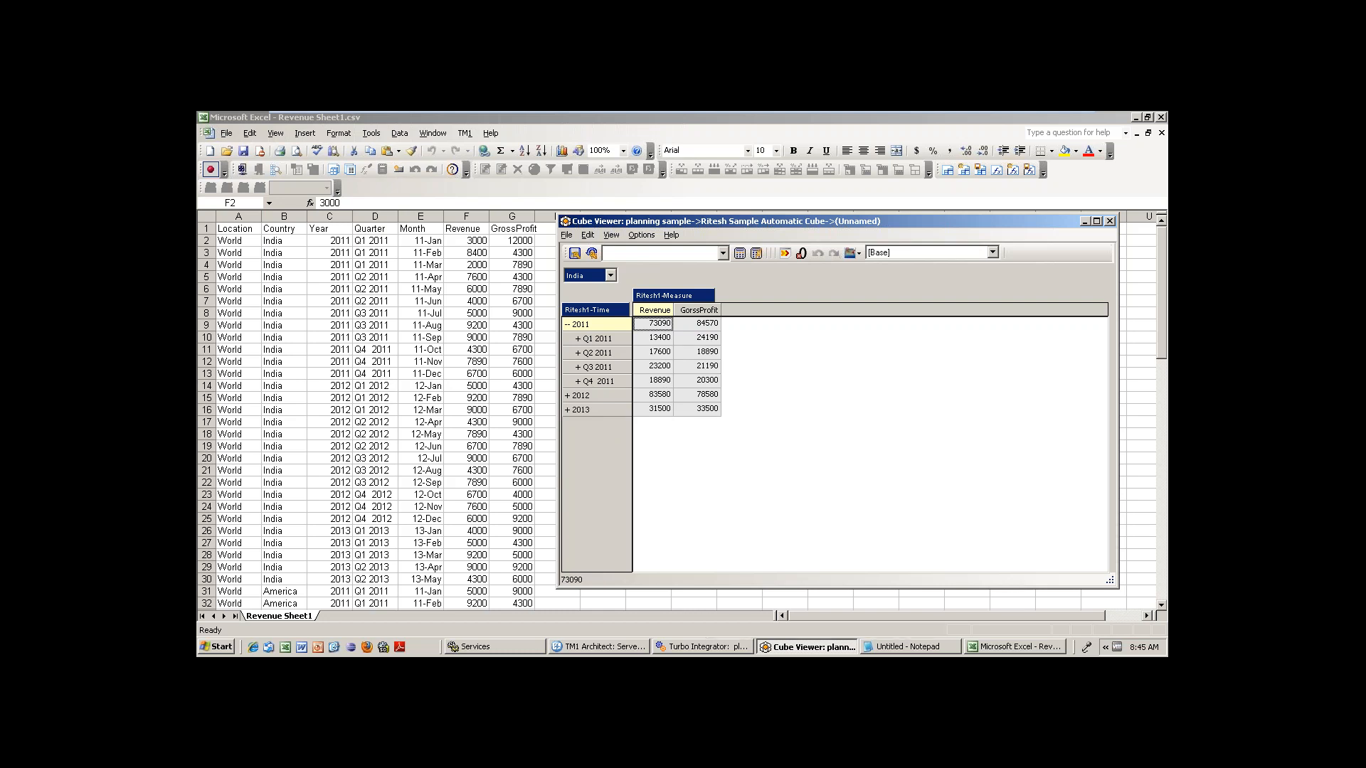
click(578, 339)
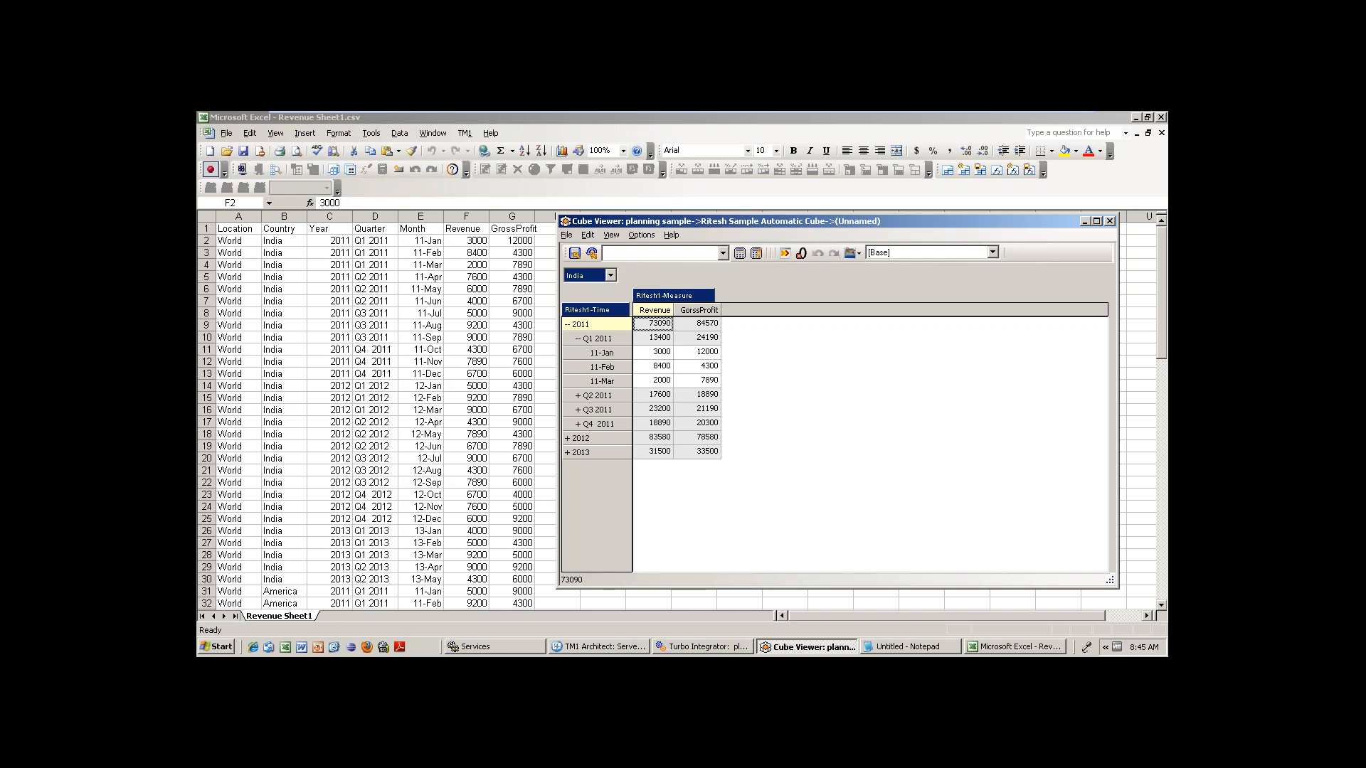
click(425, 309)
click(470, 266)
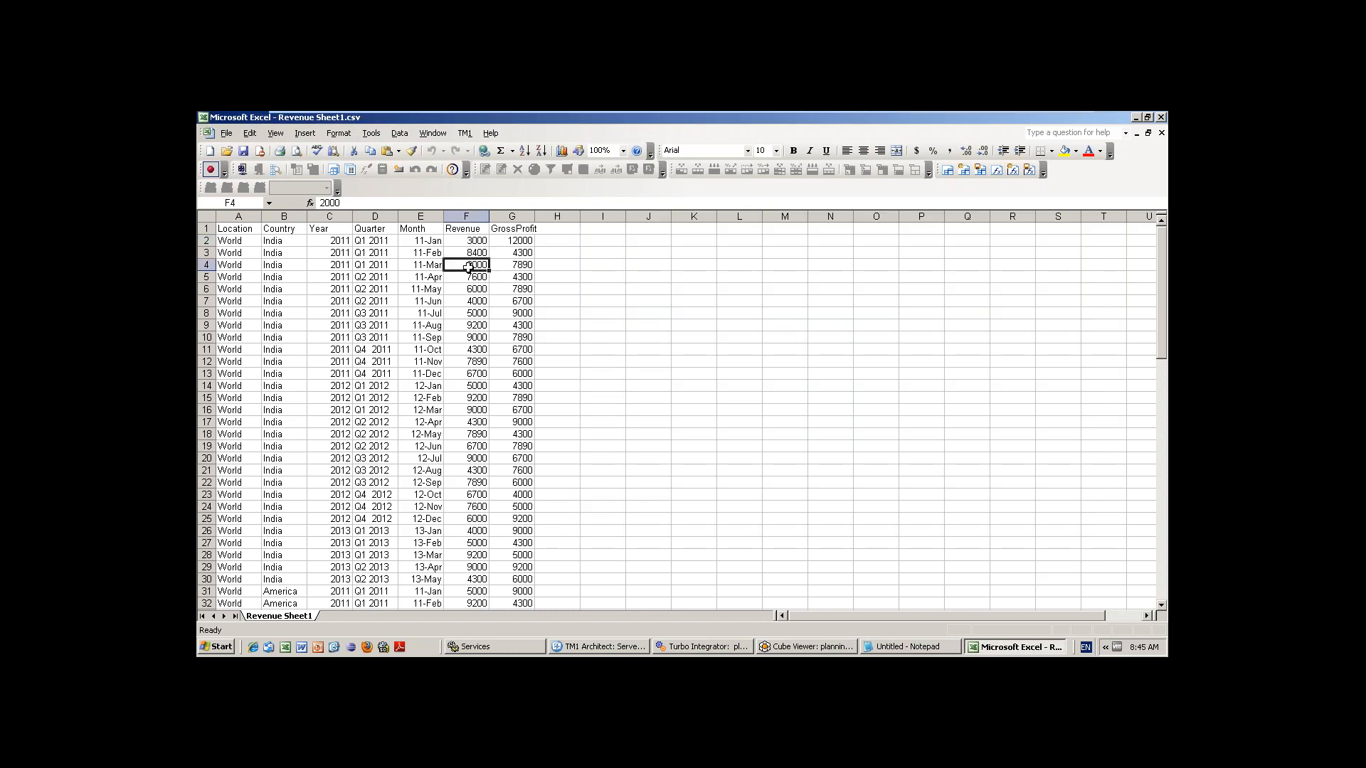
Change the 11-Jan 2011 Revenue in cell F2 from 3000 to 6000
click(474, 251)
click(480, 242)
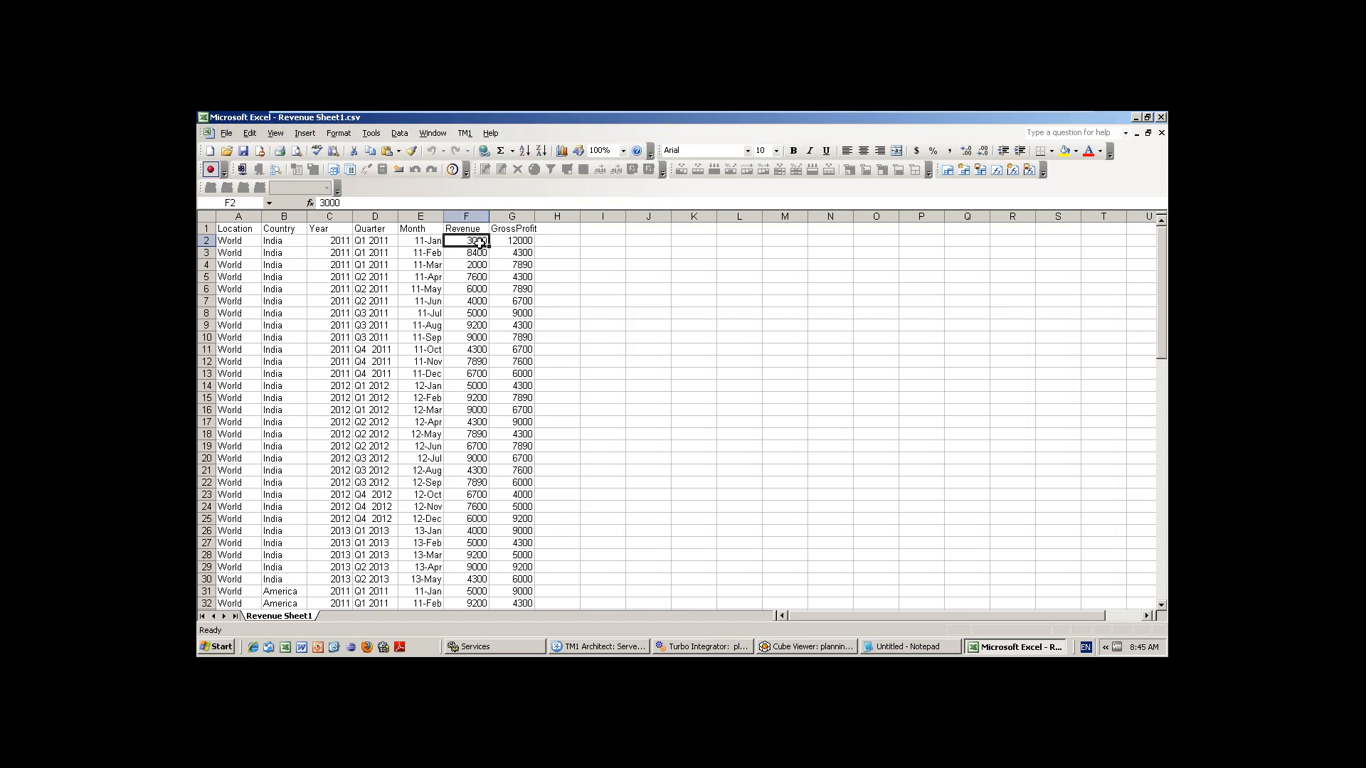
text(600)
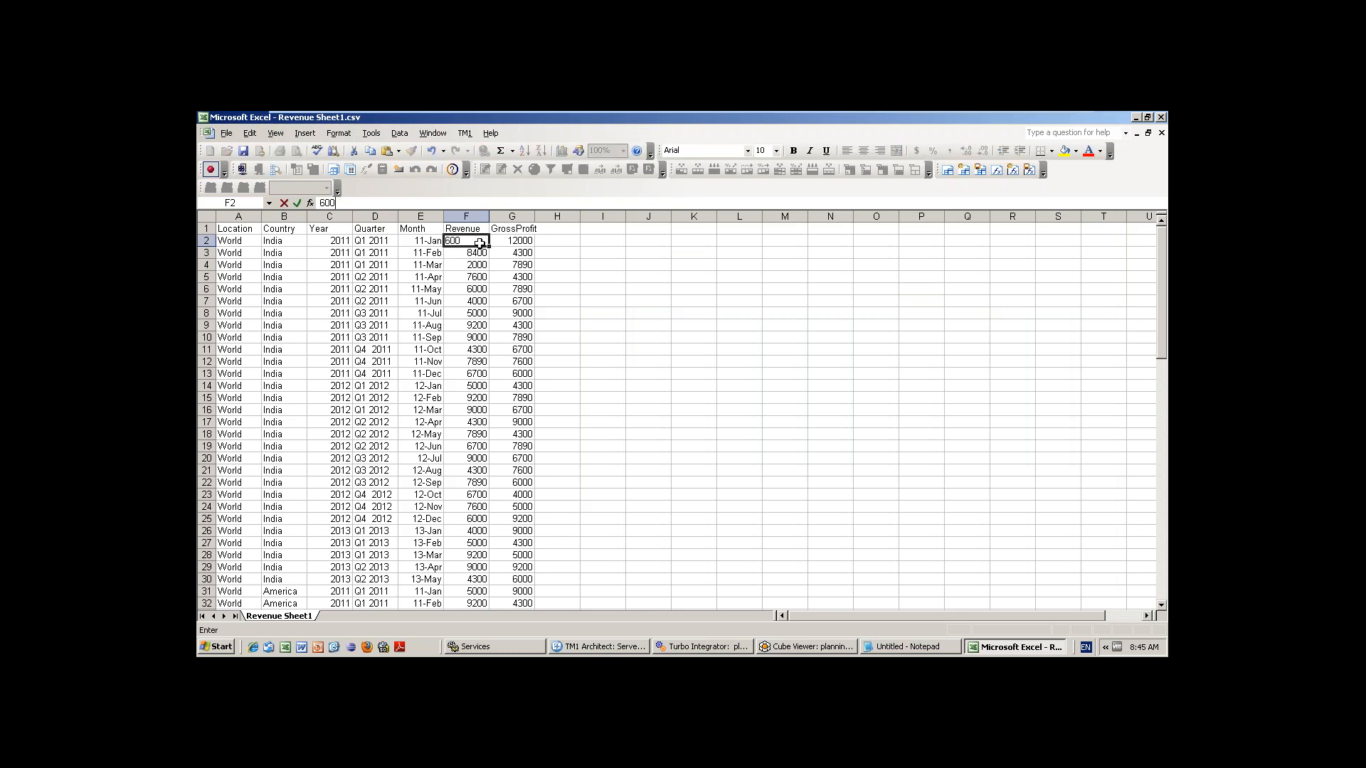
text(0)
click(578, 266)
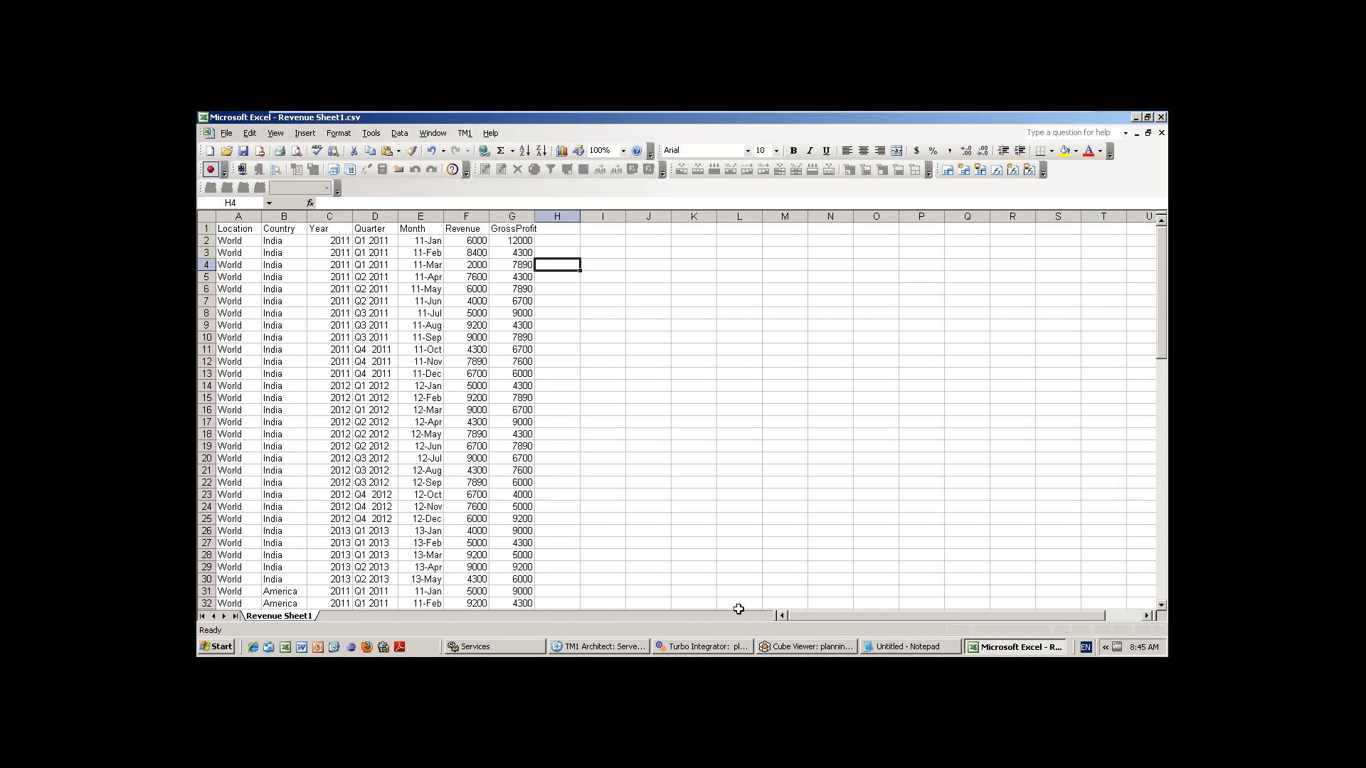
click(806, 647)
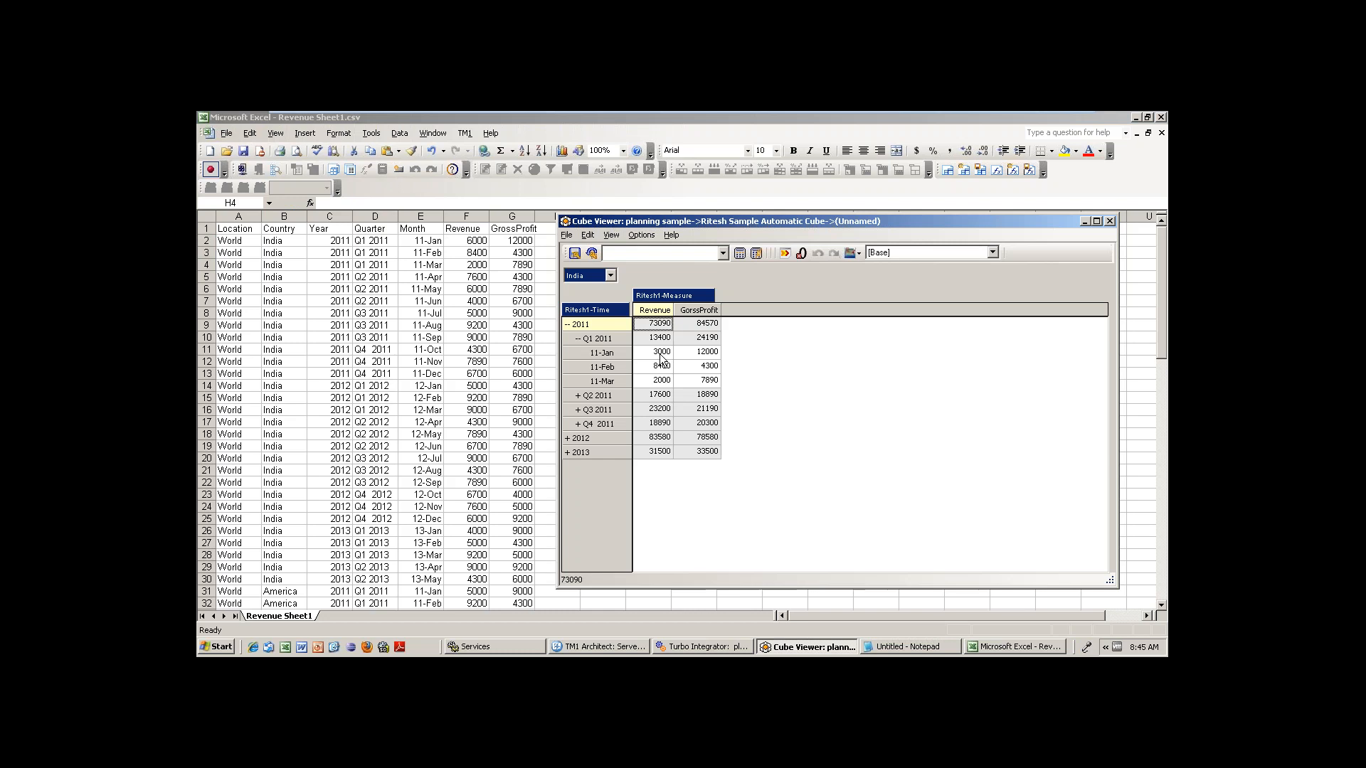
Check that the cube's 11-Jan 2011 India Revenue still reads 3000, then go to the TurboIntegrator process
click(660, 355)
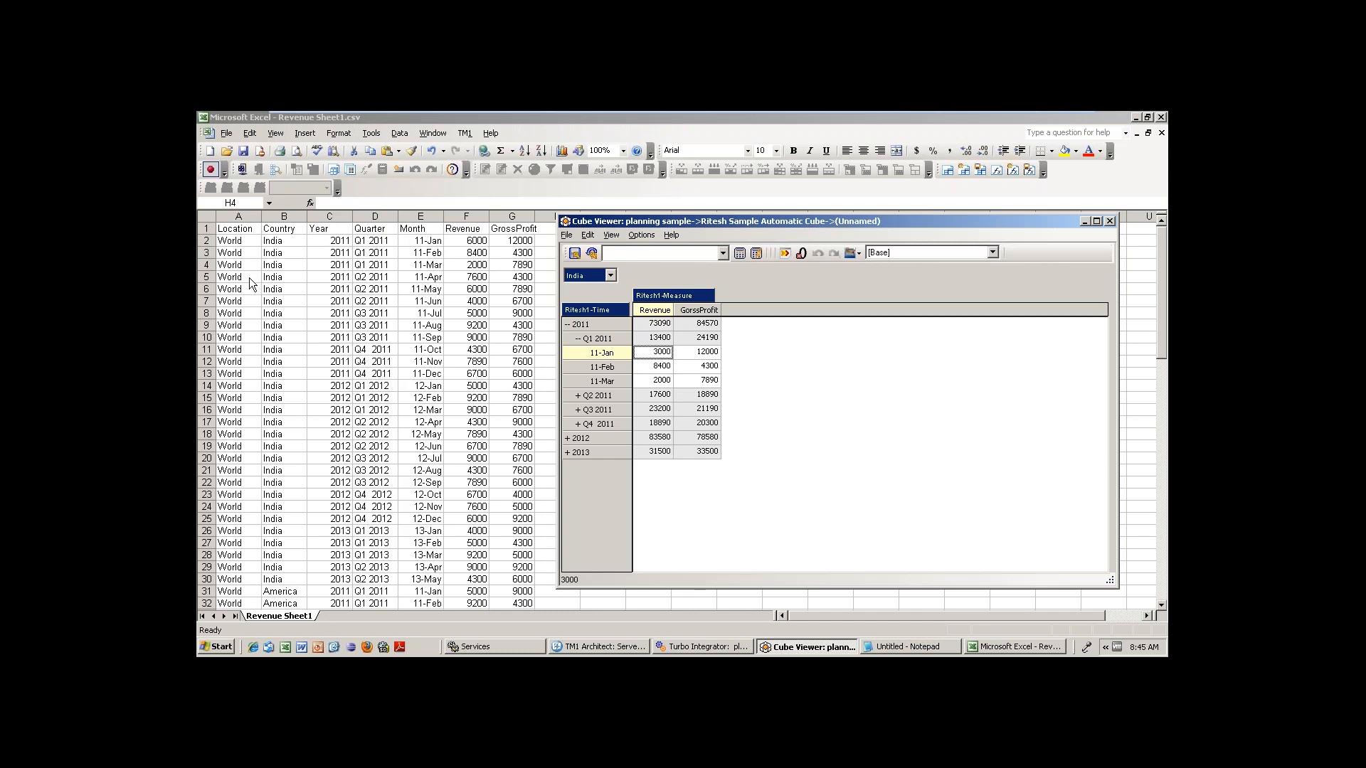
click(704, 647)
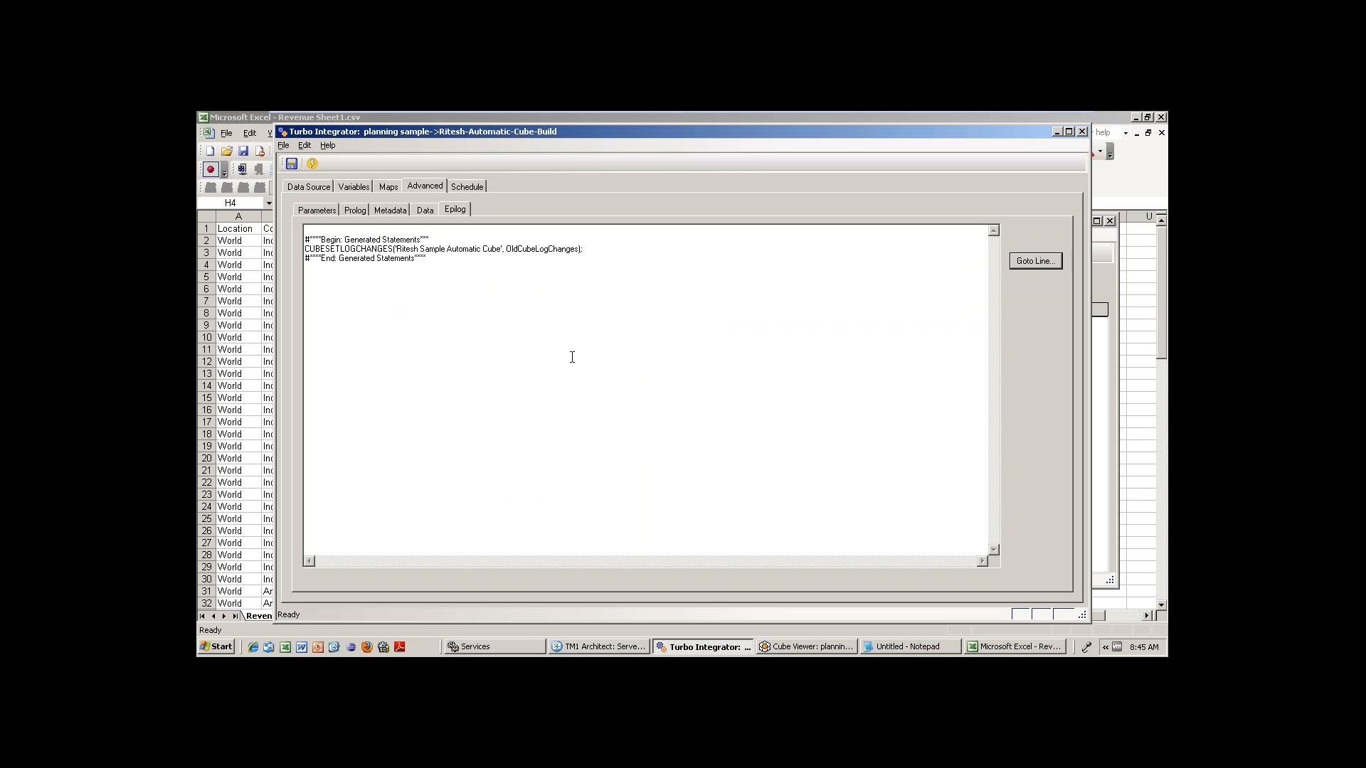
Check vLocation's Contents options, then view consolidations vLocation→vCountry, vYear→vQuarter, vQuarter→vMonth
click(353, 185)
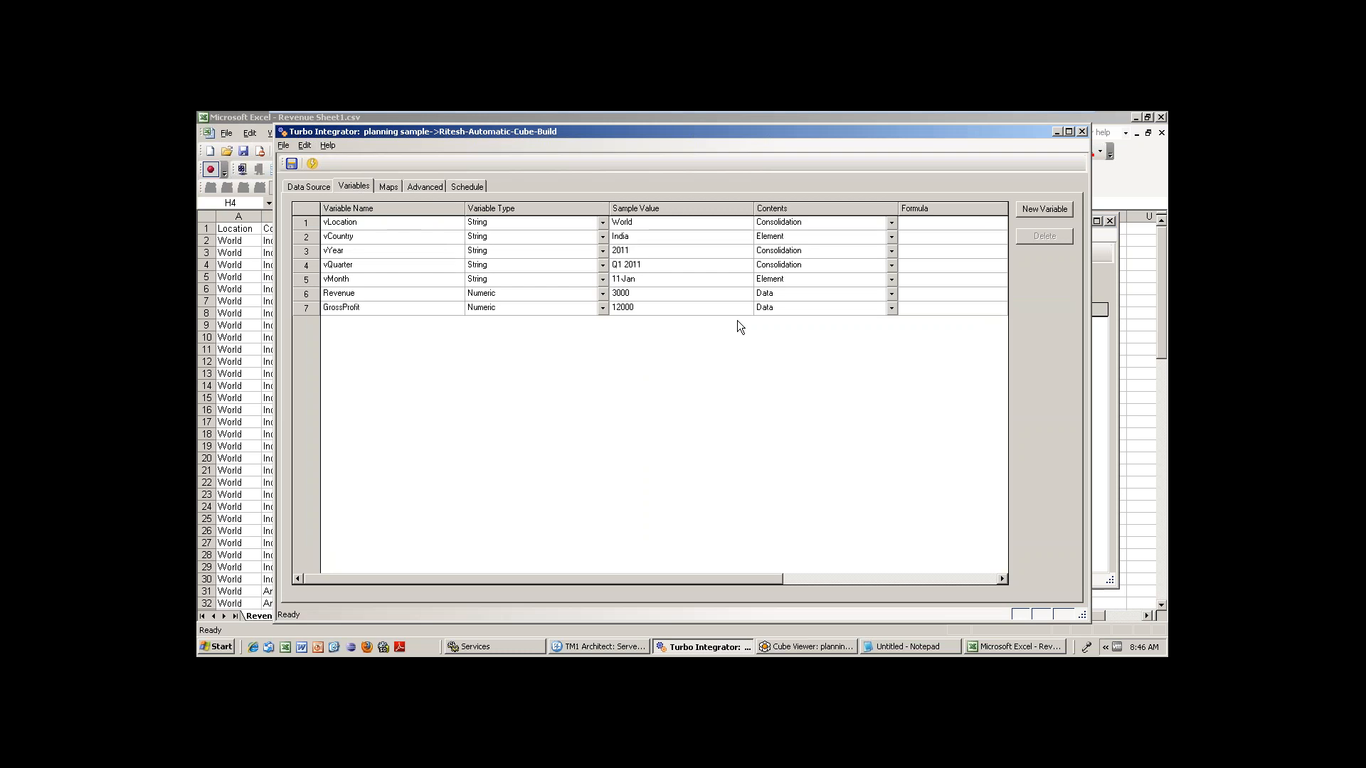
click(891, 223)
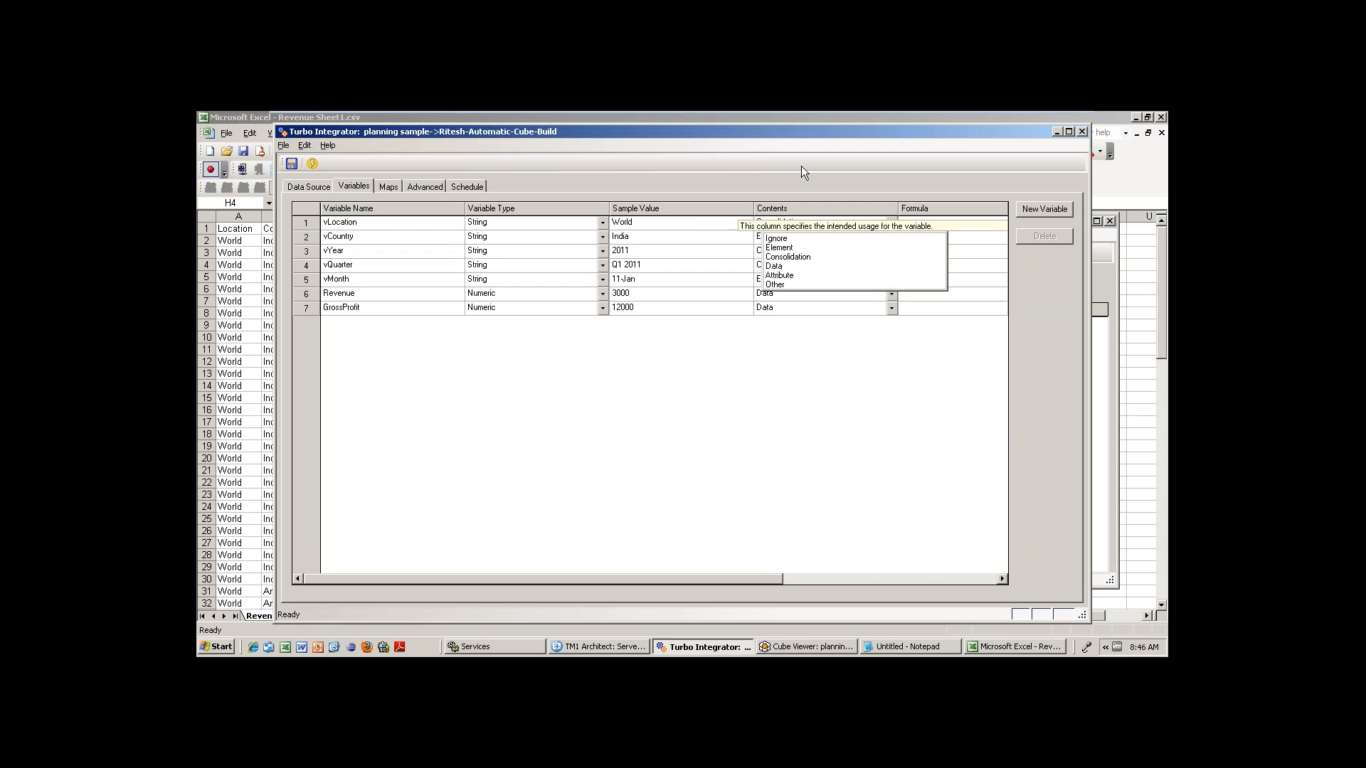
click(385, 186)
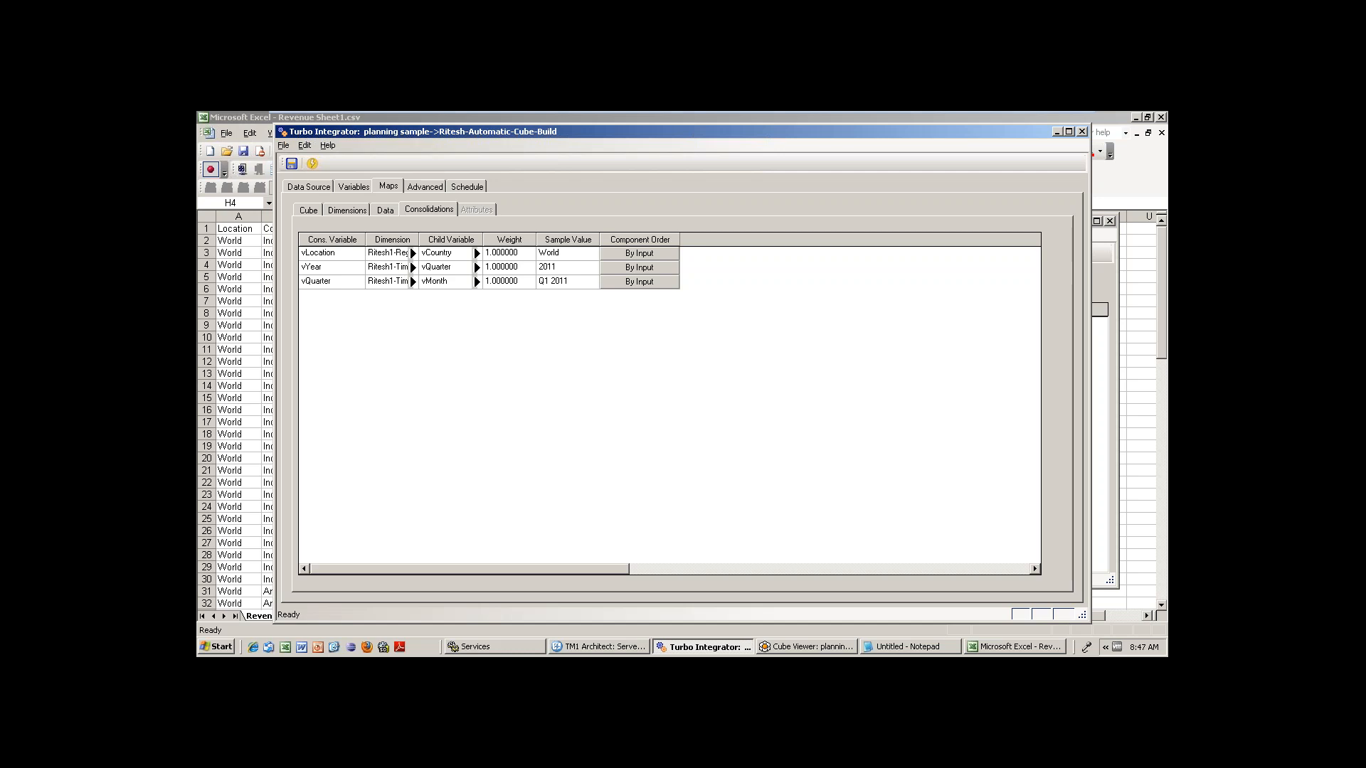
Try the dimension and data mapping settings, dismissing the non-existent cubename error each time
click(352, 212)
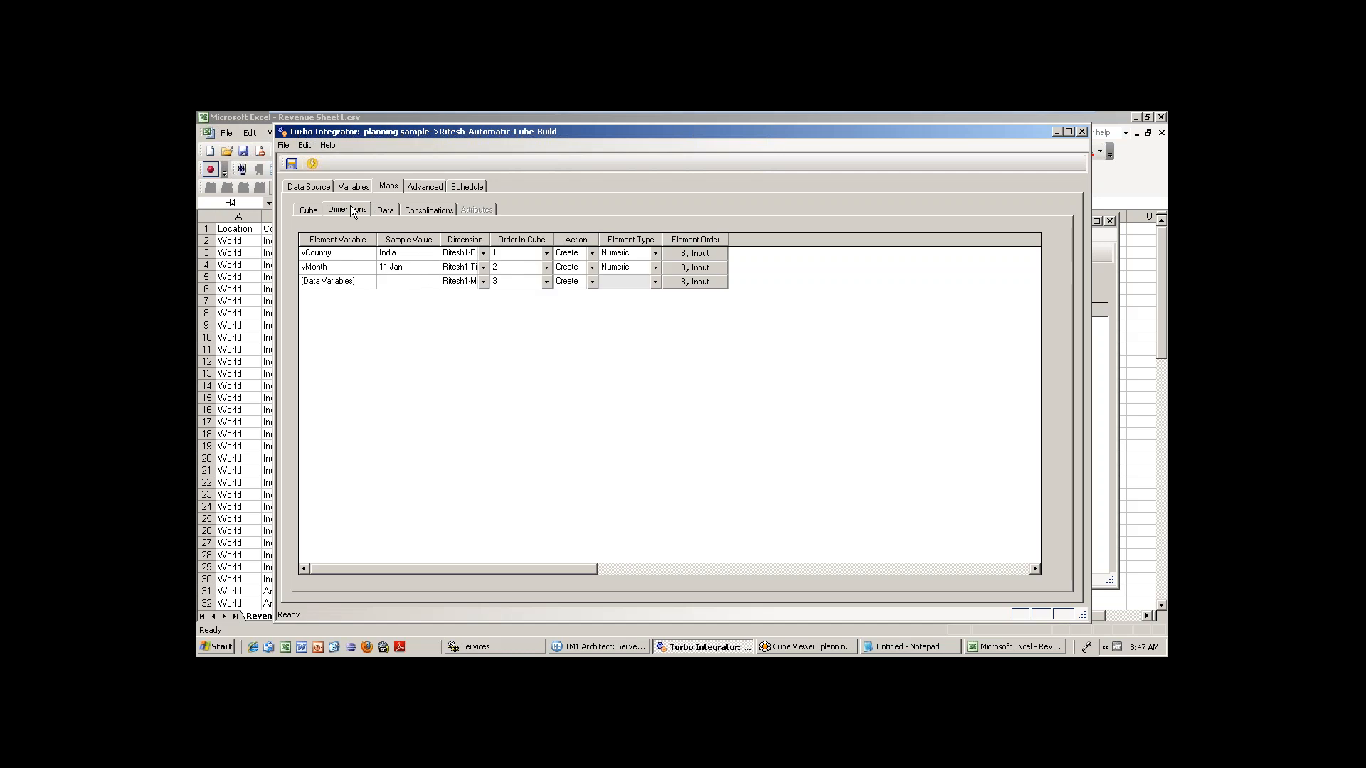
key(Left)
click(355, 210)
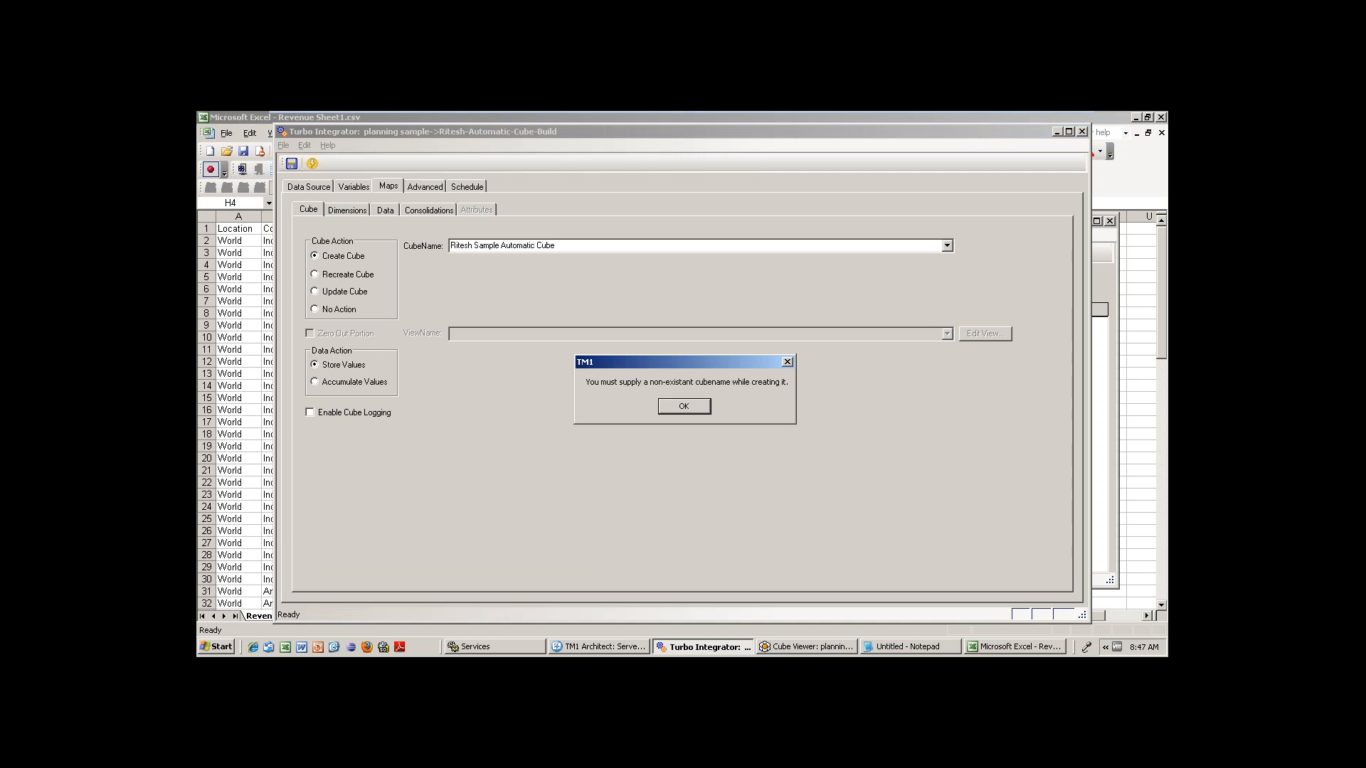
click(789, 363)
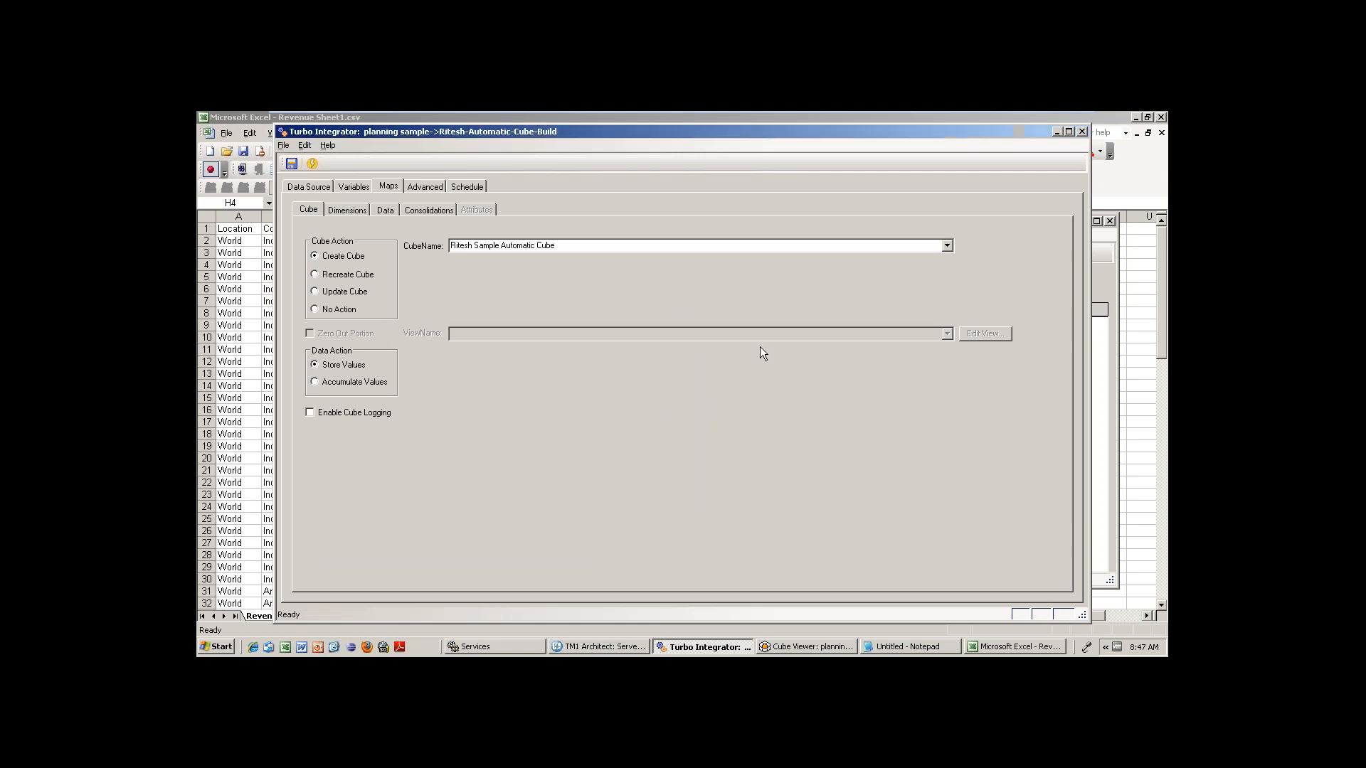
click(364, 186)
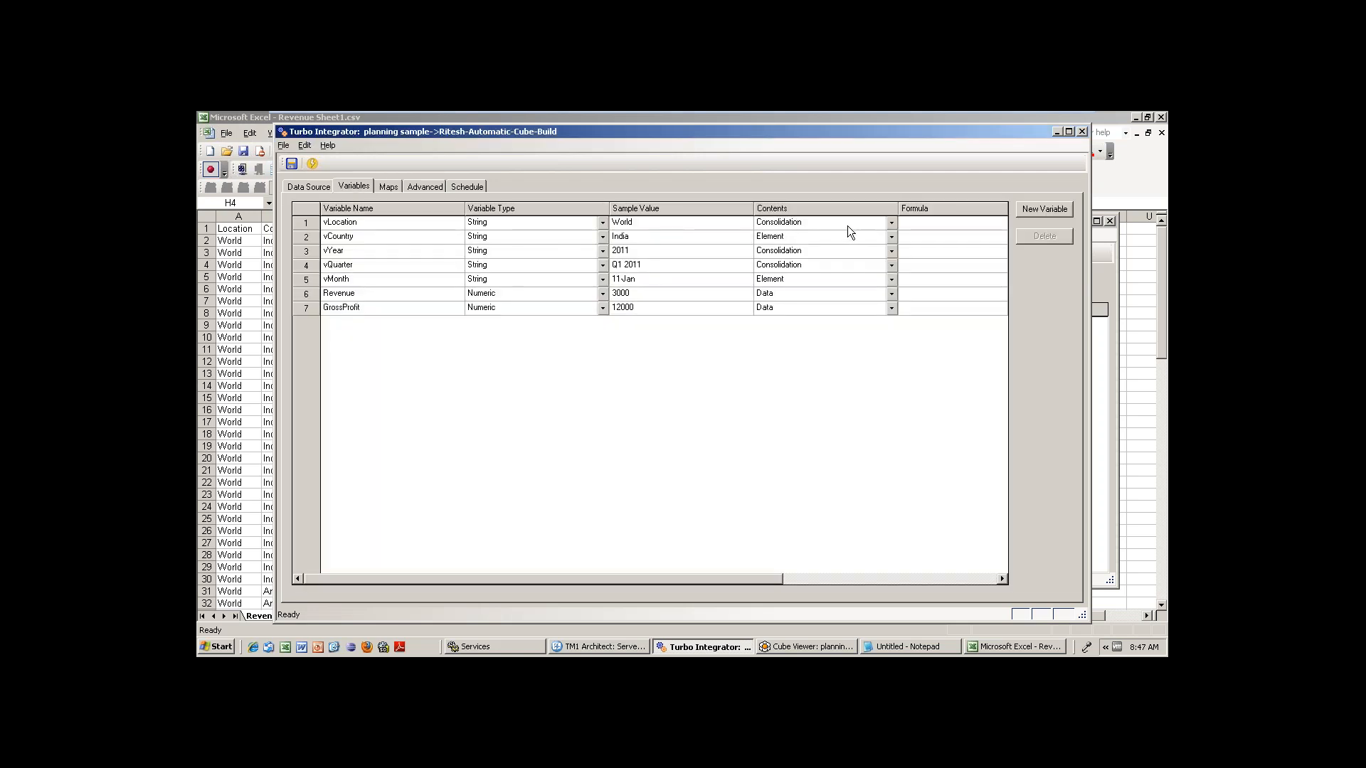
click(395, 182)
click(382, 208)
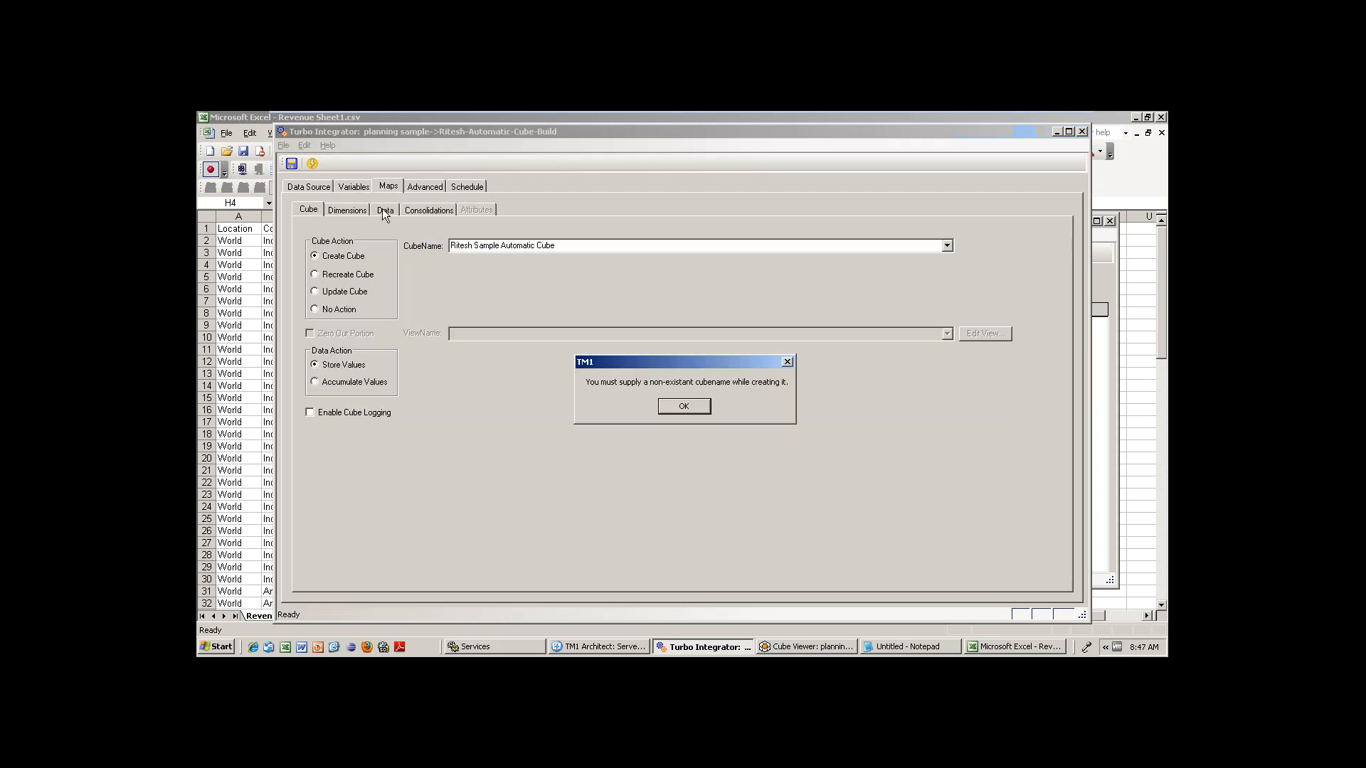
click(787, 363)
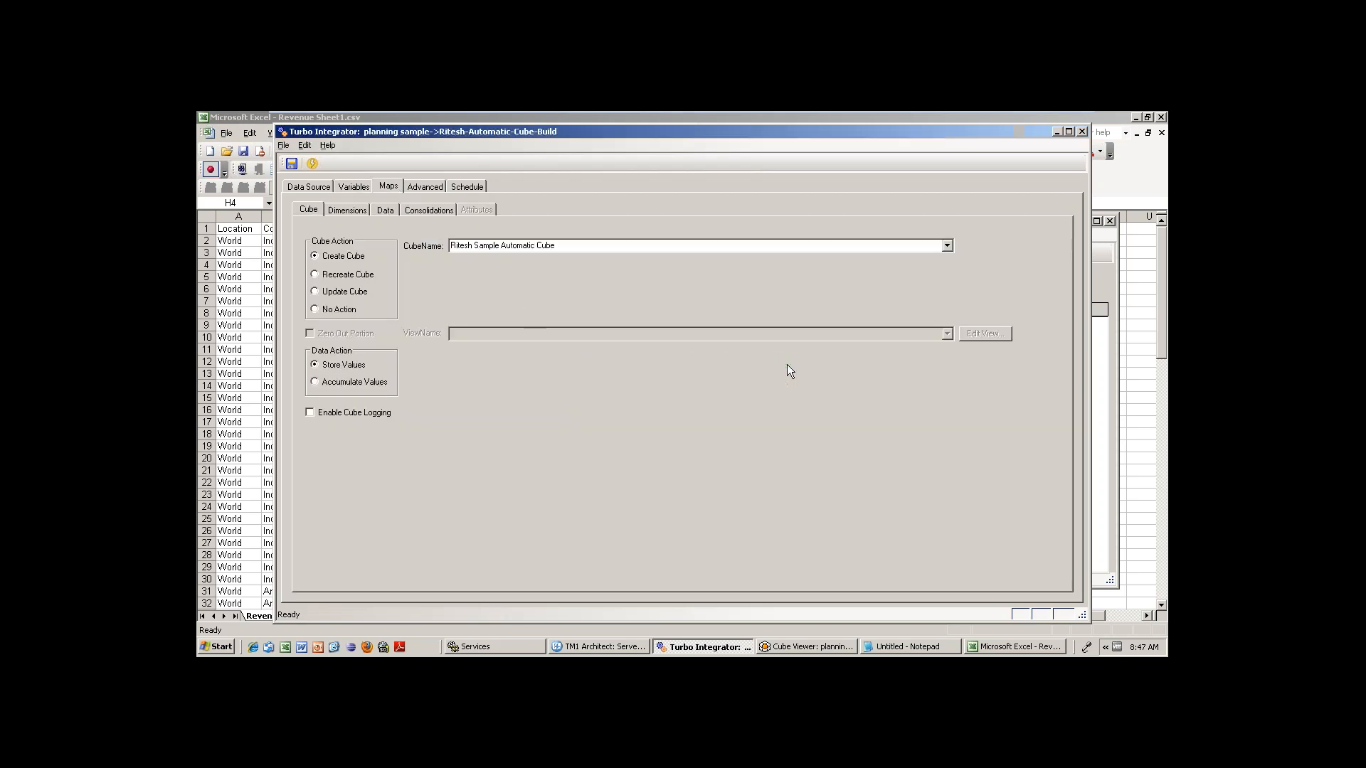
Dismiss further cubename errors from other mapping settings and refresh the TurboIntegrator window
click(428, 212)
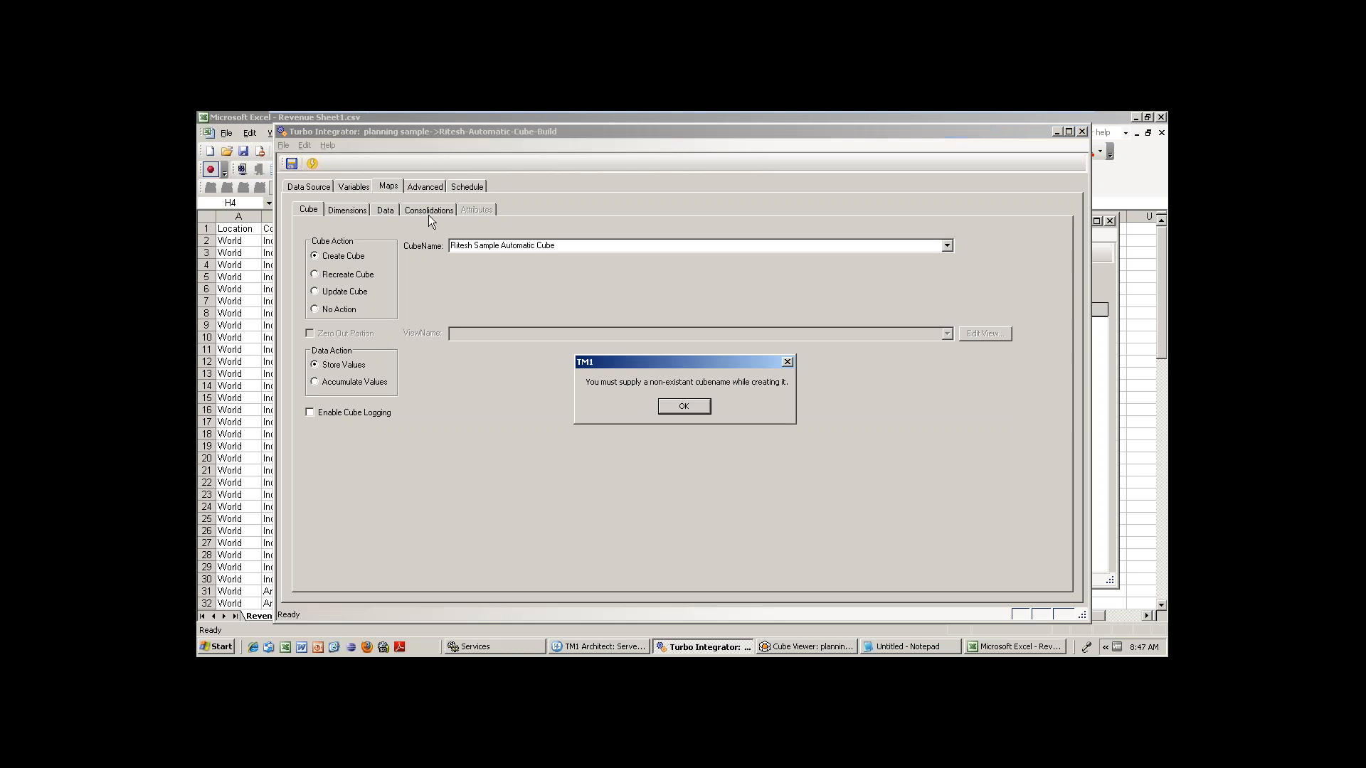
click(684, 407)
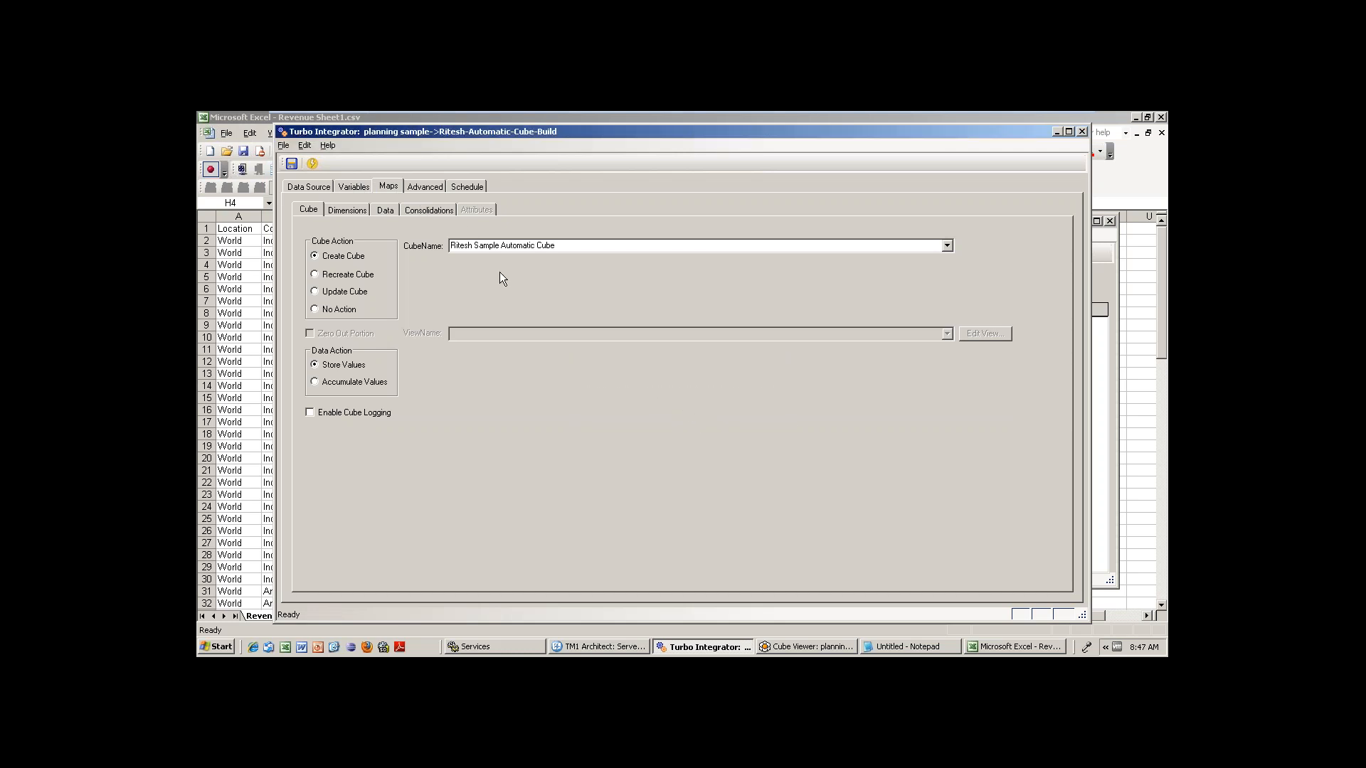
click(437, 212)
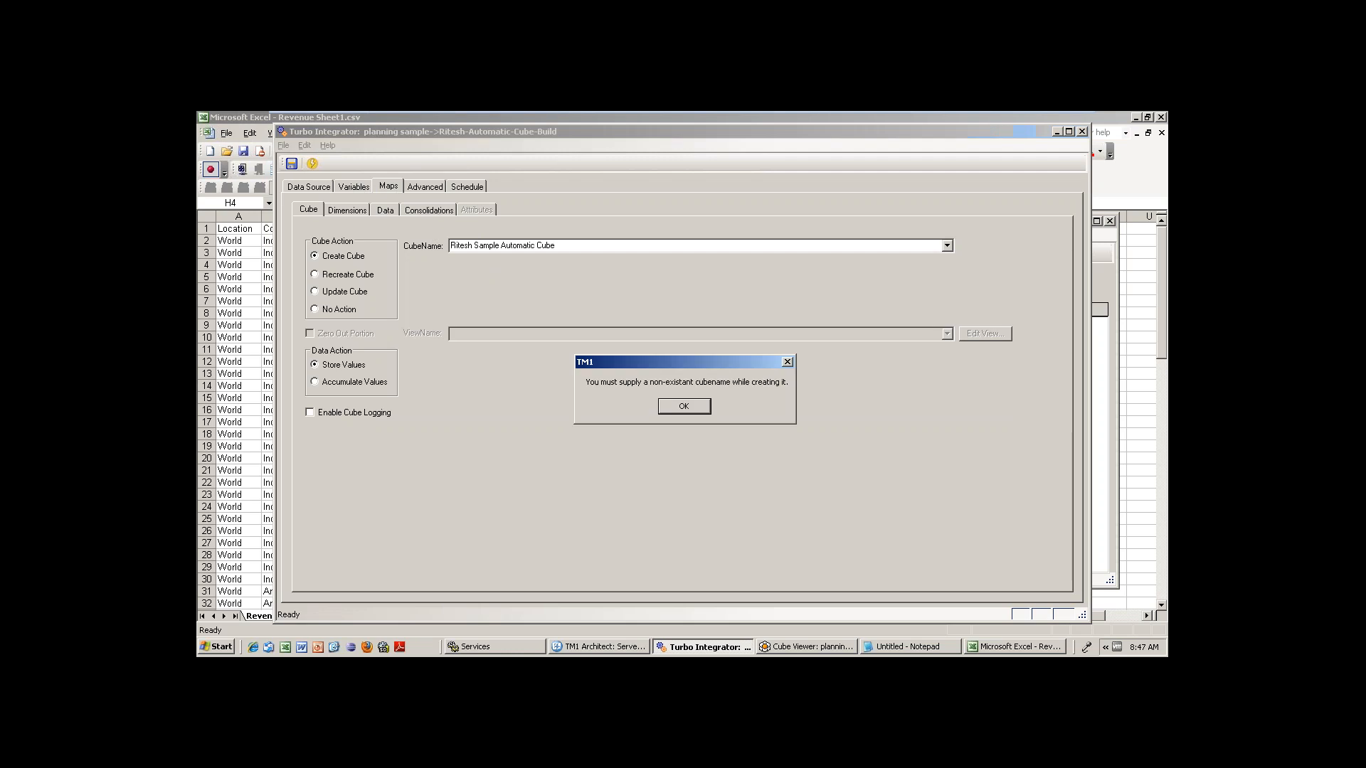
click(678, 407)
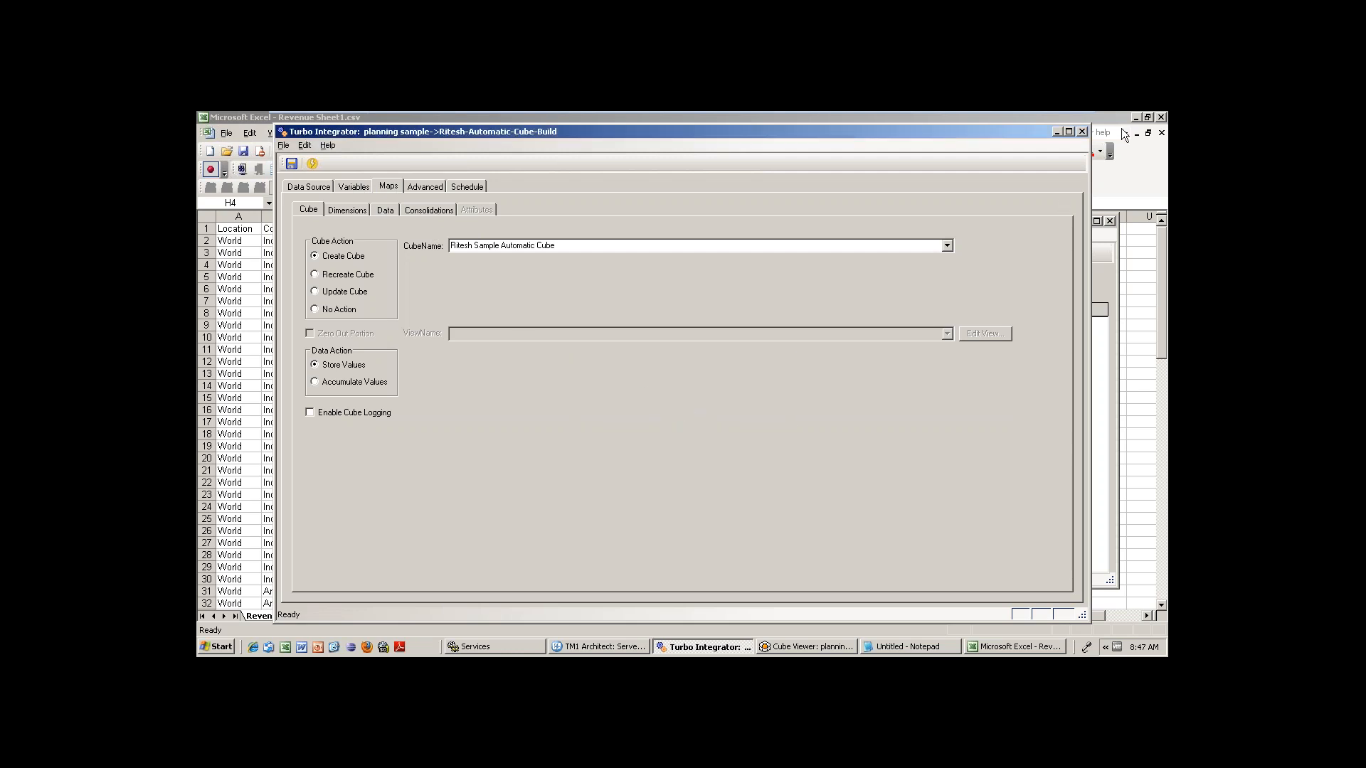
click(1057, 132)
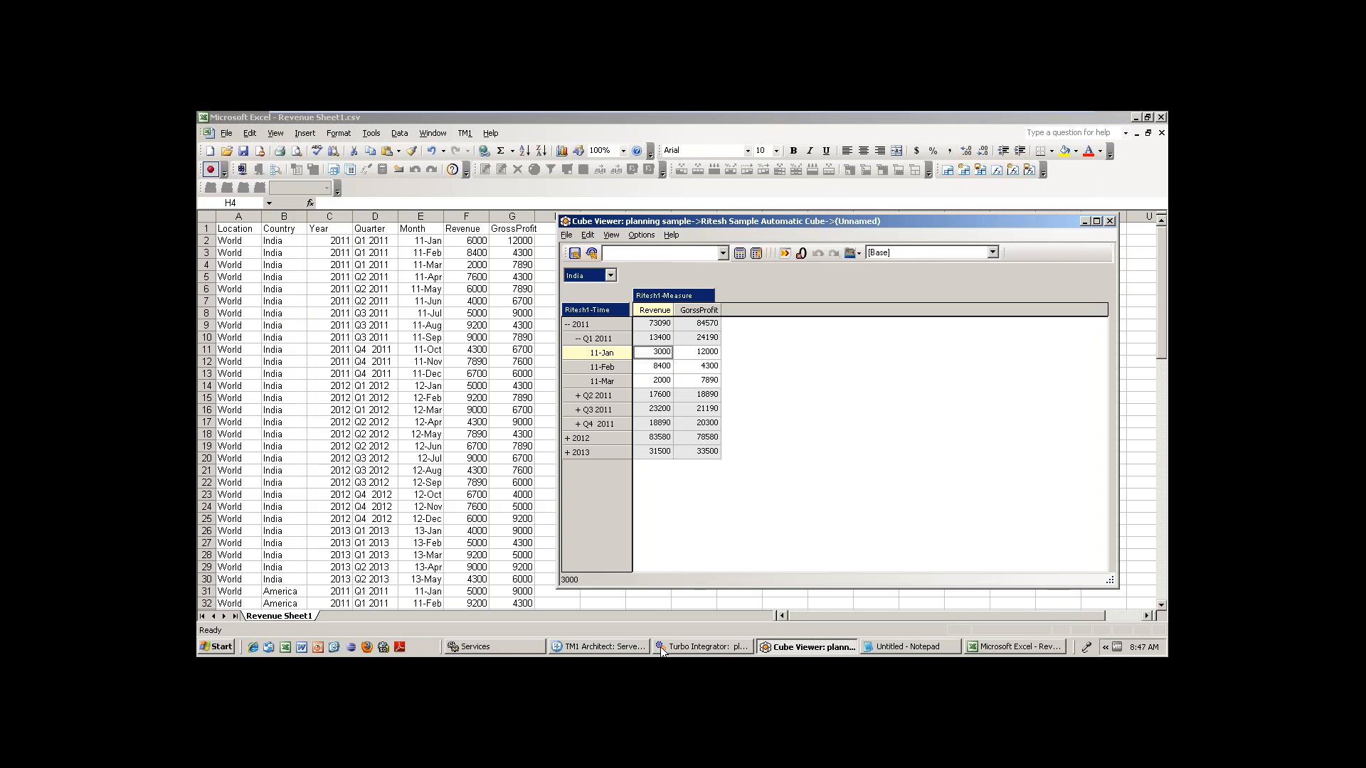
click(703, 647)
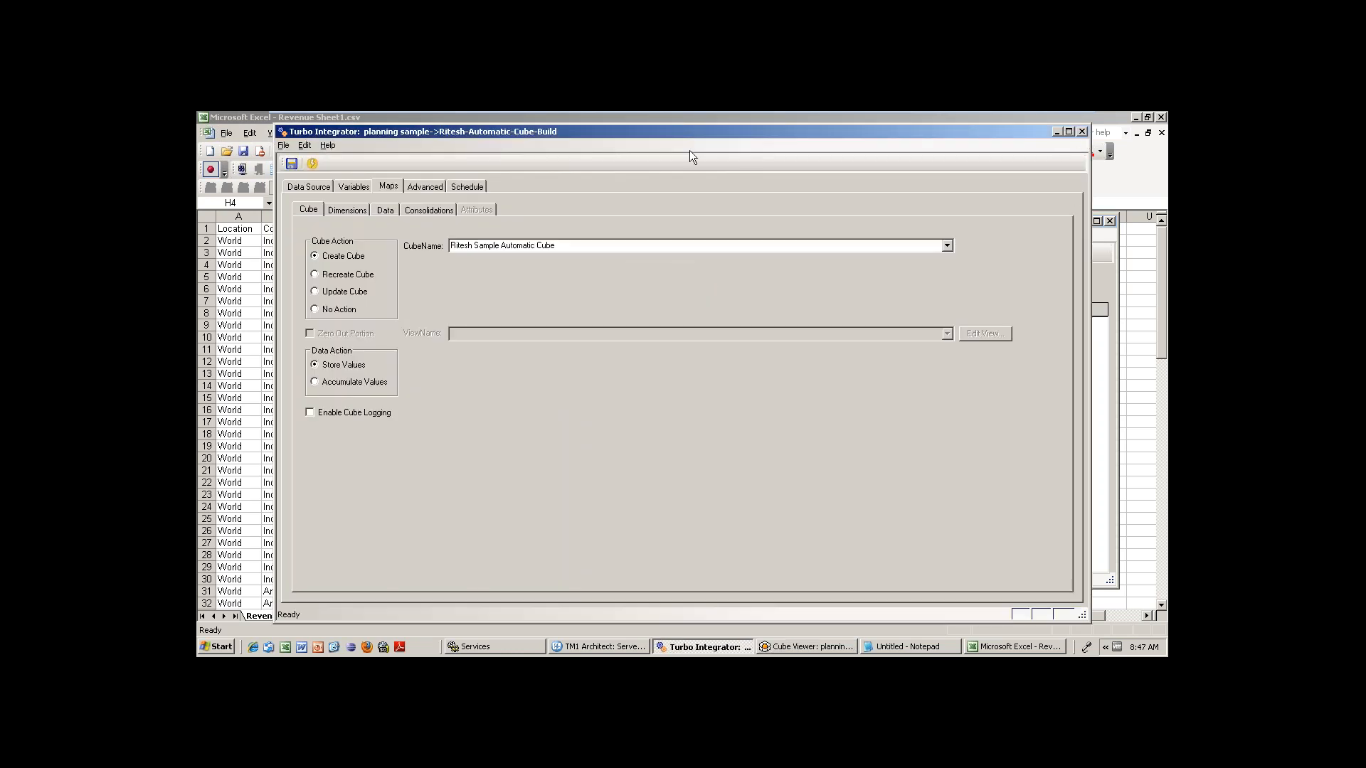
Close the TurboIntegrator process and expand Server Explorer's Processes to show Ritesh-Automatic-Cube-Build
click(1082, 131)
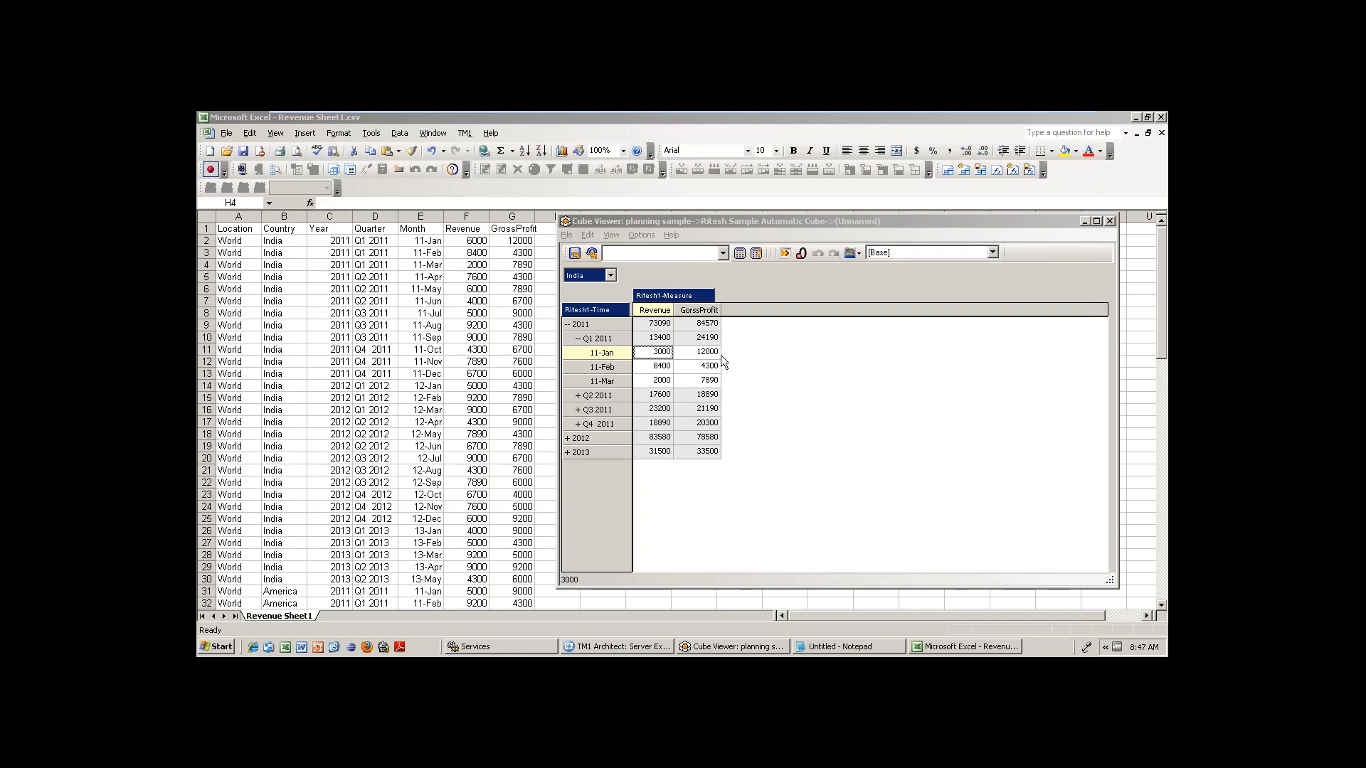
click(728, 649)
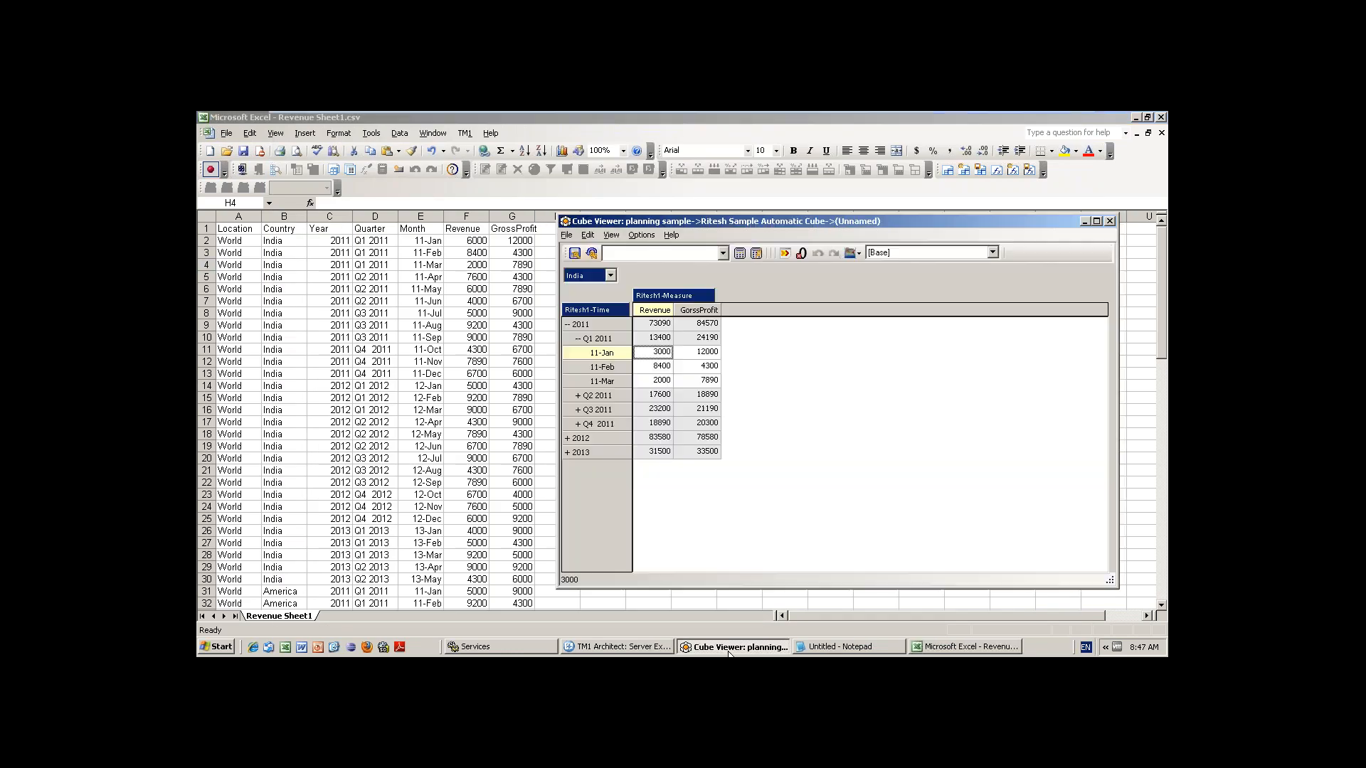
click(617, 647)
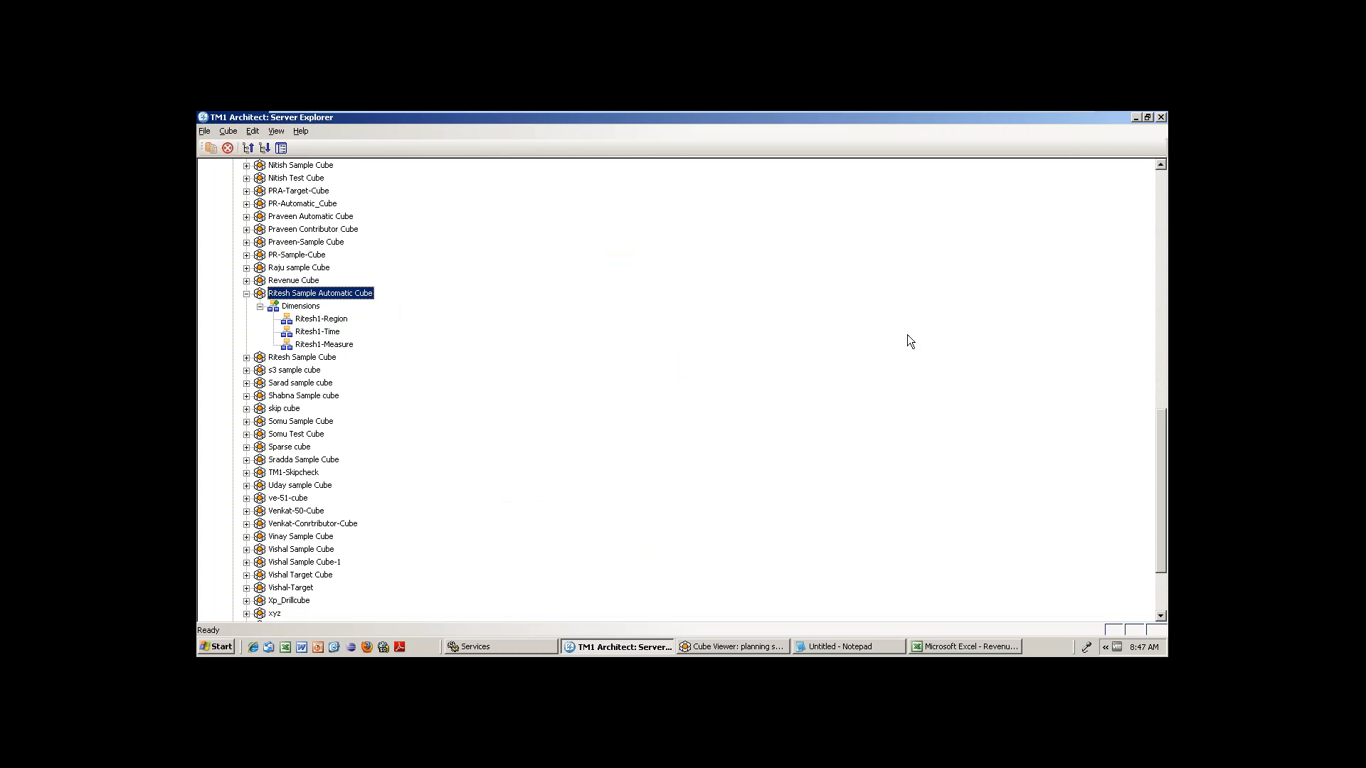
drag(1162, 521, 1162, 561)
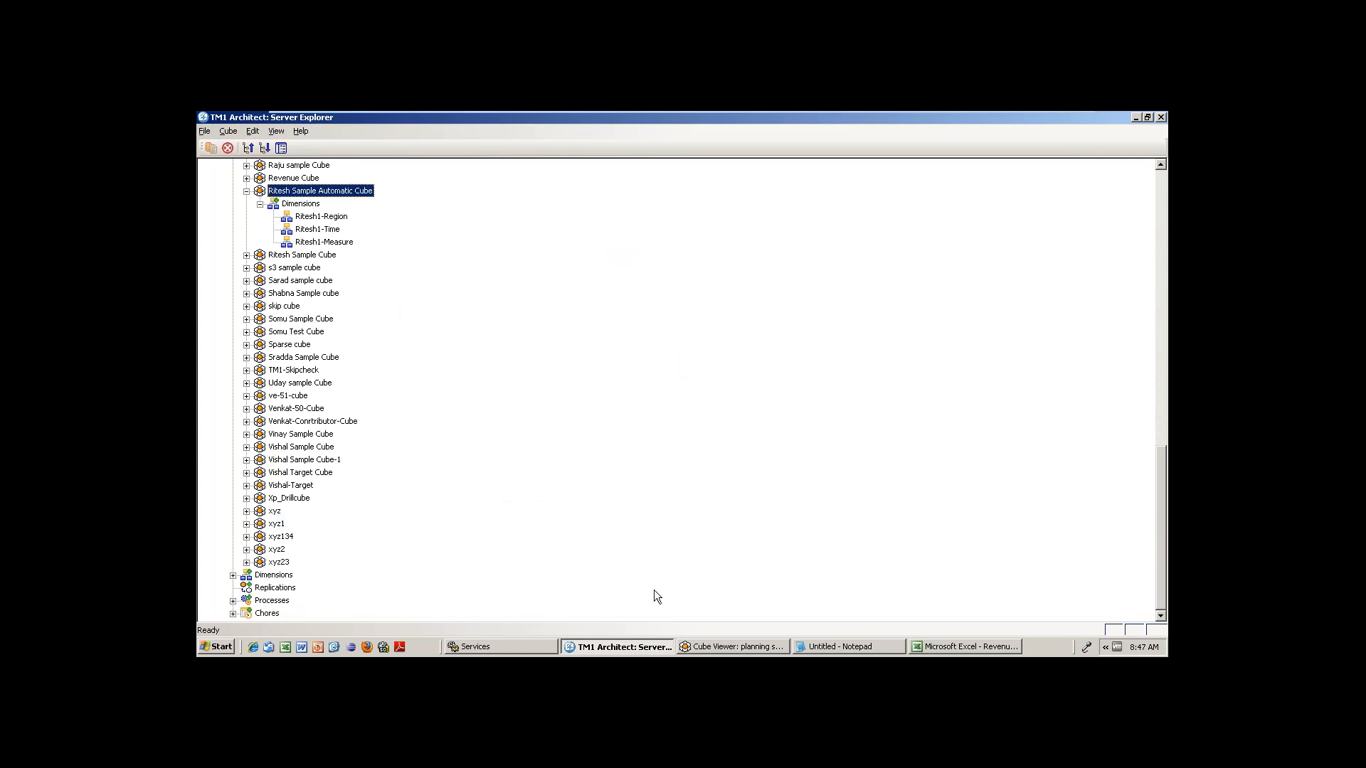
click(233, 601)
click(271, 166)
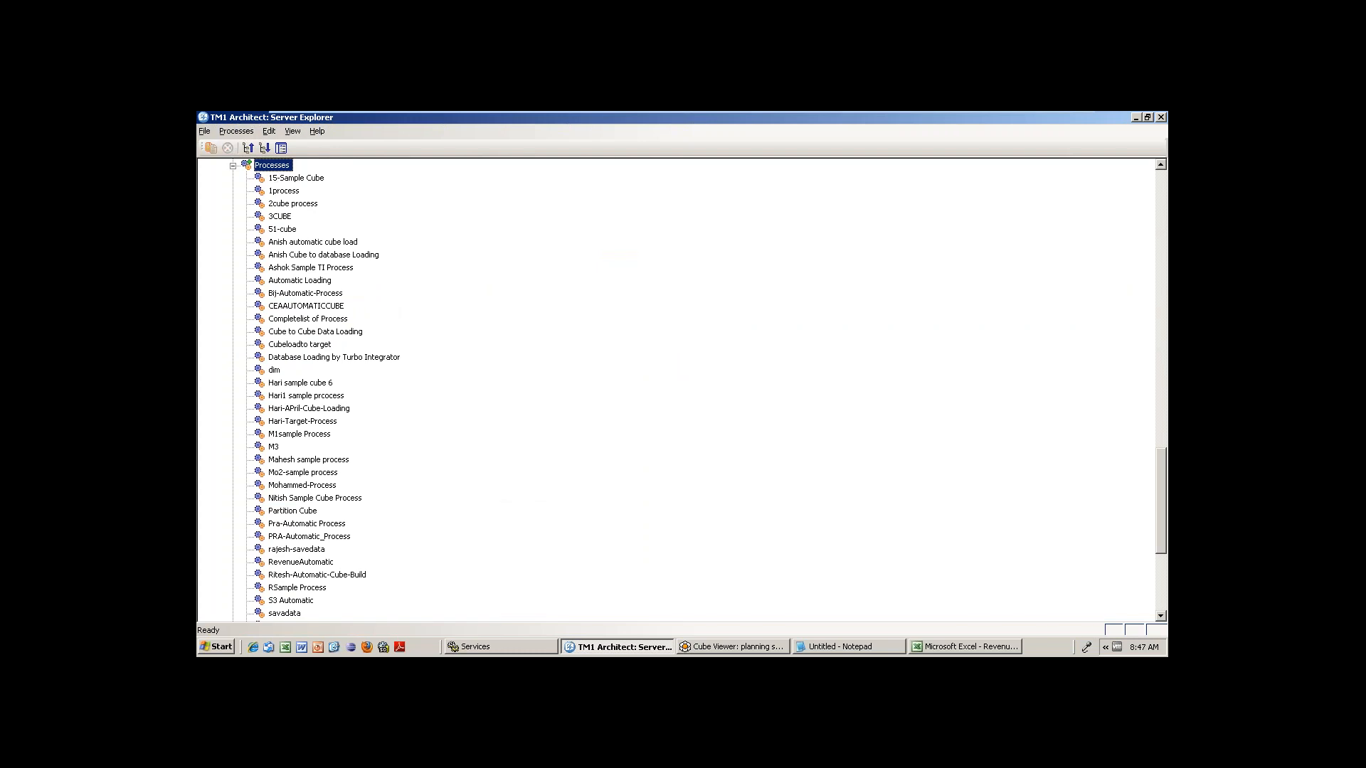
click(947, 649)
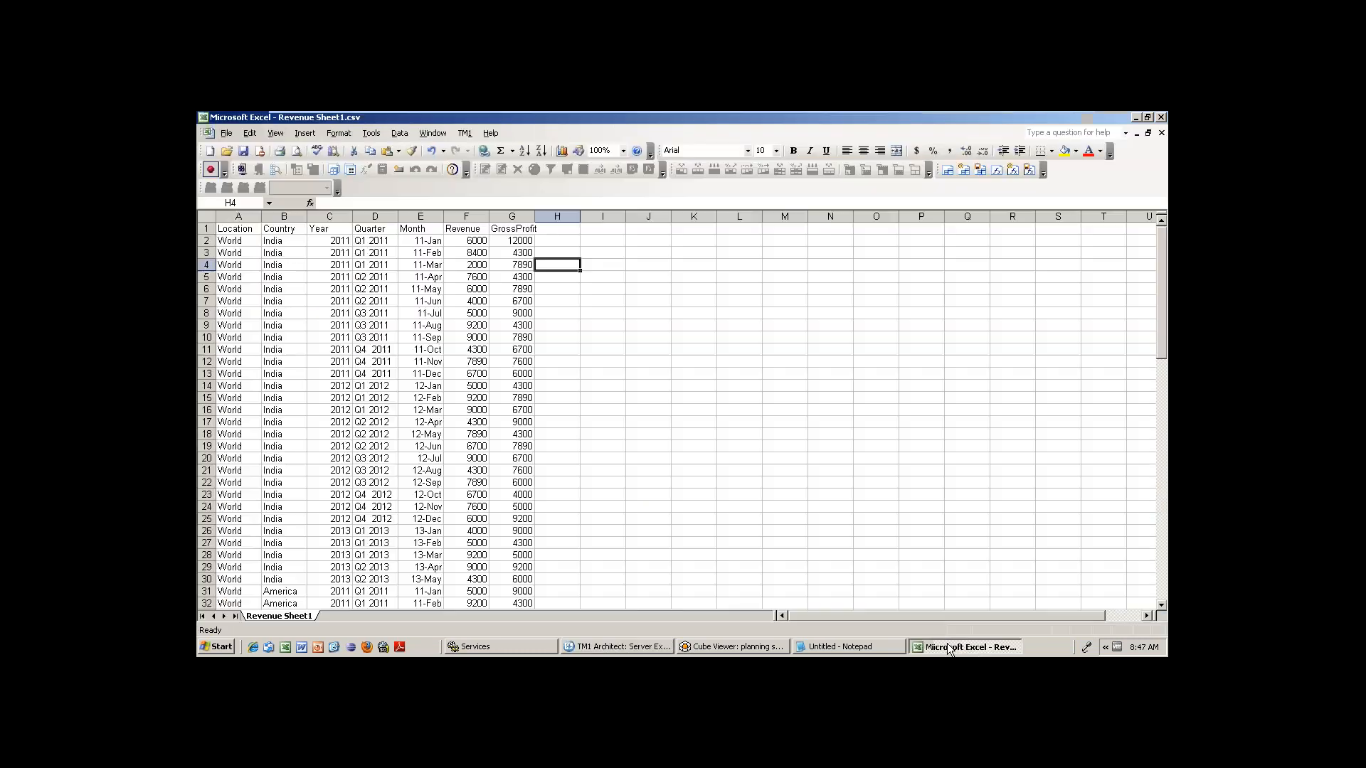
Review the Location and Country values in columns A and B, then start a new blank workbook
drag(239, 241, 260, 519)
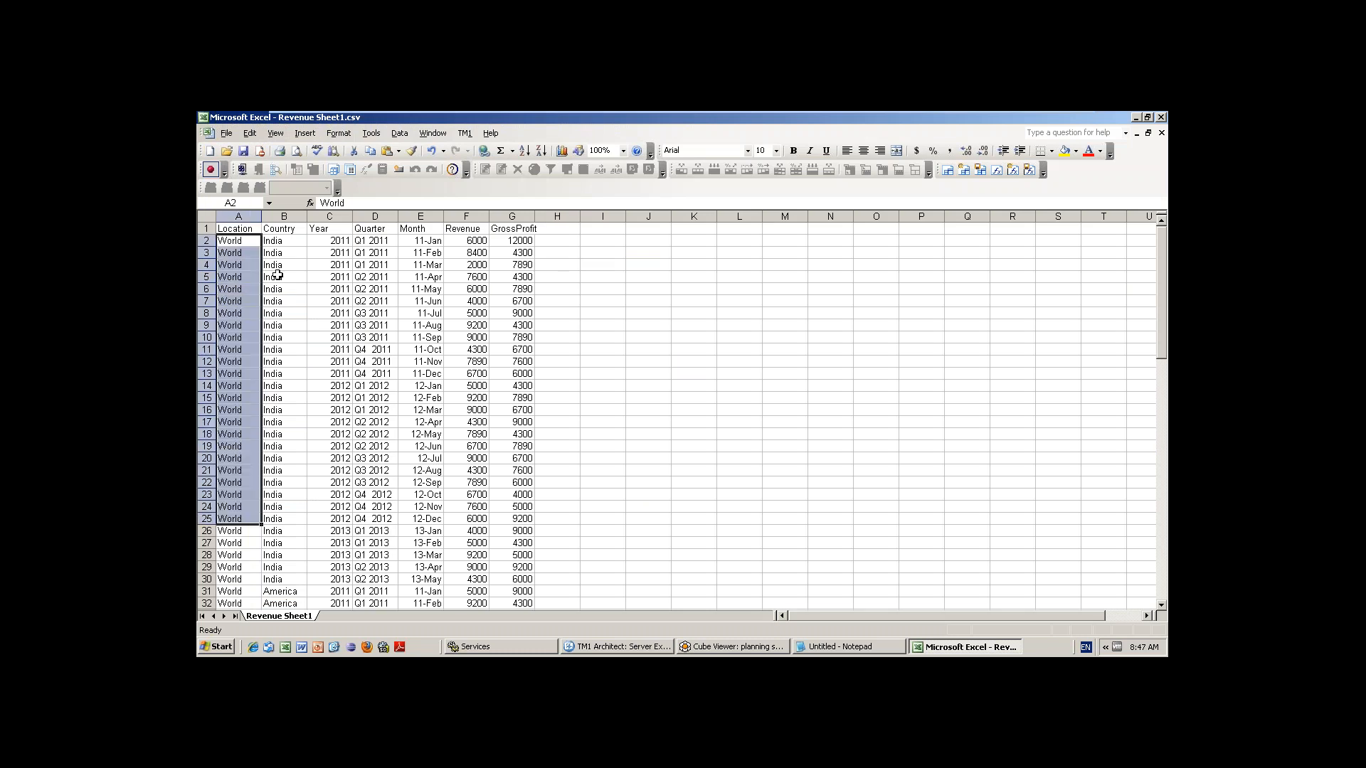
drag(281, 241, 283, 395)
drag(235, 243, 238, 311)
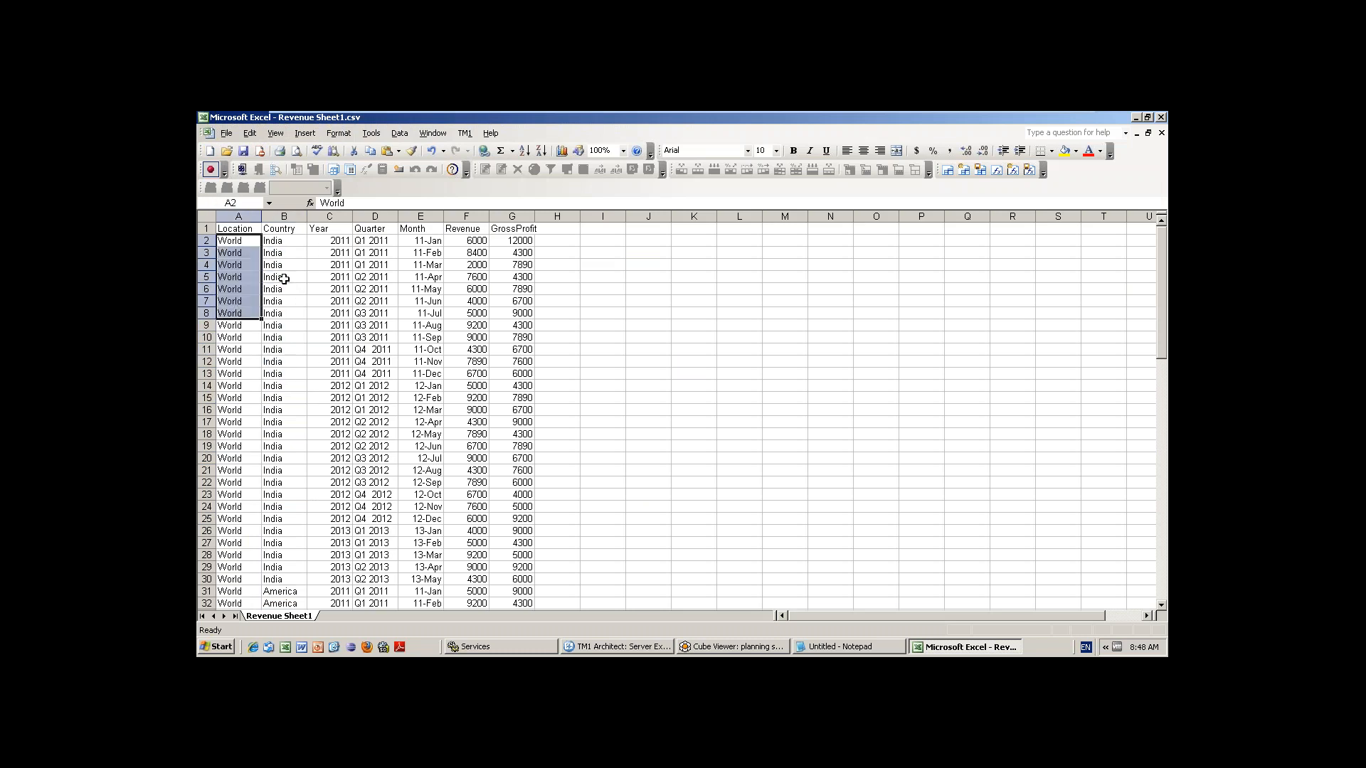
drag(239, 242, 244, 649)
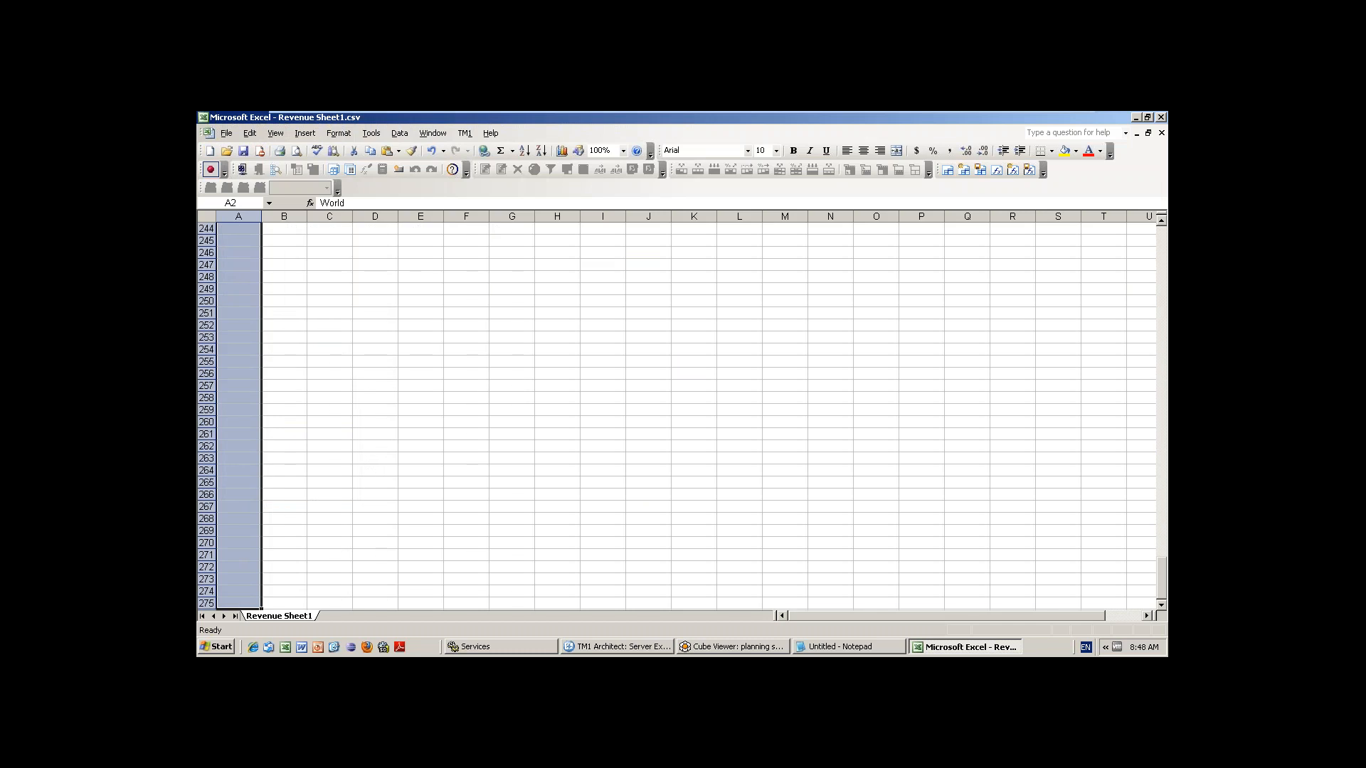
click(485, 409)
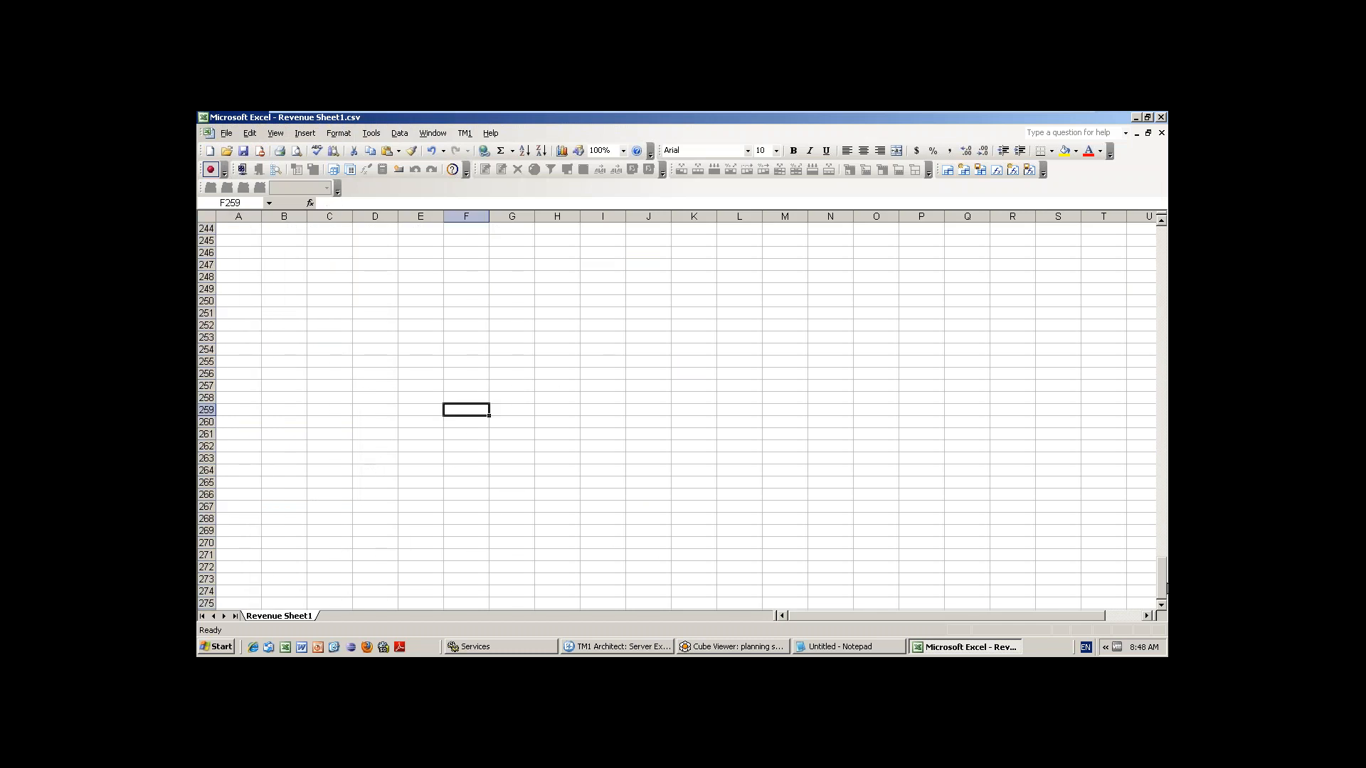
drag(1163, 580, 1161, 258)
drag(228, 242, 235, 362)
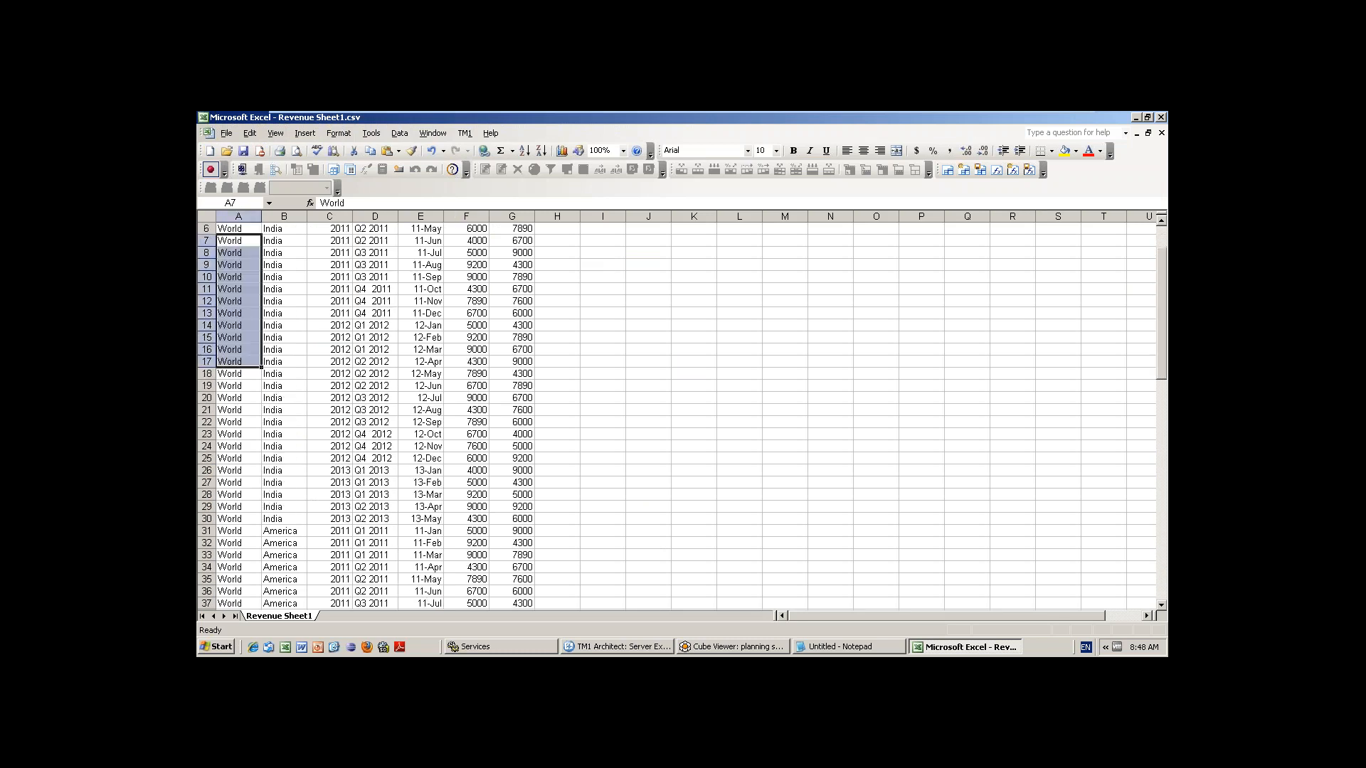
drag(278, 276, 291, 599)
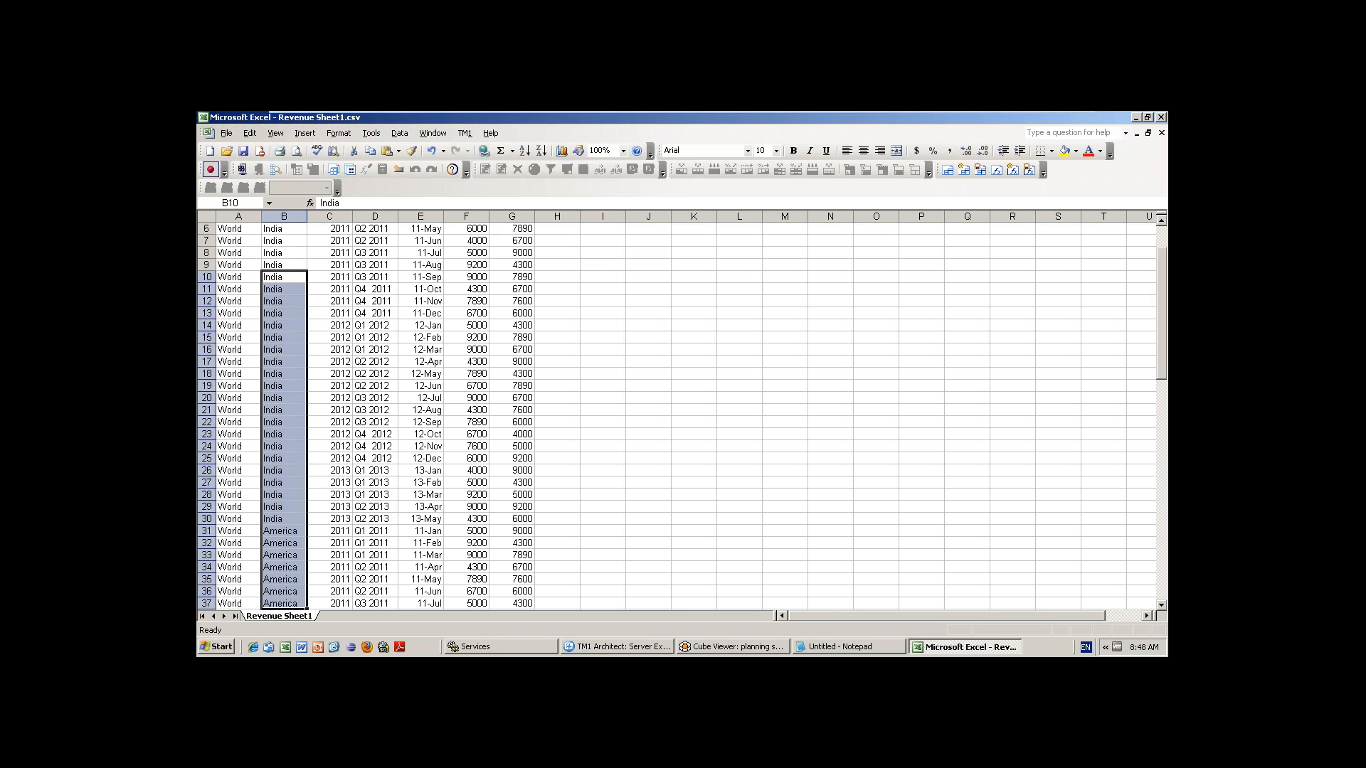
click(286, 647)
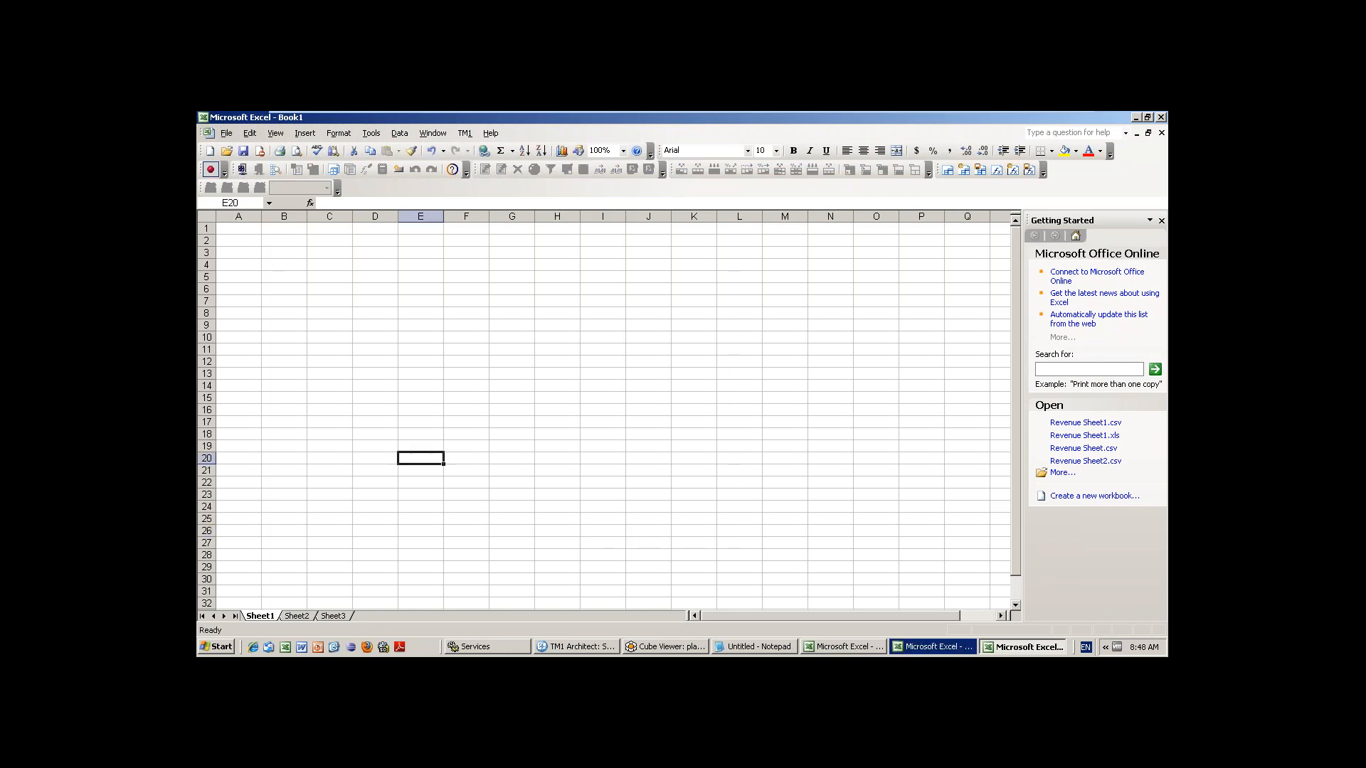
Enter the heading 'Customer Name' in A1 and widen column A to fit it
click(239, 228)
text(Cu)
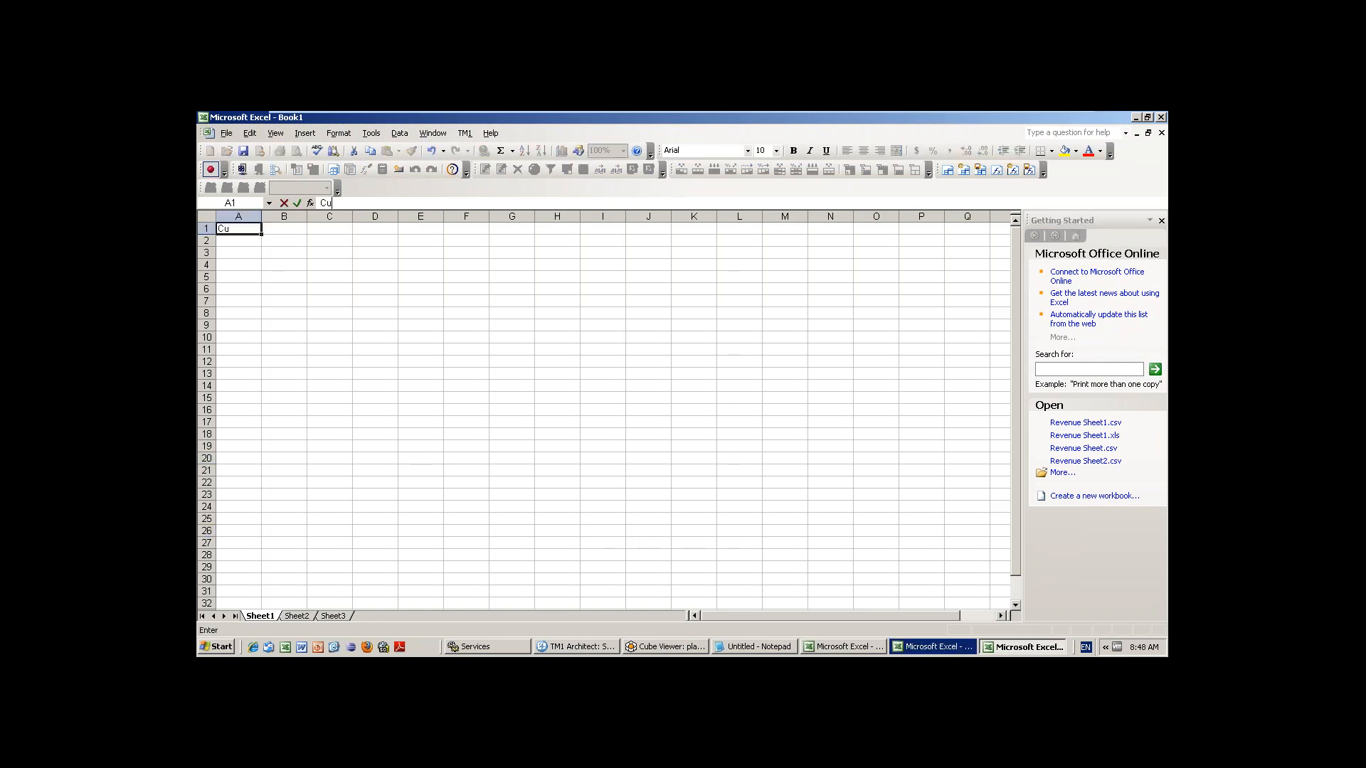
key(BackSpace)
key(BackSpace)
text(ustometr)
click(330, 252)
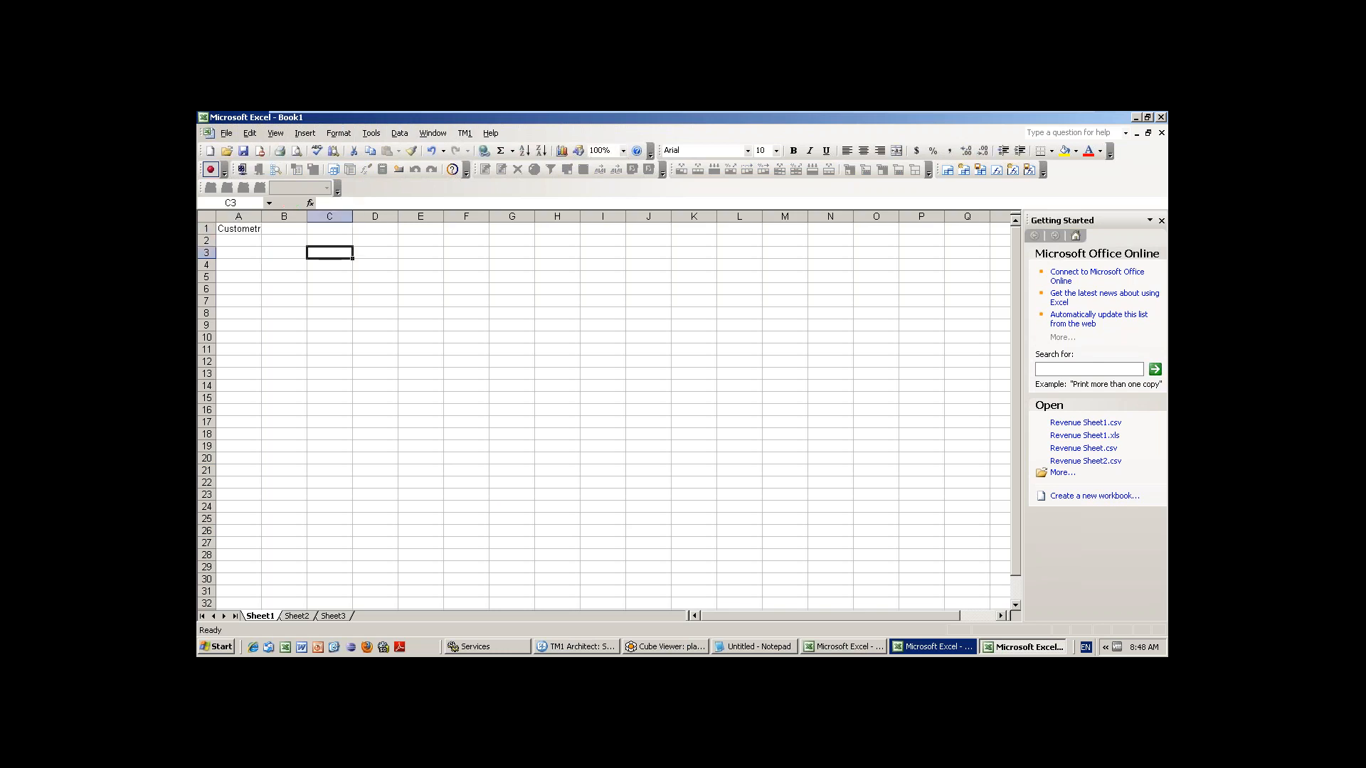
double_click(262, 216)
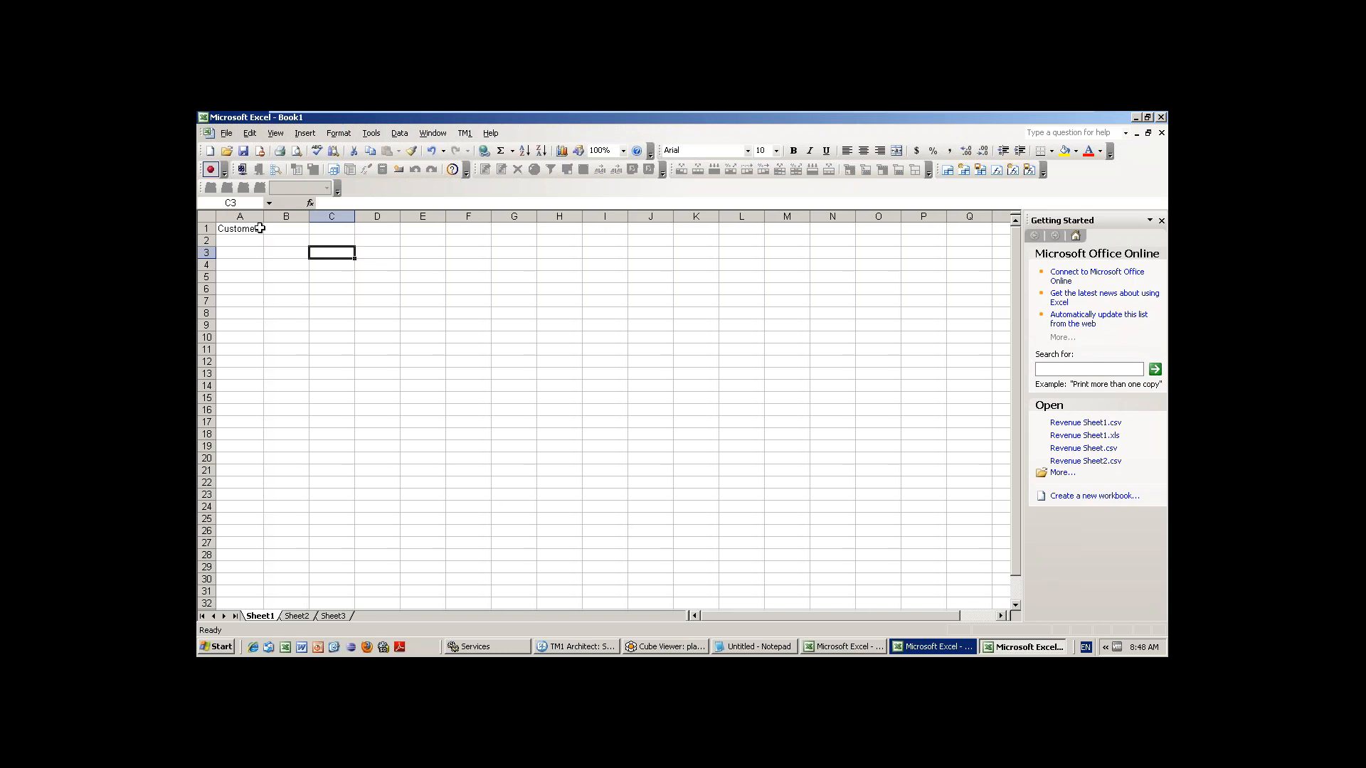
click(260, 228)
click(357, 203)
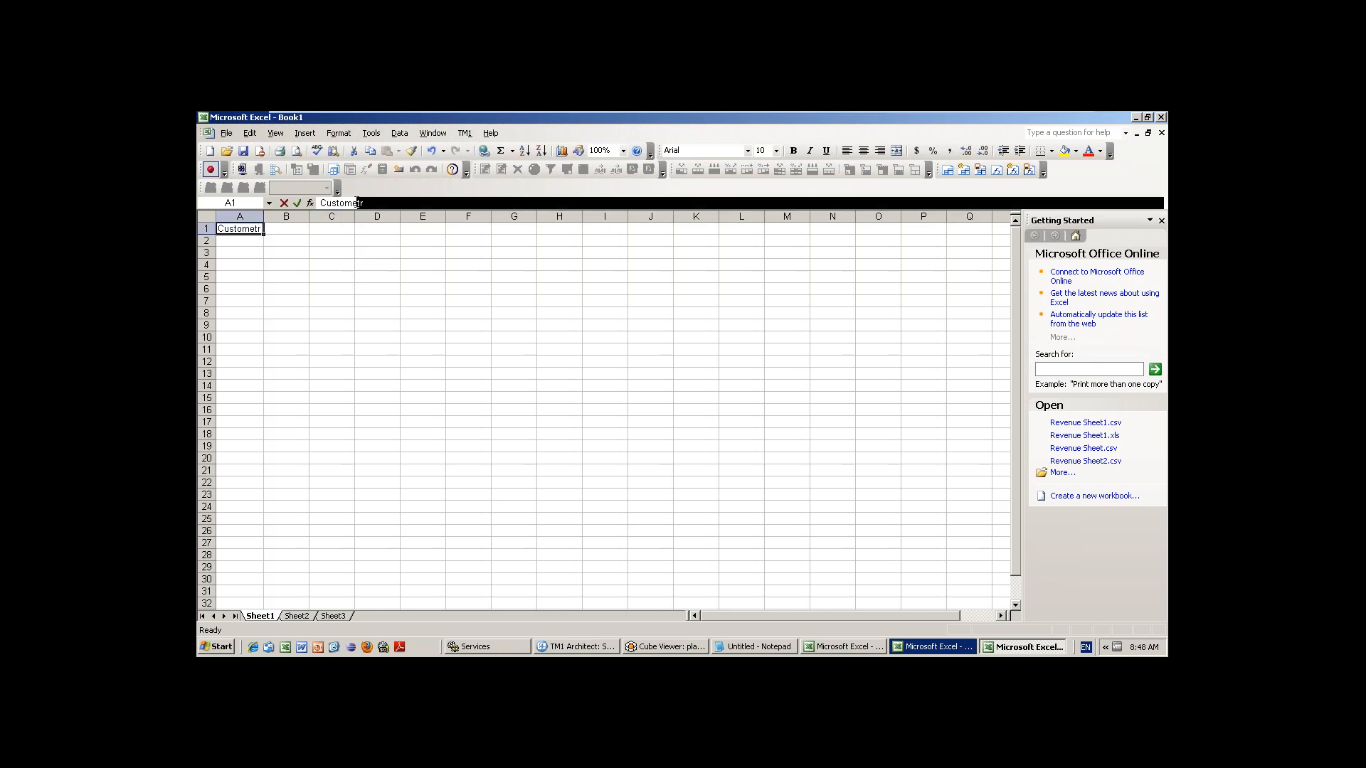
key(BackSpace)
key(End)
text(Name)
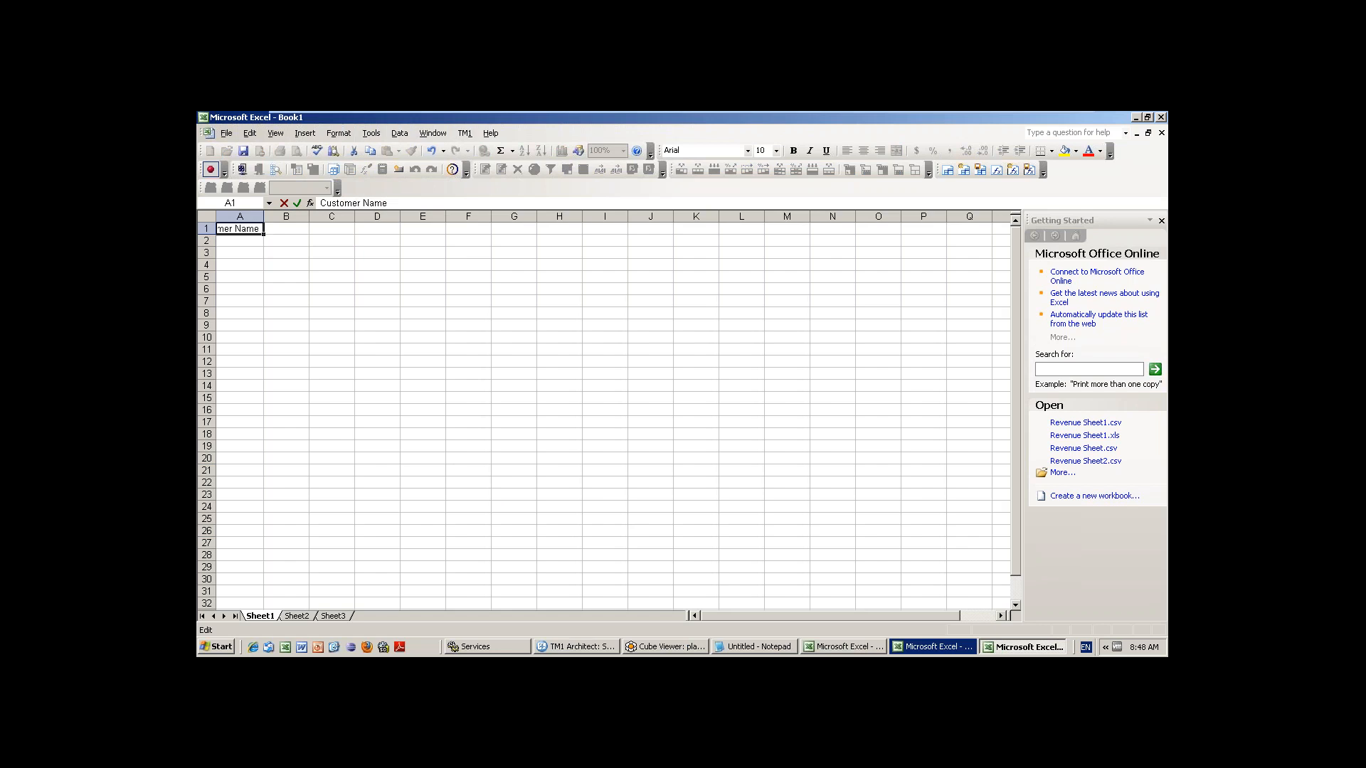
click(423, 229)
drag(264, 216, 361, 217)
Add the heading 'Customer Adress' in B1 and fit column B to it
click(396, 229)
text(C)
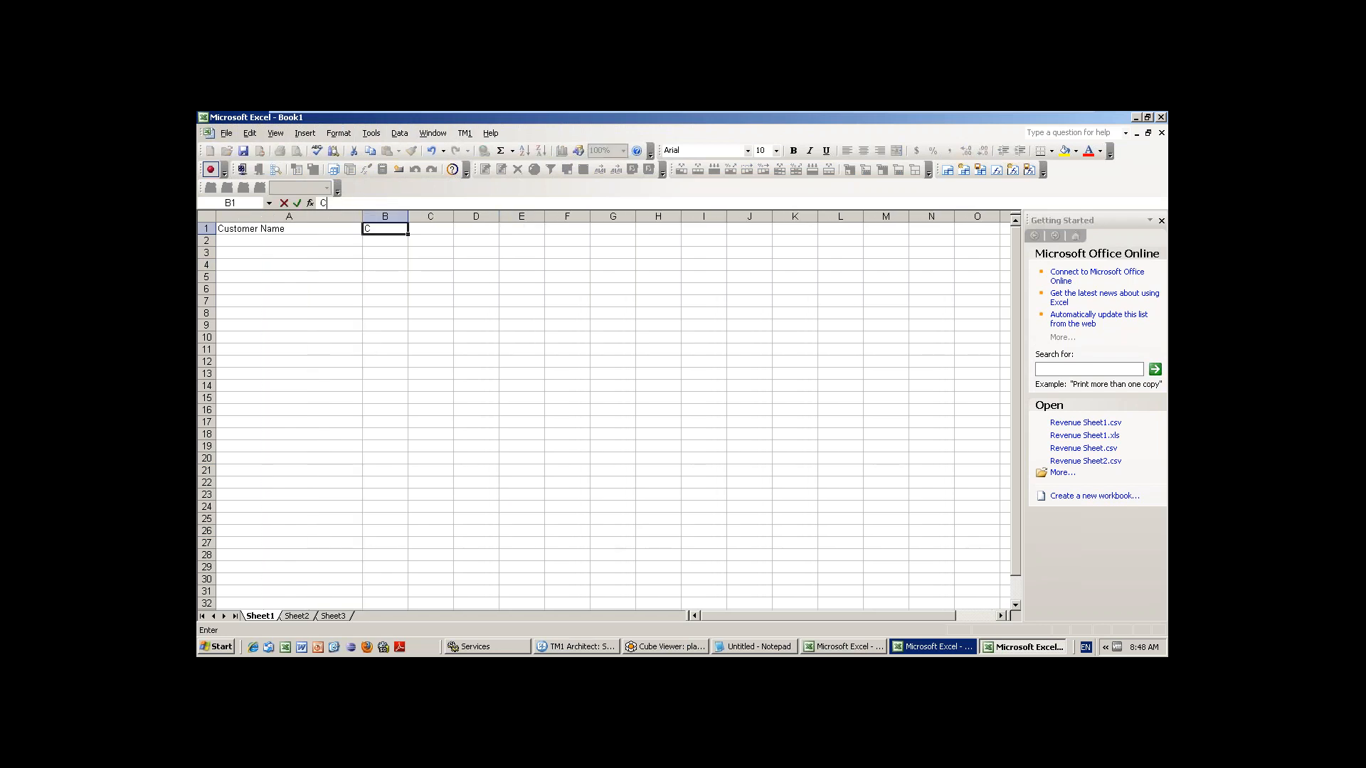
text(ustomer)
key(BackSpace)
text(Adreess)
key(BackSpace)
key(BackSpace)
key(BackSpace)
text(ss)
click(538, 297)
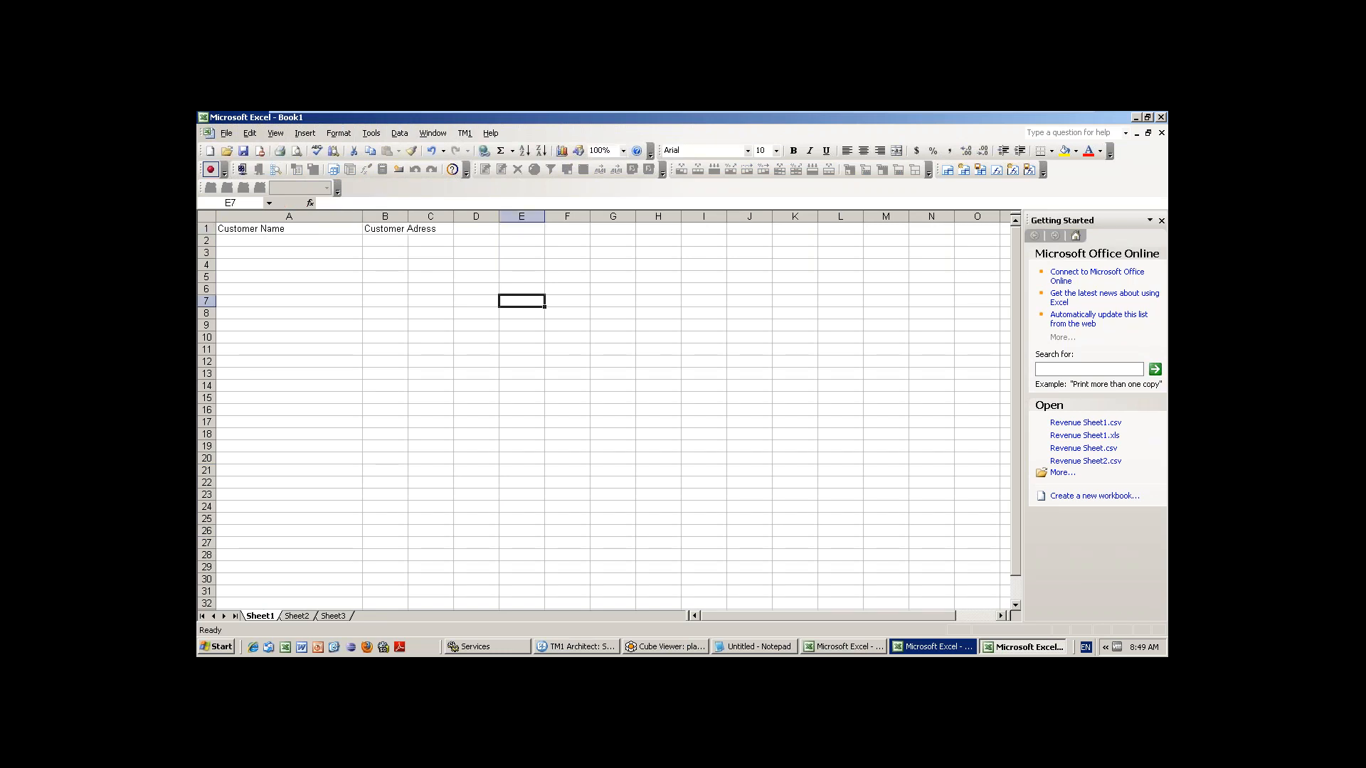
double_click(408, 217)
Add 'Customer Email' in C1, fitting column C, and 'Salary' in D1
click(476, 232)
text(C)
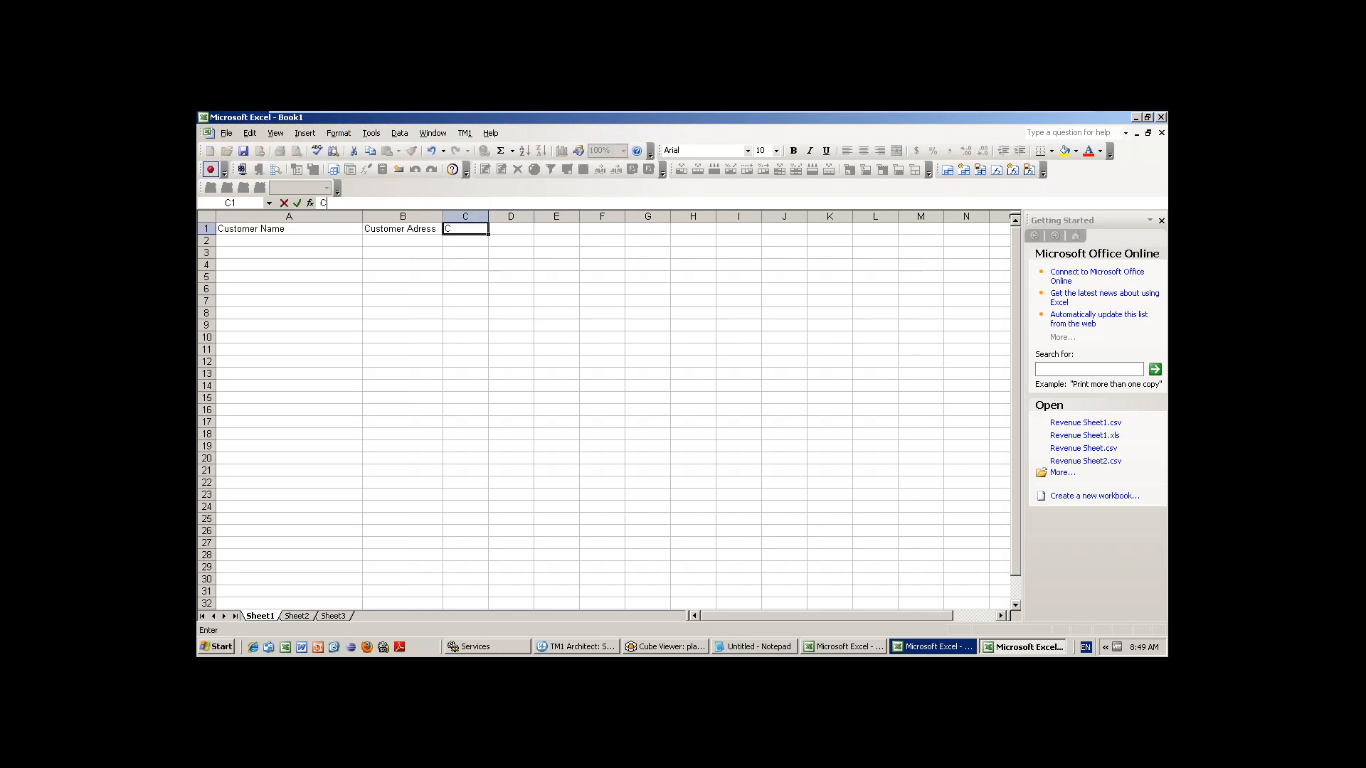
text(ustomer Email)
click(564, 274)
double_click(488, 216)
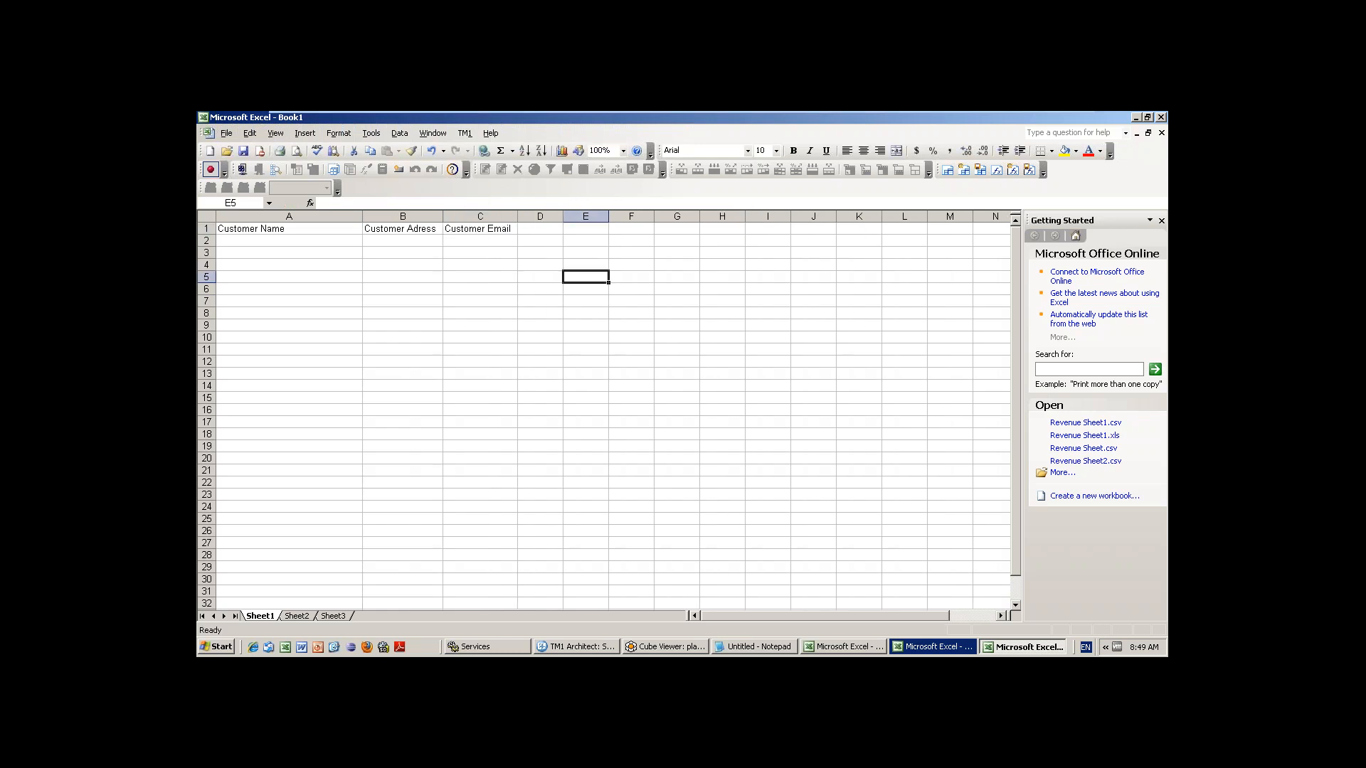
click(558, 237)
click(542, 217)
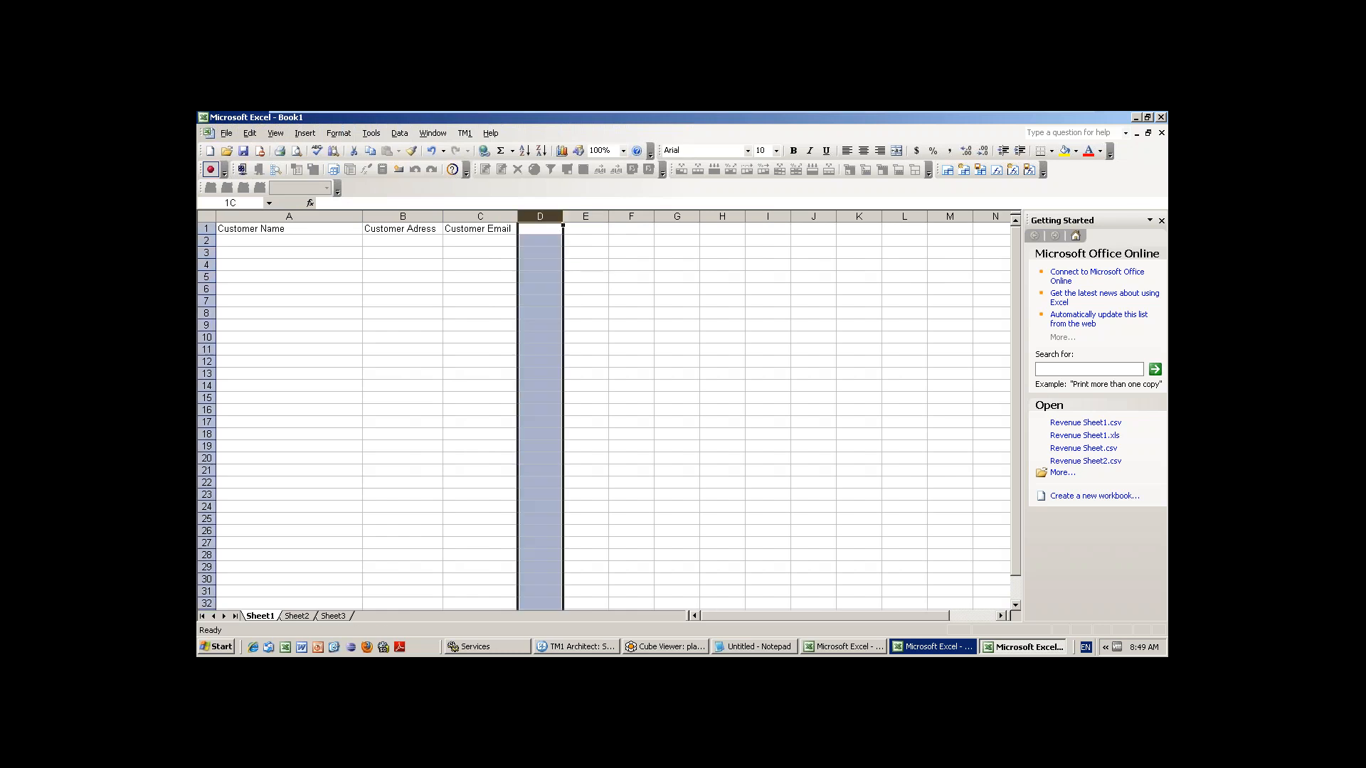
click(542, 228)
text(Salary)
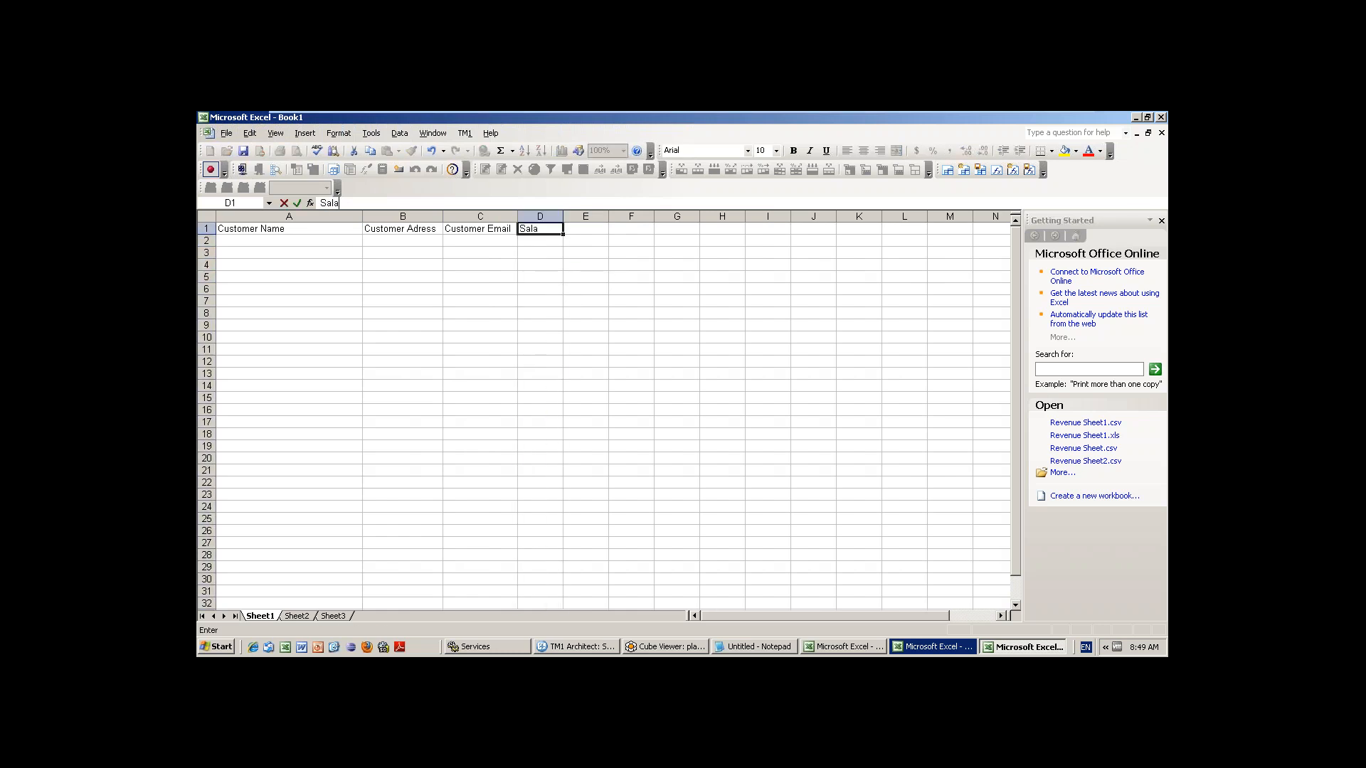
click(266, 240)
Type the four customer names into cells A2 through A5
text(Hari)
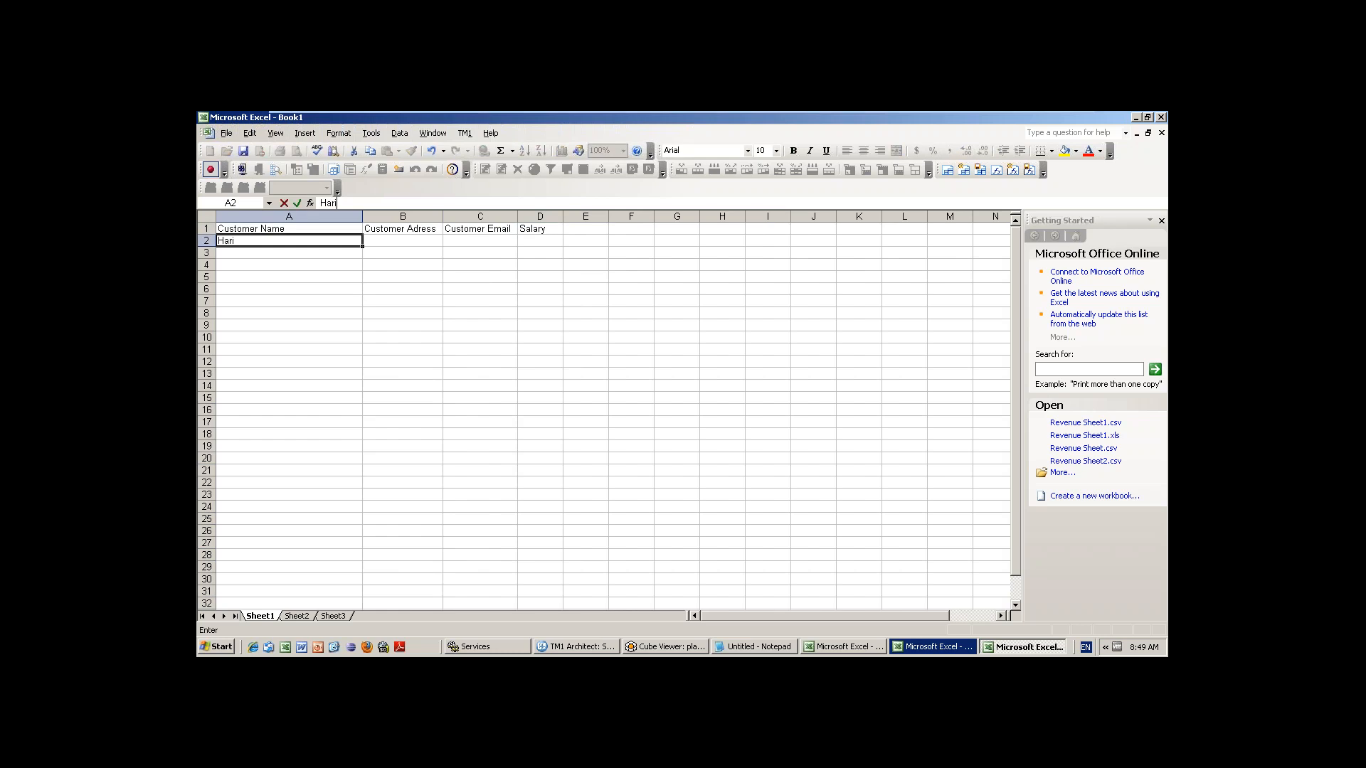
click(243, 253)
text(Ra)
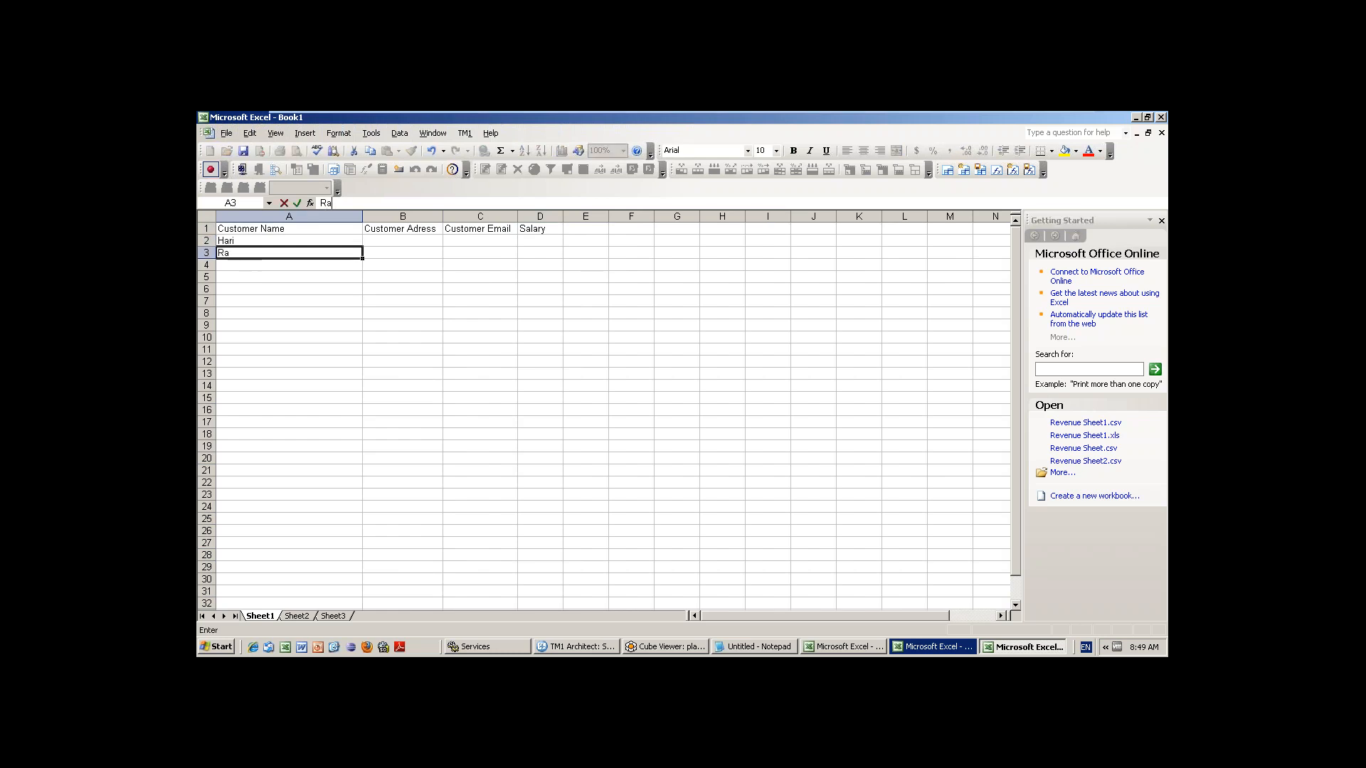
text(gfhava)
key(BackSpace)
key(BackSpace)
key(BackSpace)
text(hava)
click(394, 255)
click(282, 263)
text(Ra)
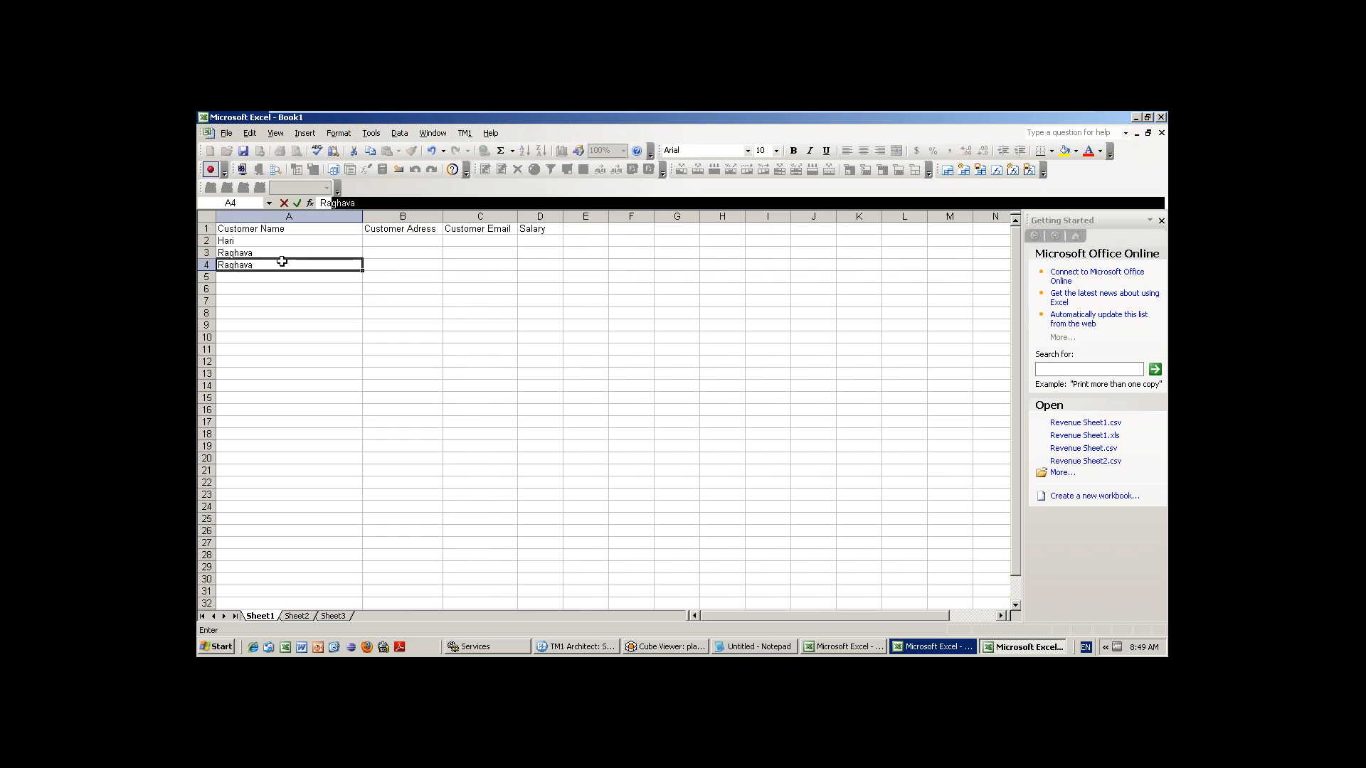
text(ju)
click(244, 276)
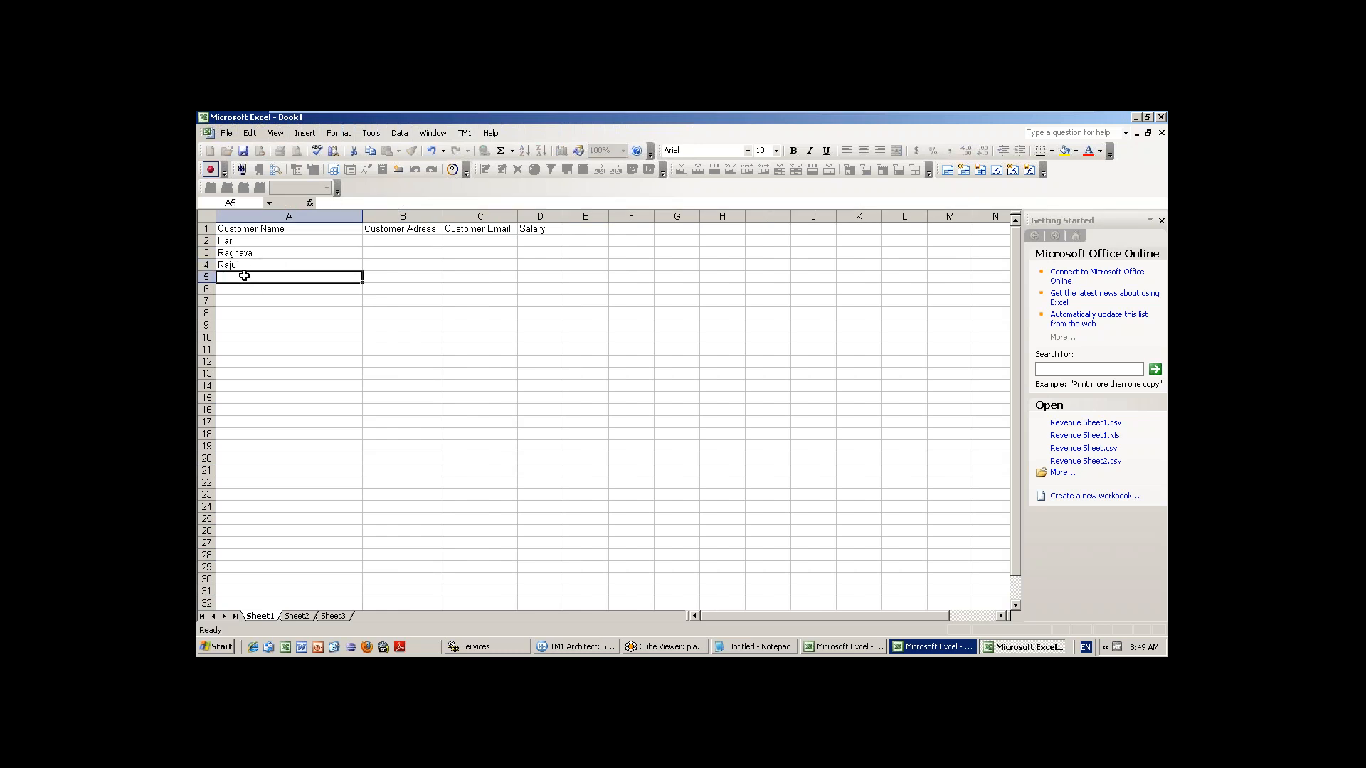
text(Ravi)
Enter the cities Hyd, Chennai, Mumbai and Kolkata in B2 to B5
click(370, 245)
text(Hyd)
key(Return)
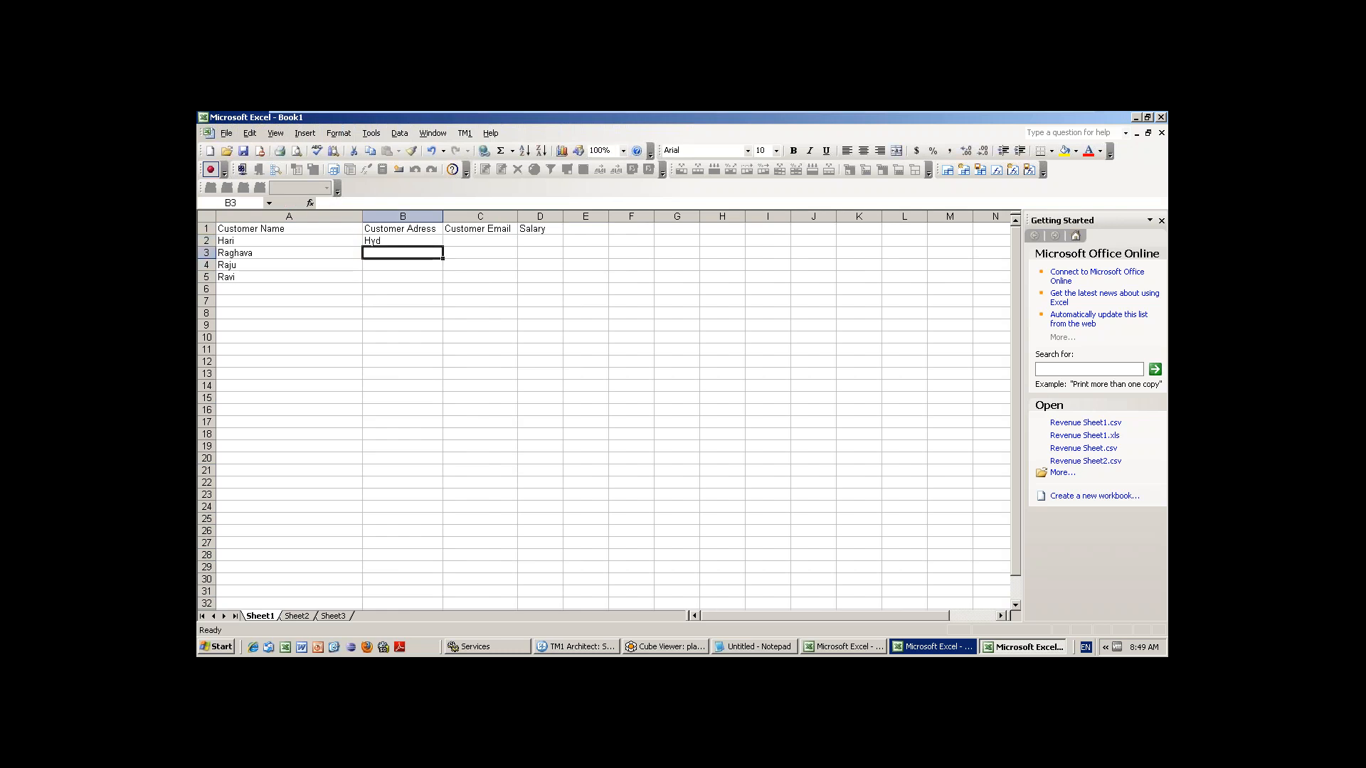
text(Chennai)
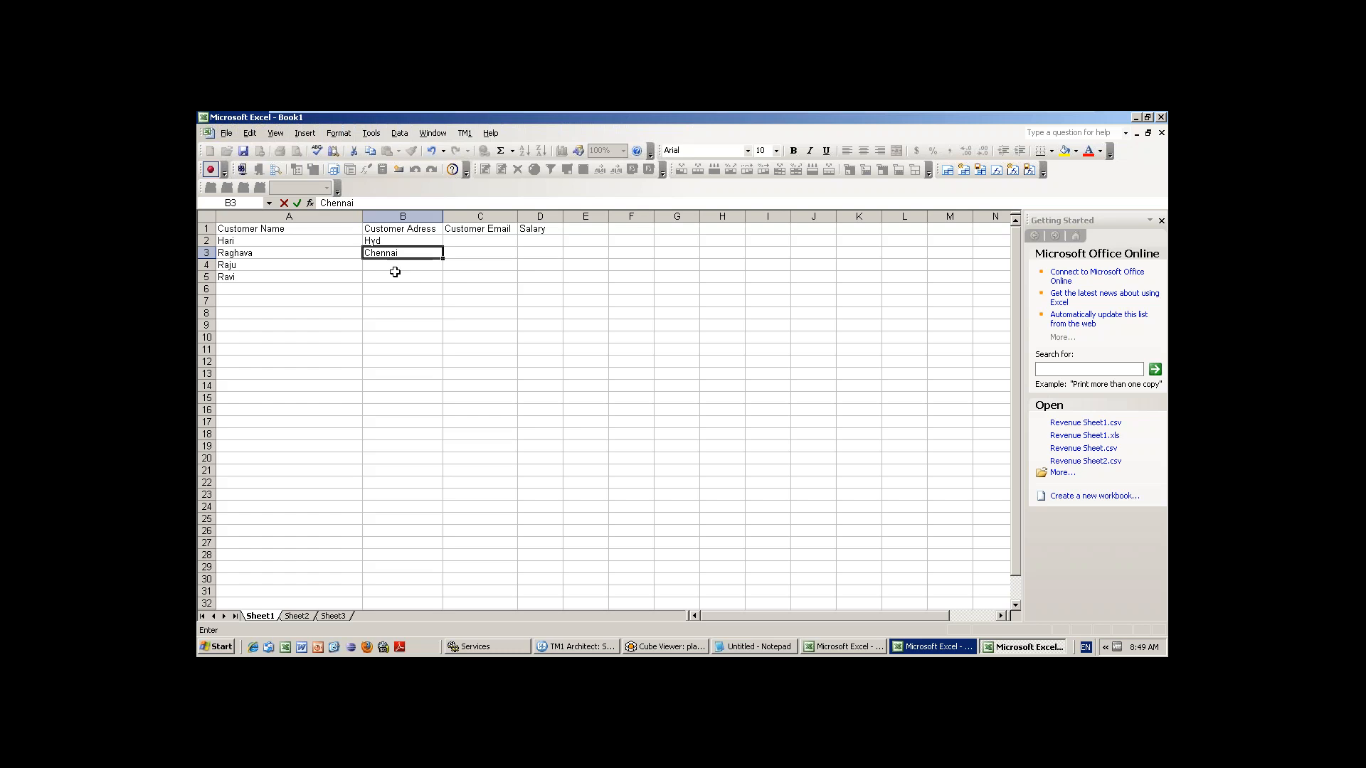
key(Return)
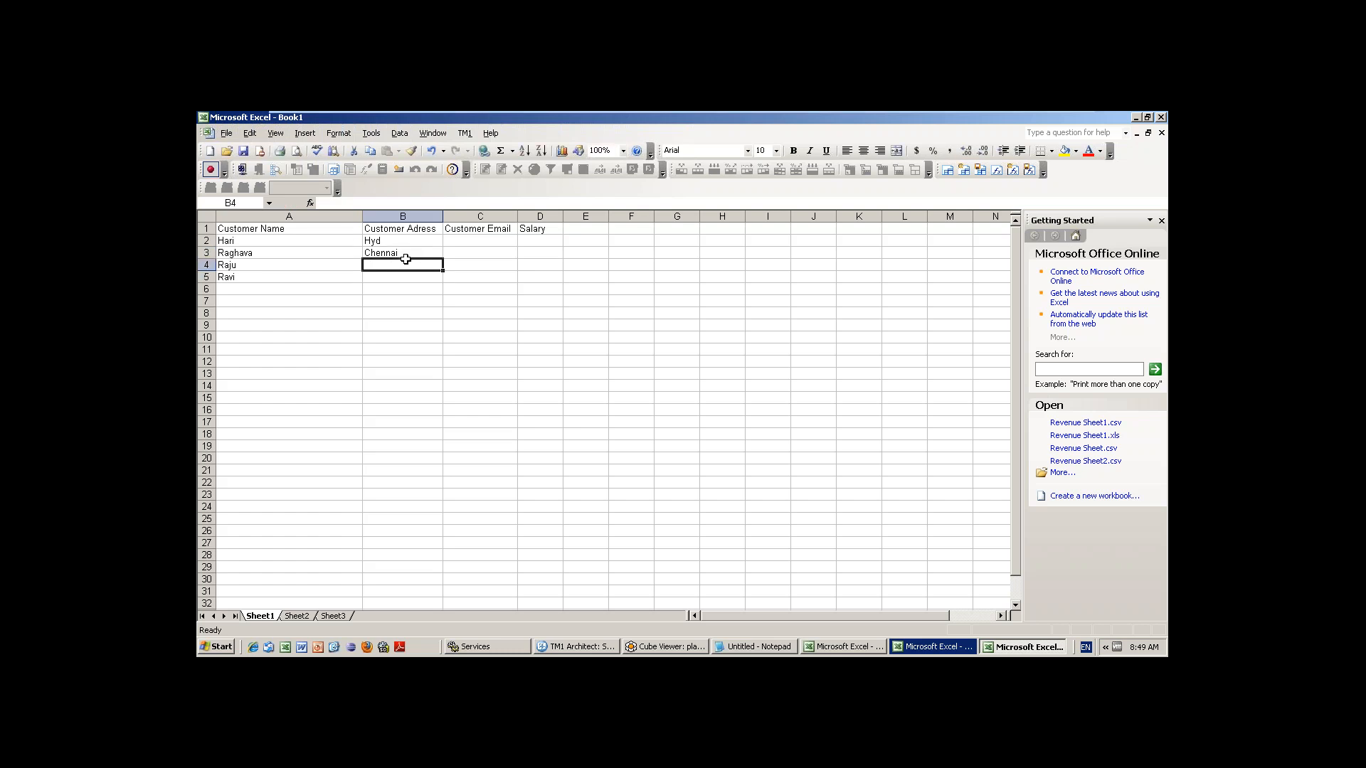
text(Mumbai)
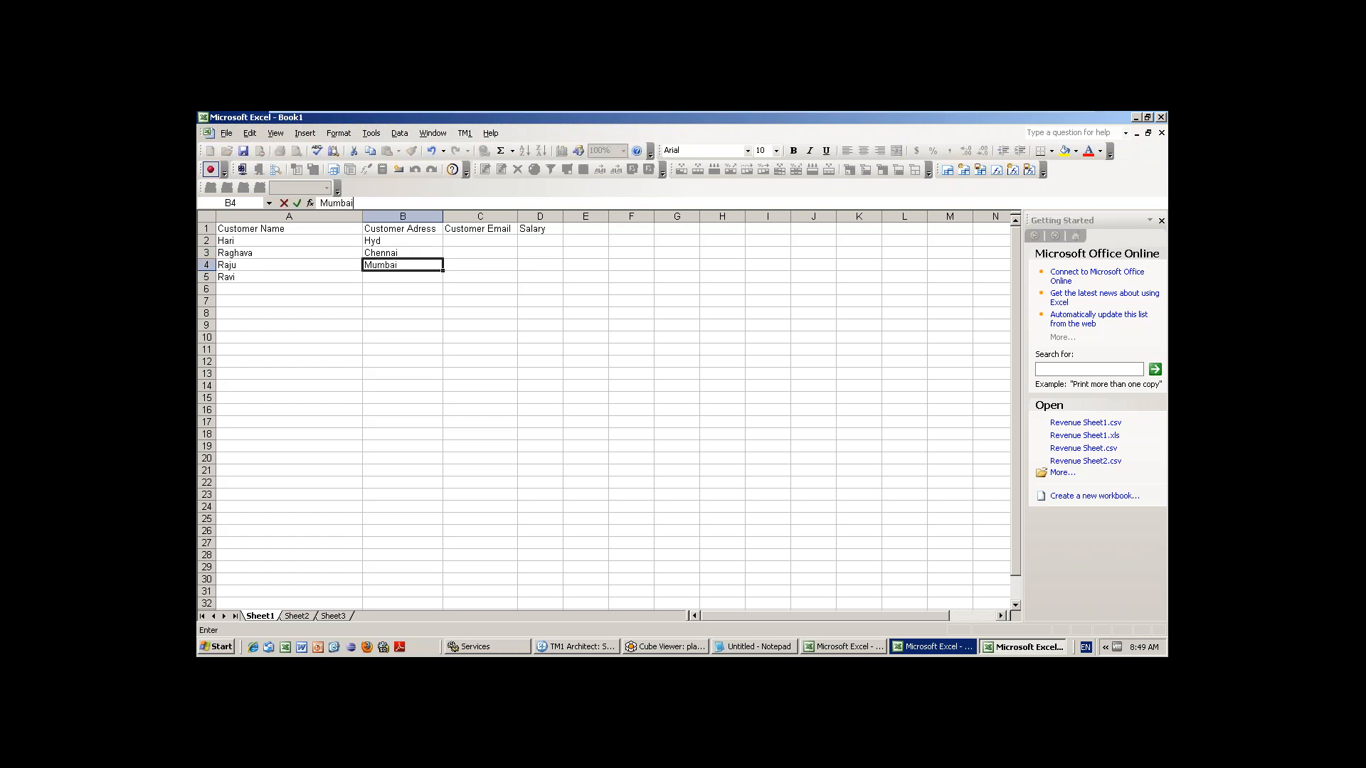
key(Return)
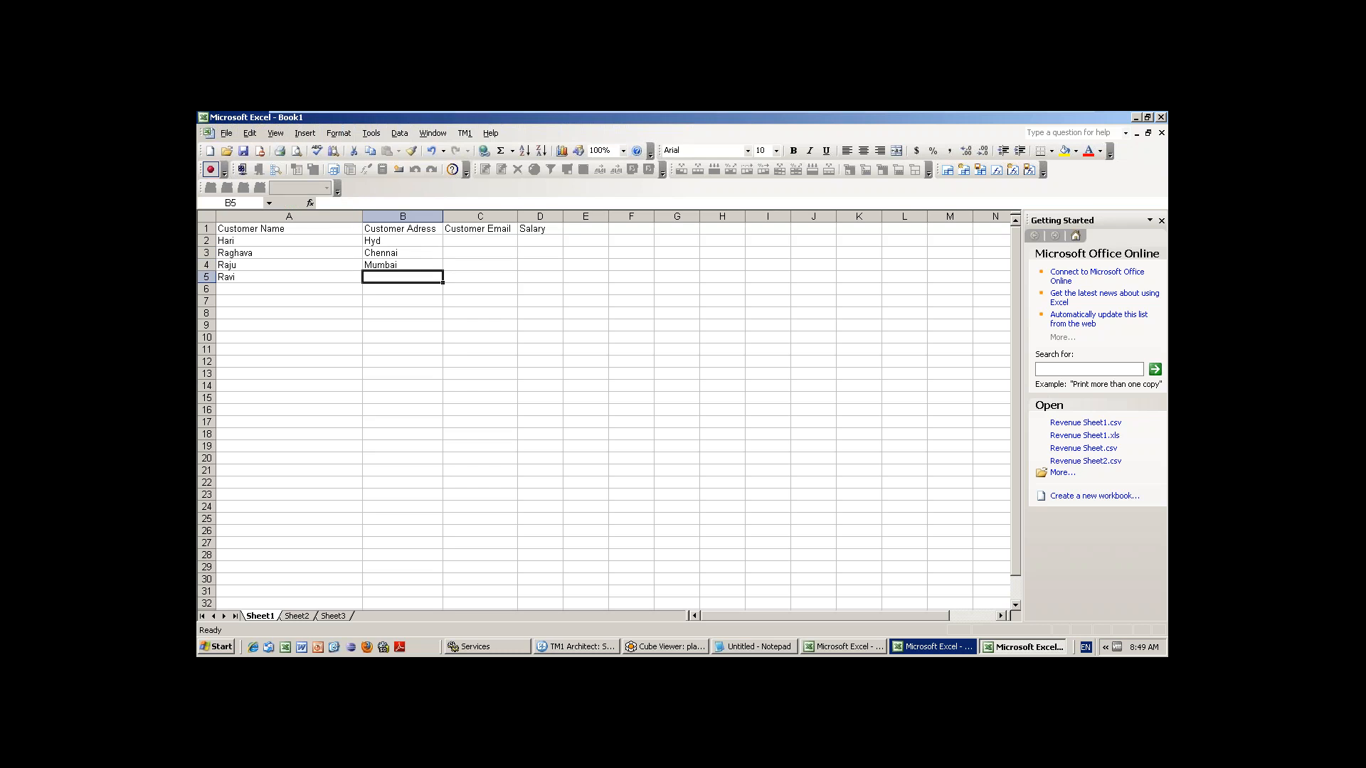
text(Kolkata)
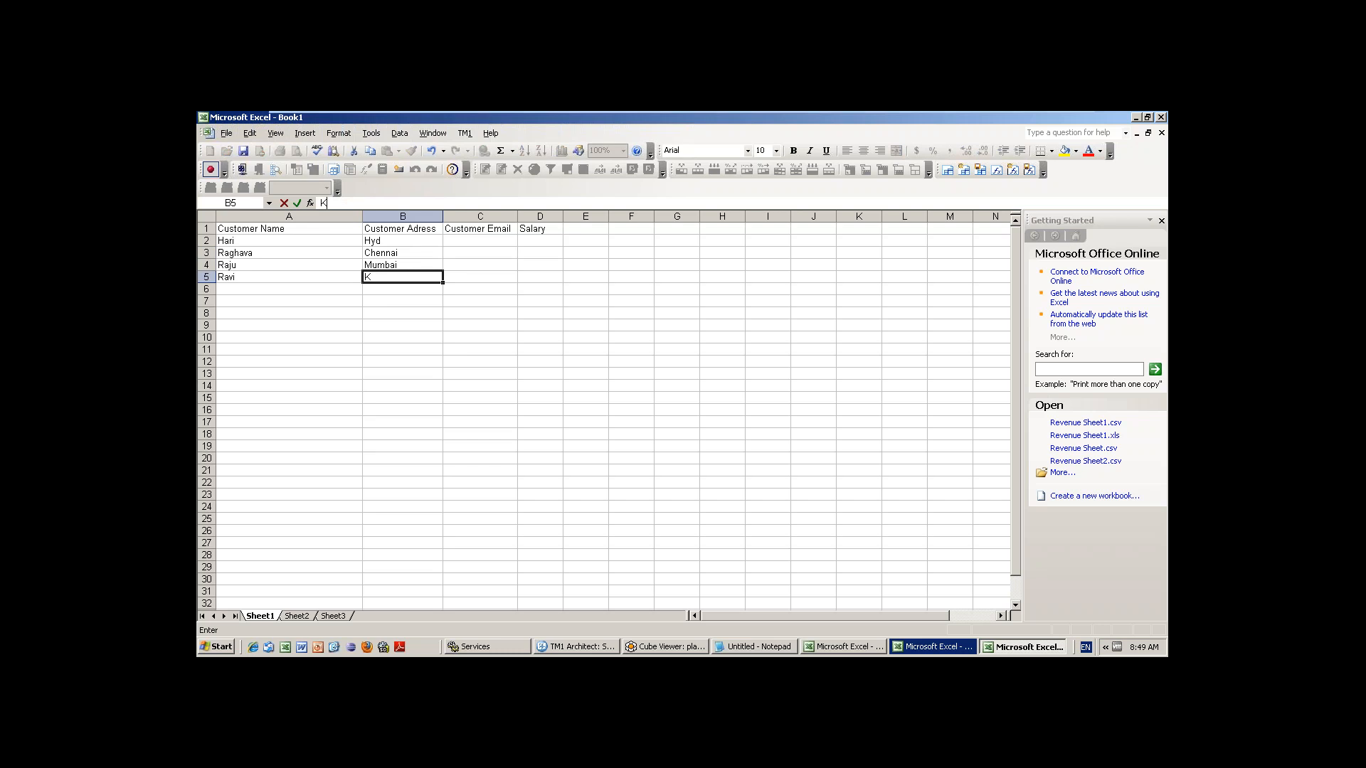
click(493, 295)
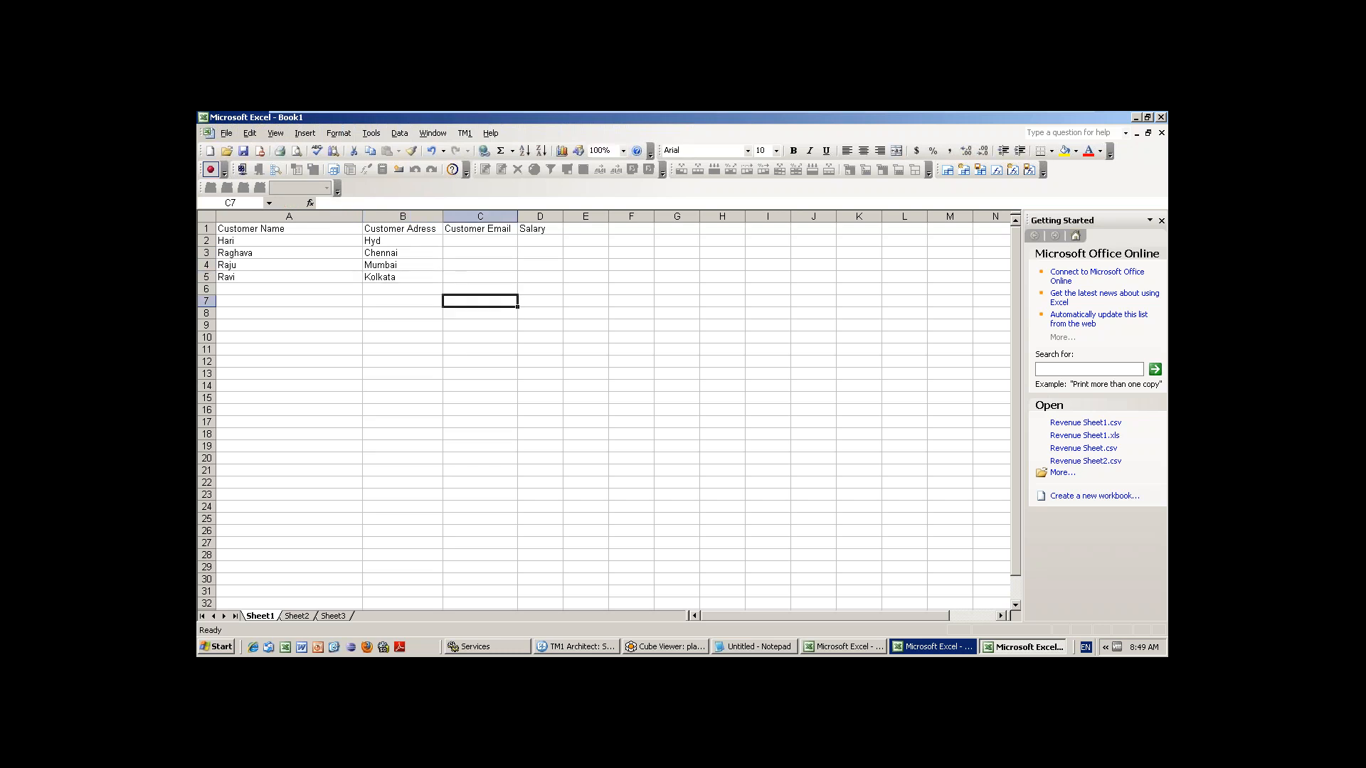
Enter the first customer's e-mail address in cell C2
click(469, 239)
text(x@)
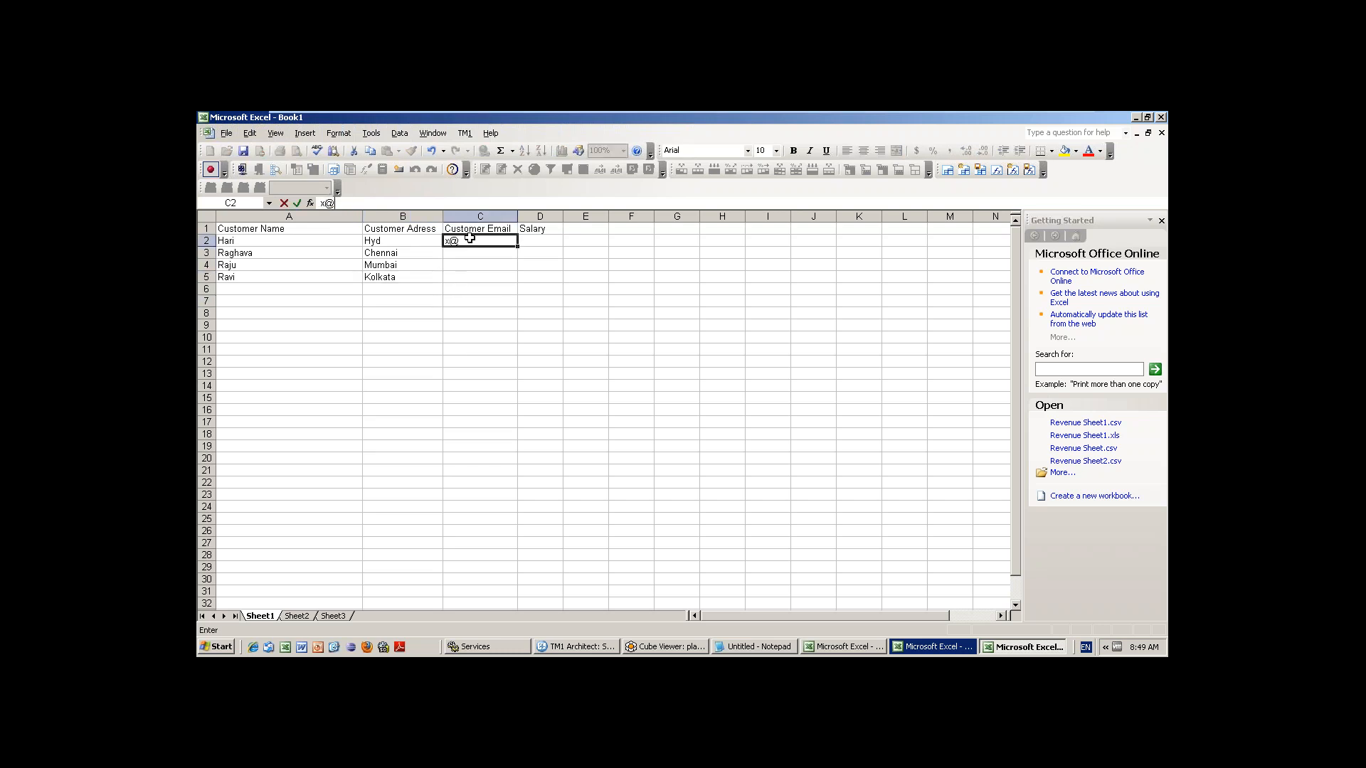
text(gmail.com)
key(Return)
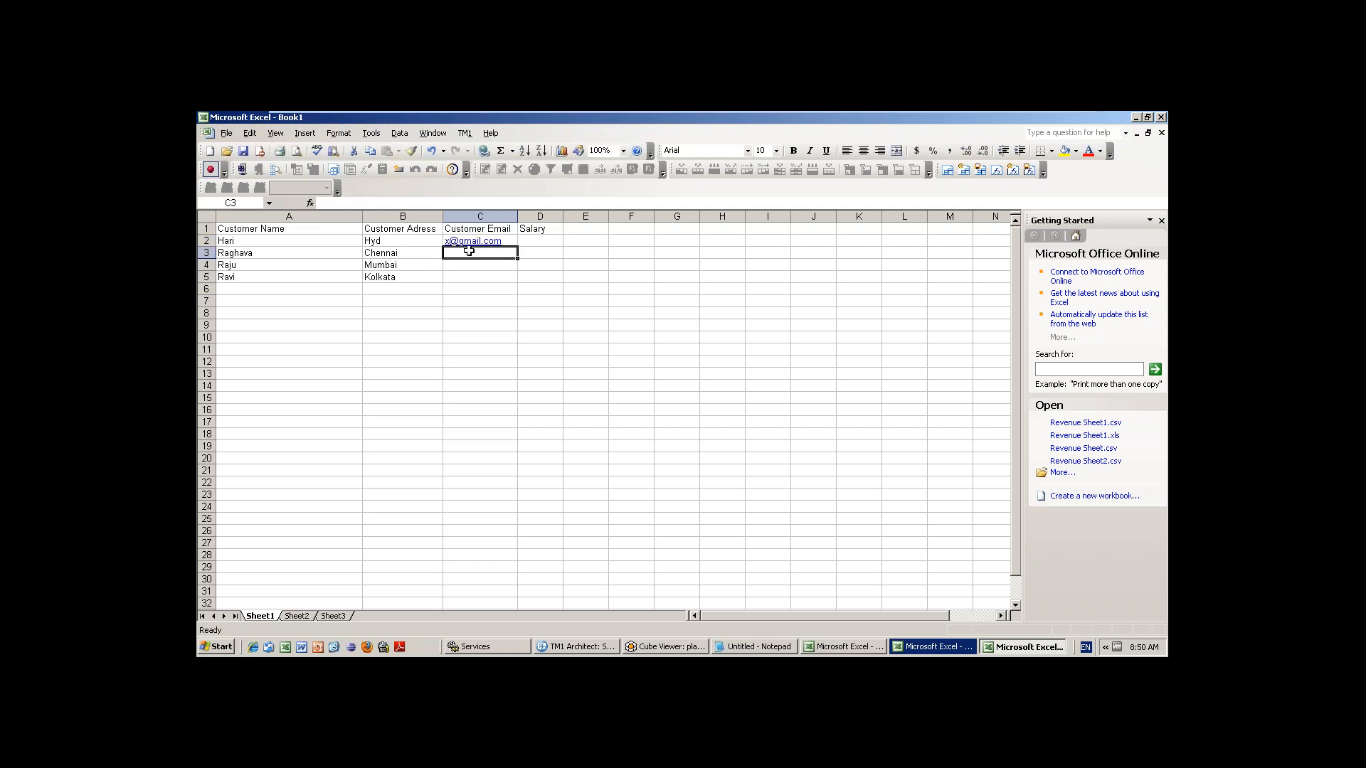
click(447, 247)
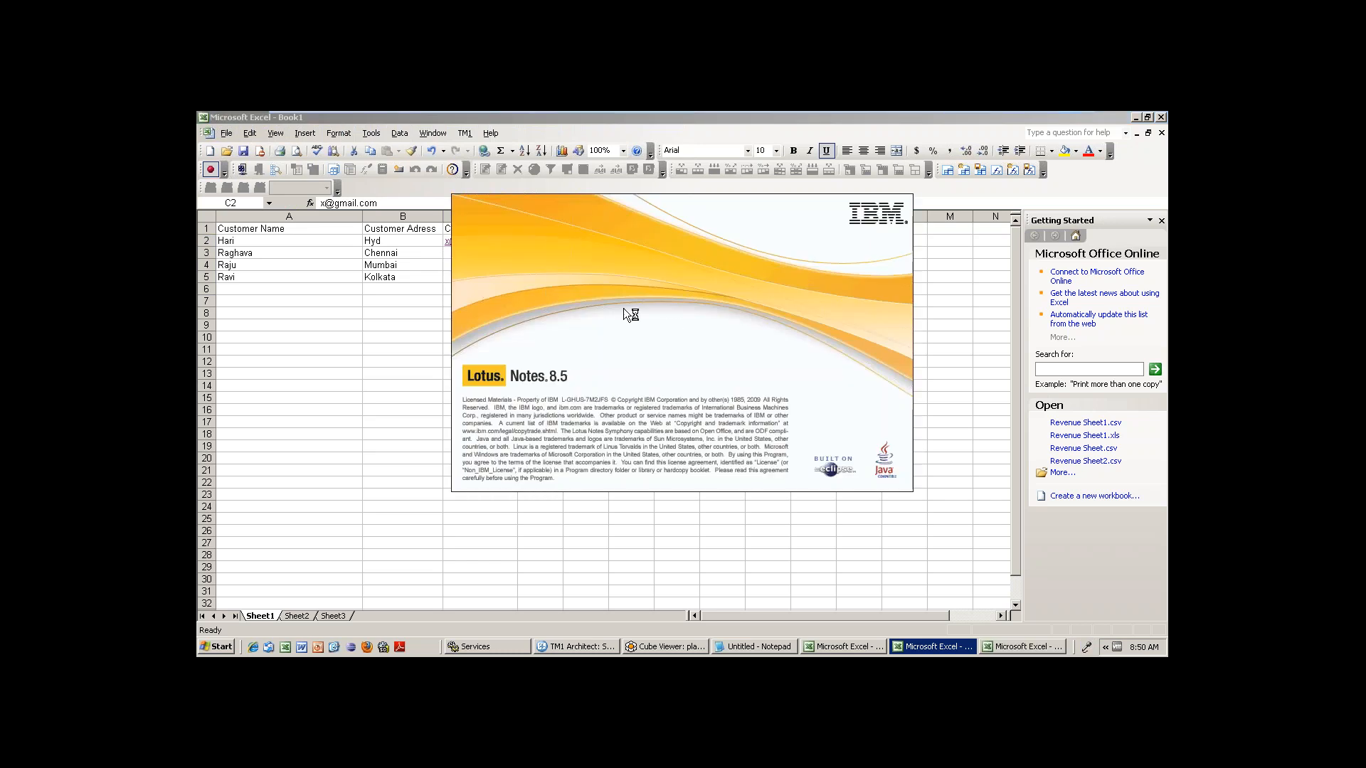
Start the second customer's e-mail in C3 and exit the Lotus Notes login prompt
click(470, 252)
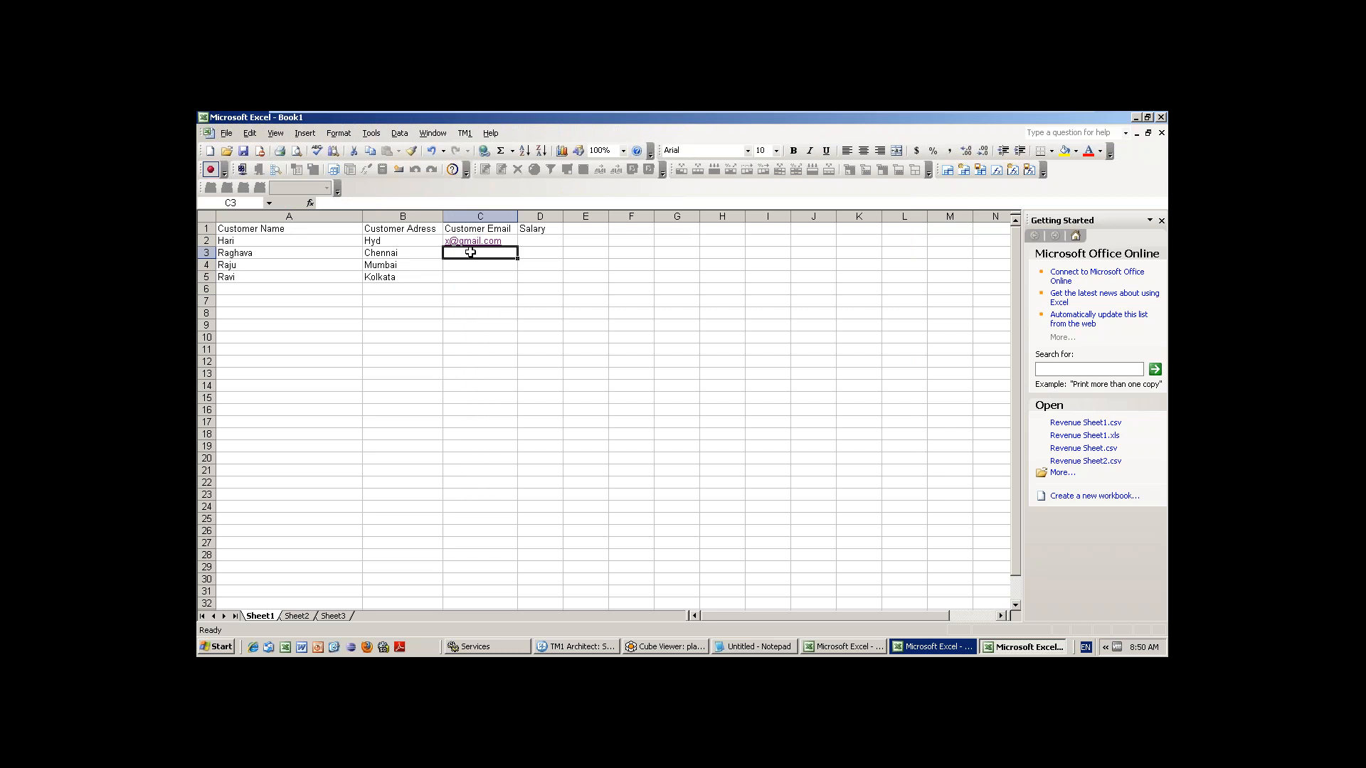
text(y@gmail)
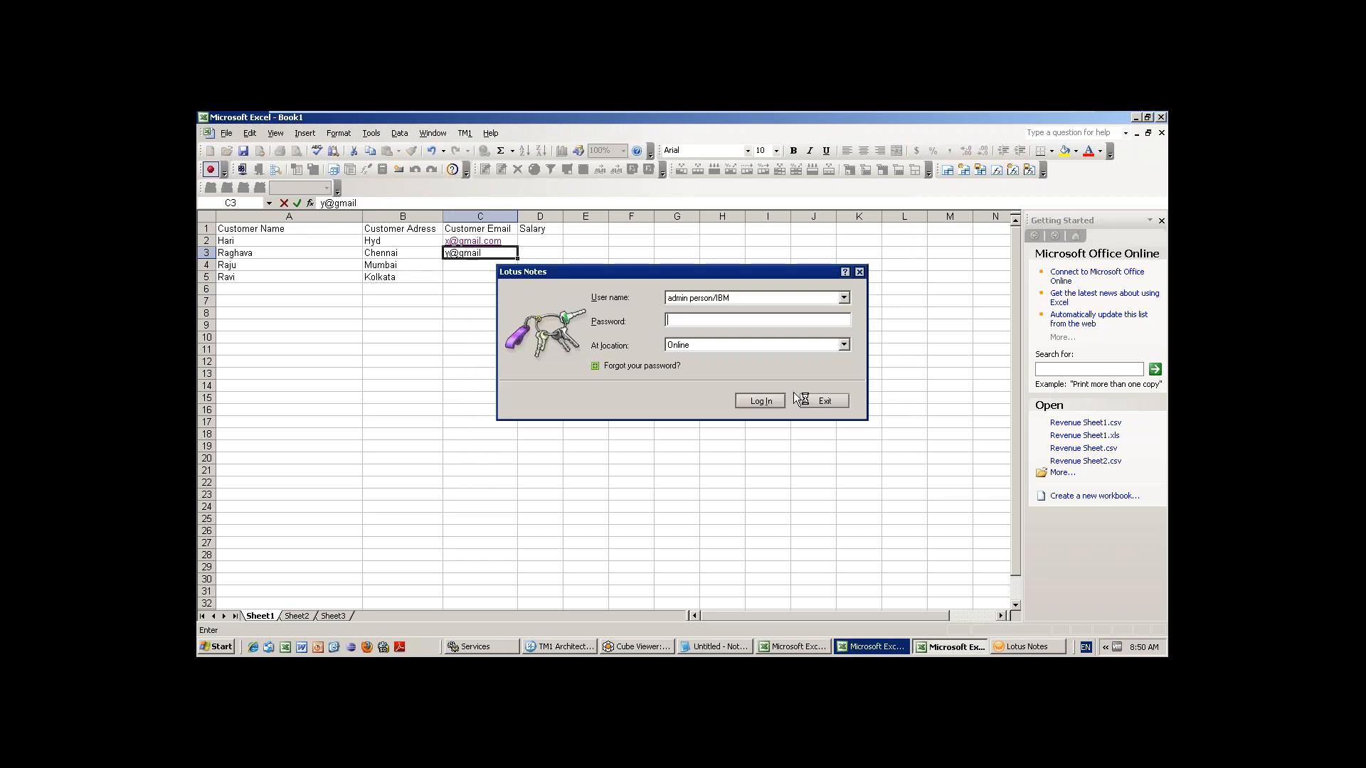
click(797, 398)
Dismiss the Lotus Notes message and re-enter the second customer's e-mail in C3
click(682, 384)
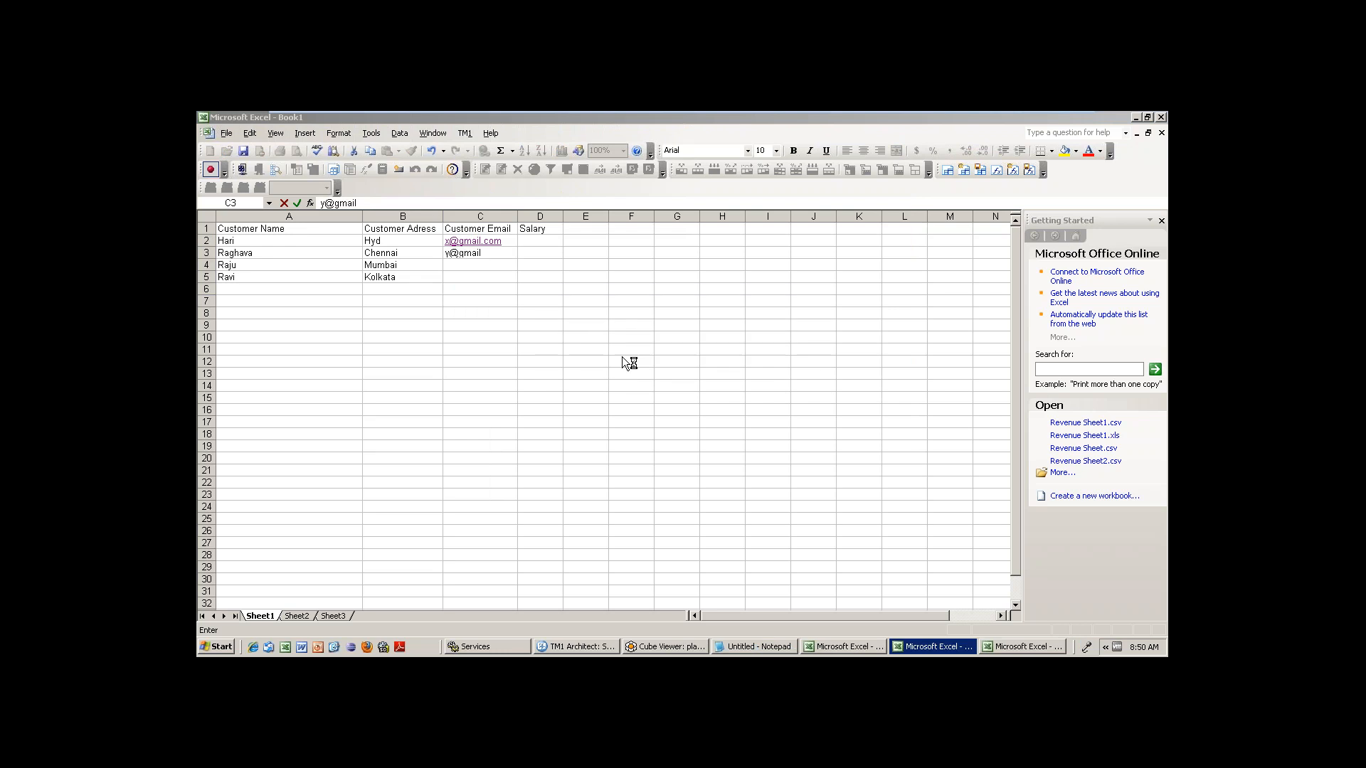
click(496, 259)
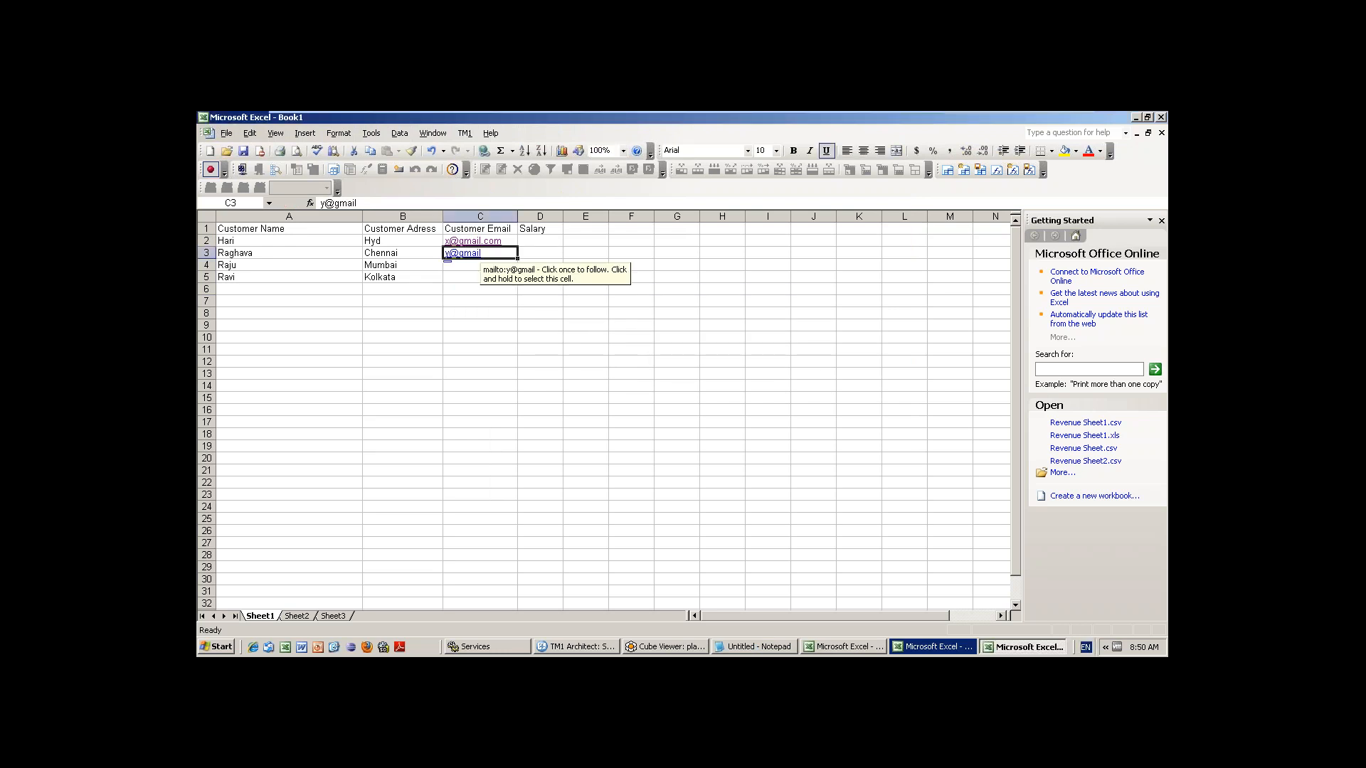
click(468, 289)
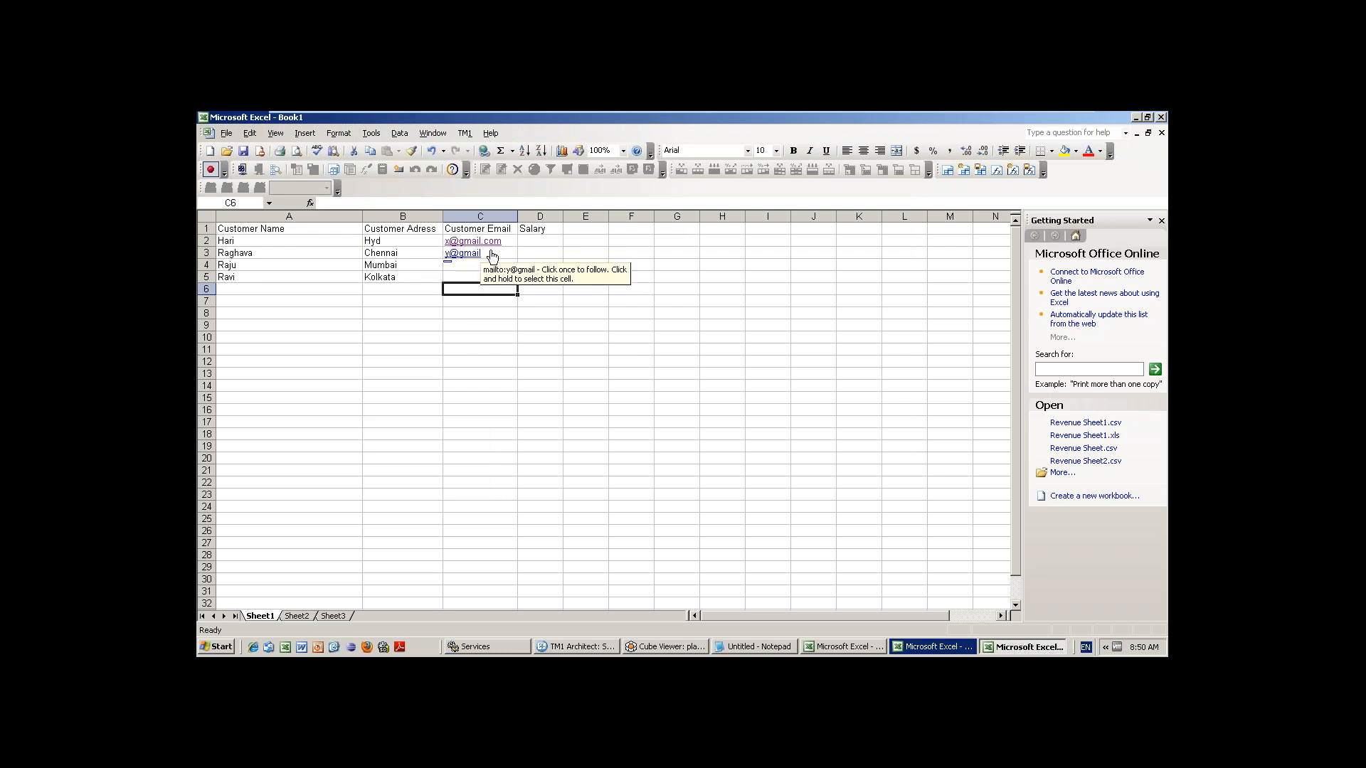
click(492, 269)
click(436, 250)
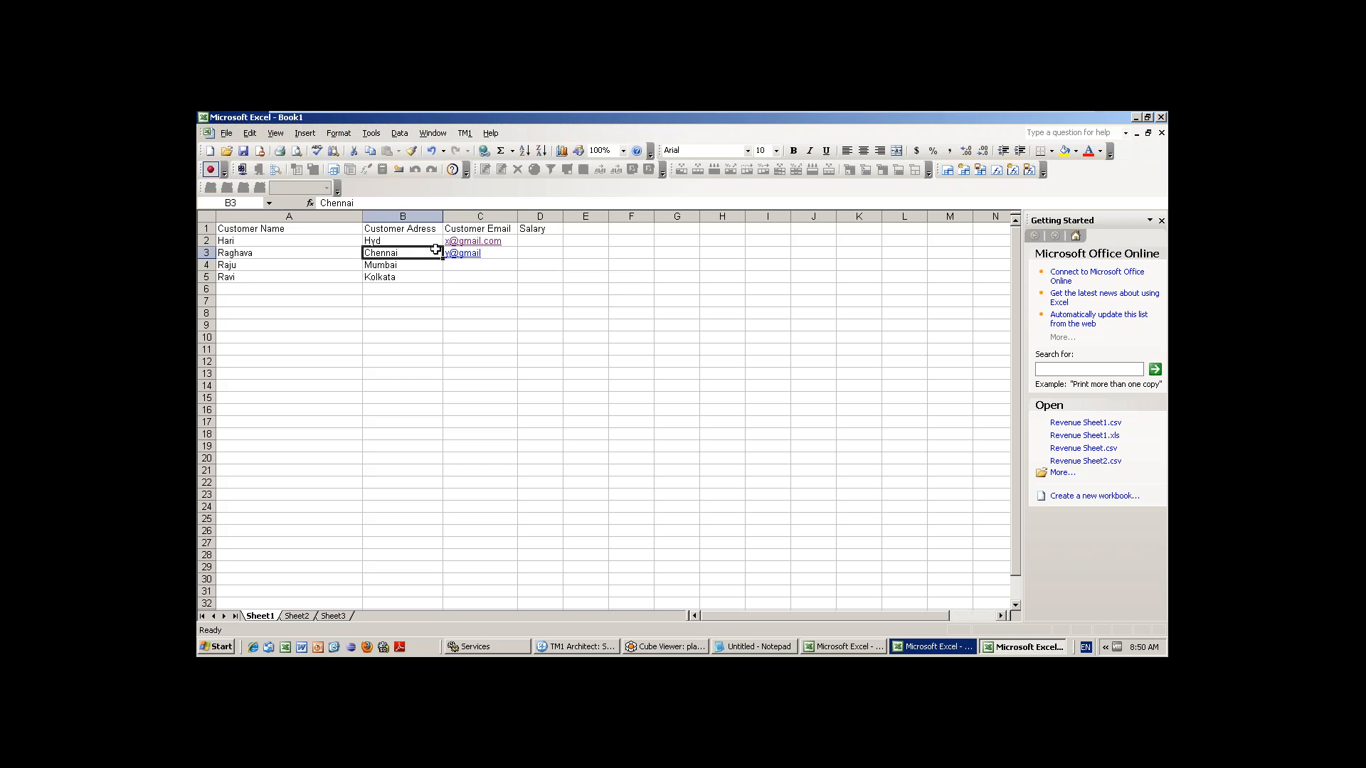
key(Right)
key(Delete)
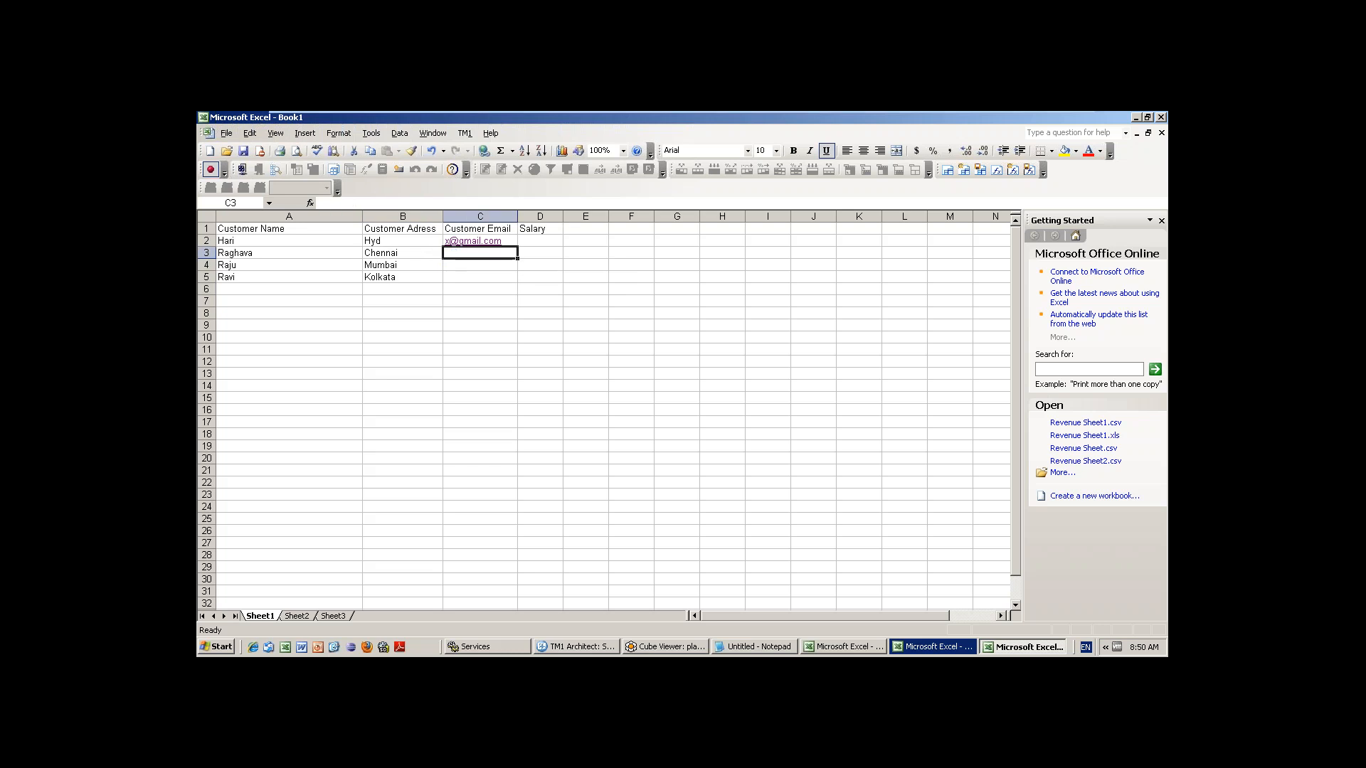
text(y@g)
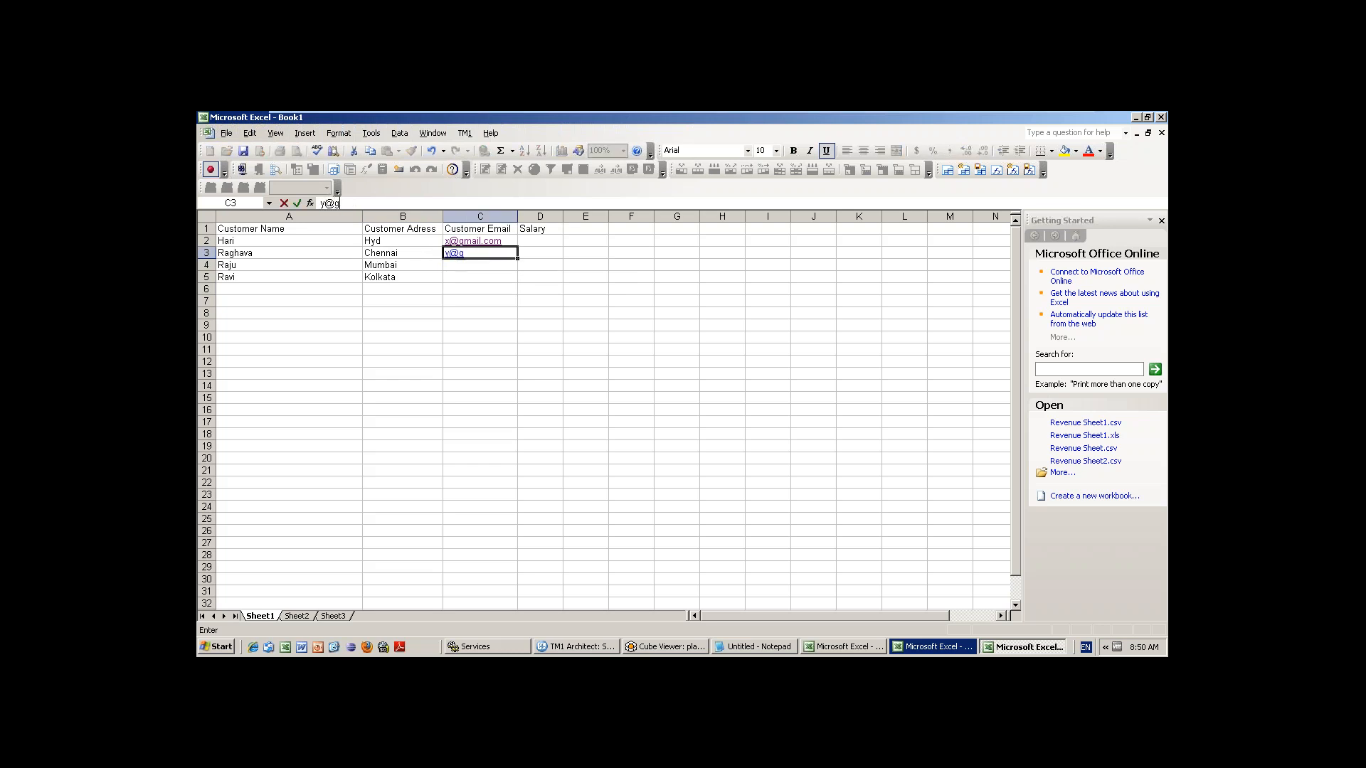
text(mail.com)
click(471, 266)
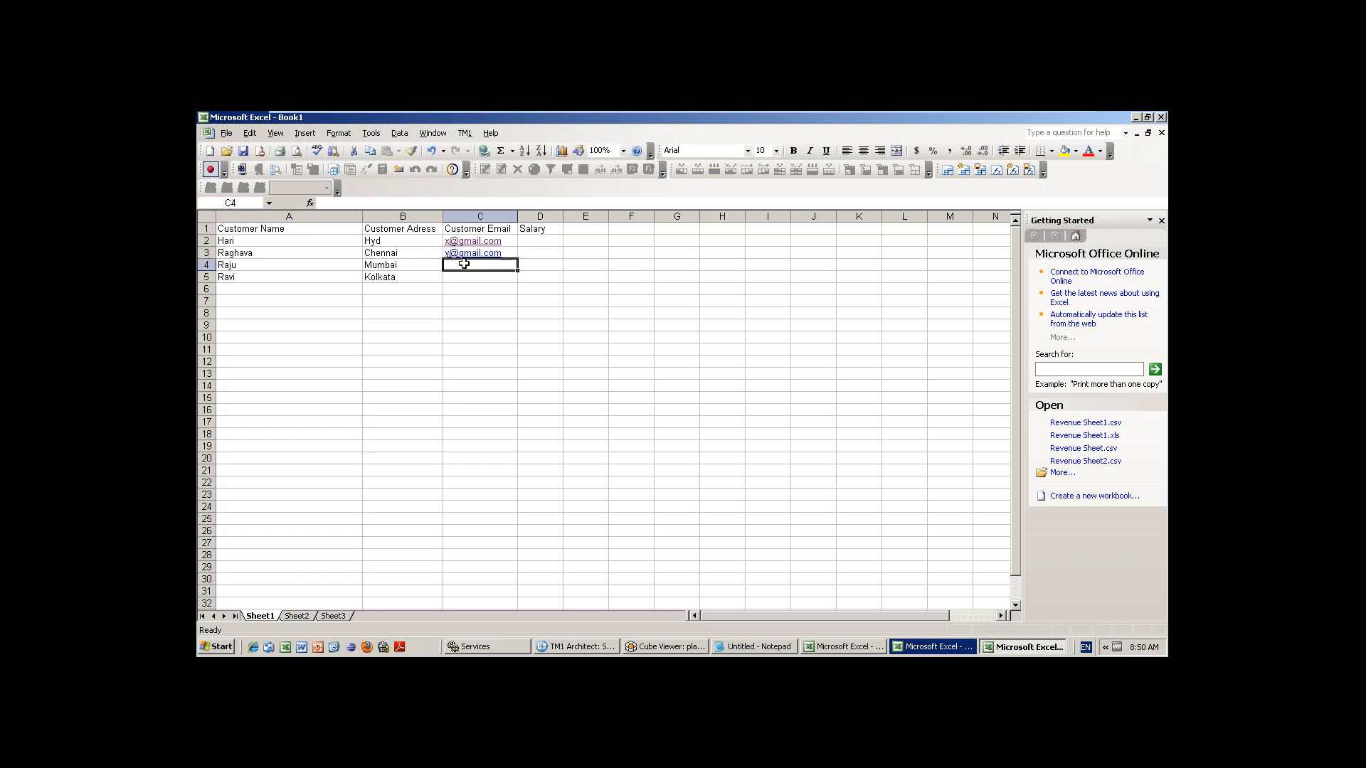
Enter the third and fourth customers' e-mail addresses in C4 and C5
text(z@g)
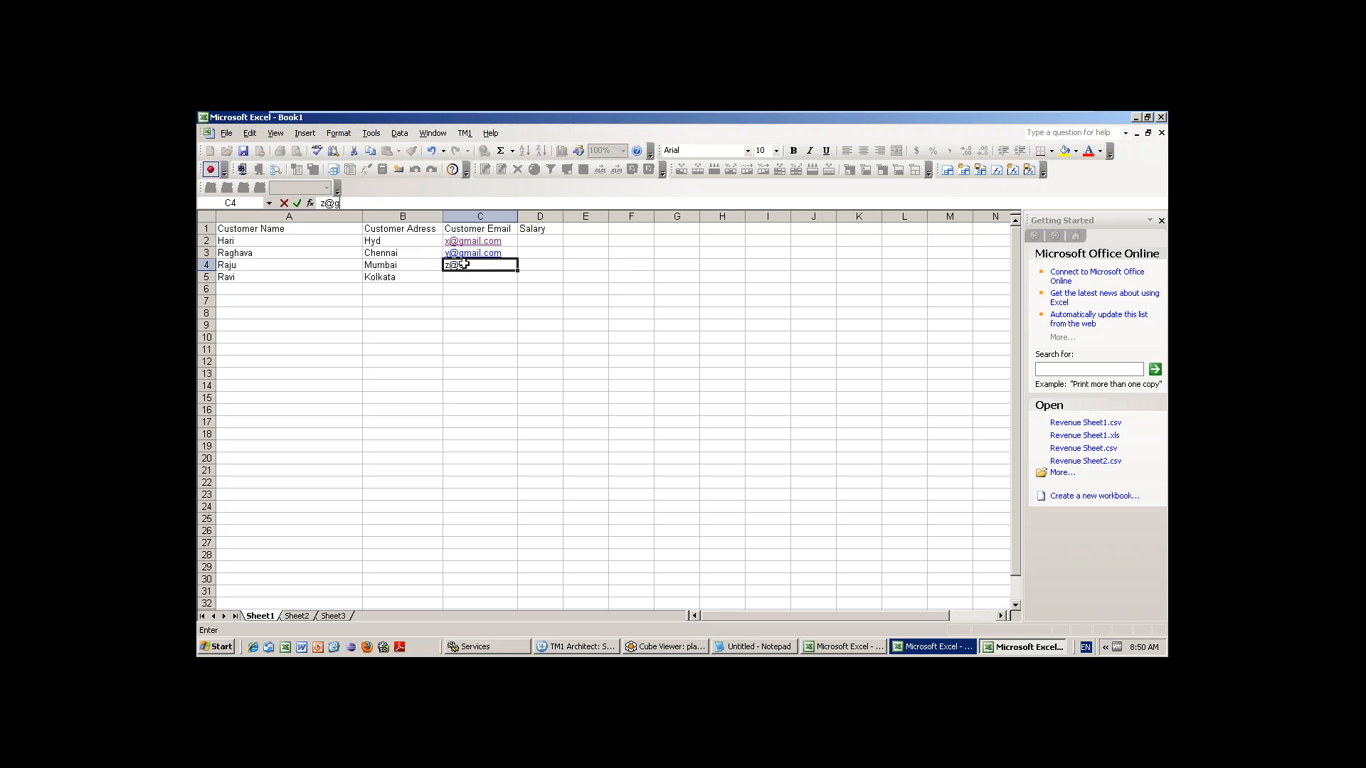
text(mail.com)
click(469, 278)
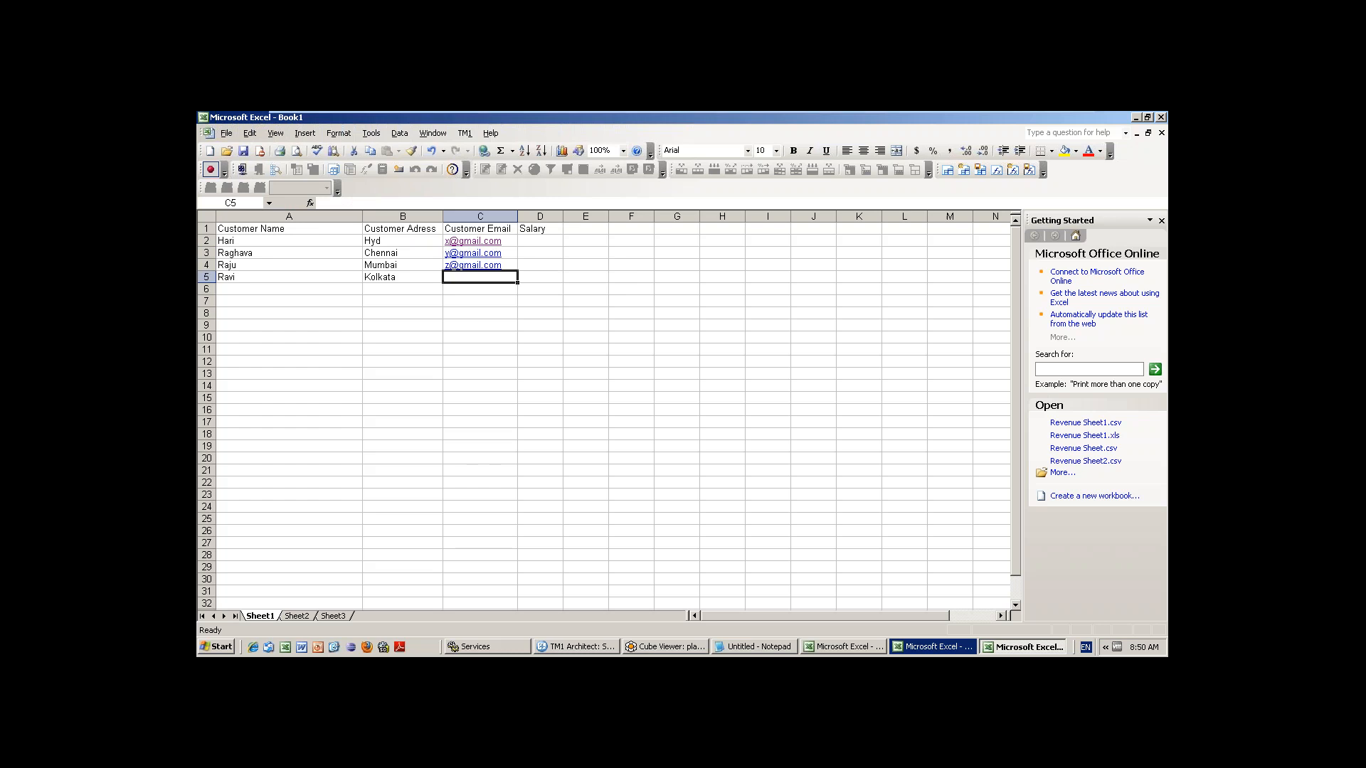
text(w@)
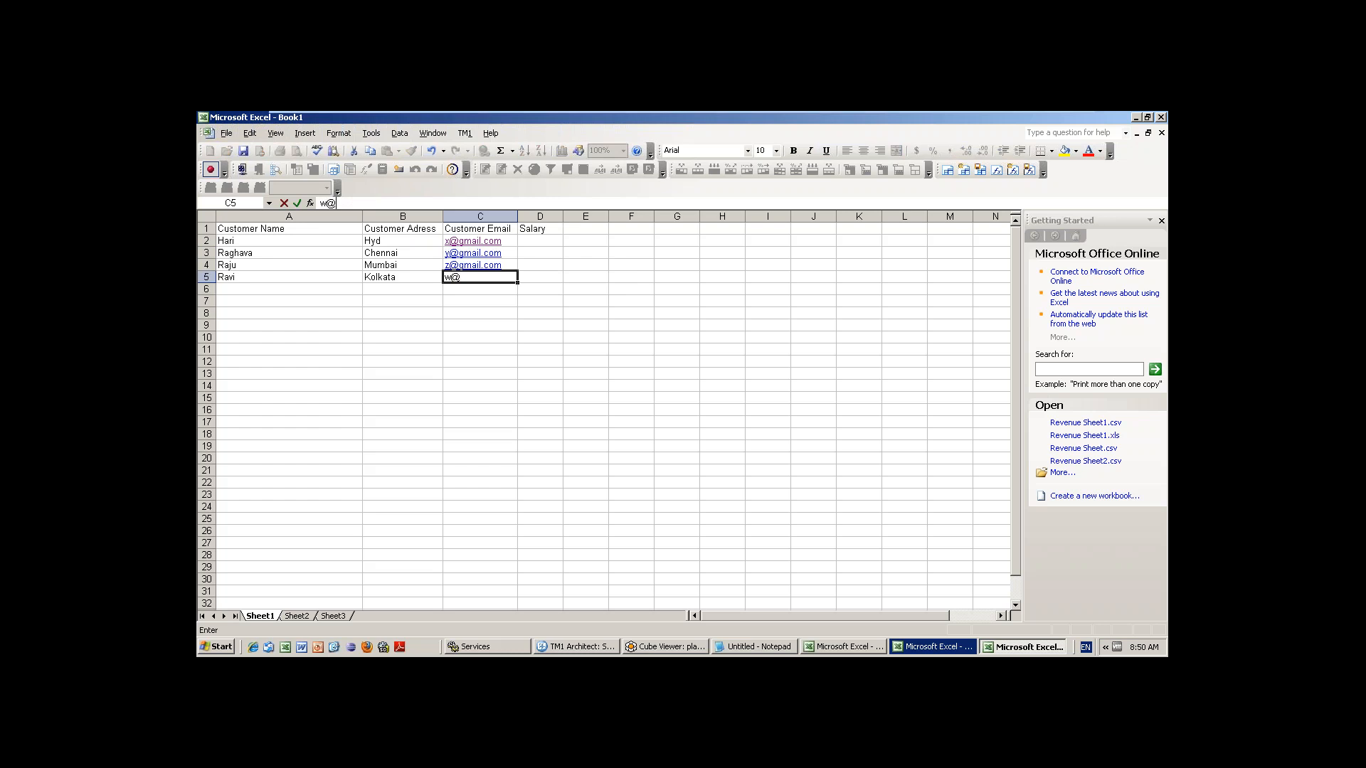
text(gmail.com)
click(550, 241)
Enter salaries 3000, 6000, 7000 and 8000 in D2 through D5
text(3000)
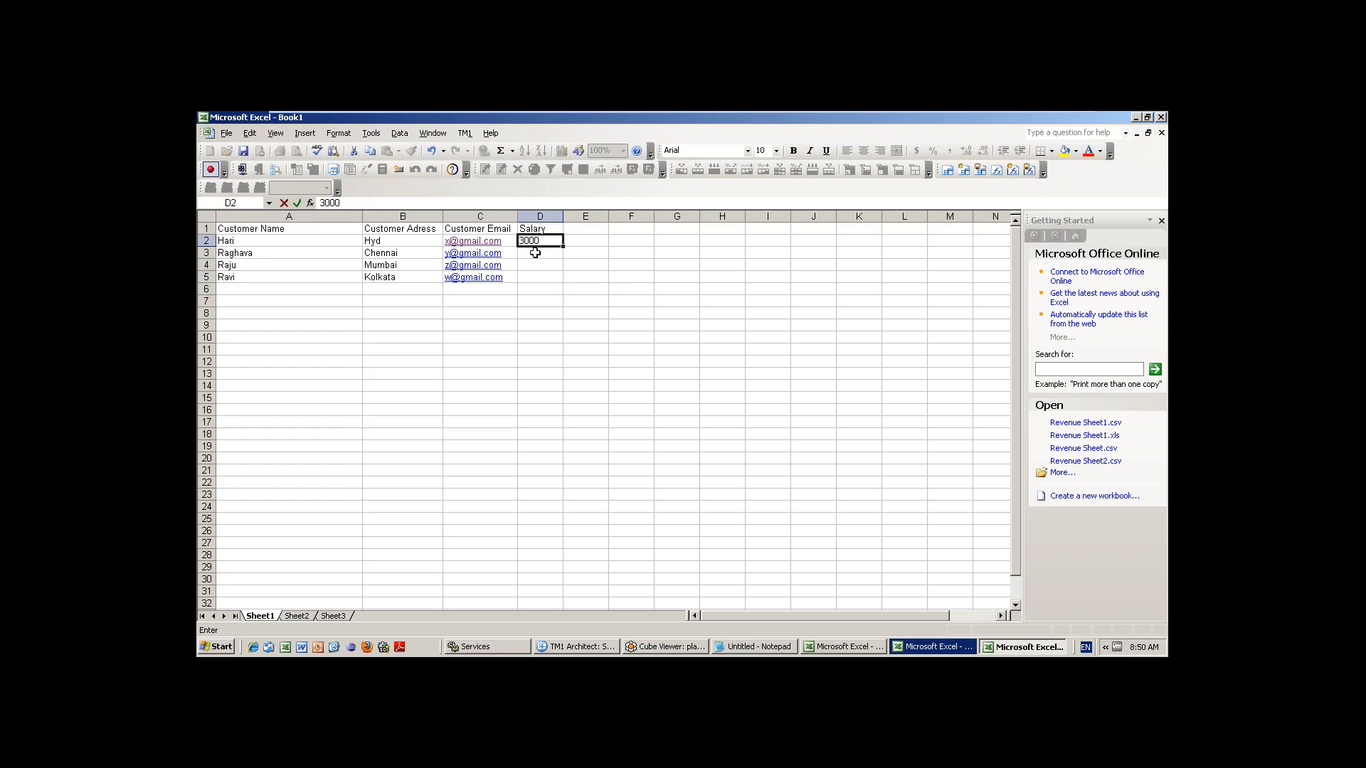
key(Return)
text(6000)
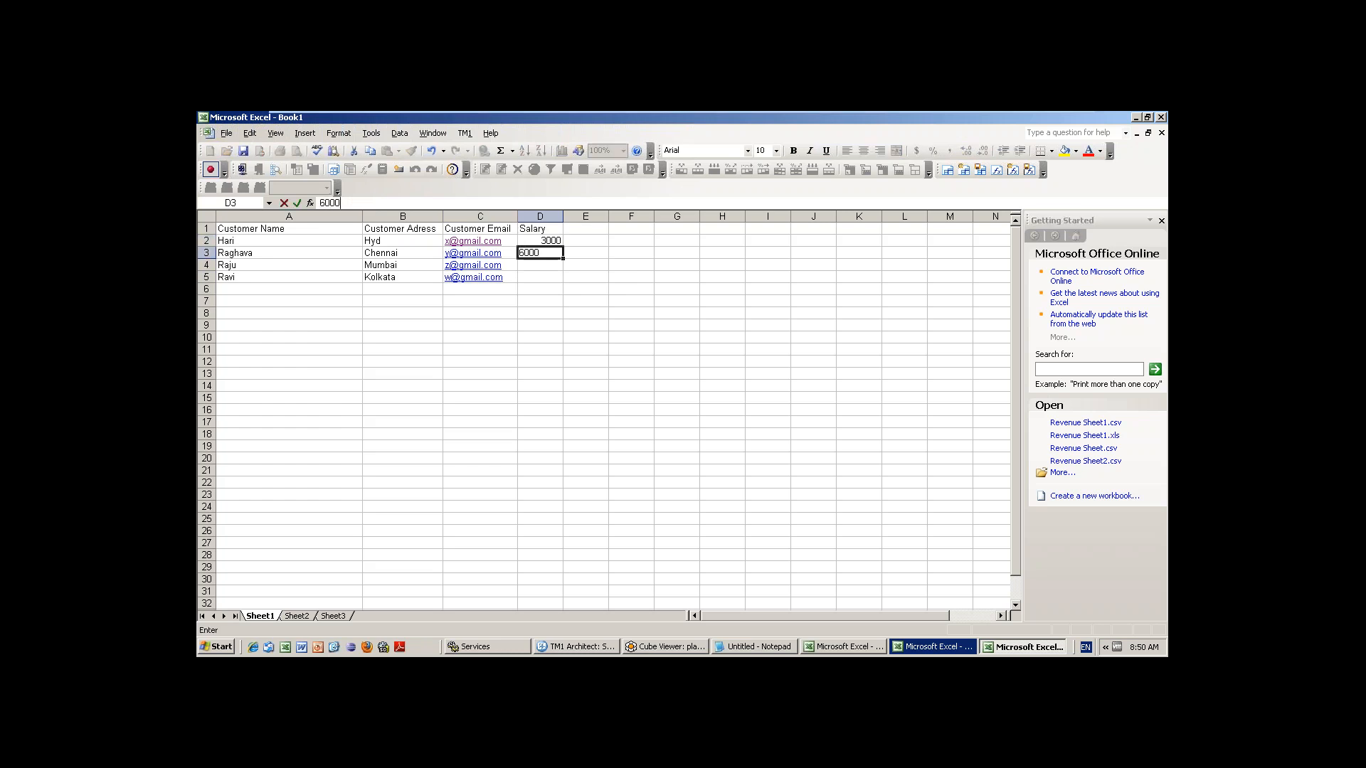
click(550, 267)
text(7000)
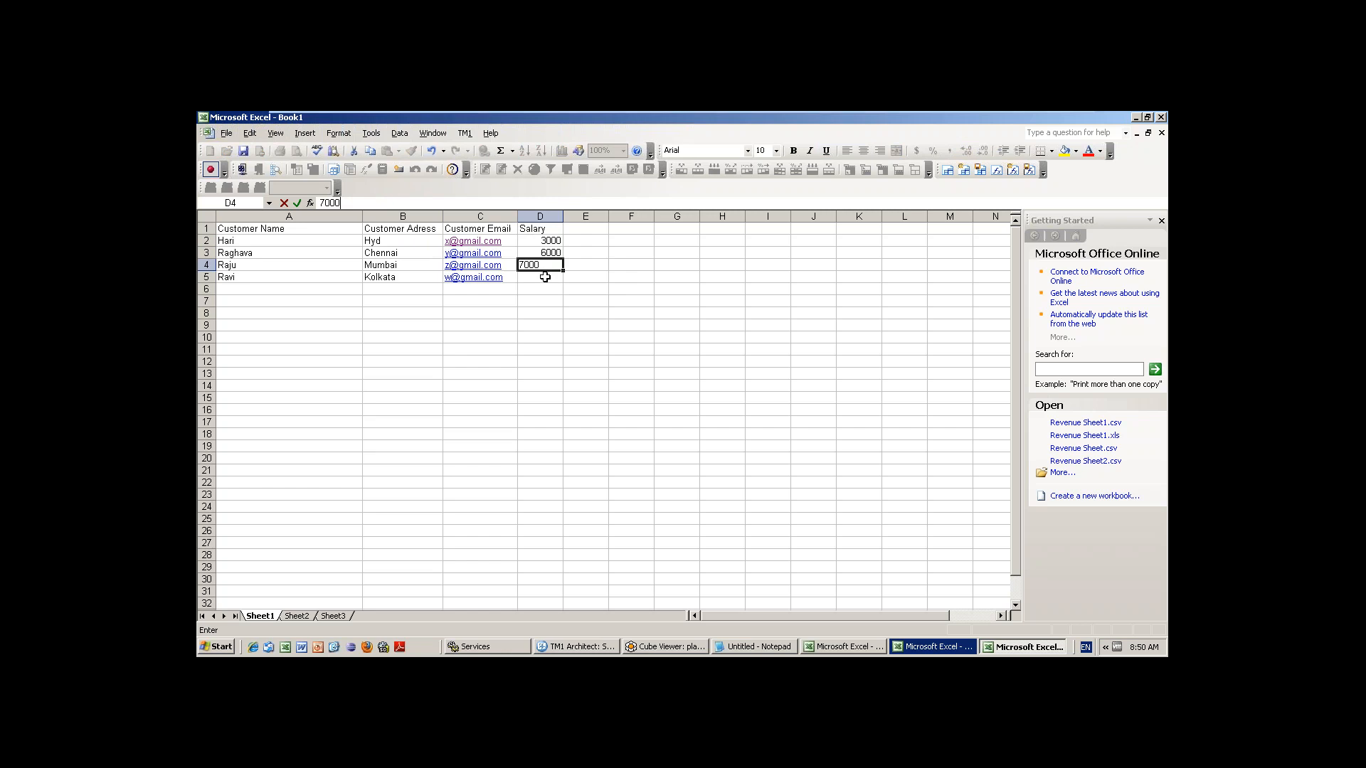
click(544, 277)
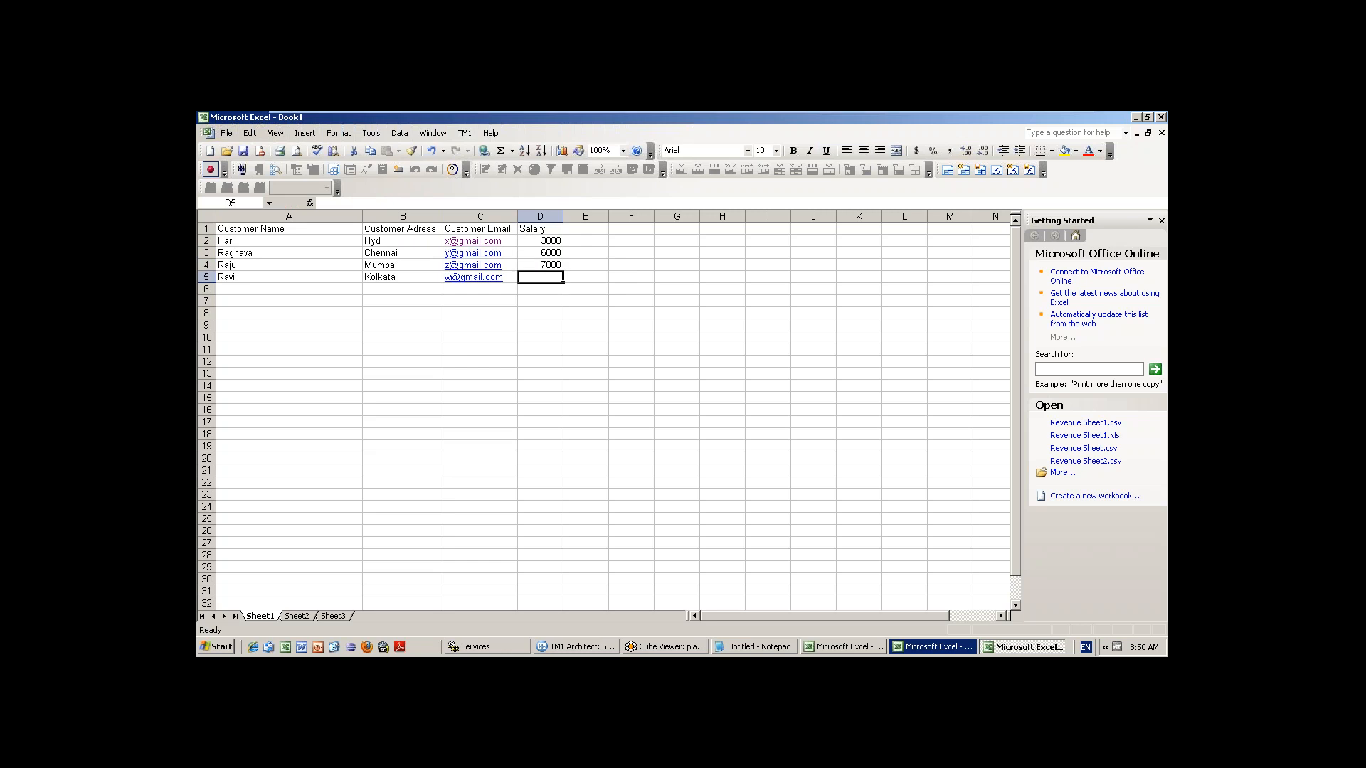
text(78000)
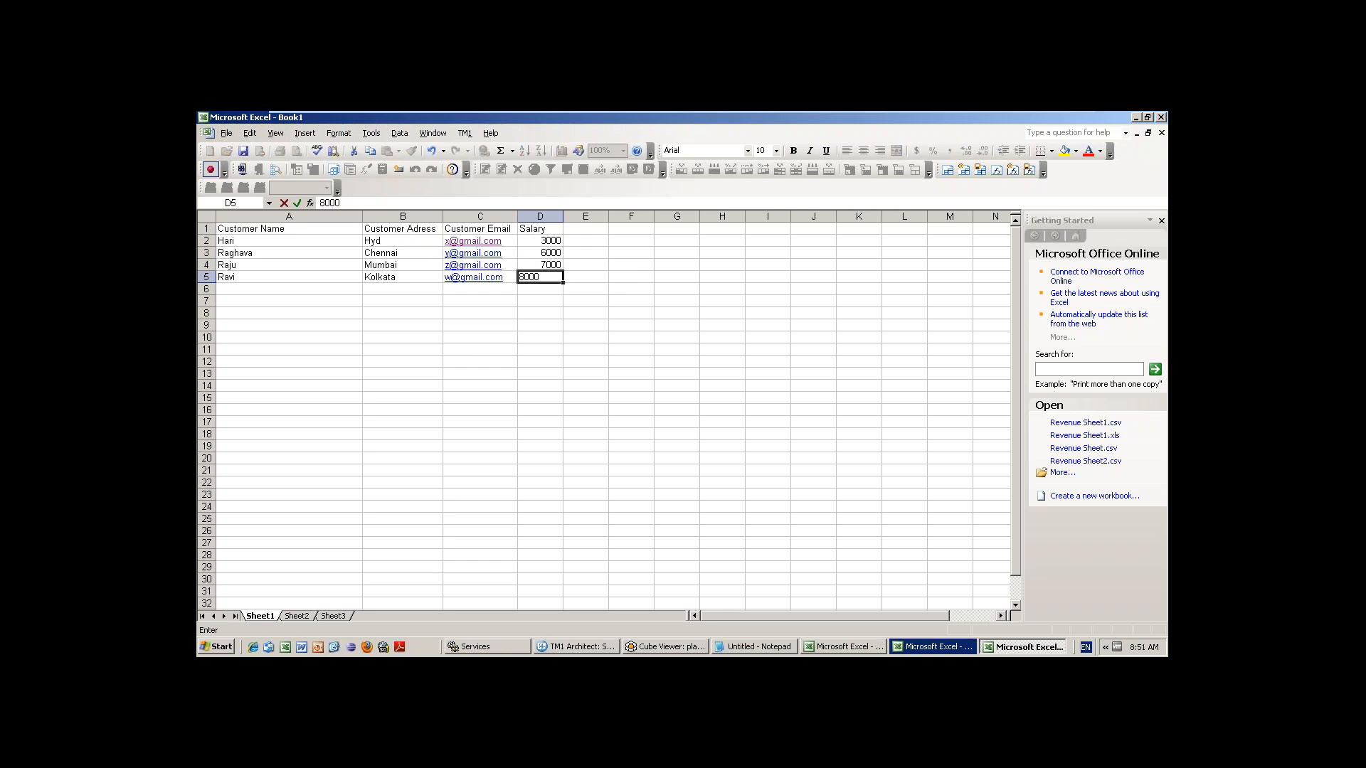
click(619, 280)
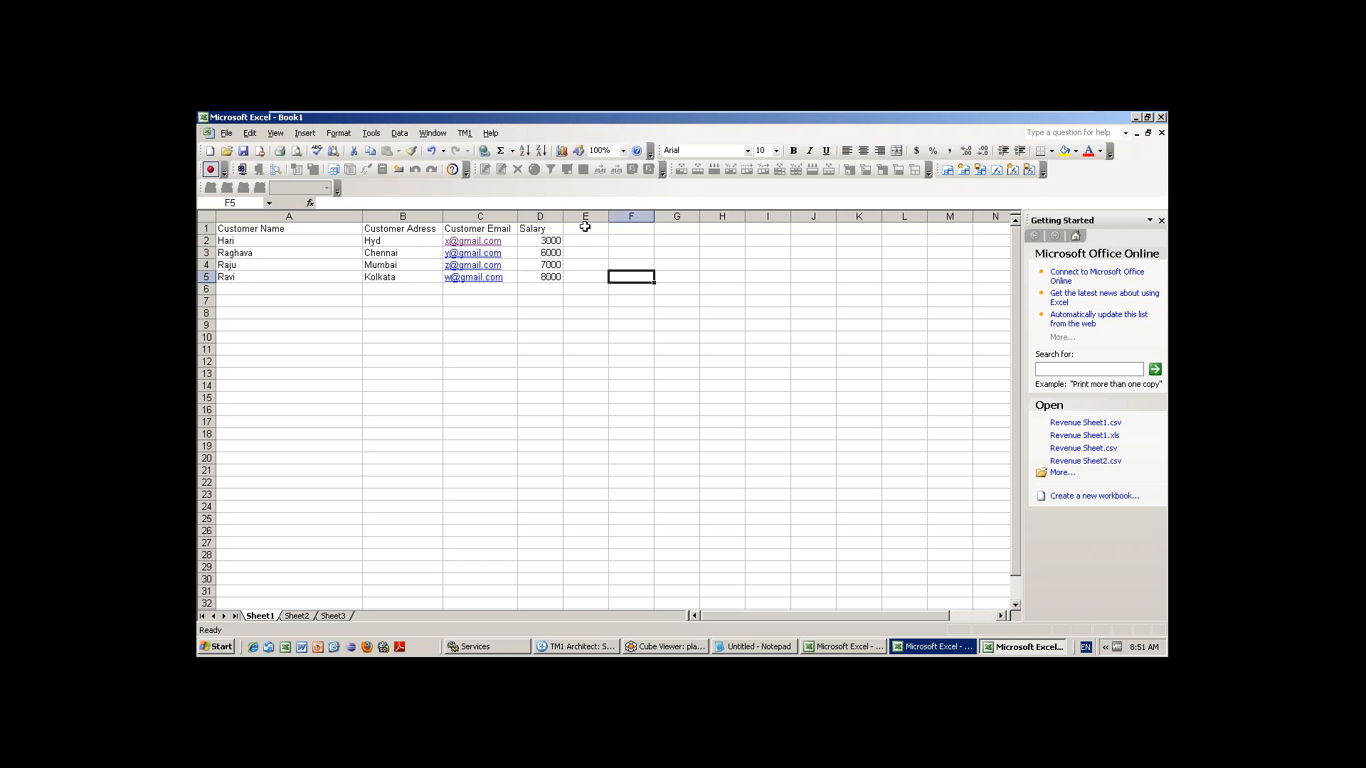
Add an Expense heading in E1 with 200, 400, 600 and 800 below it
click(585, 226)
text(Expense)
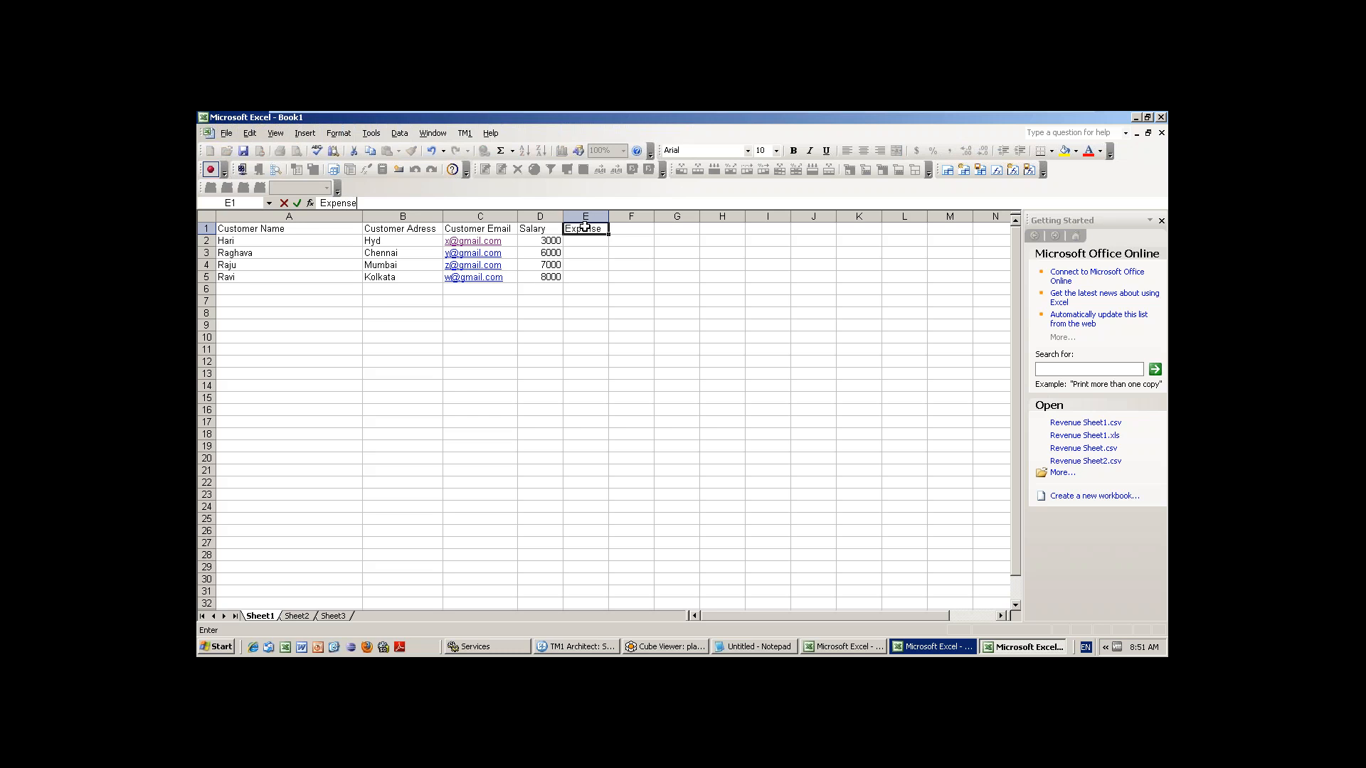
click(644, 263)
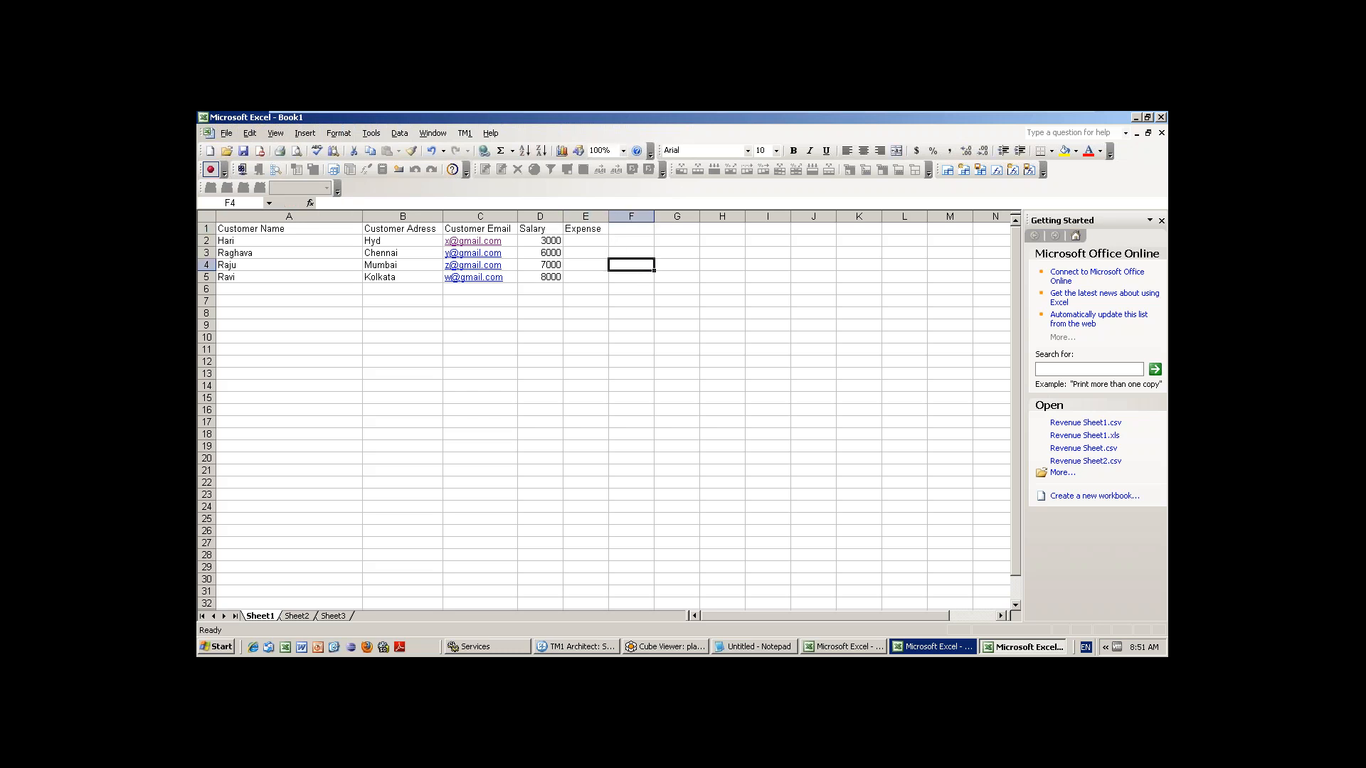
click(589, 243)
text(200)
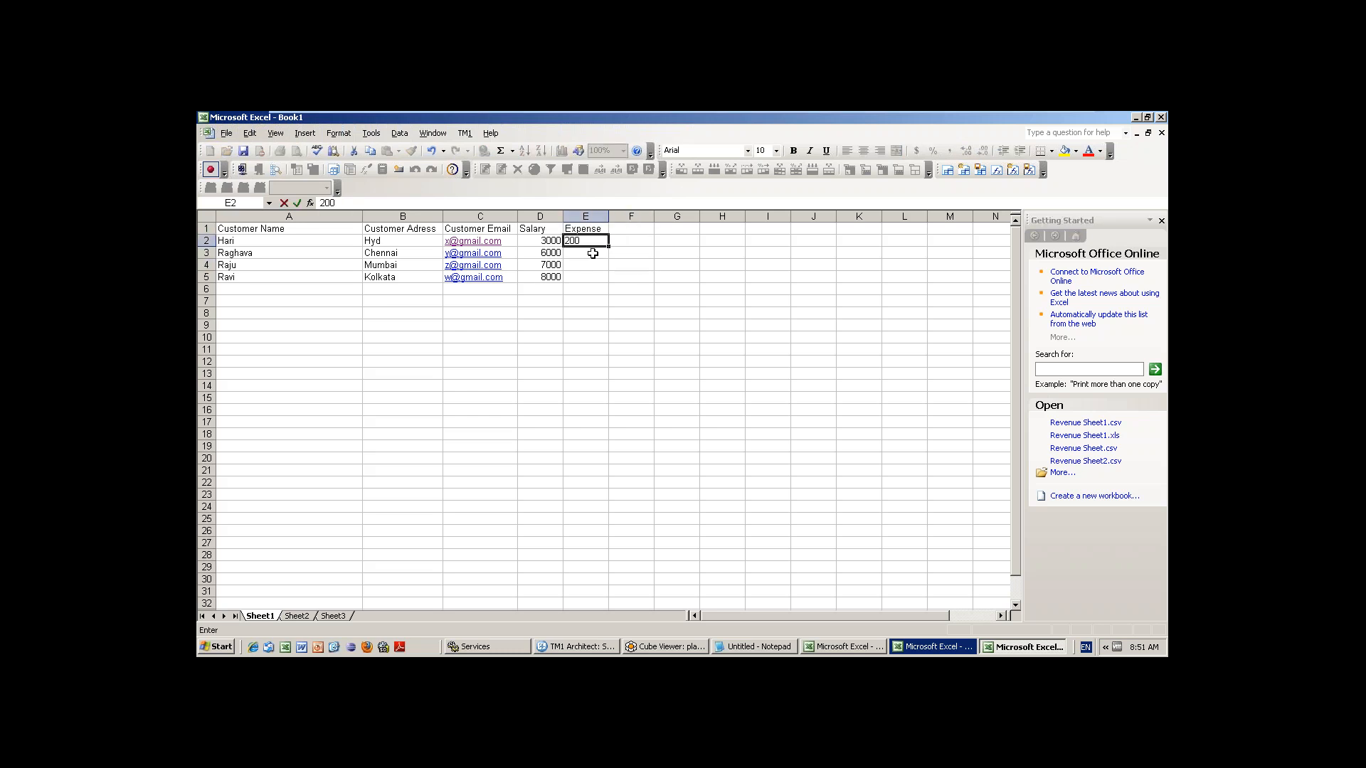
key(Return)
text(400)
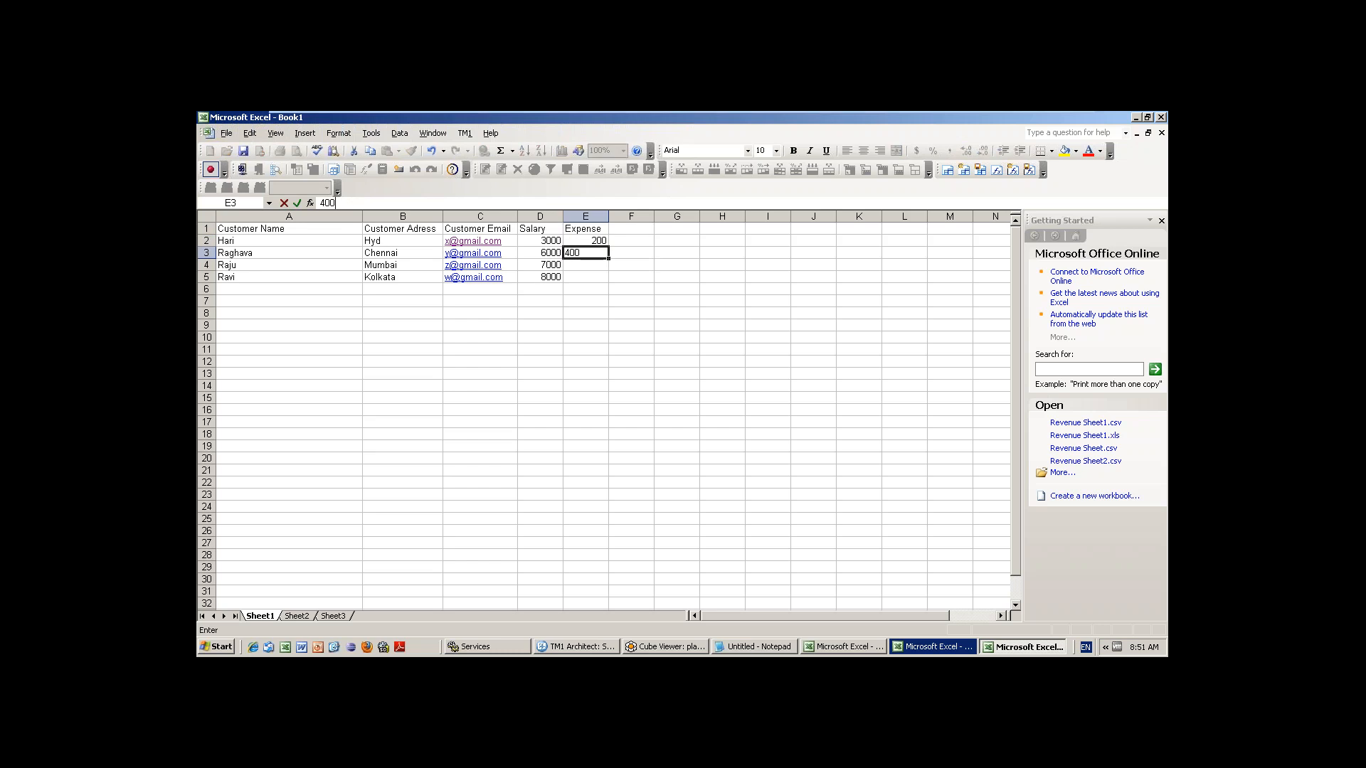
key(Return)
text(600)
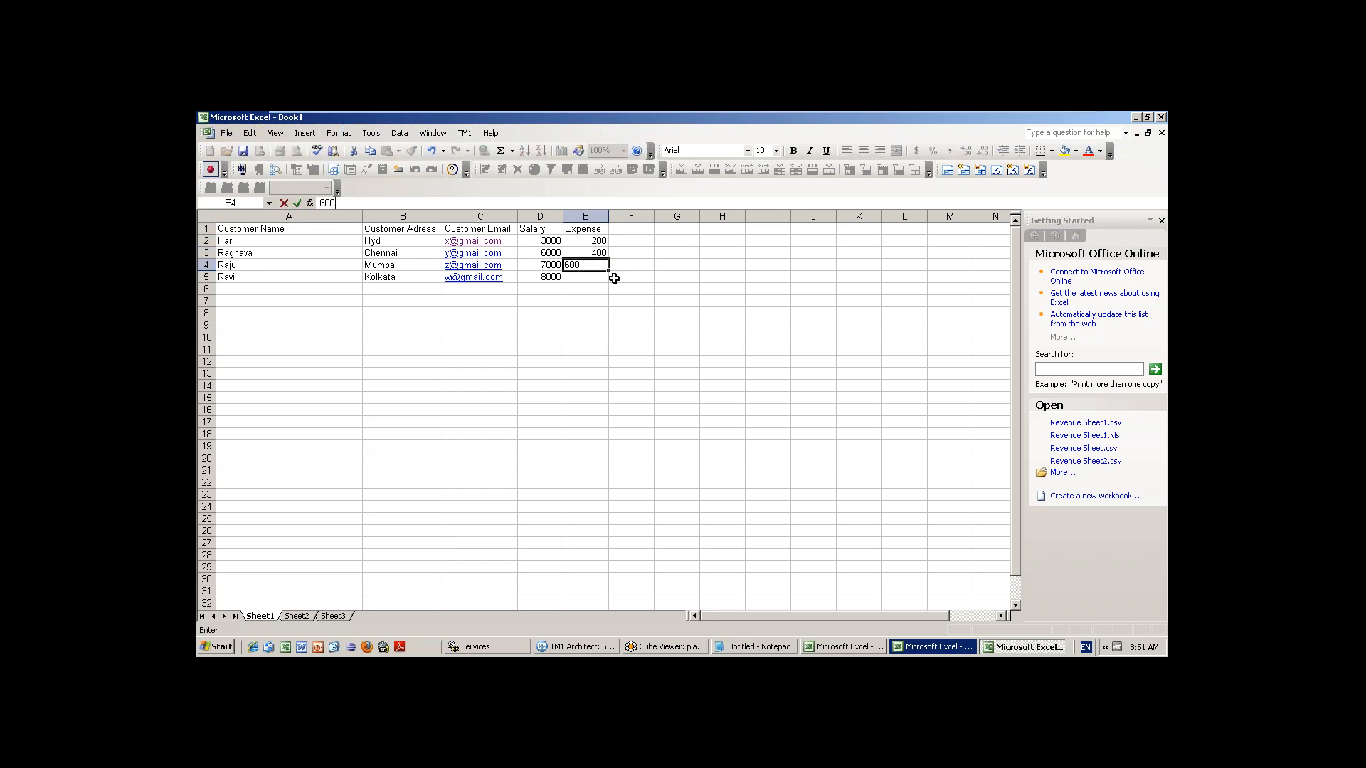
key(Return)
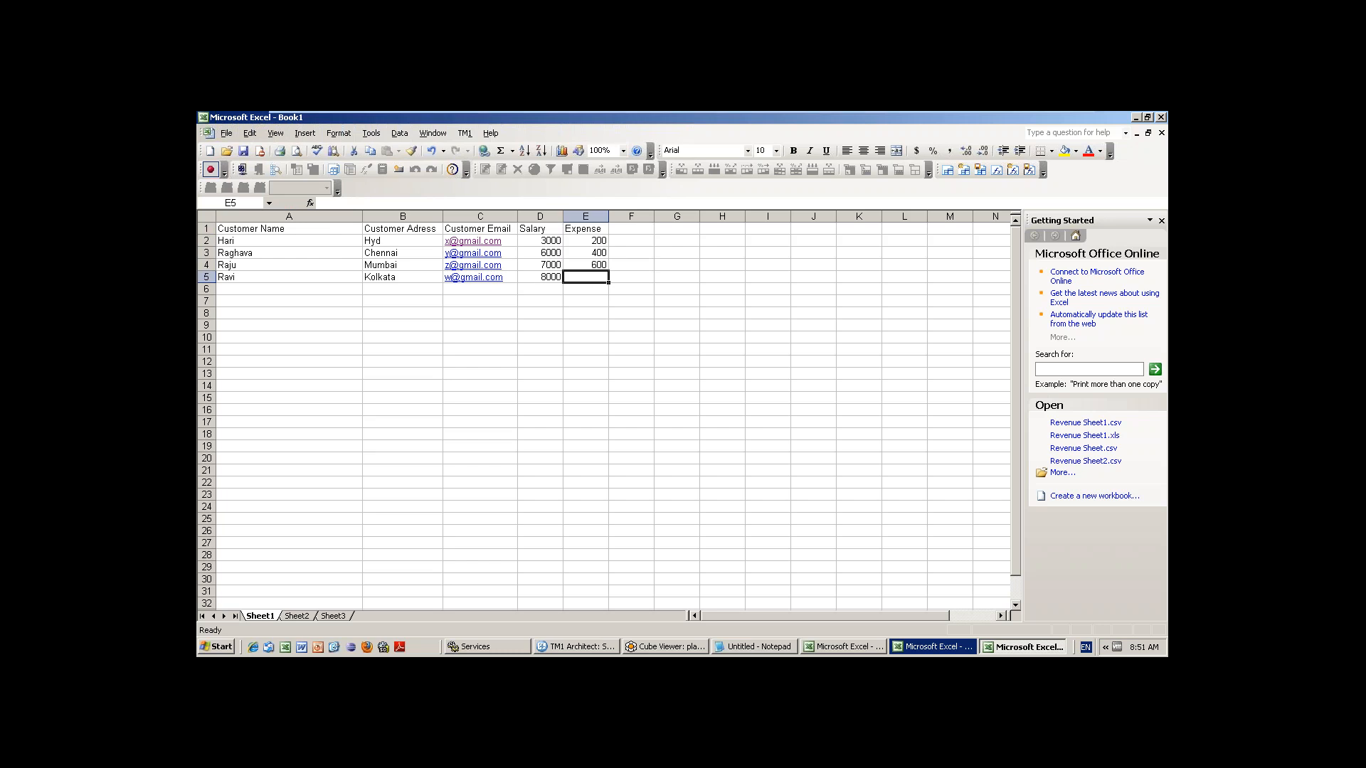
text(800)
click(676, 313)
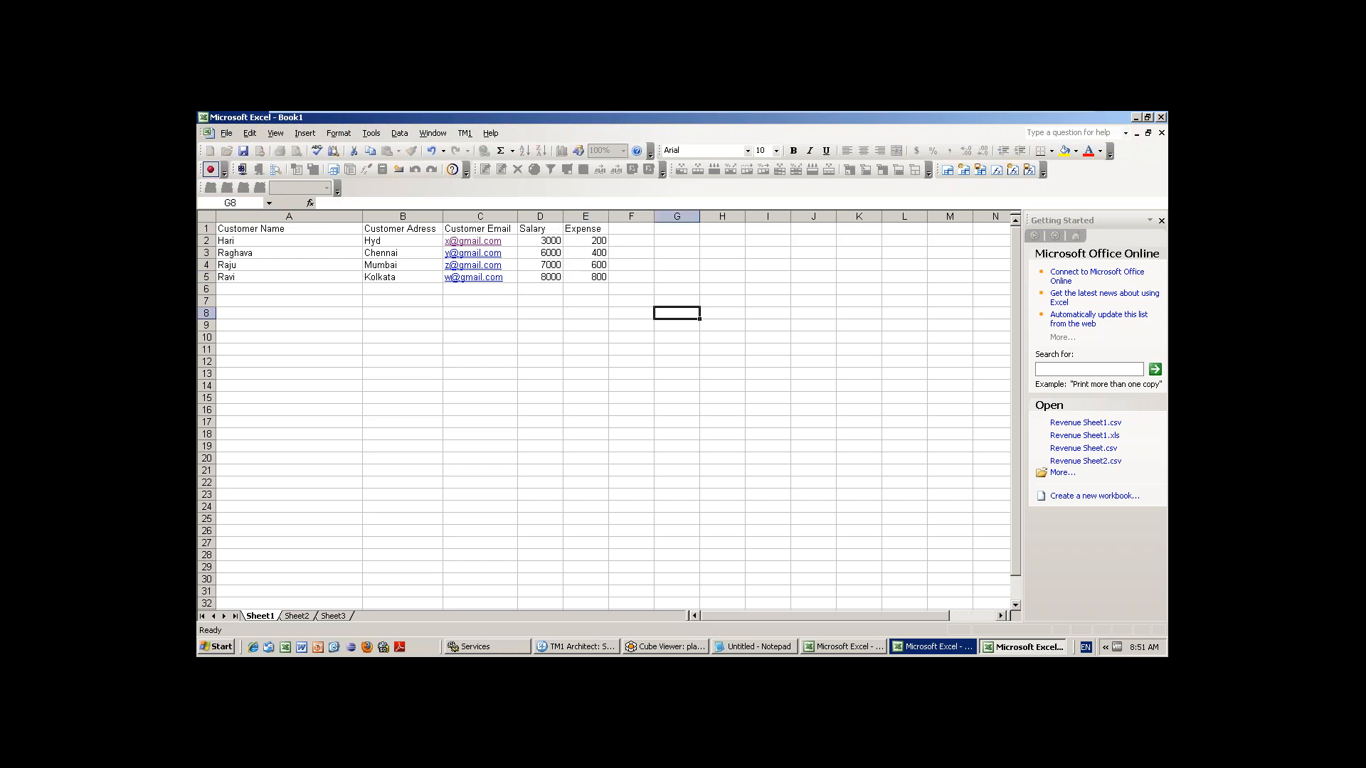
click(225, 137)
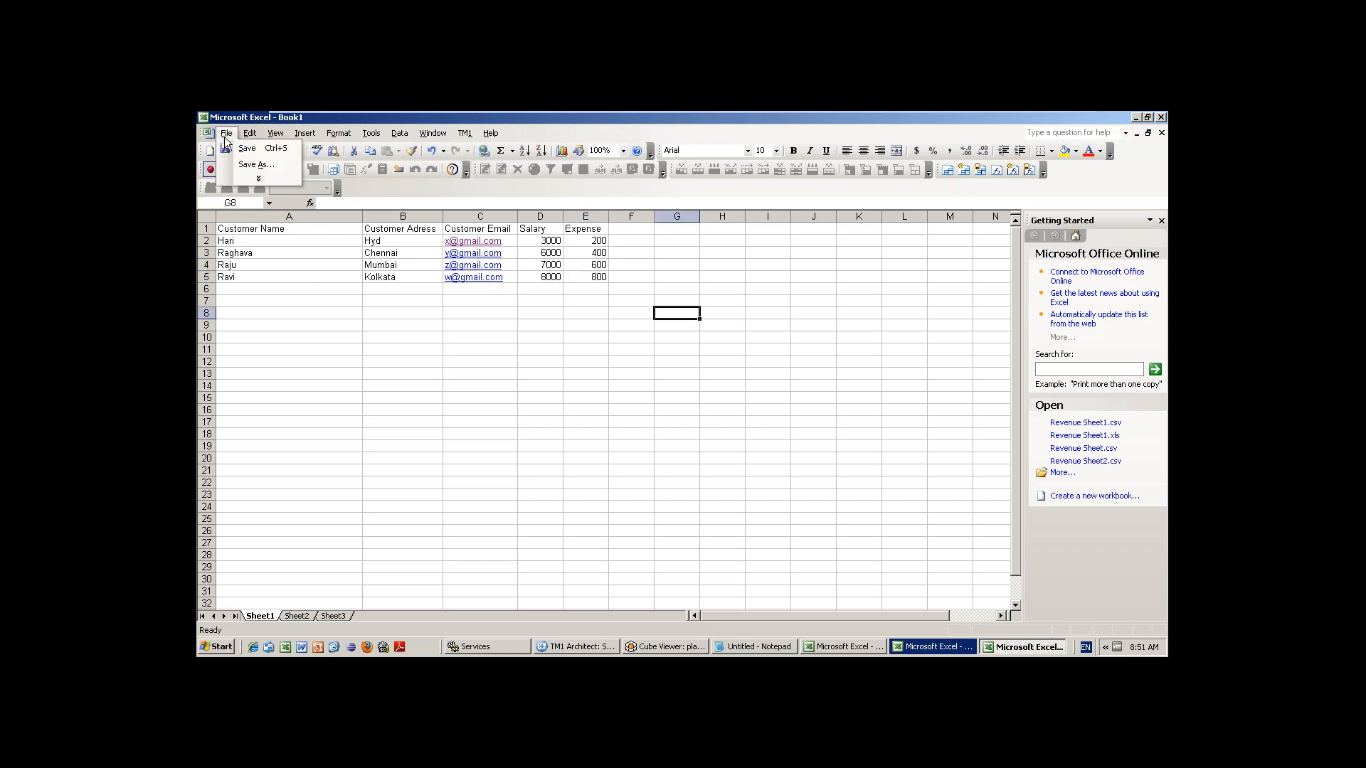
Set up Save As with CSV (Comma delimited) format, Desktop location and file name Customer
click(249, 167)
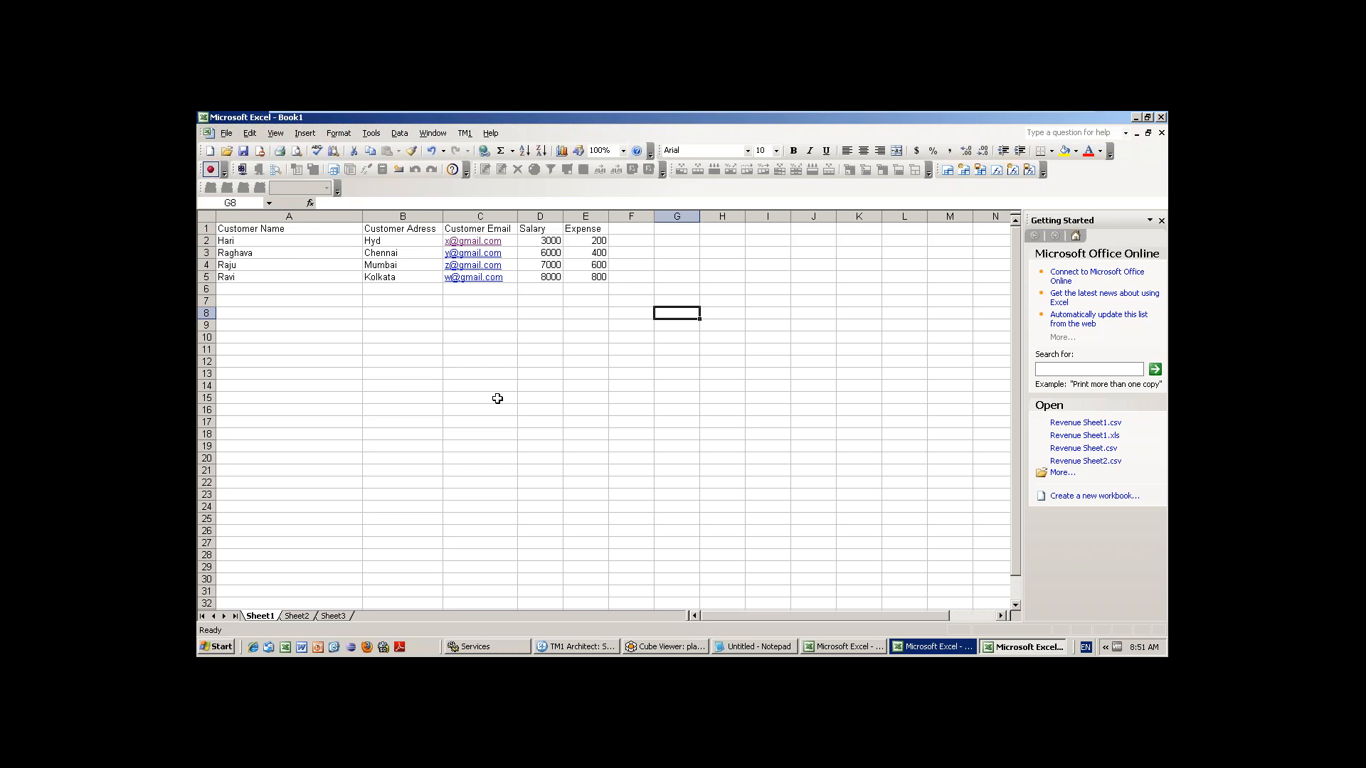
click(649, 473)
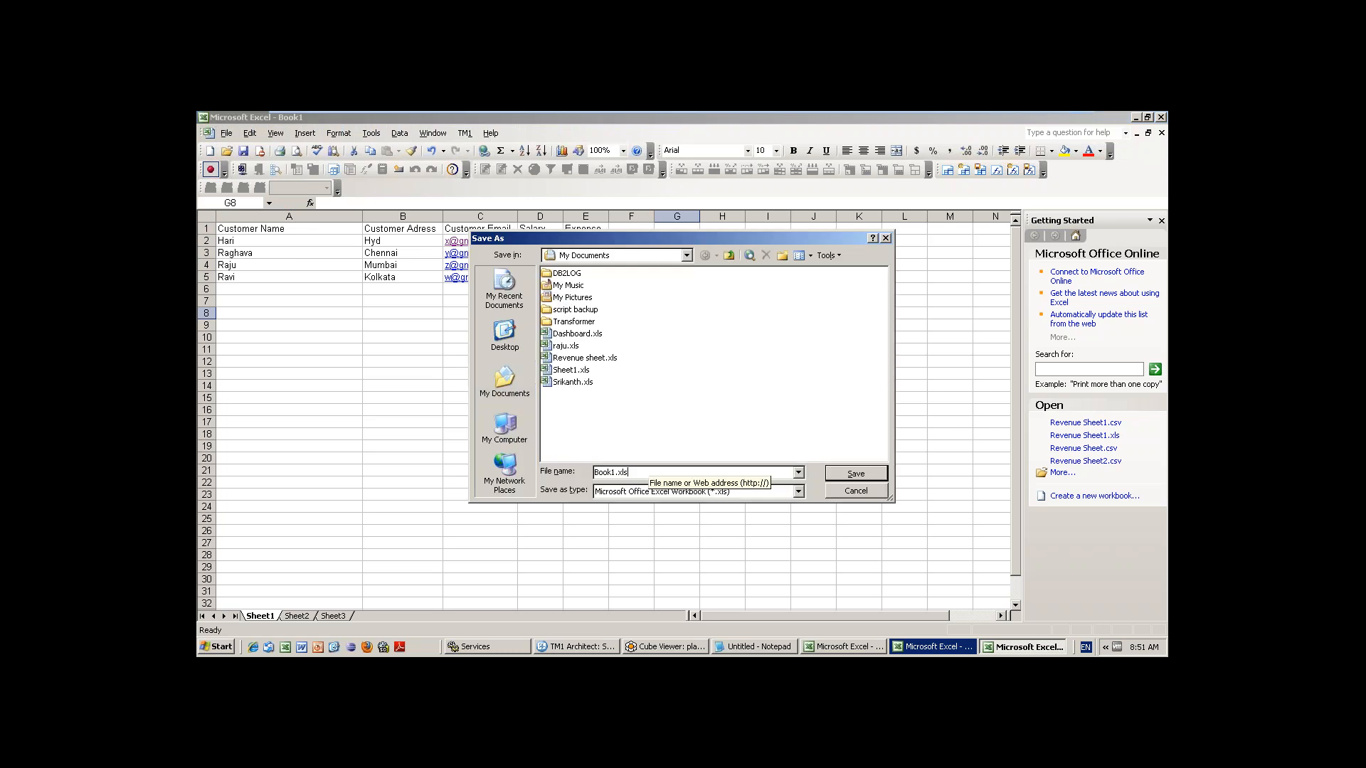
key(BackSpace)
key(BackSpace)
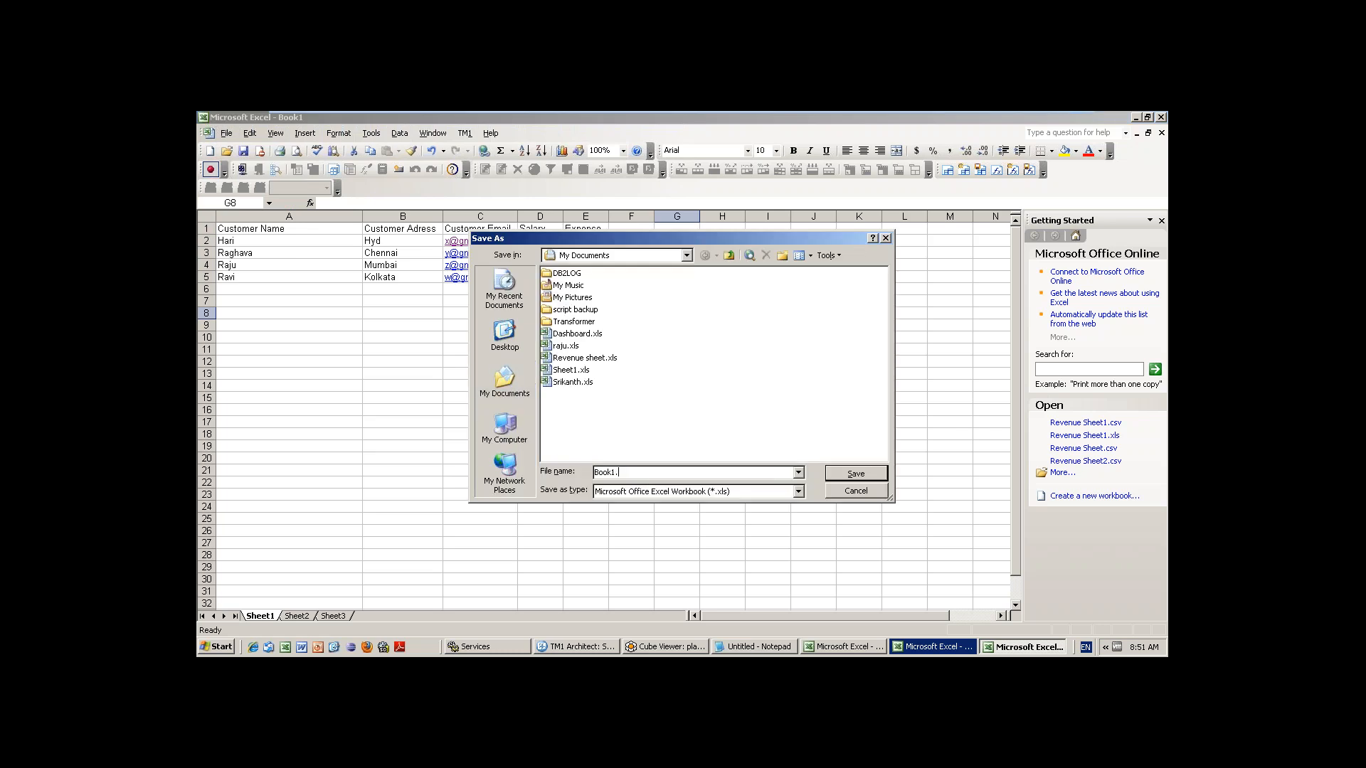
text(csvb)
click(640, 492)
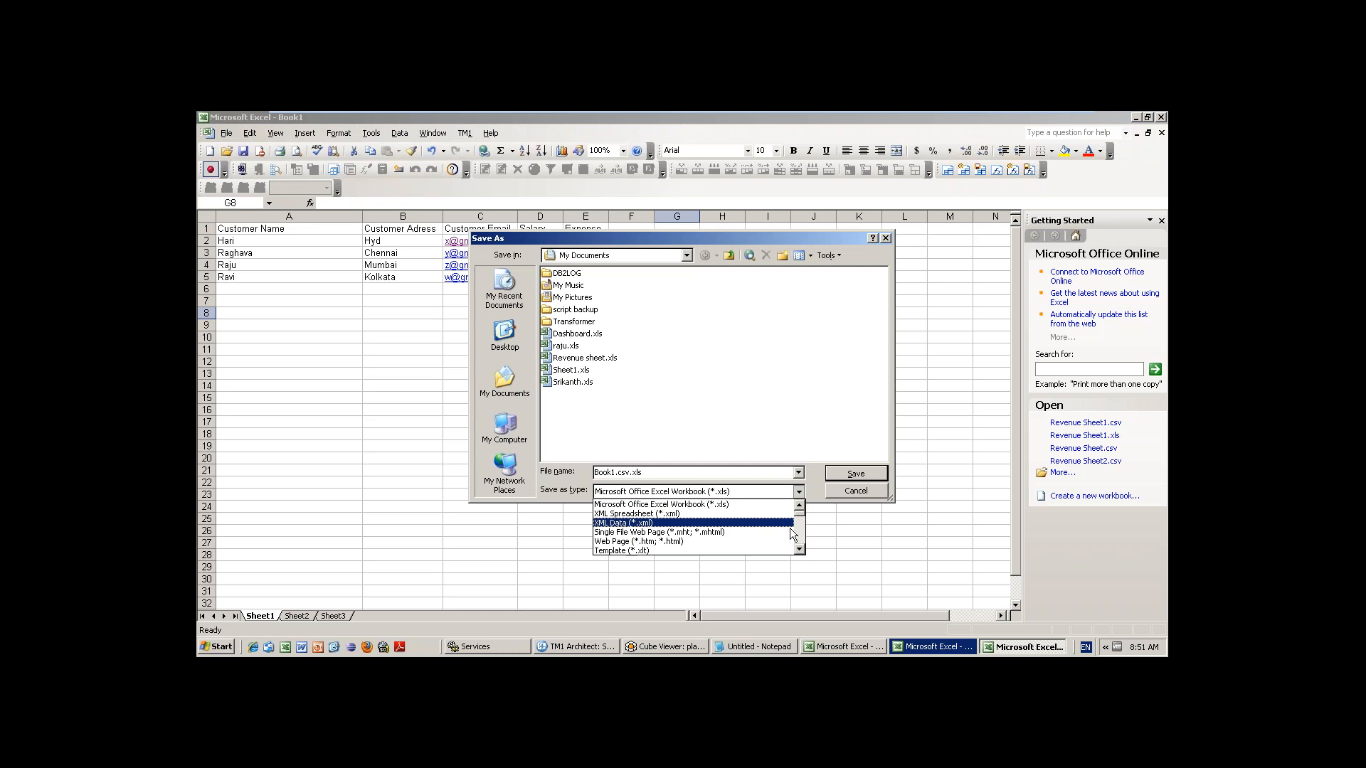
drag(801, 518, 802, 523)
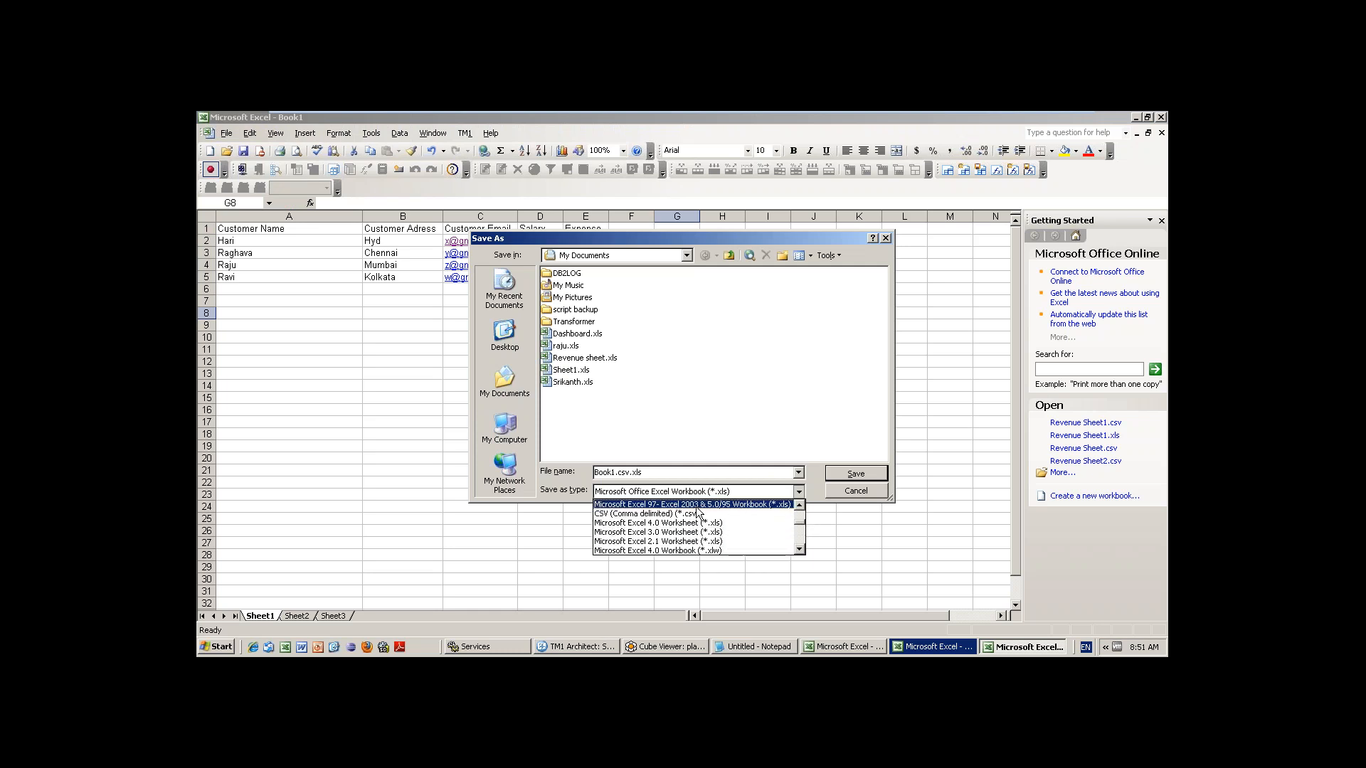
click(646, 513)
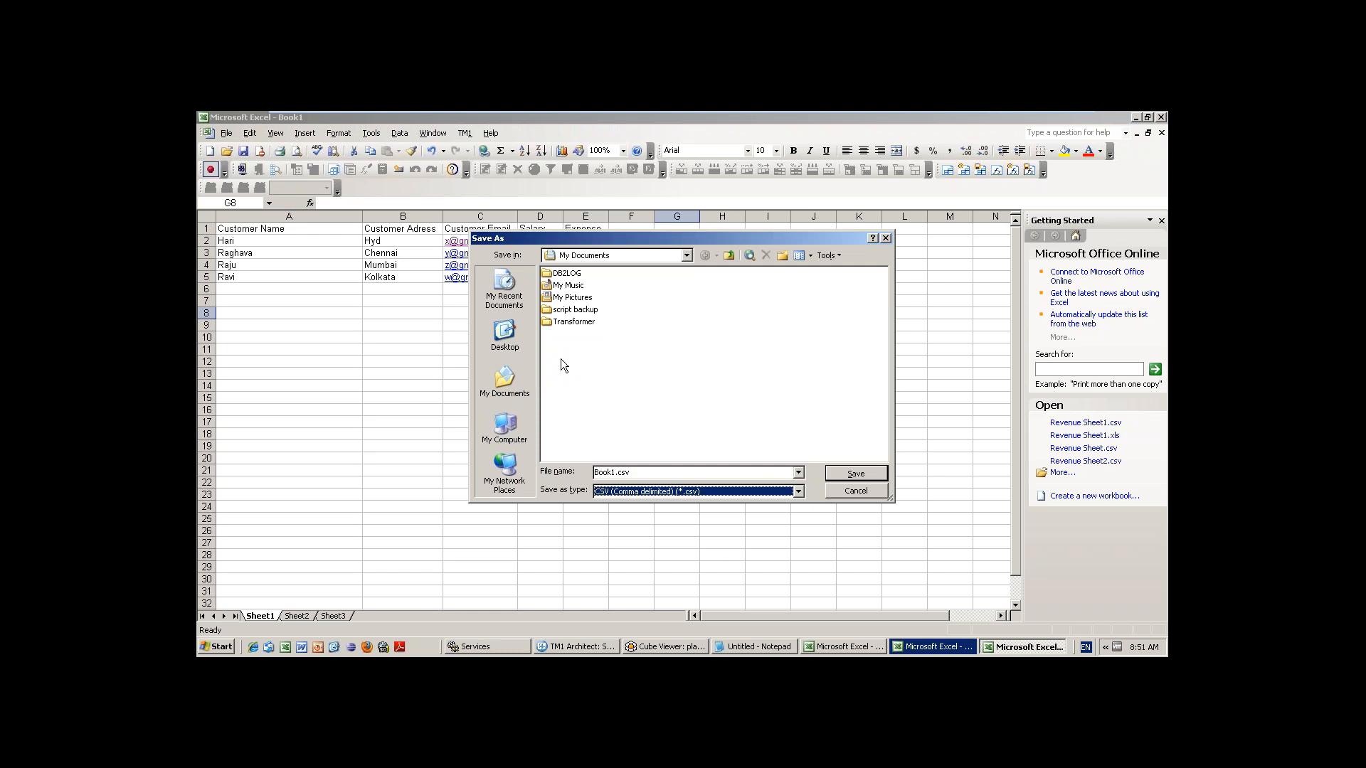
click(505, 333)
click(615, 473)
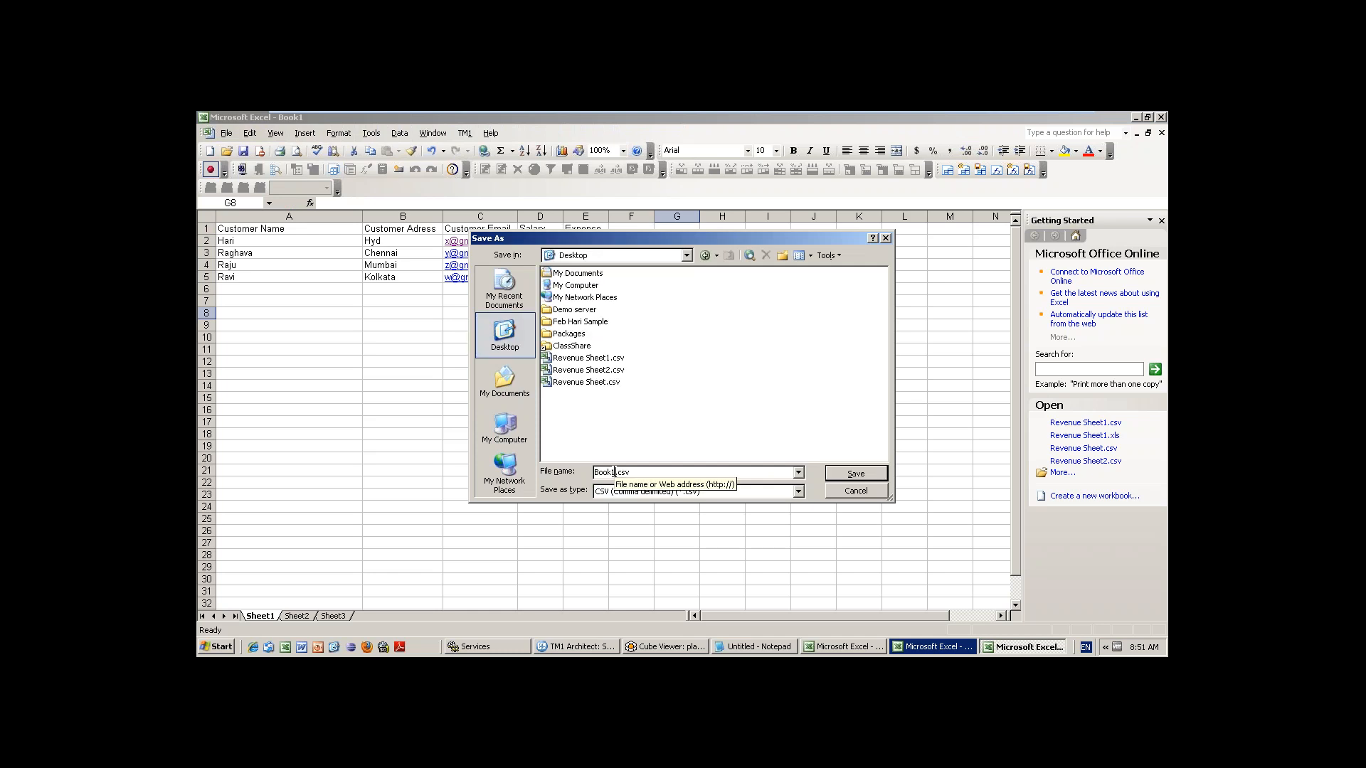
drag(614, 473, 566, 470)
key(Delete)
key(Delete)
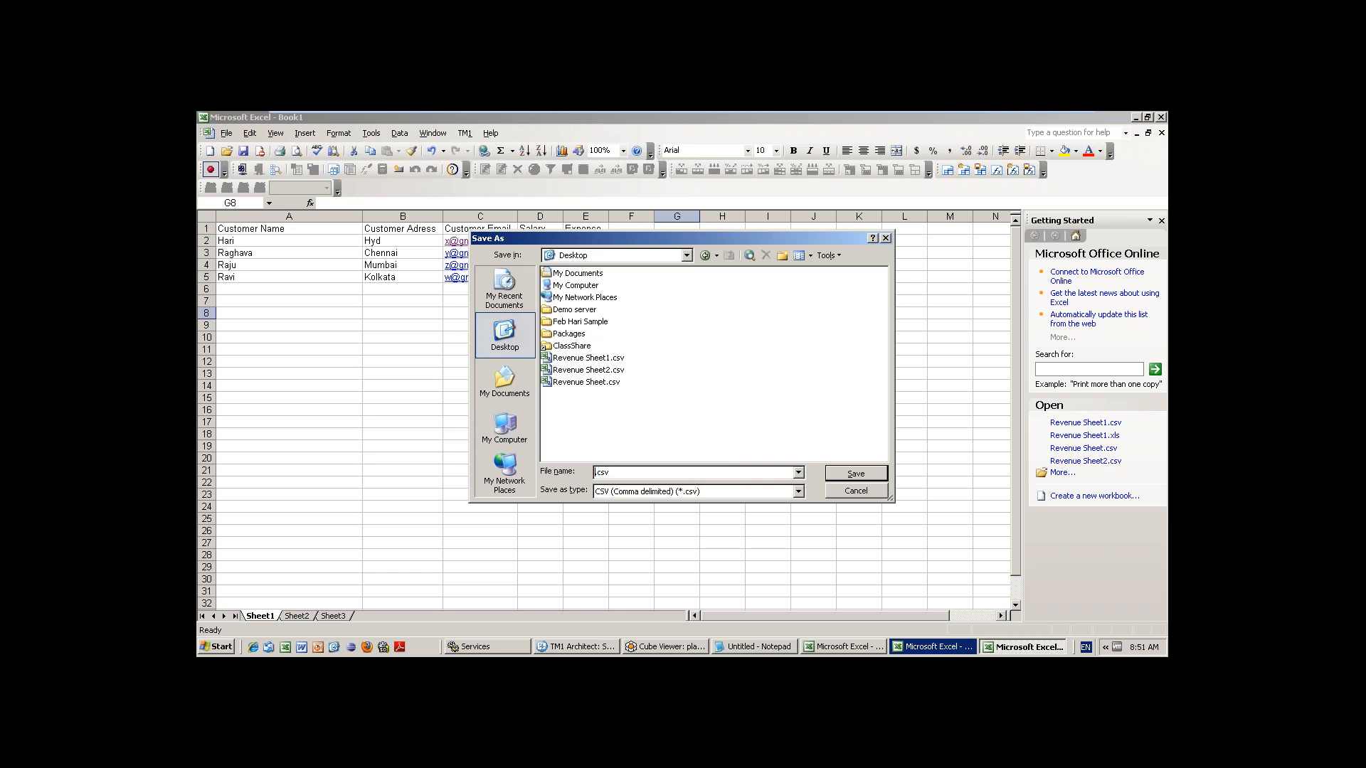
text(Customer)
Save as Customer.csv keeping the CSV format, then close the workbook
click(856, 474)
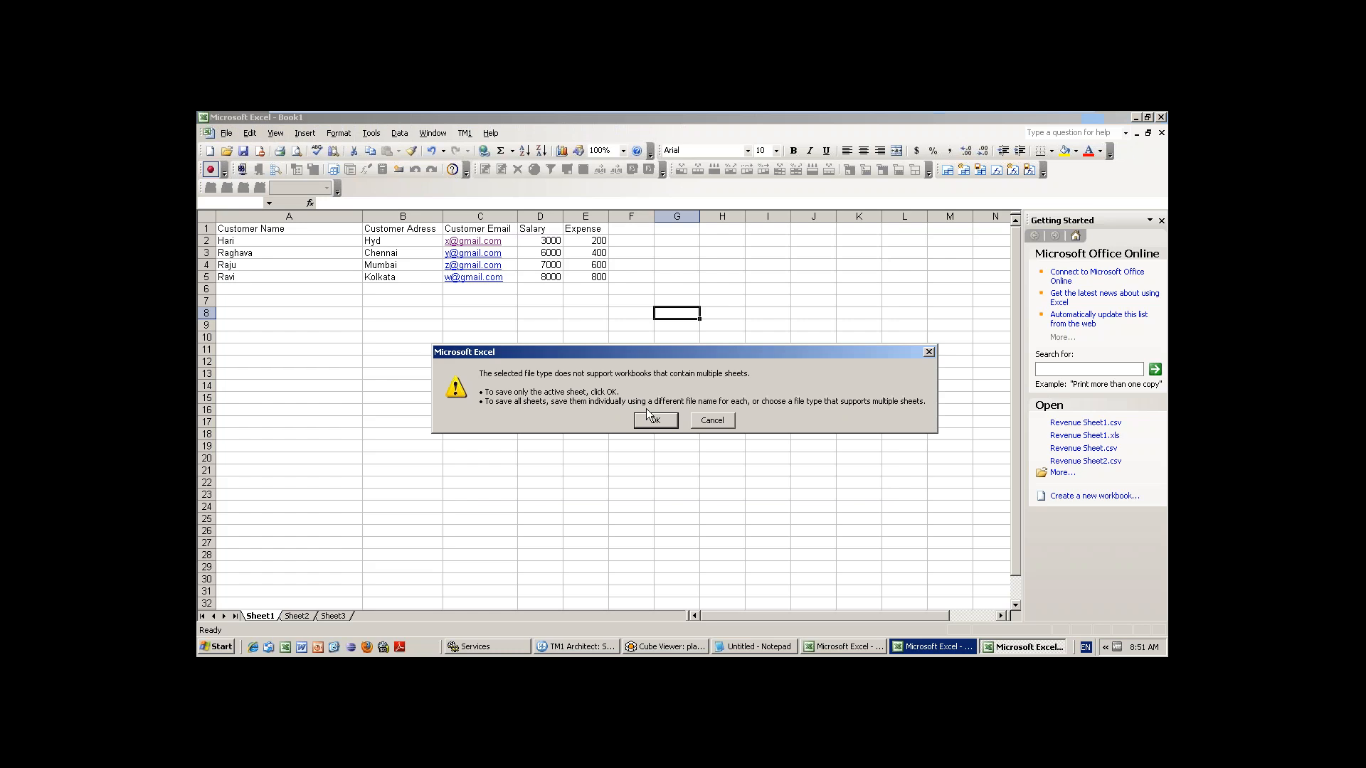
click(656, 420)
click(636, 425)
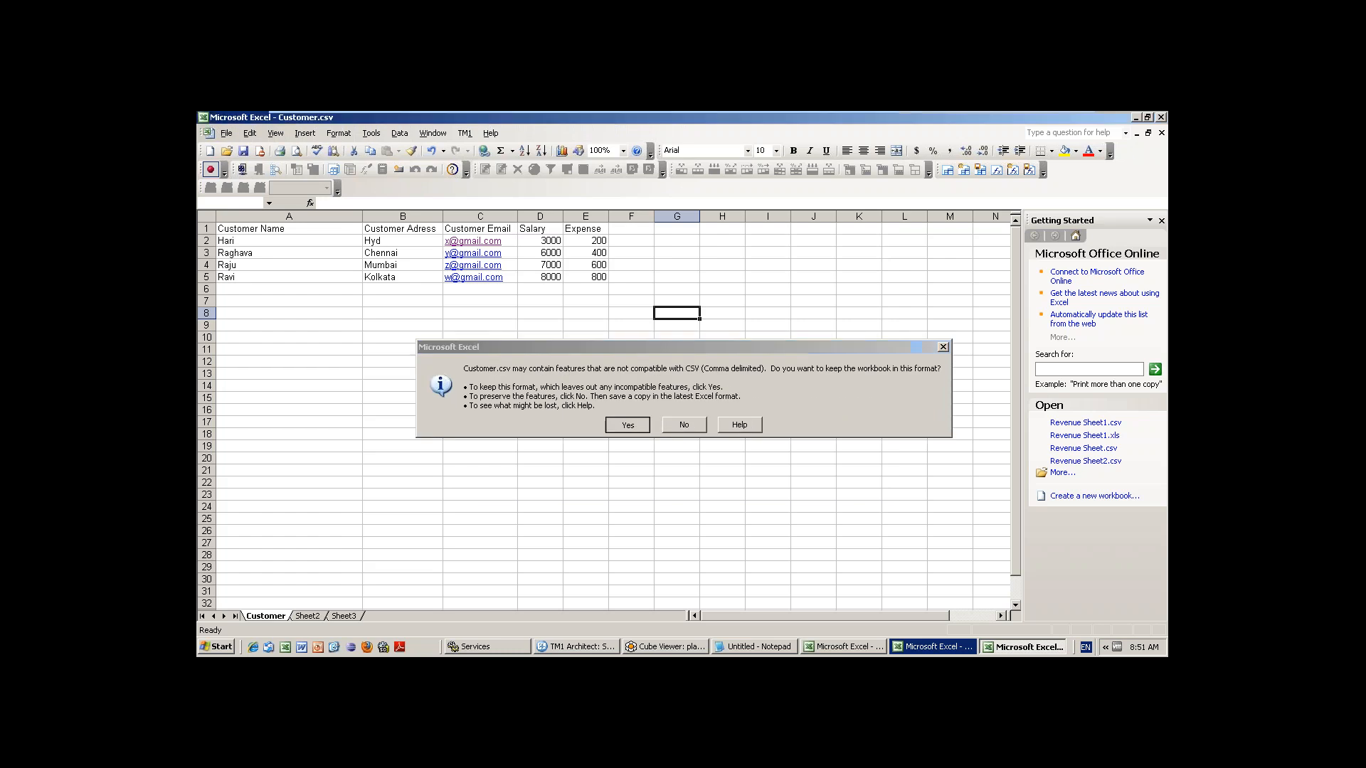
click(1160, 117)
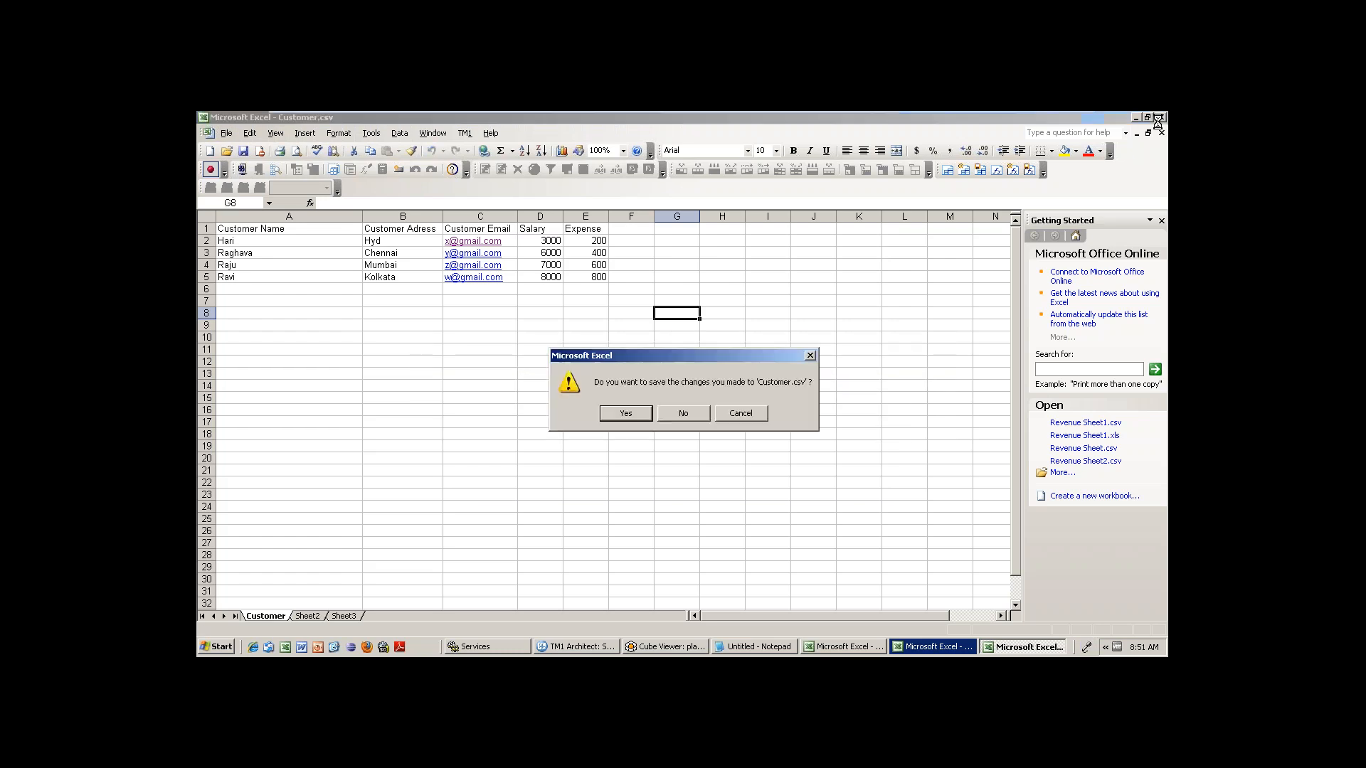
click(638, 417)
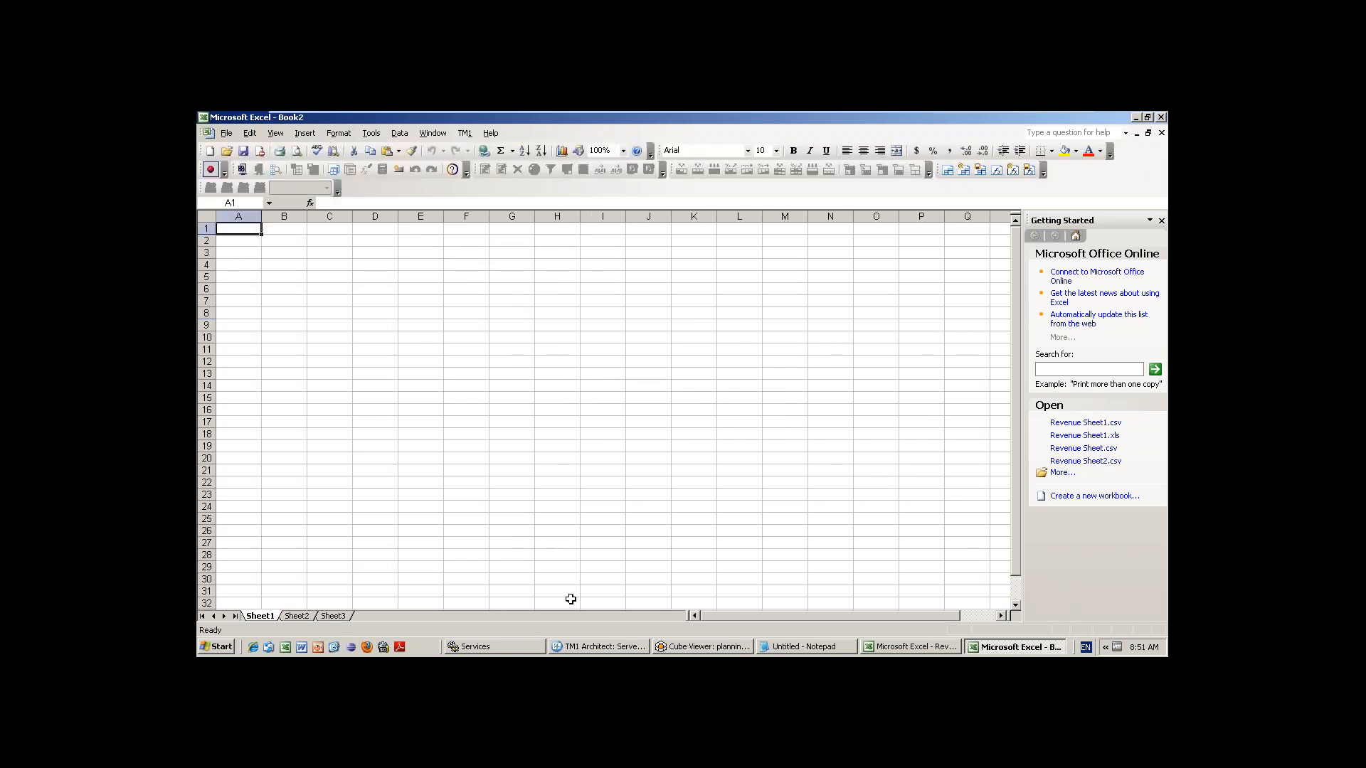
click(589, 651)
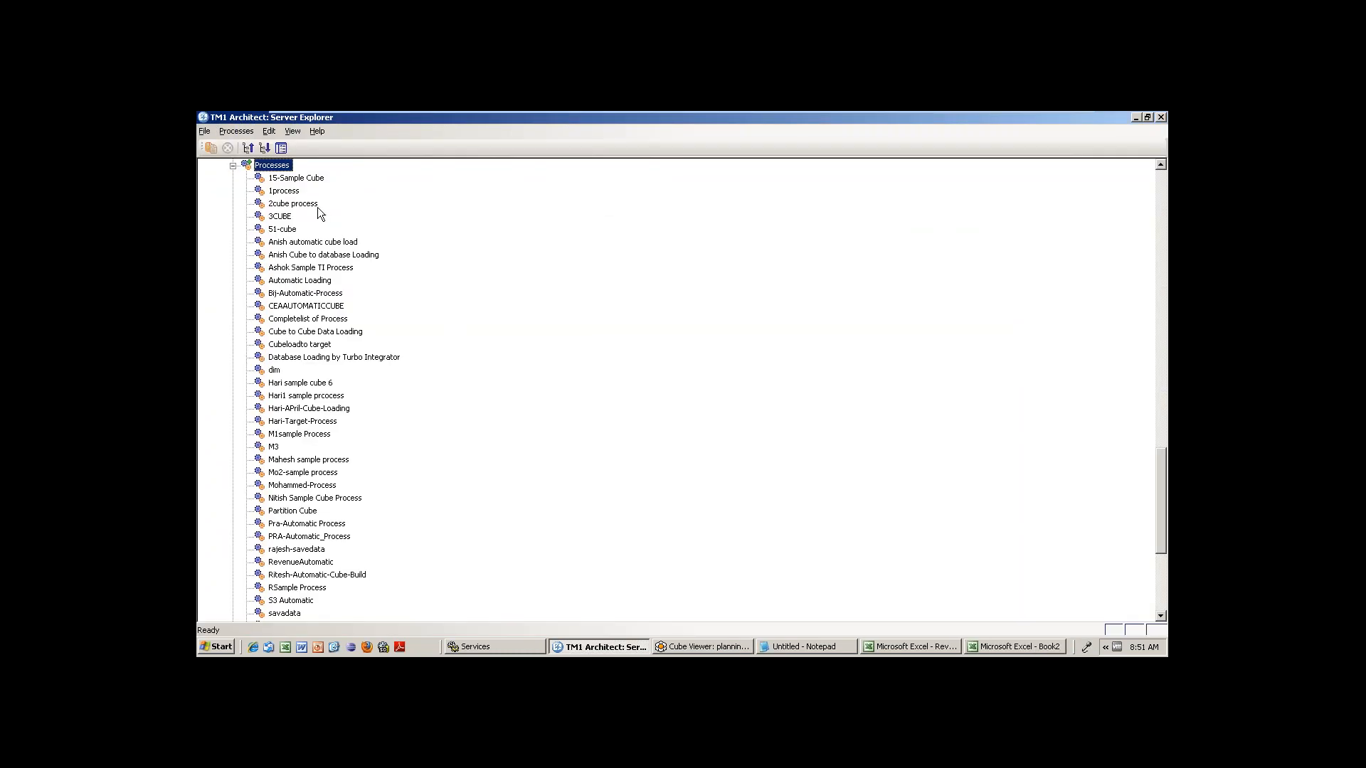
Open Security Assignments for the Processes node in Server Explorer
right_click(279, 165)
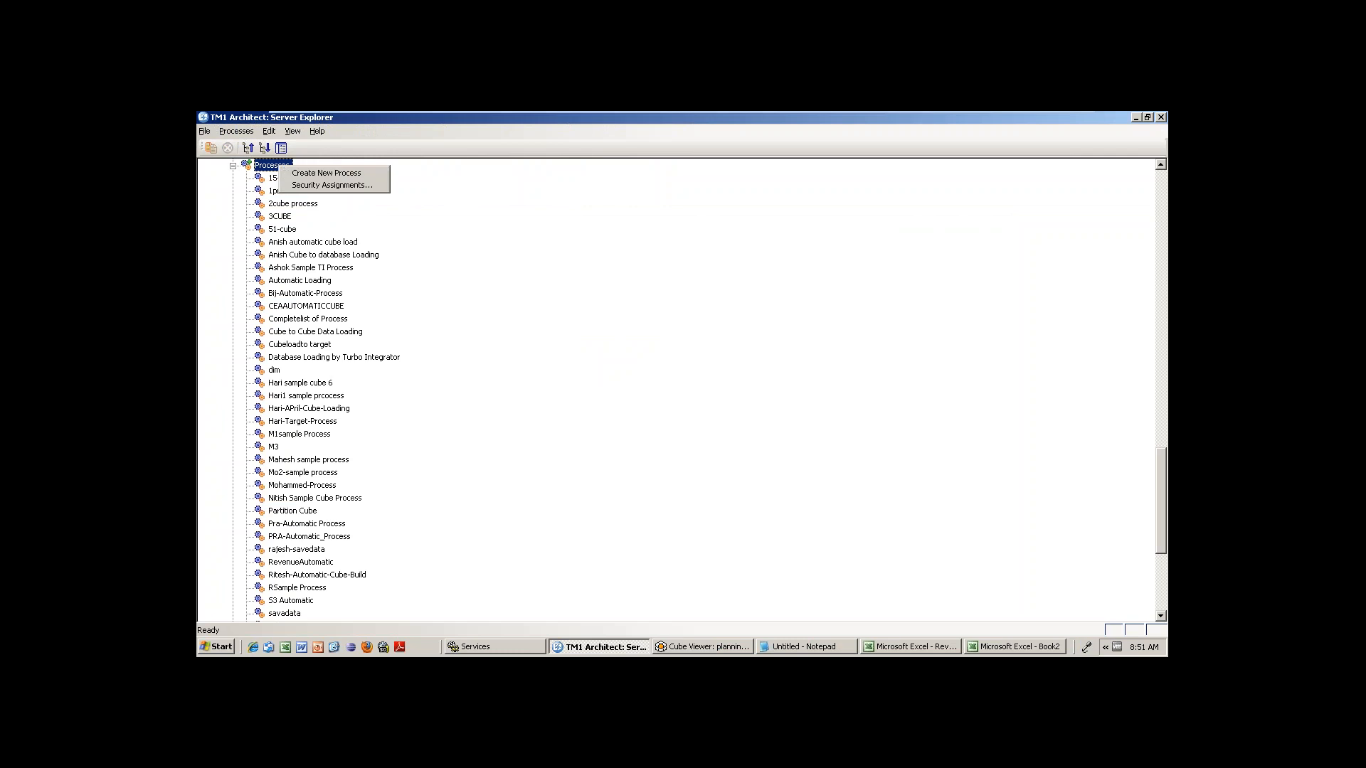
click(323, 186)
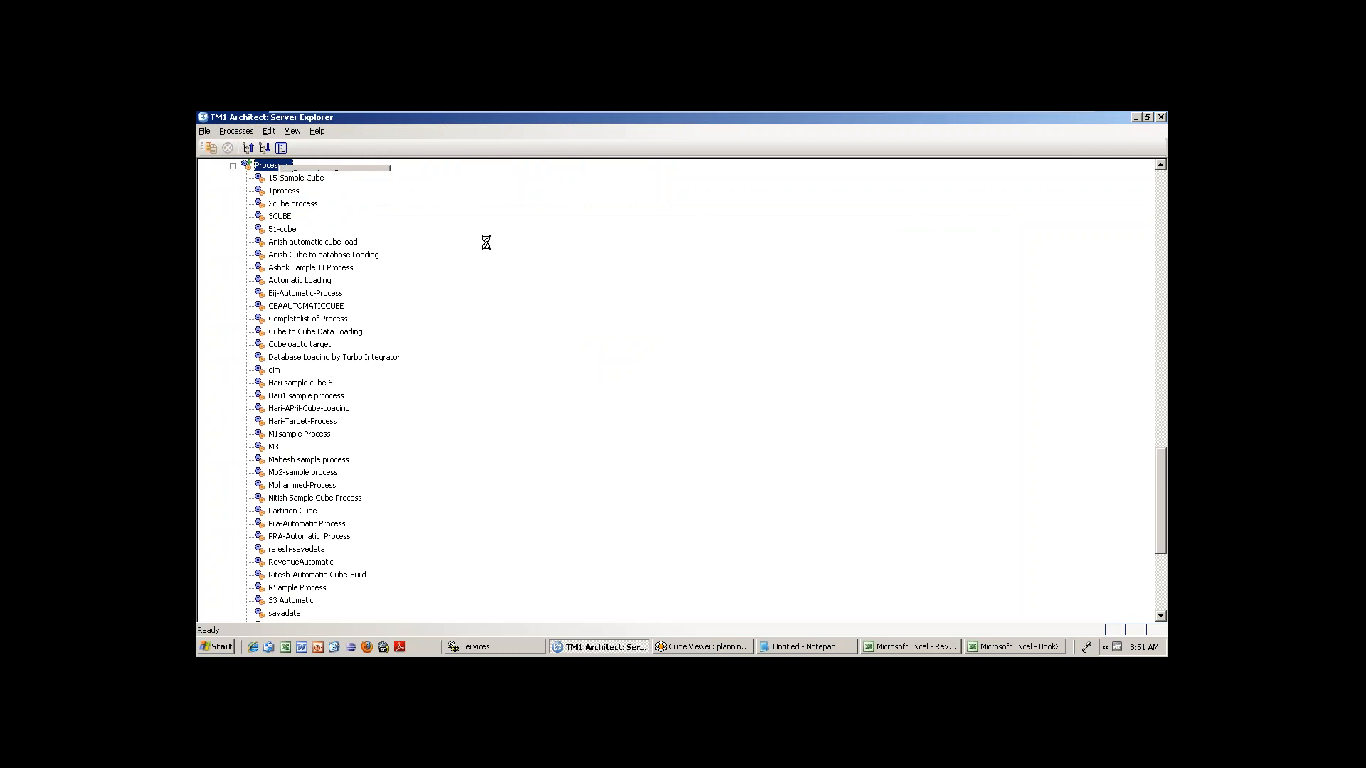
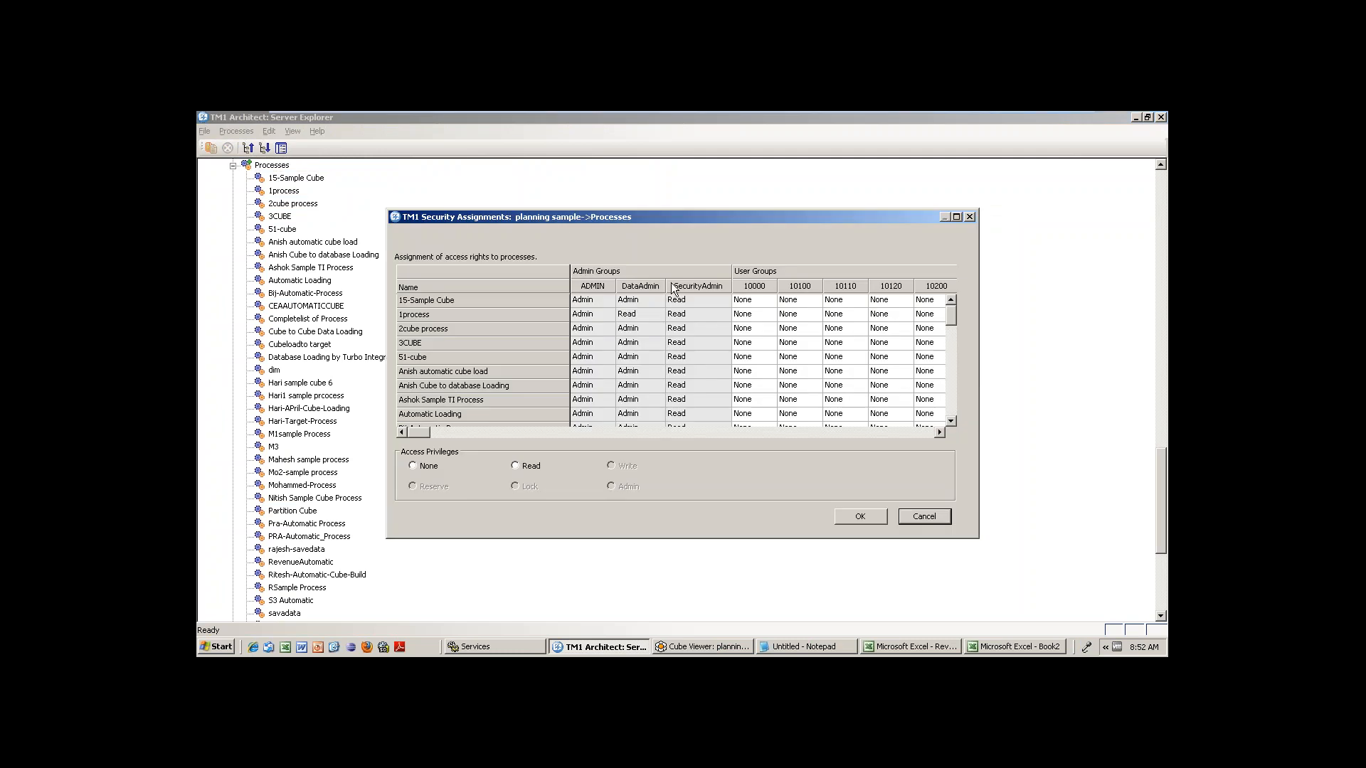
Cancel the Processes security assignments and create a new Turbo Integrator process
click(925, 517)
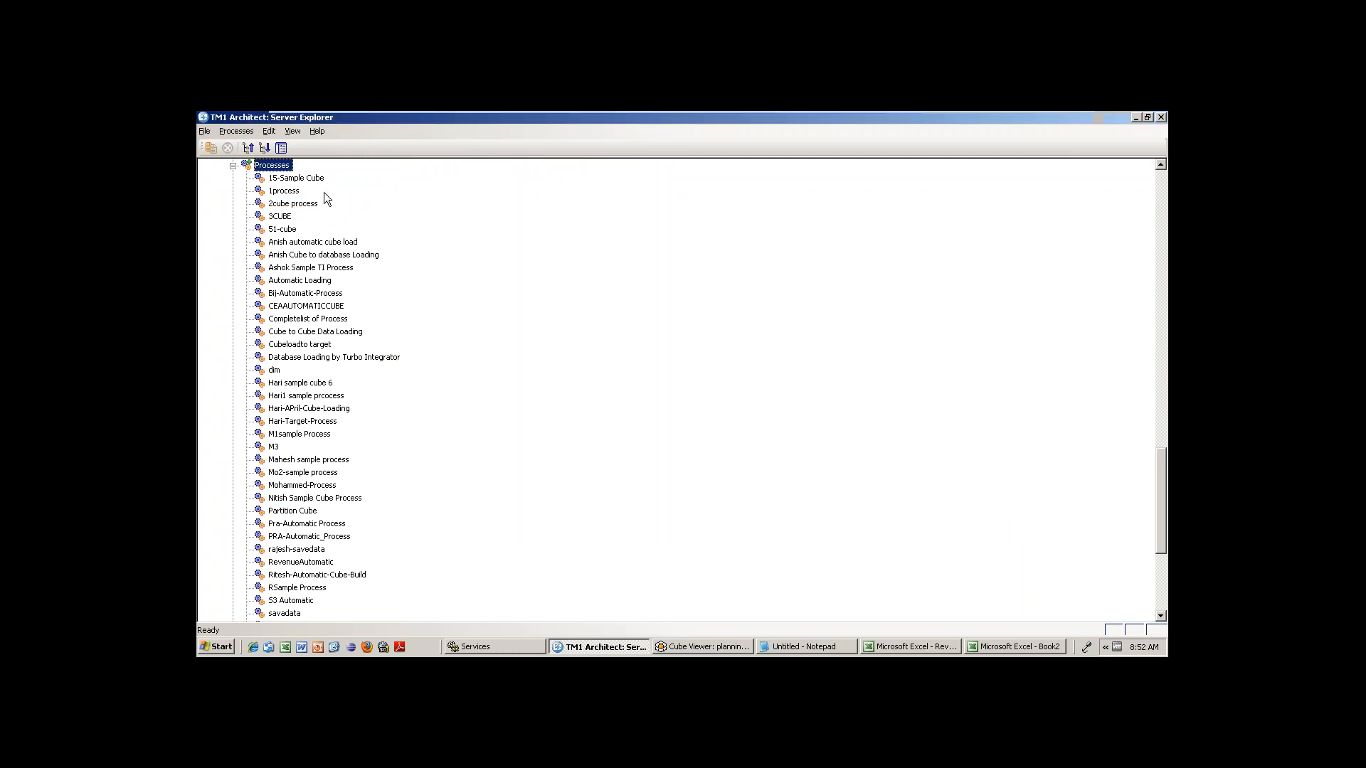
right_click(270, 167)
click(299, 173)
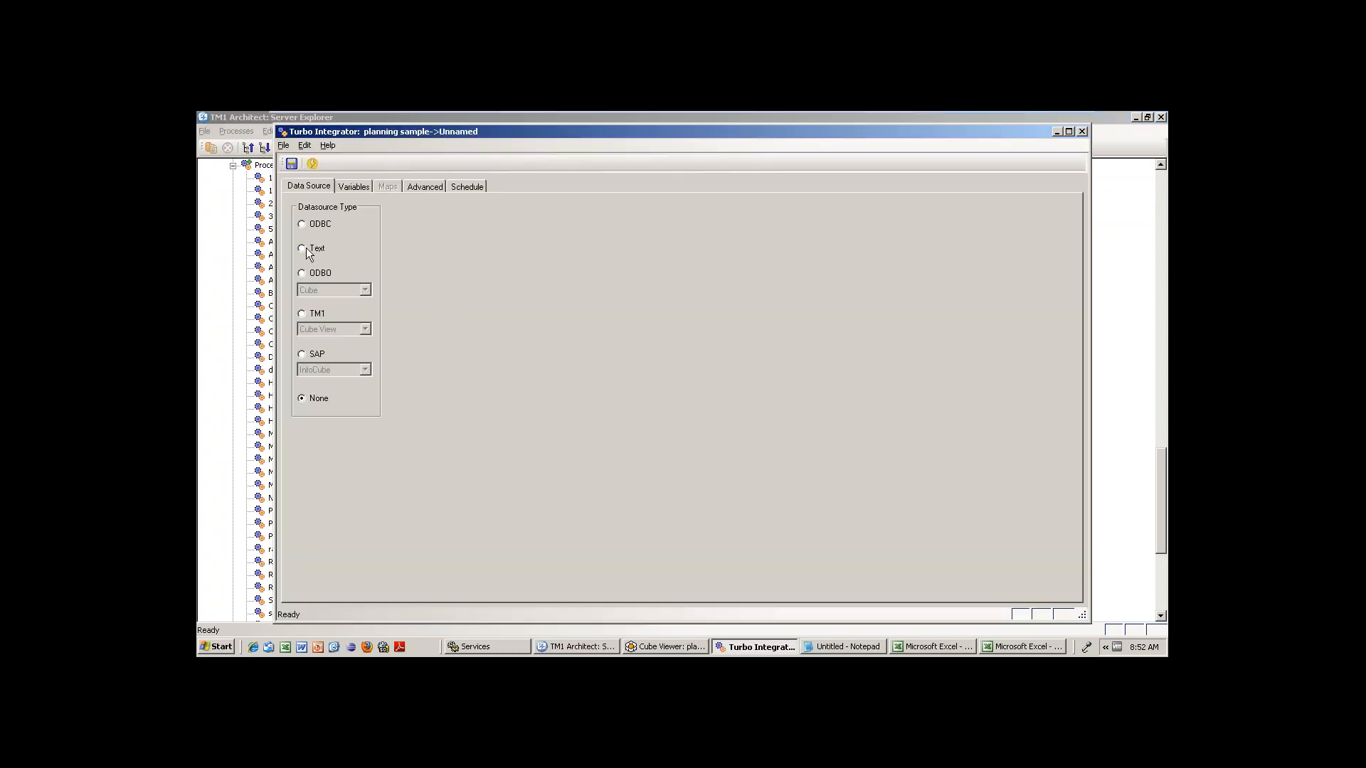
Choose Text as the data source and select Customer.csv, accepting the server access warning
click(305, 253)
click(965, 216)
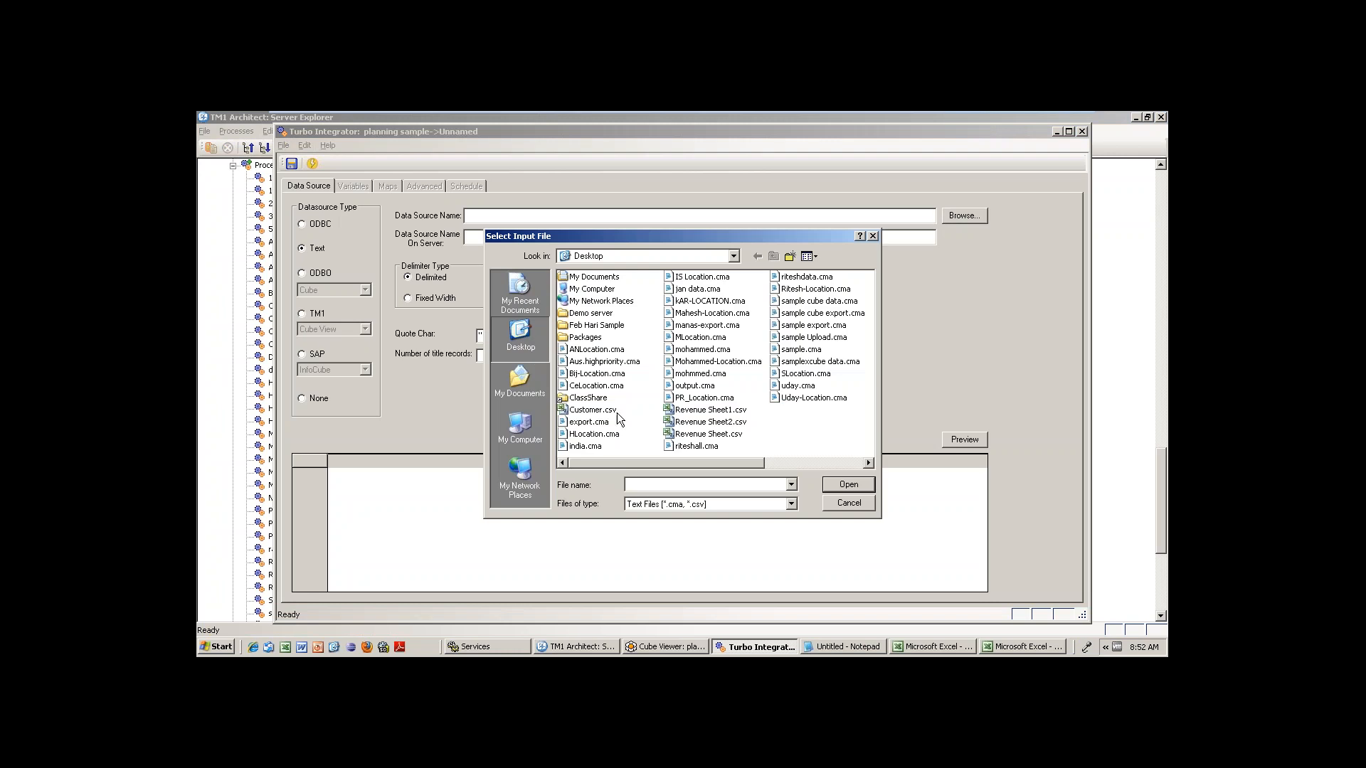
click(610, 412)
click(851, 484)
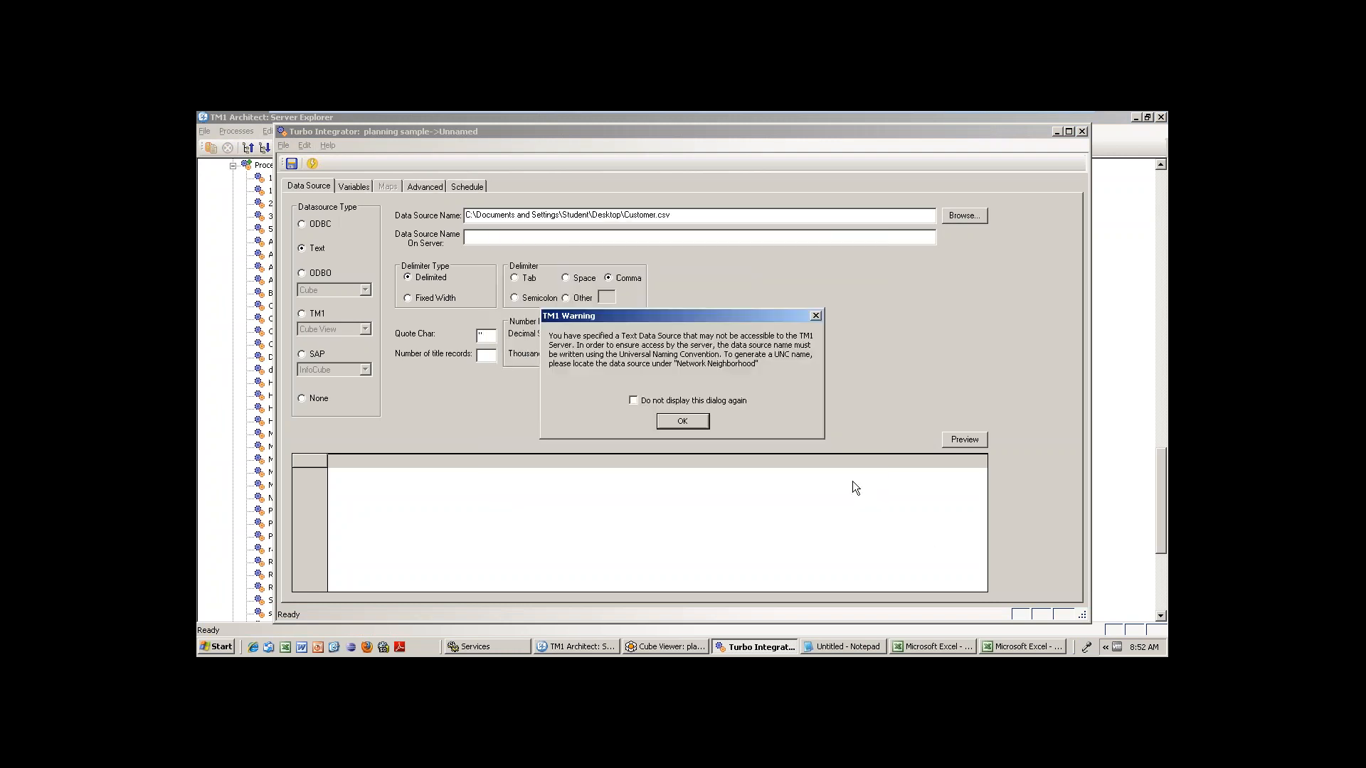
click(682, 421)
Preview the CSV with 1 title record and show the process variables
click(967, 441)
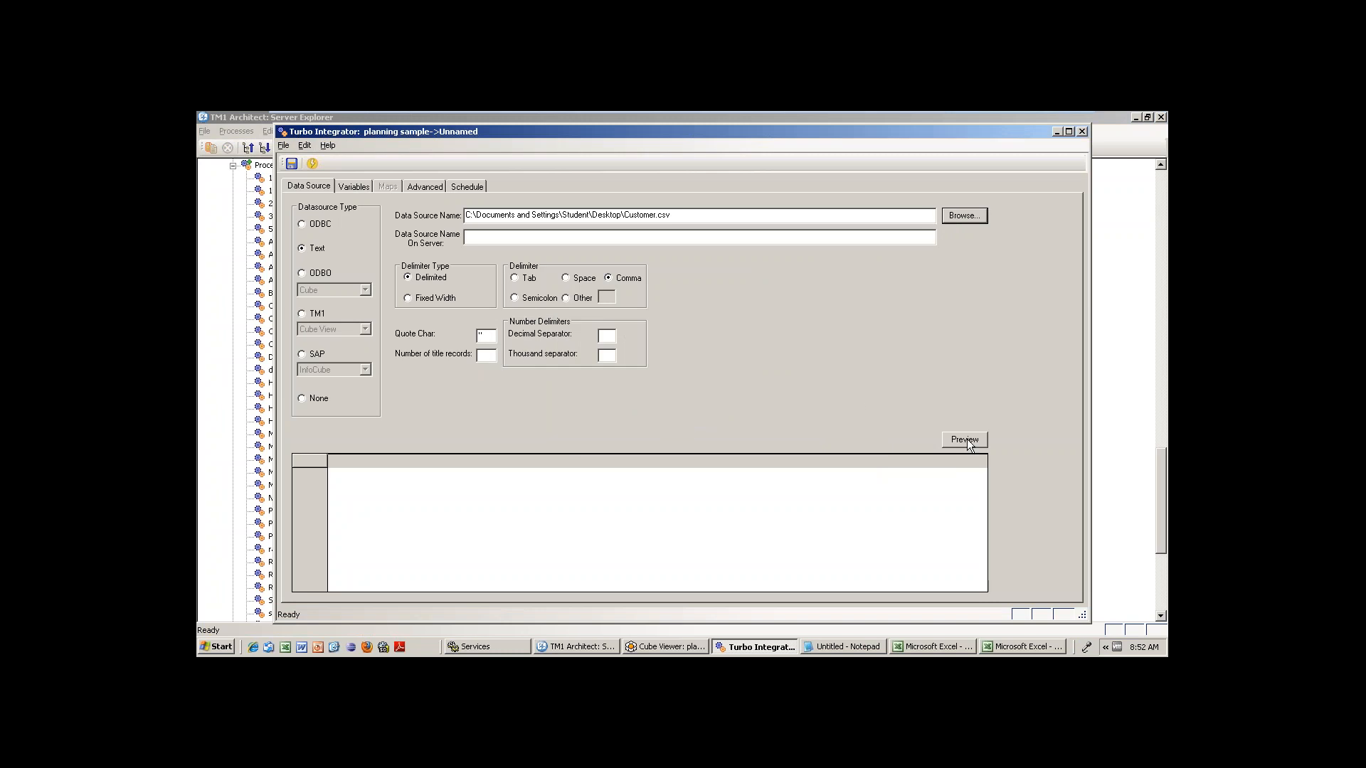
click(486, 355)
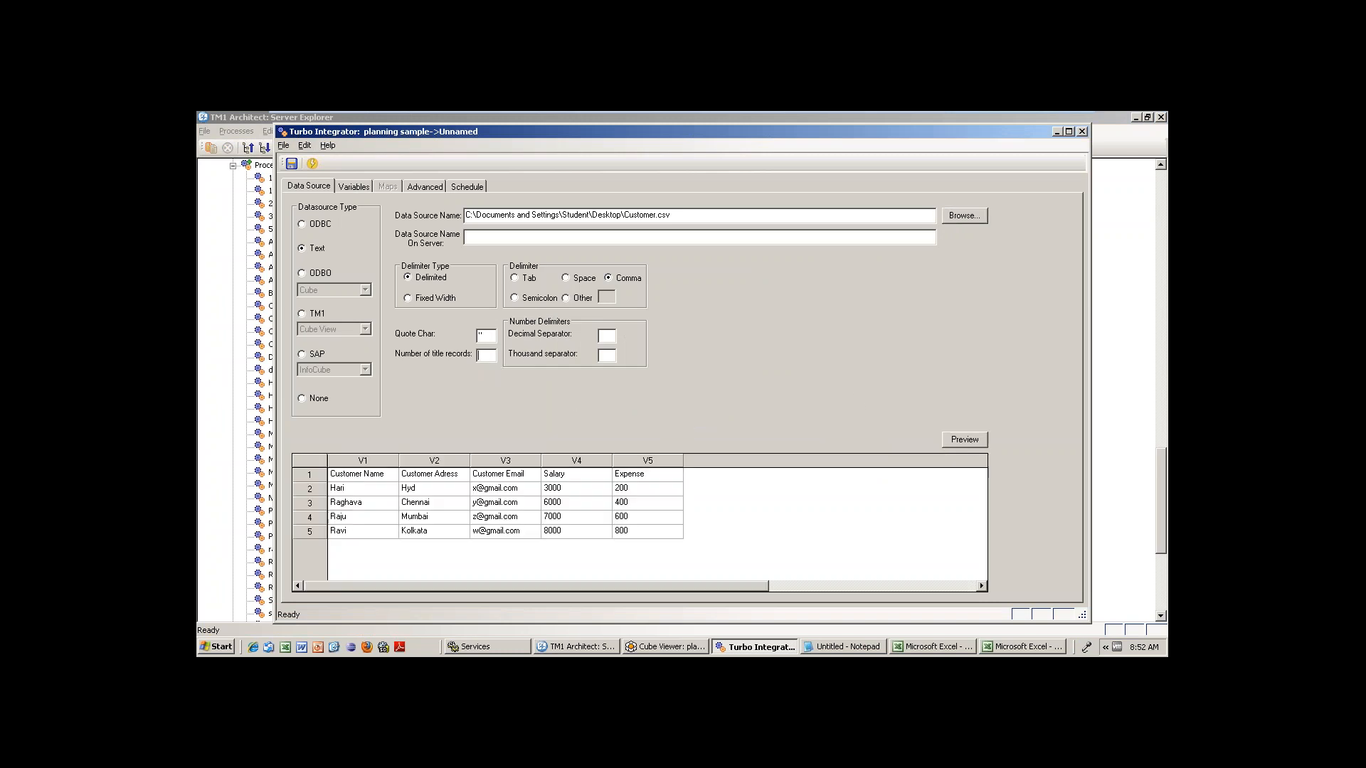
text(1)
click(965, 440)
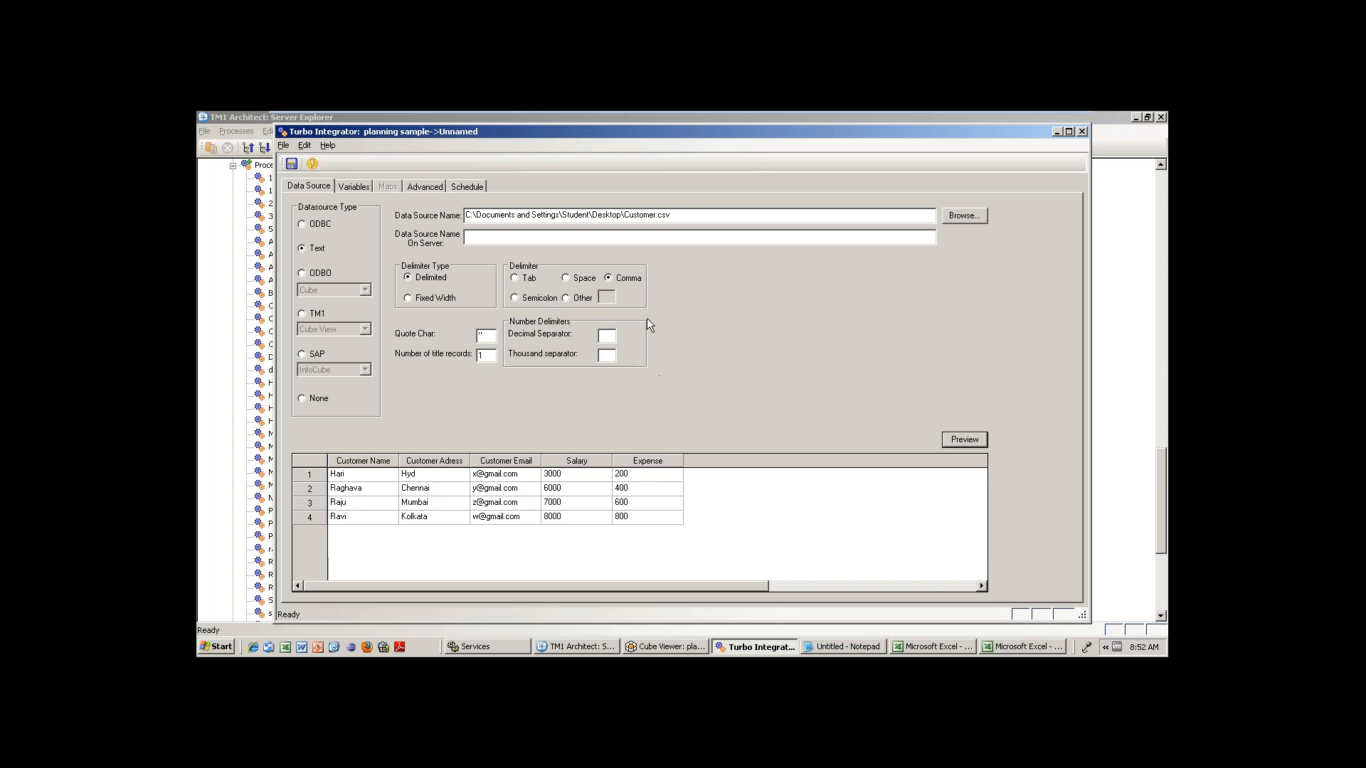
click(355, 186)
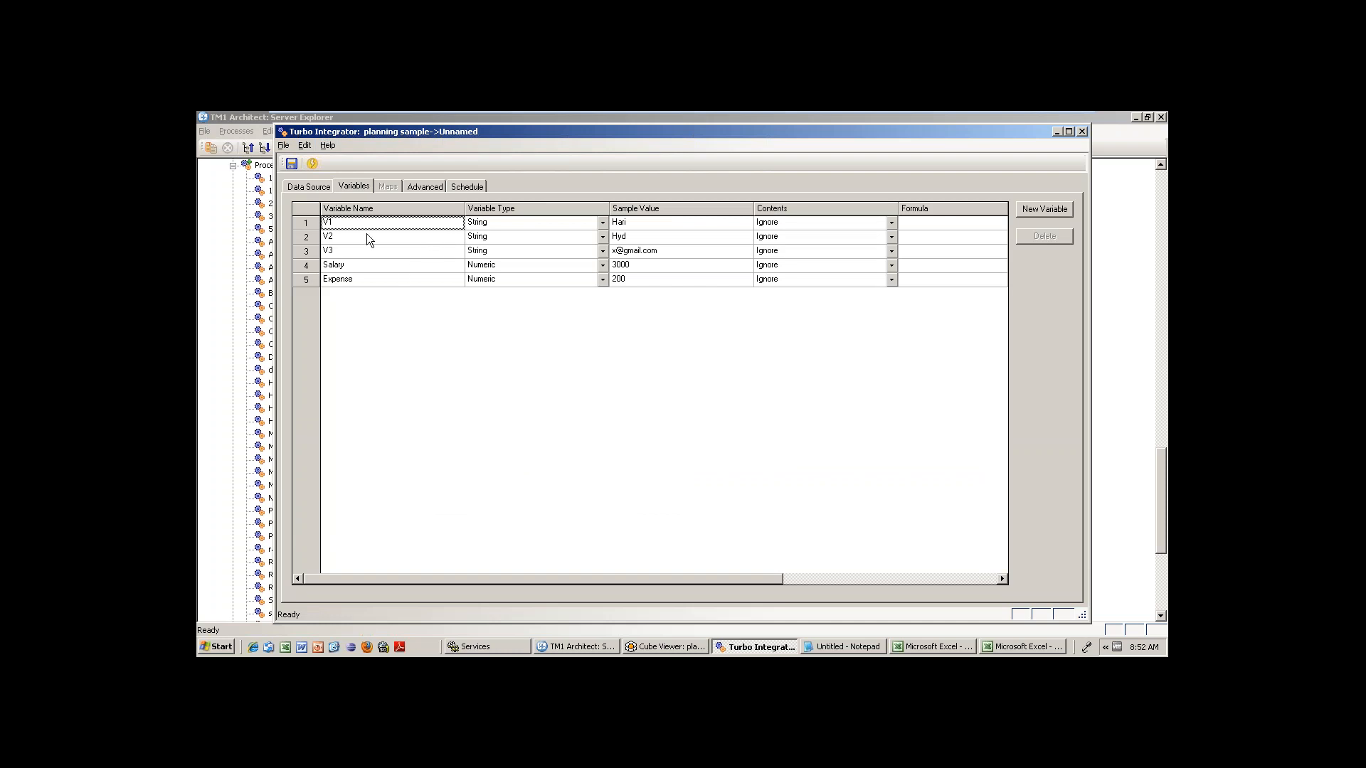
Set the contents of V1–V3 to Element and of Salary and Expense to Data
click(892, 224)
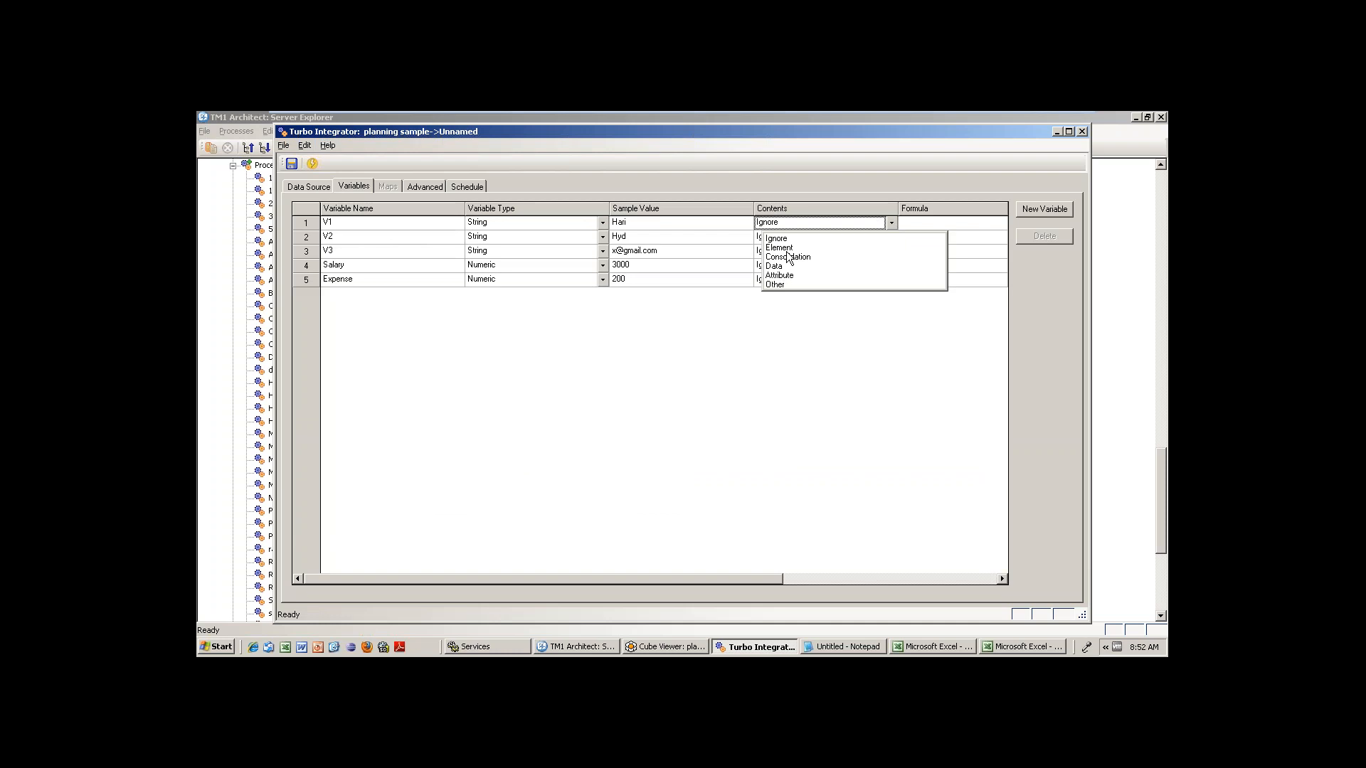
click(787, 247)
click(889, 237)
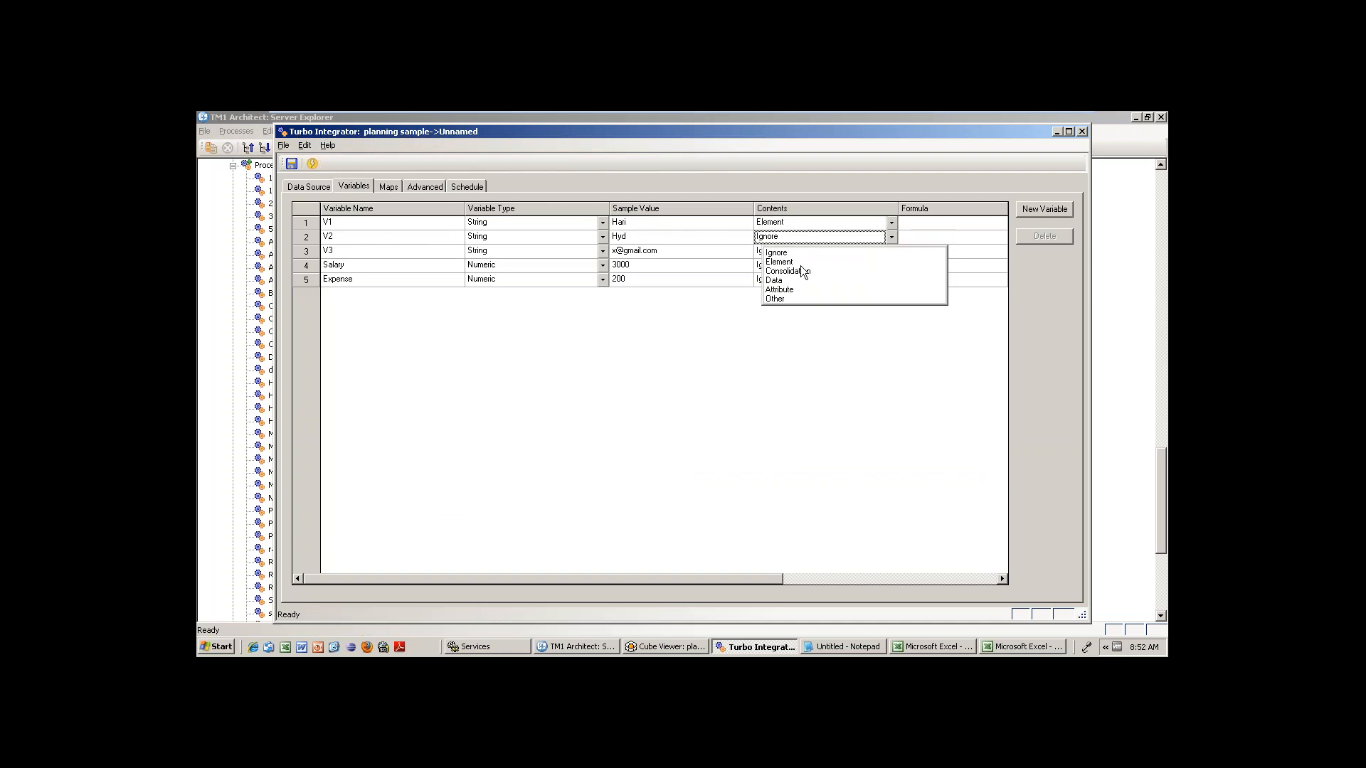
click(799, 262)
click(892, 251)
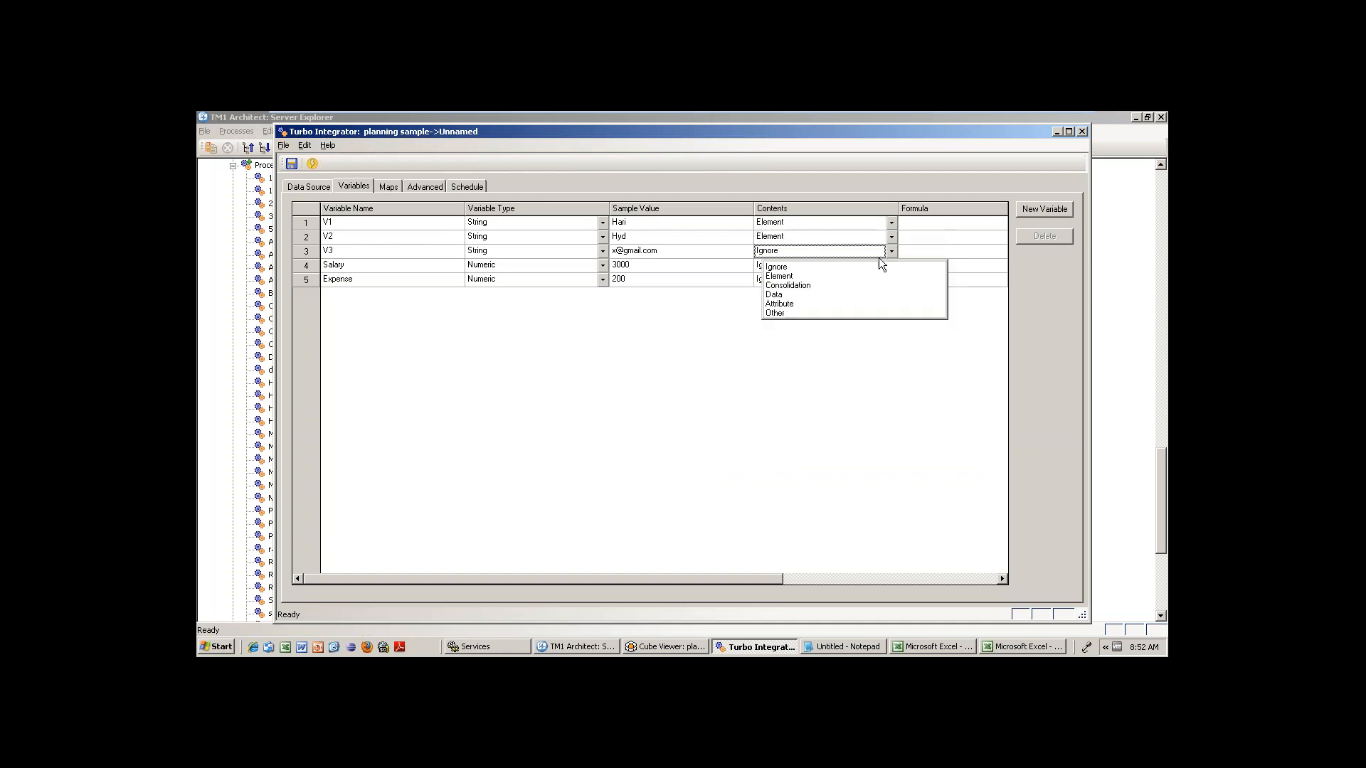
click(809, 275)
click(891, 267)
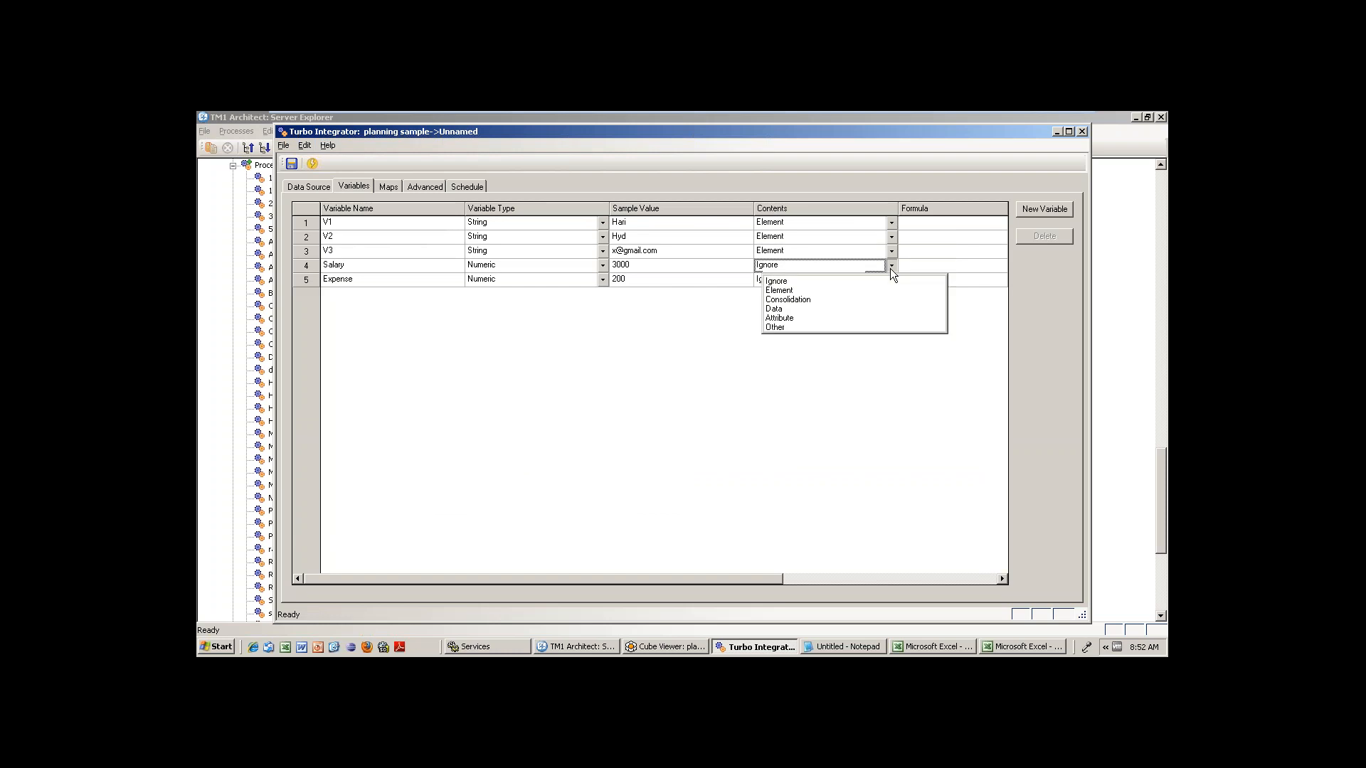
click(860, 308)
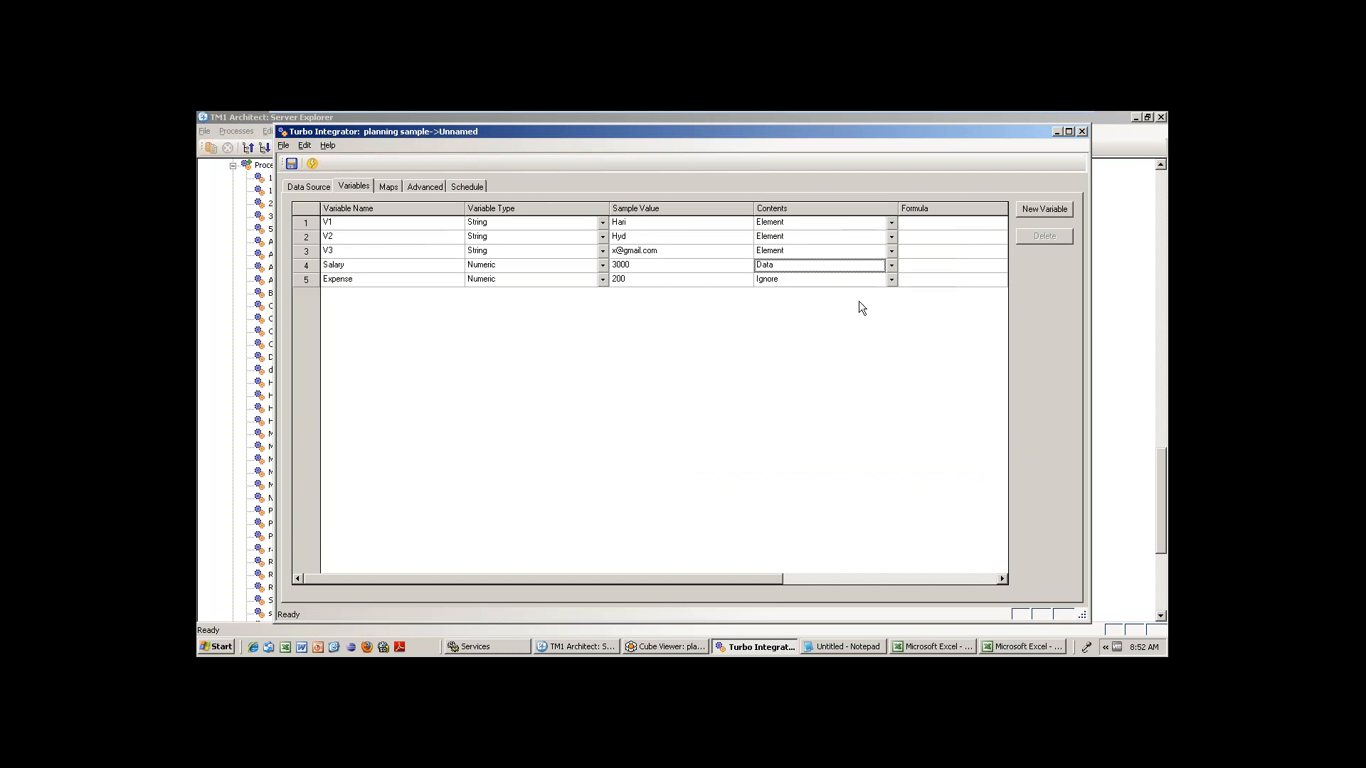
click(892, 278)
click(788, 322)
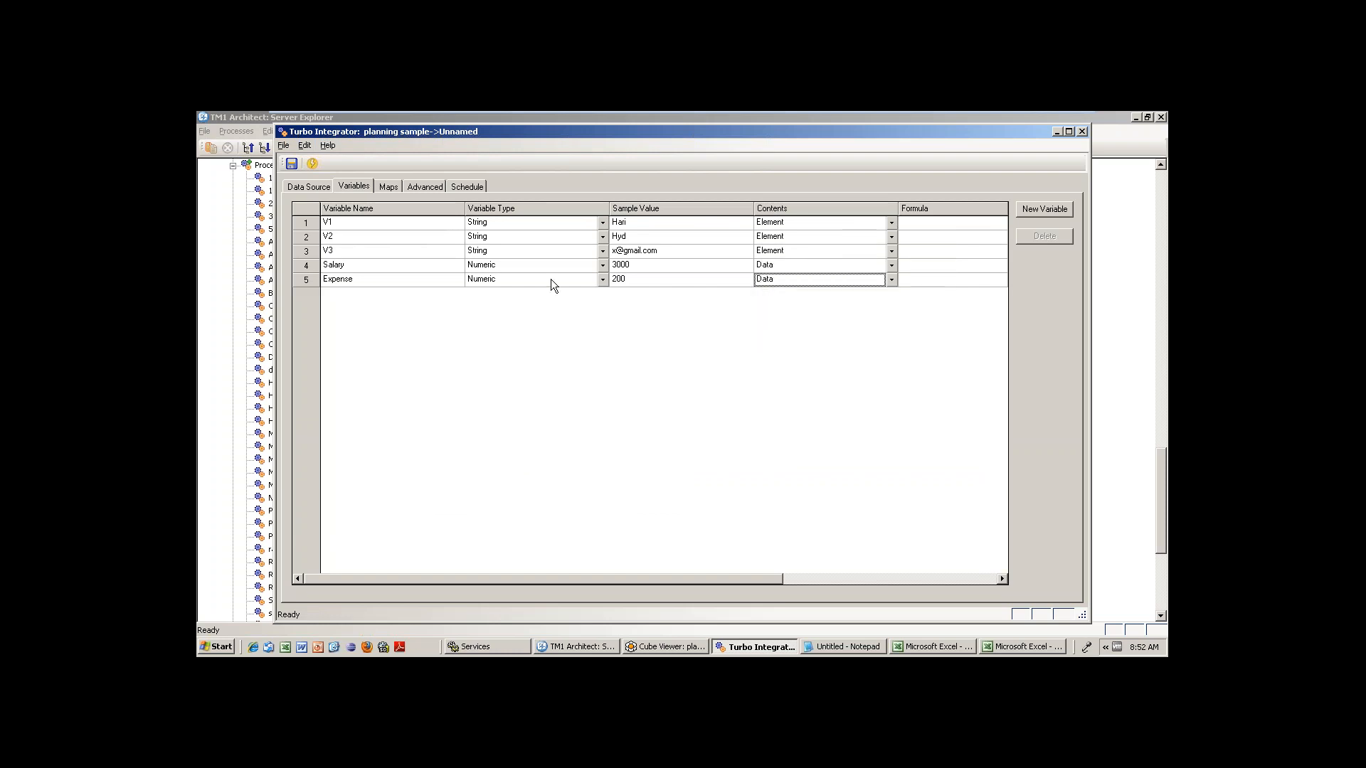
Rename variables V1, V2 and V3 to Cusname, CusAdress and Cusemail
click(403, 223)
key(BackSpace)
click(308, 187)
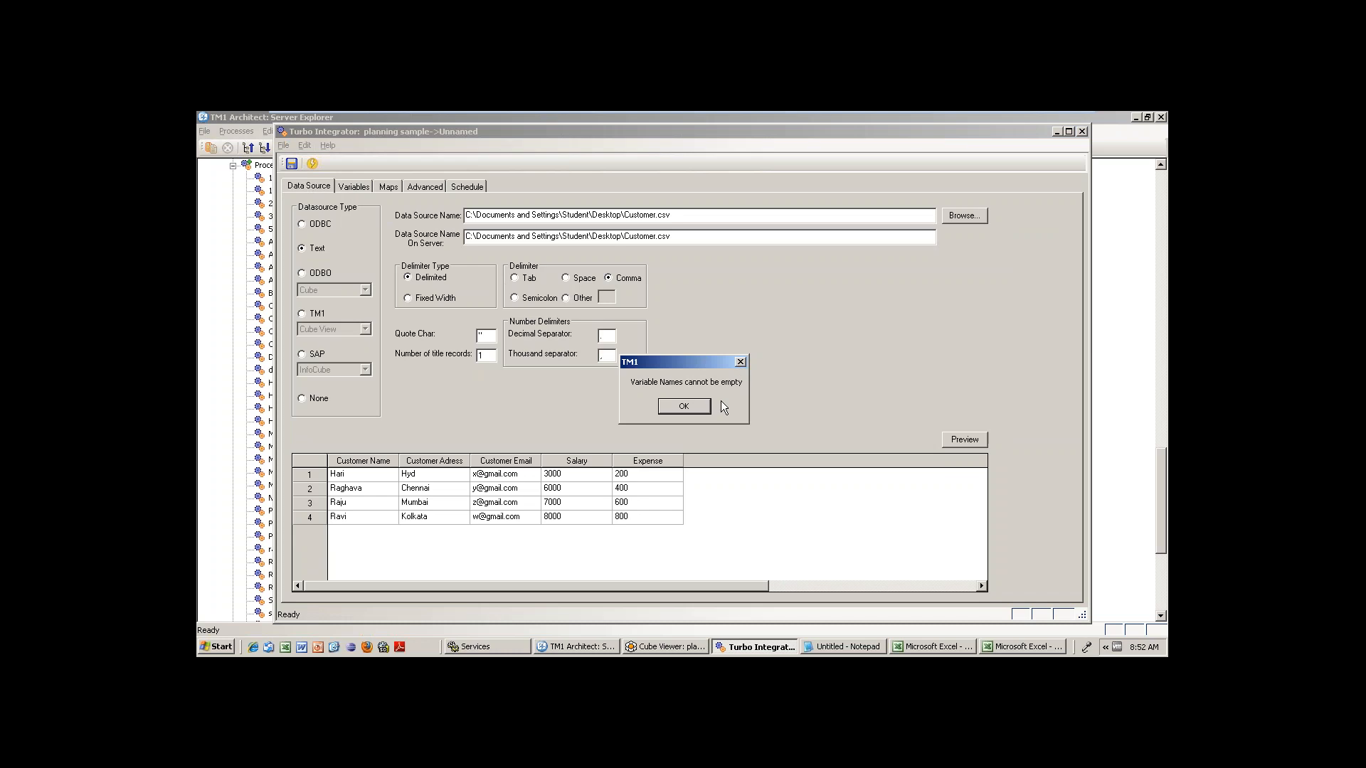
click(700, 408)
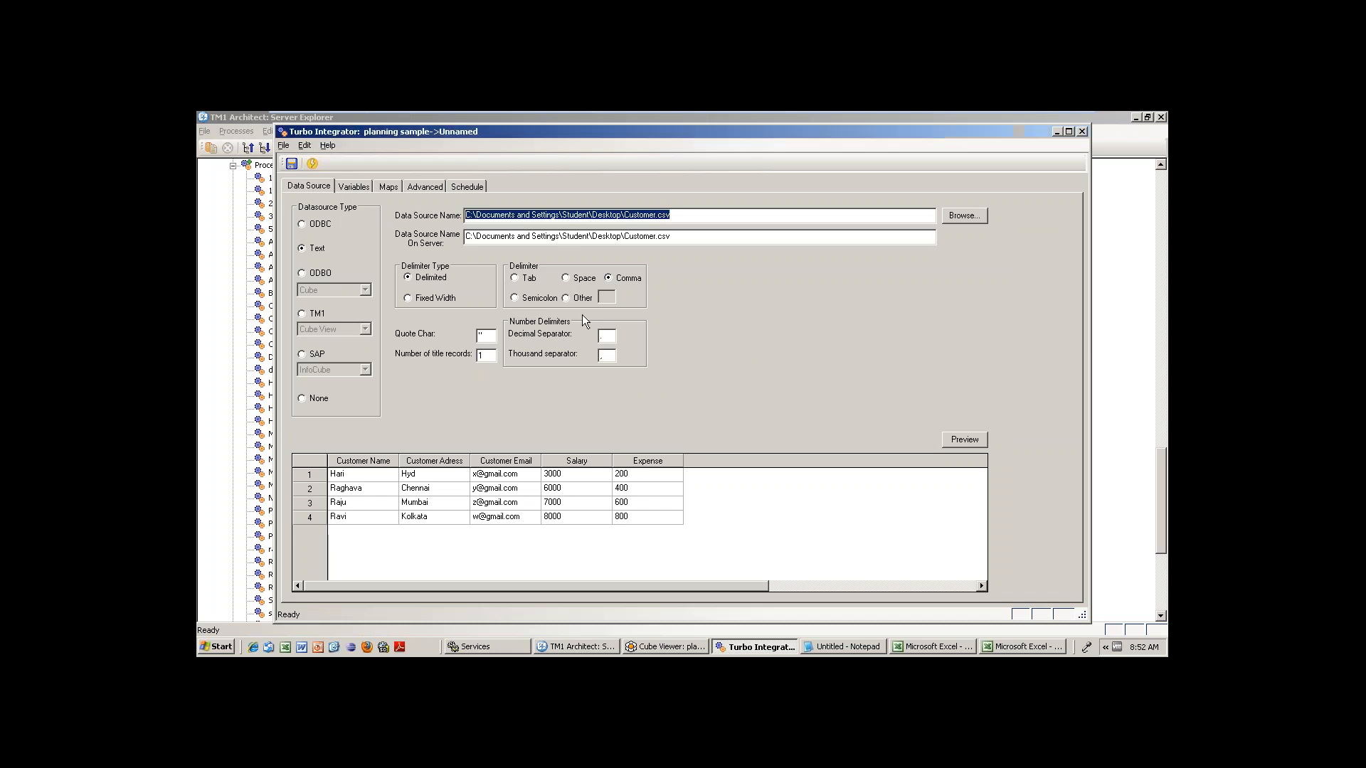
click(352, 187)
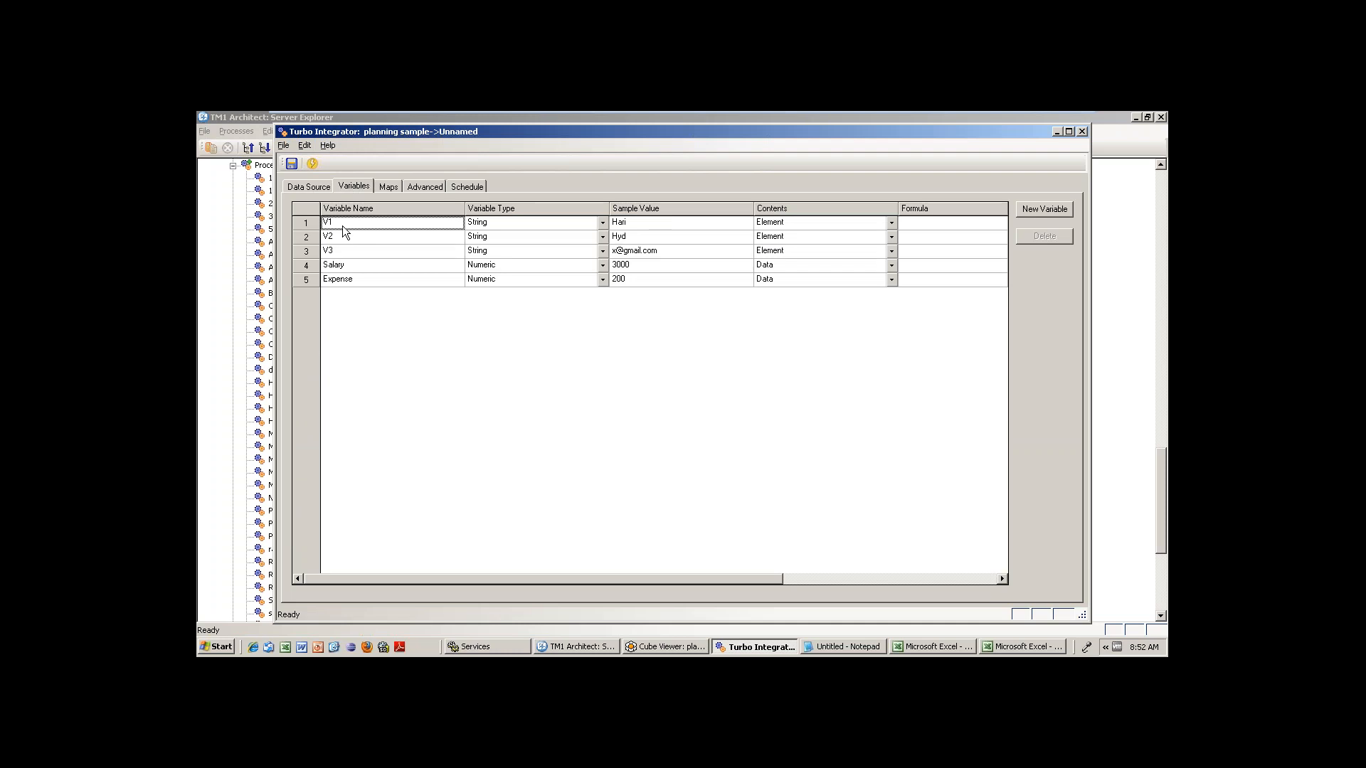
click(343, 225)
text(Cusname)
click(344, 241)
text(CusAdress)
click(348, 250)
text(Cusemail)
key(Return)
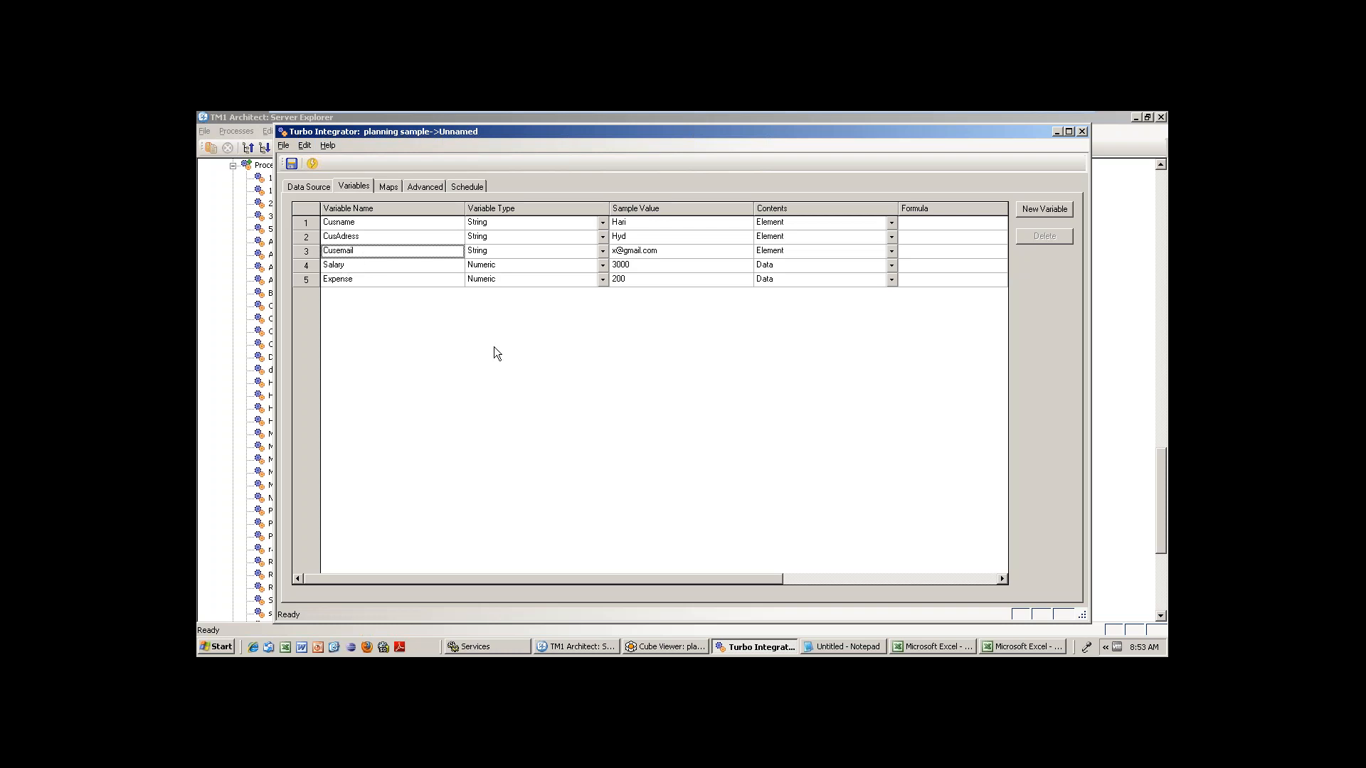
click(388, 185)
Have the process create a new cube named 'customer cube'
click(316, 256)
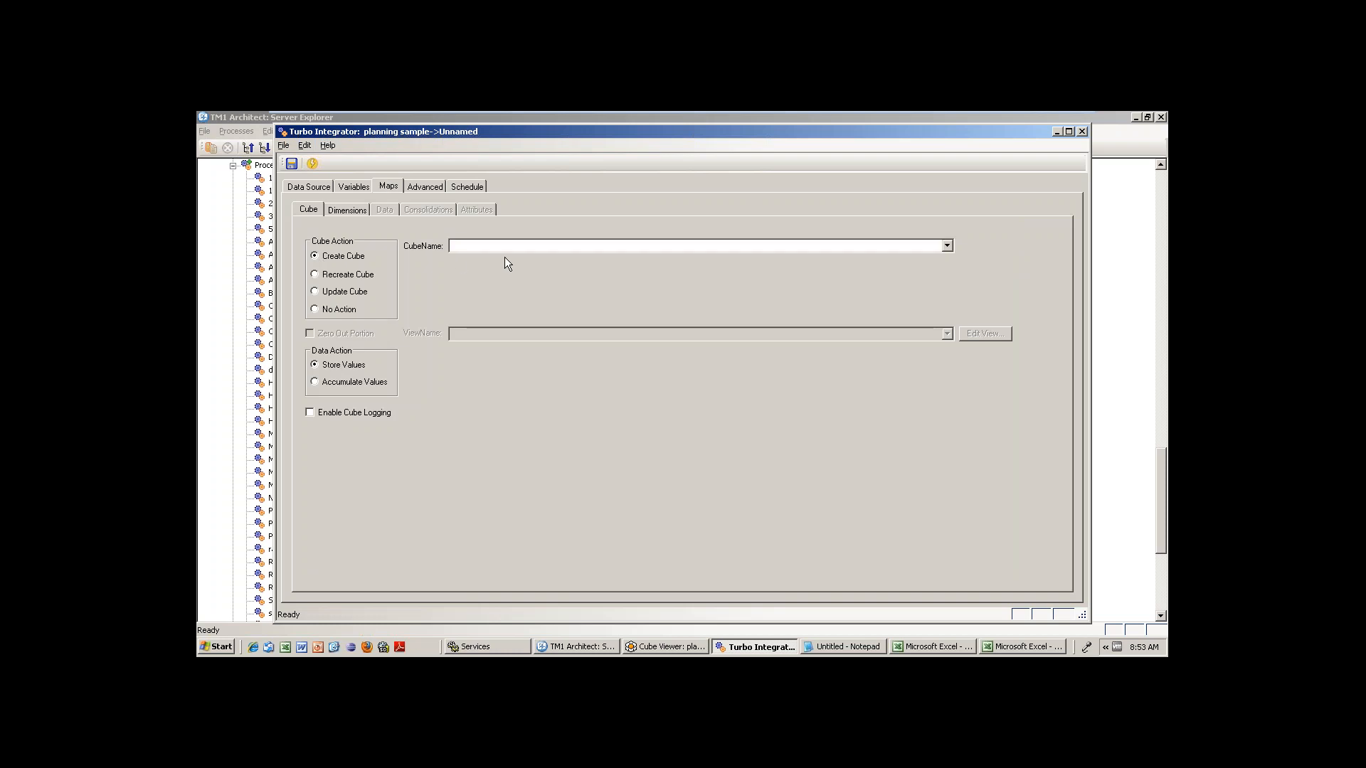
click(505, 245)
text(customer cube)
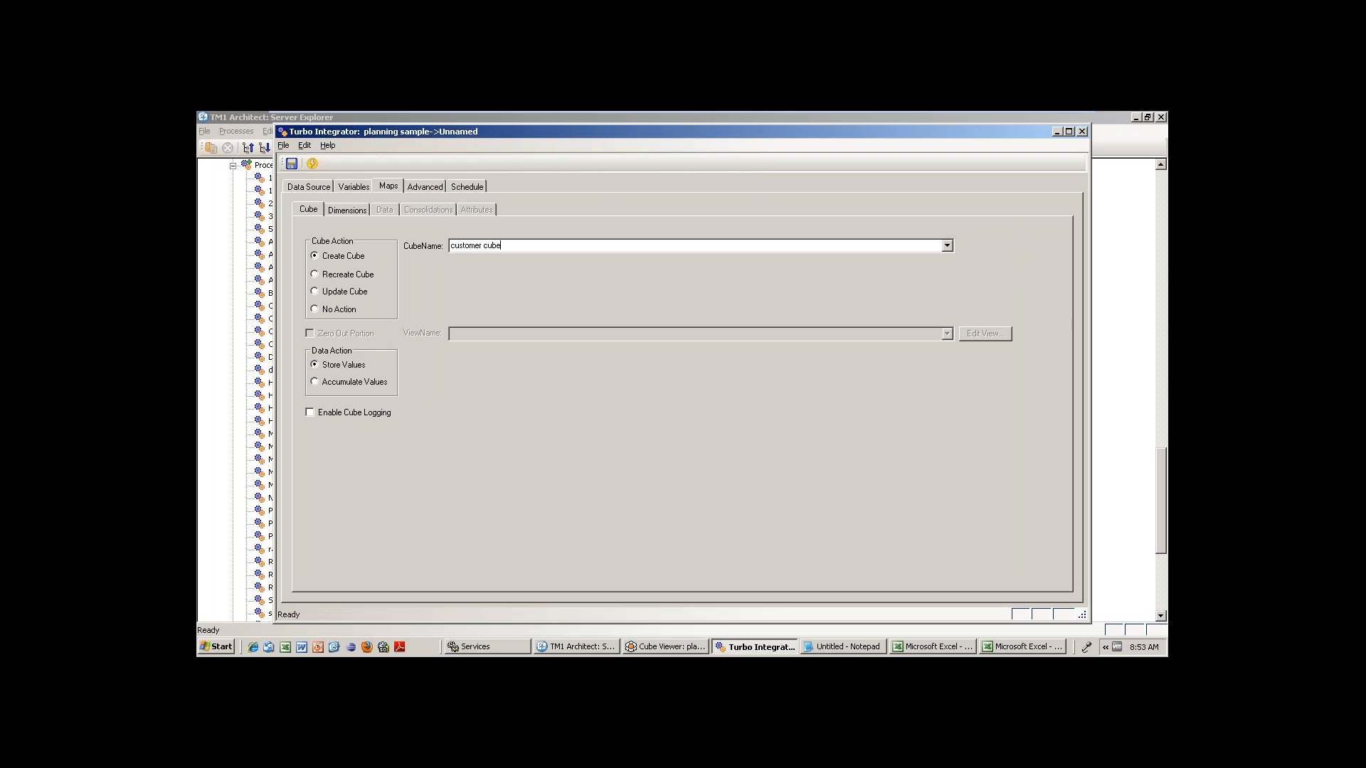
Name the element dimensions Customer, Customer Adreess and custtomeremail
click(356, 209)
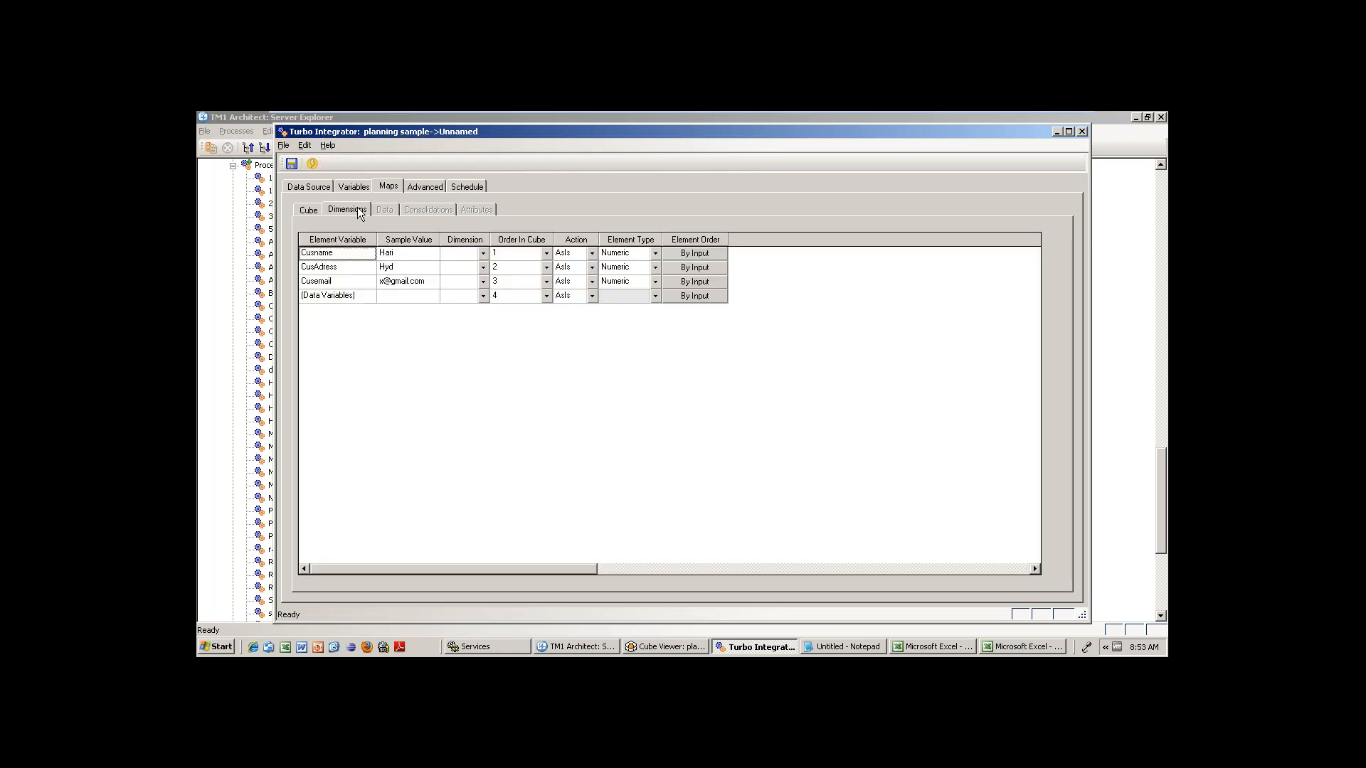
click(466, 256)
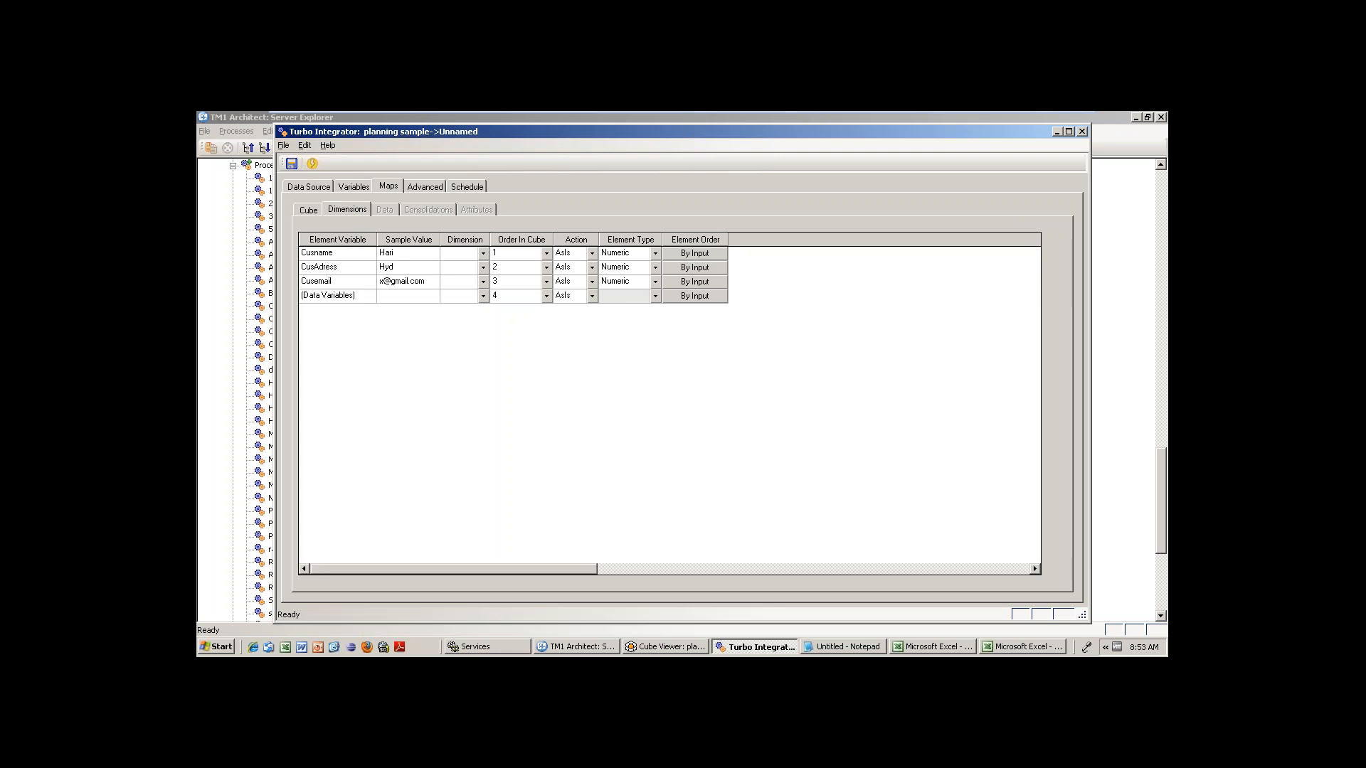
text(Cu)
text(stomern)
click(466, 269)
text(Custo)
text(mer Adreess)
click(460, 283)
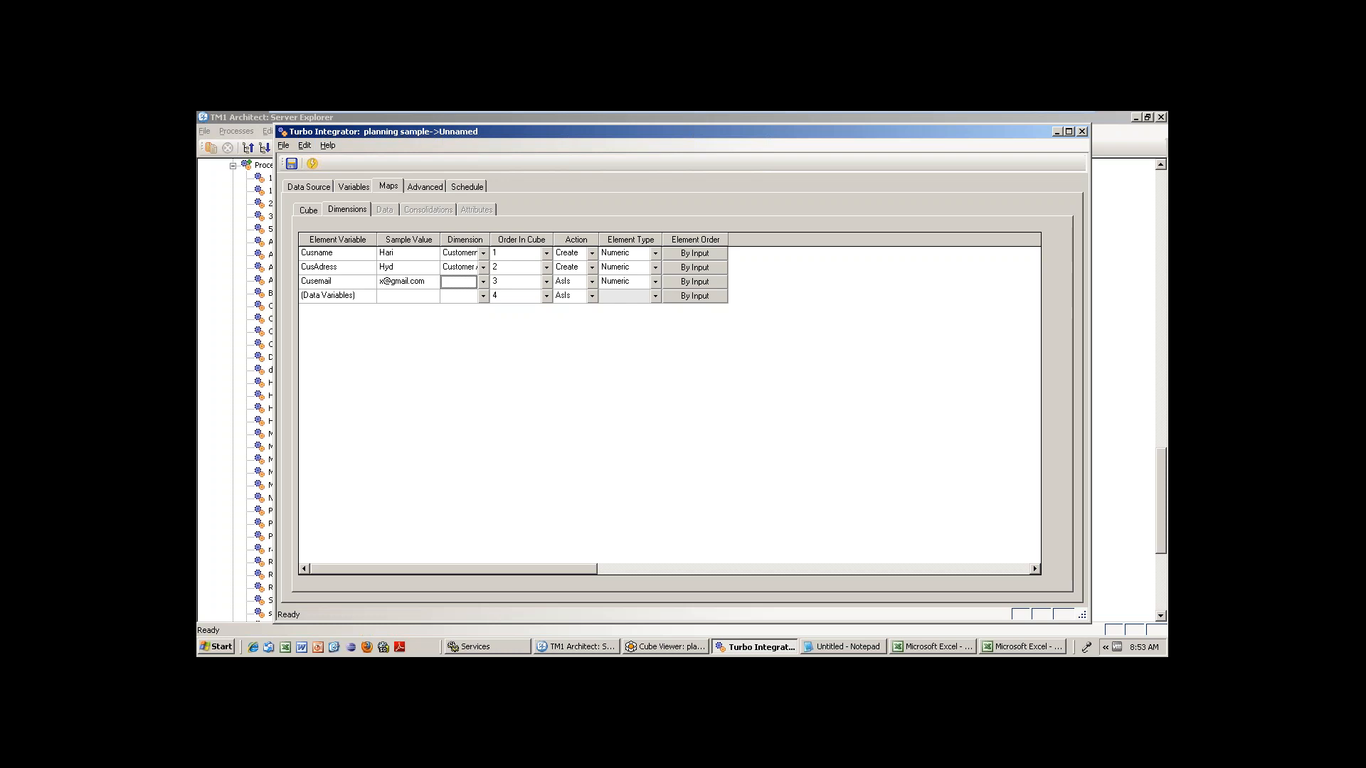
text(custtomeremail)
click(476, 268)
Correct the second dimension name and map the data variables to a new cusmeasure dimension
click(475, 268)
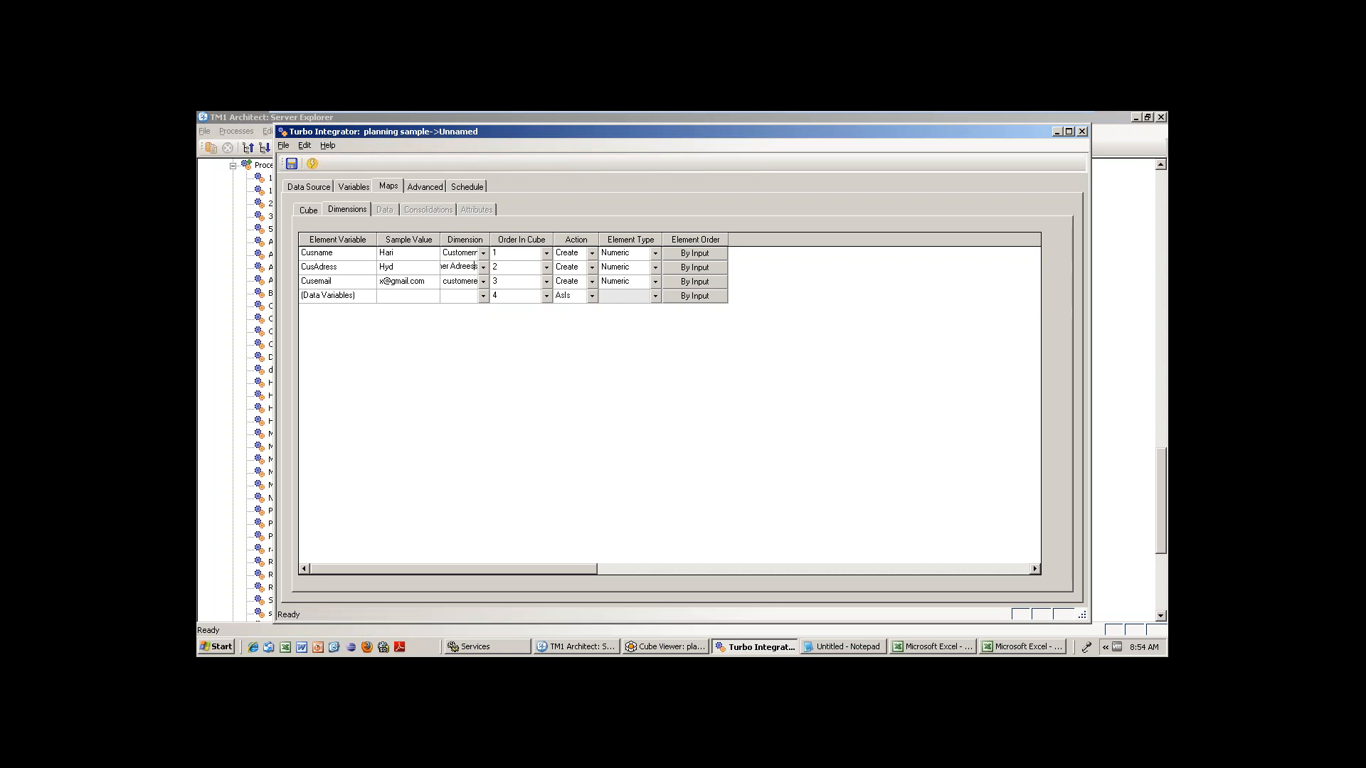
double_click(453, 267)
click(453, 267)
click(469, 254)
click(469, 253)
click(470, 253)
text(Mea)
key(BackSpace)
key(BackSpace)
key(BackSpace)
text(cusmeasure)
click(552, 364)
Review the generated Prolog, Metadata, Data and Epilog code
click(421, 188)
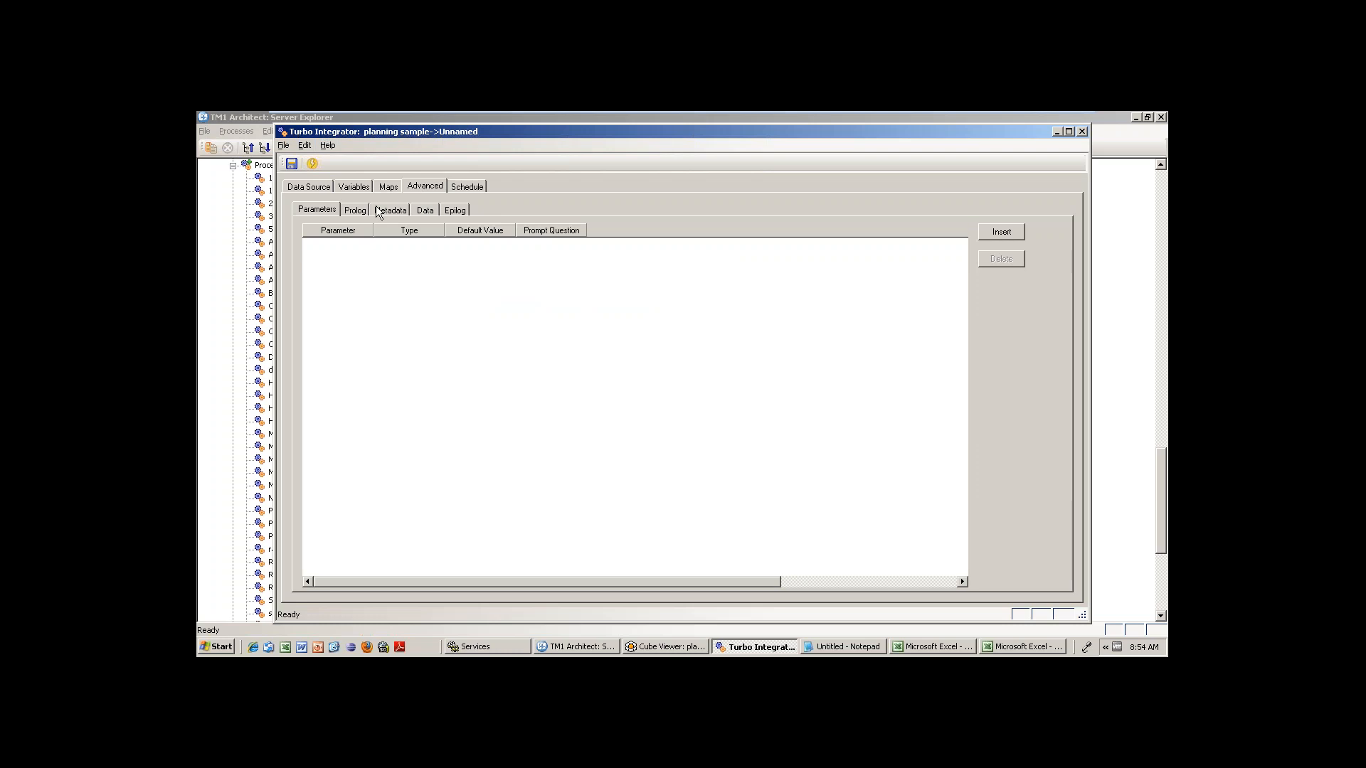
click(351, 213)
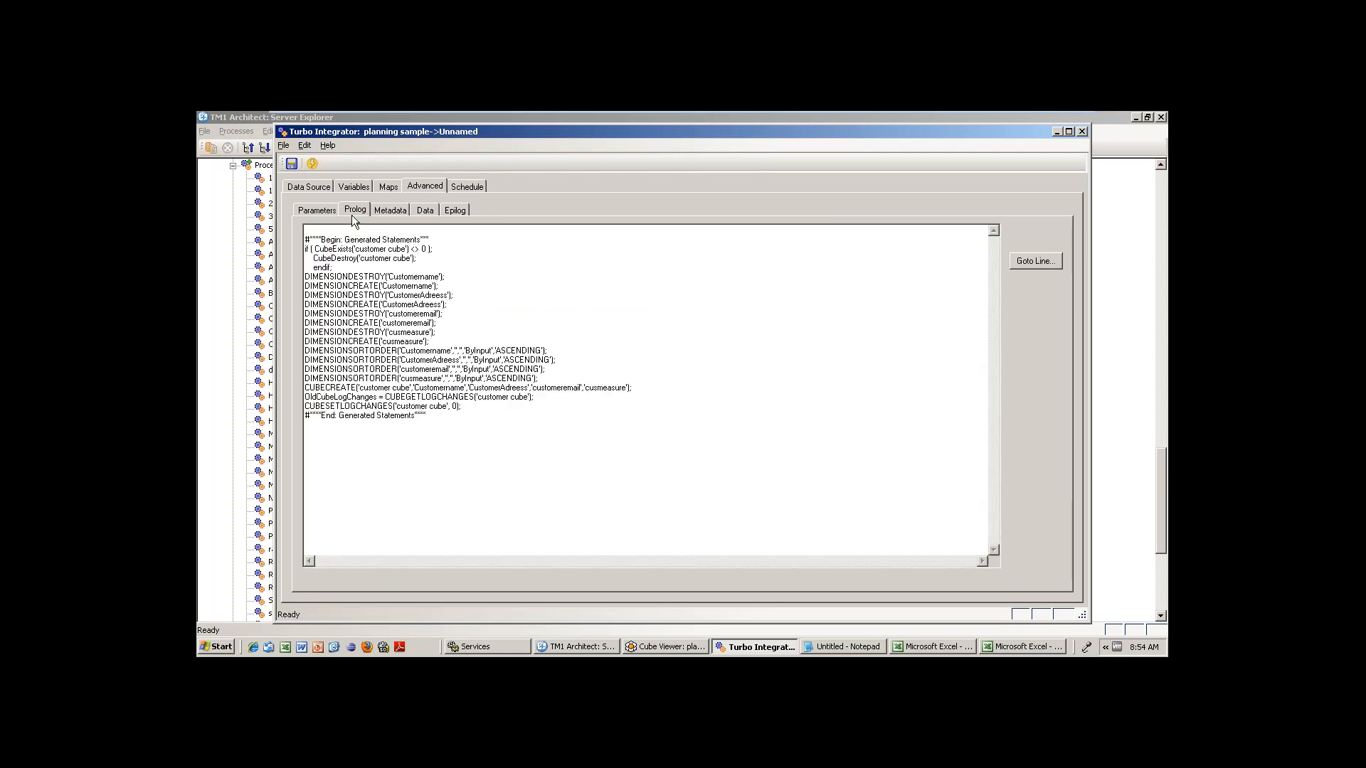
click(390, 211)
click(426, 212)
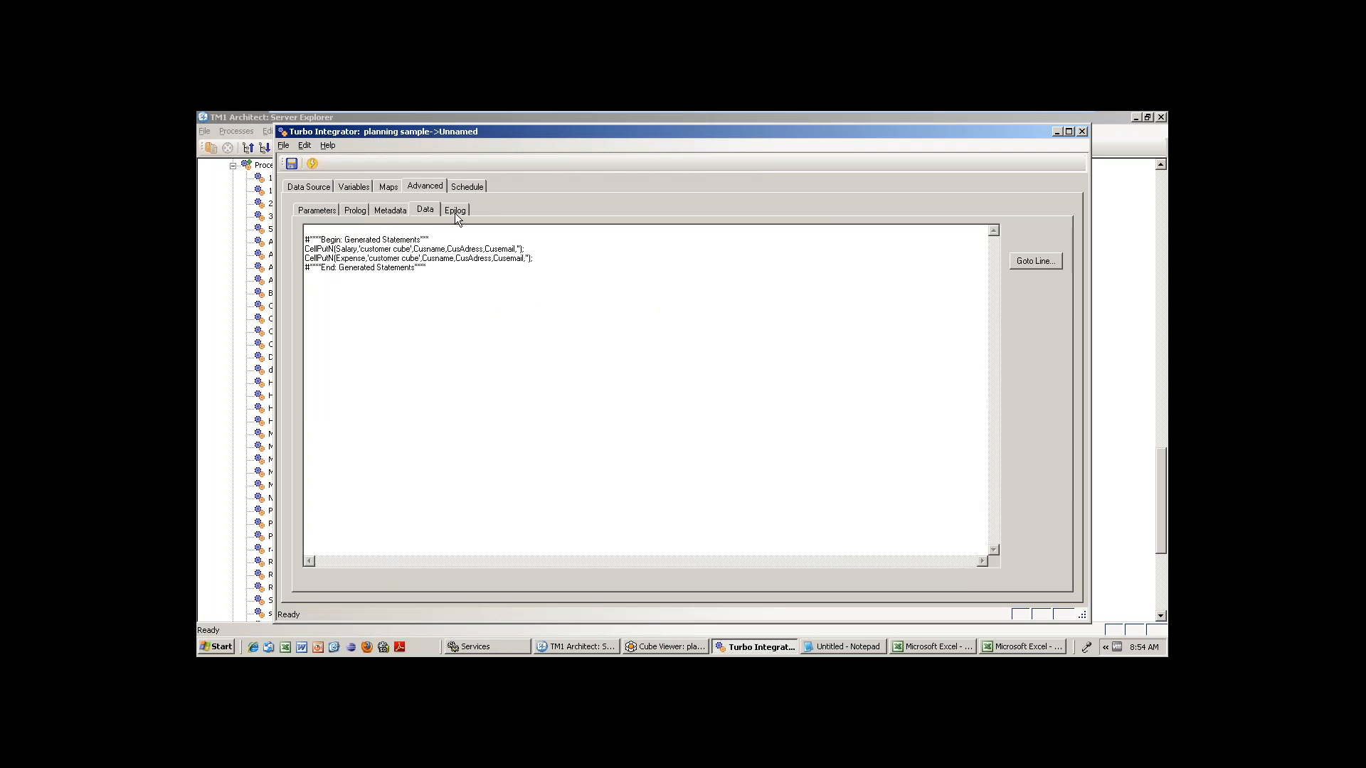
click(455, 210)
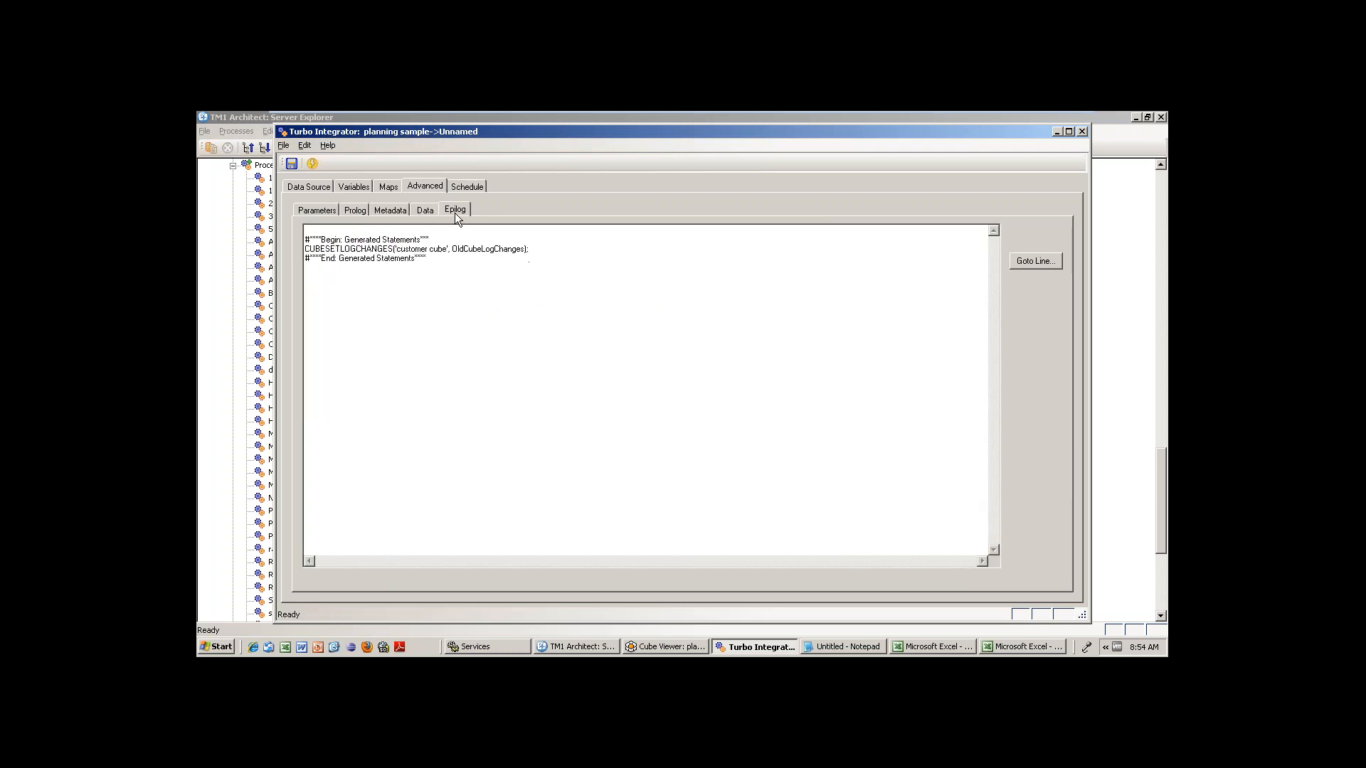
Save the process as Customersamplecube and choose to view the message log
click(291, 164)
text(Cus)
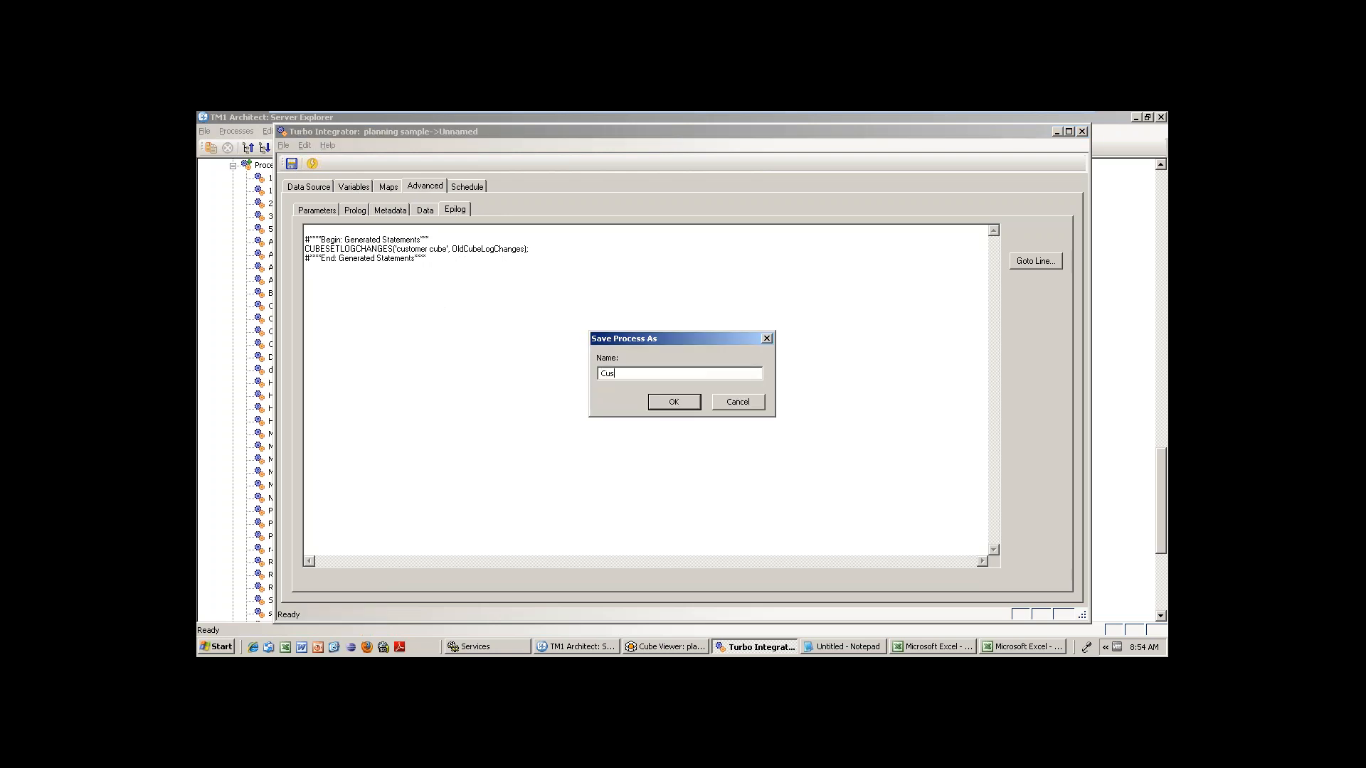
text(tomersample cube)
click(674, 402)
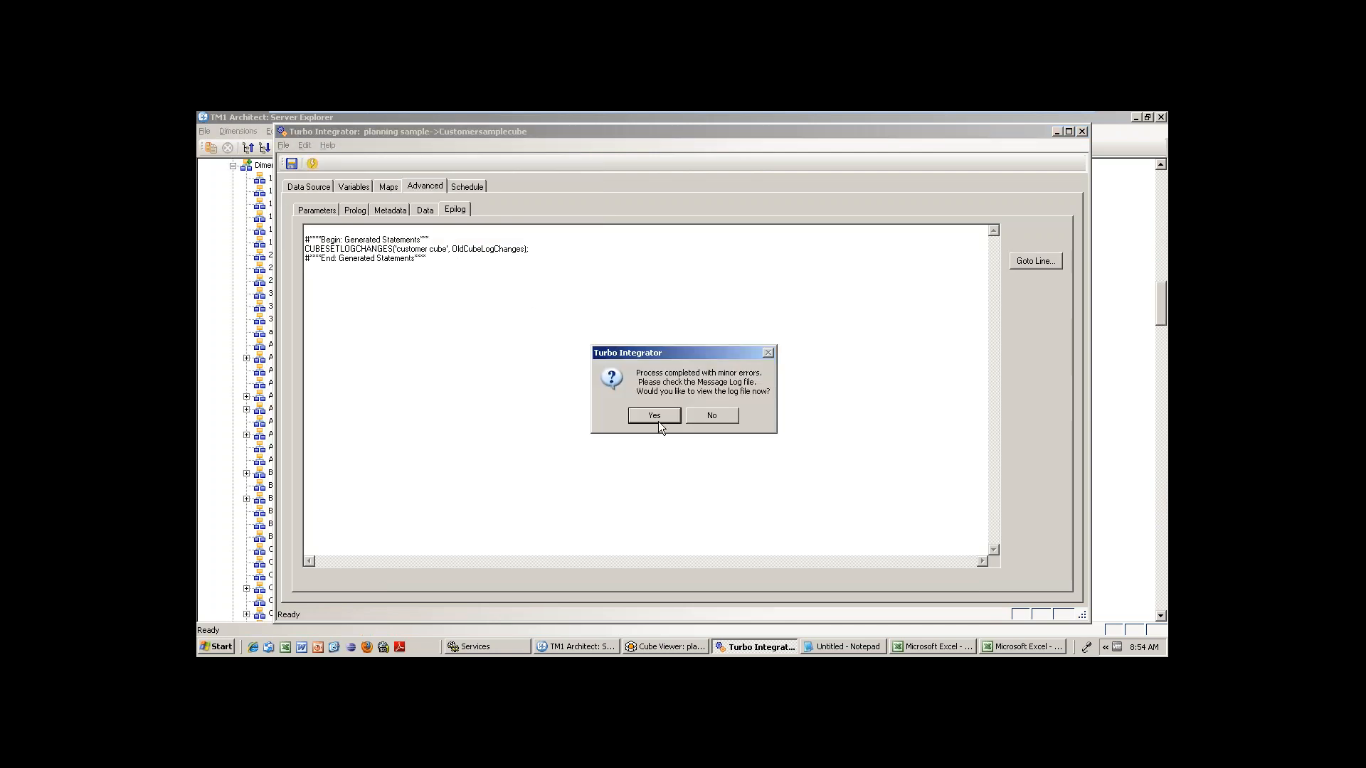
click(664, 416)
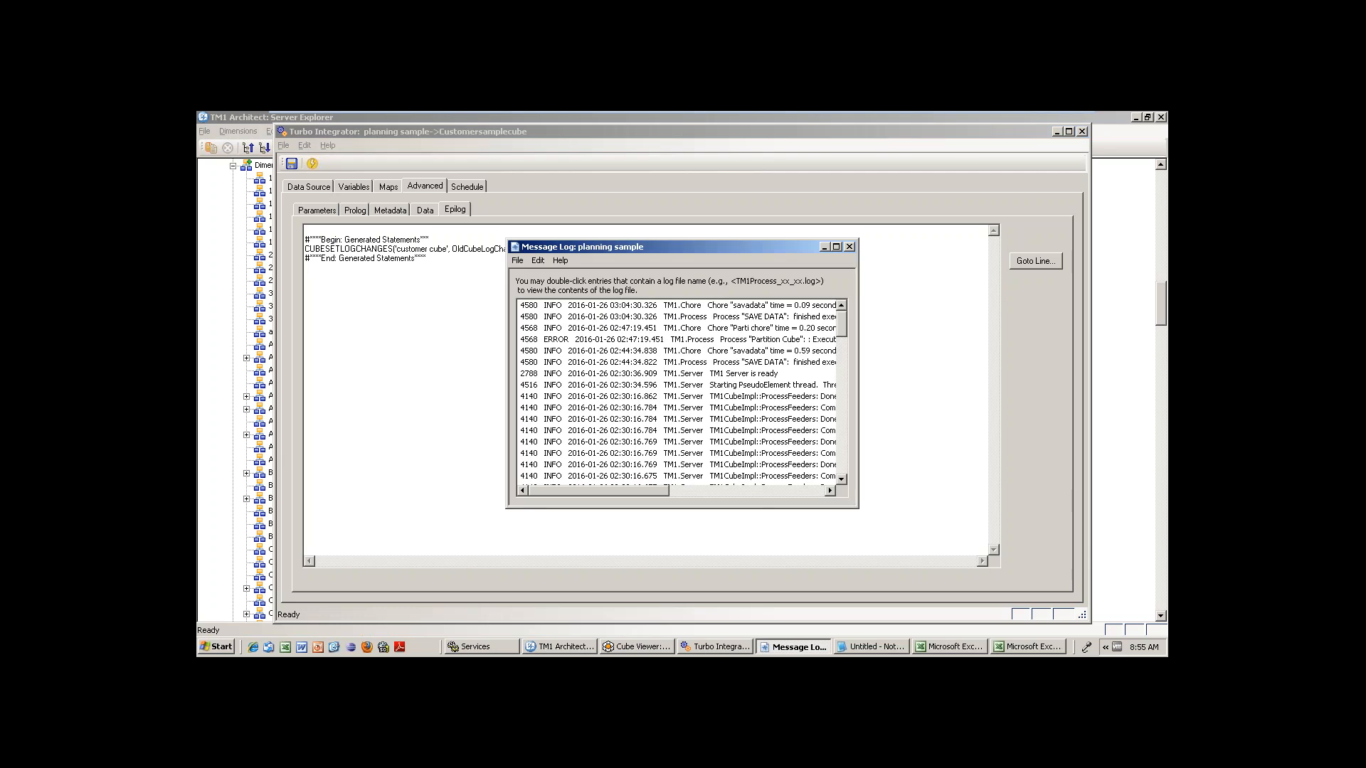
Open and read the Partition Cube error log, then close it and the message log
click(837, 248)
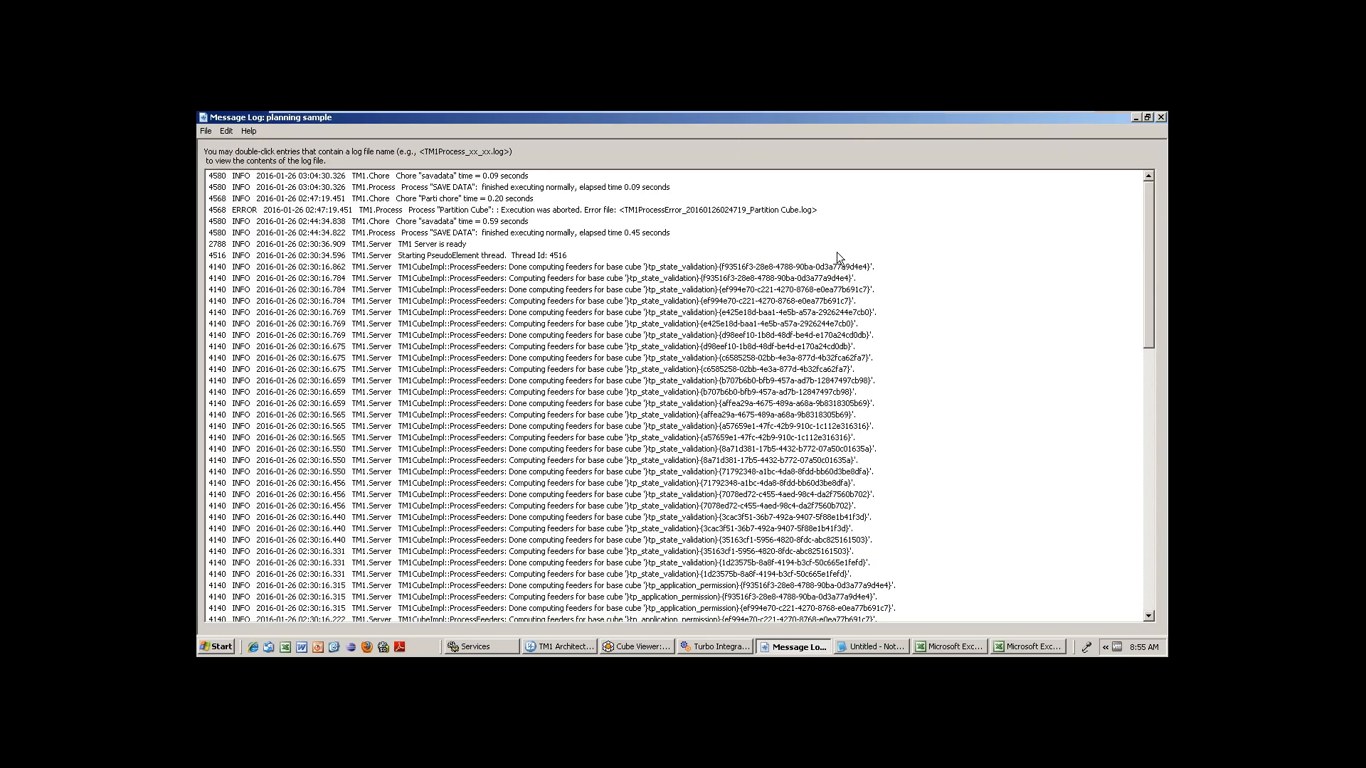
click(606, 222)
click(551, 210)
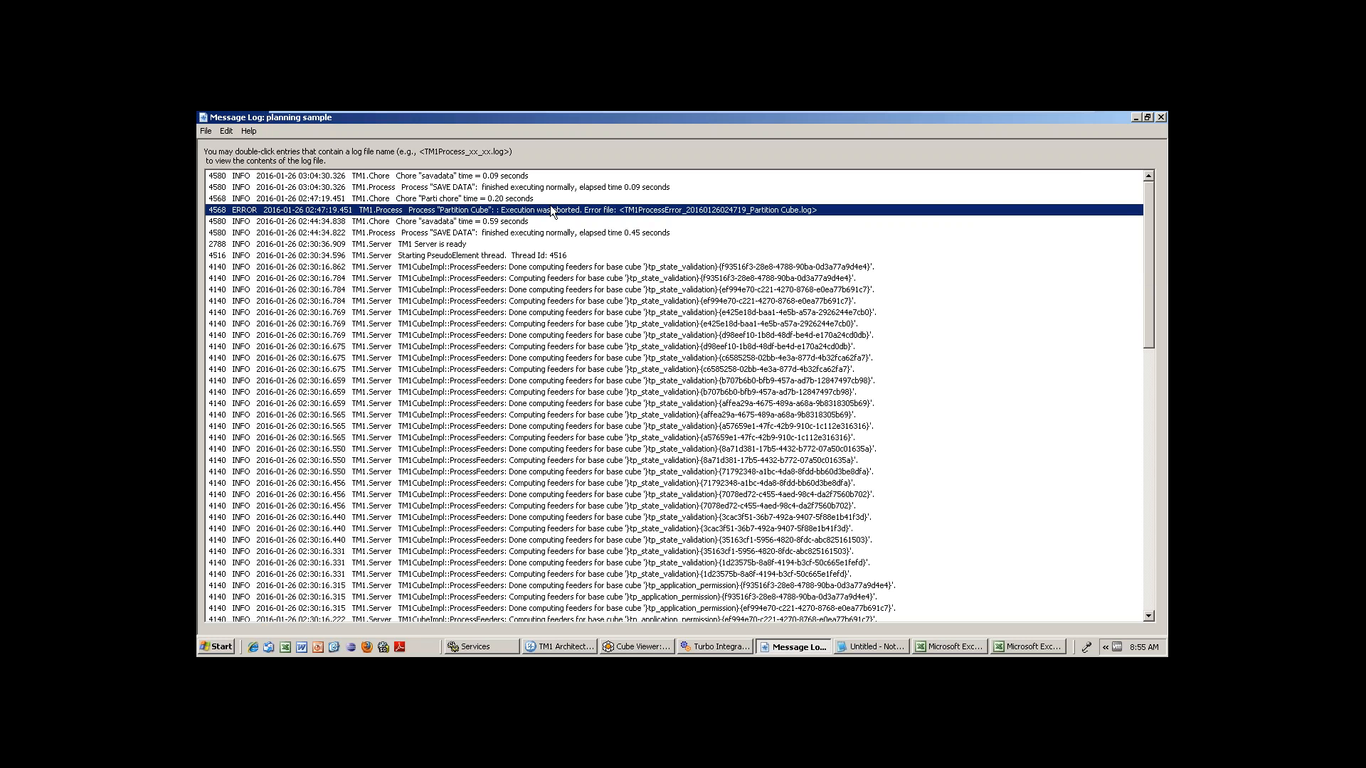
click(524, 234)
click(472, 245)
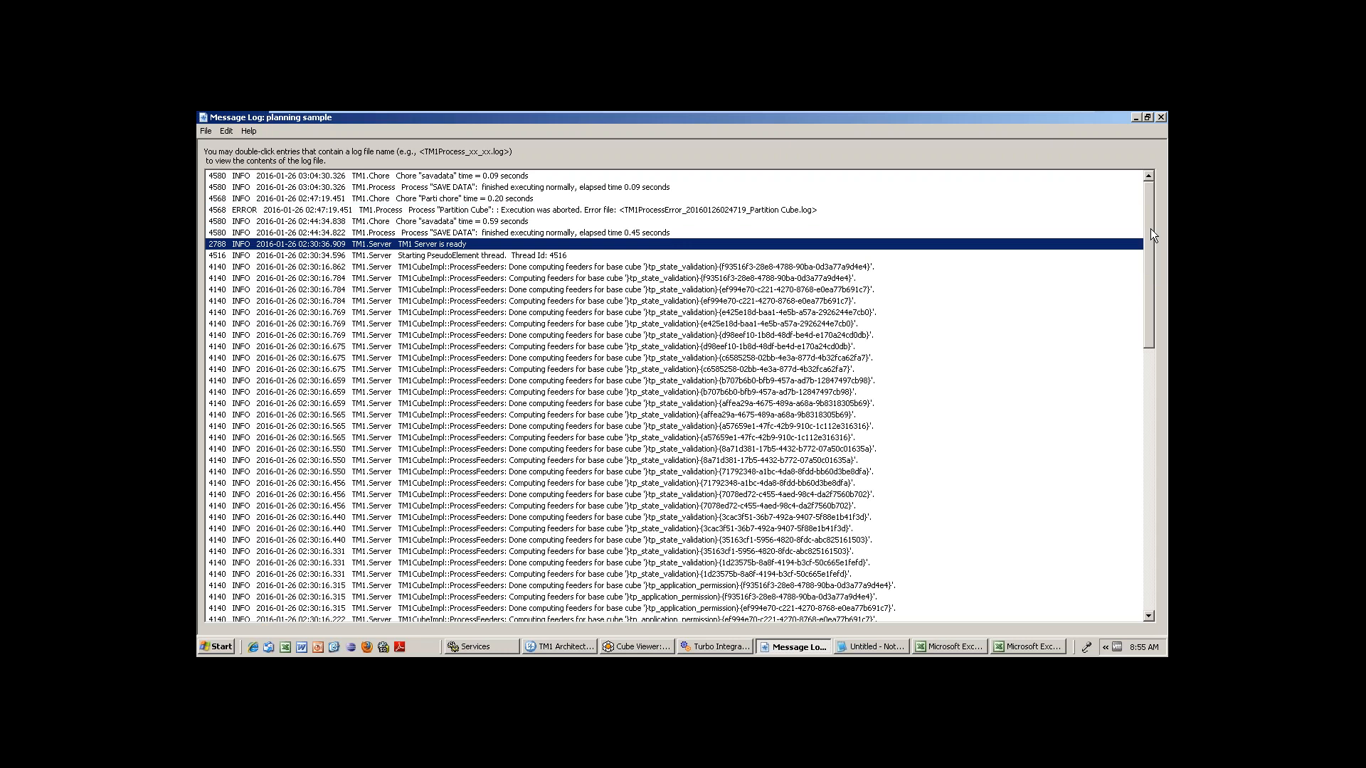
double_click(691, 210)
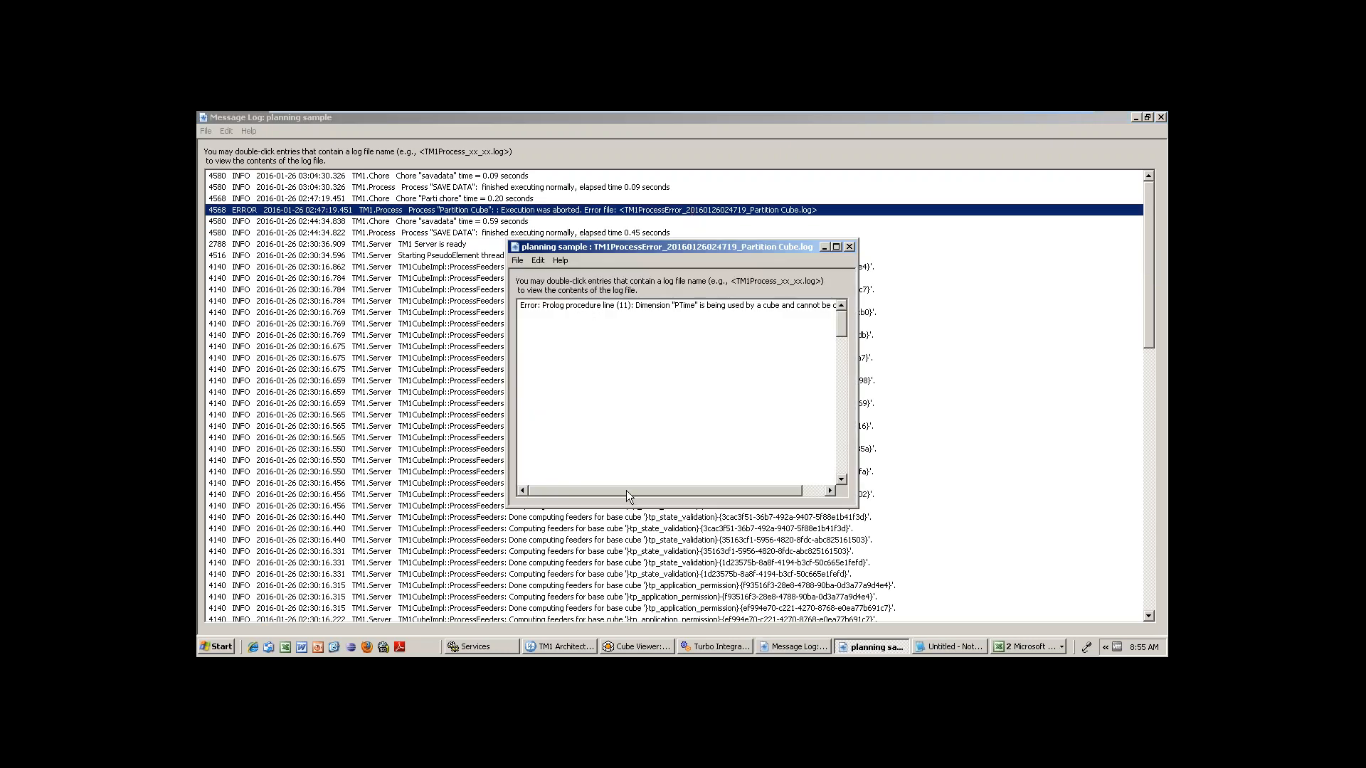
mouse_move(626, 489)
mouse_down()
mouse_move(720, 498)
mouse_move(639, 484)
mouse_up()
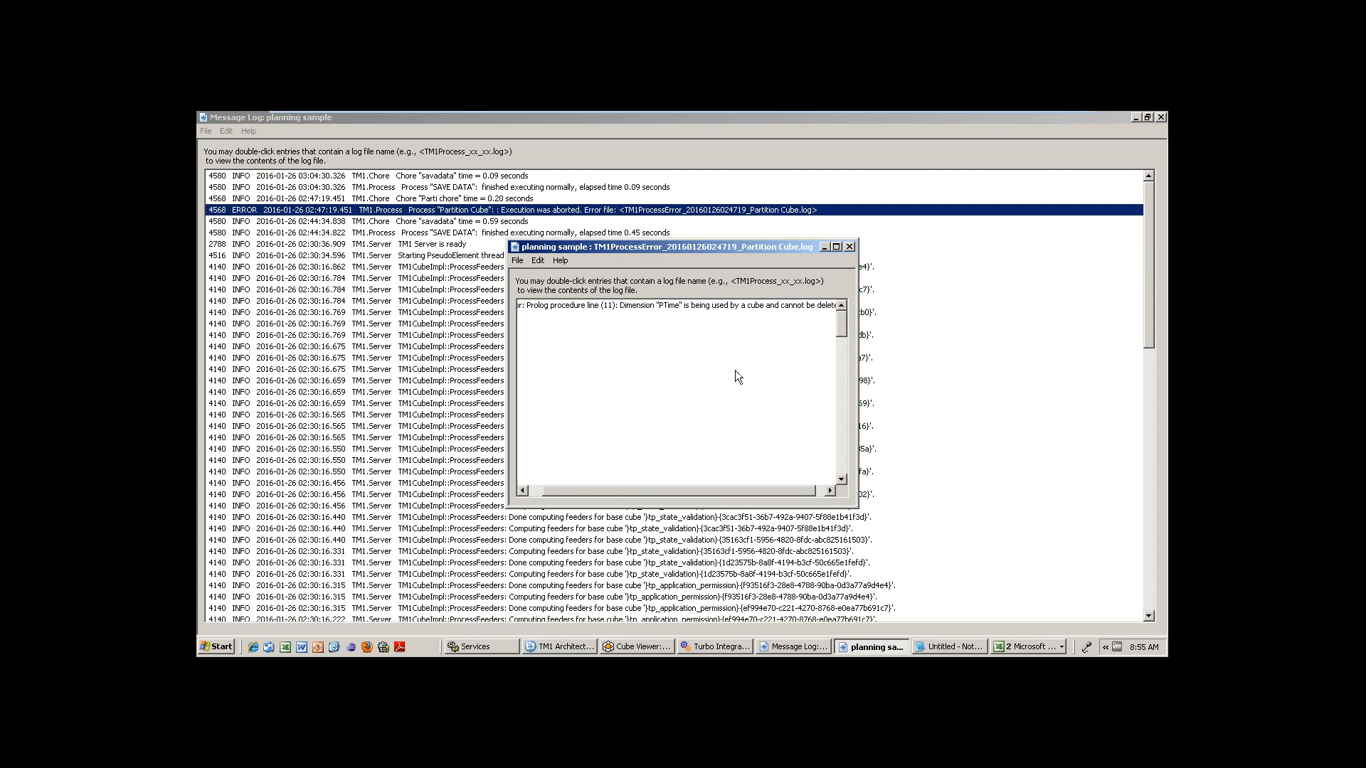
click(849, 246)
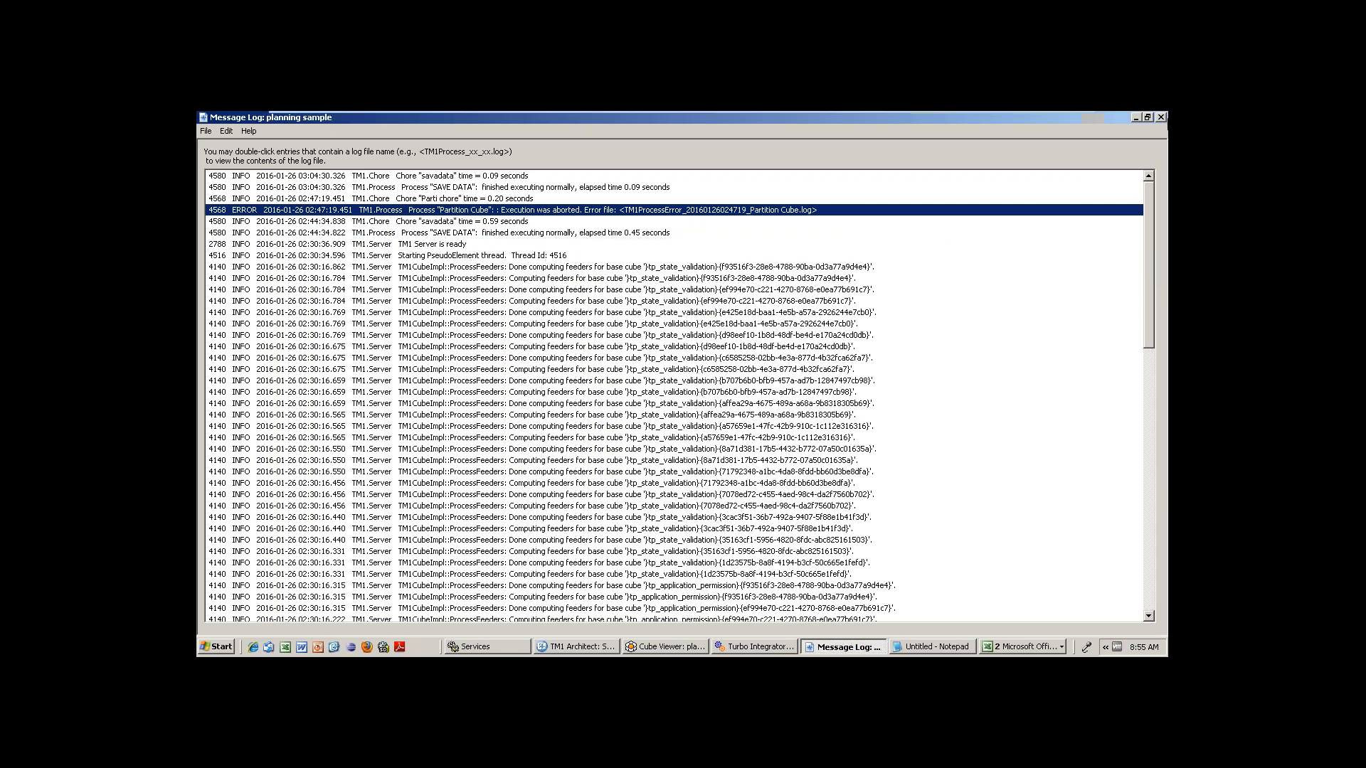
click(1160, 118)
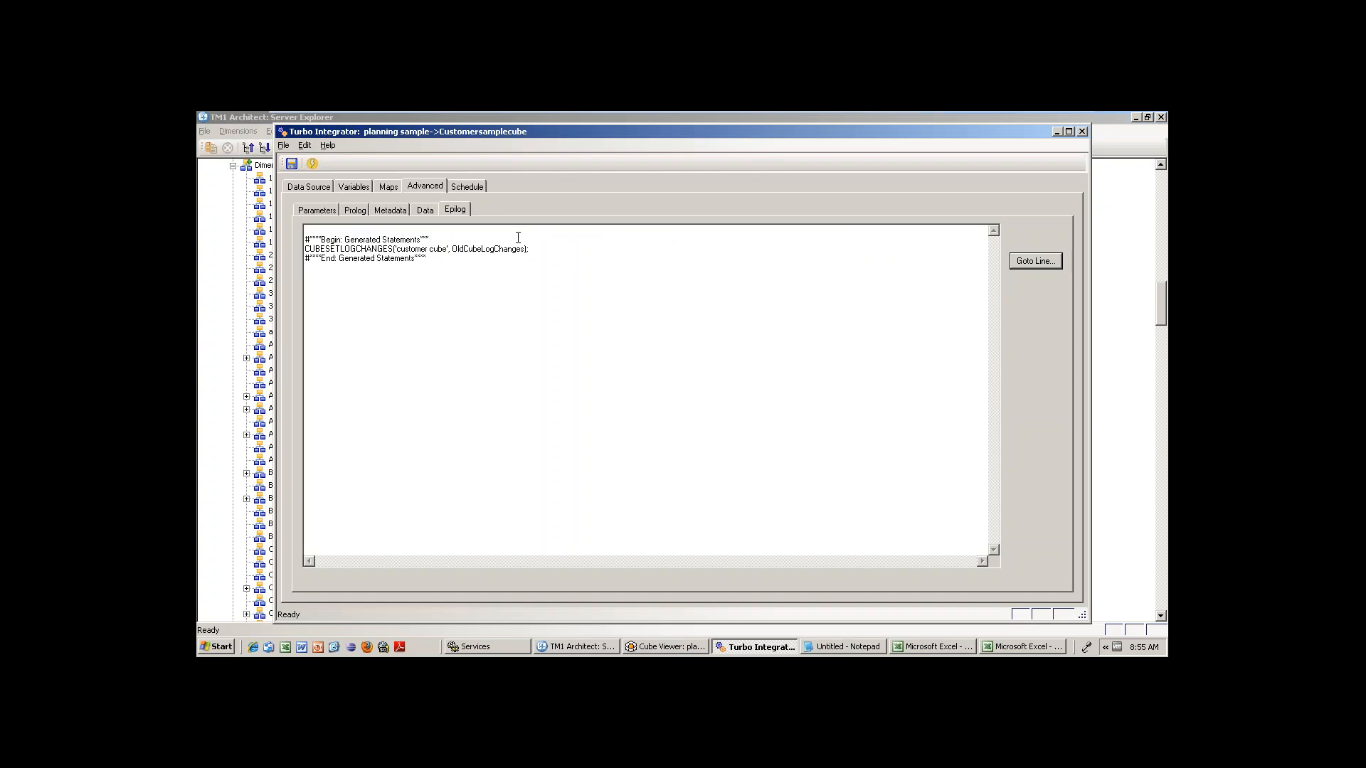
Dismiss the non-existent cube name error and switch to Server Explorer
click(402, 211)
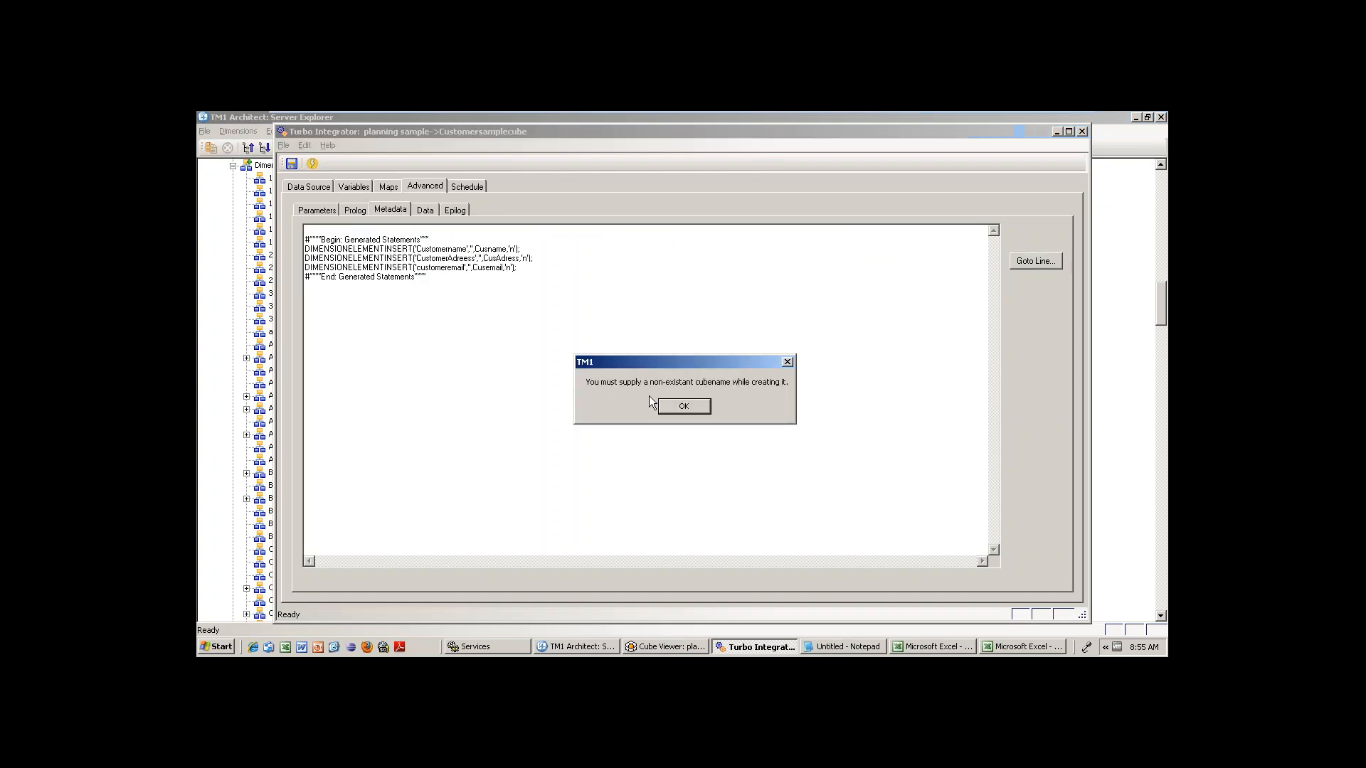
click(686, 408)
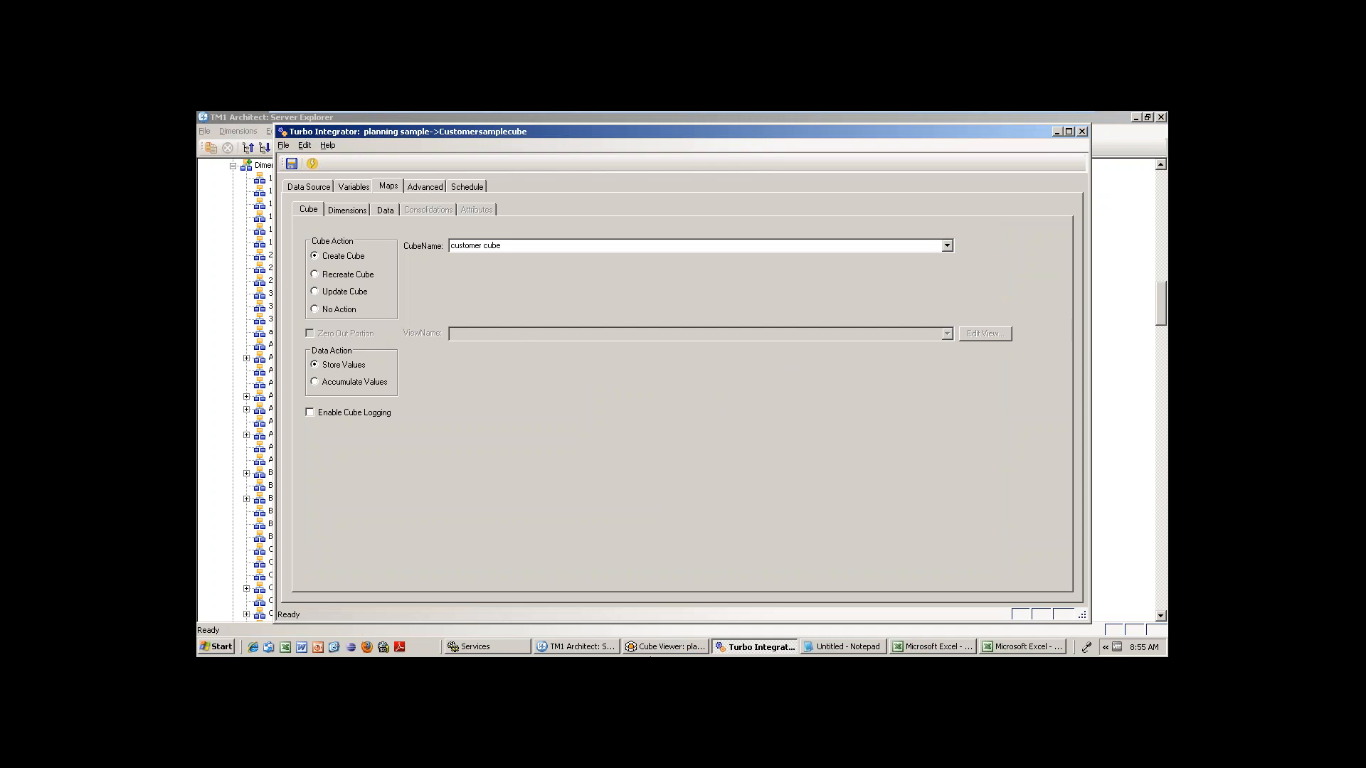
click(665, 647)
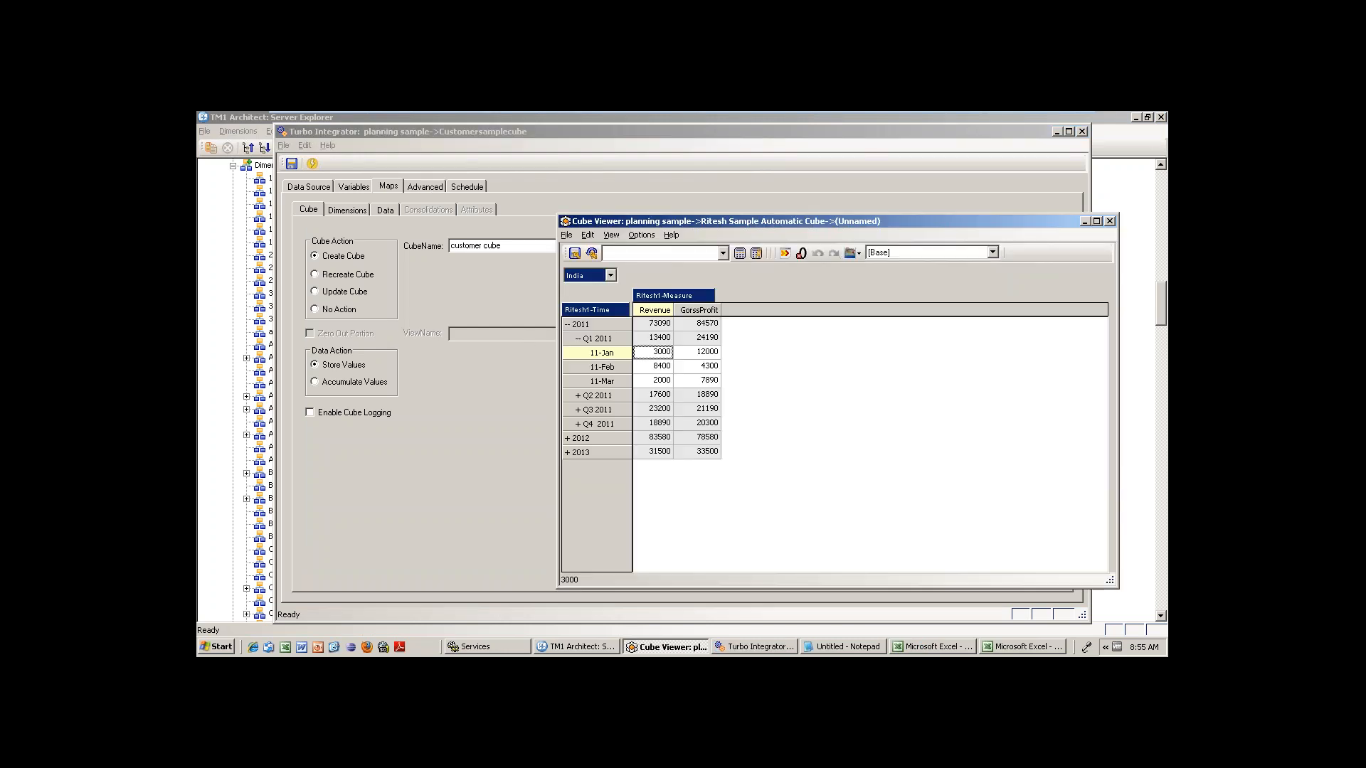
click(573, 647)
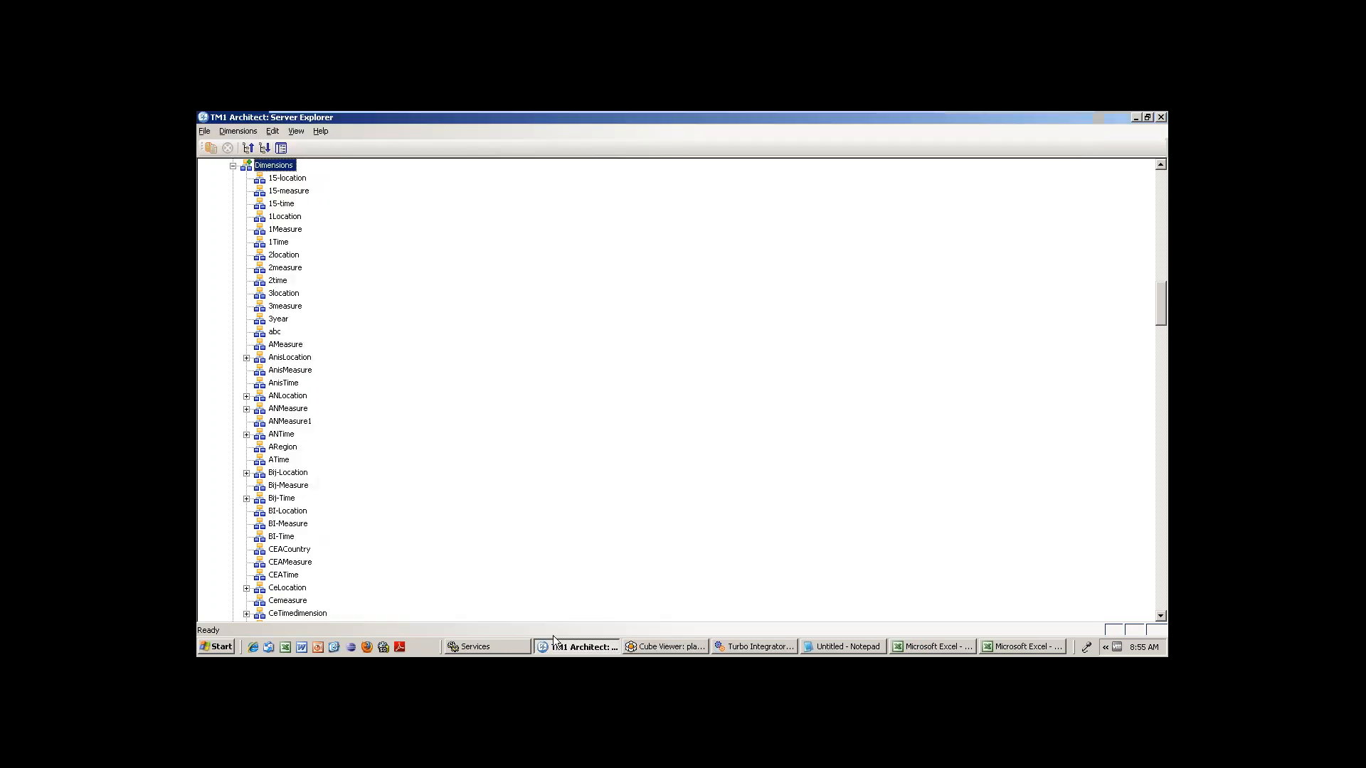
click(231, 165)
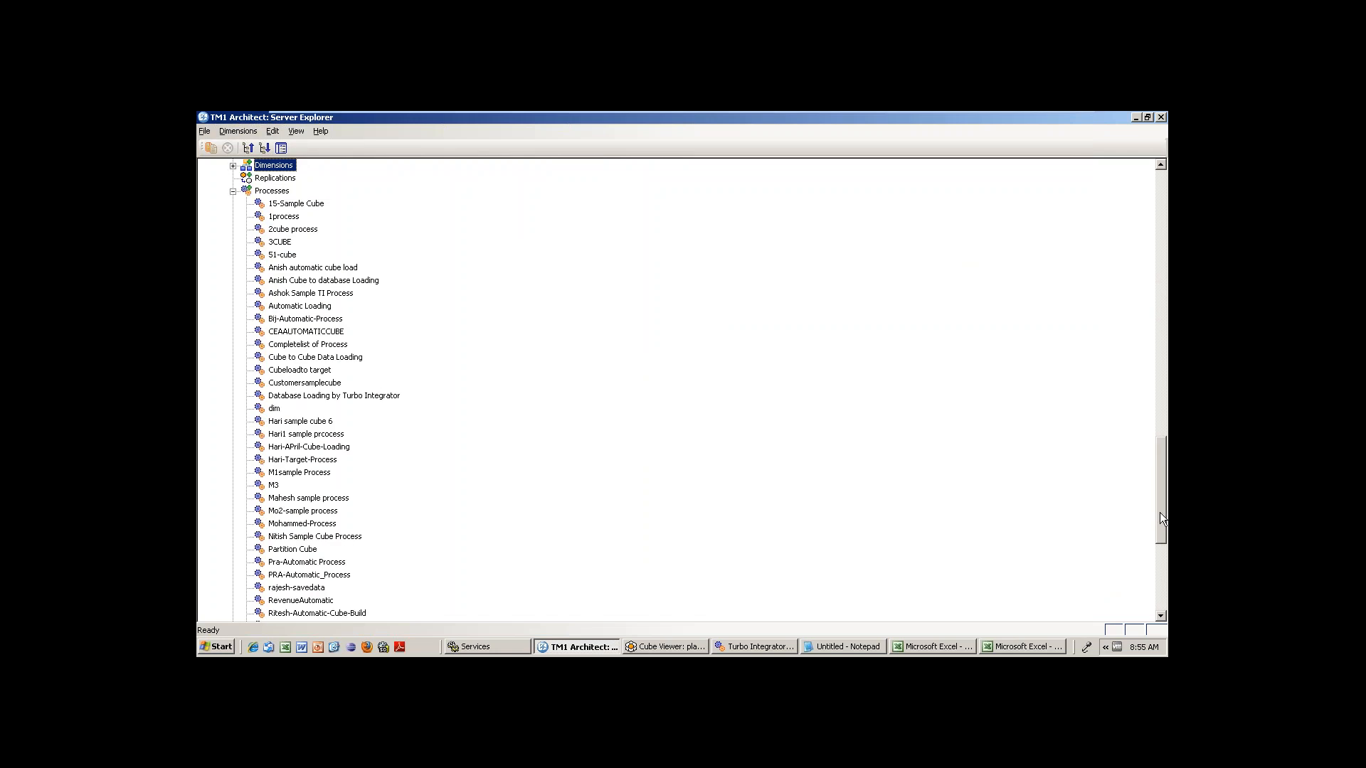
drag(1160, 512, 1159, 246)
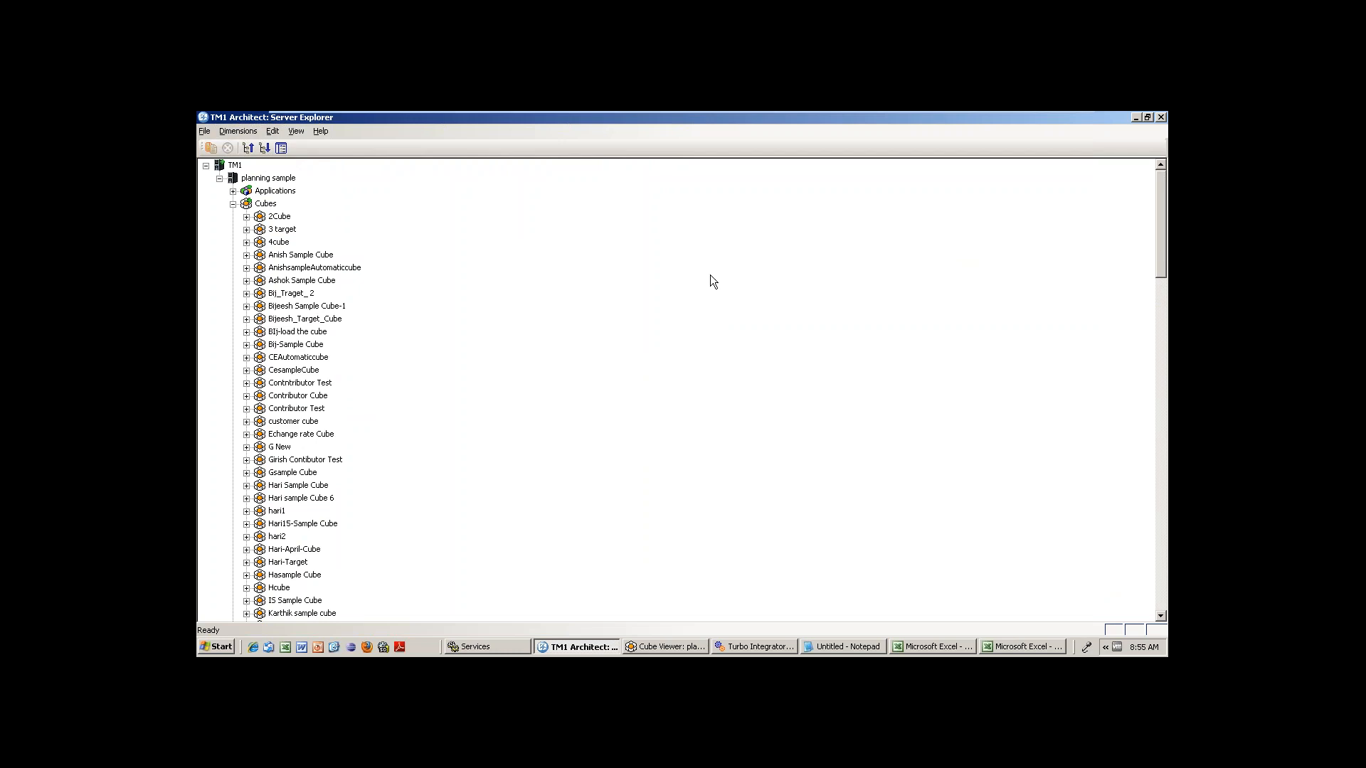
mouse_move(1163, 226)
mouse_down()
mouse_move(1166, 267)
mouse_move(1165, 204)
mouse_up()
Expand customer cube to confirm its four dimensions, then return to the process
double_click(306, 434)
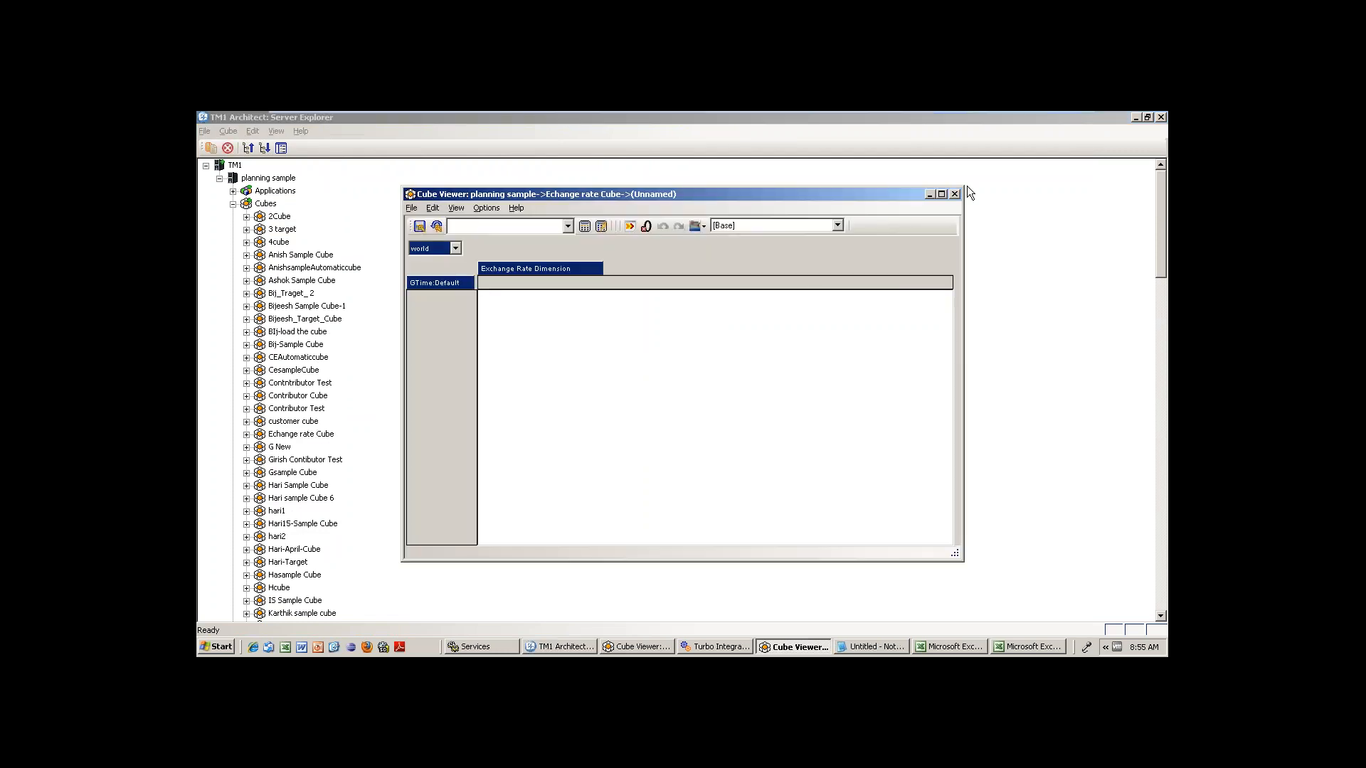
click(955, 195)
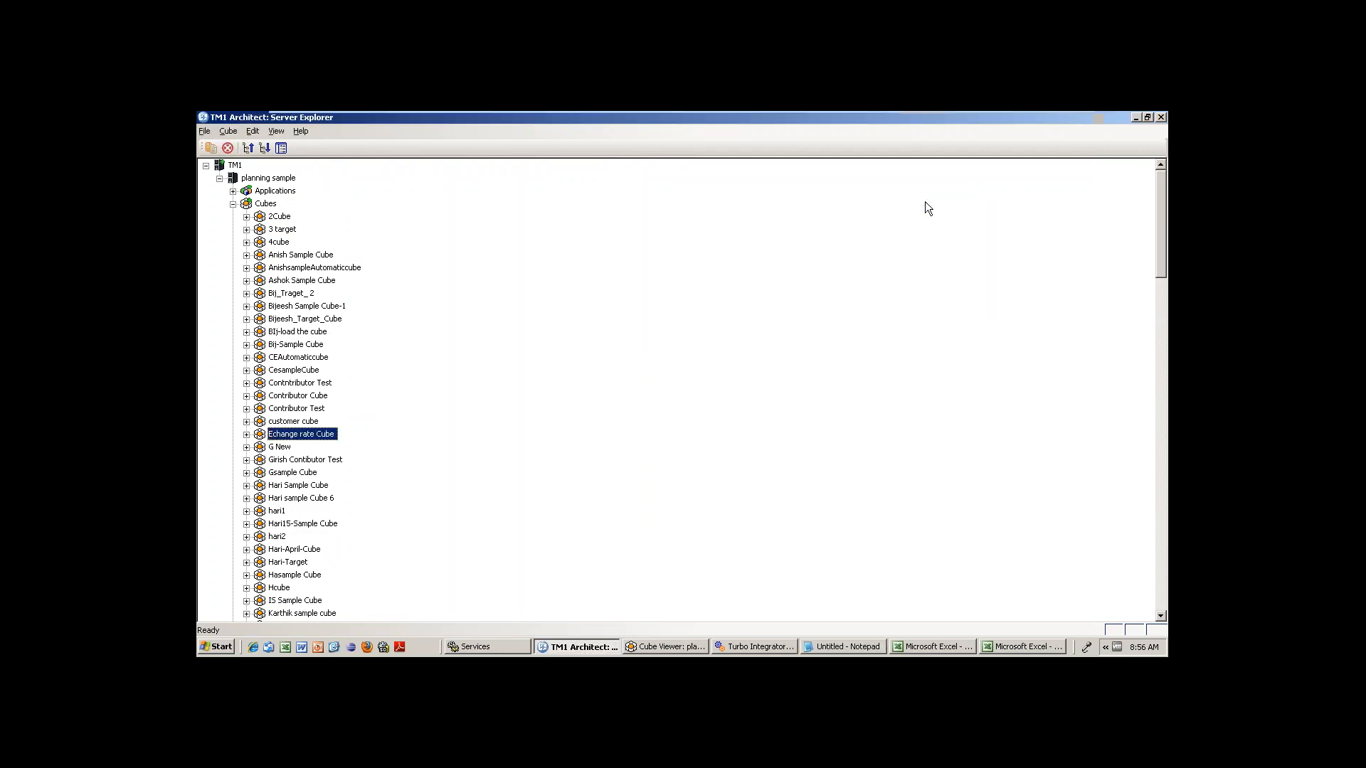
double_click(299, 423)
click(685, 406)
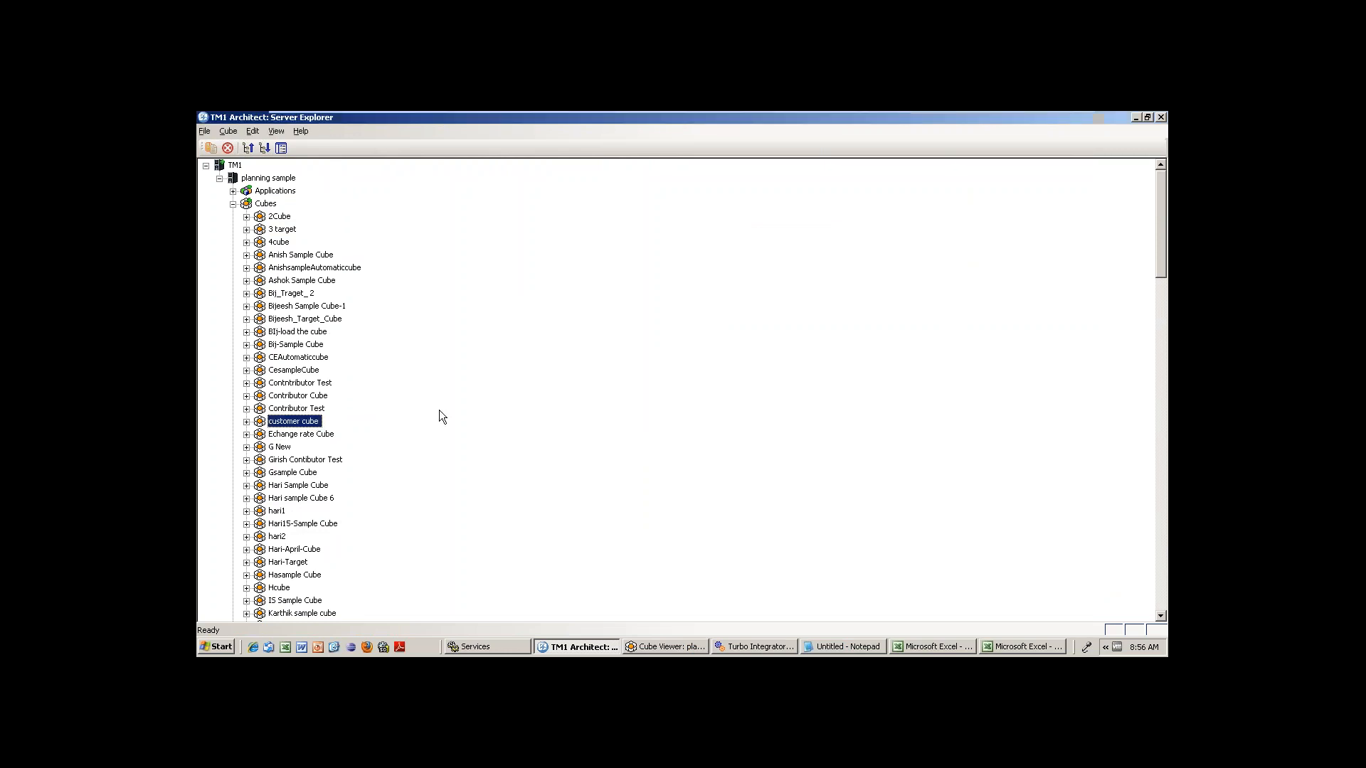
click(247, 422)
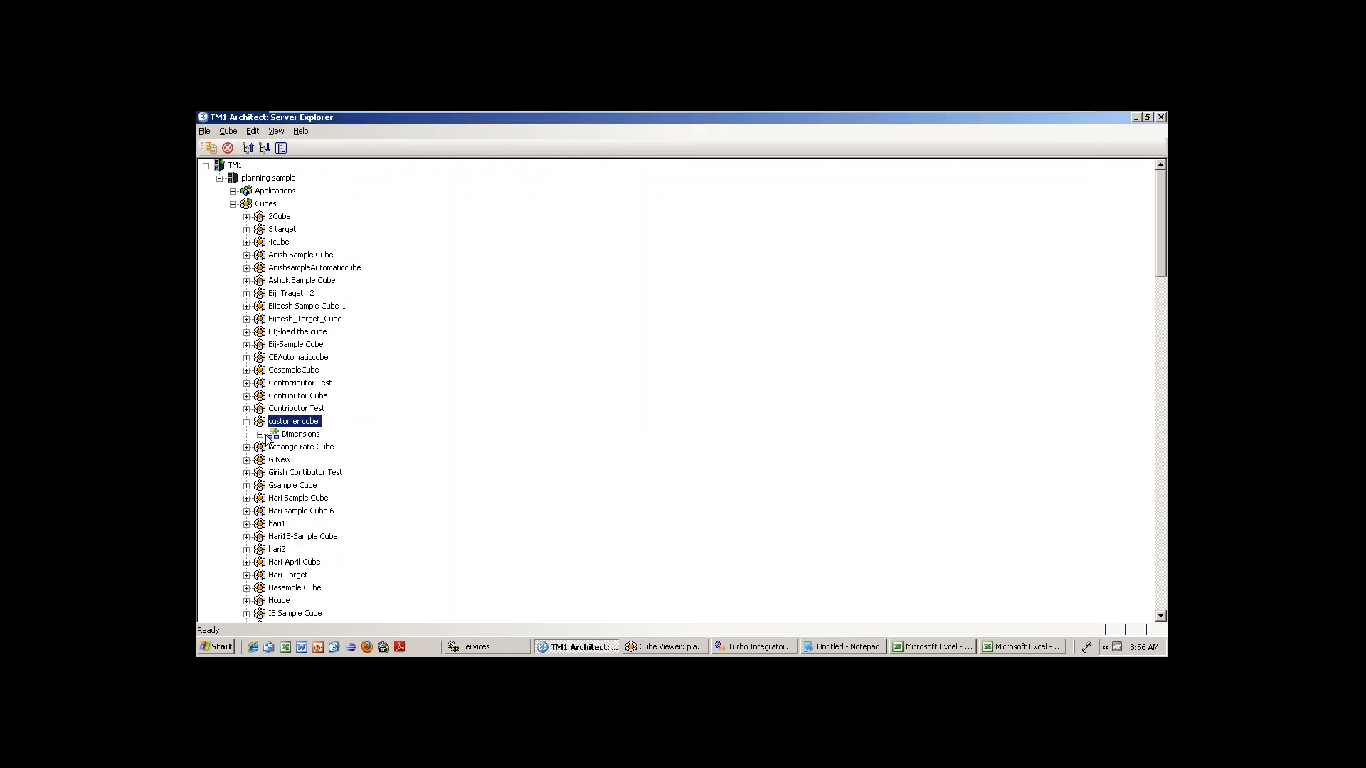
click(260, 435)
double_click(308, 423)
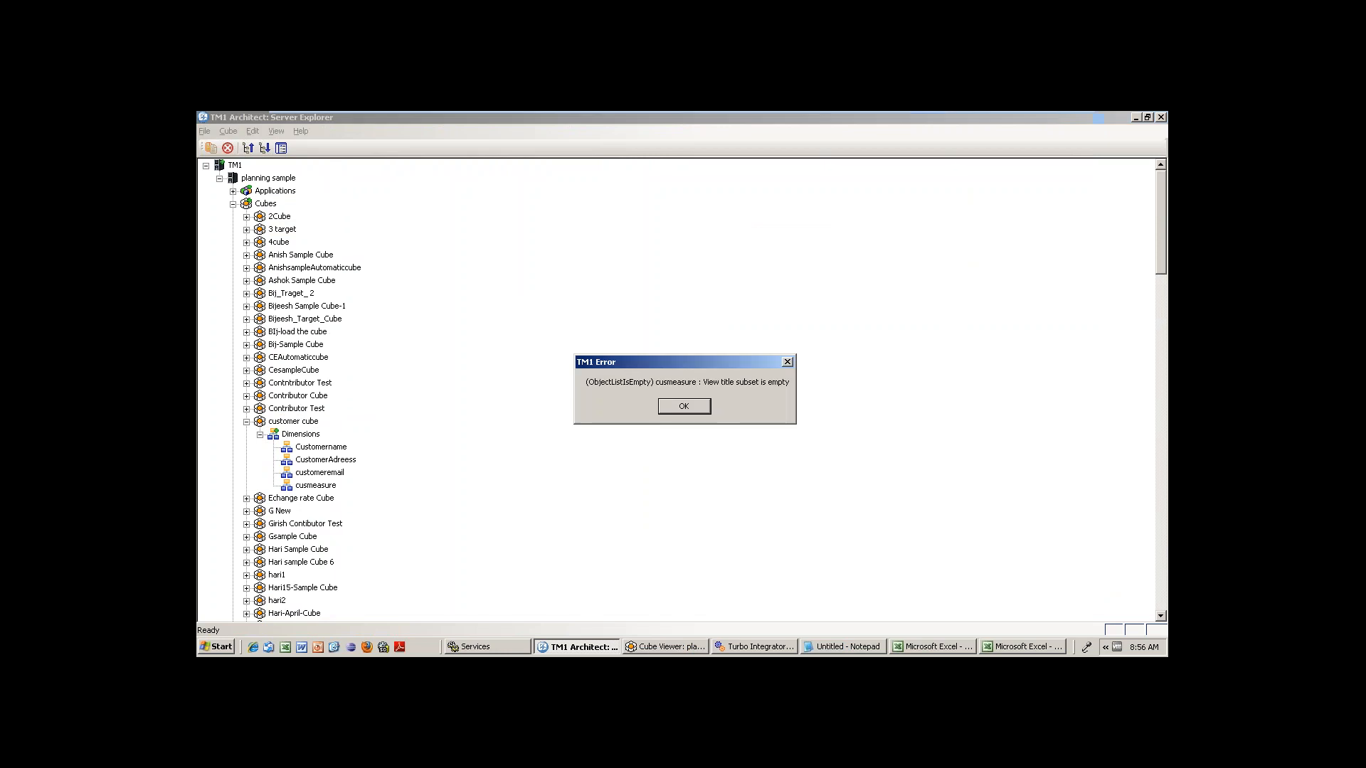
click(685, 407)
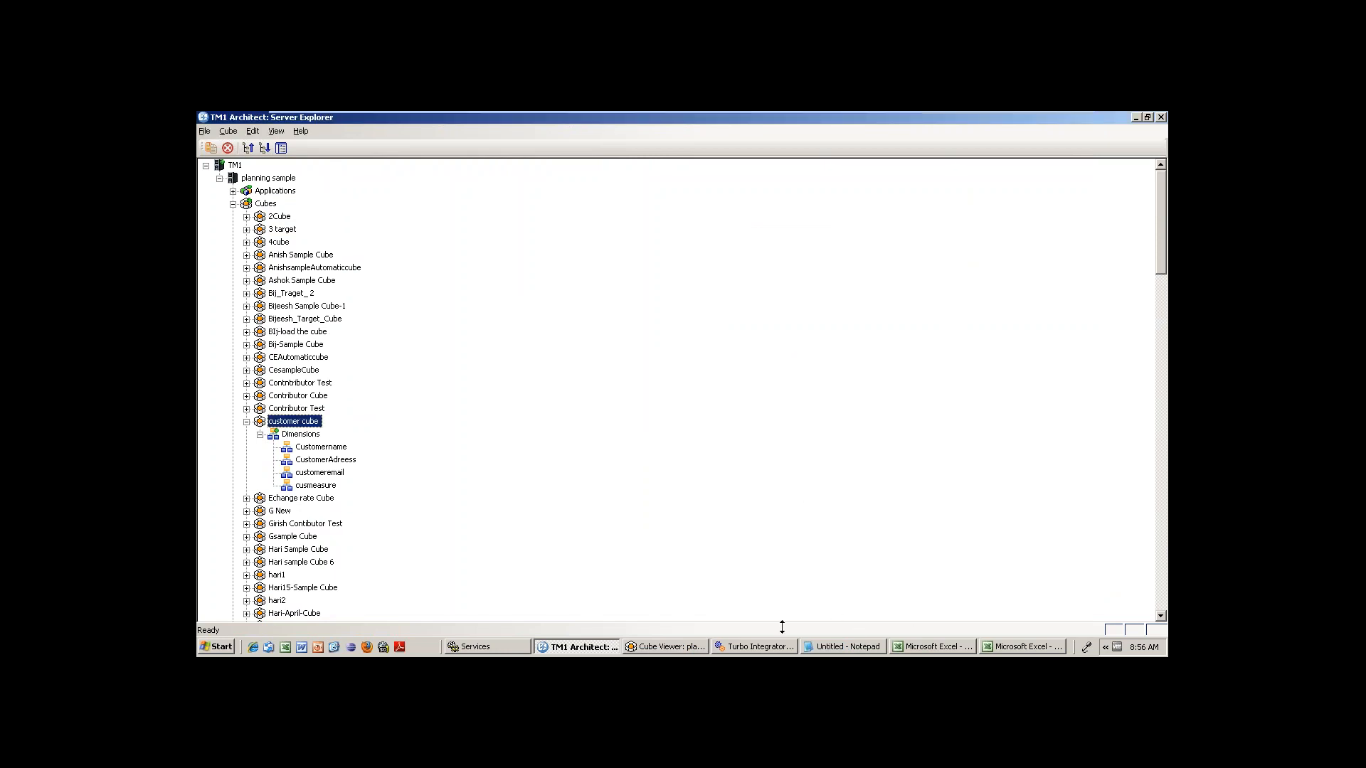
click(754, 647)
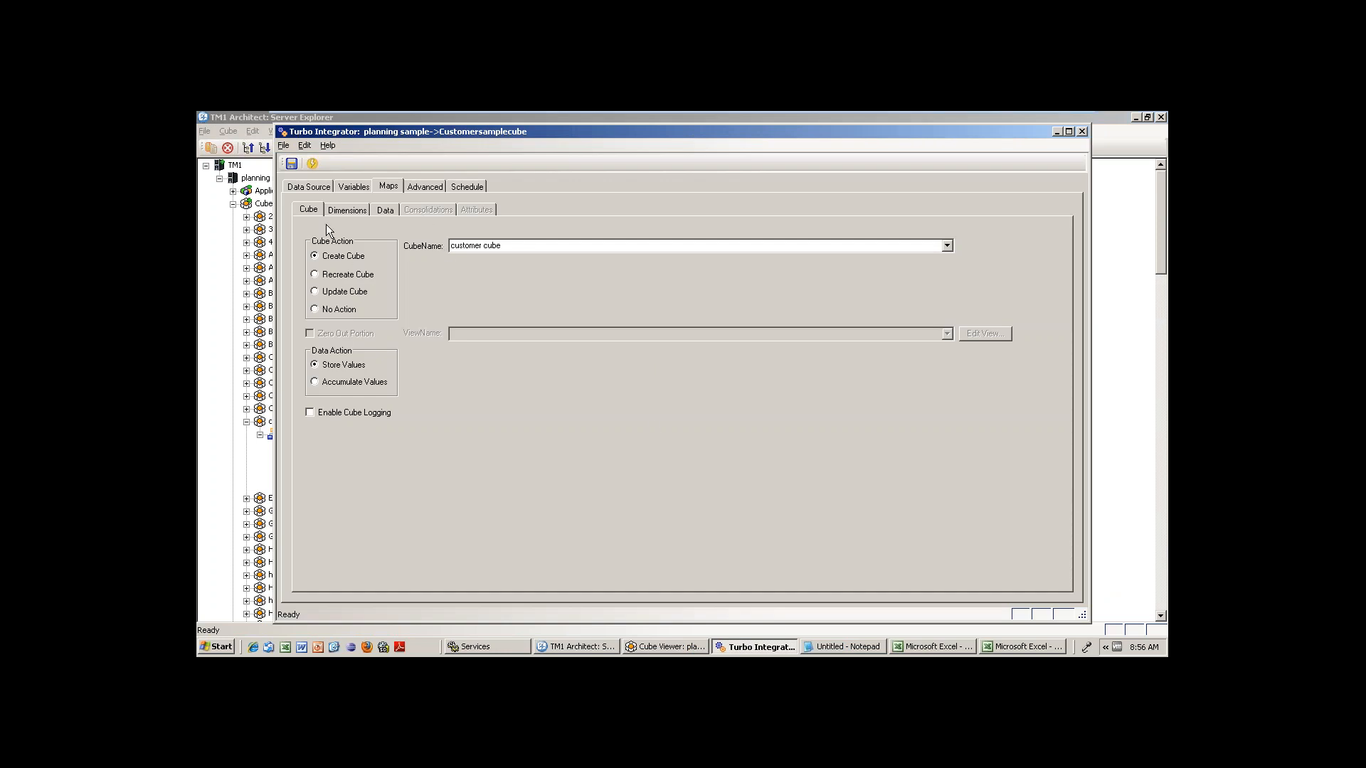
Switch the cube action to Update Cube after dismissing the cube name error
click(363, 186)
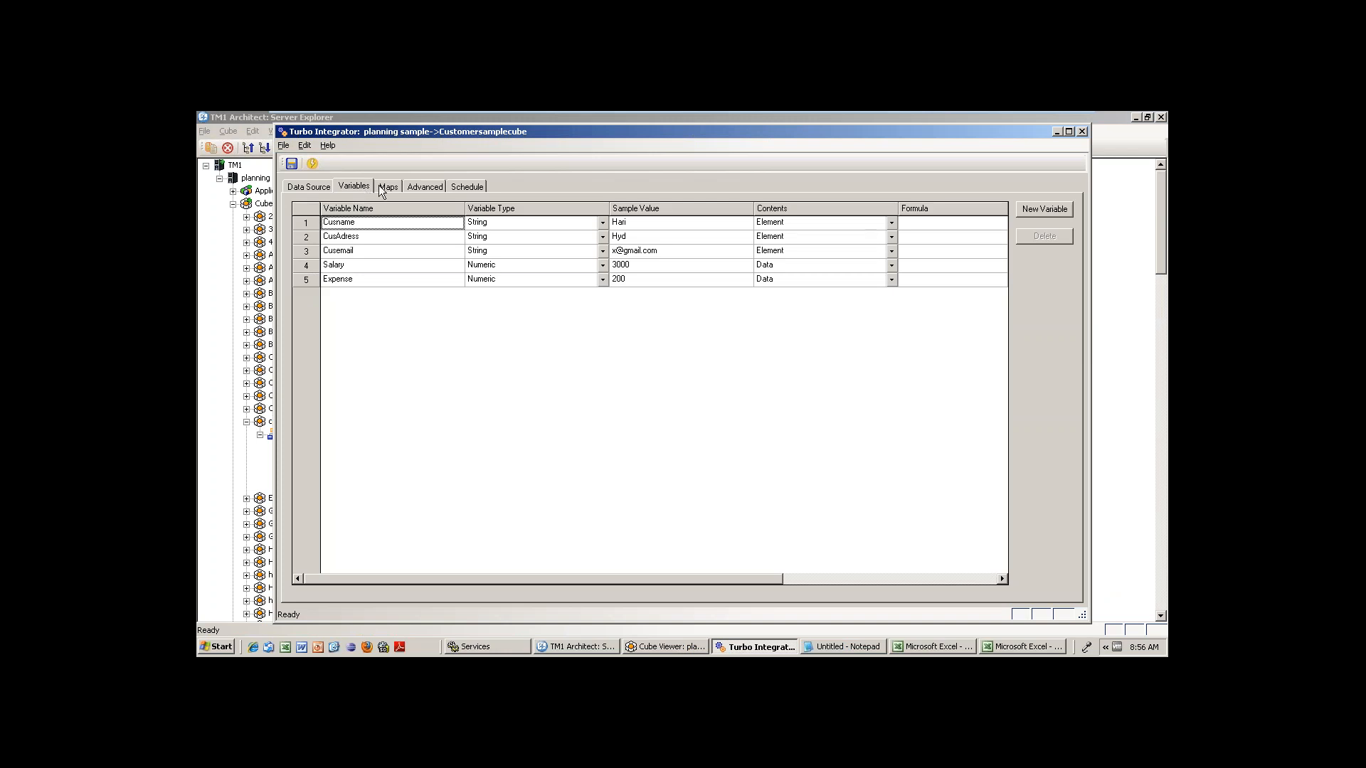
click(387, 185)
click(425, 186)
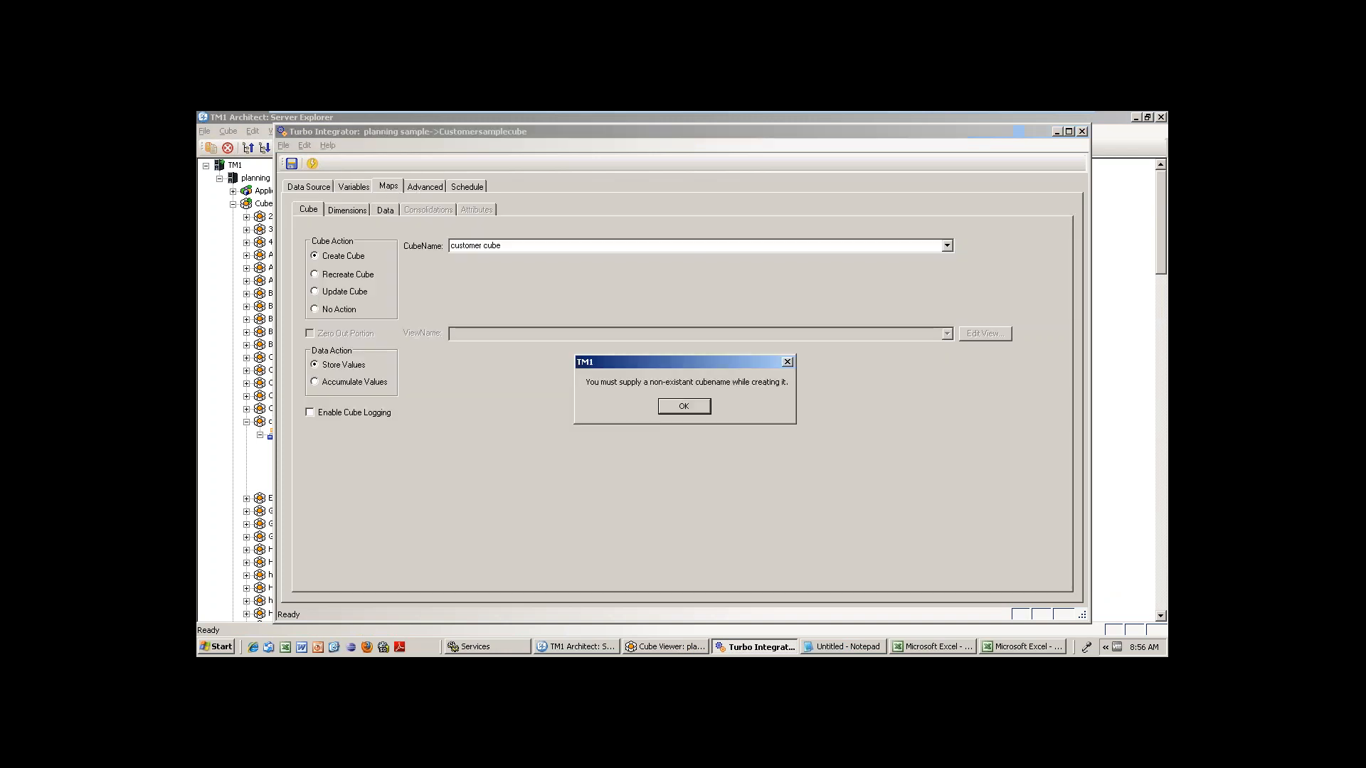
click(677, 411)
click(341, 292)
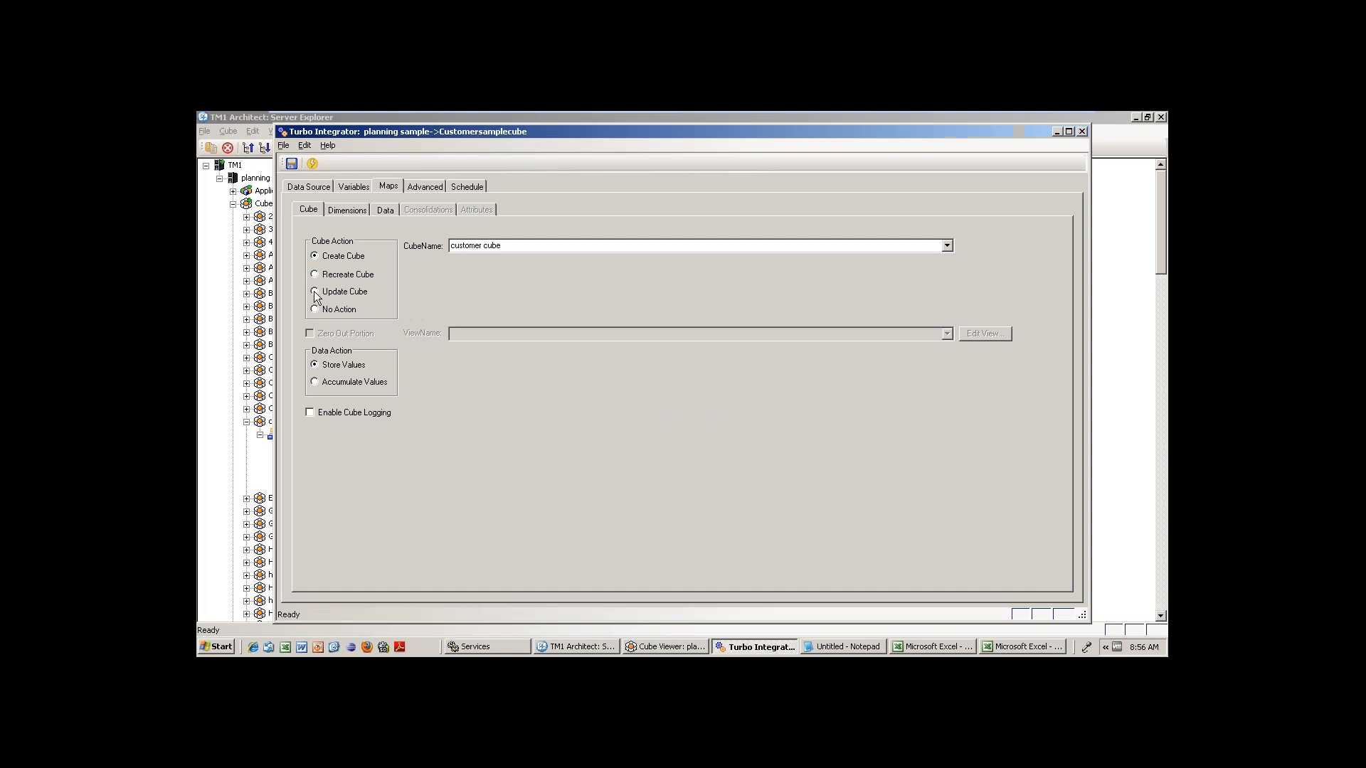
Set the Cusname, CusAdress, Cusemail and data variable dimension actions to Update
click(345, 209)
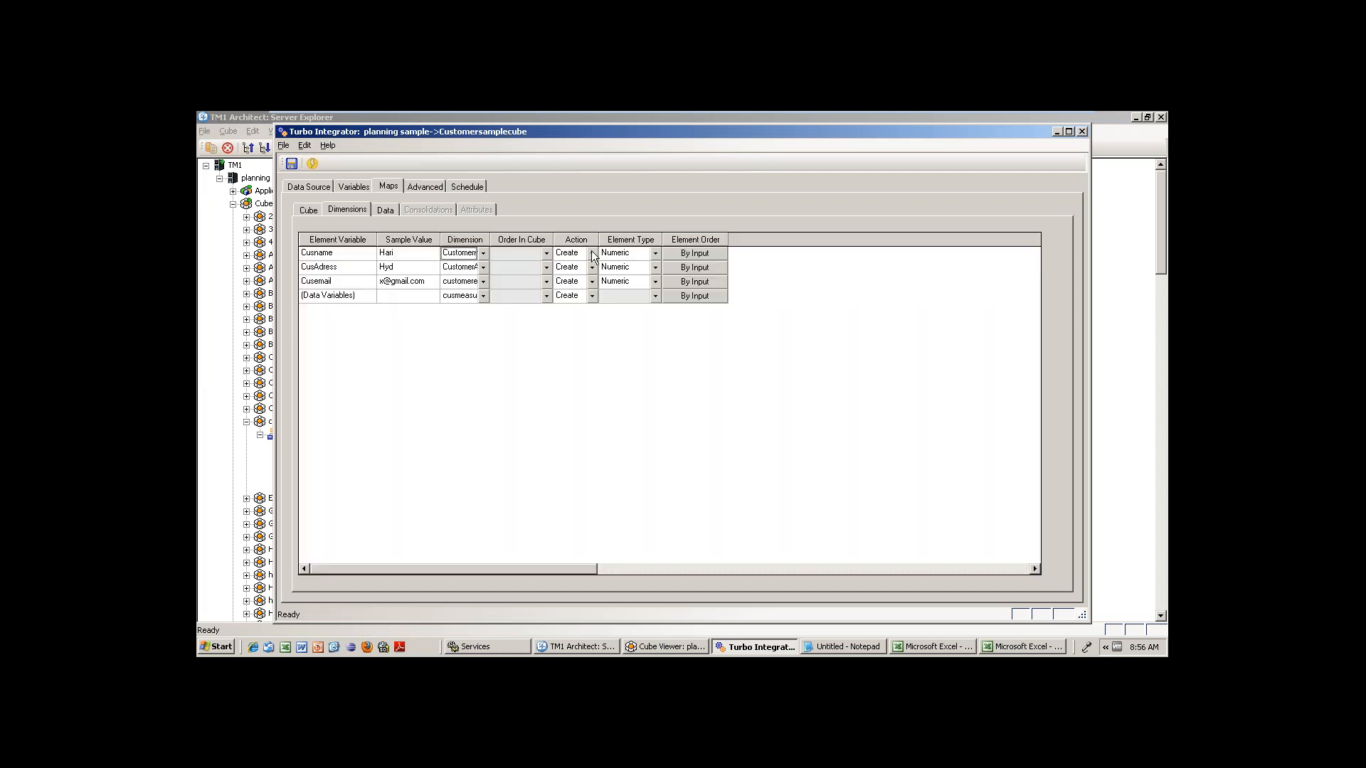
click(592, 253)
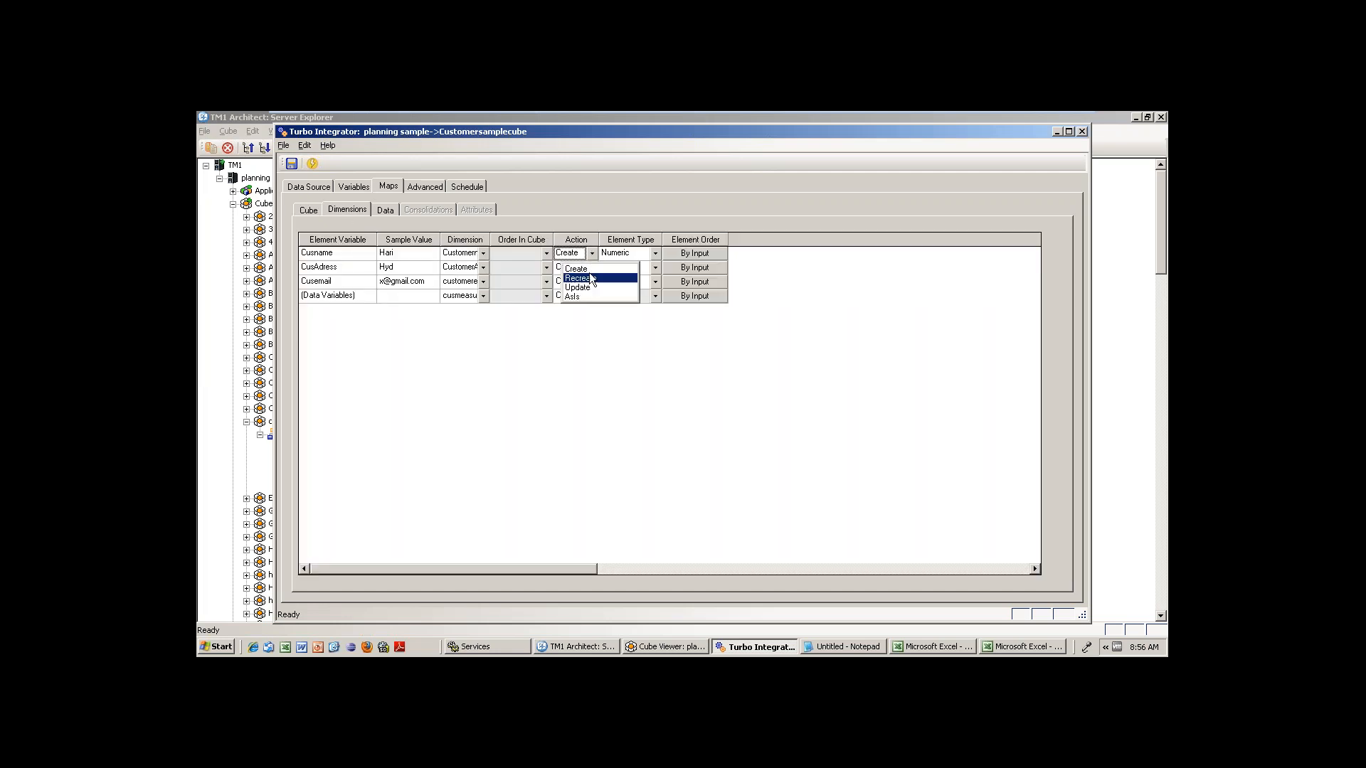
click(587, 288)
click(592, 267)
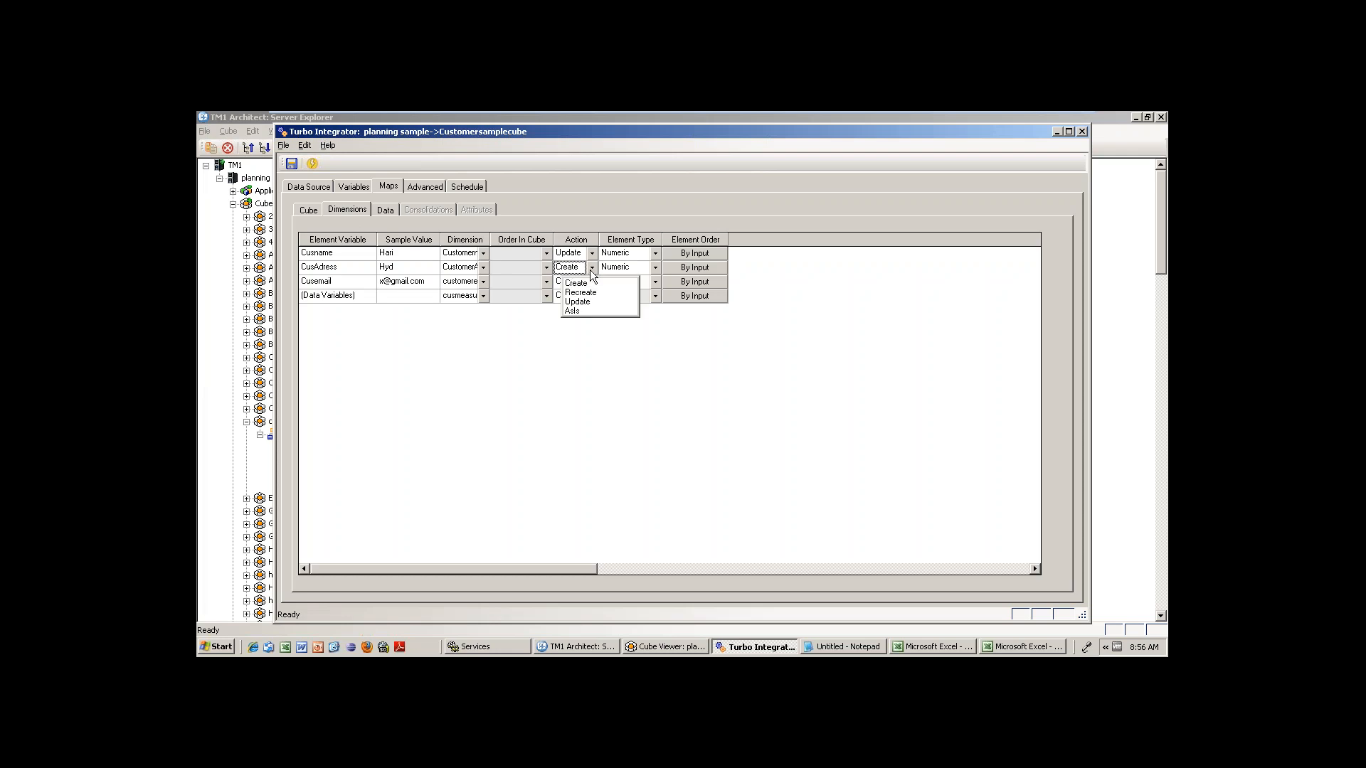
click(586, 302)
click(592, 282)
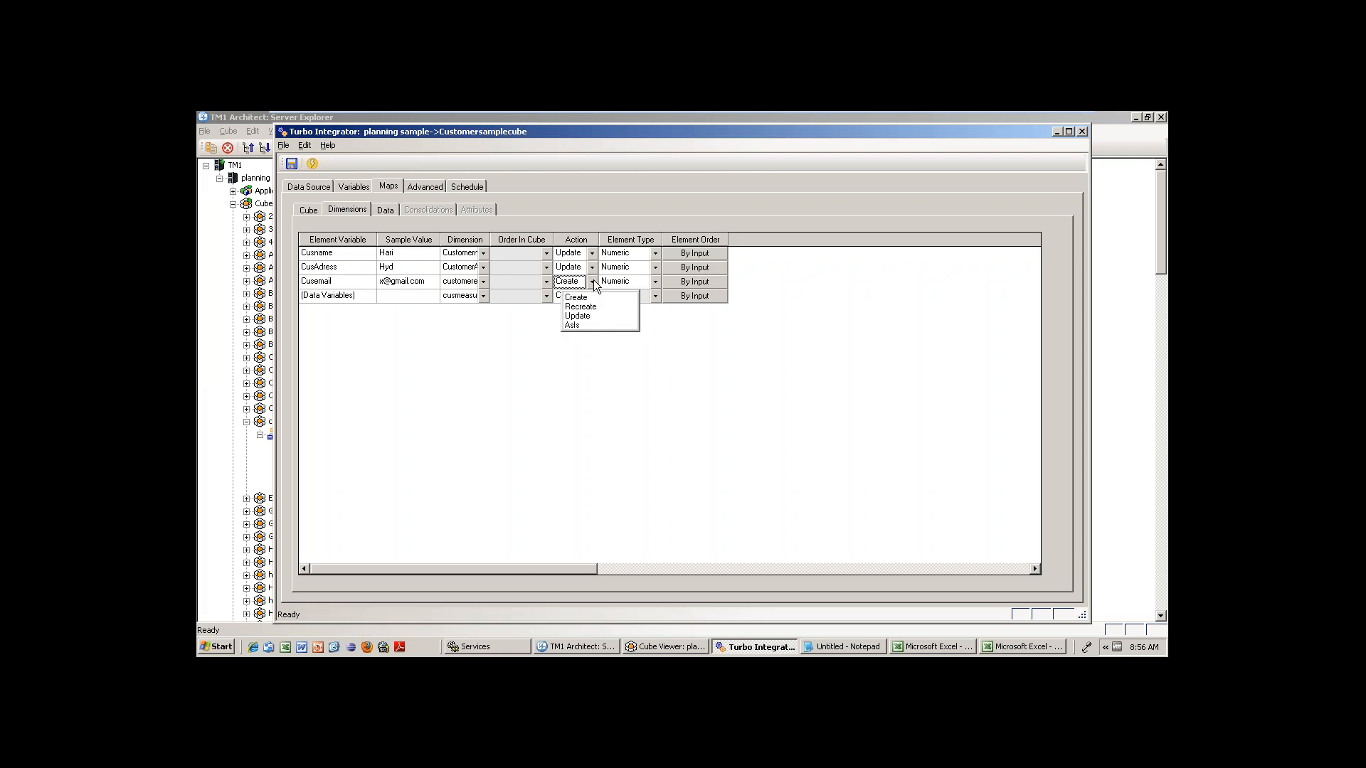
click(583, 315)
click(592, 296)
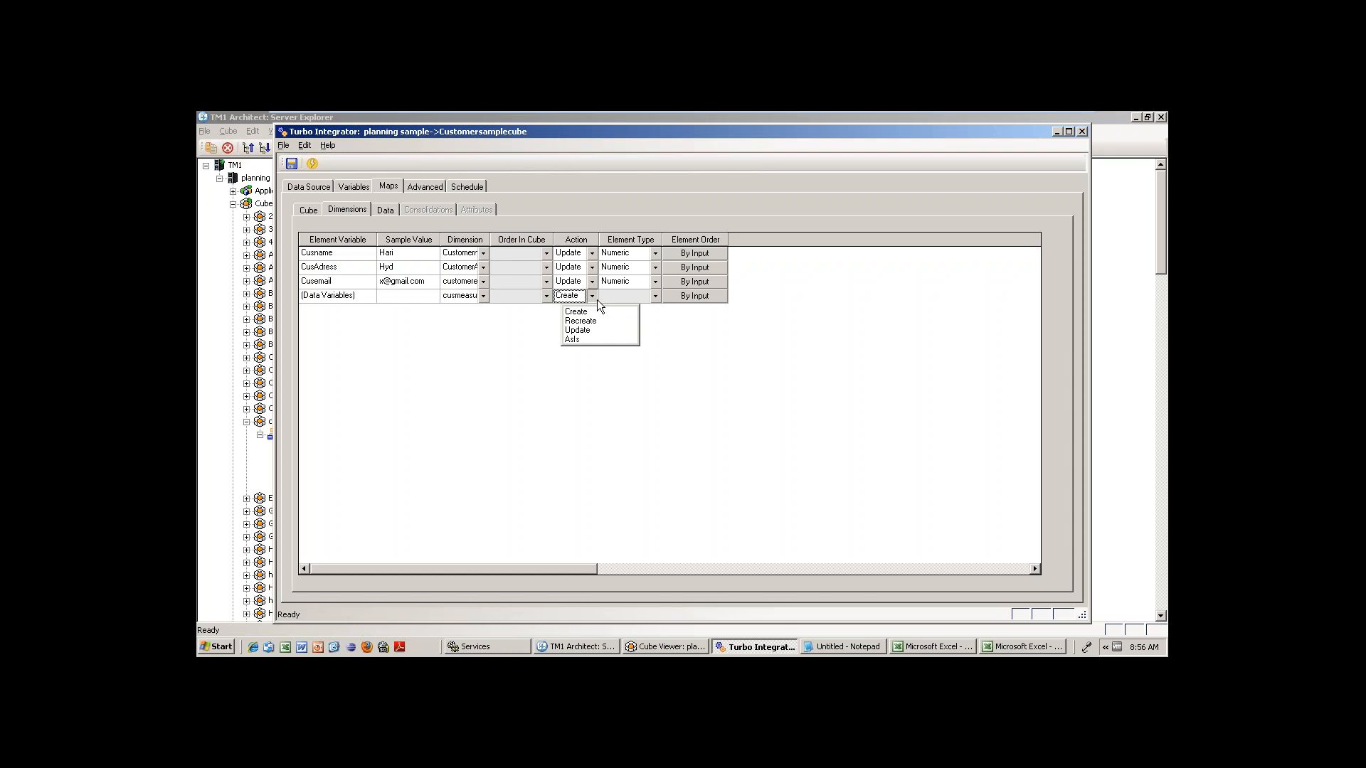
click(578, 330)
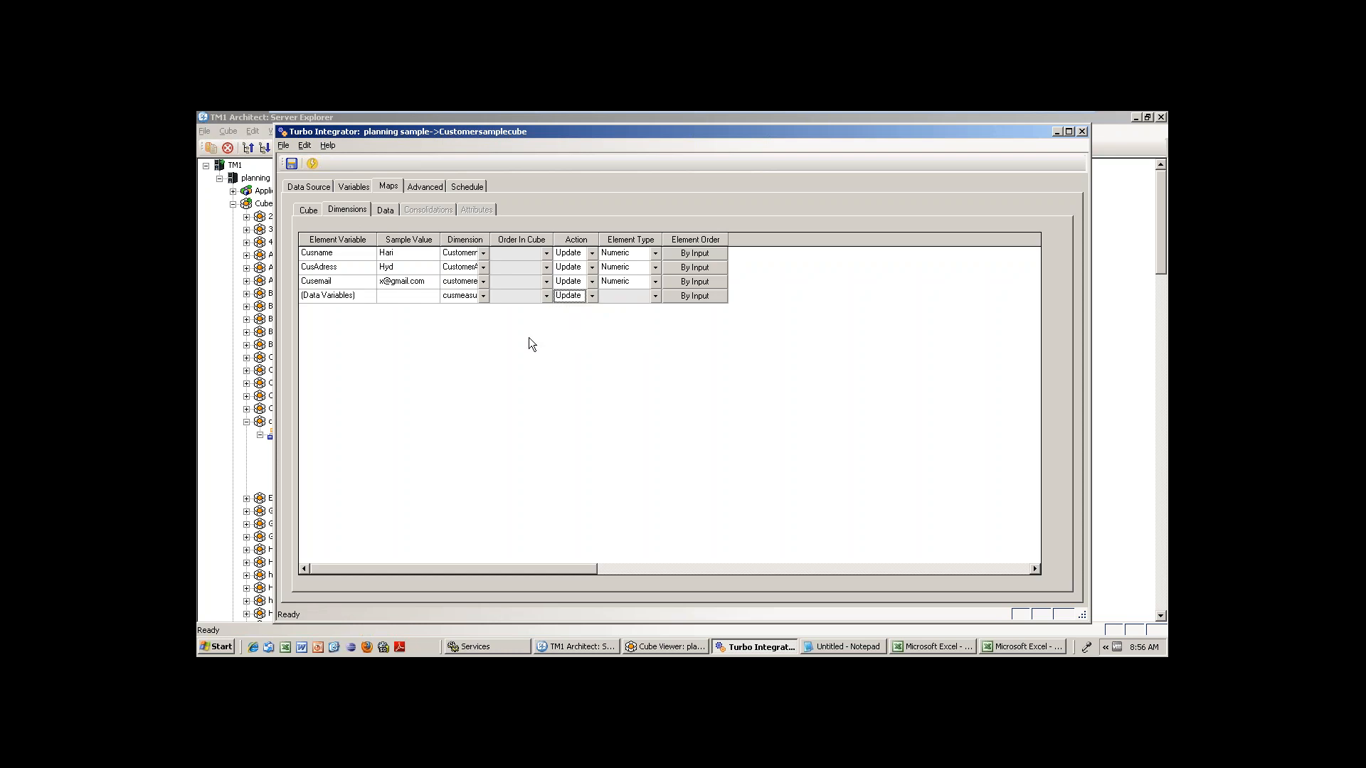
click(385, 210)
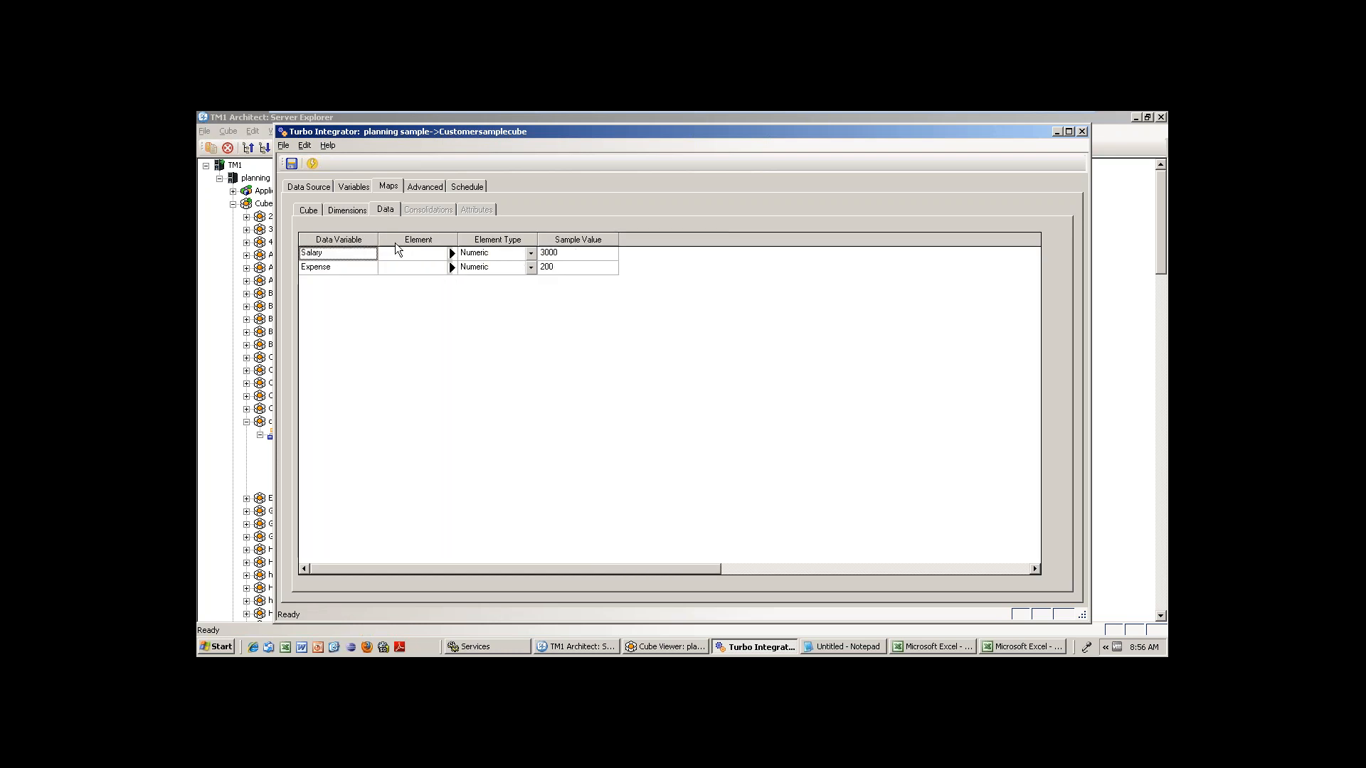
Map the data variables to the elements Salary and Expense
click(404, 254)
text(Sa)
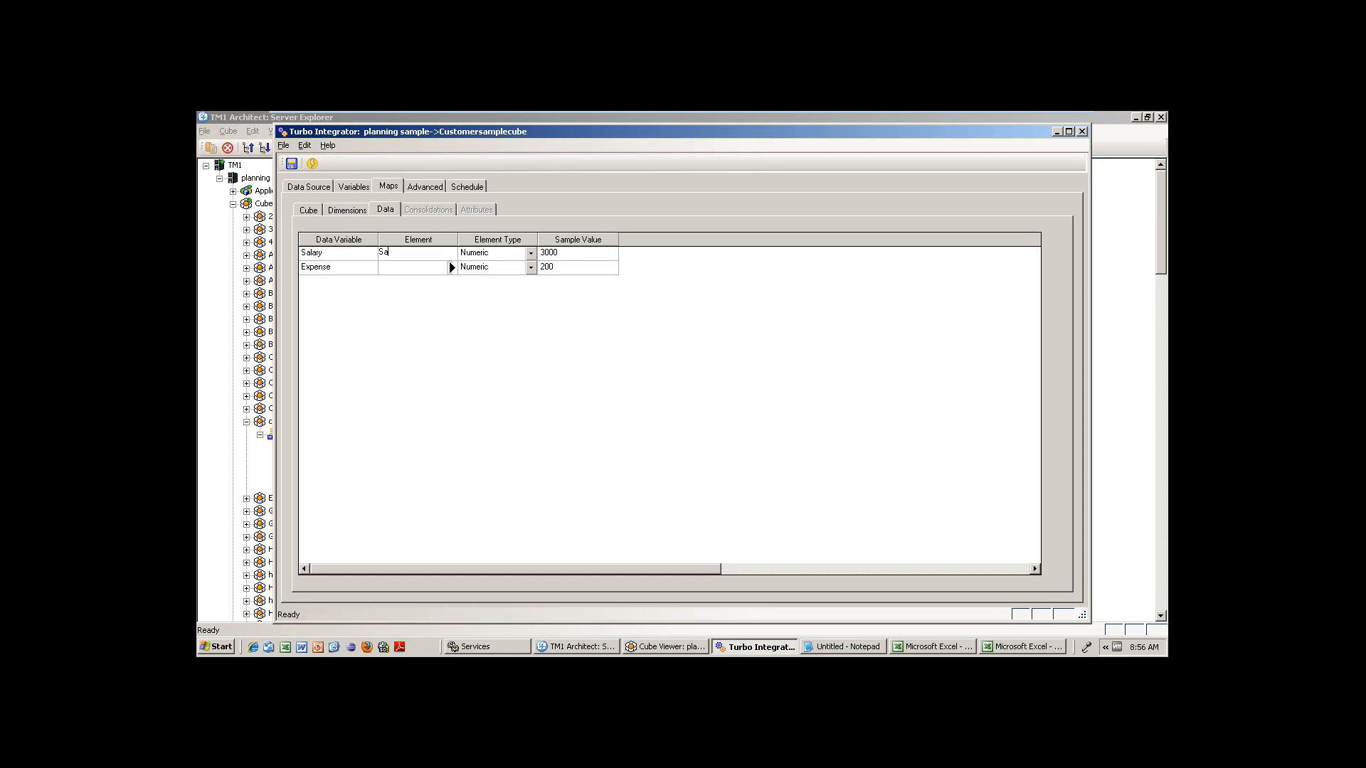
text(lary)
click(386, 270)
text(Expense)
key(Return)
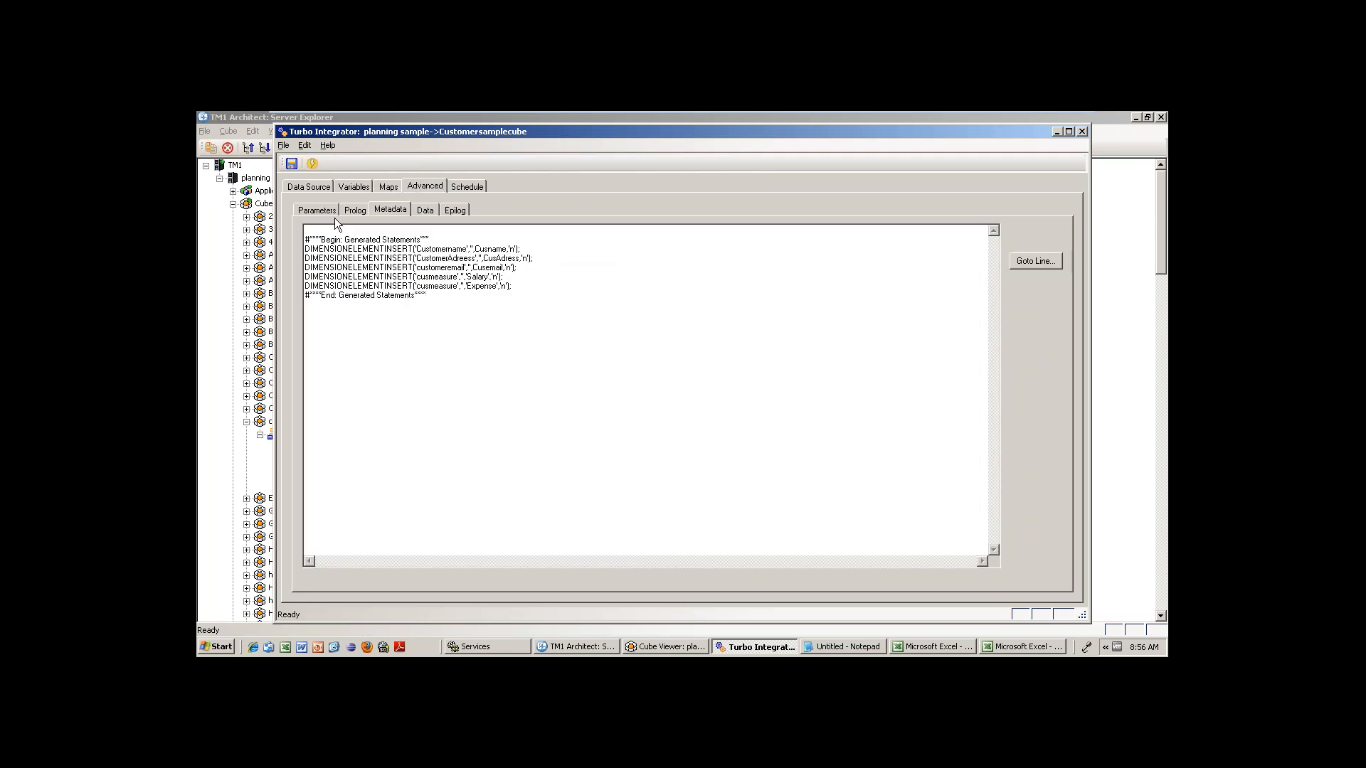
Save and run the updated process, acknowledge its success, and return to Server Explorer
click(360, 211)
click(412, 211)
click(392, 211)
click(425, 211)
click(456, 211)
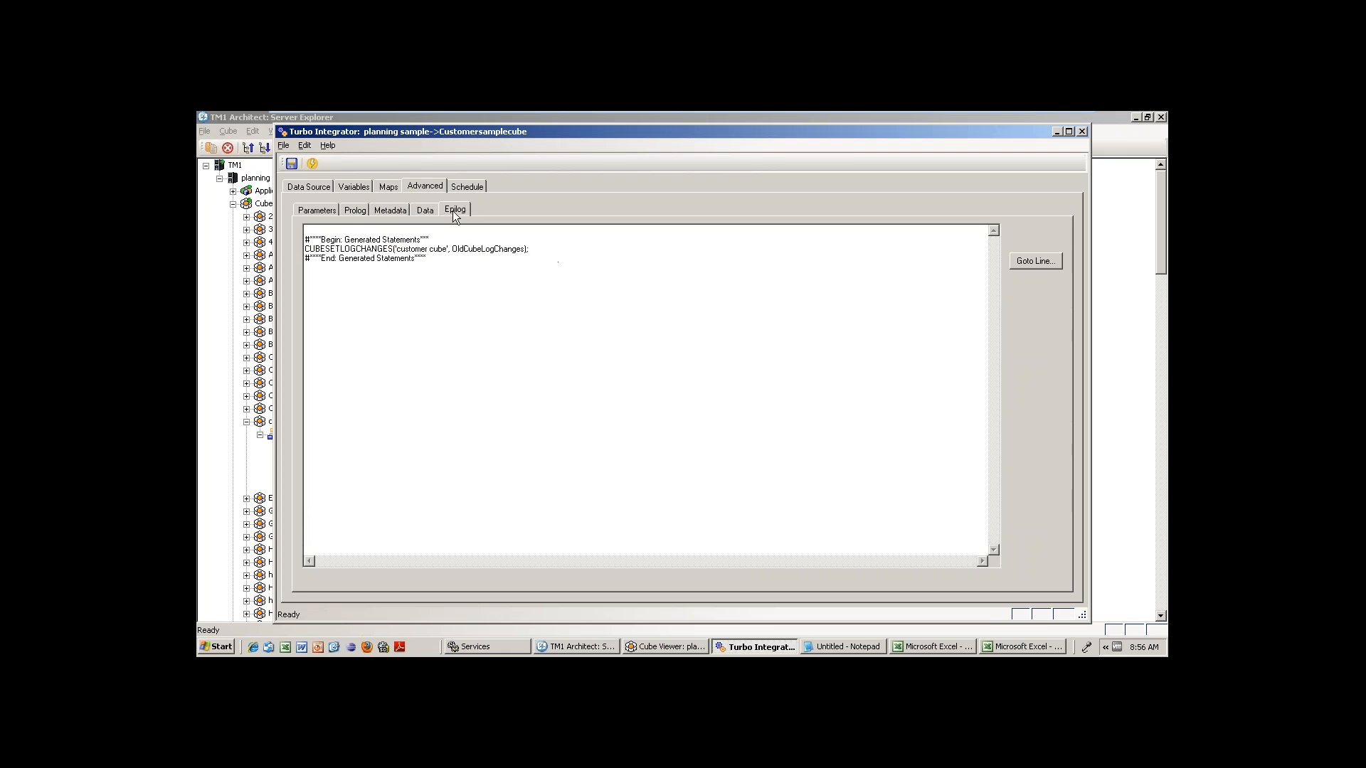
click(299, 166)
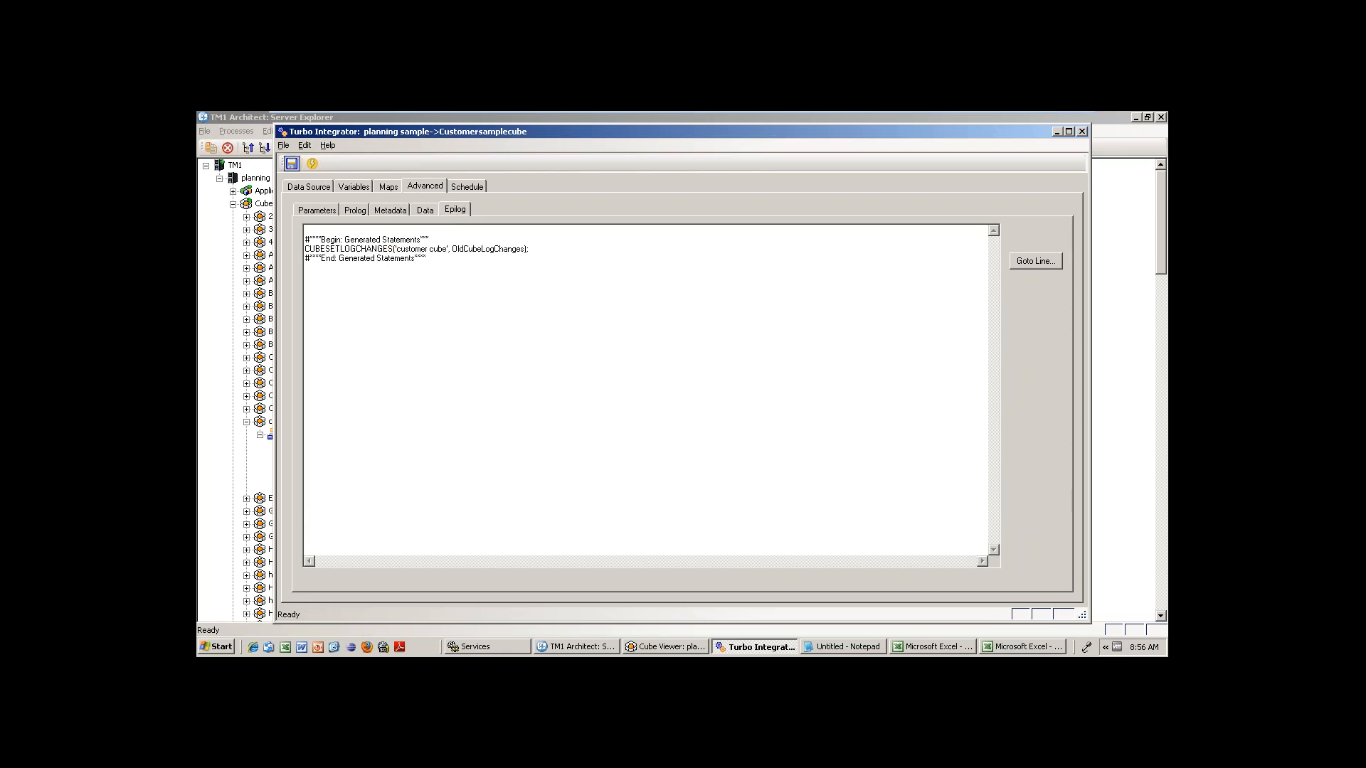
click(312, 164)
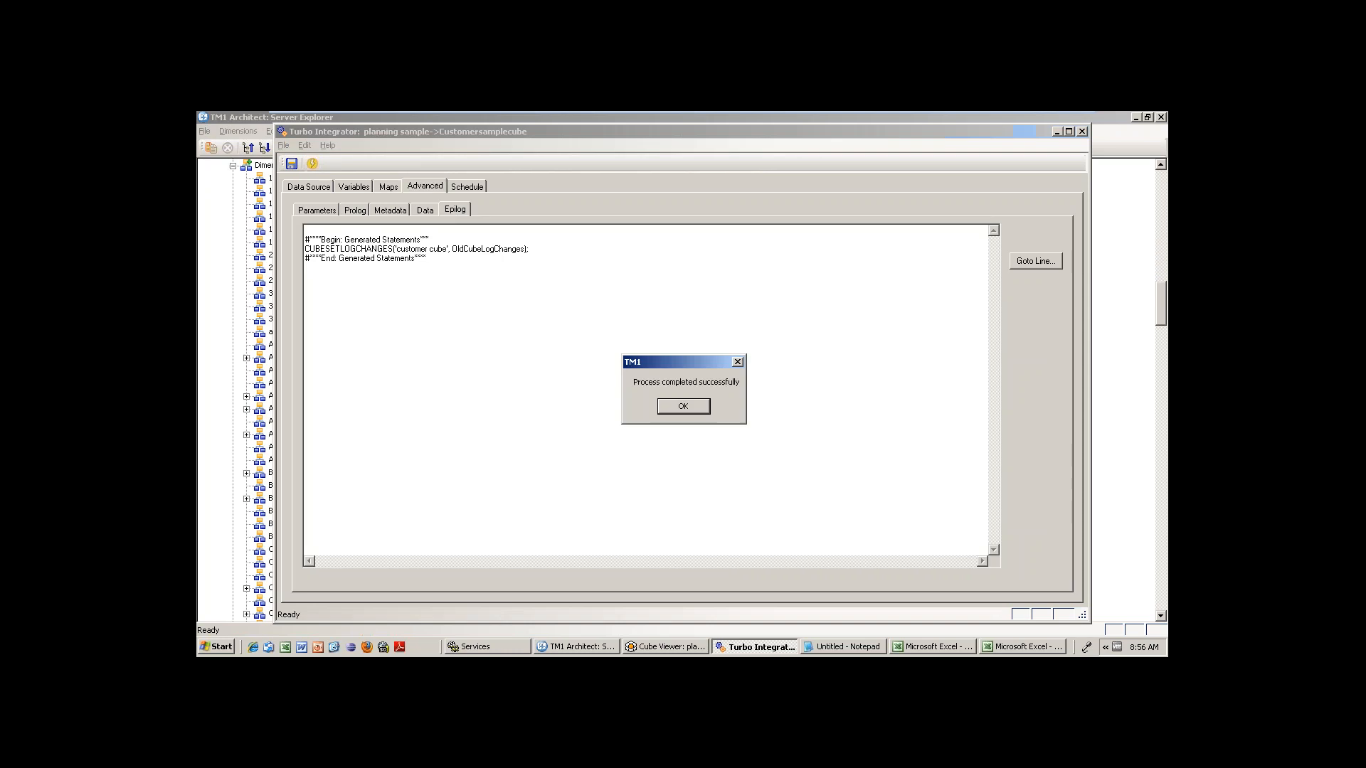
click(699, 408)
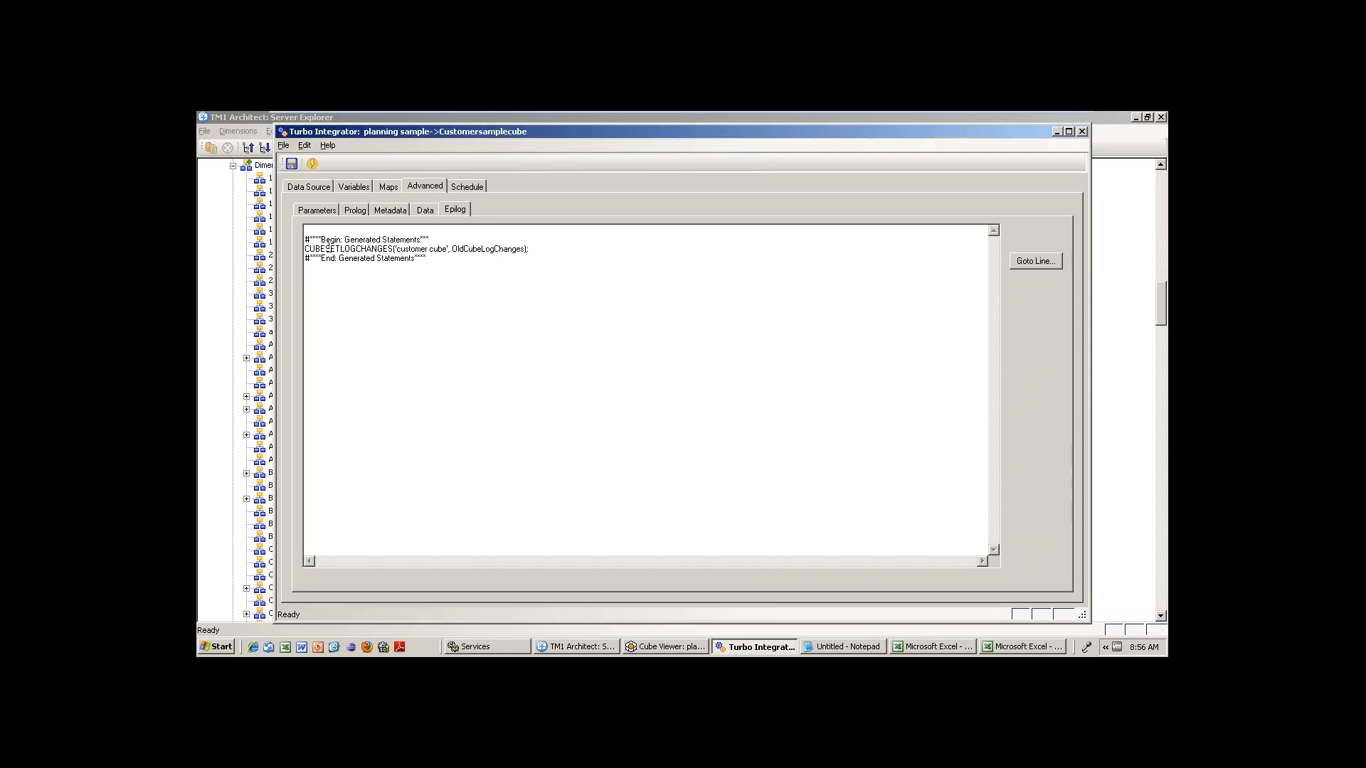
click(241, 210)
Open customer cube in Cube Viewer and recalculate, showing Salary 3000 and Expense 200 for the first customer
click(233, 167)
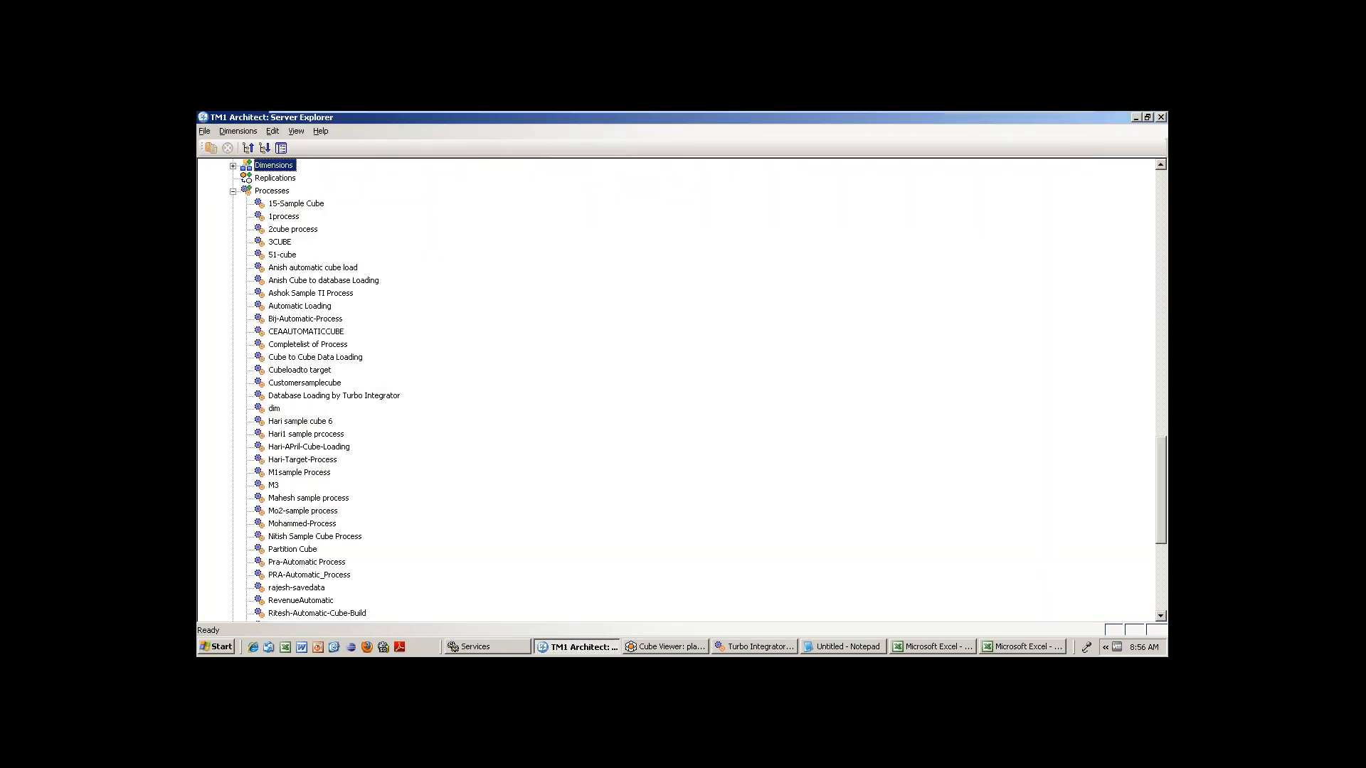
click(233, 191)
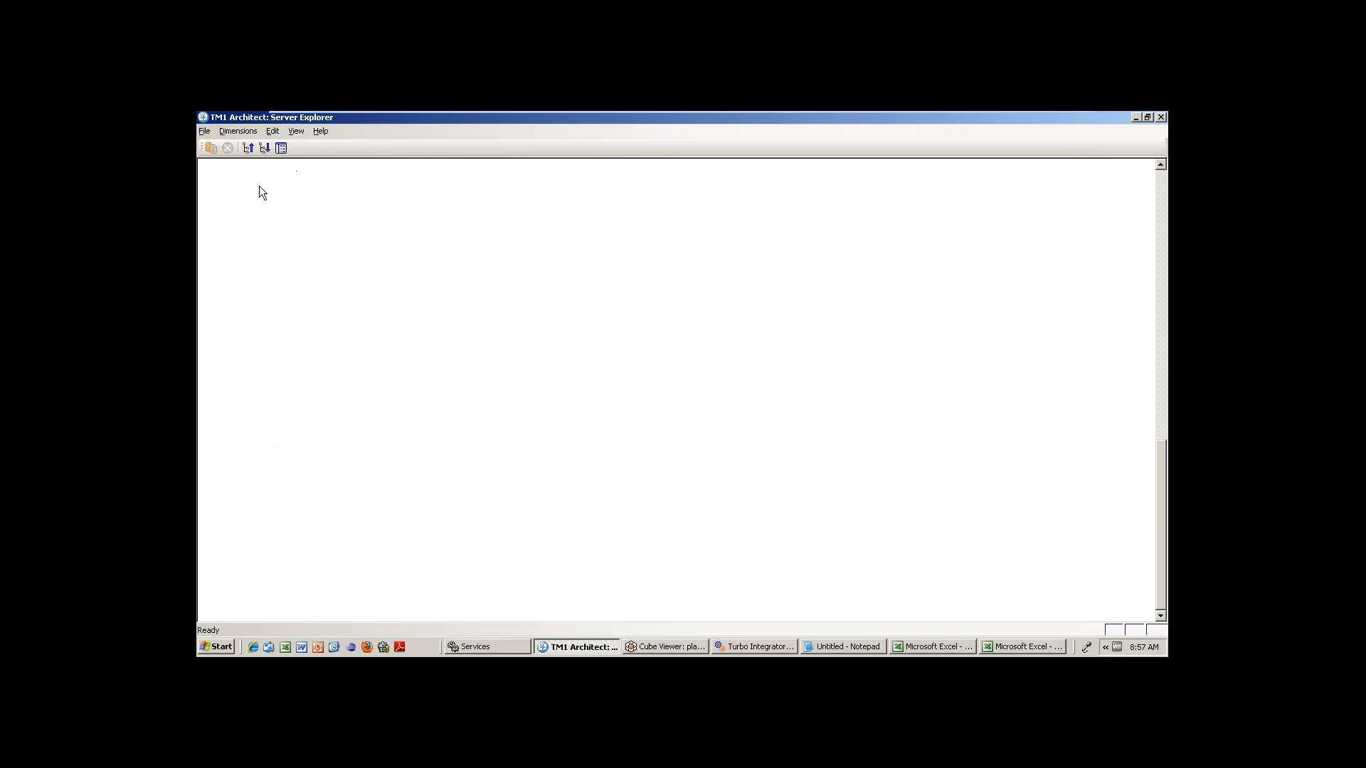
drag(1167, 470, 1166, 217)
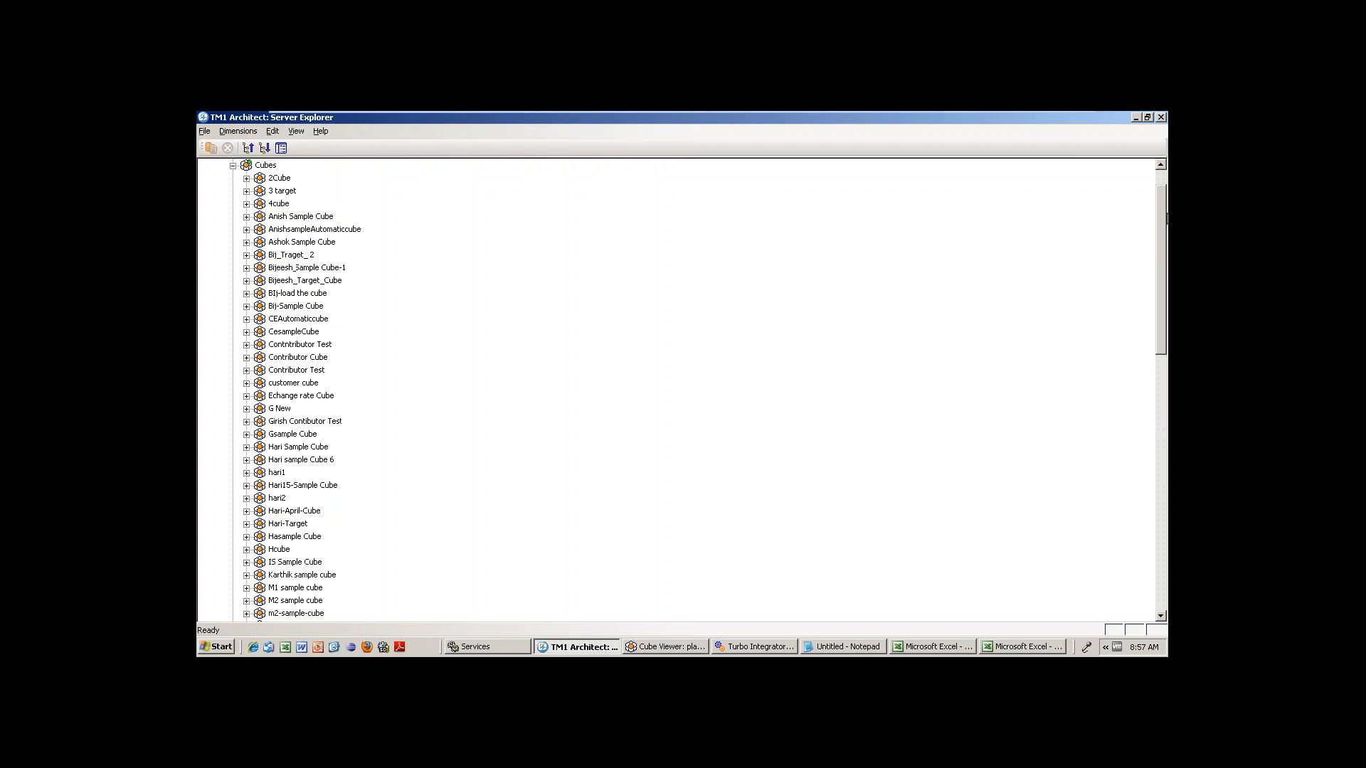
click(247, 383)
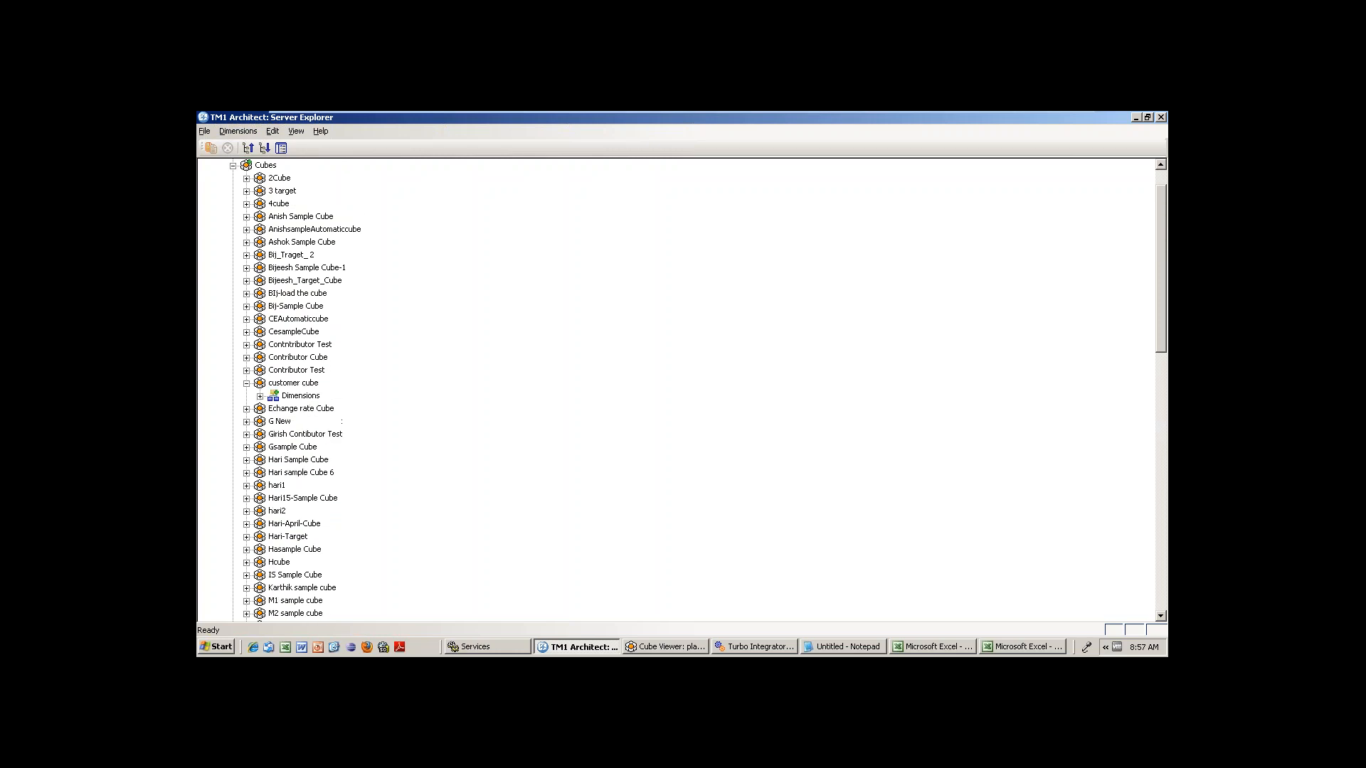
double_click(296, 385)
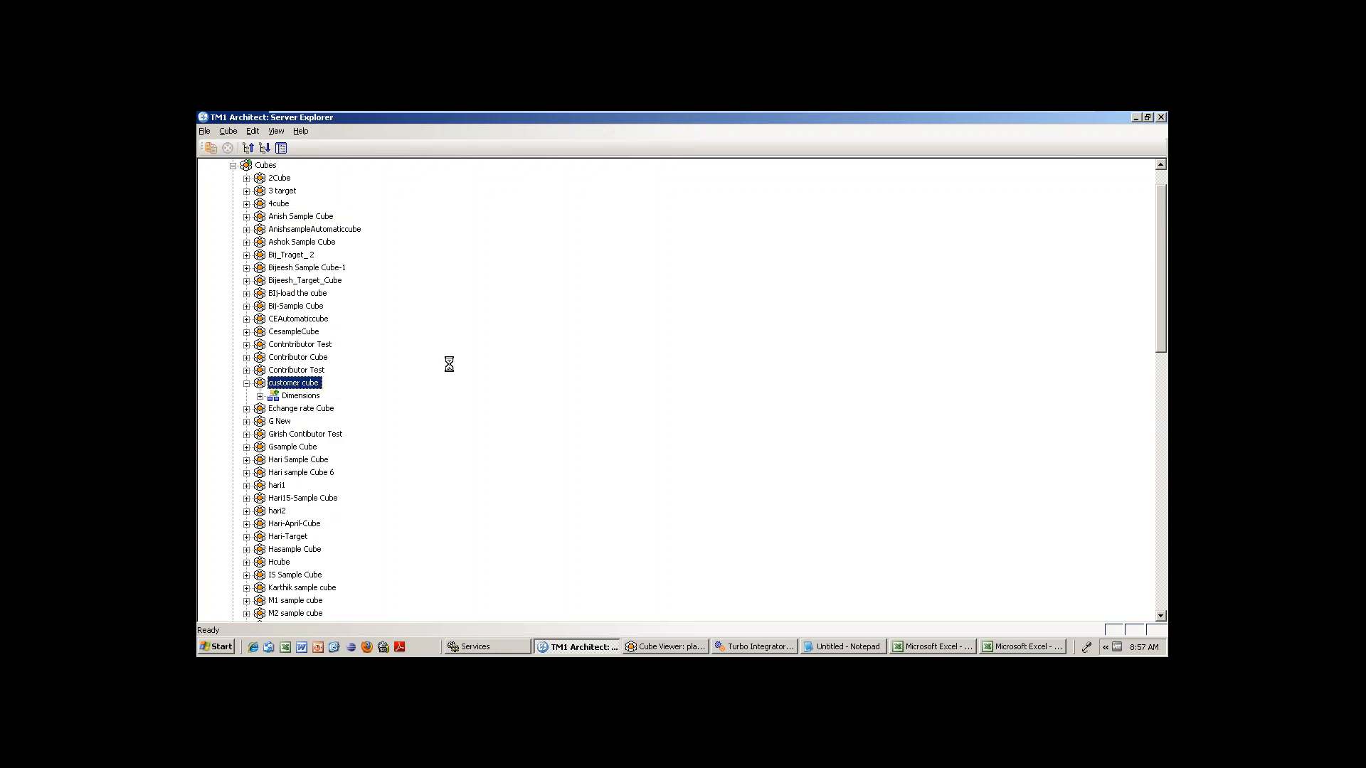
click(585, 230)
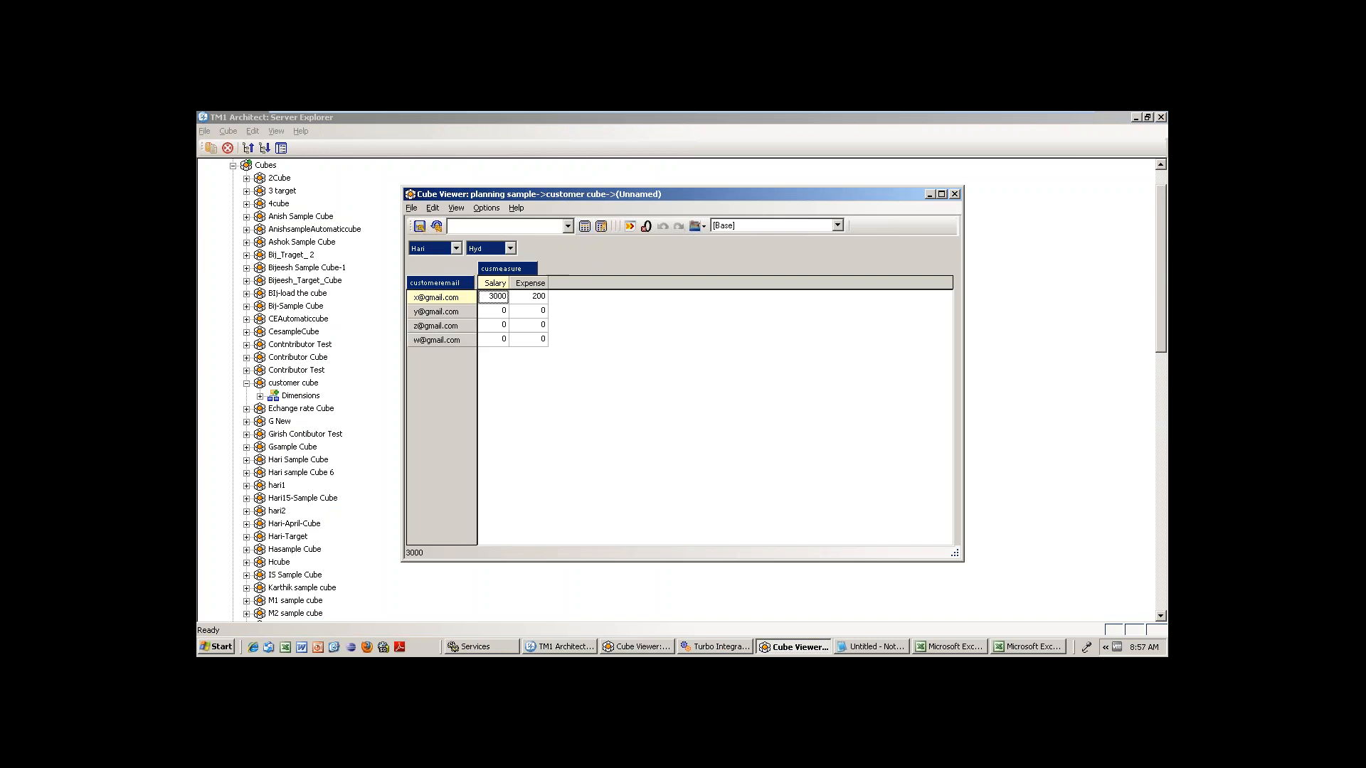
click(458, 249)
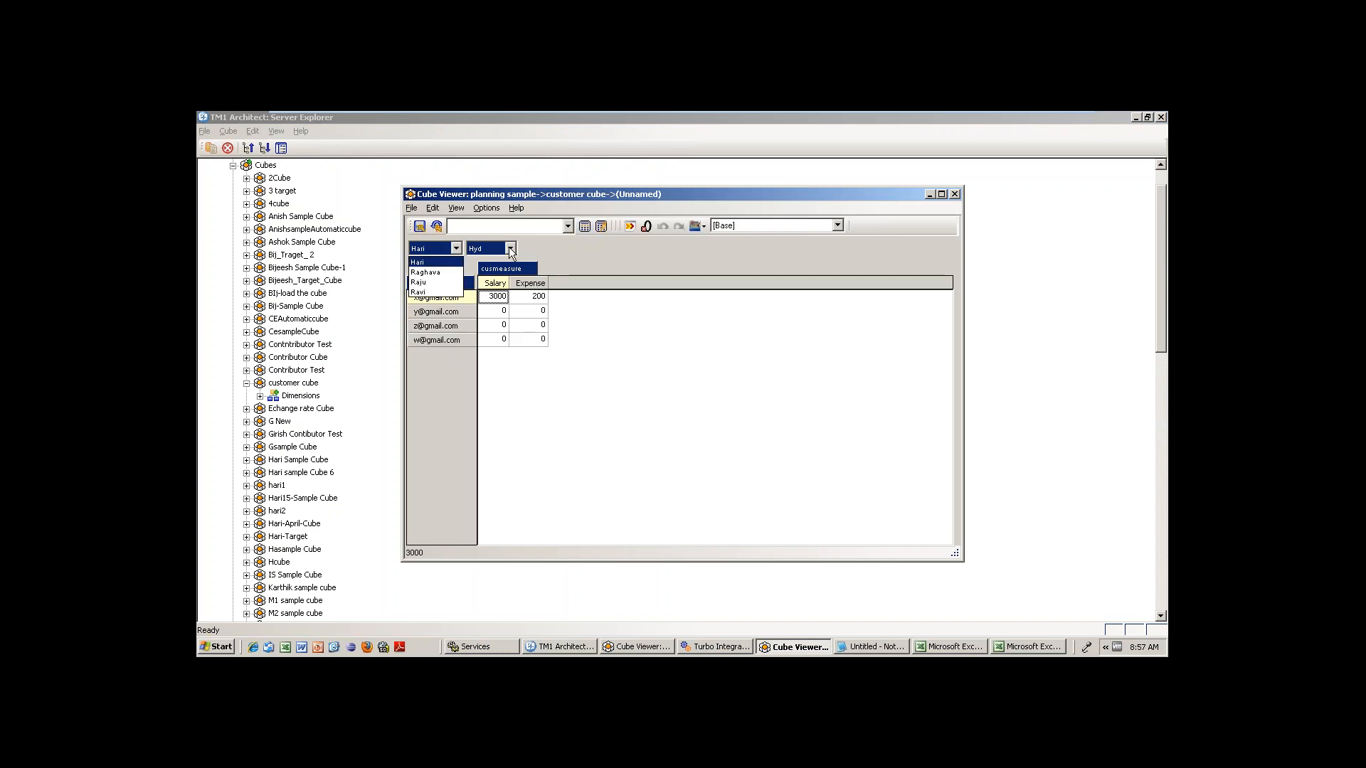
click(436, 262)
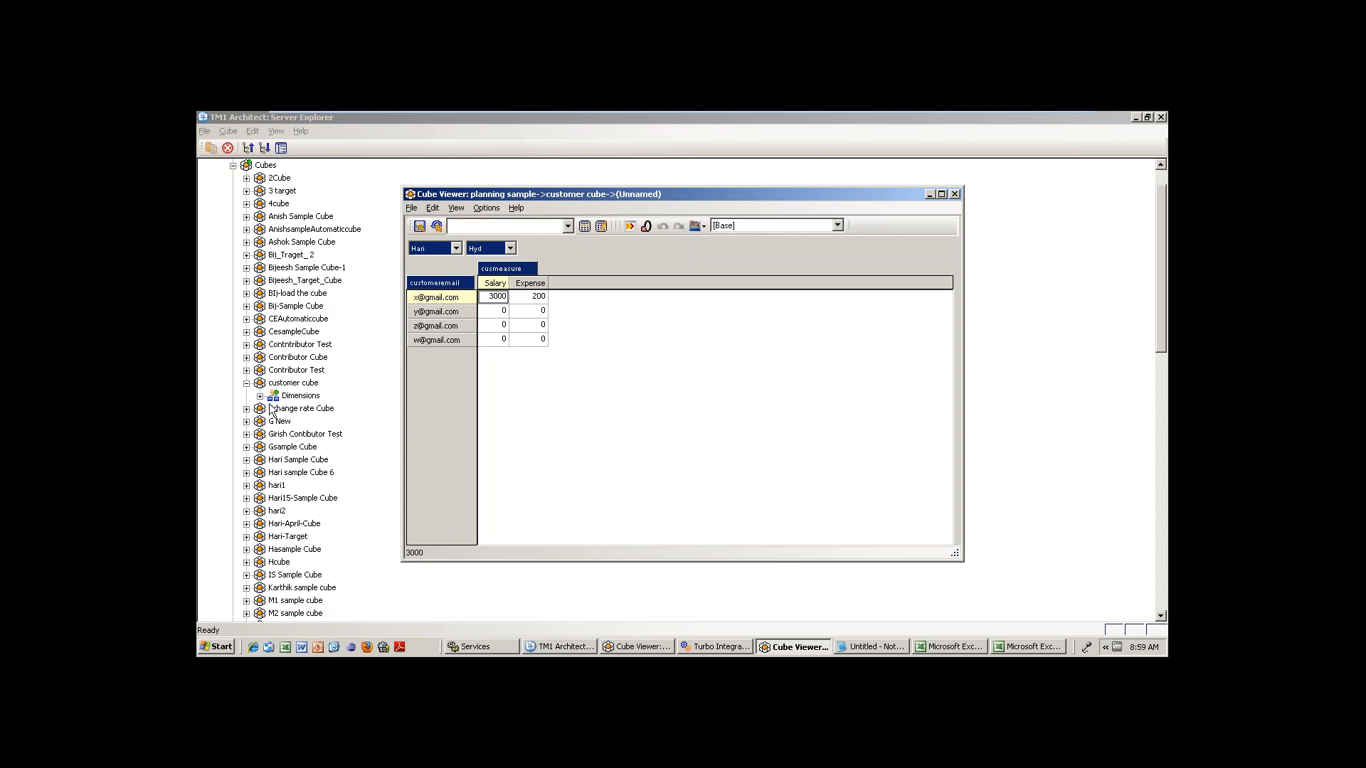
Bring the Server Explorer tree back in front of the customer cube view
click(292, 383)
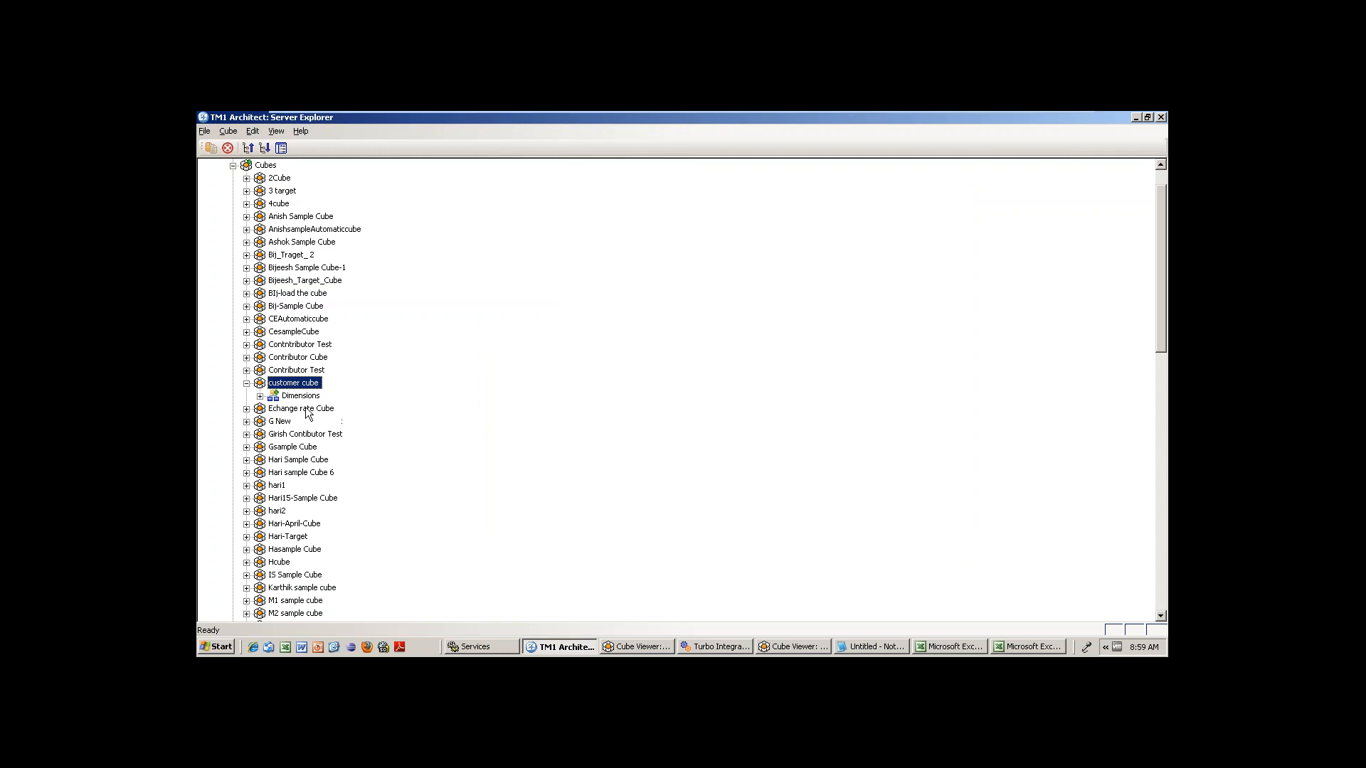
Add an alias attribute named 'customer full name' to the Customername dimension's attributes
click(260, 396)
right_click(317, 410)
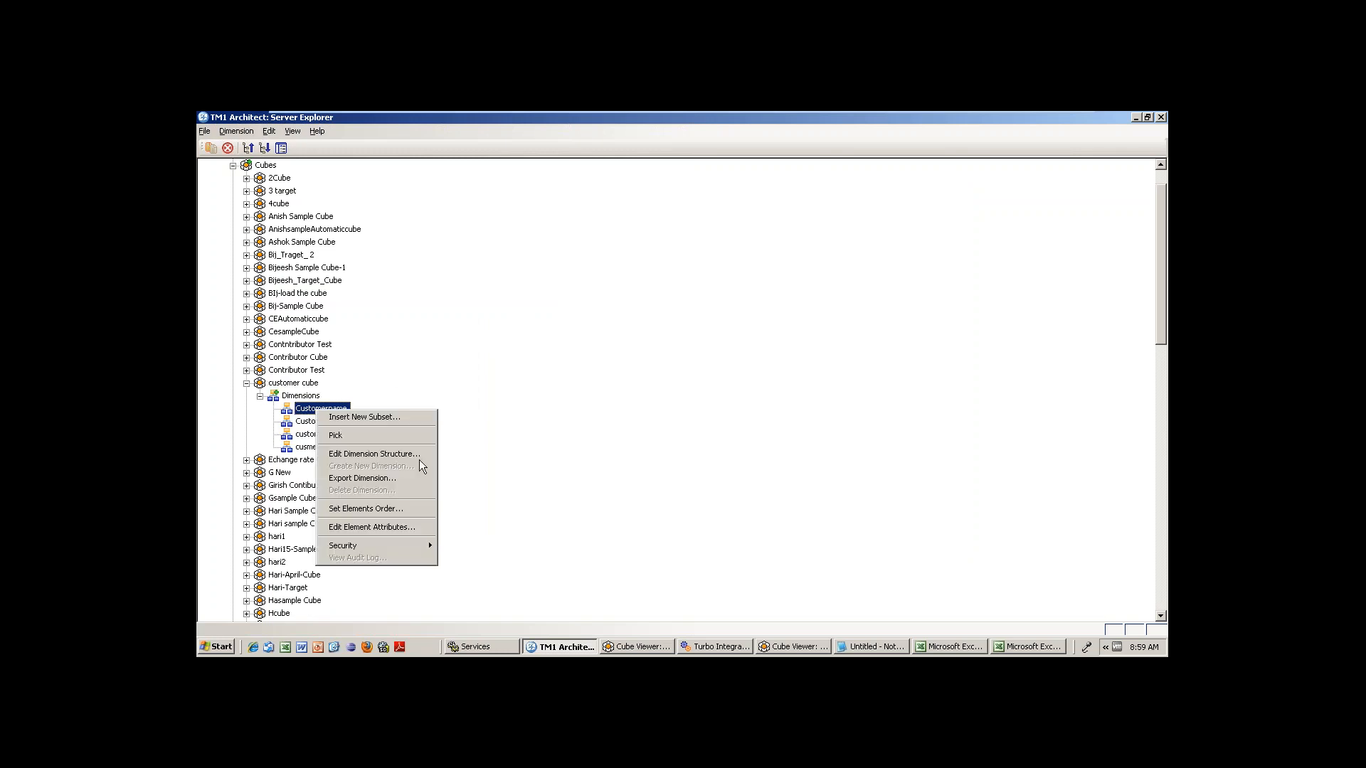
click(388, 526)
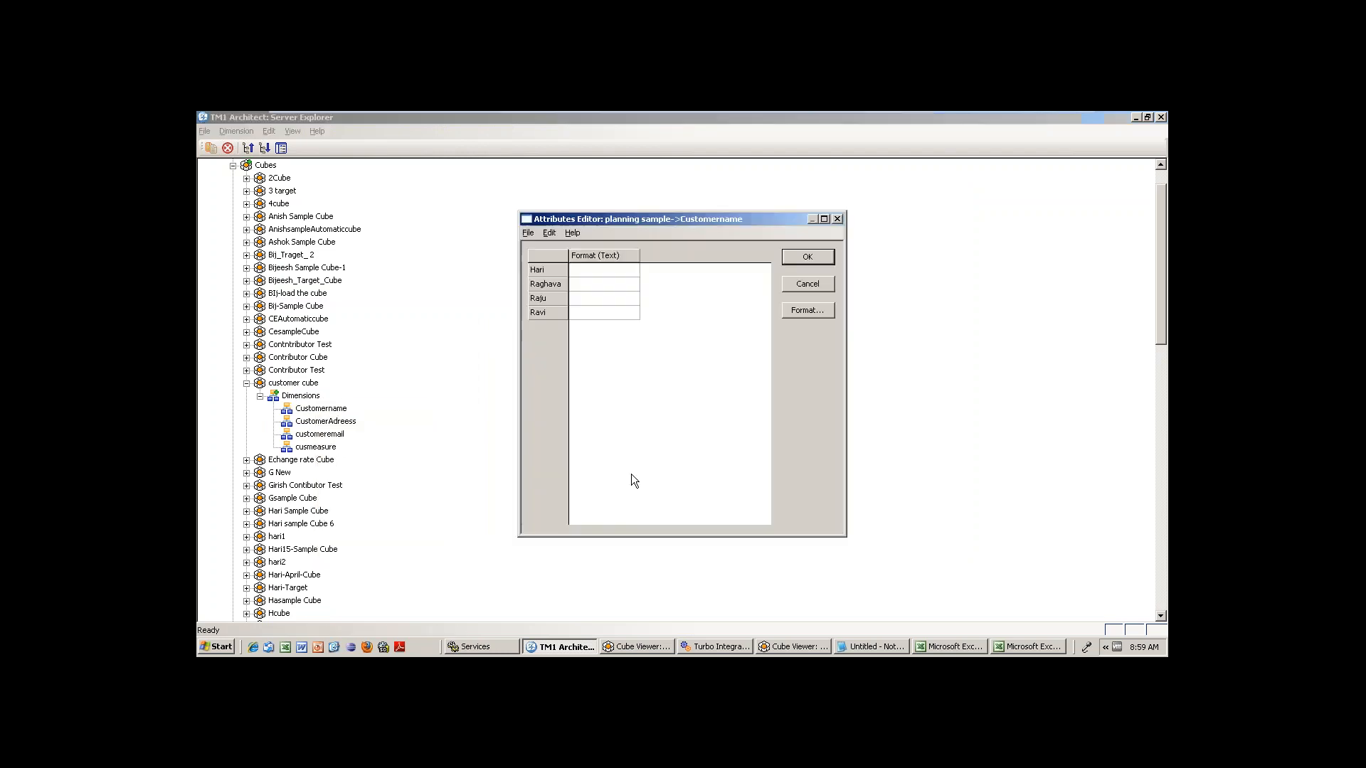
click(548, 233)
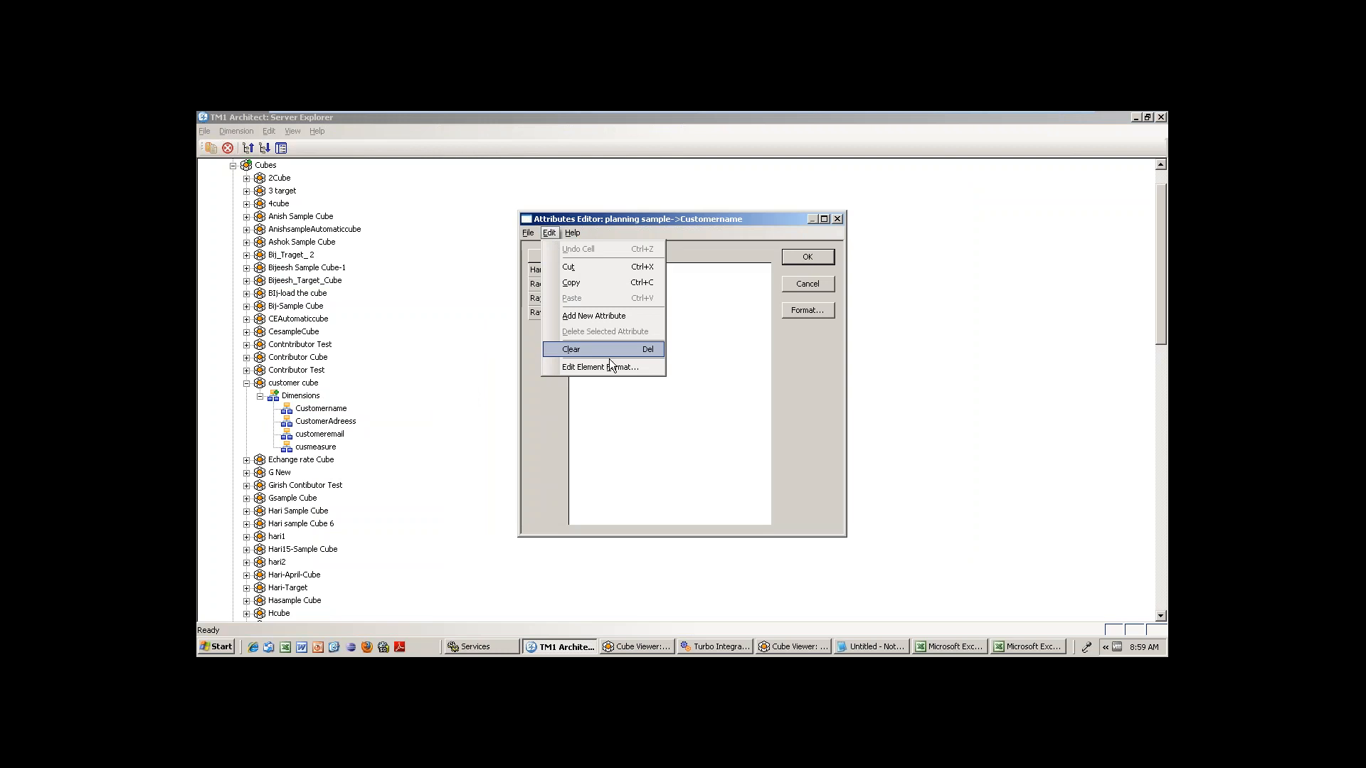
click(606, 318)
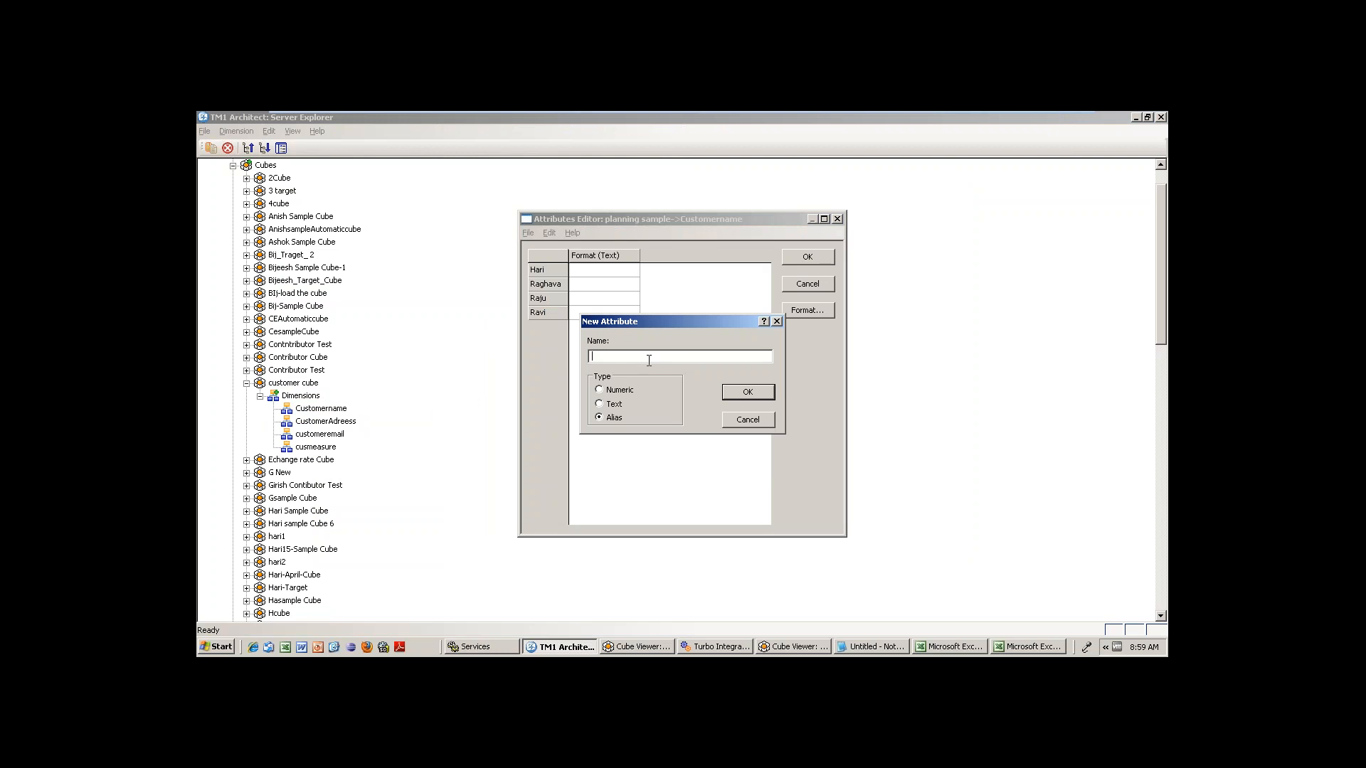
text(customer full name)
key(Return)
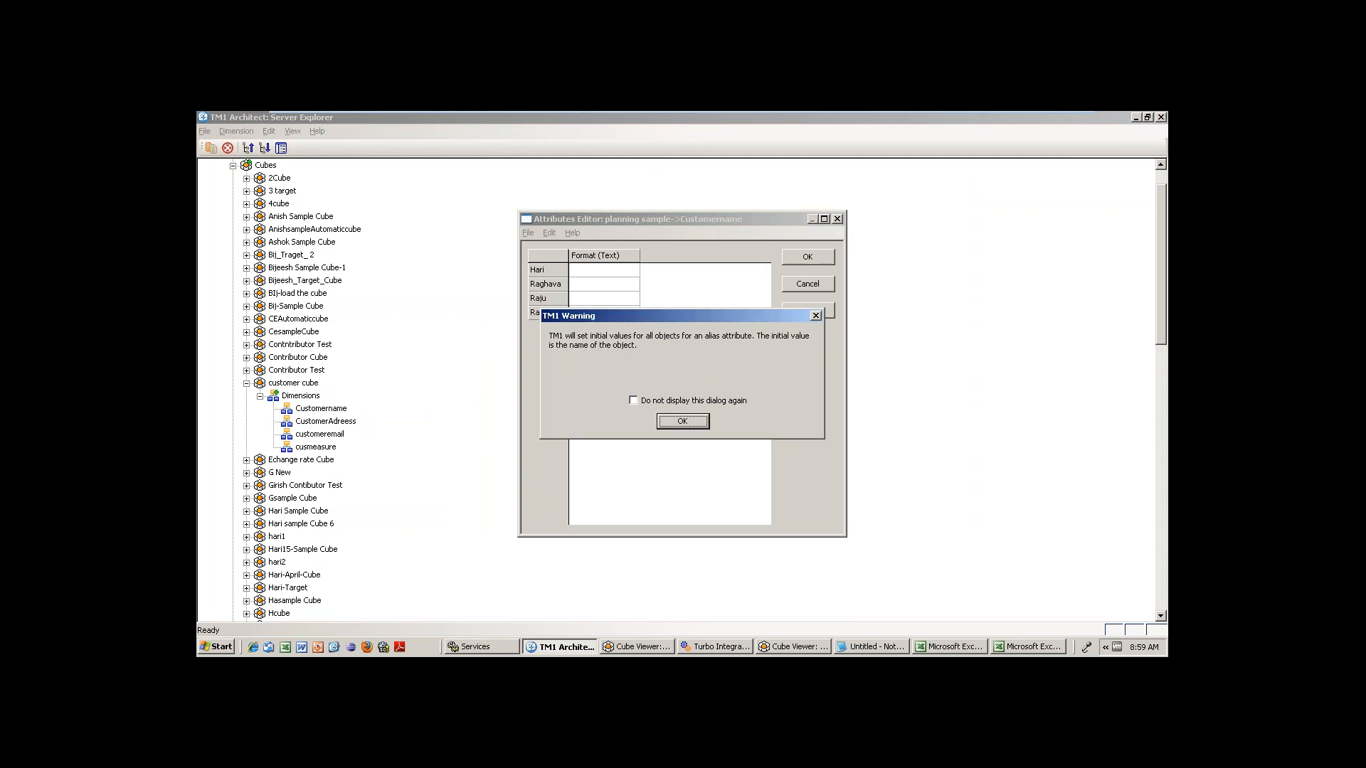
click(673, 423)
click(549, 233)
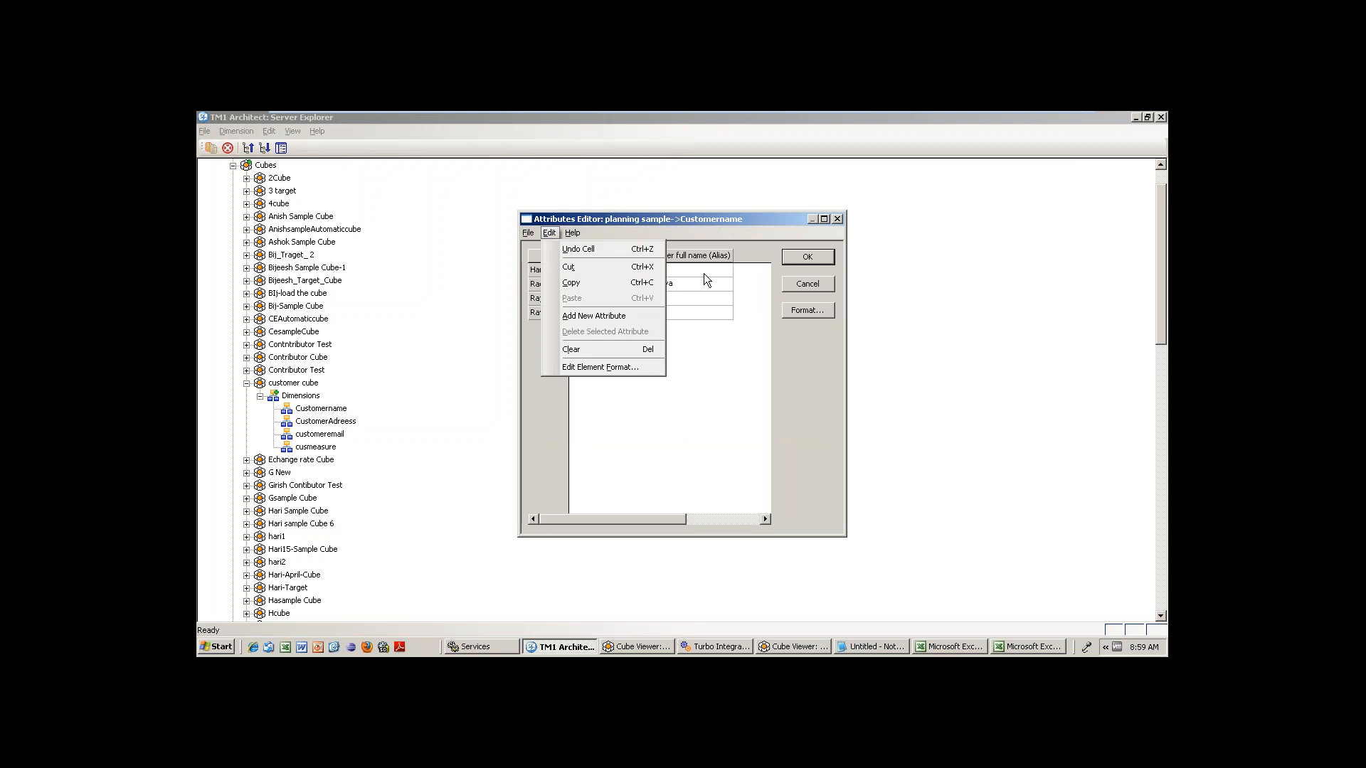
Add a second alias attribute, 'customer pjohone no', for customer phone numbers
click(596, 316)
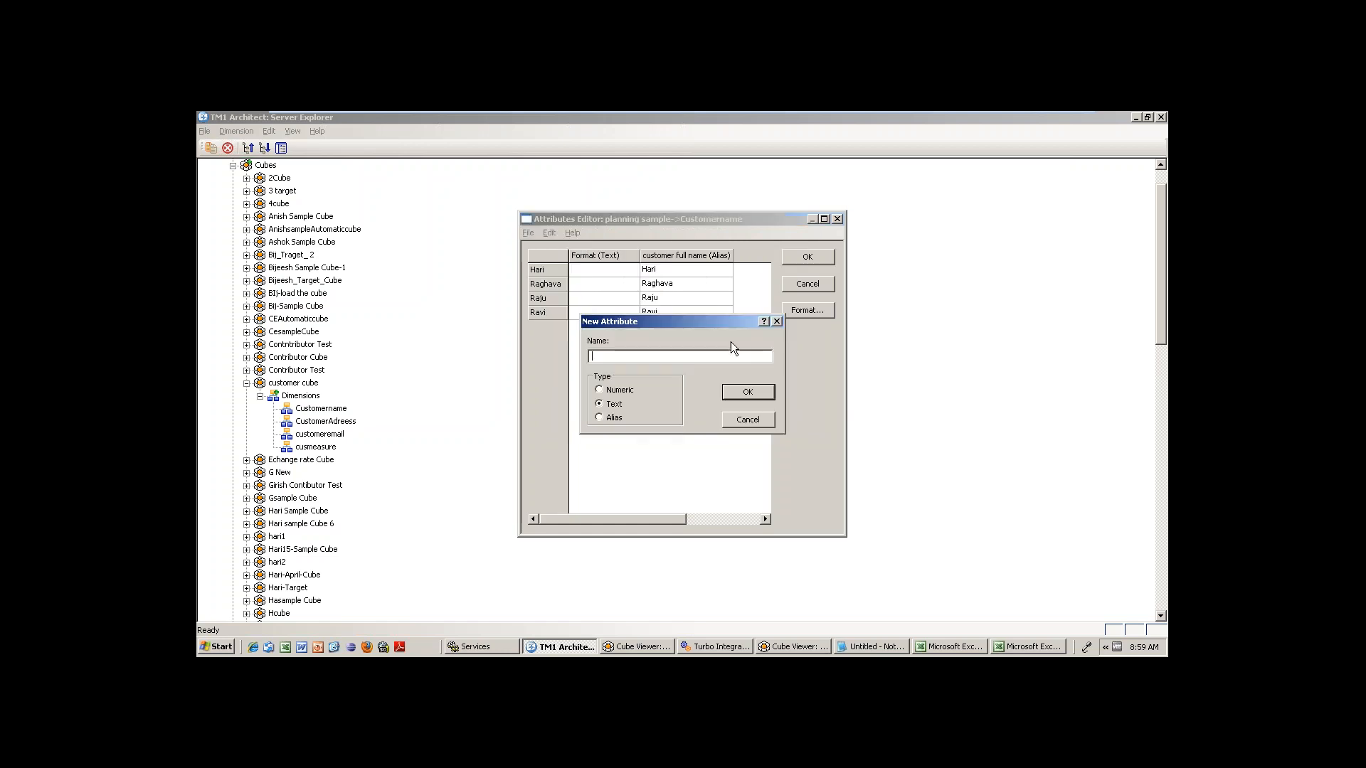
text(custome)
text(r pjo)
text(hone no)
click(599, 417)
click(734, 395)
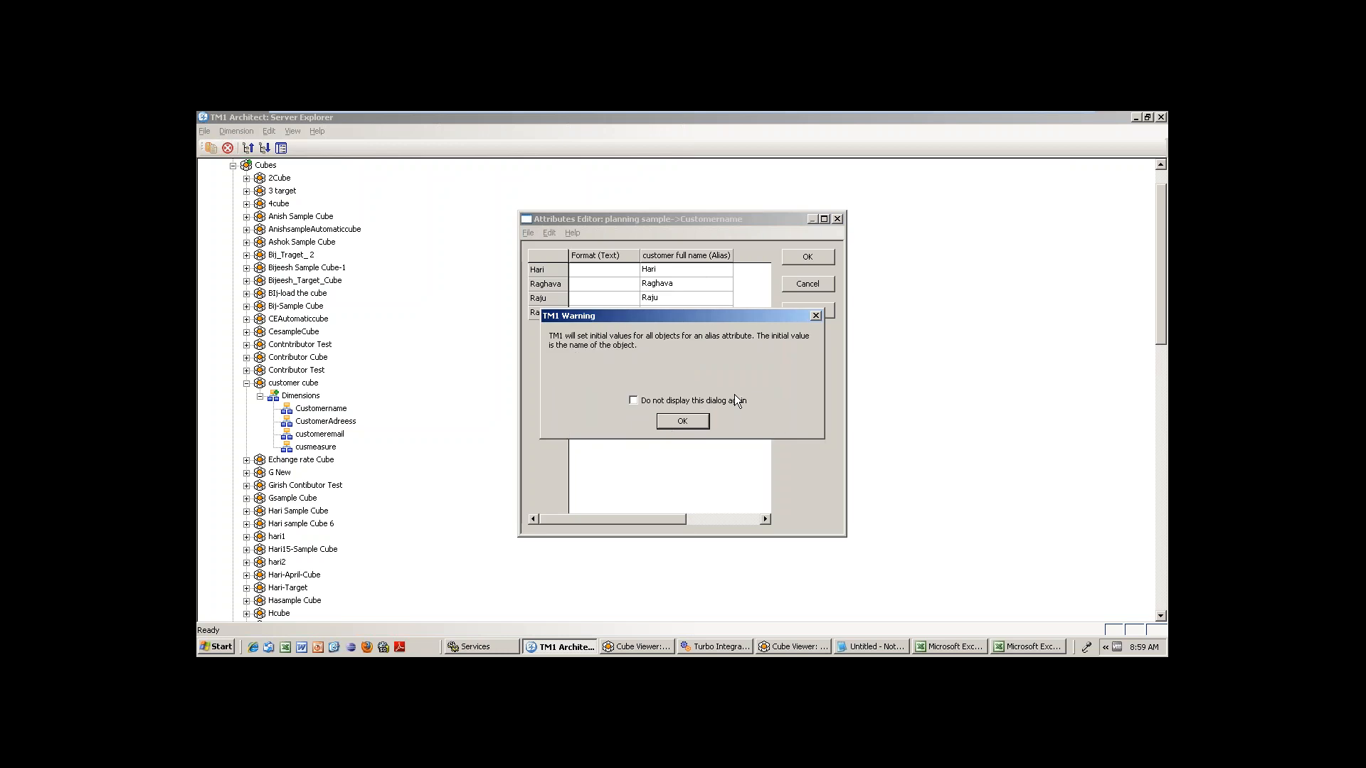
click(696, 420)
Try entering 918790 as a phone value, clear it, then delete the phone alias
click(741, 269)
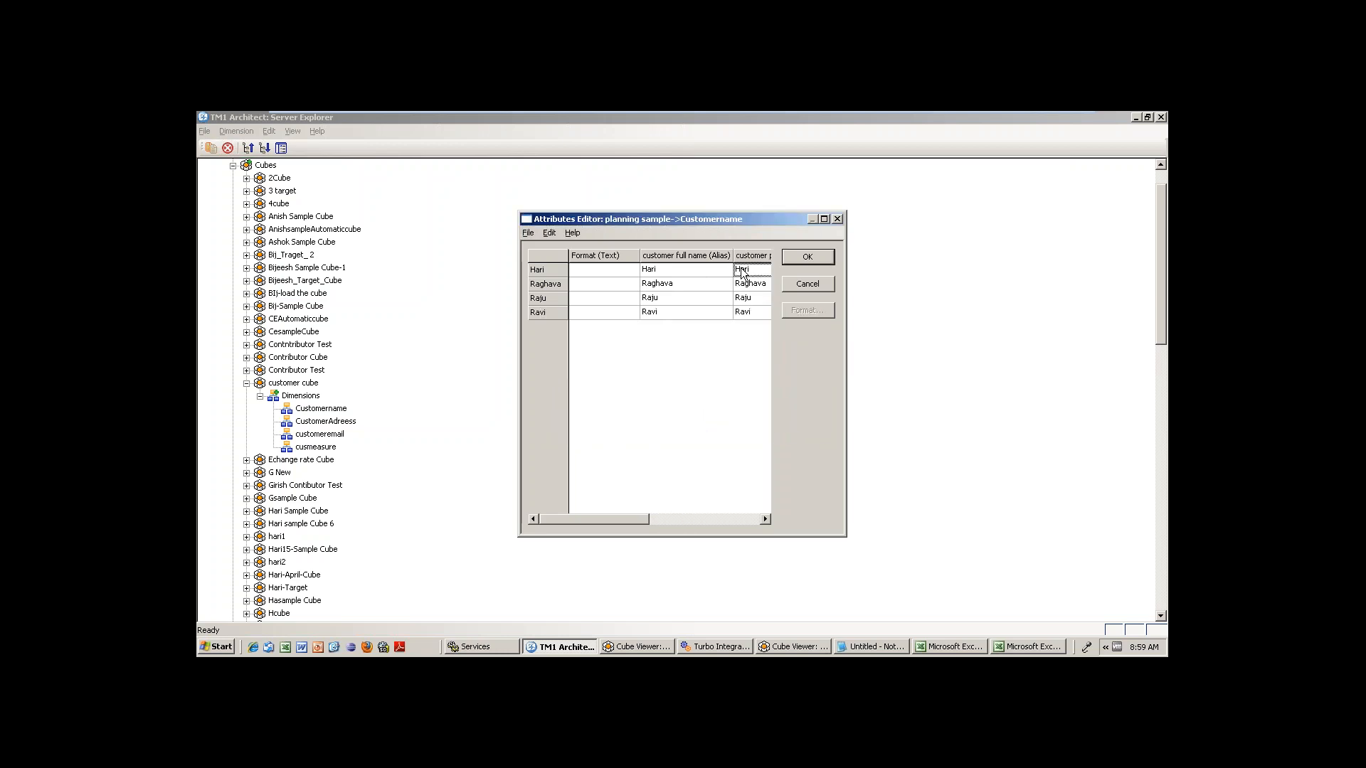
text(91)
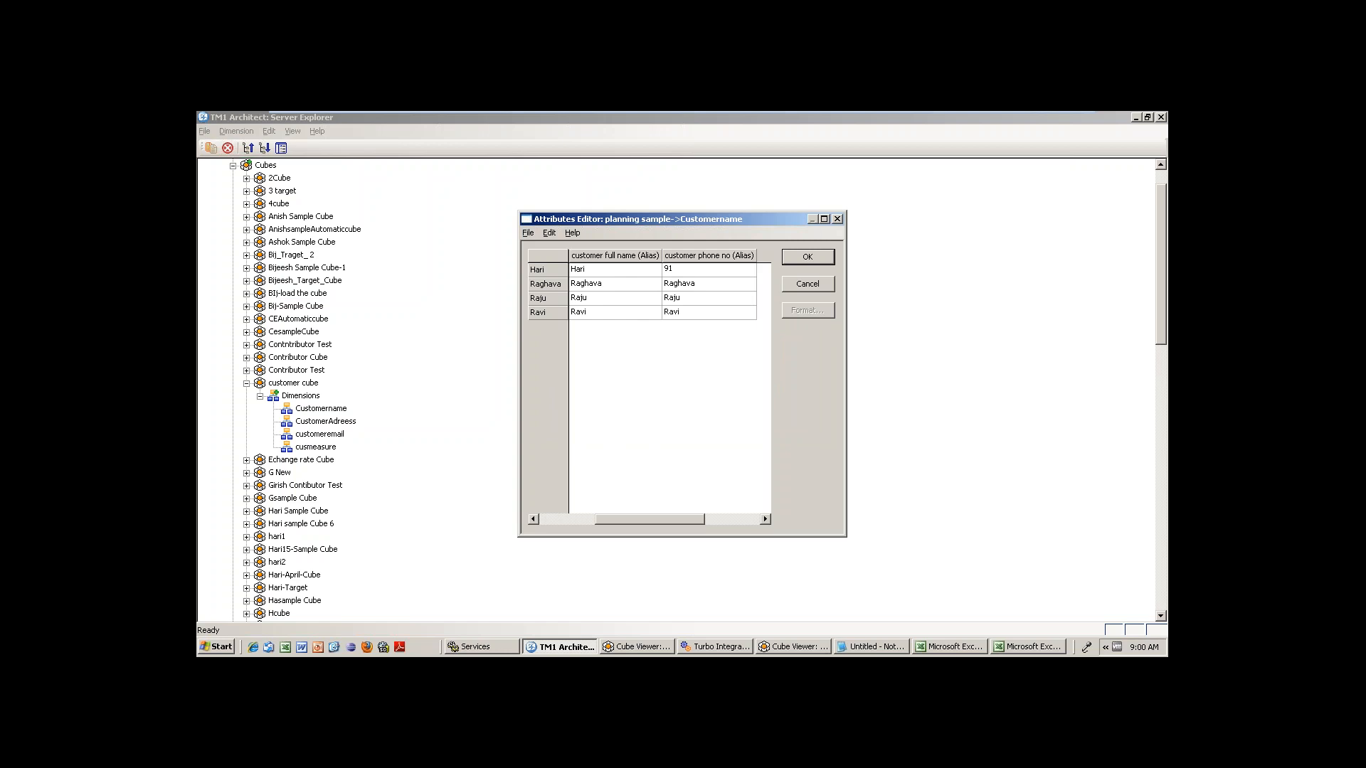
text(8790)
key(BackSpace)
key(BackSpace)
key(BackSpace)
key(BackSpace)
key(BackSpace)
click(707, 311)
click(549, 234)
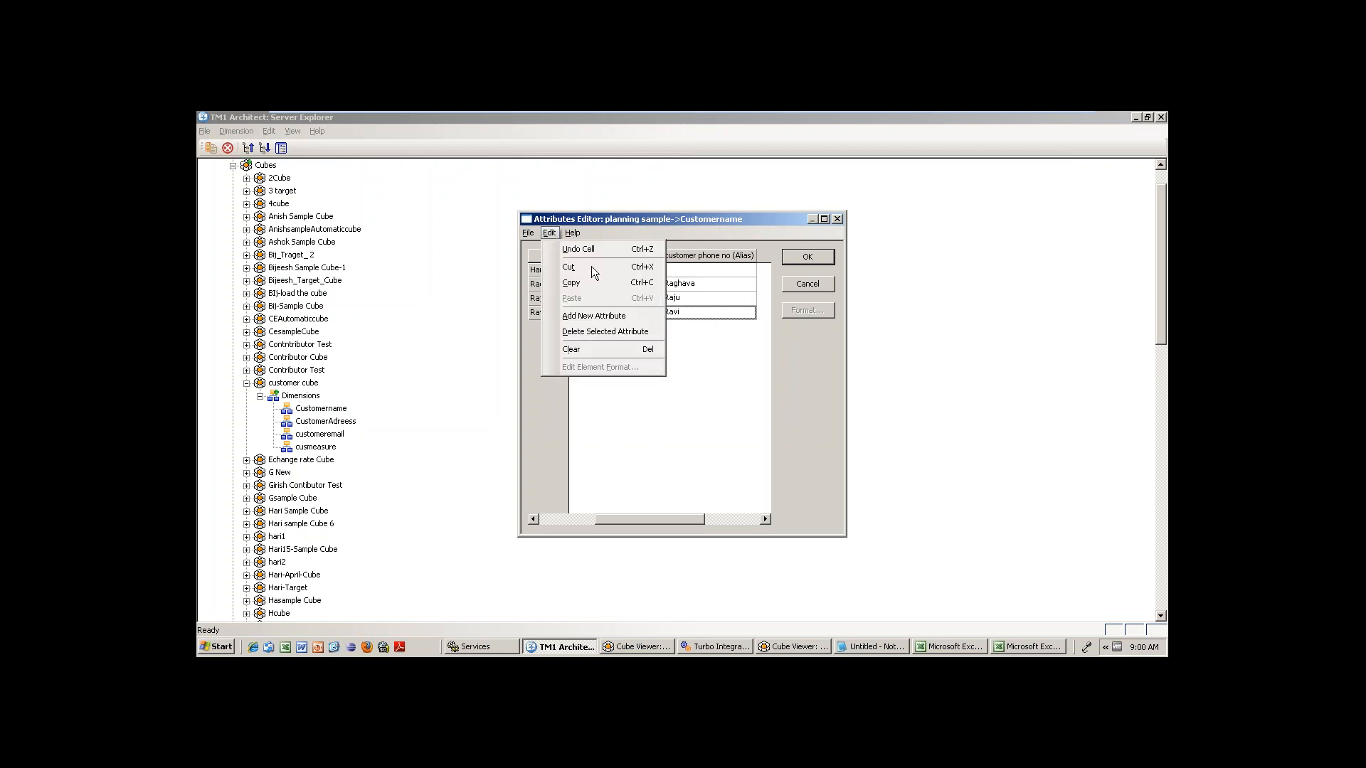
click(625, 331)
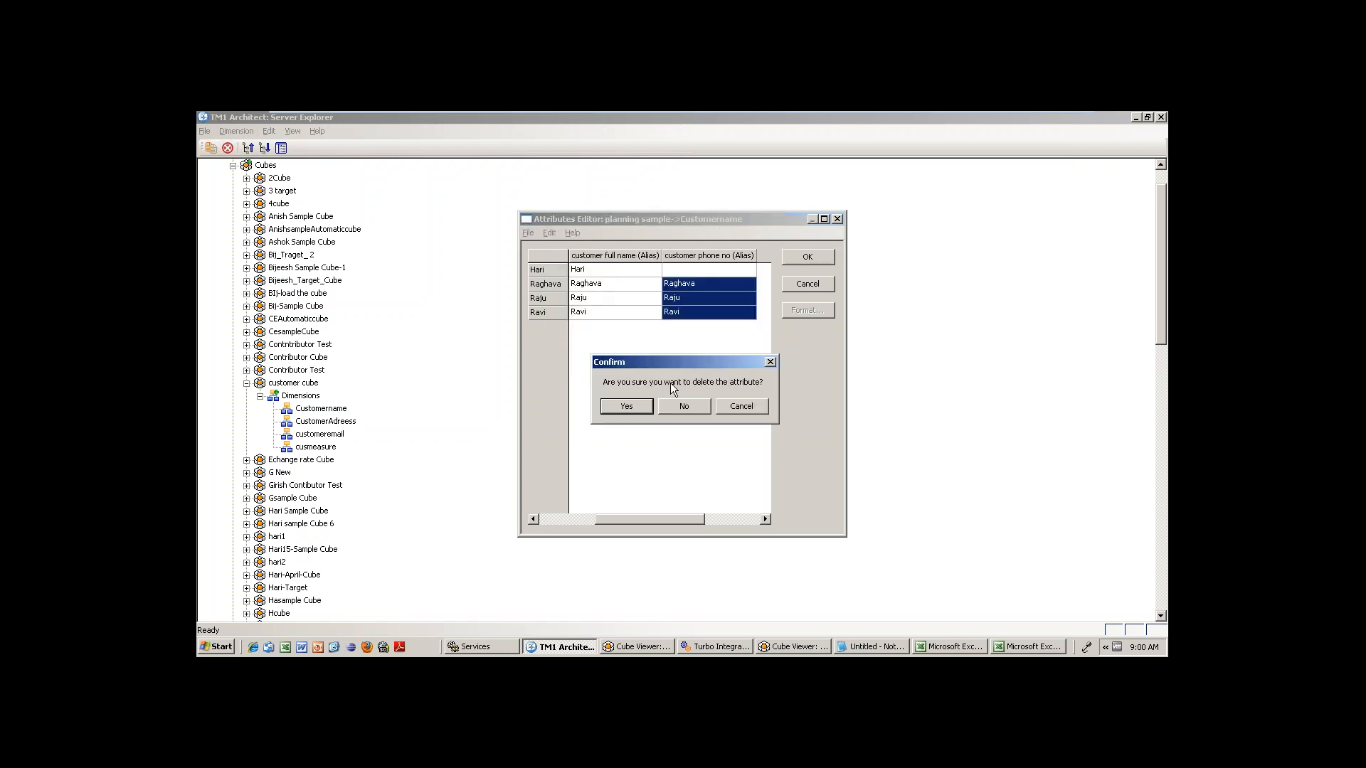
click(628, 405)
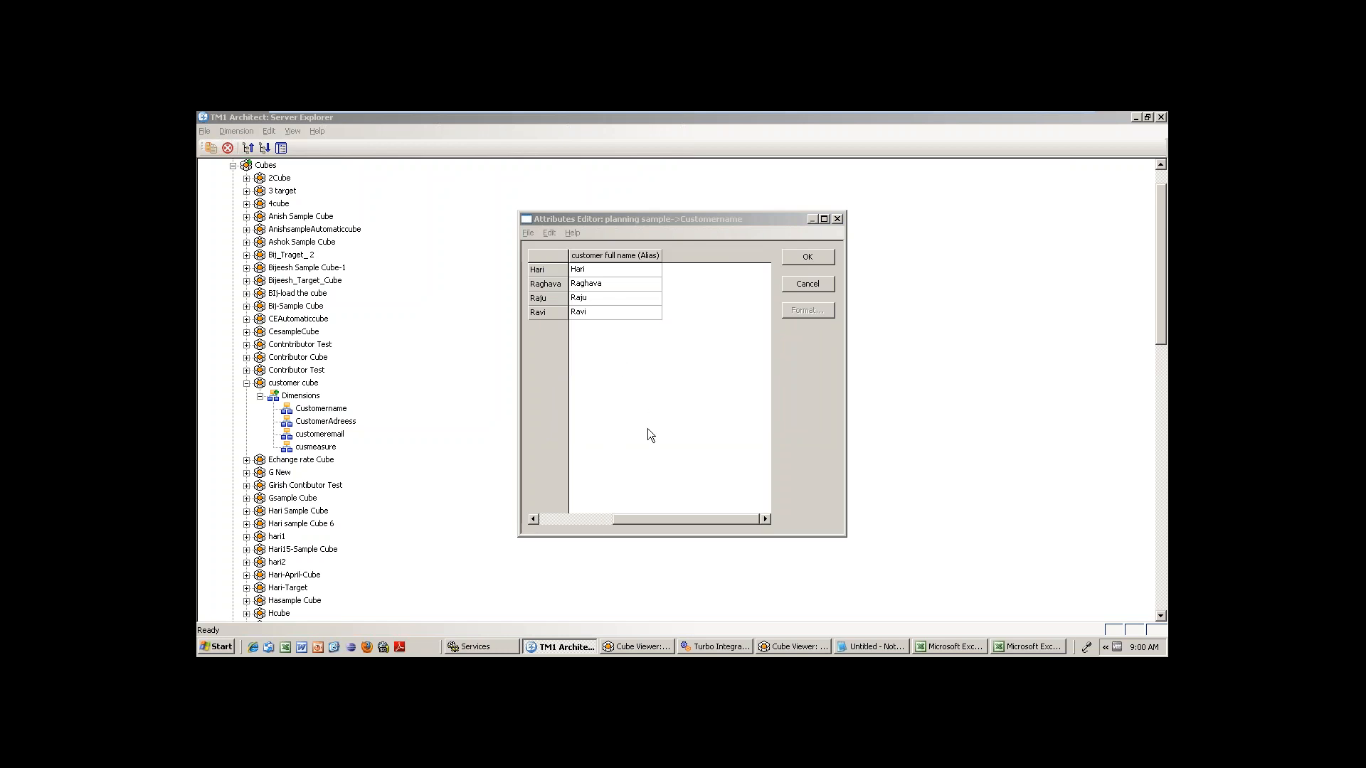
Delete the customer full name alias and bring the blank Excel workbook forward
click(577, 519)
click(687, 255)
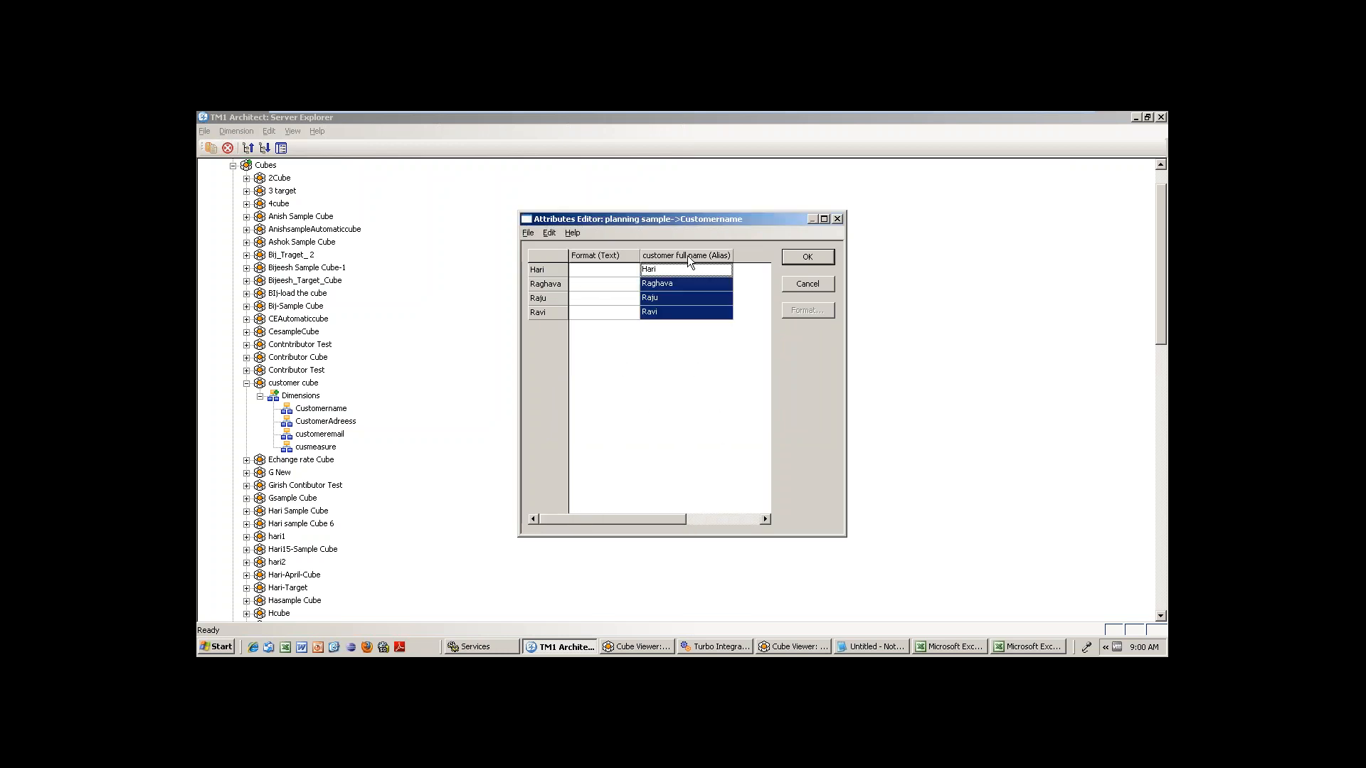
click(549, 233)
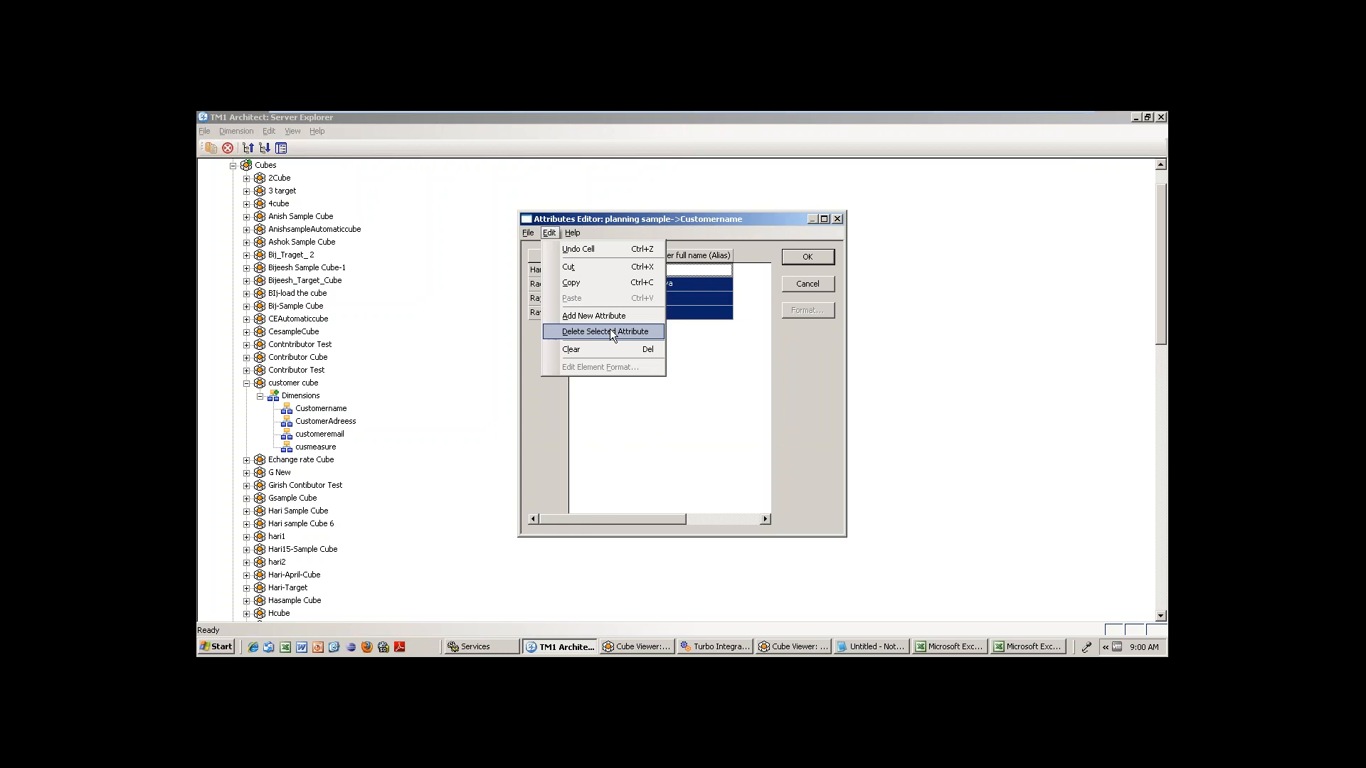
click(609, 329)
click(644, 414)
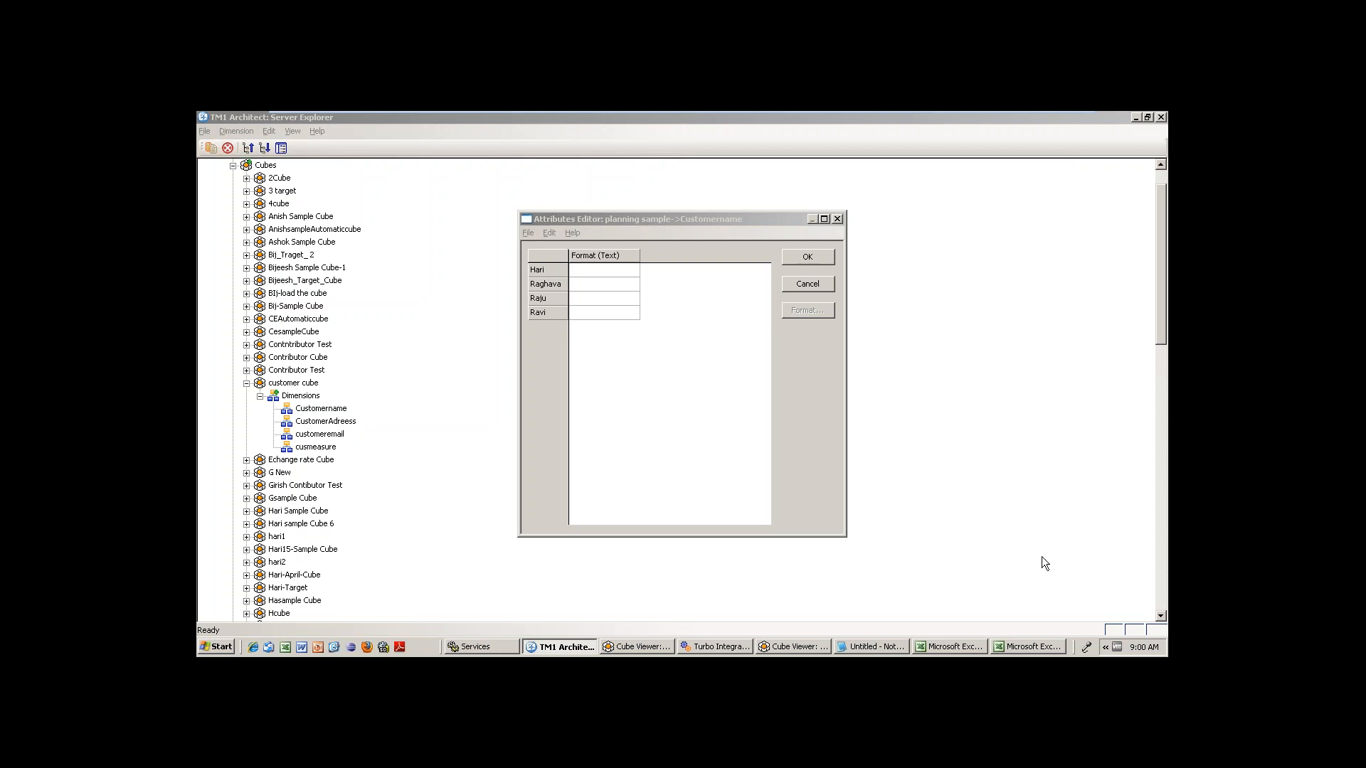
click(1025, 649)
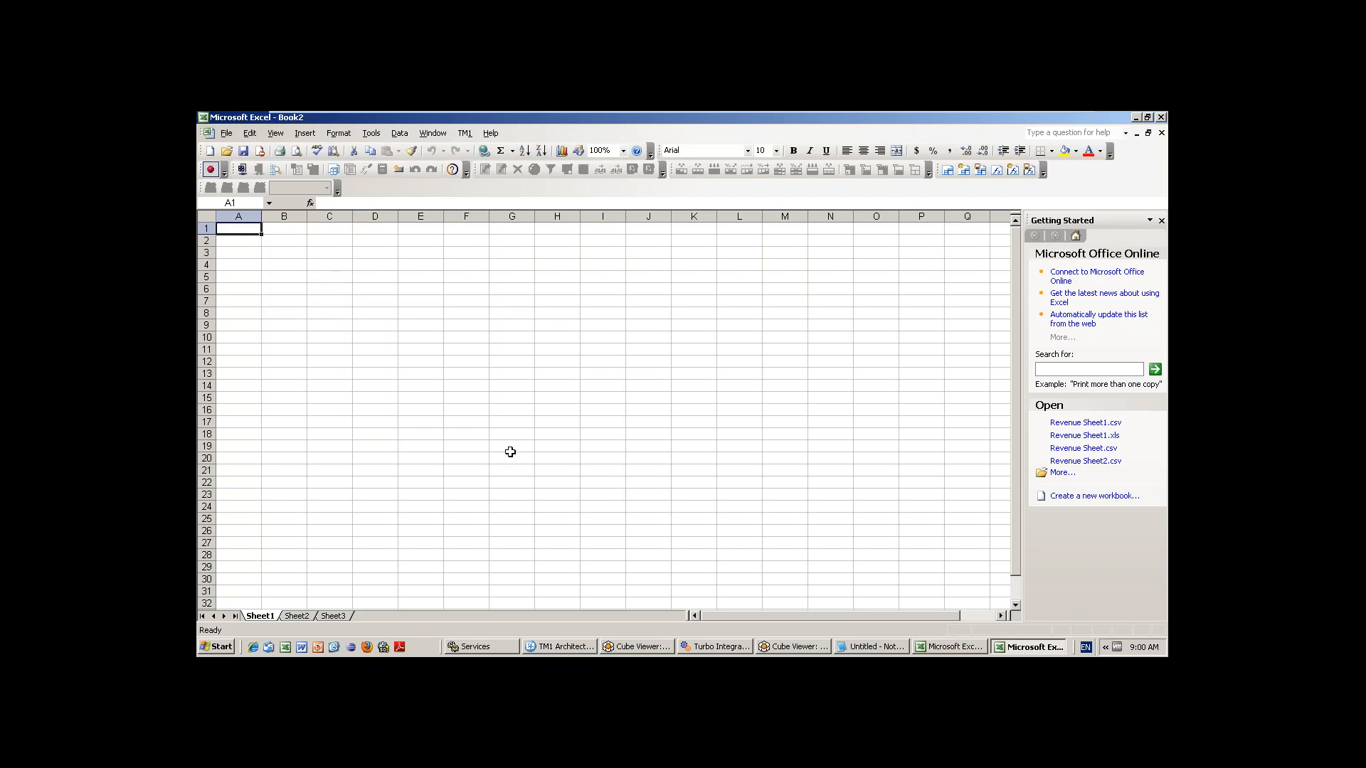
Look through the Revenue Sheet1.csv data in Excel, then return to the Turbo Integrator process
click(948, 647)
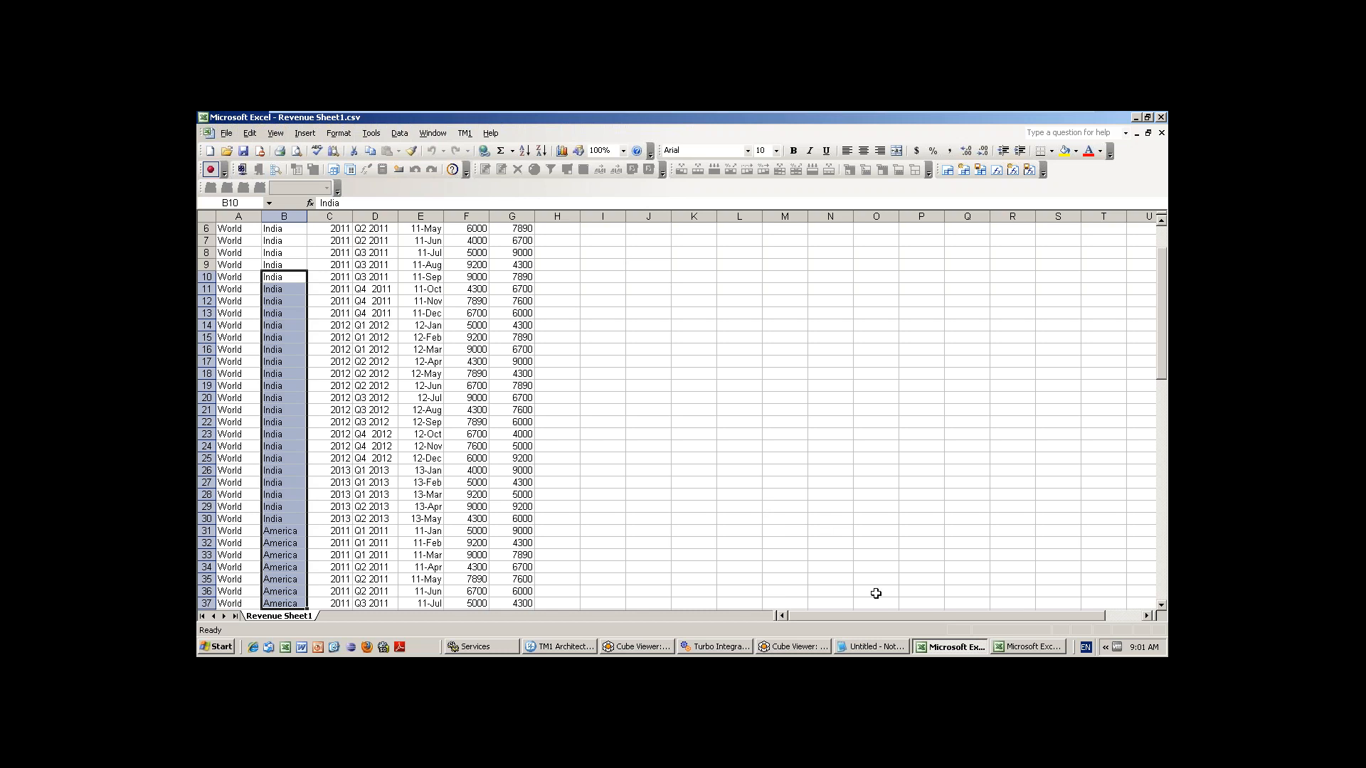
click(720, 647)
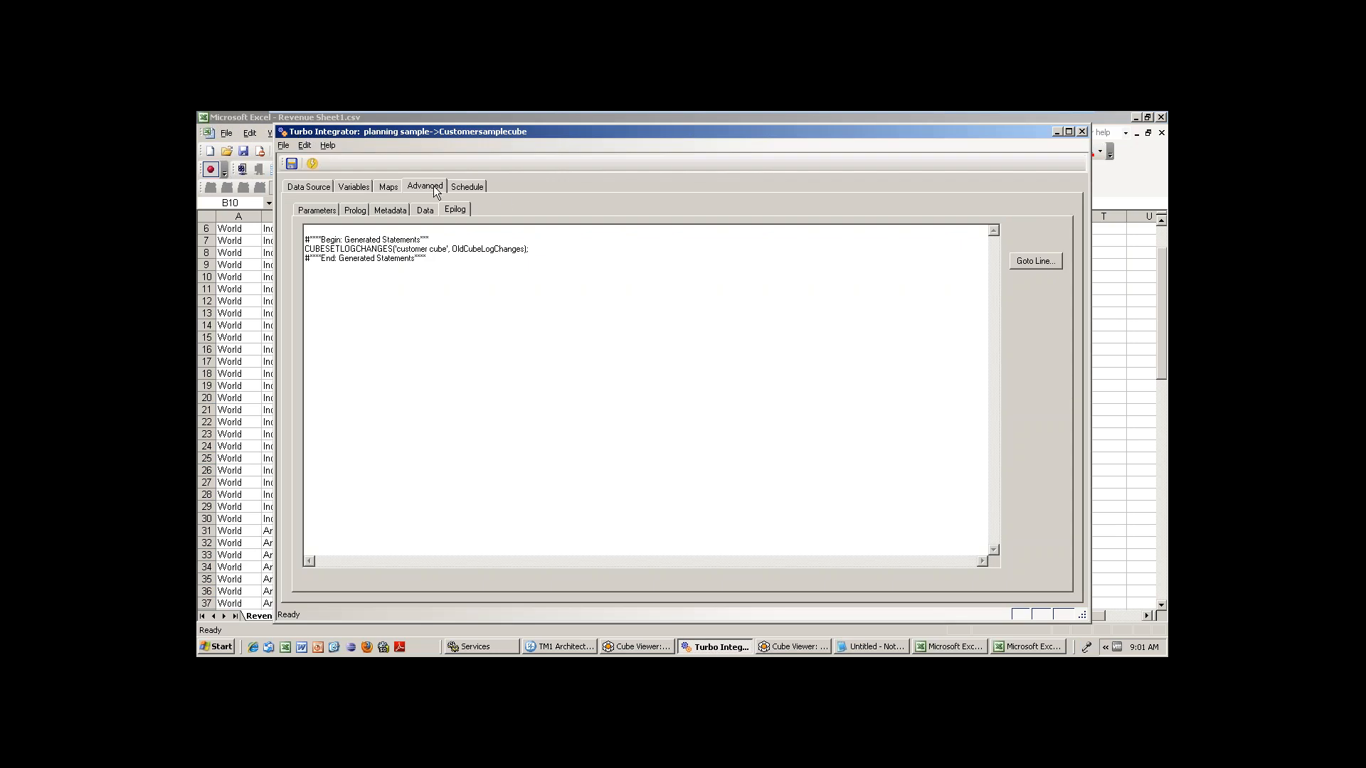
Check the Customersamplecube process's Maps and Data Source tabs, then close it
click(391, 190)
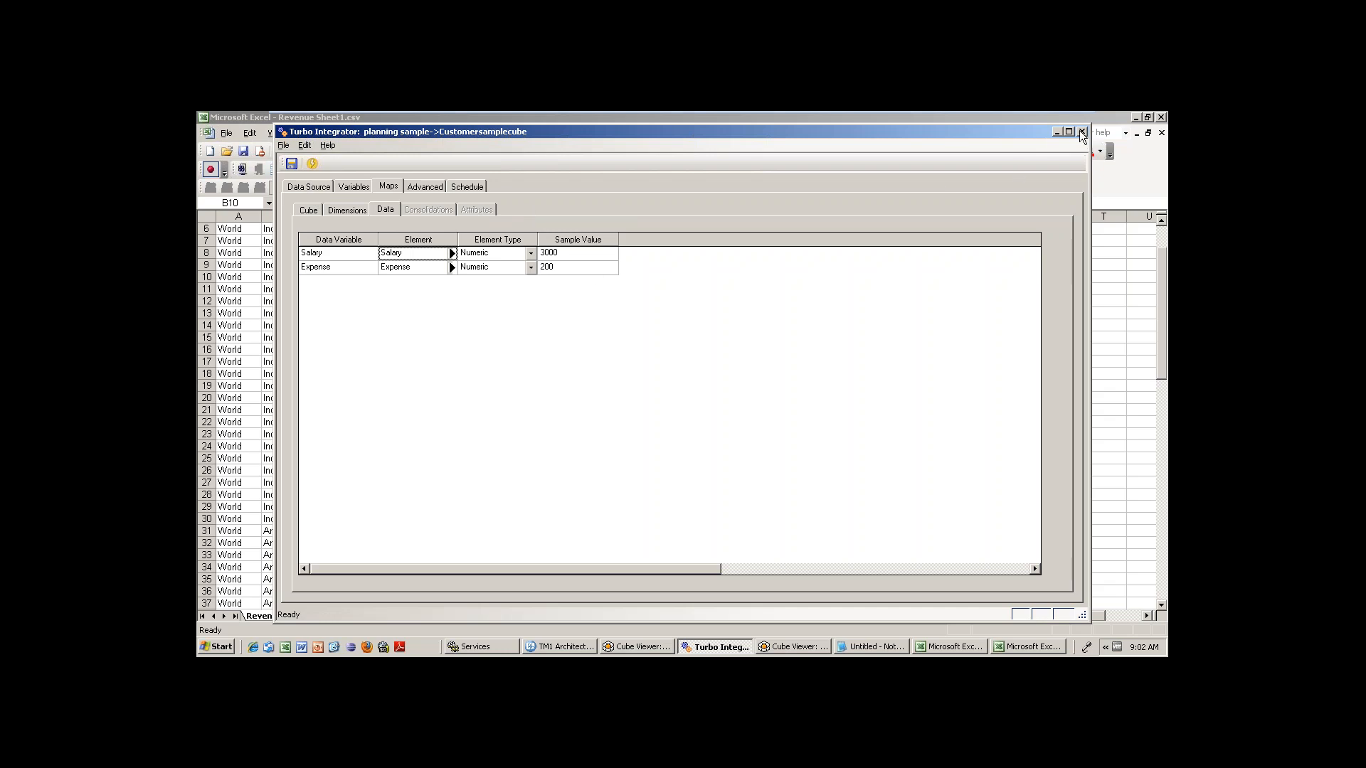
click(320, 186)
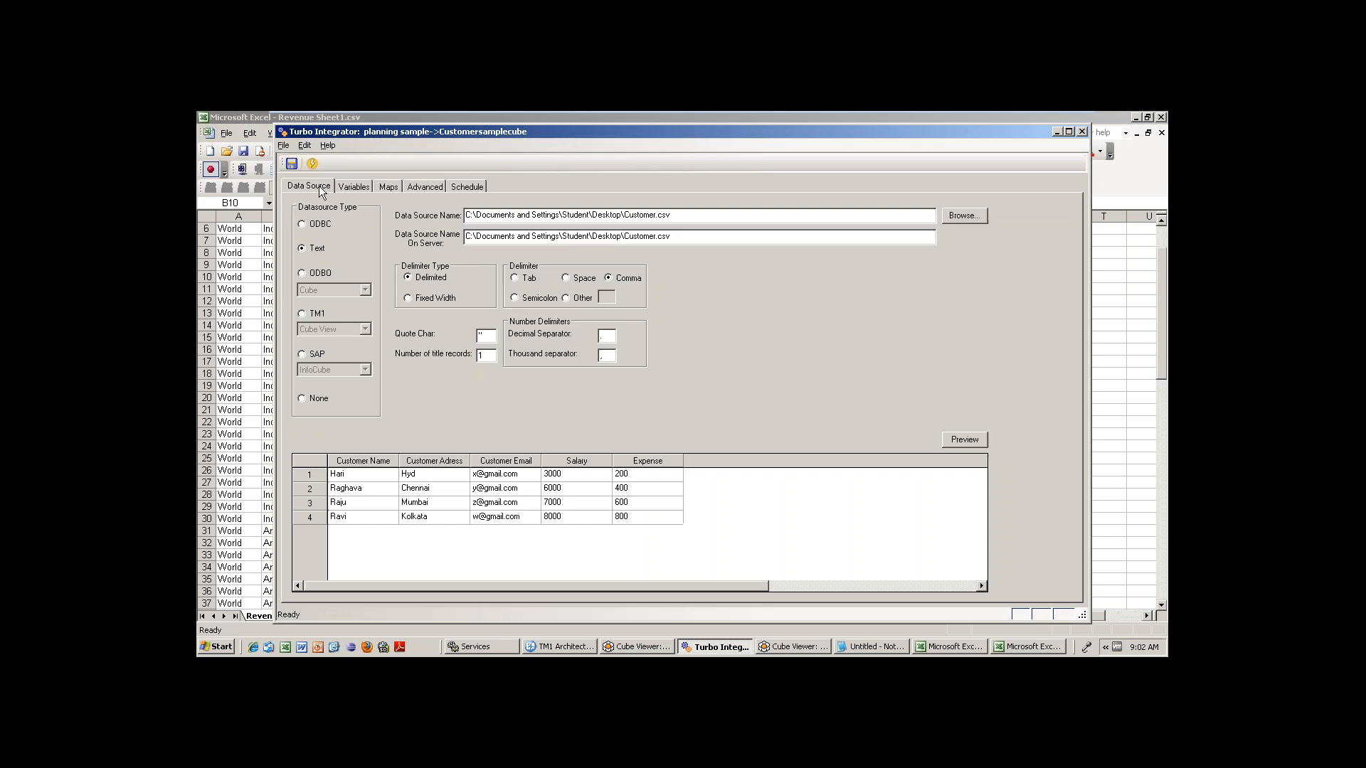
click(1081, 131)
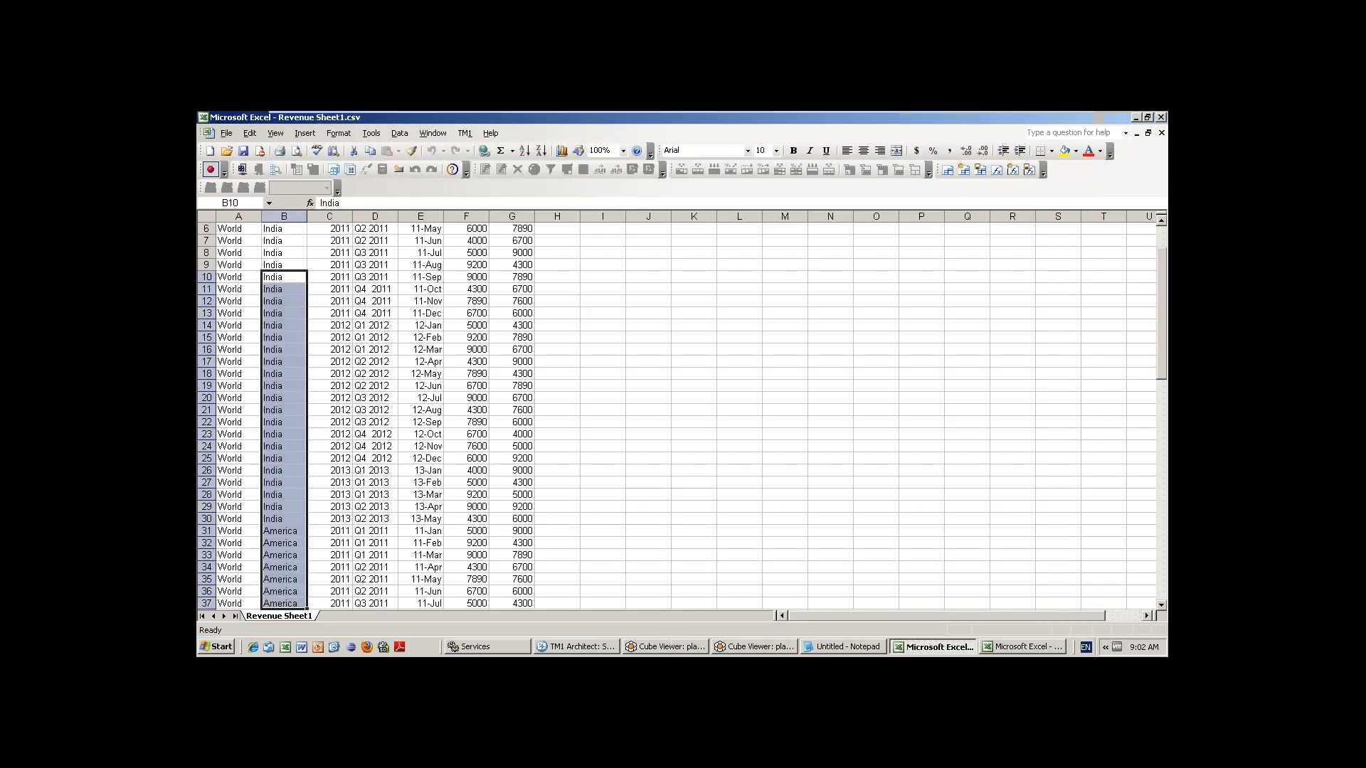
Discard the Customername attribute changes and expand the Processes list in Server Explorer
click(590, 646)
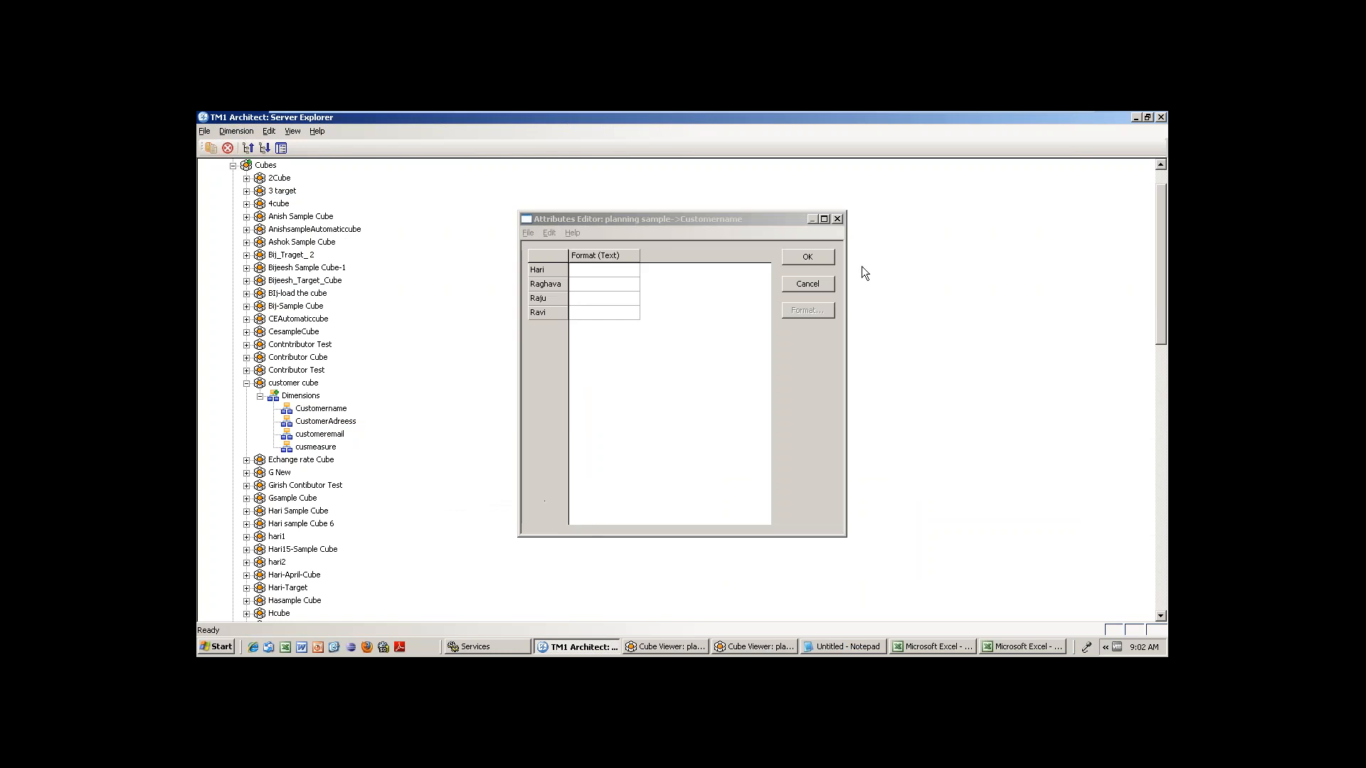
click(813, 285)
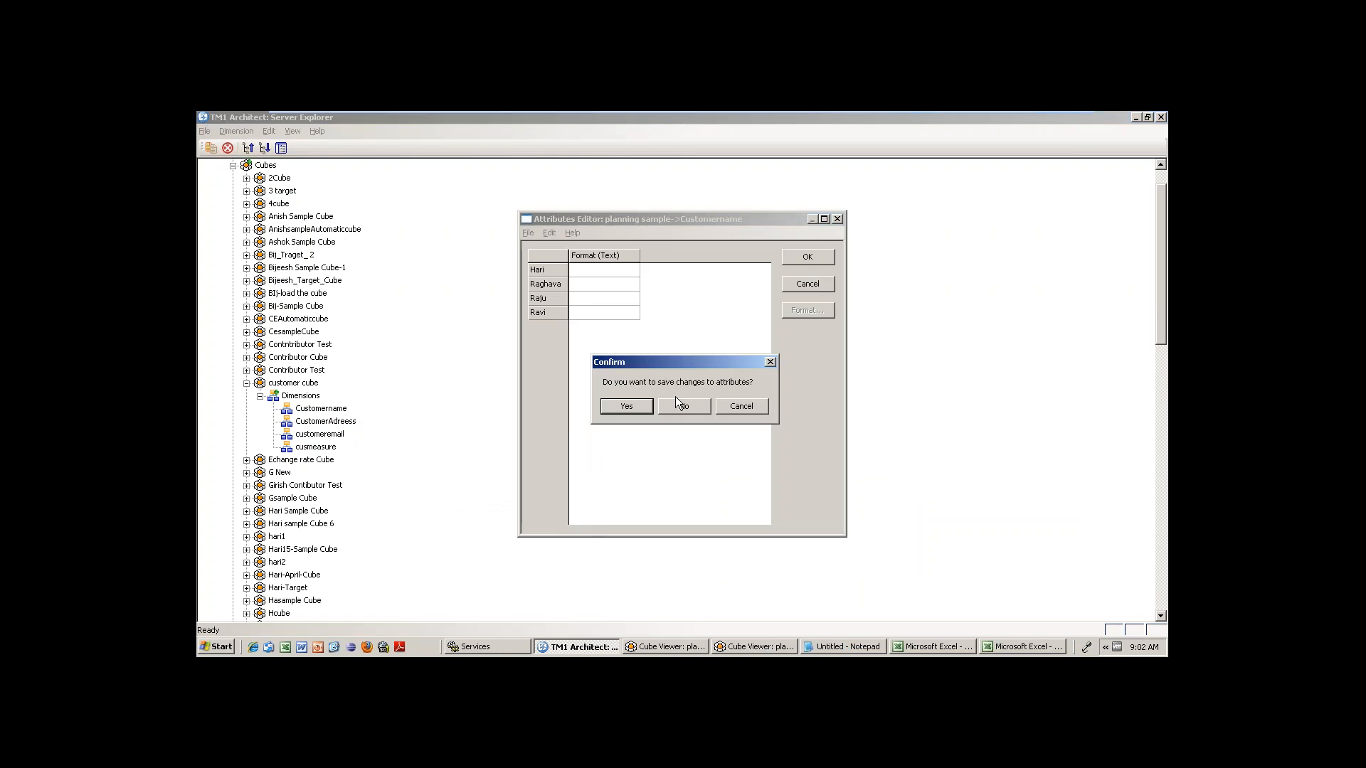
click(680, 400)
drag(1155, 208, 1156, 521)
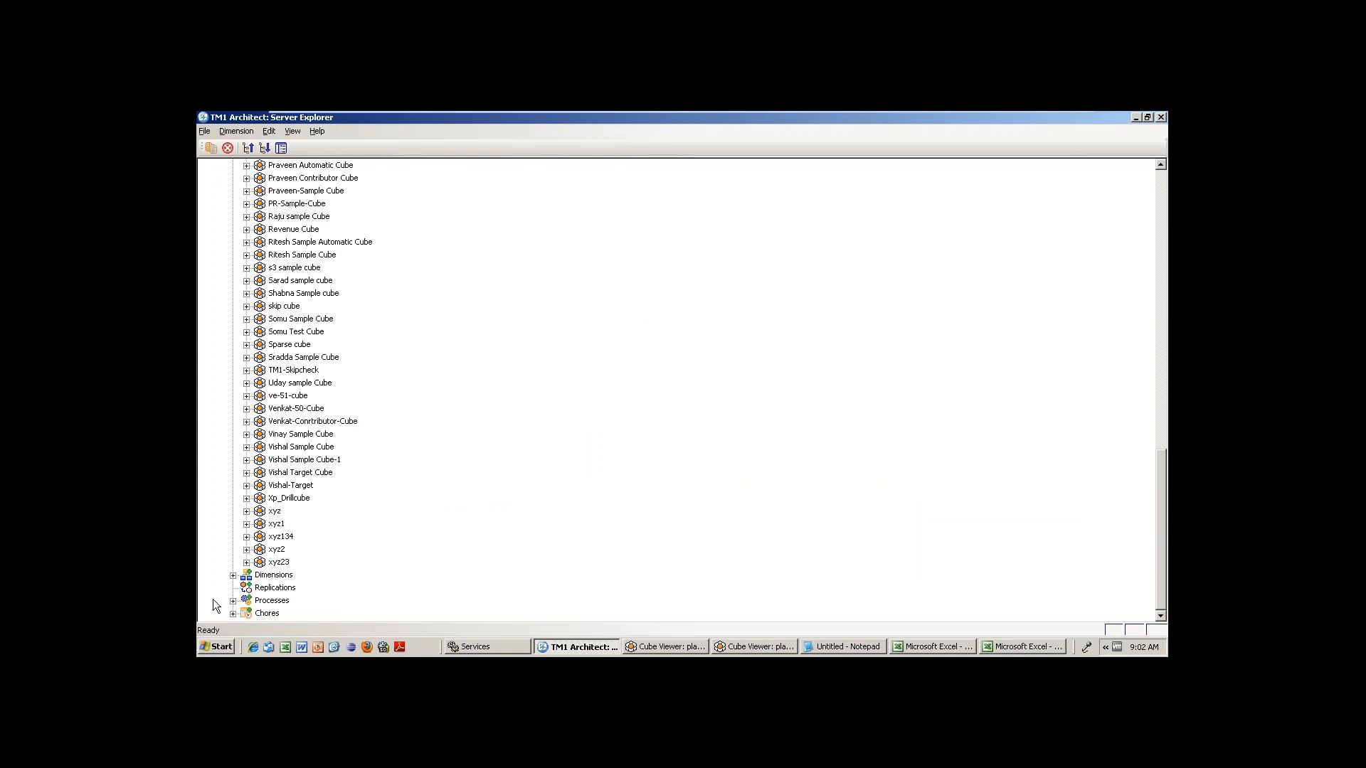
click(233, 601)
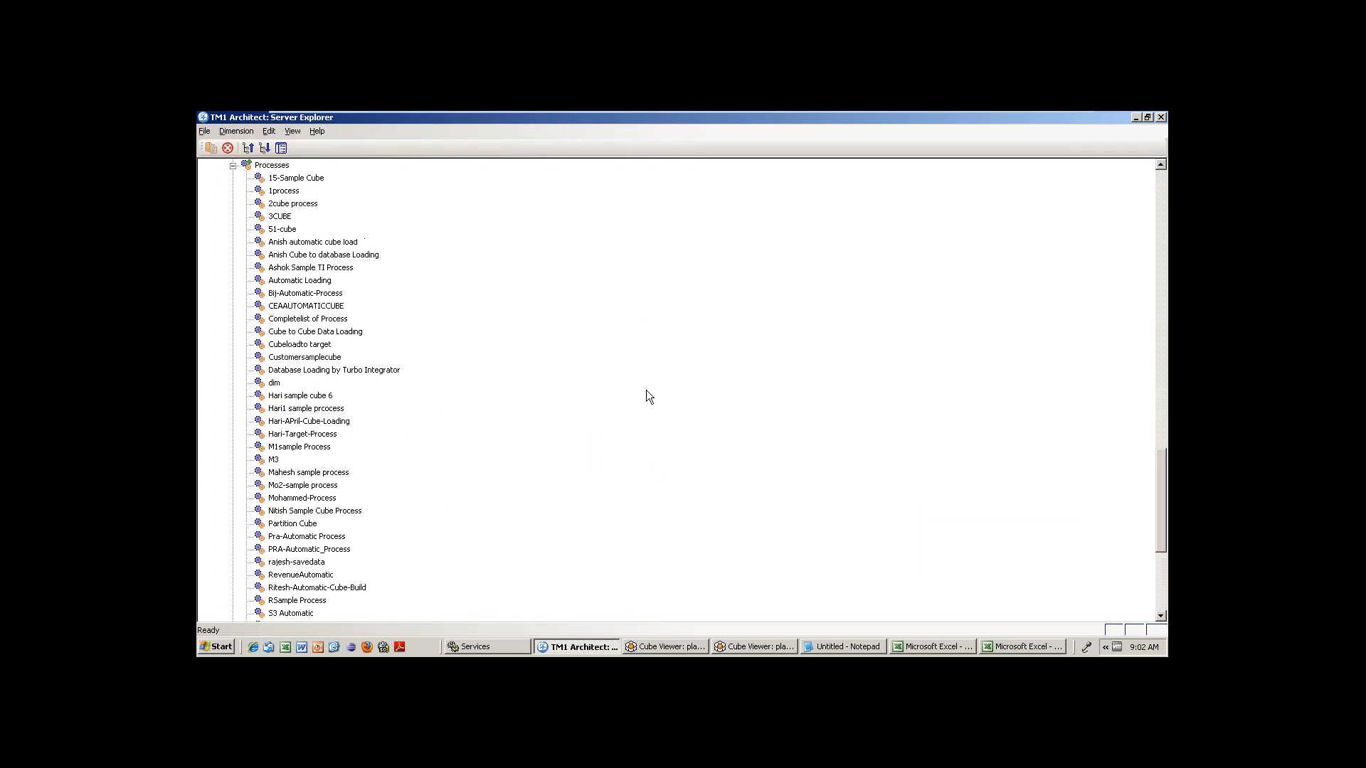
scroll(1163, 478, down, 2)
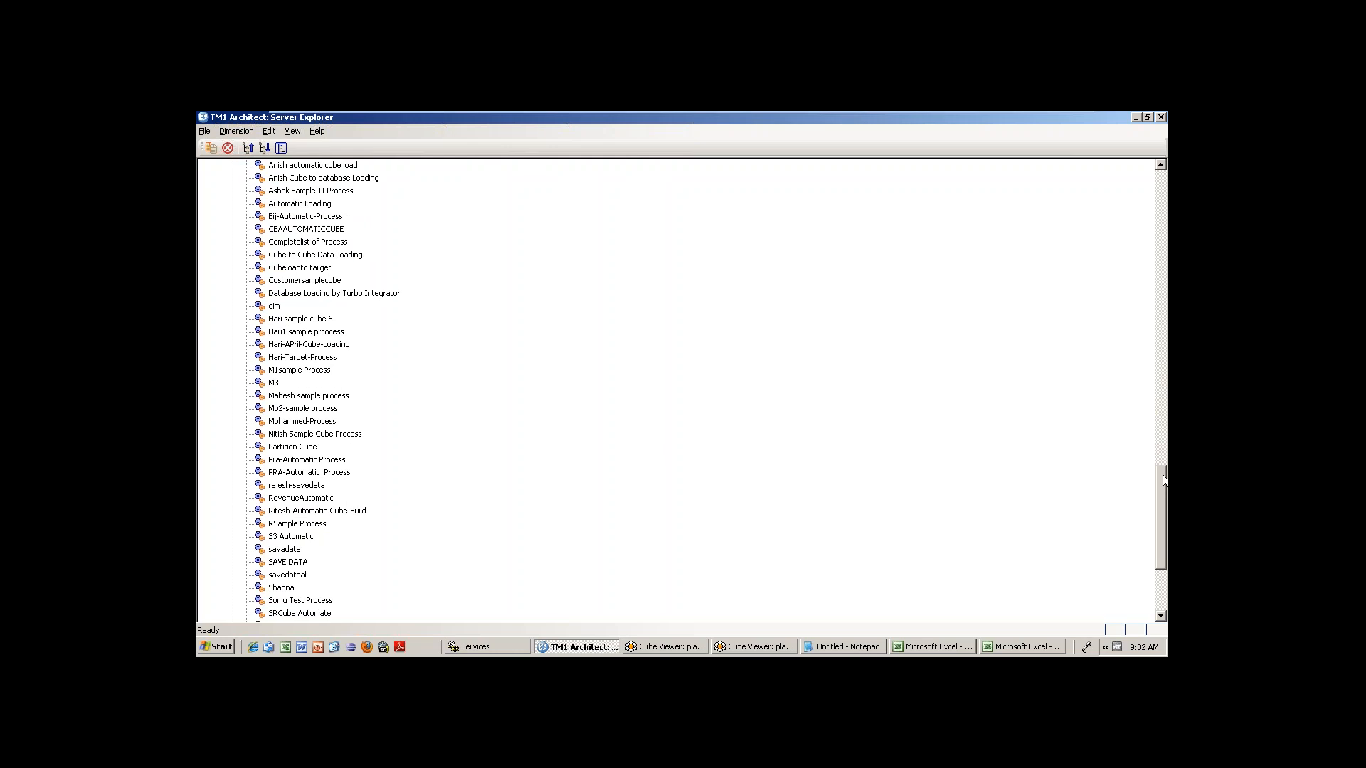
Close Revenue Sheet1.csv in Excel without saving so Ritesh-Automatic-Cube-Build can open
double_click(356, 512)
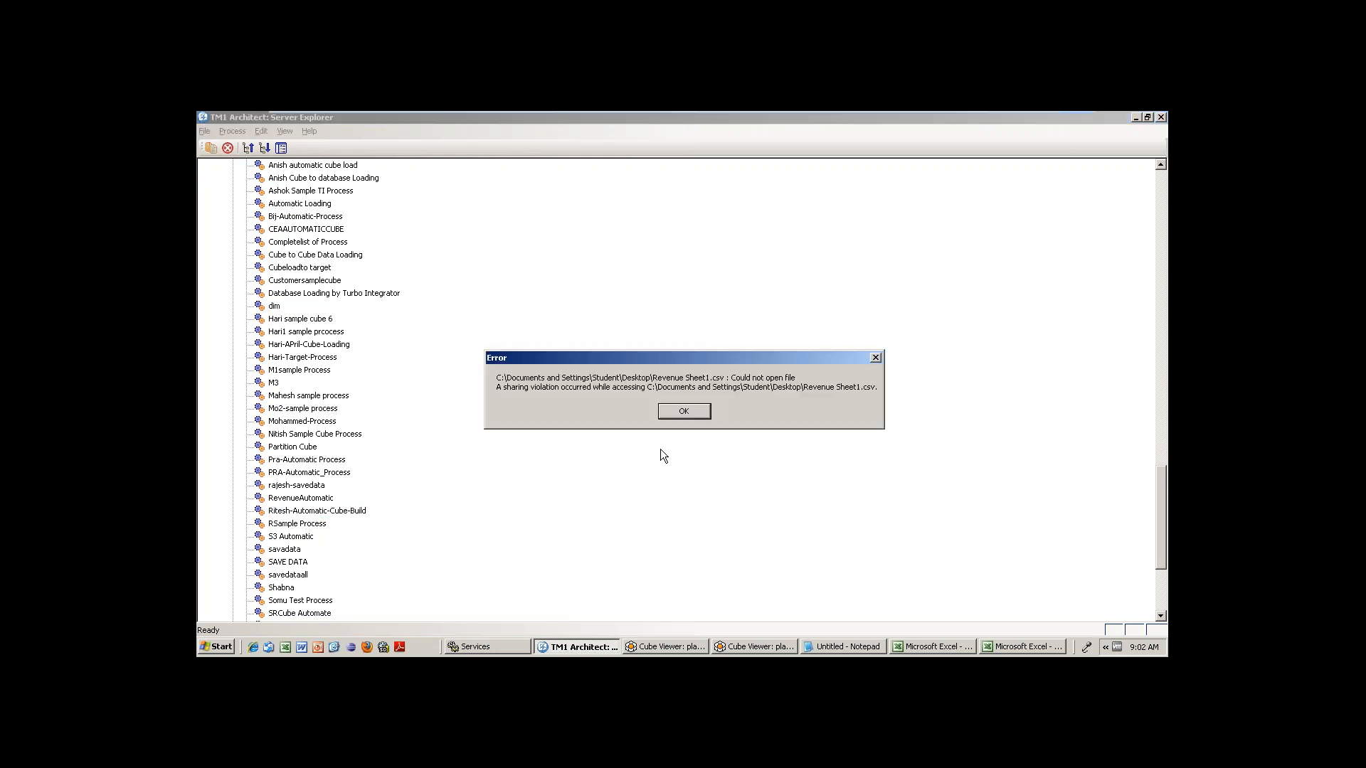
click(684, 413)
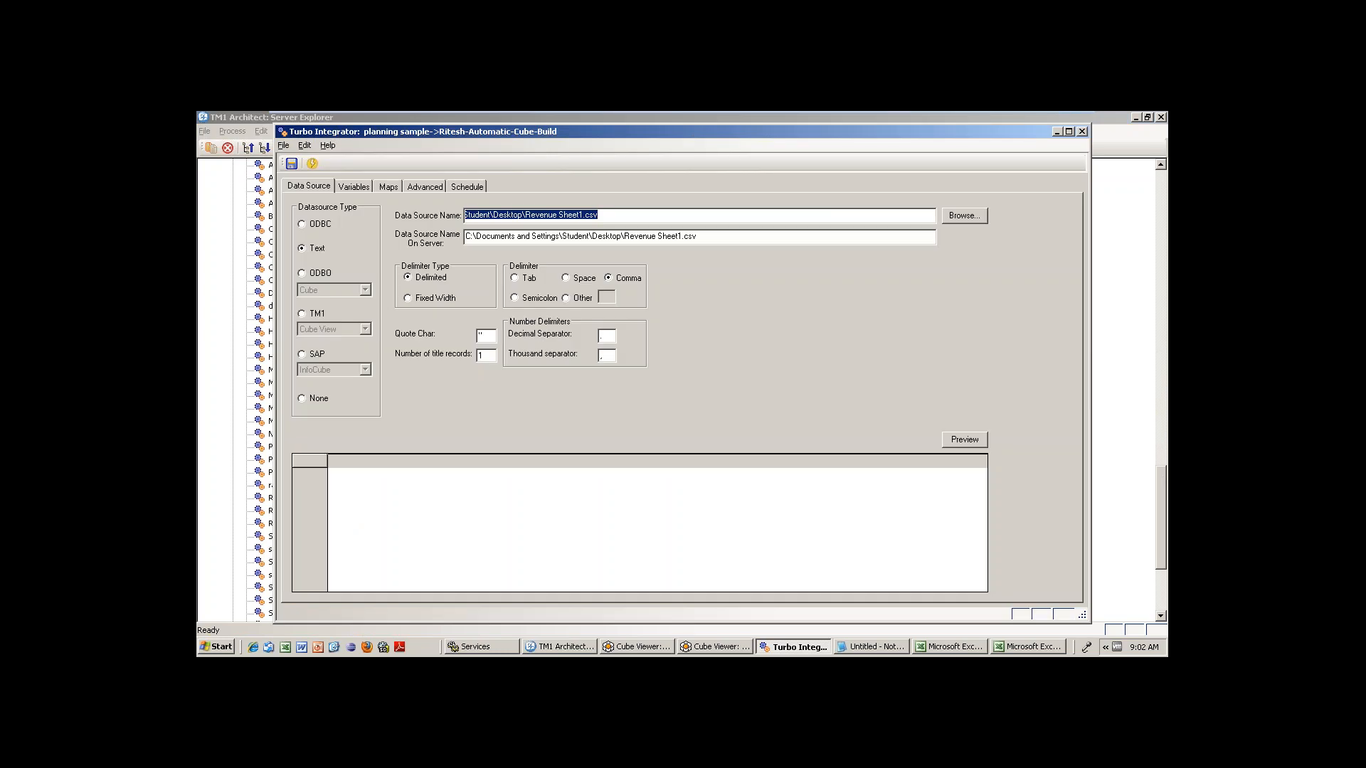
click(954, 645)
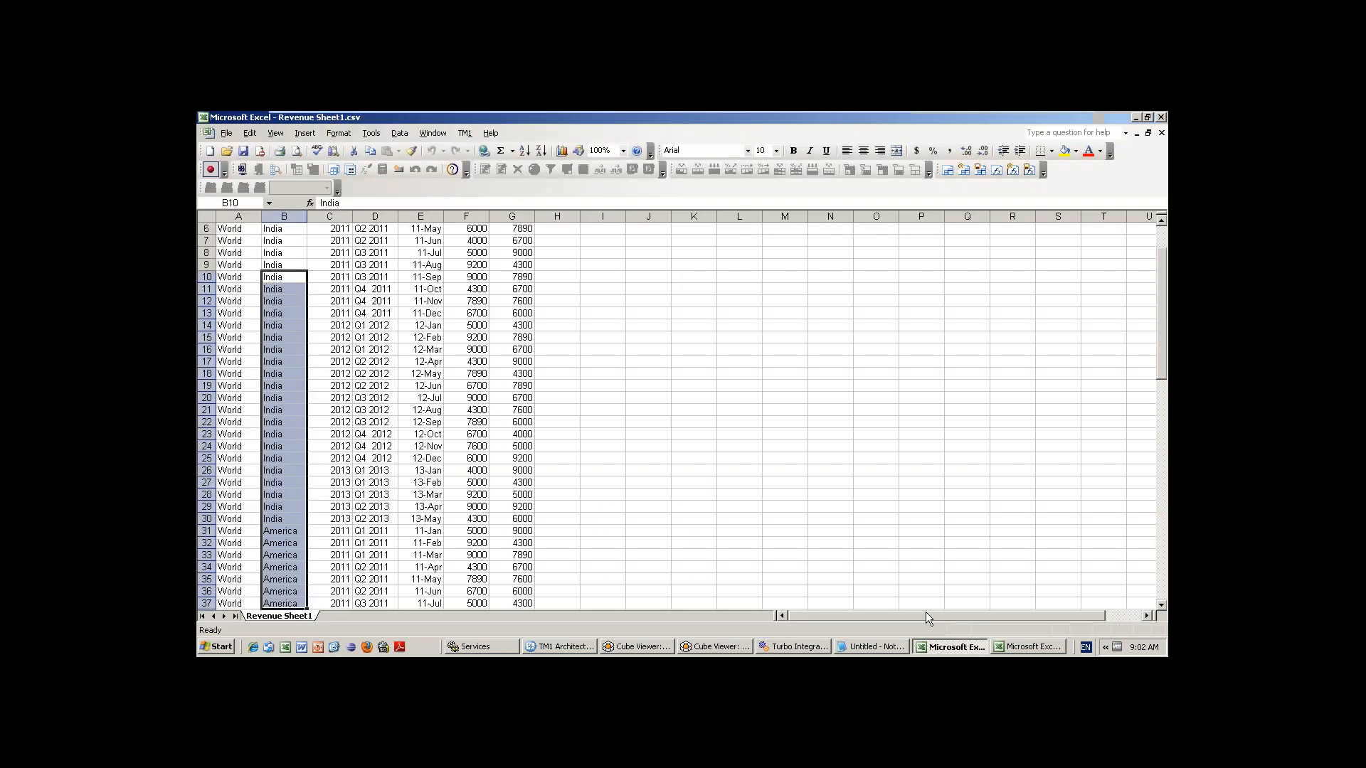
click(1161, 118)
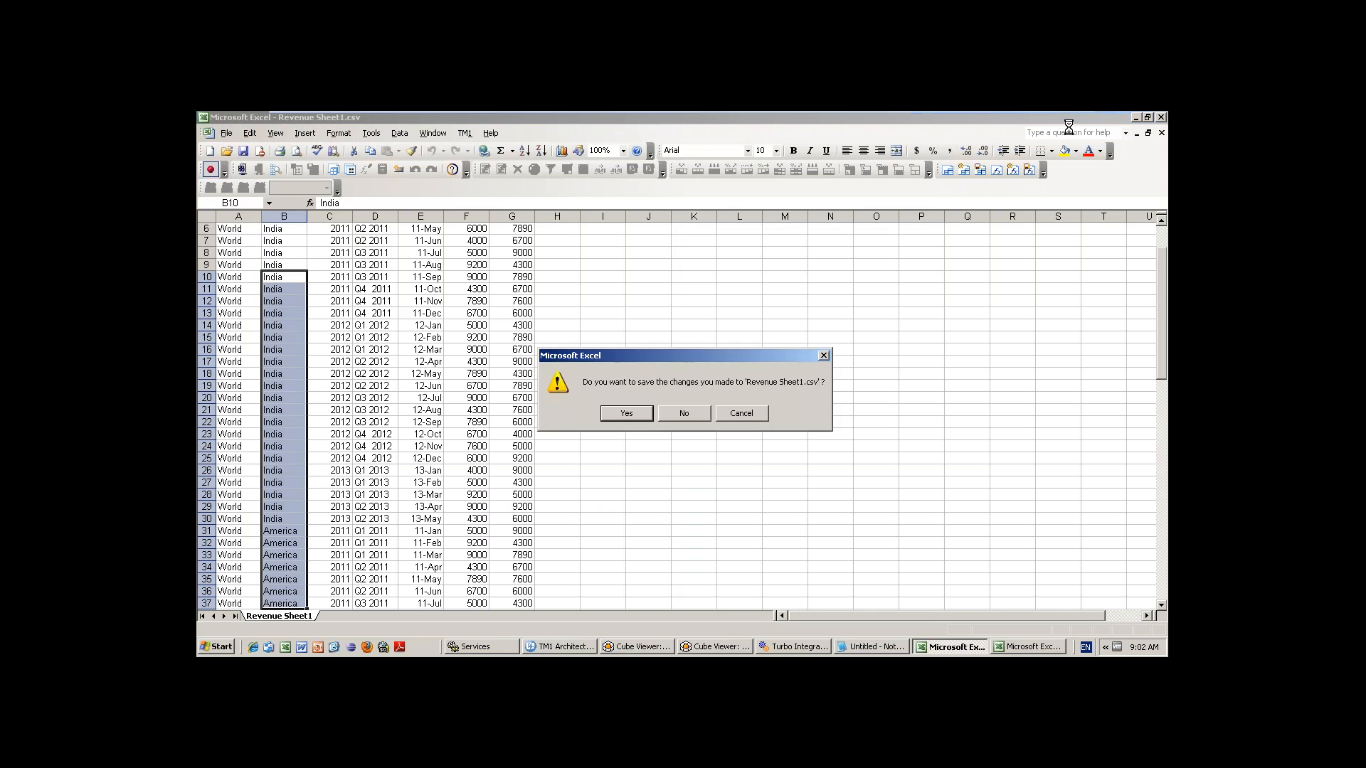
key(n)
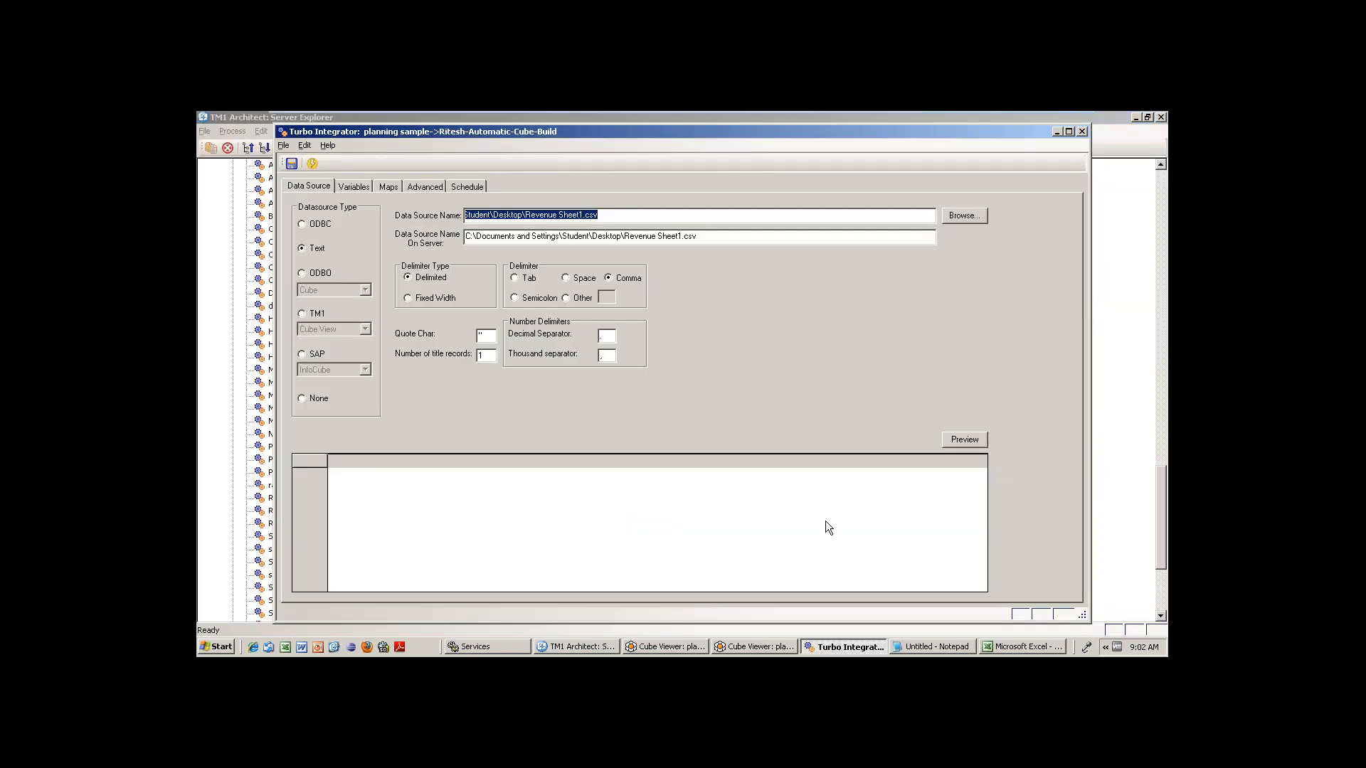
Browse the process's Data Source, Variables and Maps tabs, finding Variables still empty
click(355, 187)
click(391, 187)
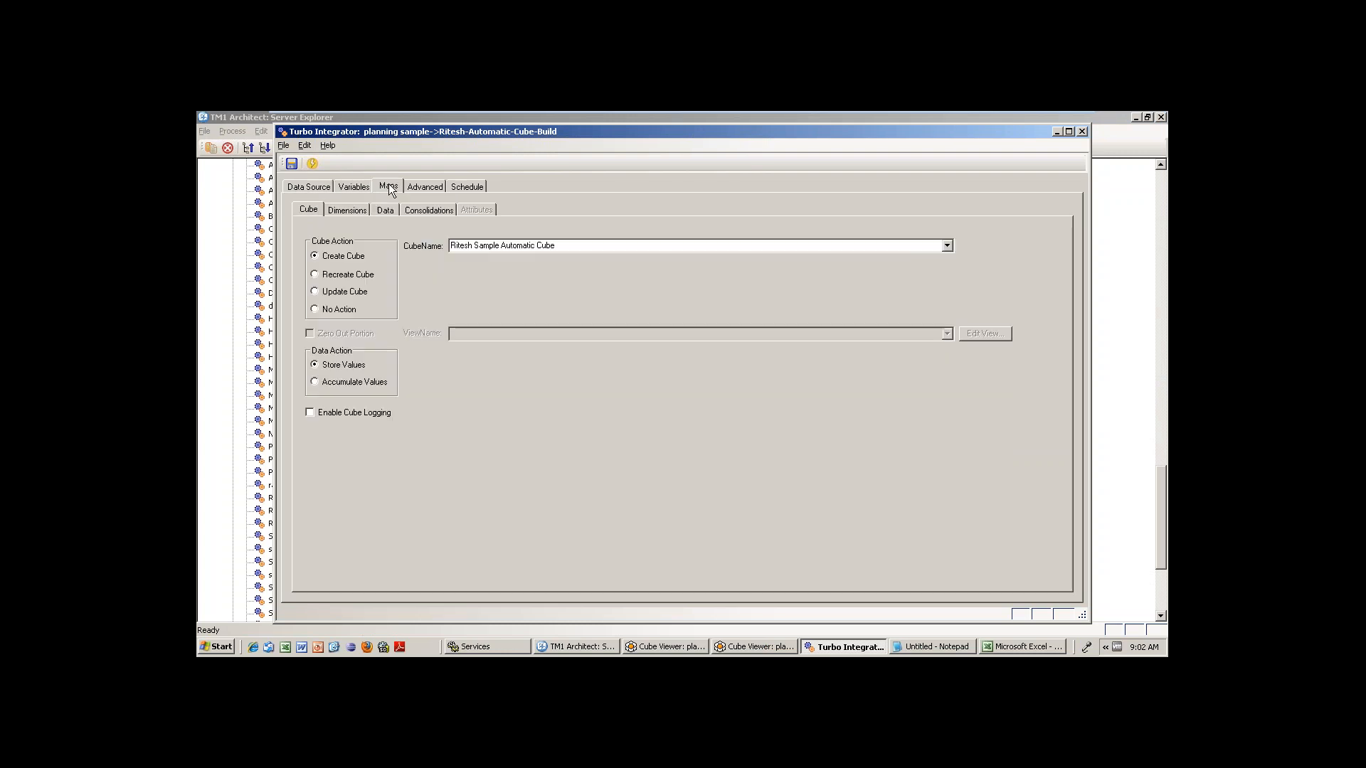
click(321, 188)
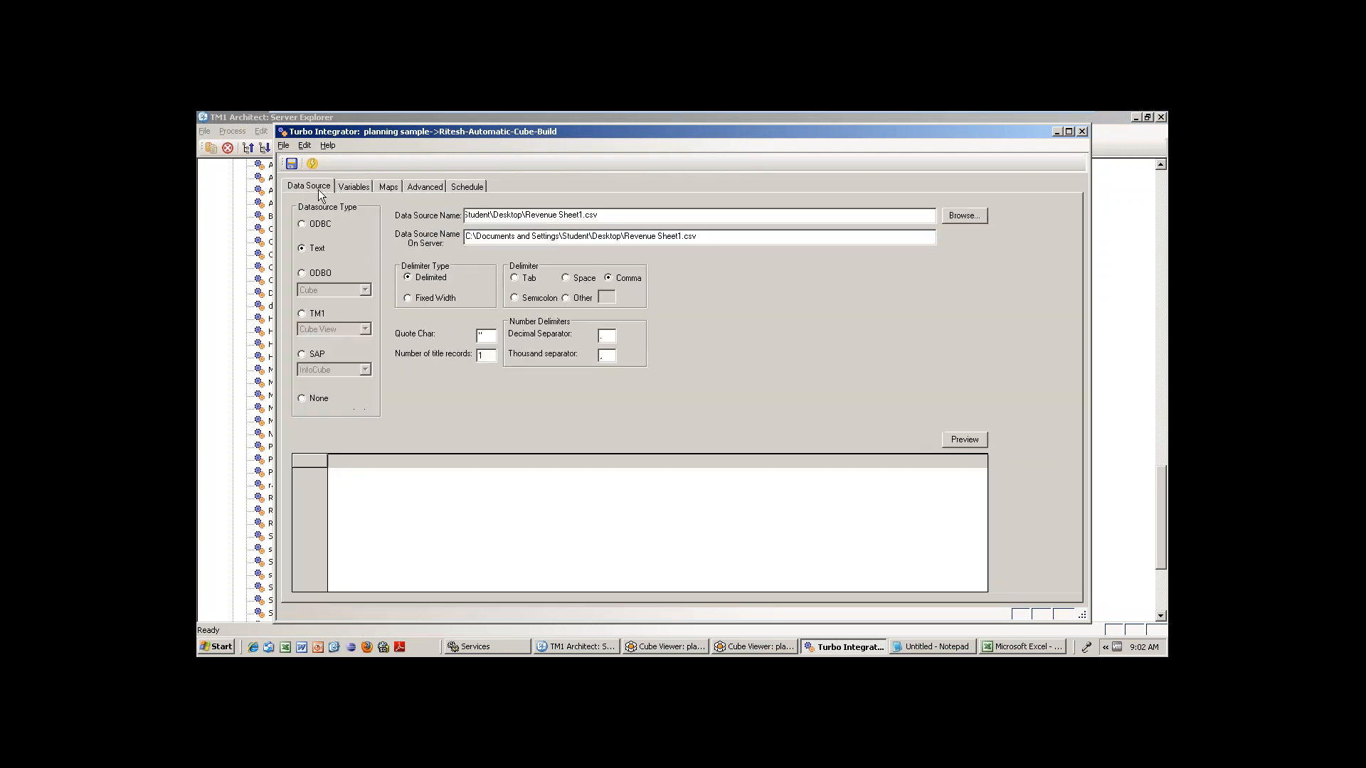
click(350, 187)
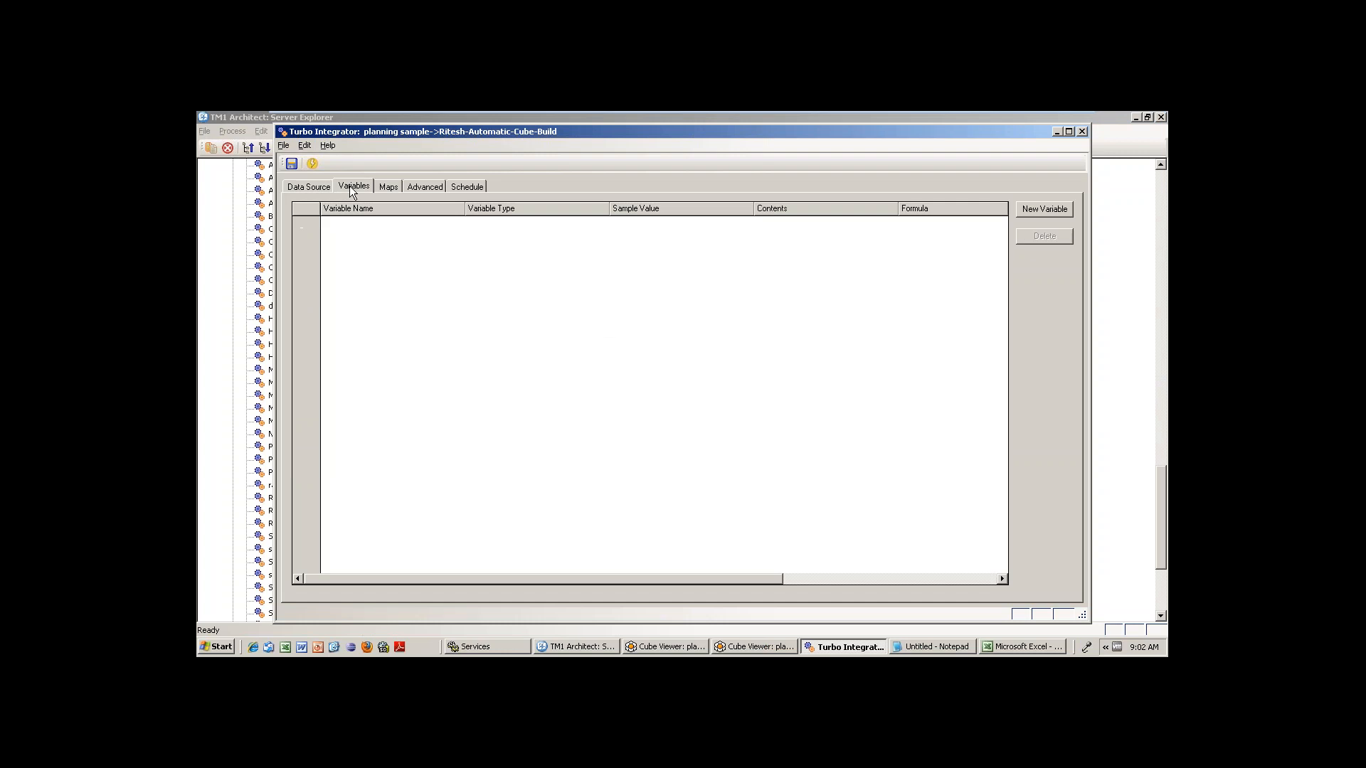
click(399, 184)
click(309, 187)
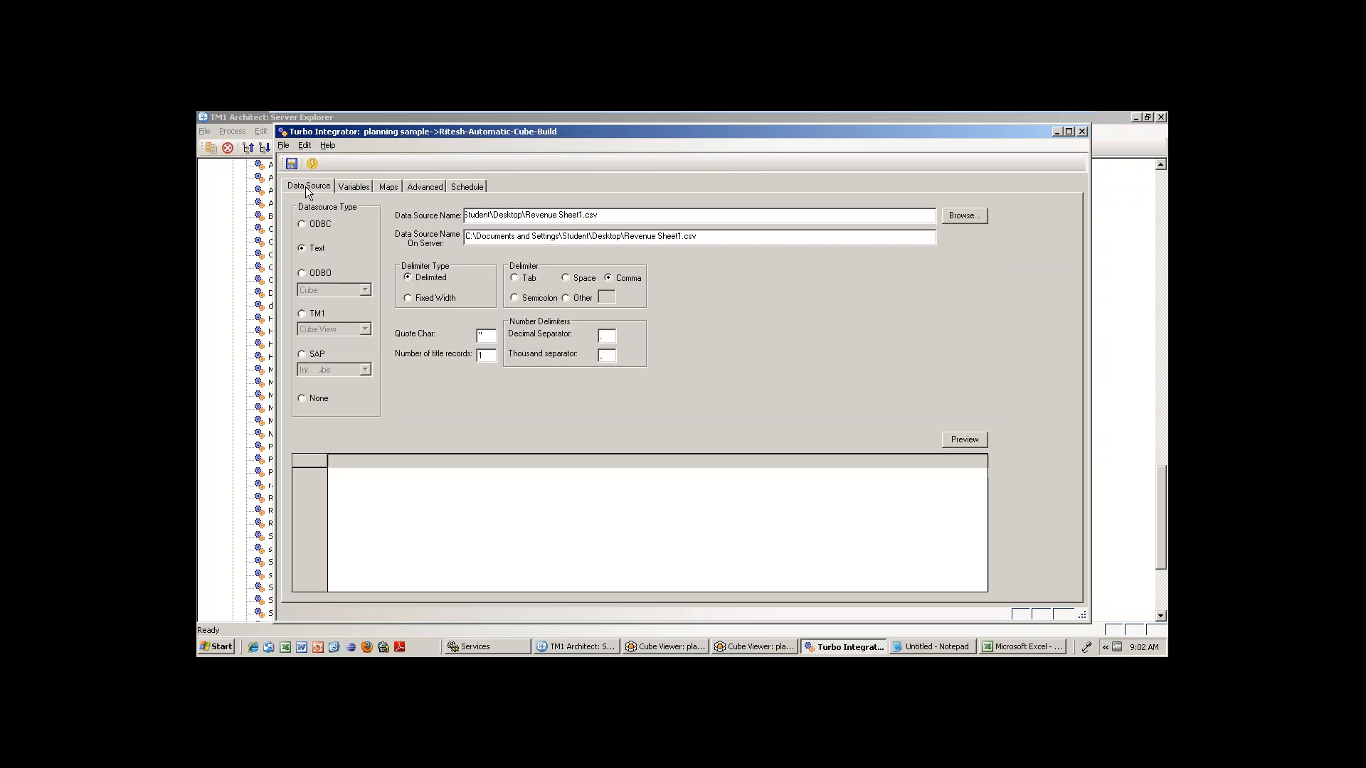
click(351, 186)
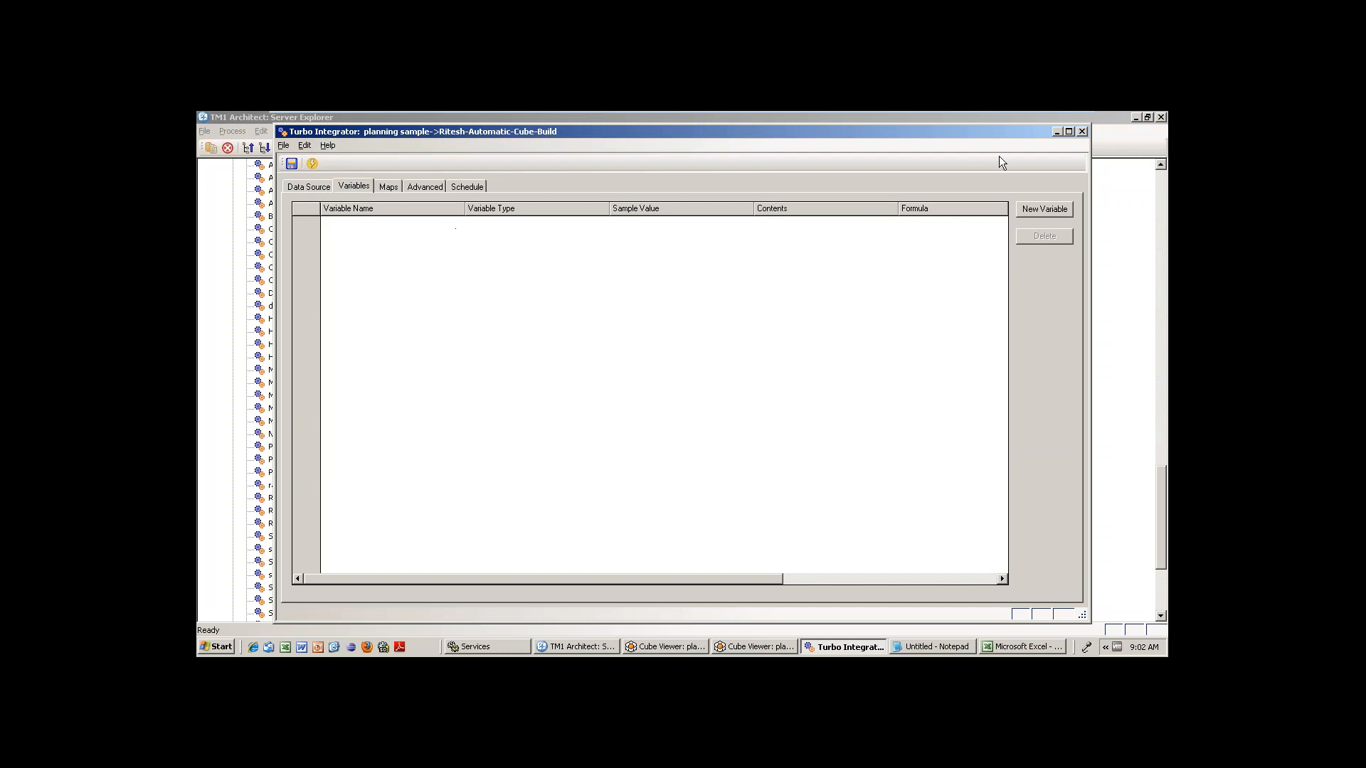
Reopen Ritesh-Automatic-Cube-Build via Edit so its CSV variables load, then view its Maps tab
click(1081, 133)
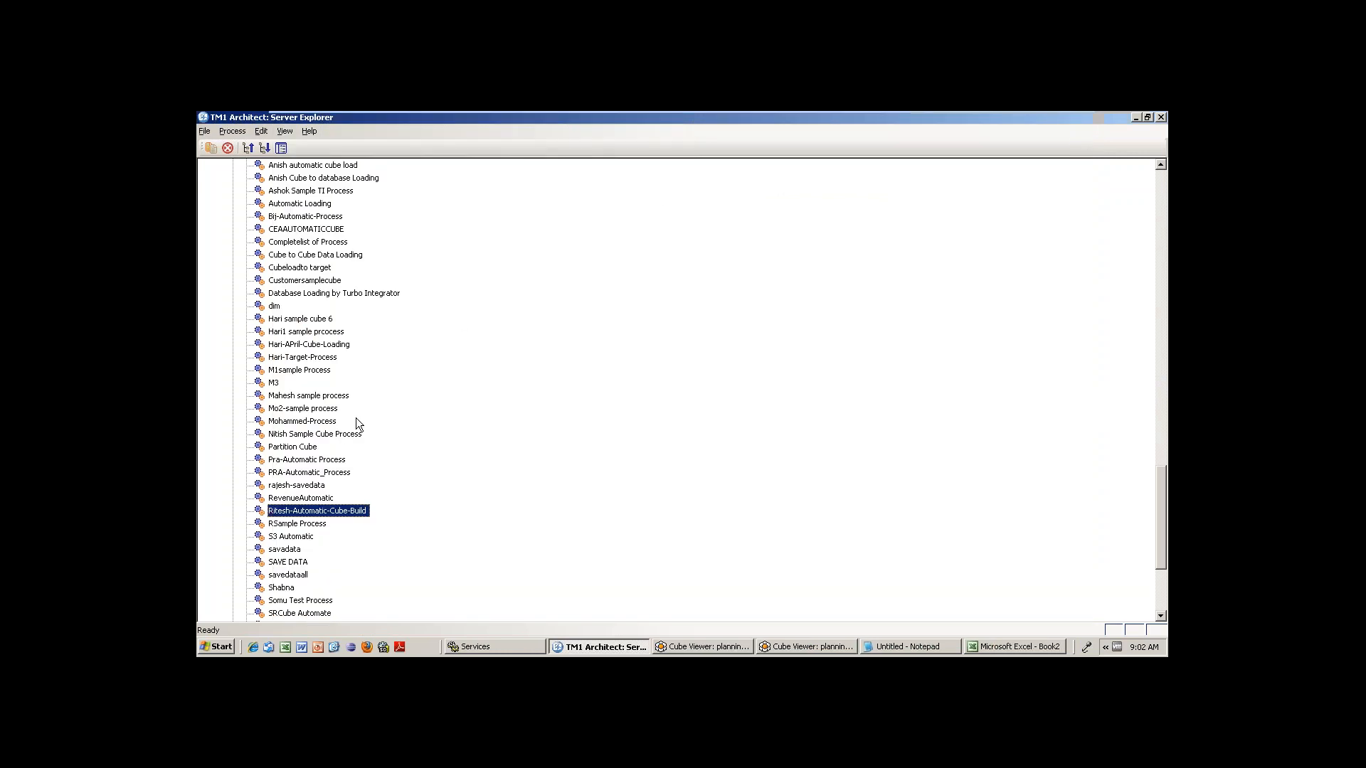
right_click(330, 511)
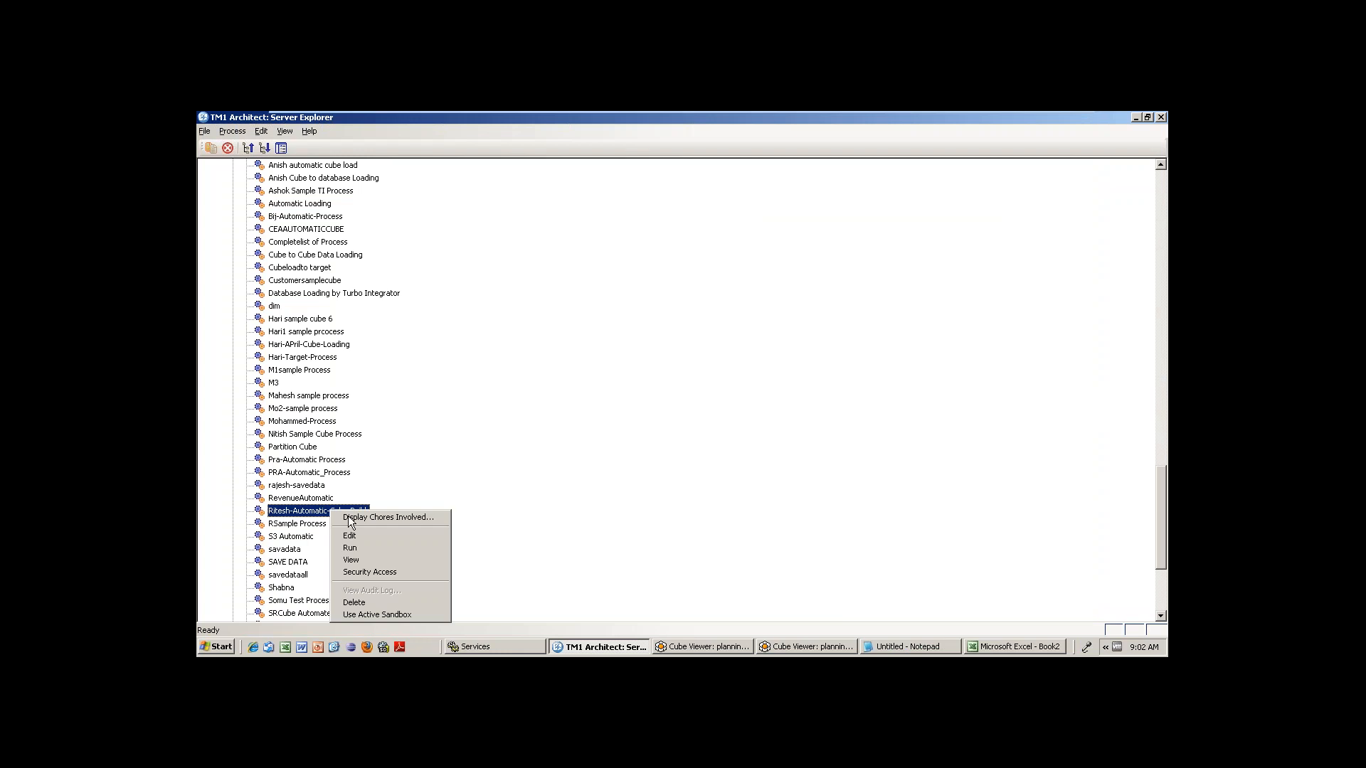
click(355, 532)
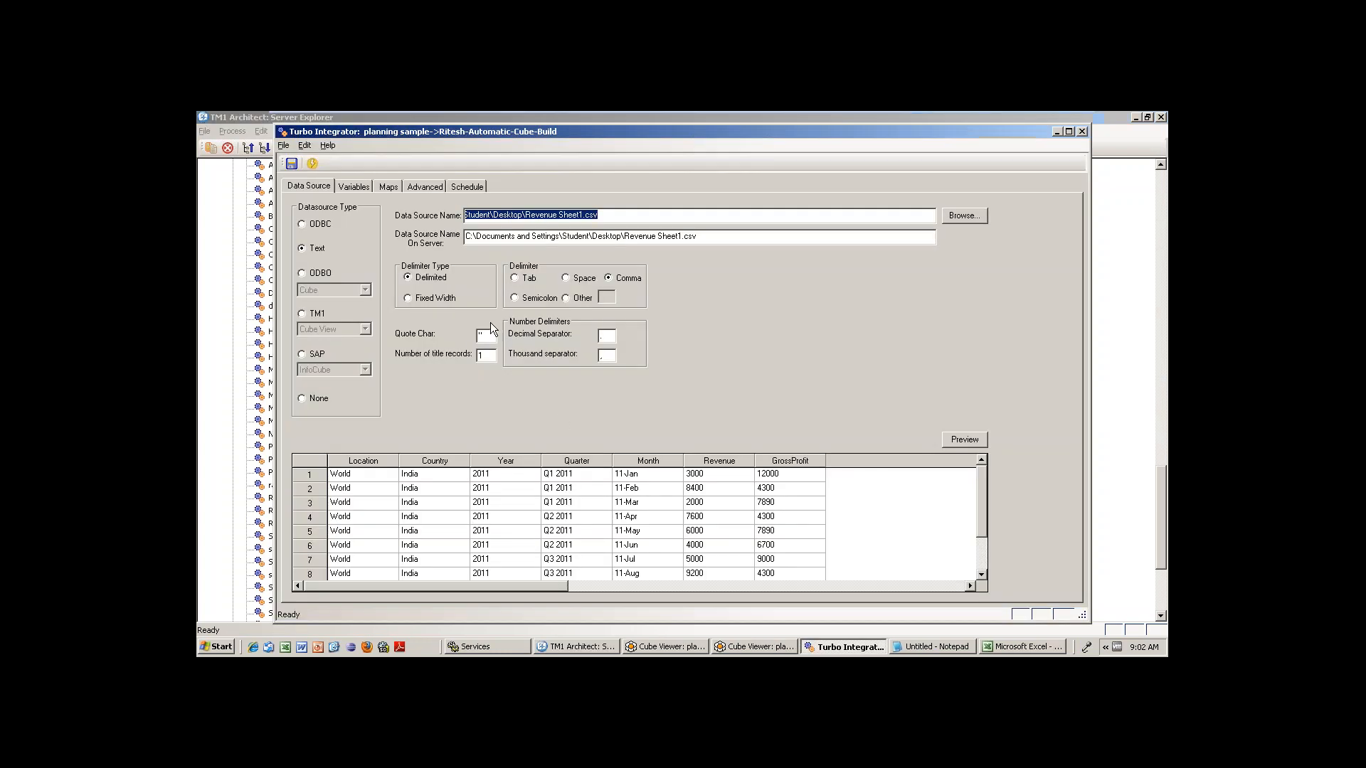
click(356, 187)
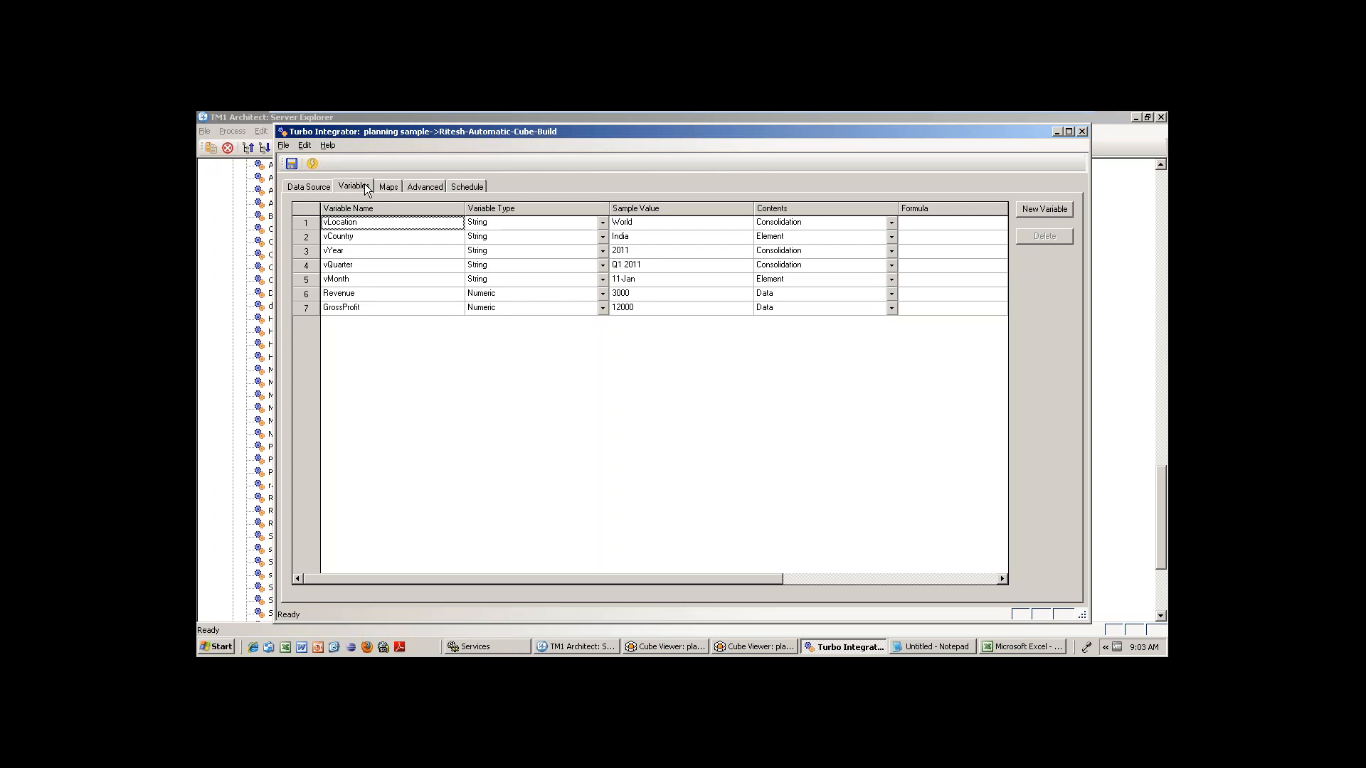
click(388, 186)
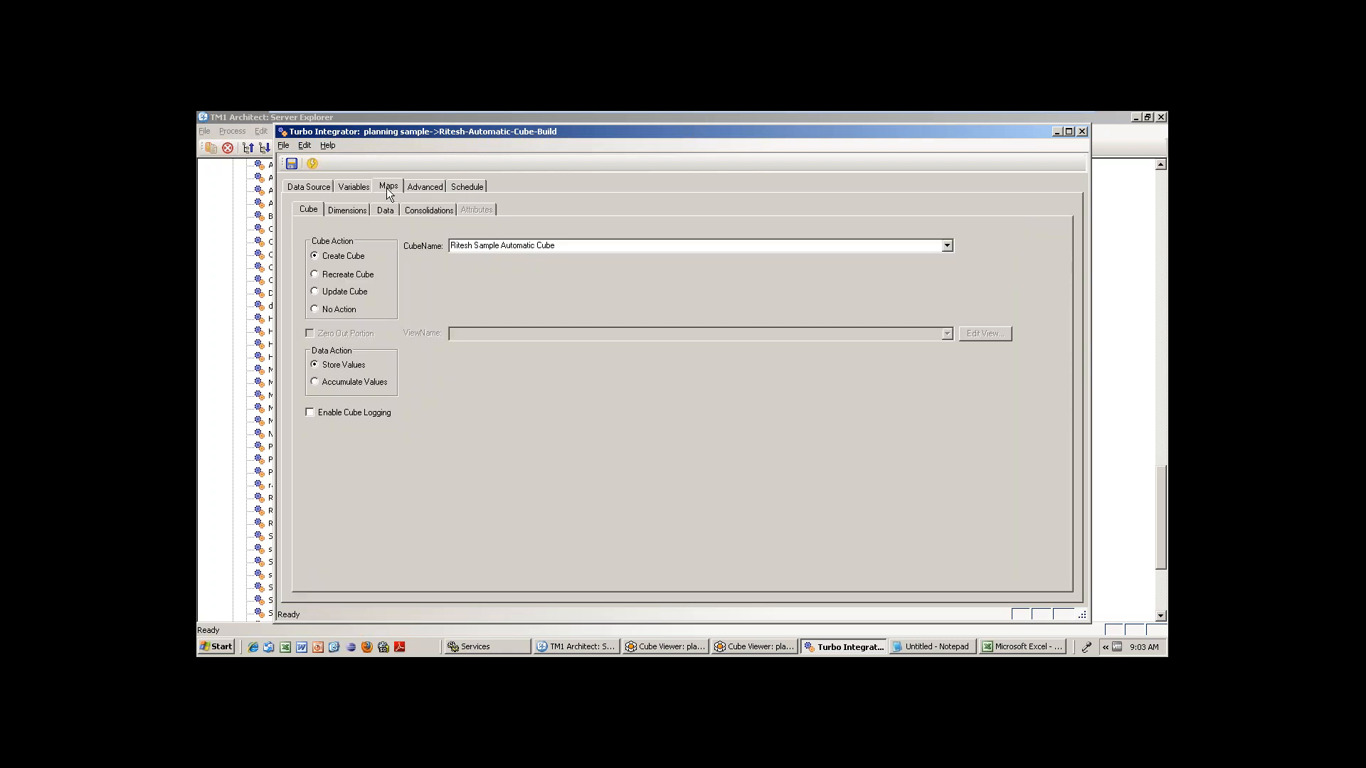
Switch the Cube Action to Update Cube and view the Dimensions mappings
click(355, 210)
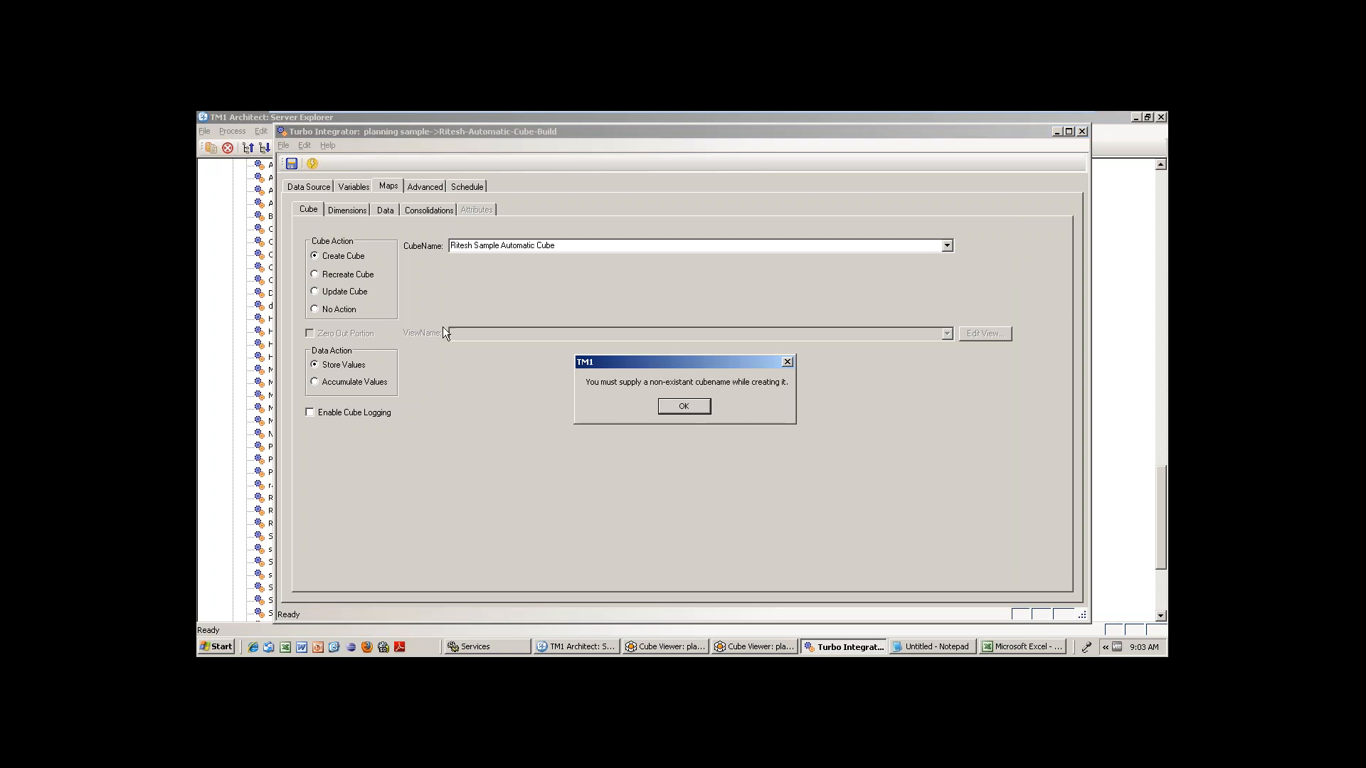
click(689, 409)
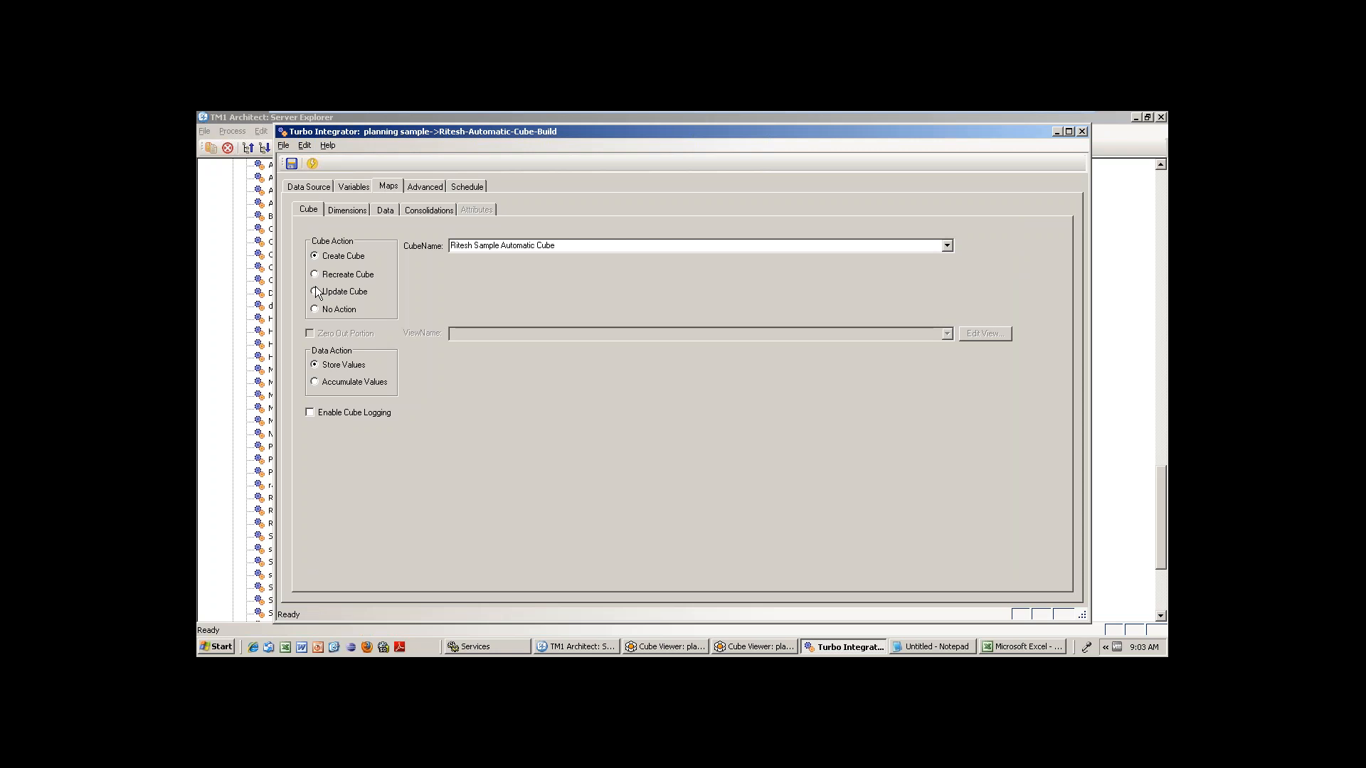
click(314, 291)
click(347, 210)
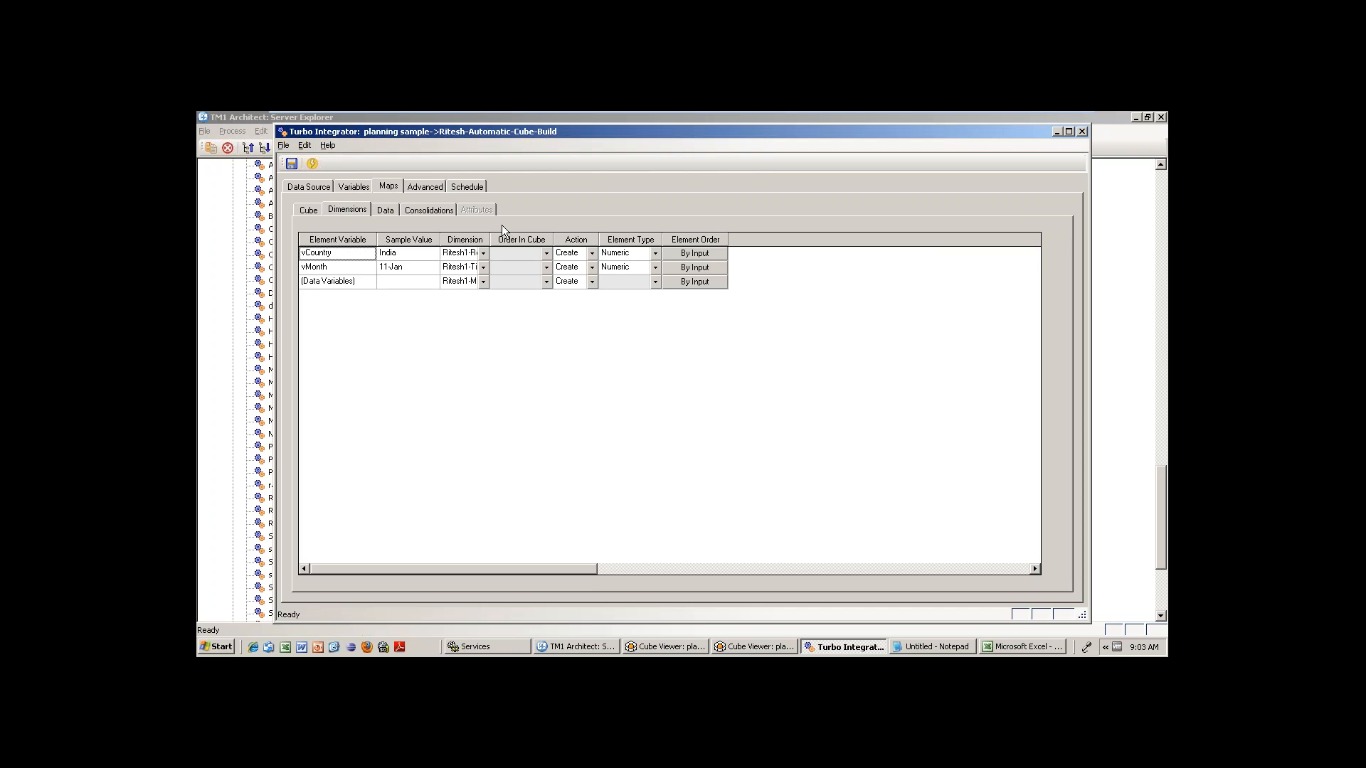
click(317, 267)
click(669, 254)
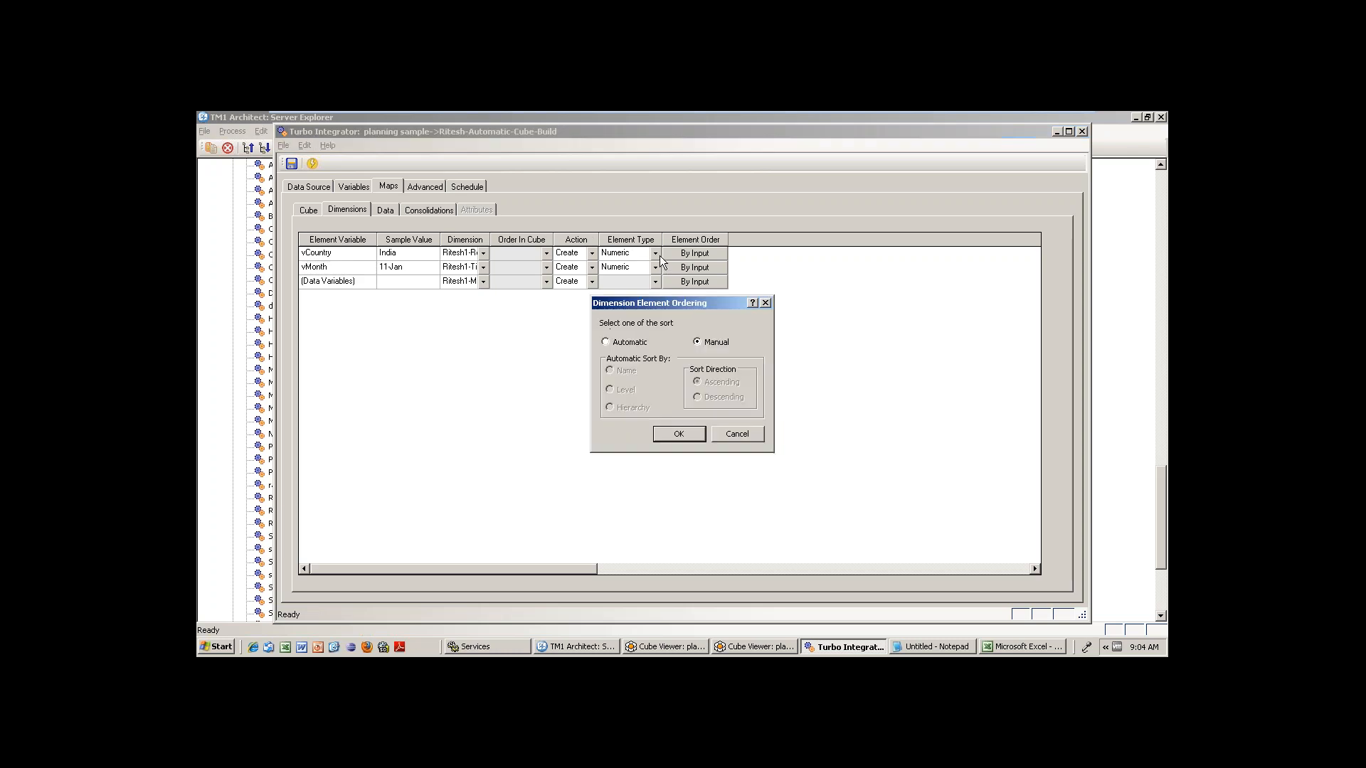
click(765, 303)
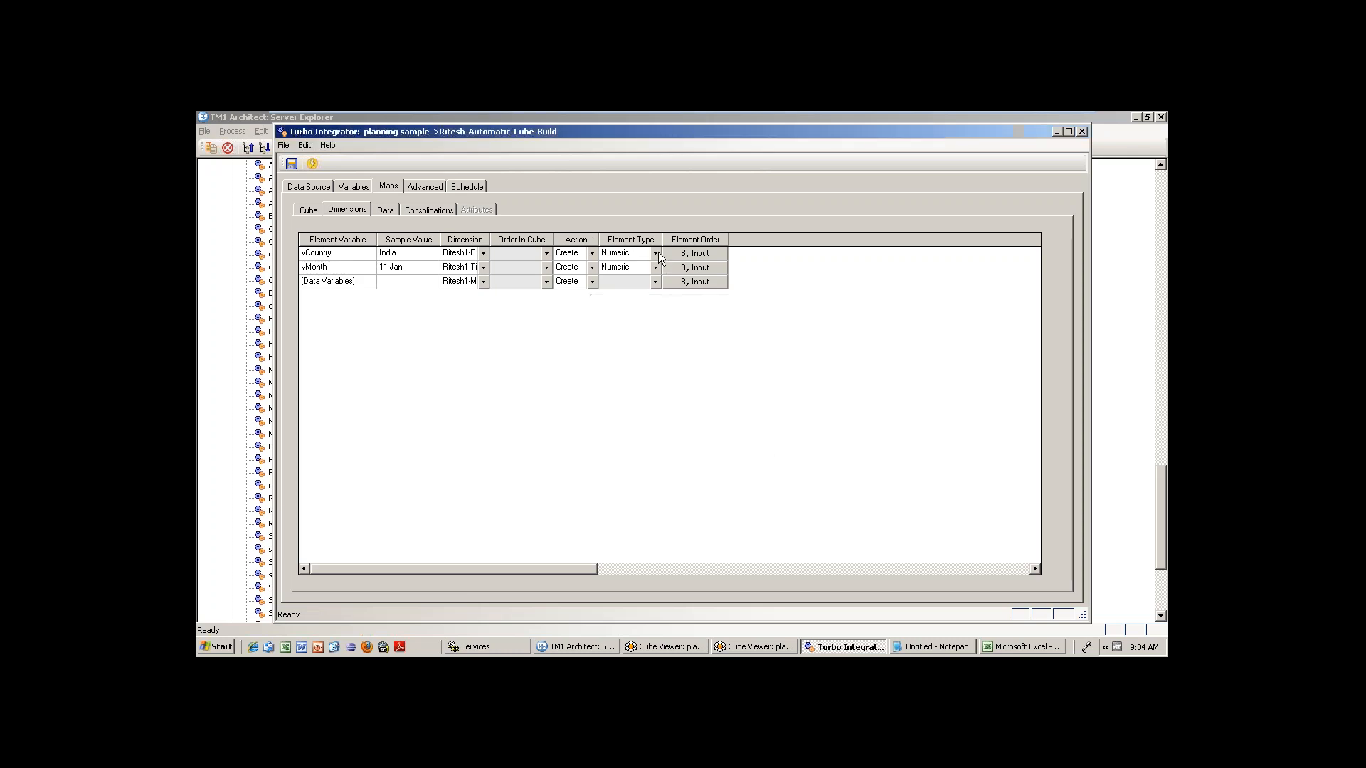
click(658, 253)
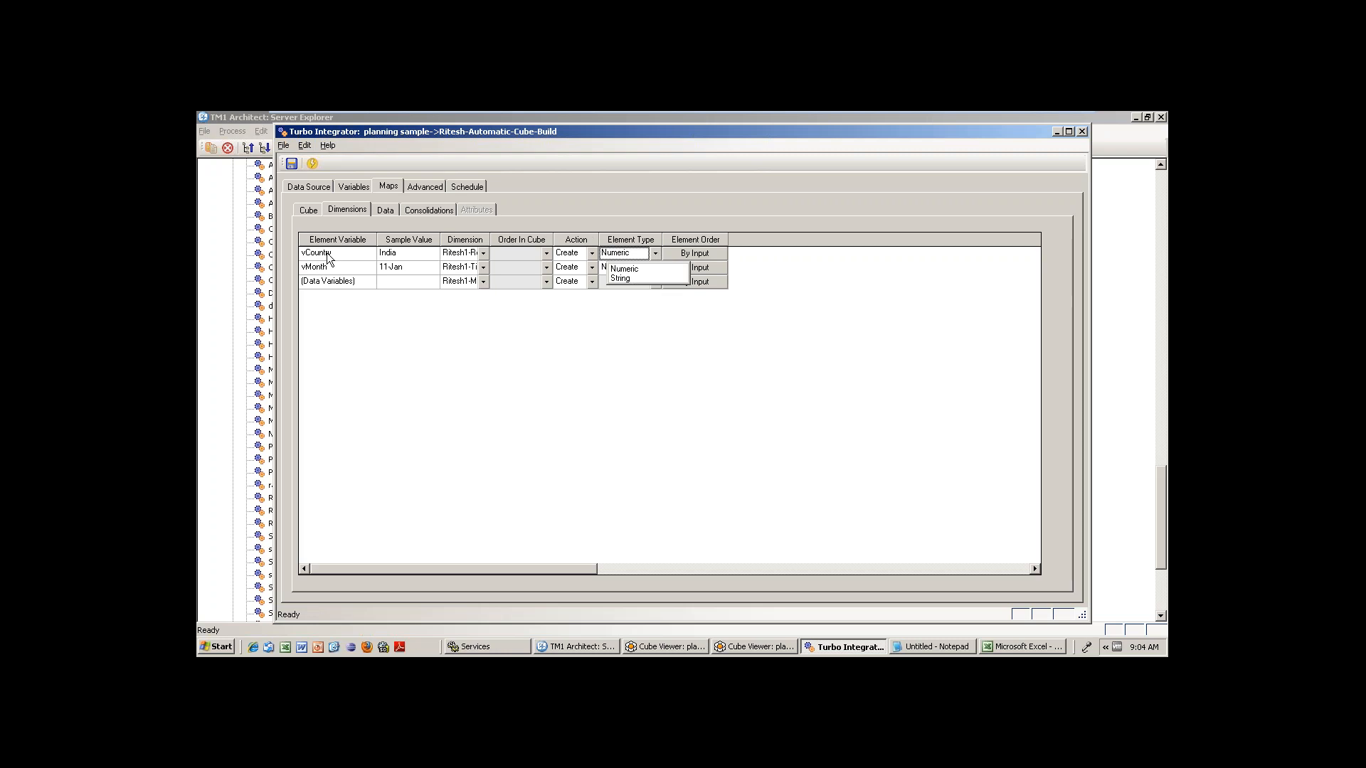
click(356, 187)
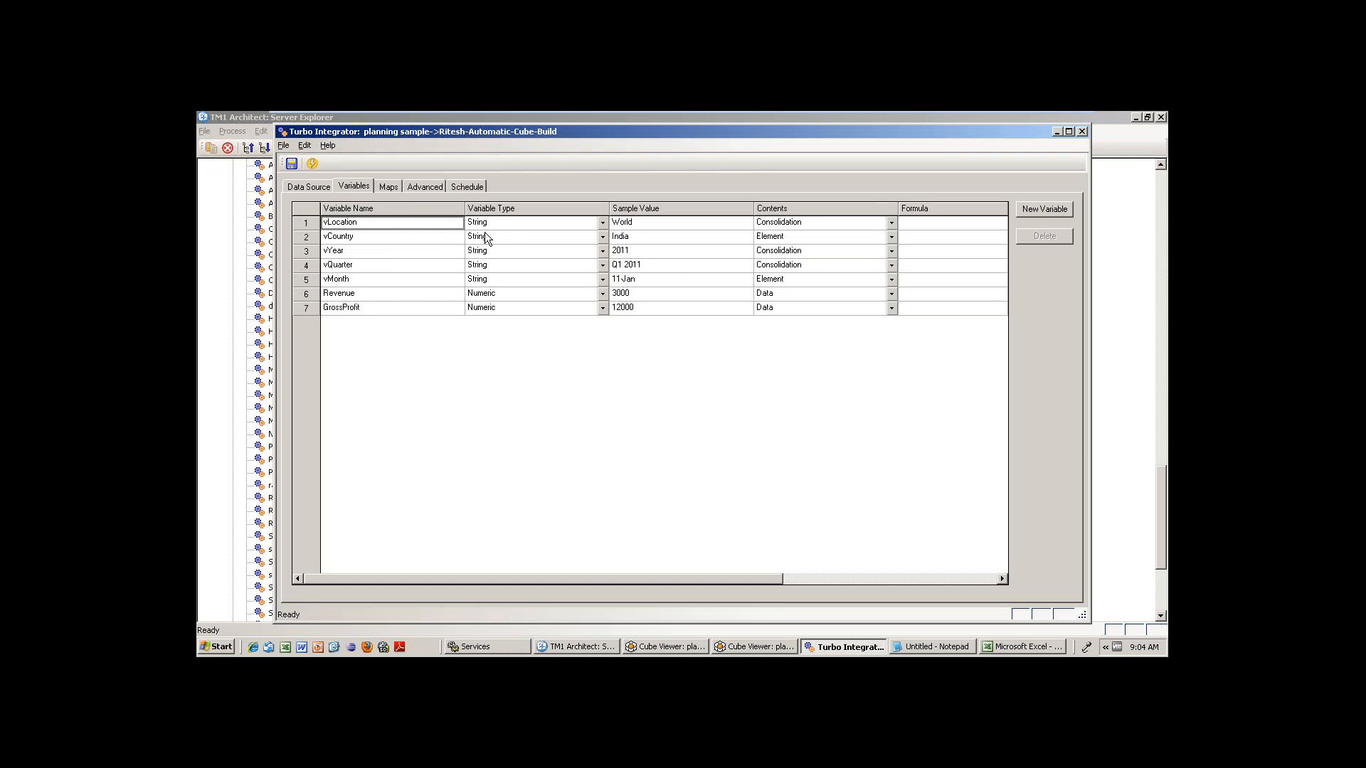
click(387, 187)
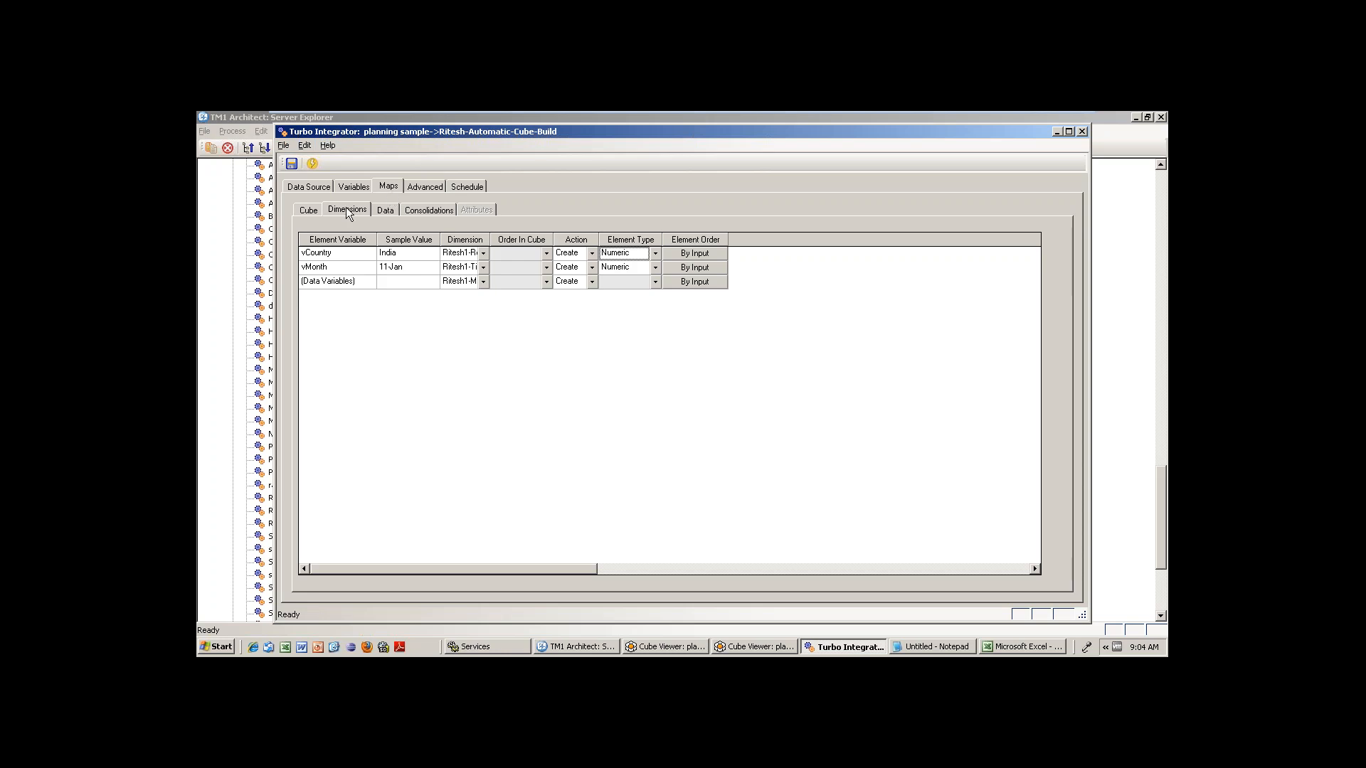
Launch Notepad from Start > Run, then bring the Turbo Integrator window back to front
click(215, 647)
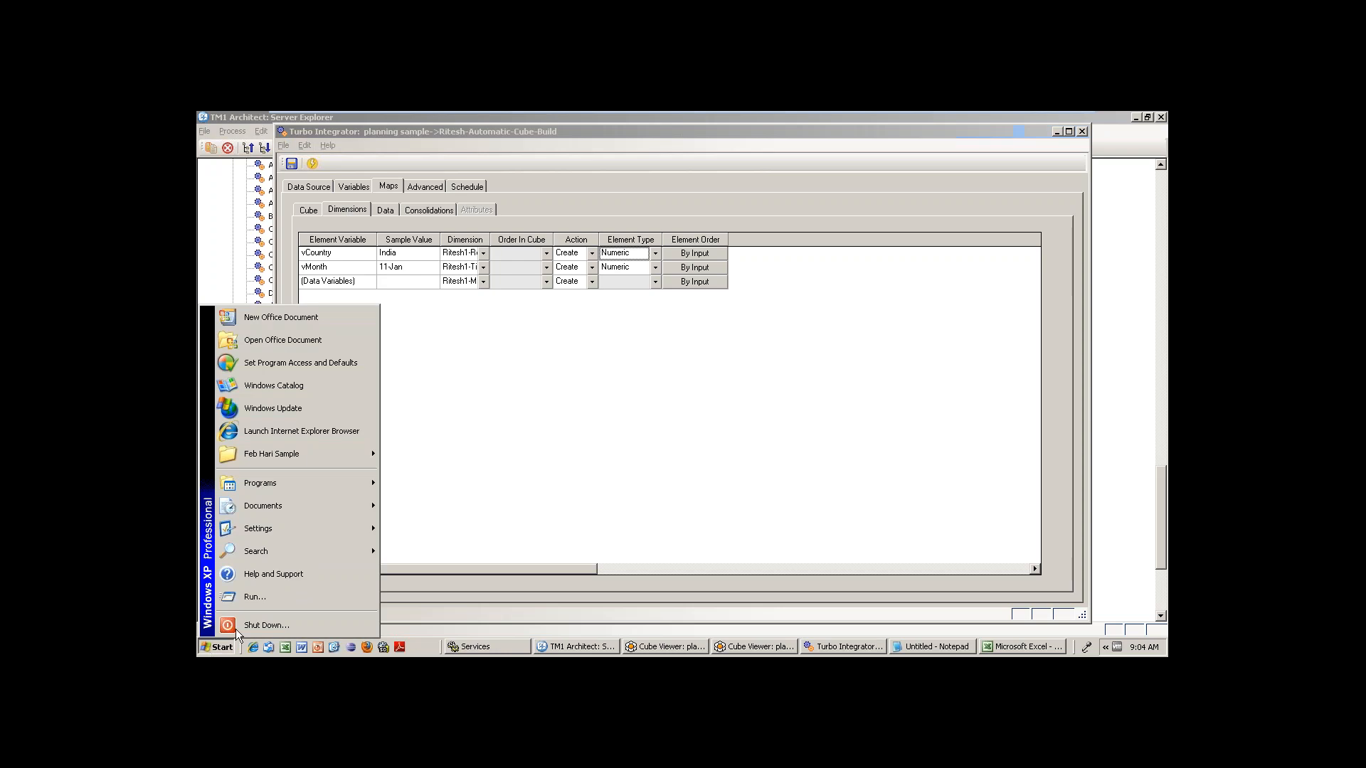
click(271, 604)
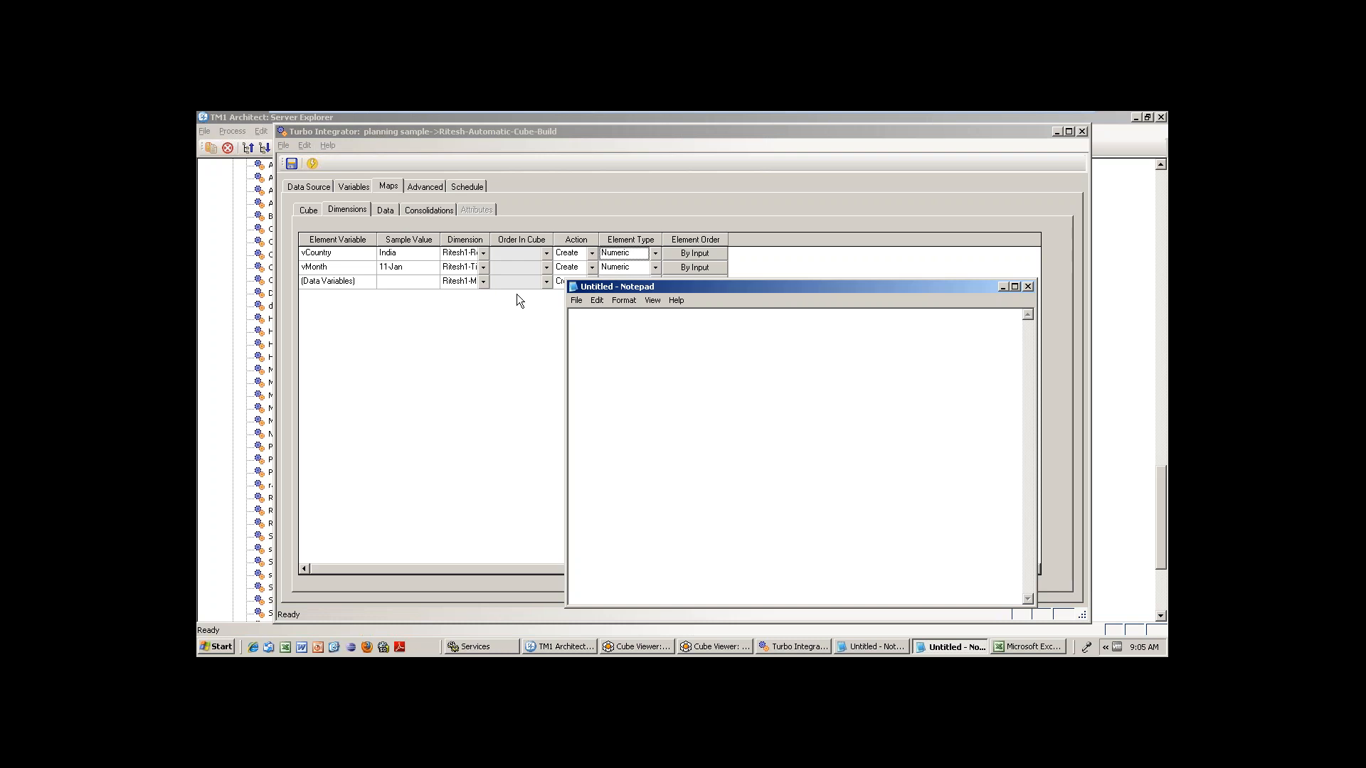
click(656, 254)
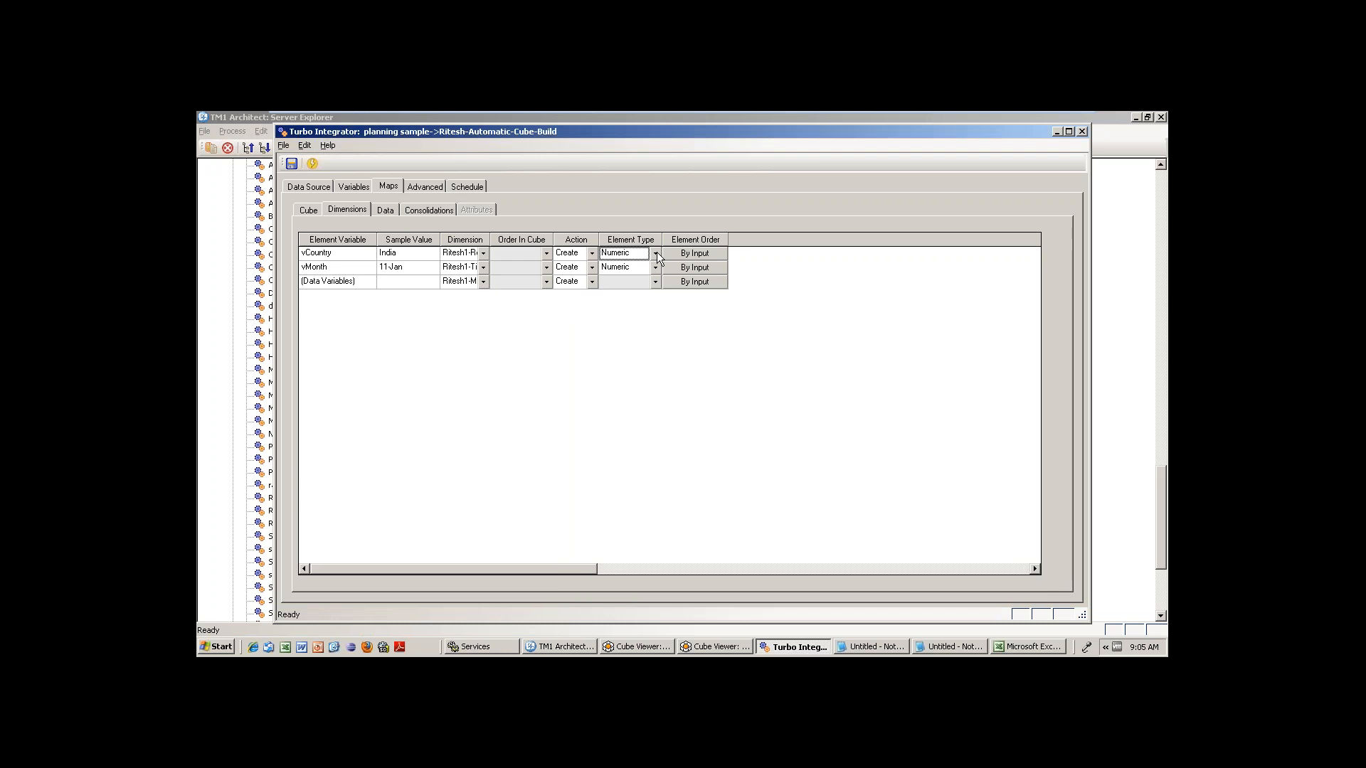
Set the element type of both vCountry and vMonth mappings to Numeric
click(656, 253)
click(635, 279)
click(654, 268)
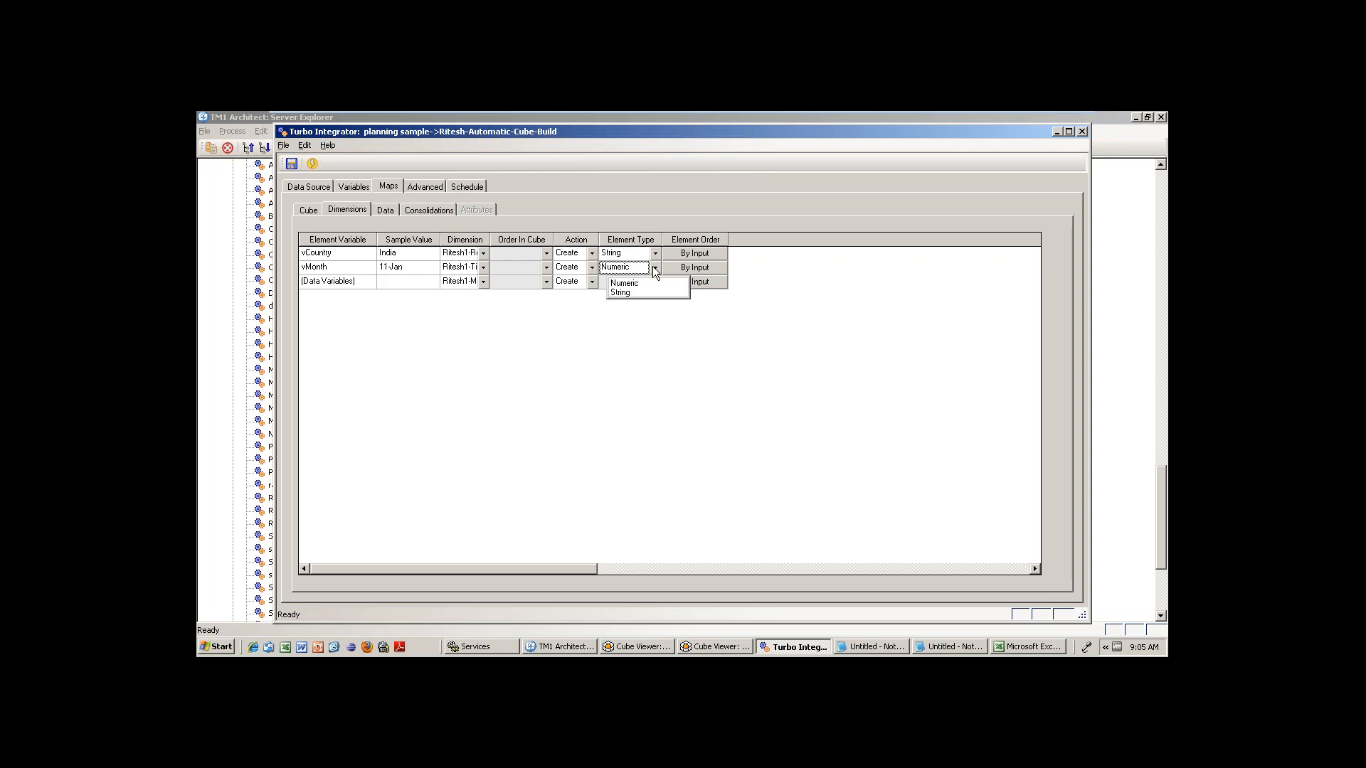
click(631, 291)
click(655, 254)
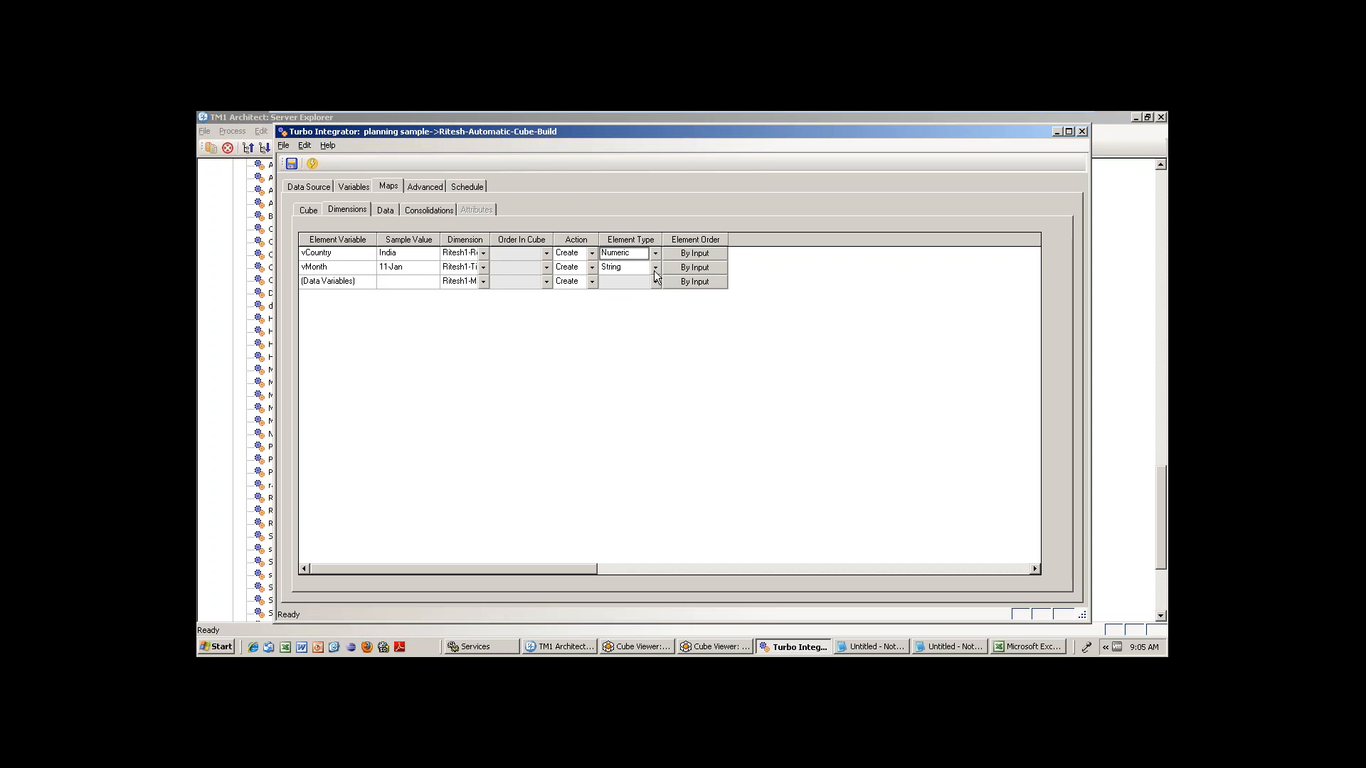
click(655, 269)
click(626, 283)
Review the process variables list alongside the CSV data source settings
click(347, 185)
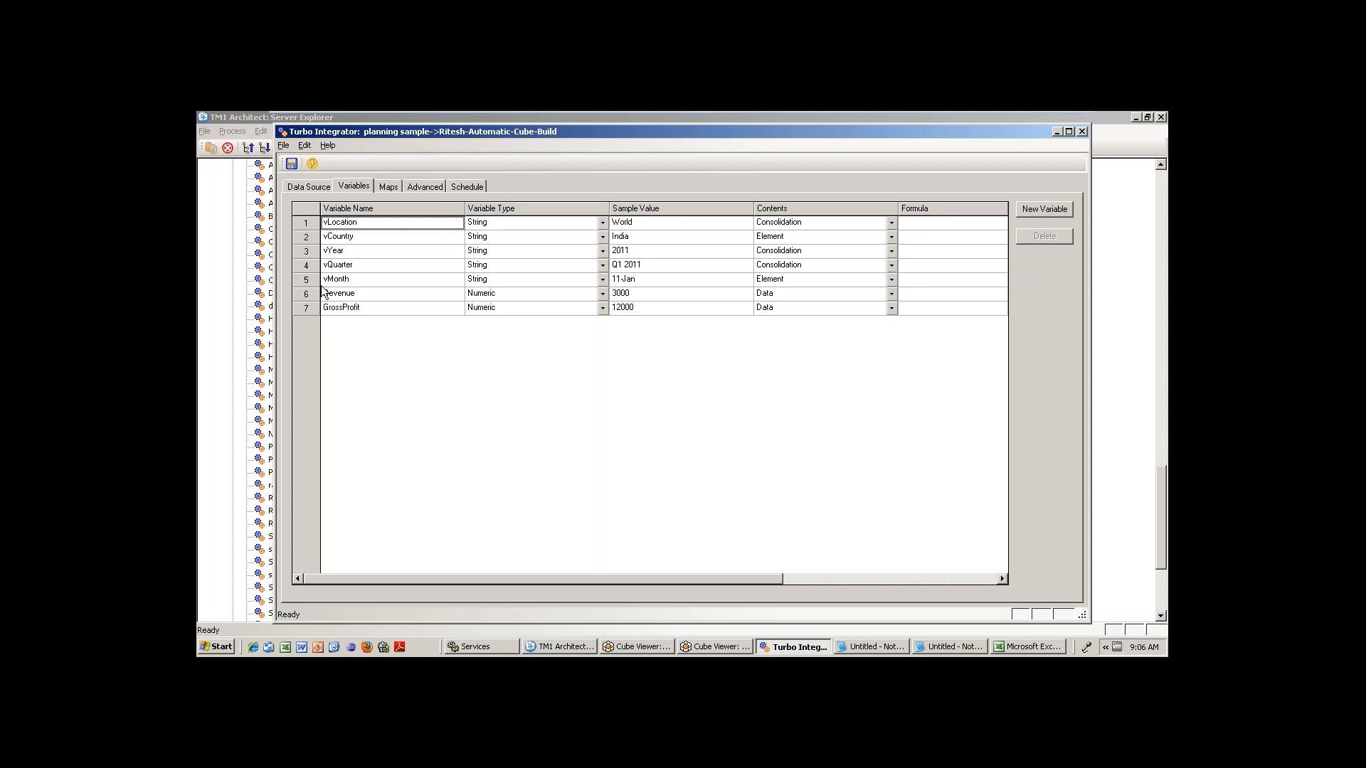
click(306, 190)
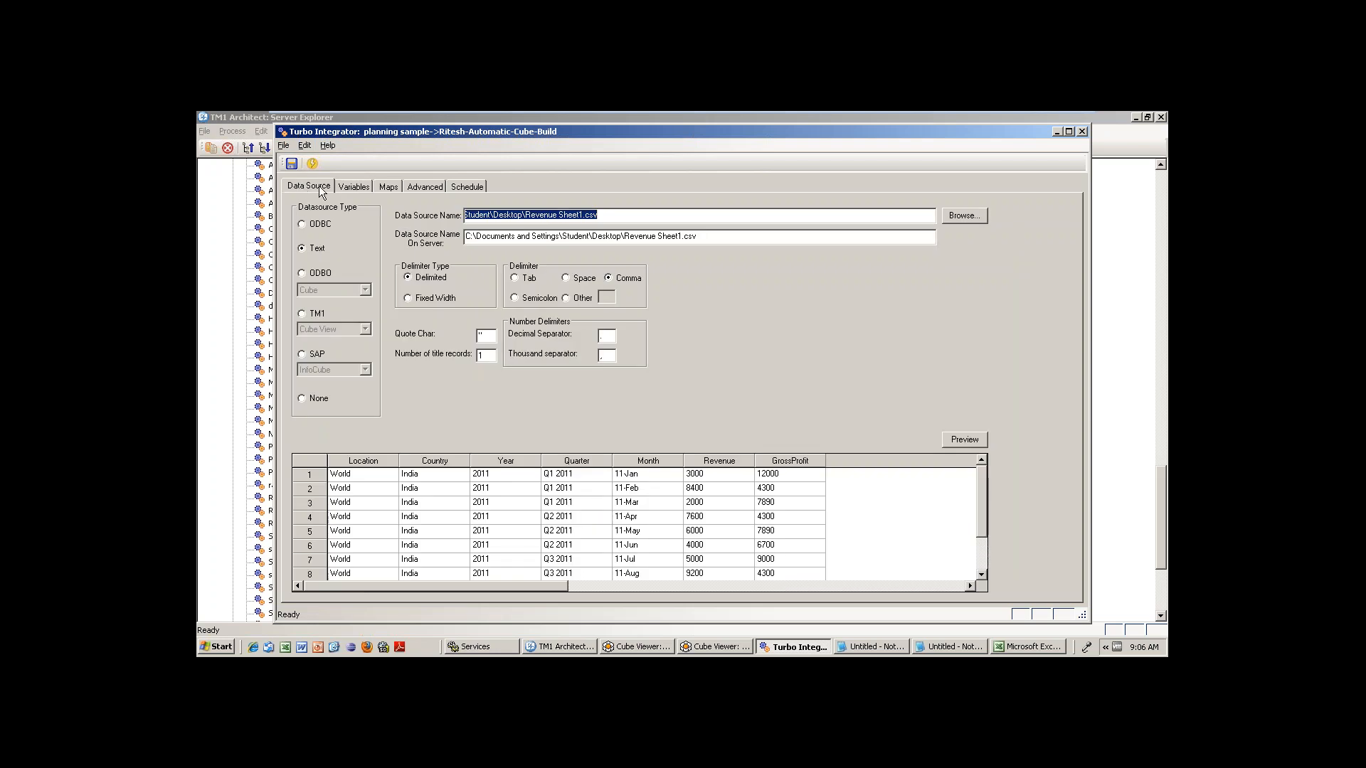
click(360, 187)
click(399, 185)
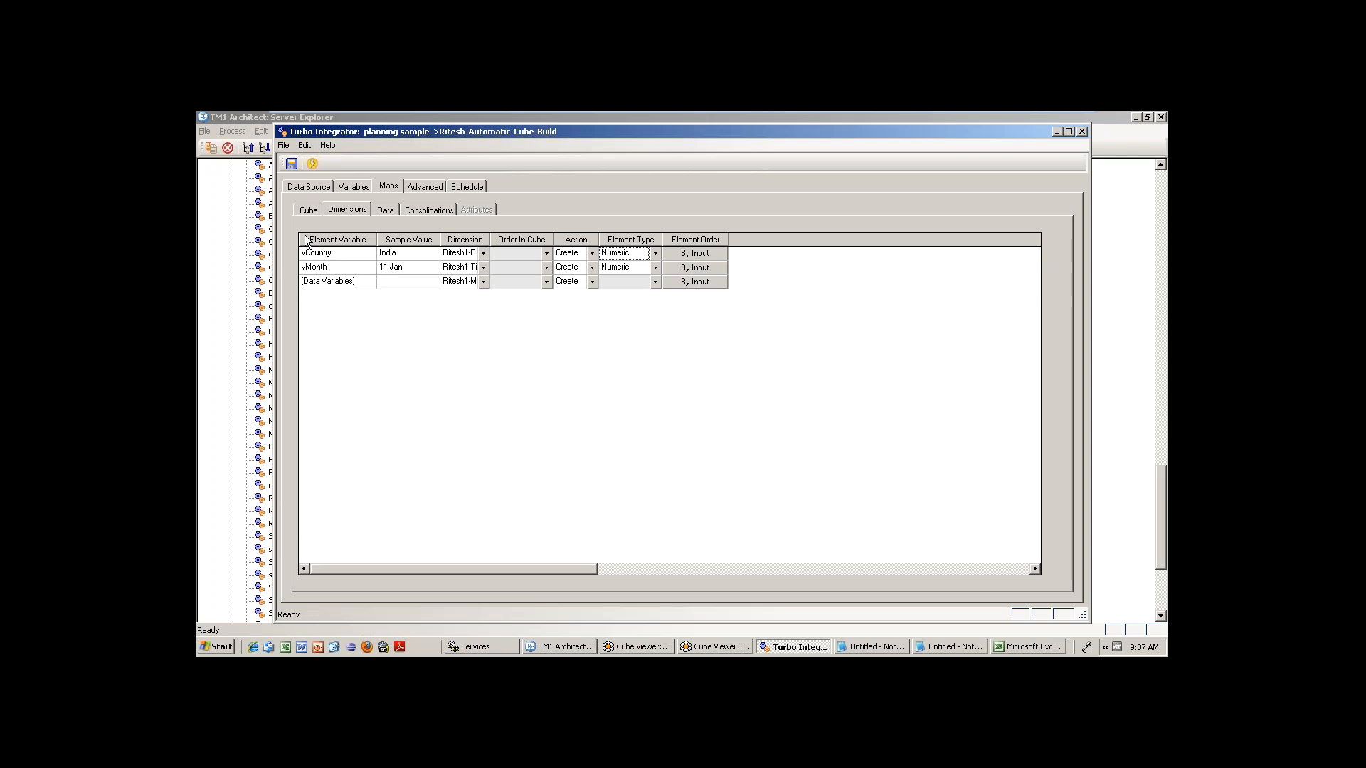
click(317, 189)
click(354, 188)
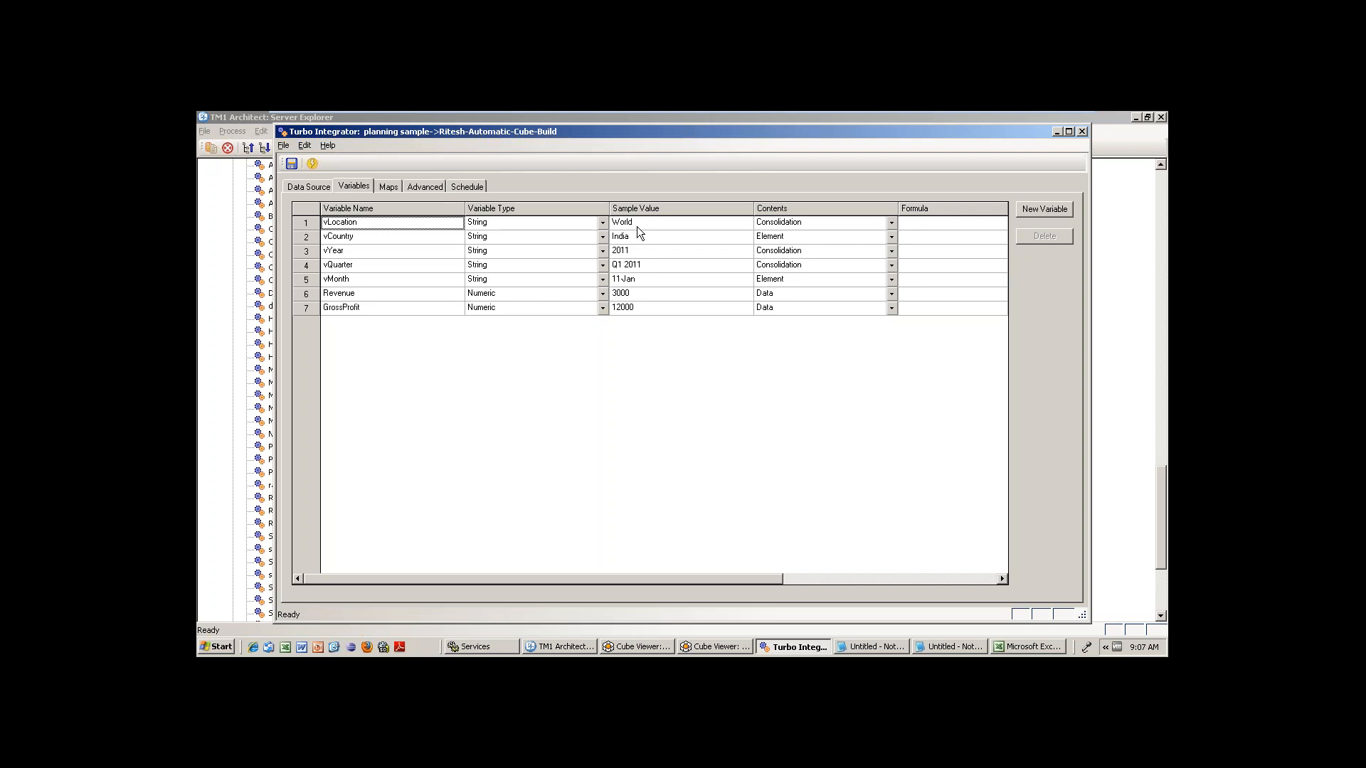
Recheck the data source and the vCountry variable, then bring Server Explorer forward
click(326, 190)
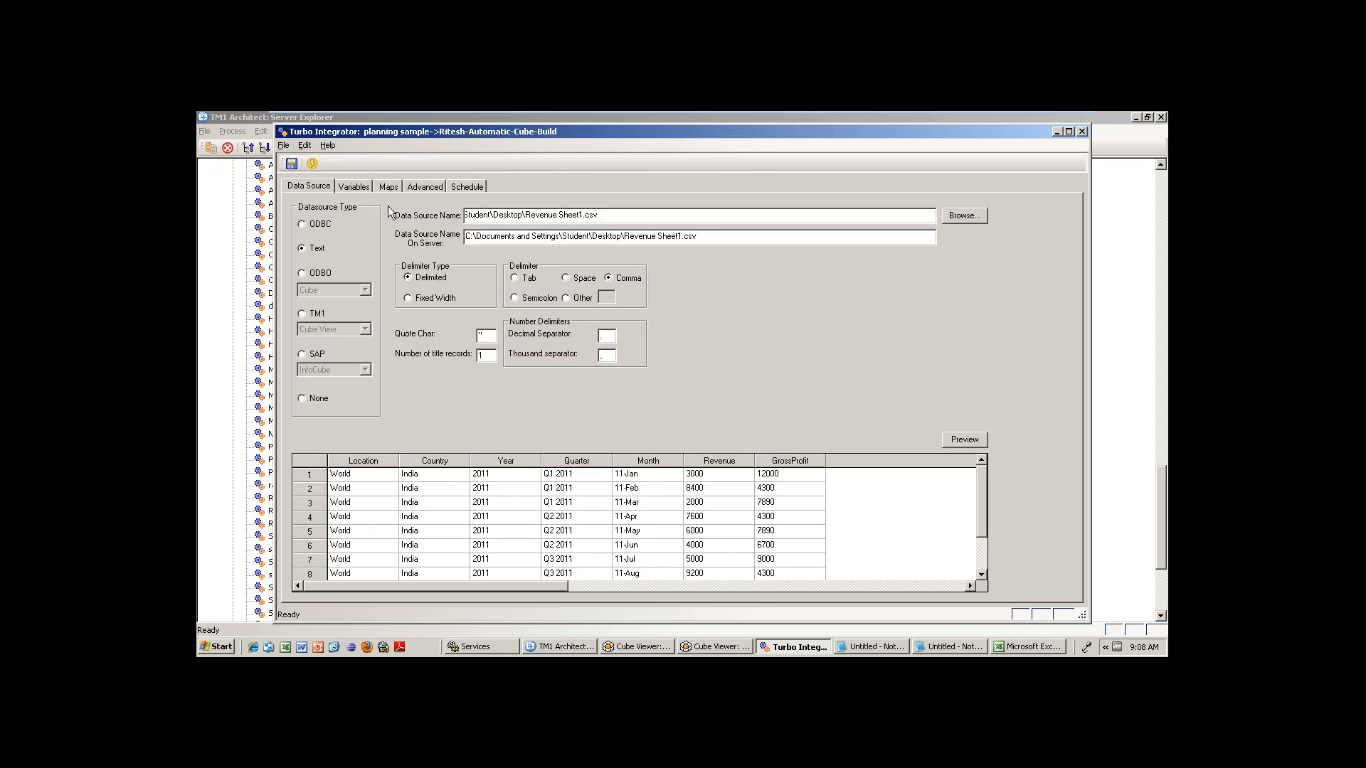
click(354, 184)
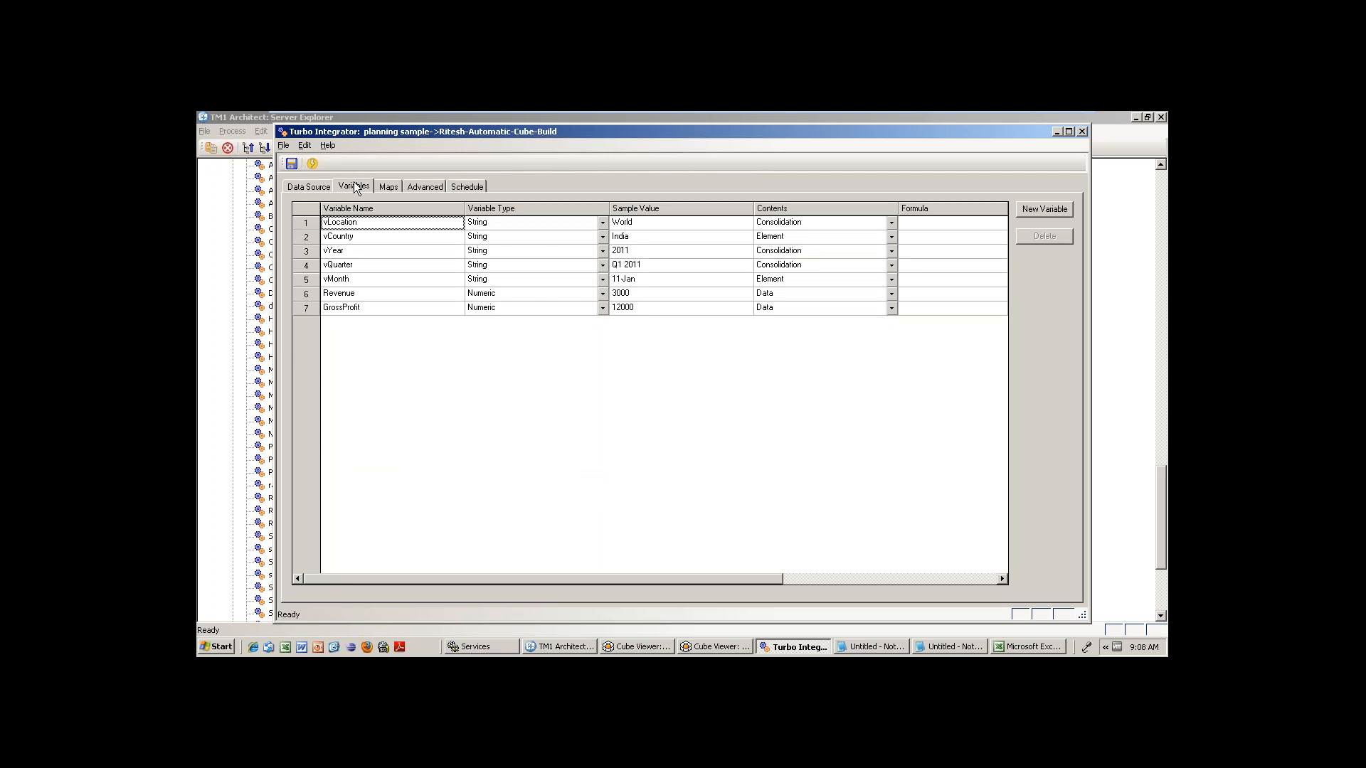
click(353, 237)
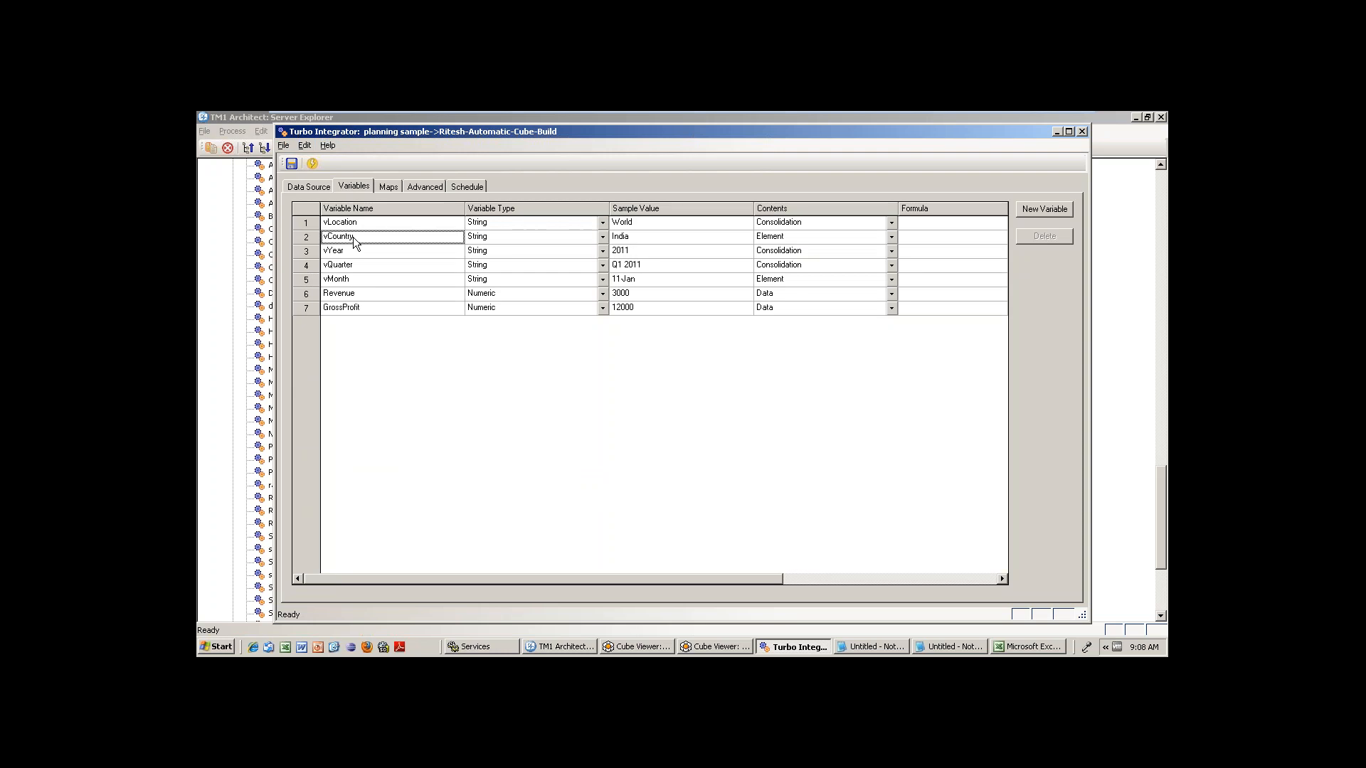
click(219, 189)
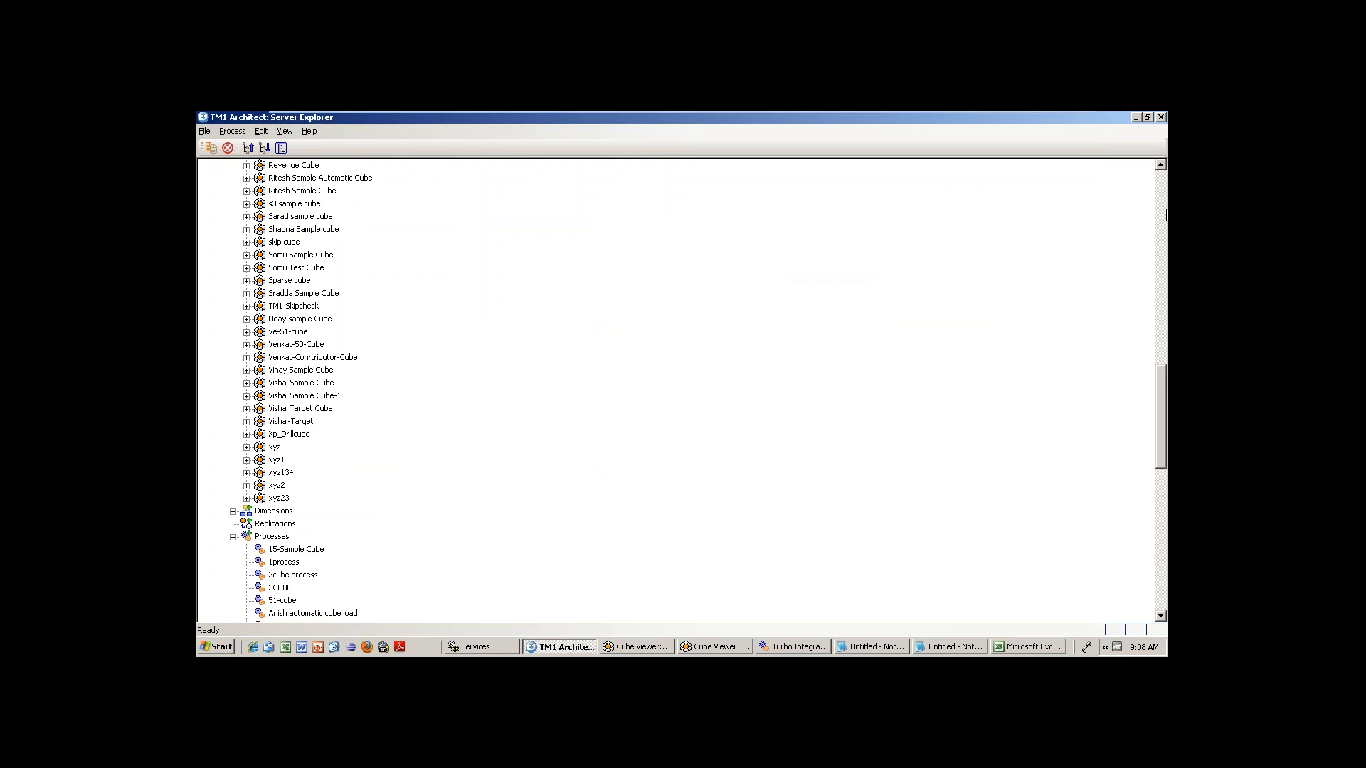
Collapse the customer cube and expand Ritesh Sample Automatic Cube and its Dimensions folder
click(1165, 215)
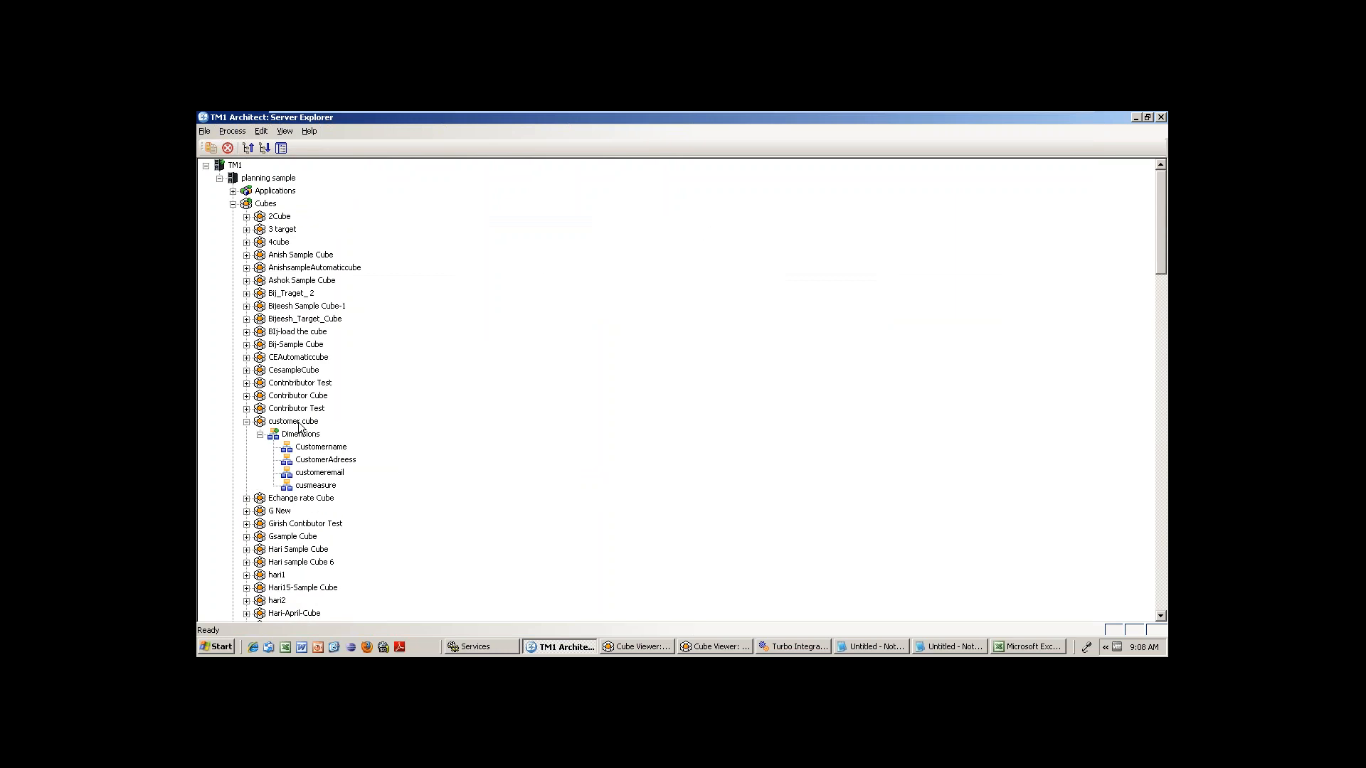
click(298, 423)
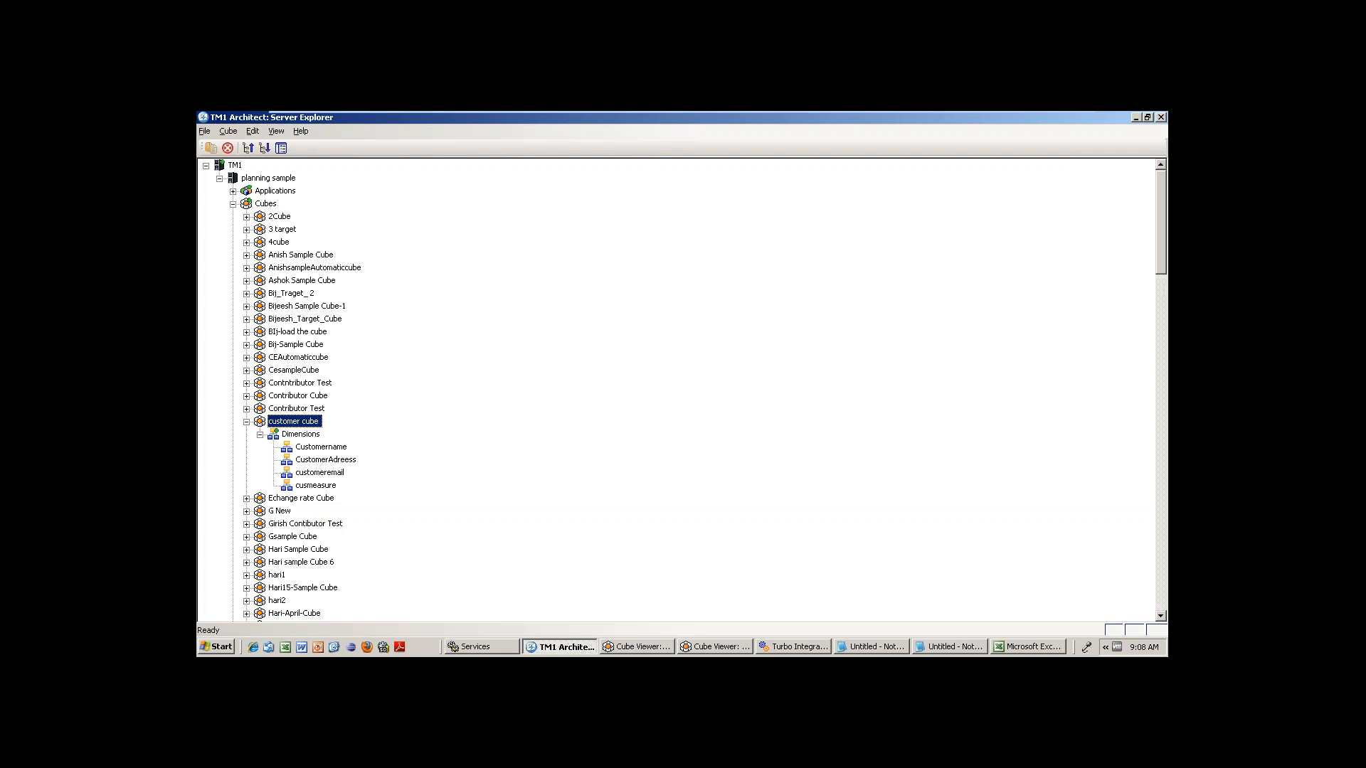
click(246, 422)
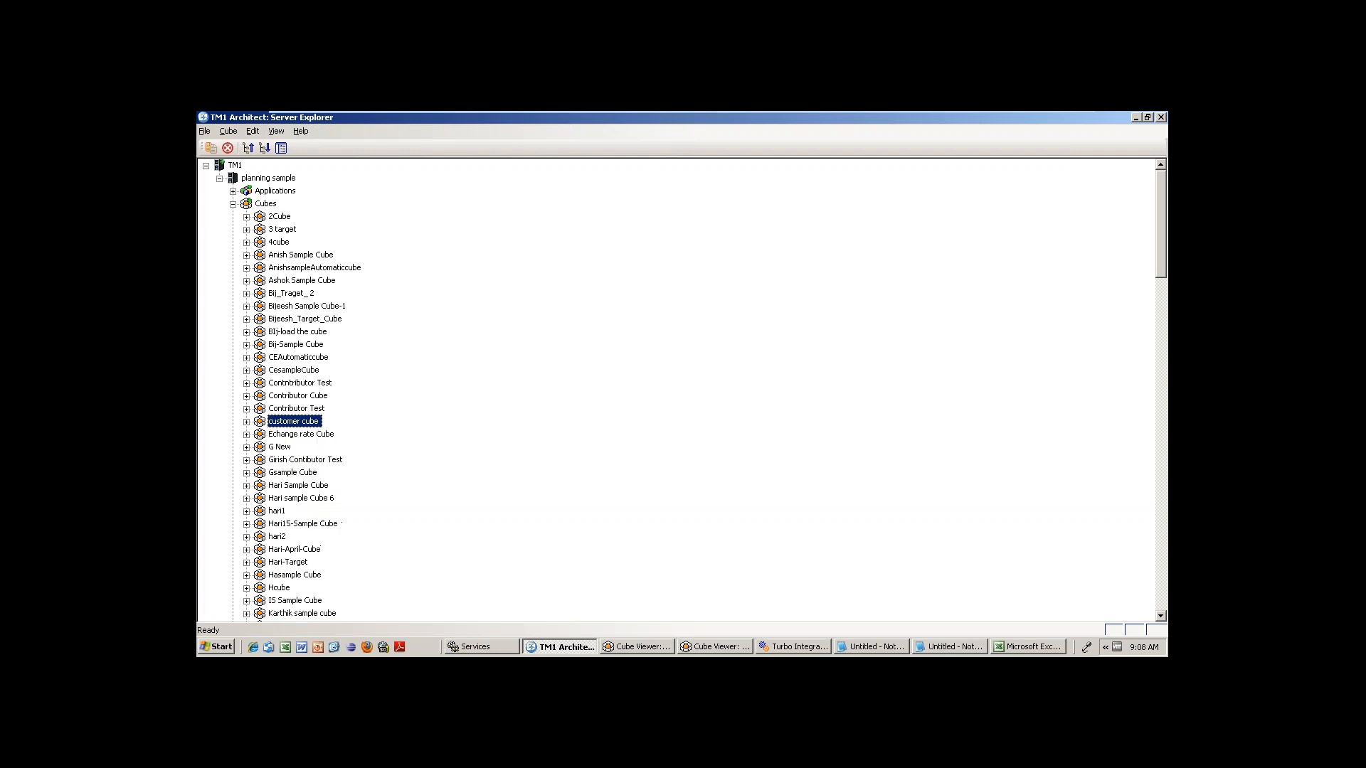
drag(1161, 235, 1167, 436)
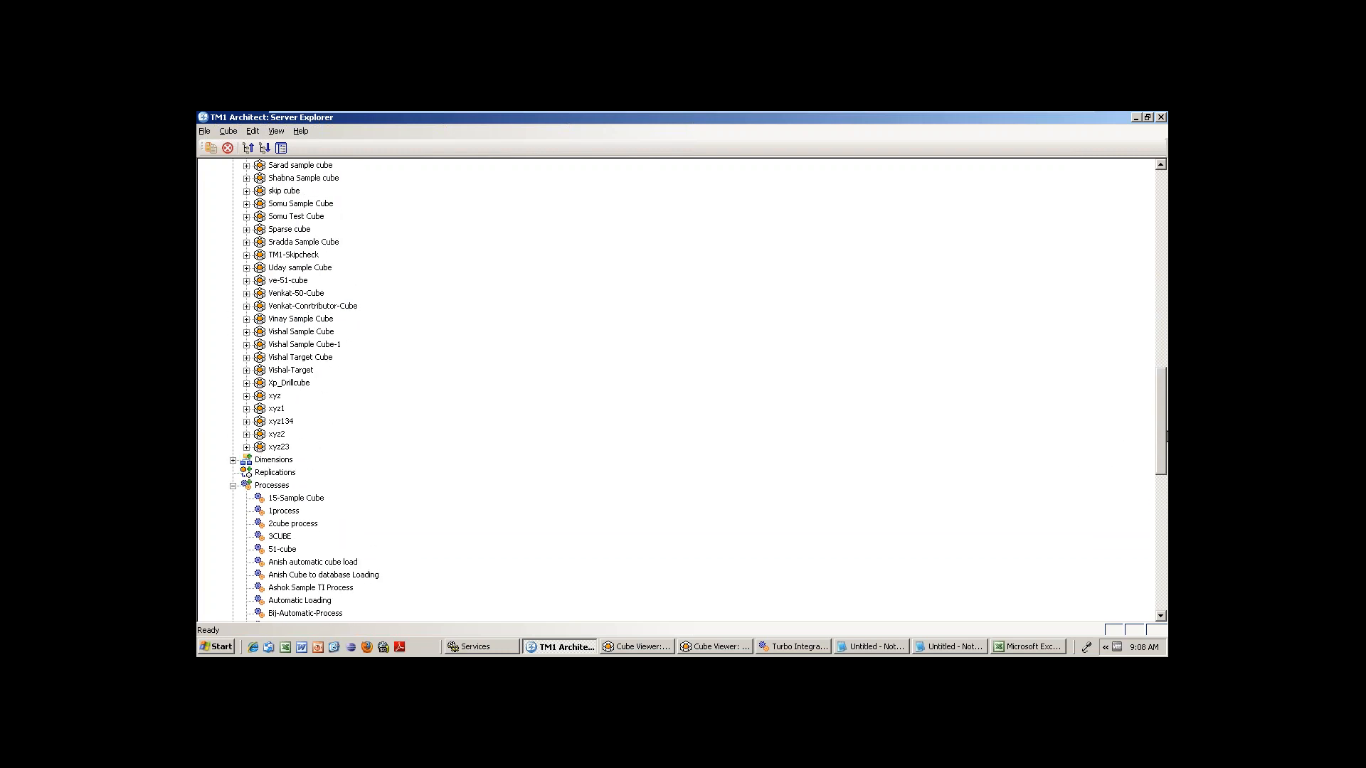
drag(1166, 435, 1163, 416)
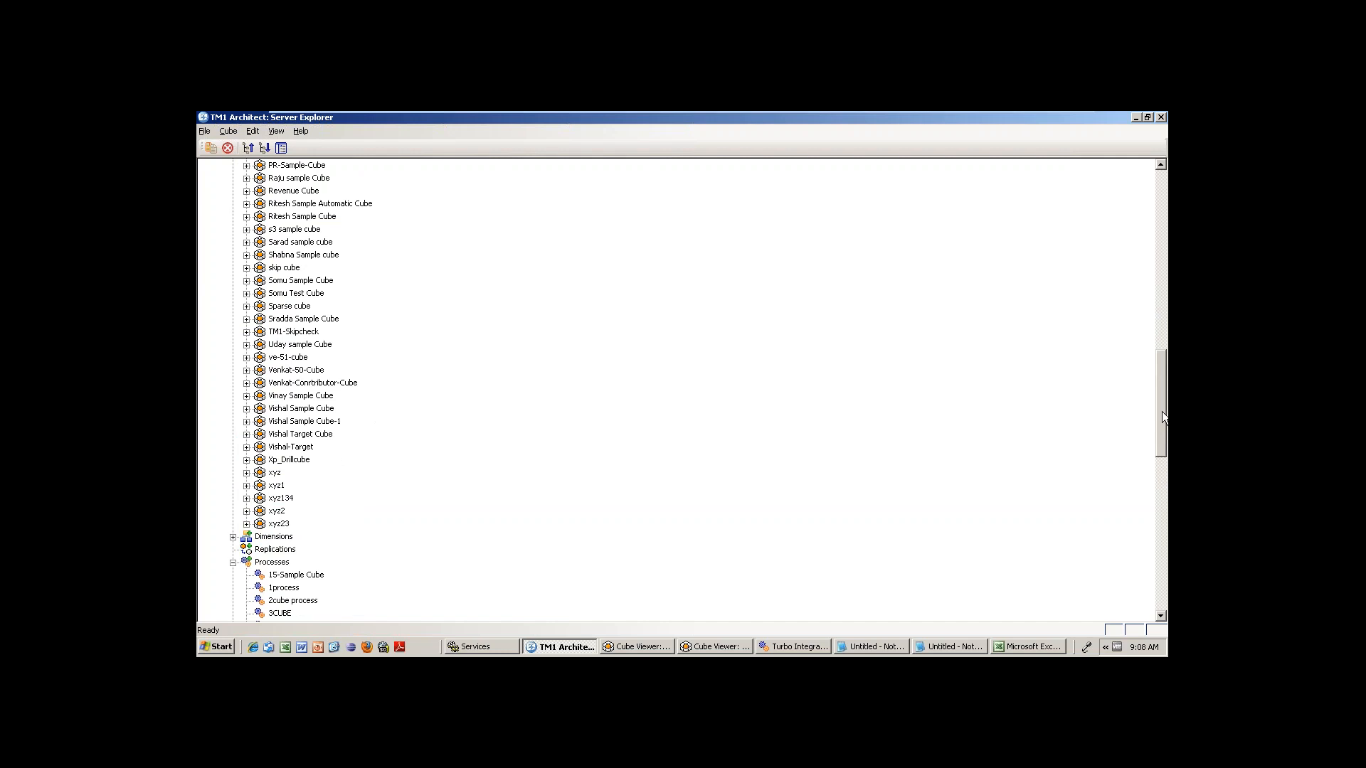
drag(1162, 411, 1163, 403)
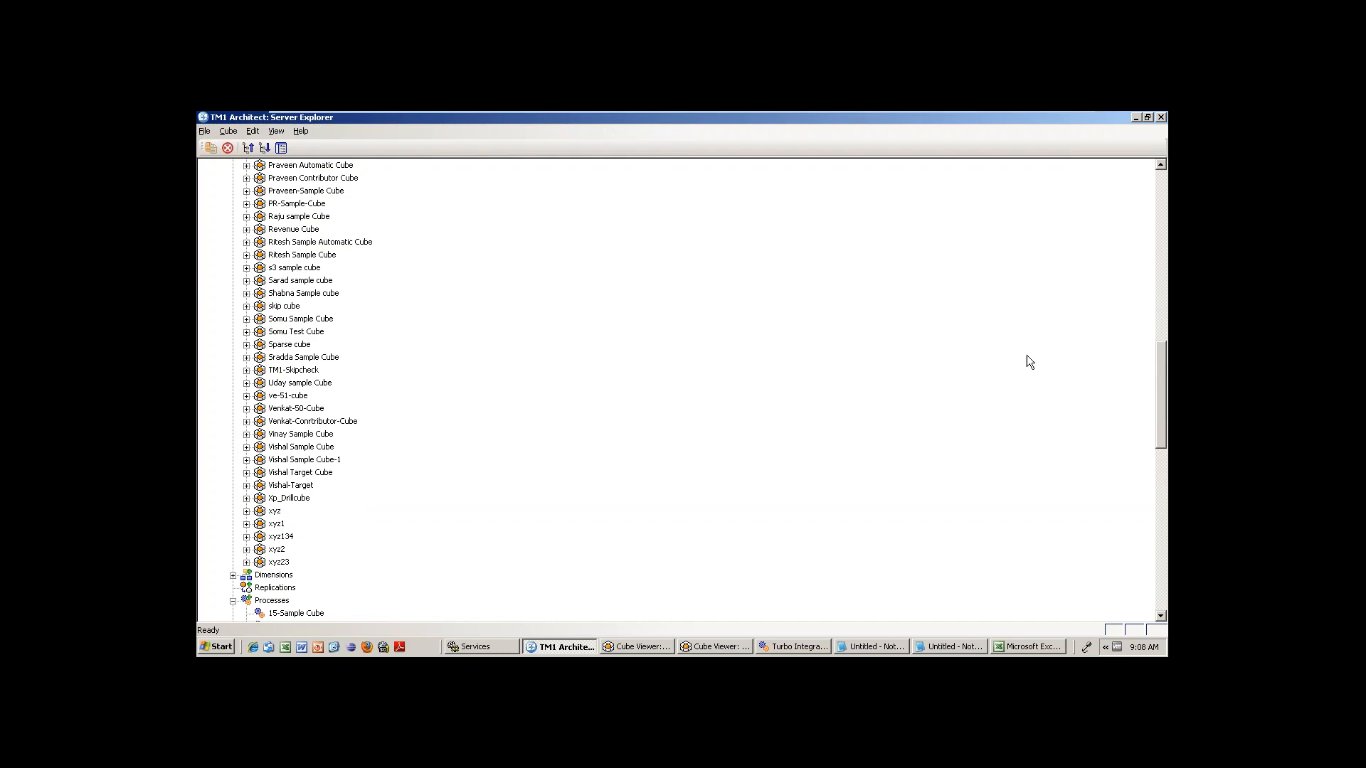
click(304, 256)
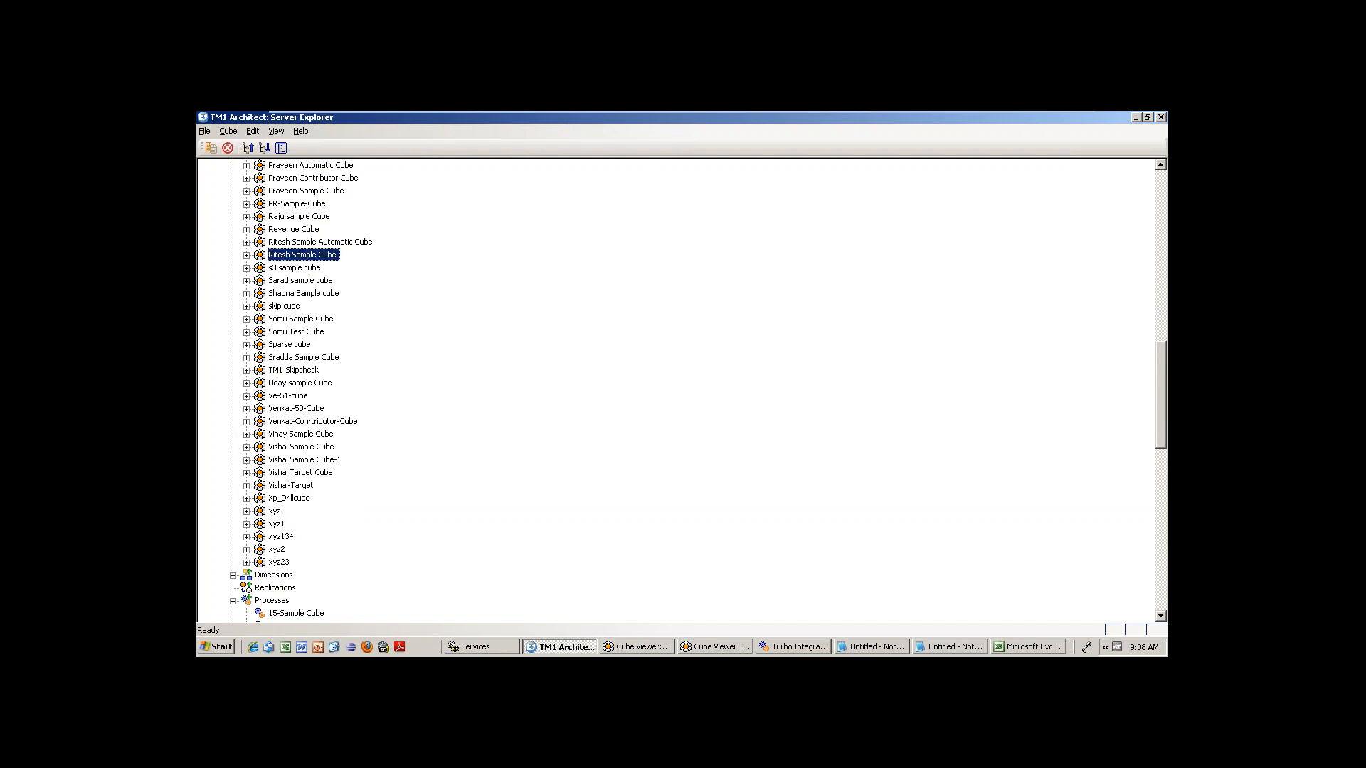
click(246, 243)
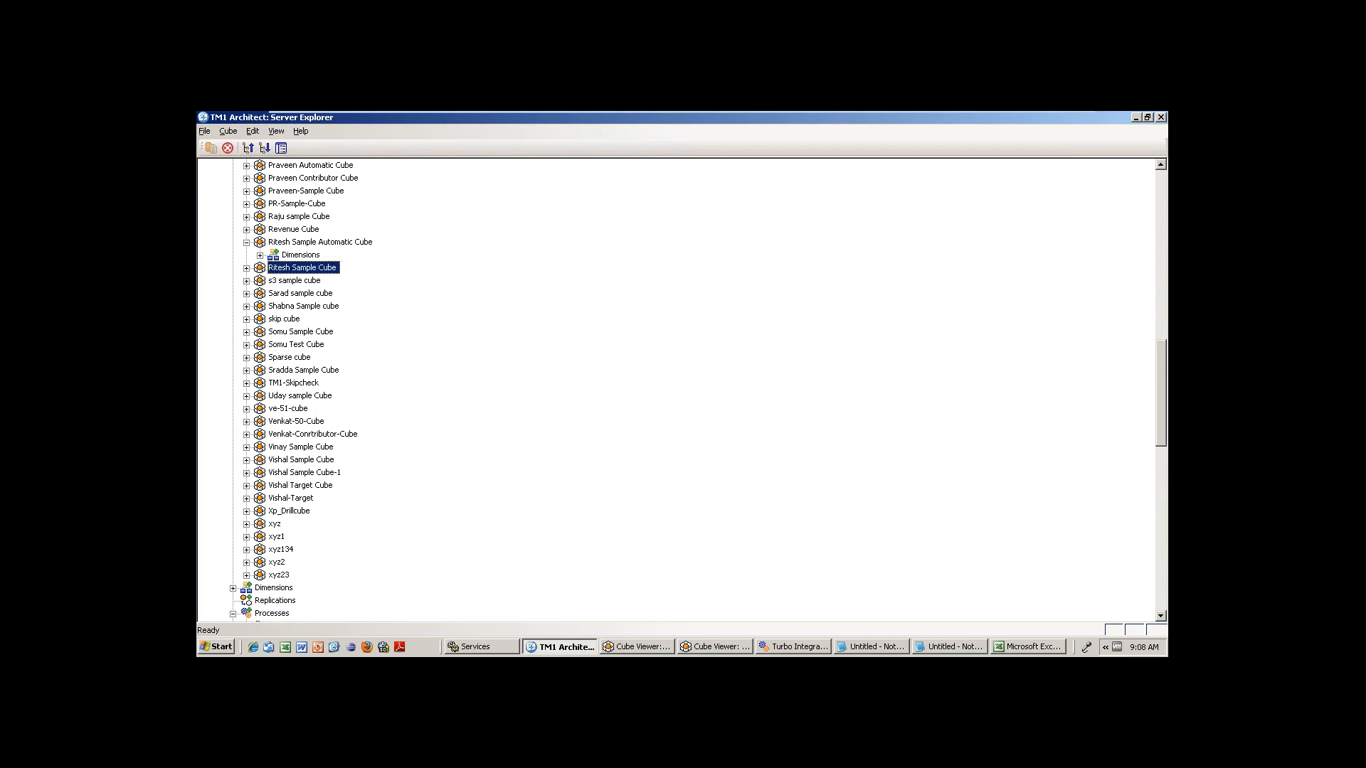
click(261, 255)
Open the Ritesh1-Region subset as a hierarchy and paste India below Australia under World
double_click(322, 268)
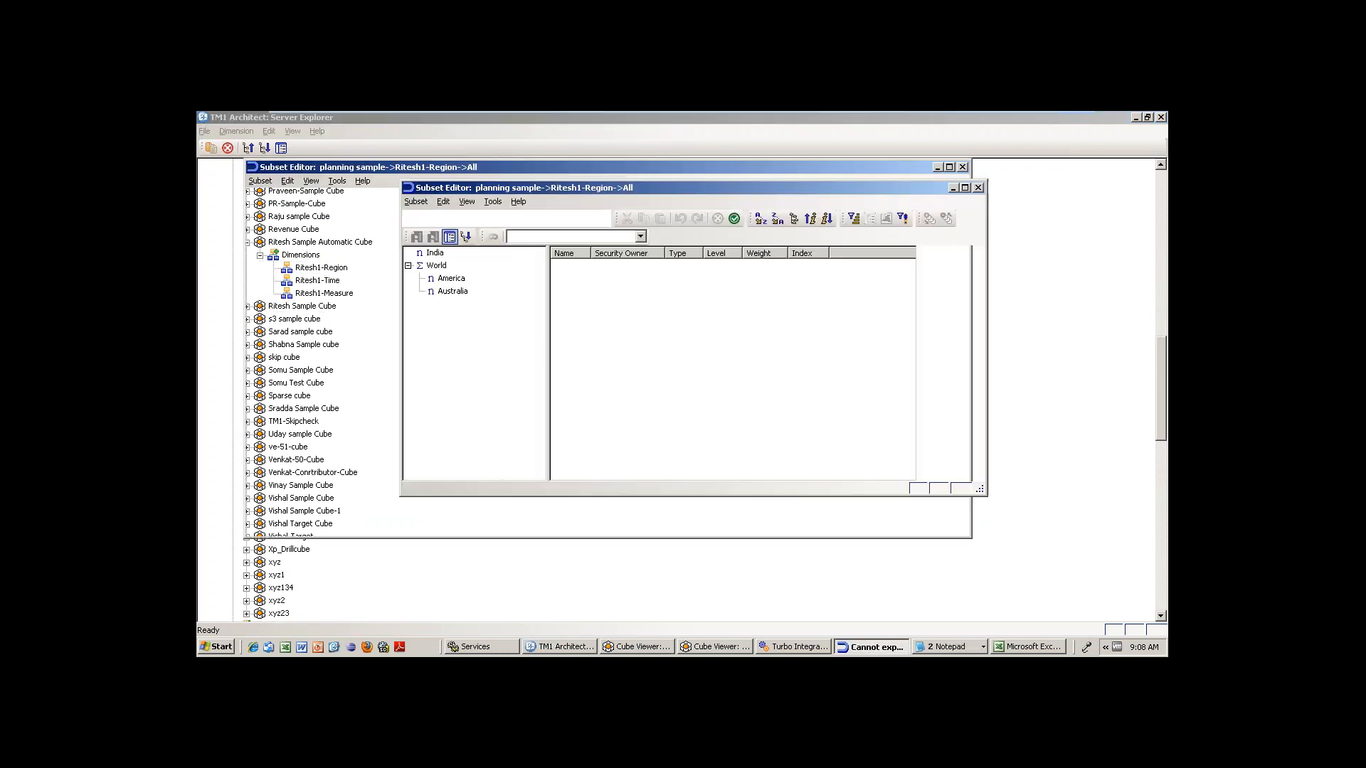
click(433, 255)
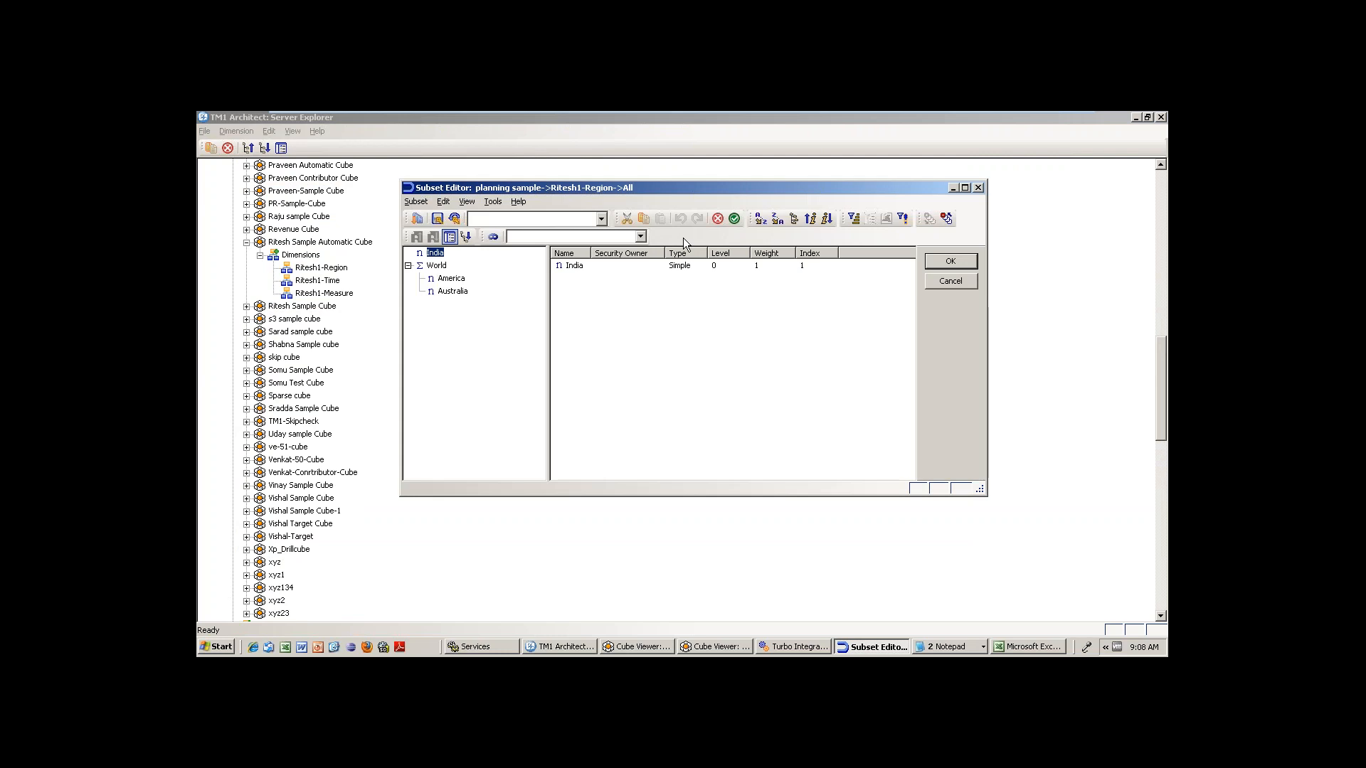
click(809, 219)
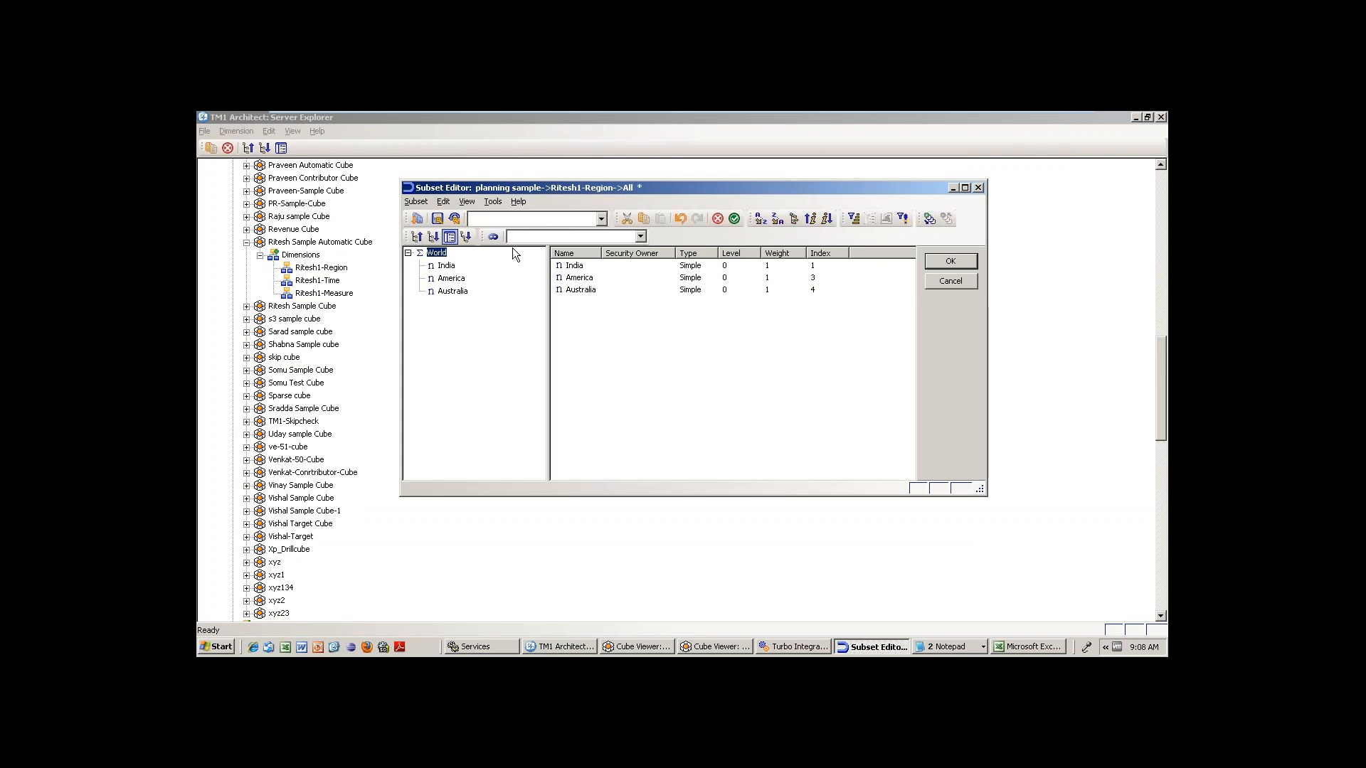
click(446, 265)
right_click(445, 266)
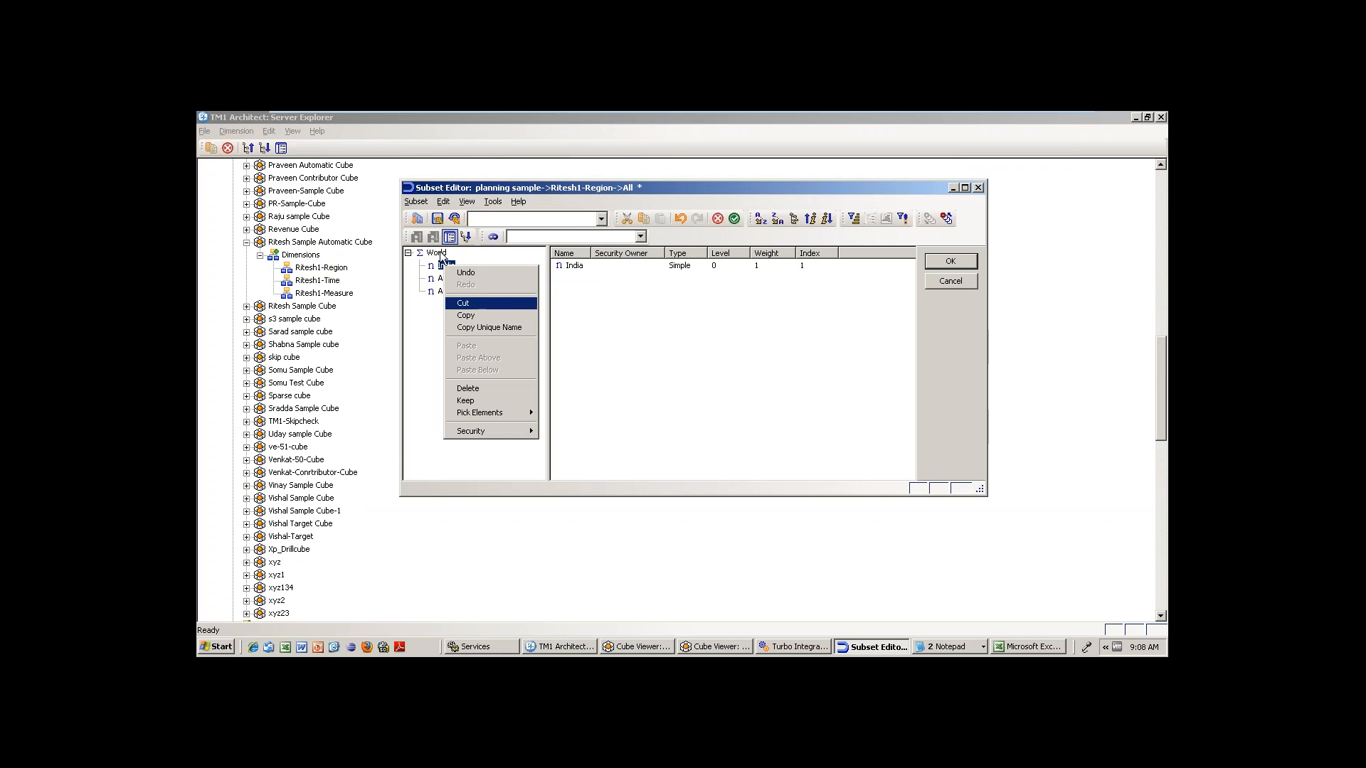
click(474, 303)
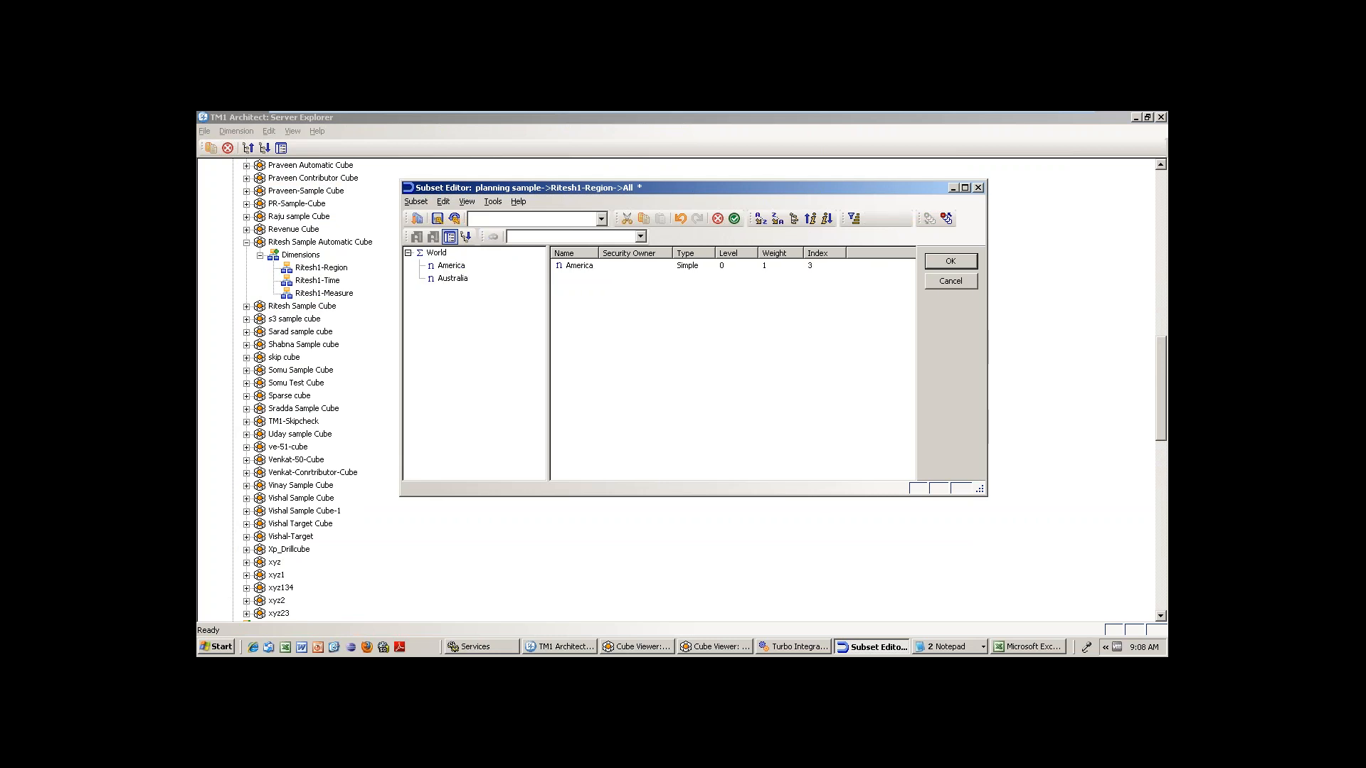
right_click(434, 310)
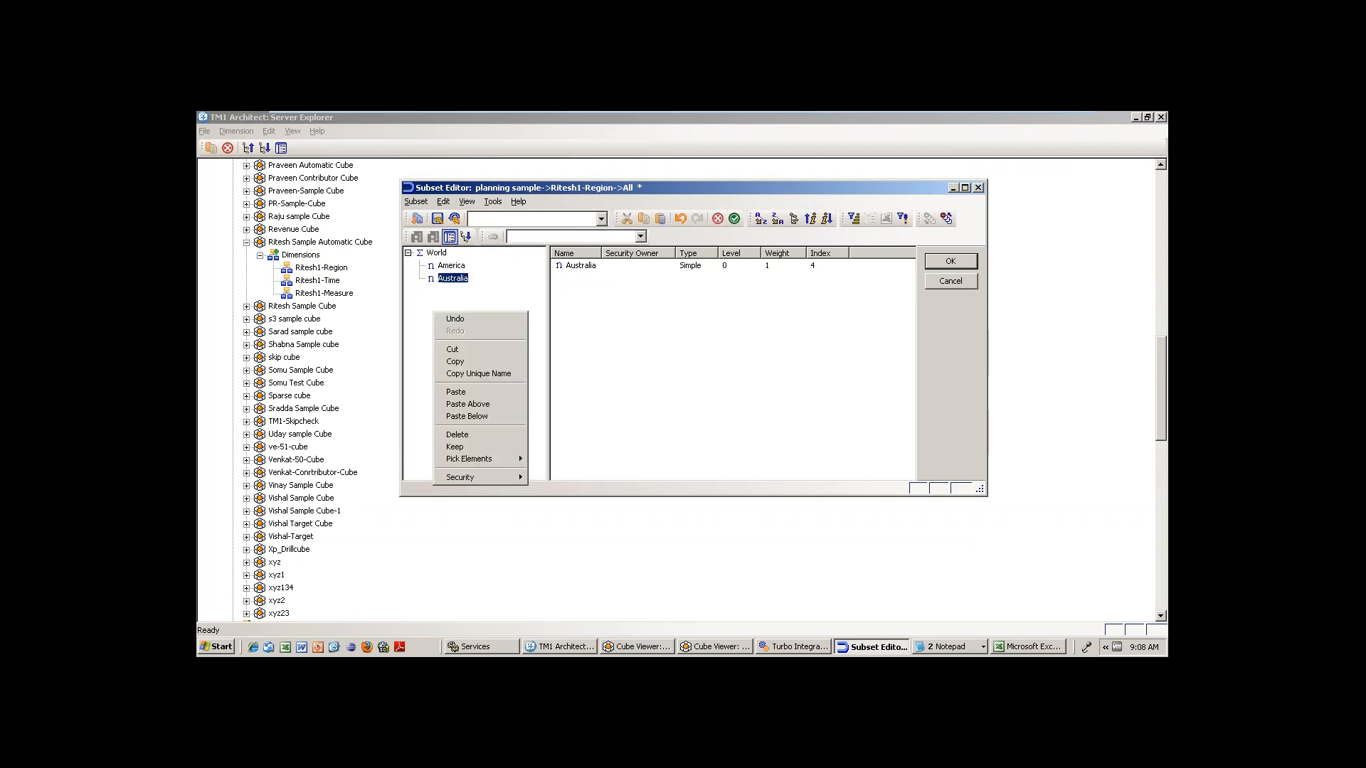
click(470, 393)
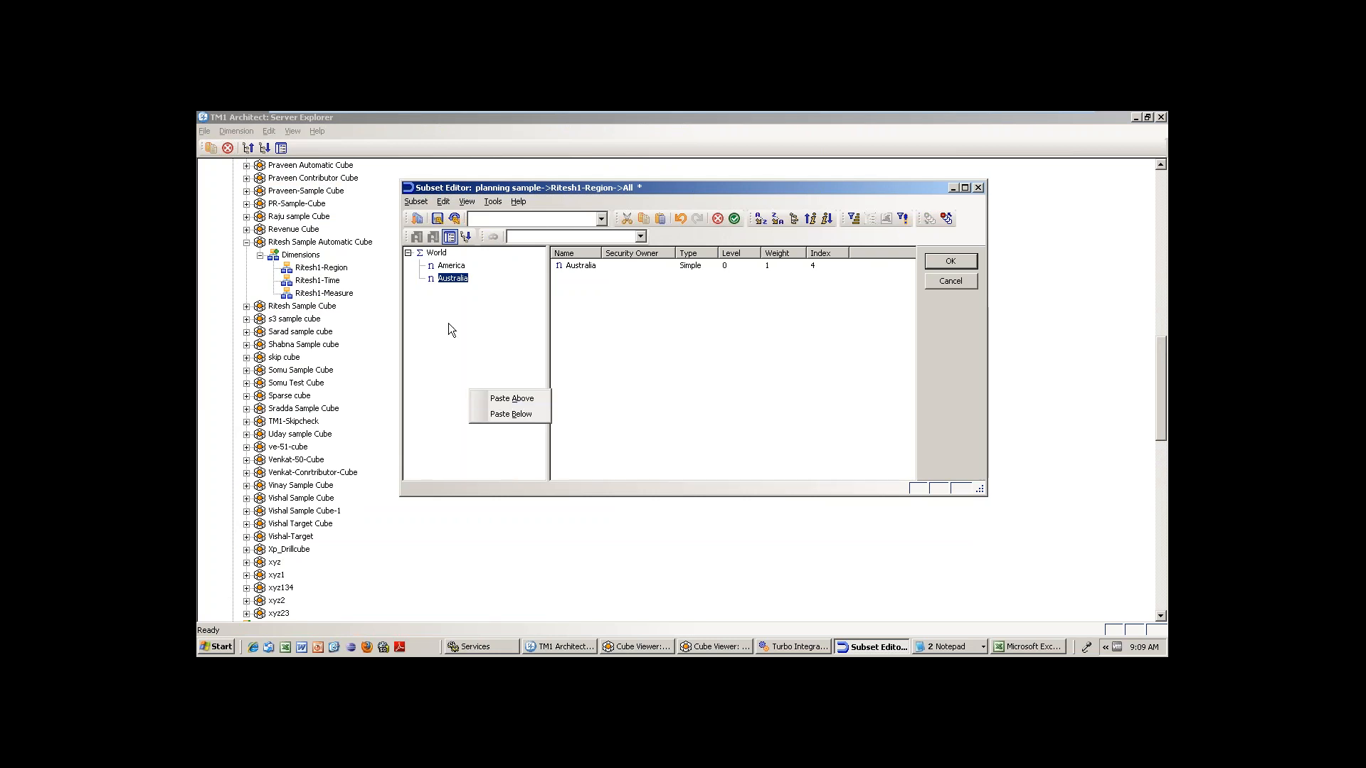
mouse_move(453, 278)
mouse_down()
mouse_move(427, 260)
mouse_move(428, 285)
mouse_move(428, 244)
mouse_move(438, 274)
mouse_up()
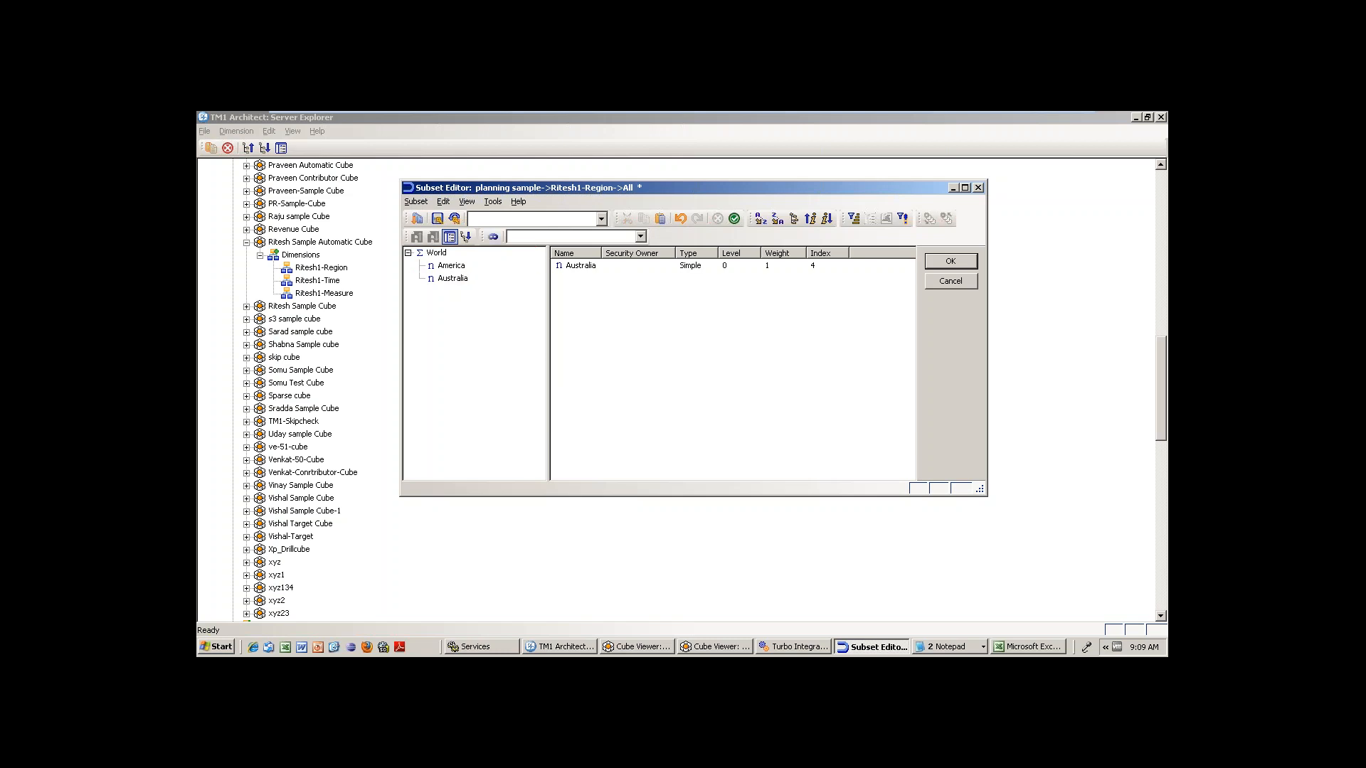
right_click(434, 308)
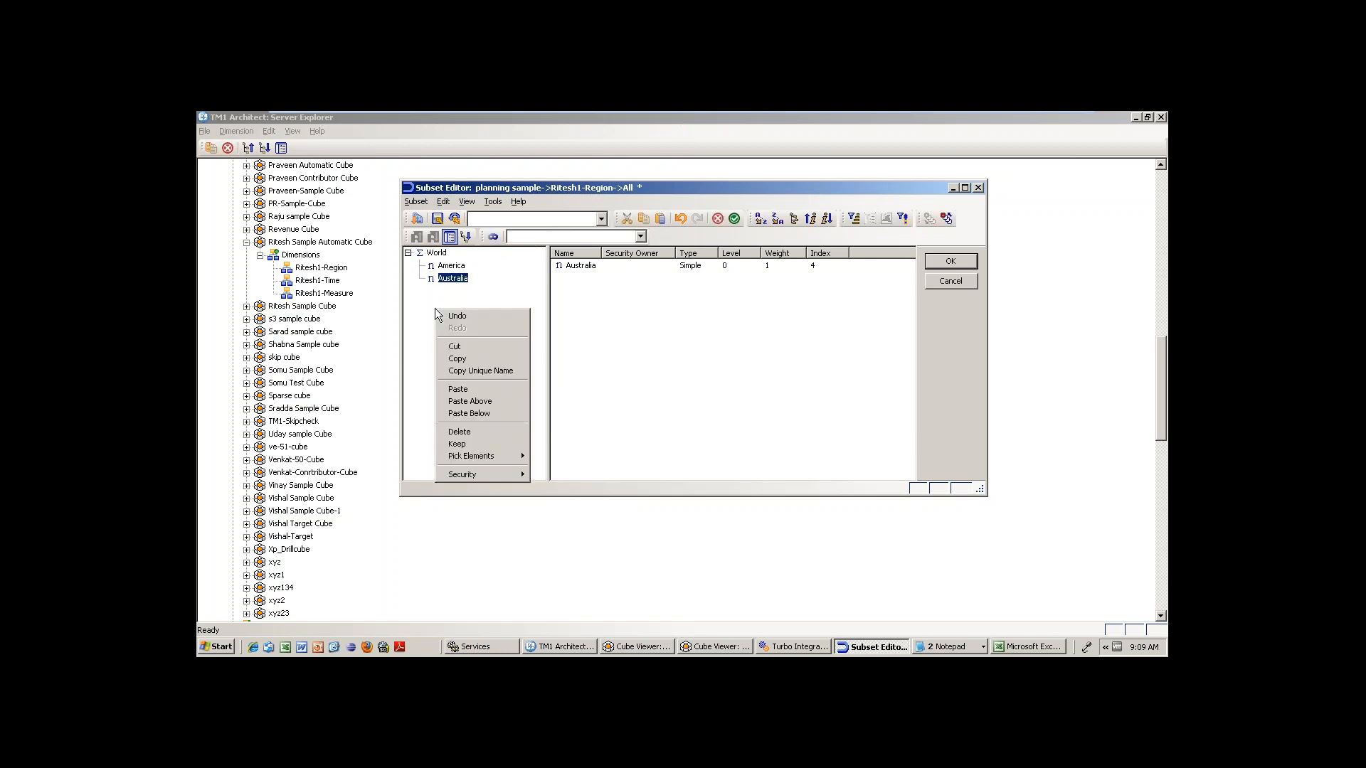
click(483, 386)
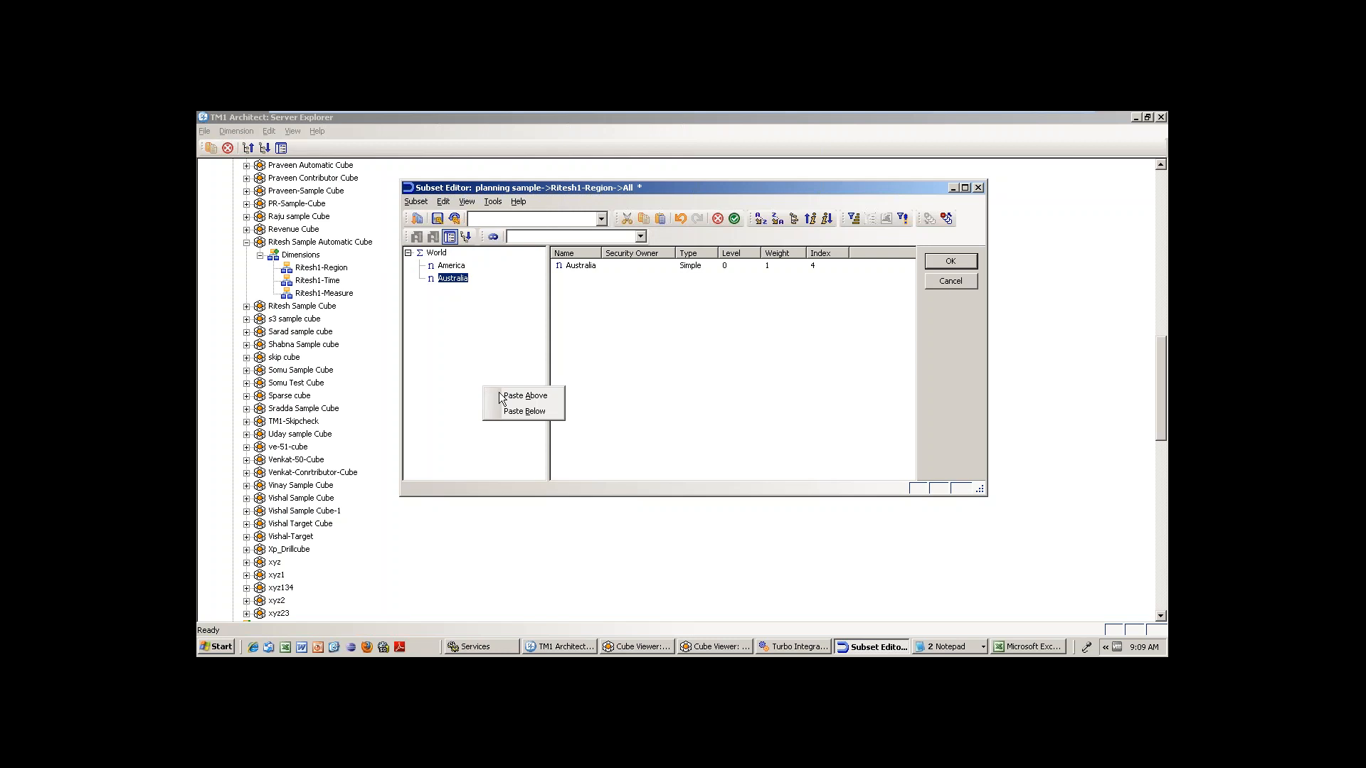
click(516, 412)
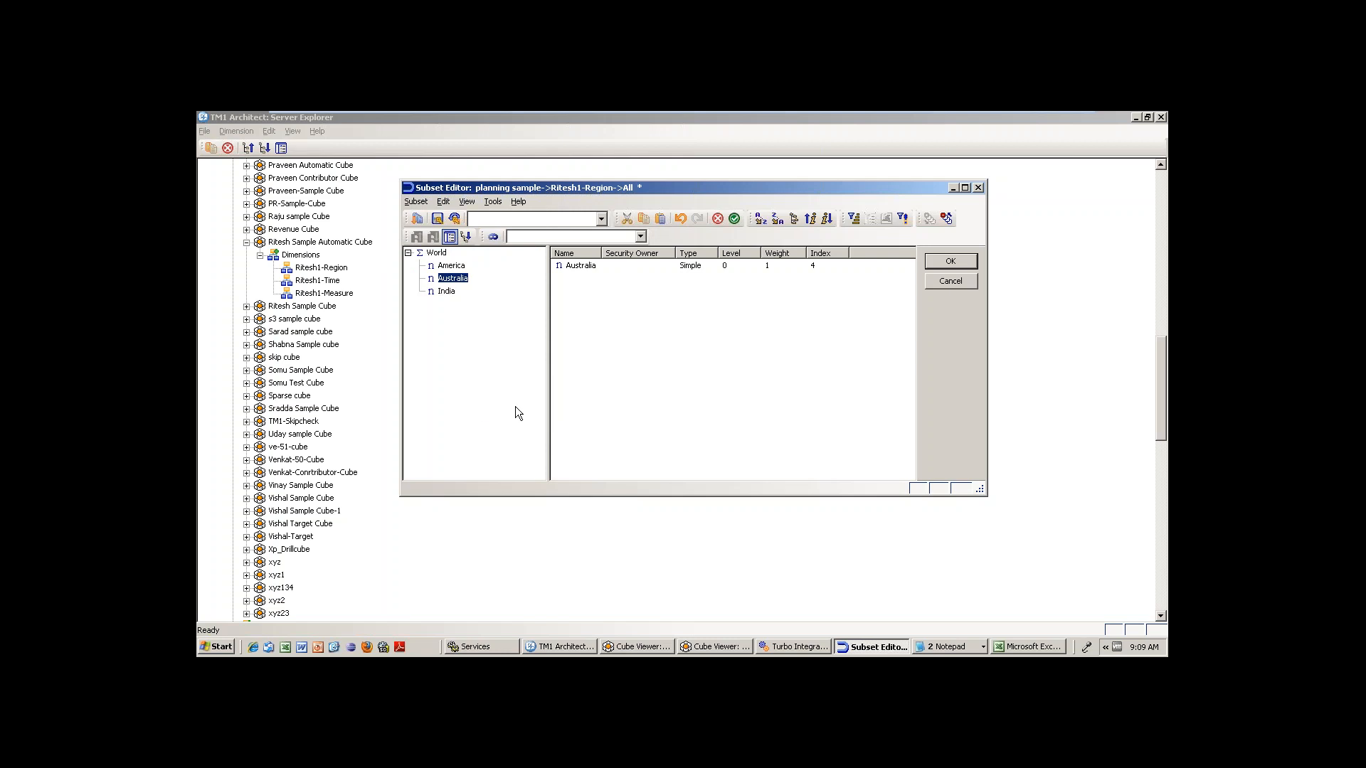
Try dragging India above World in the Ritesh1-Region subset
drag(448, 291, 439, 252)
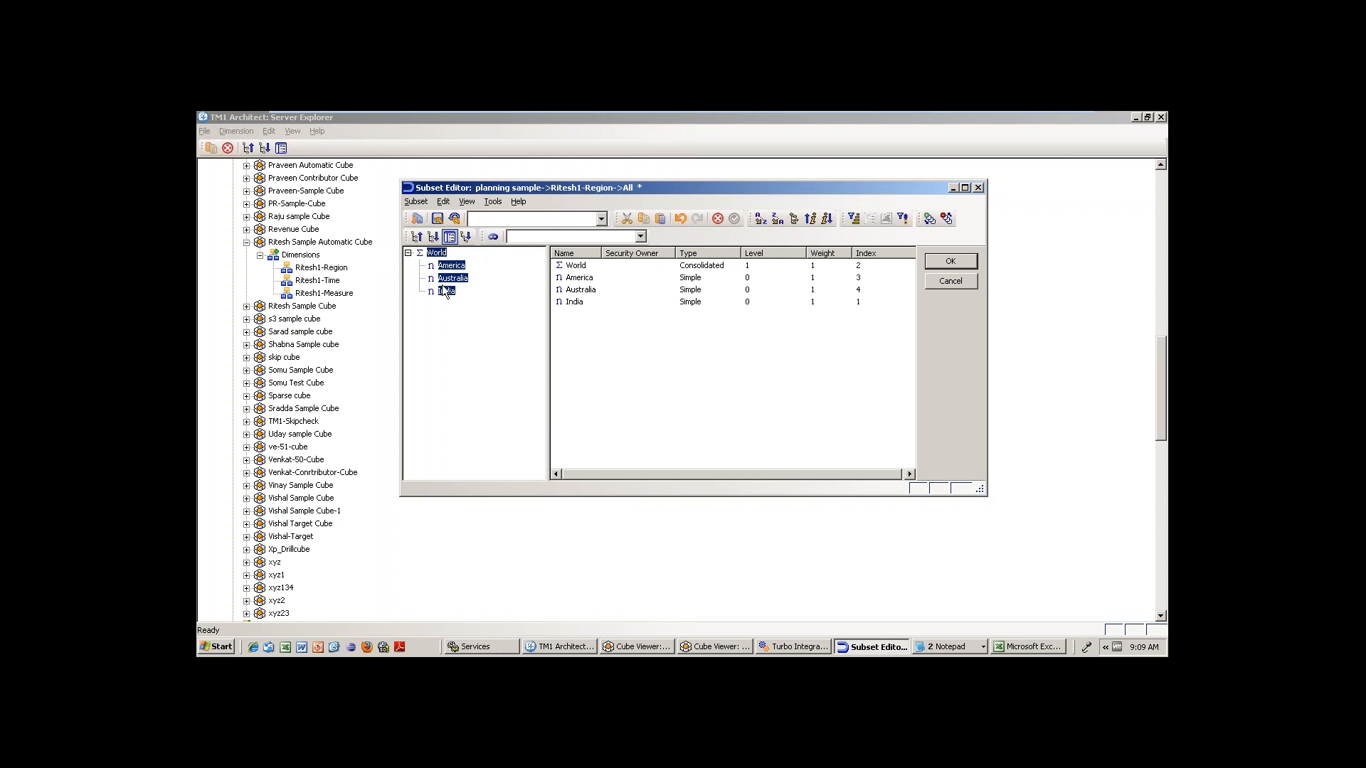
click(409, 253)
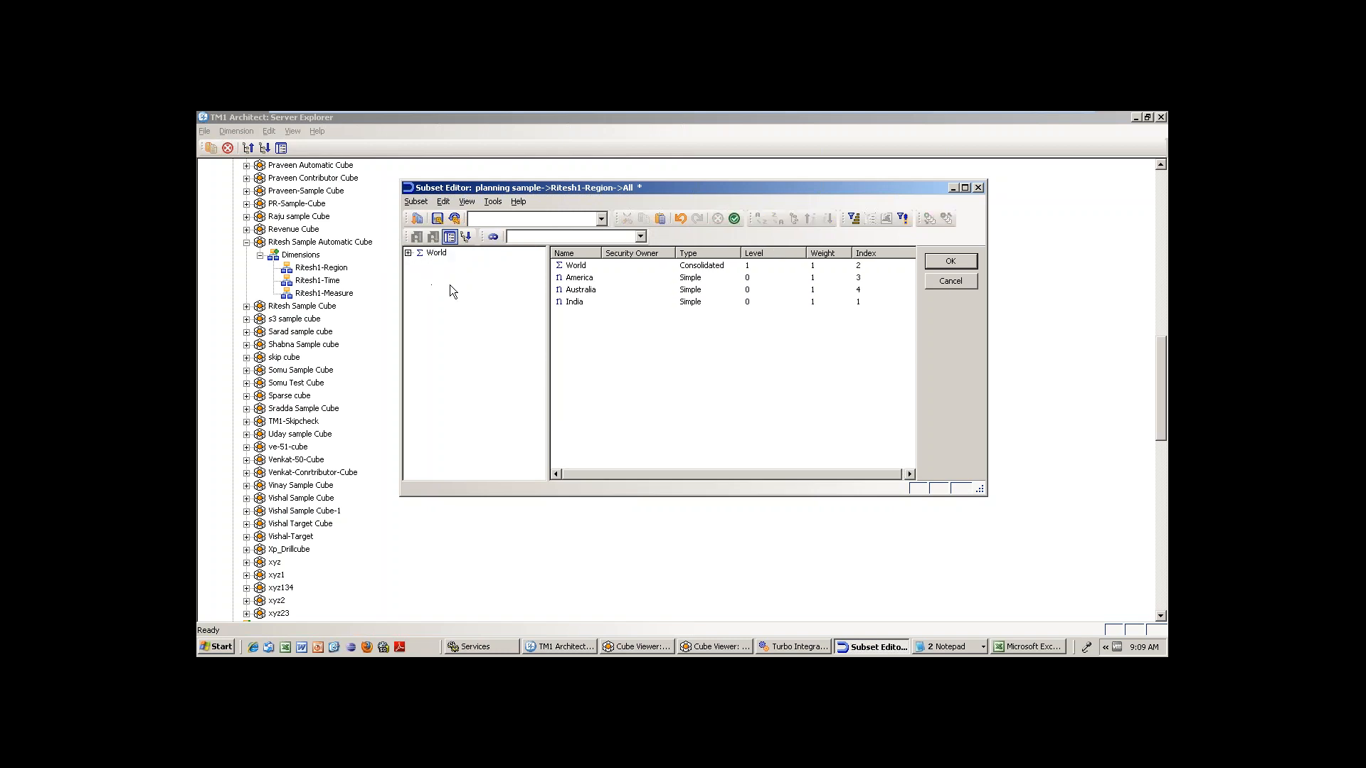
click(408, 254)
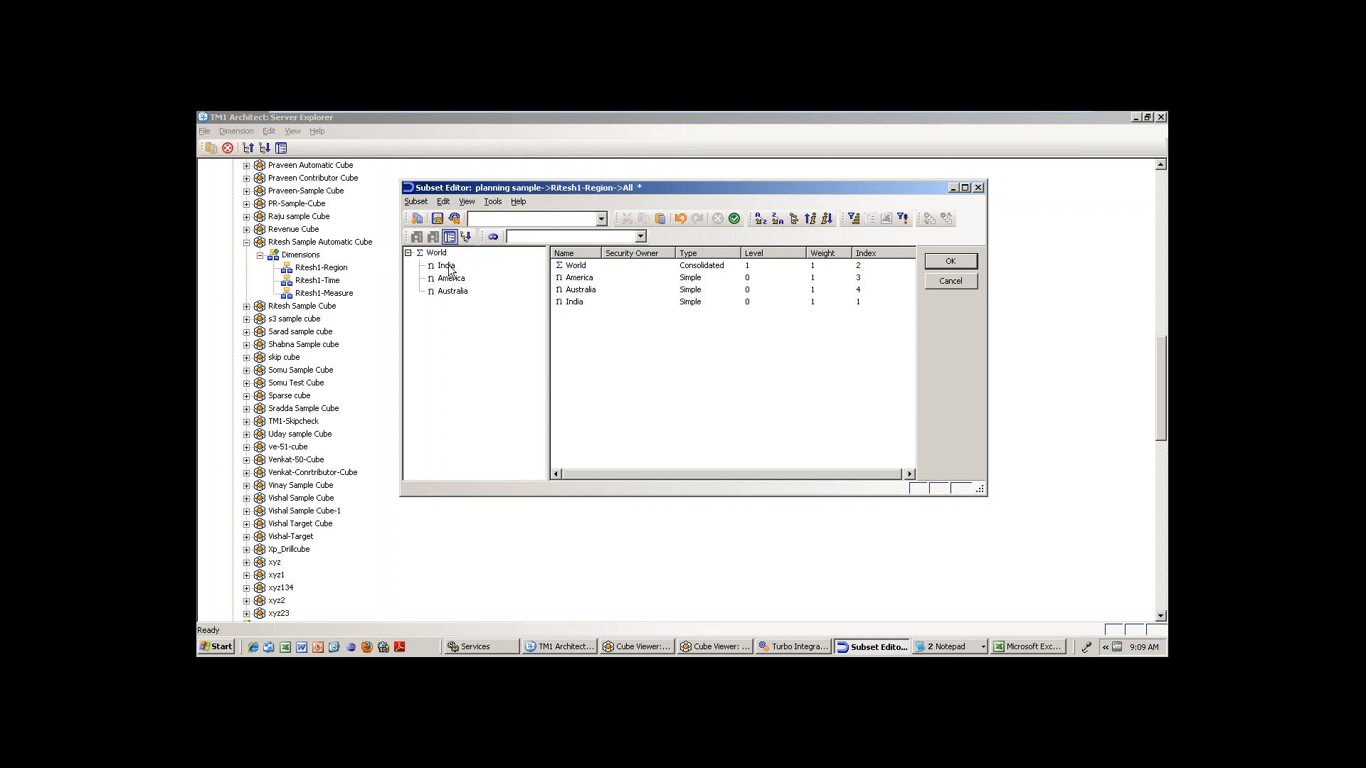
drag(448, 266, 496, 248)
click(447, 266)
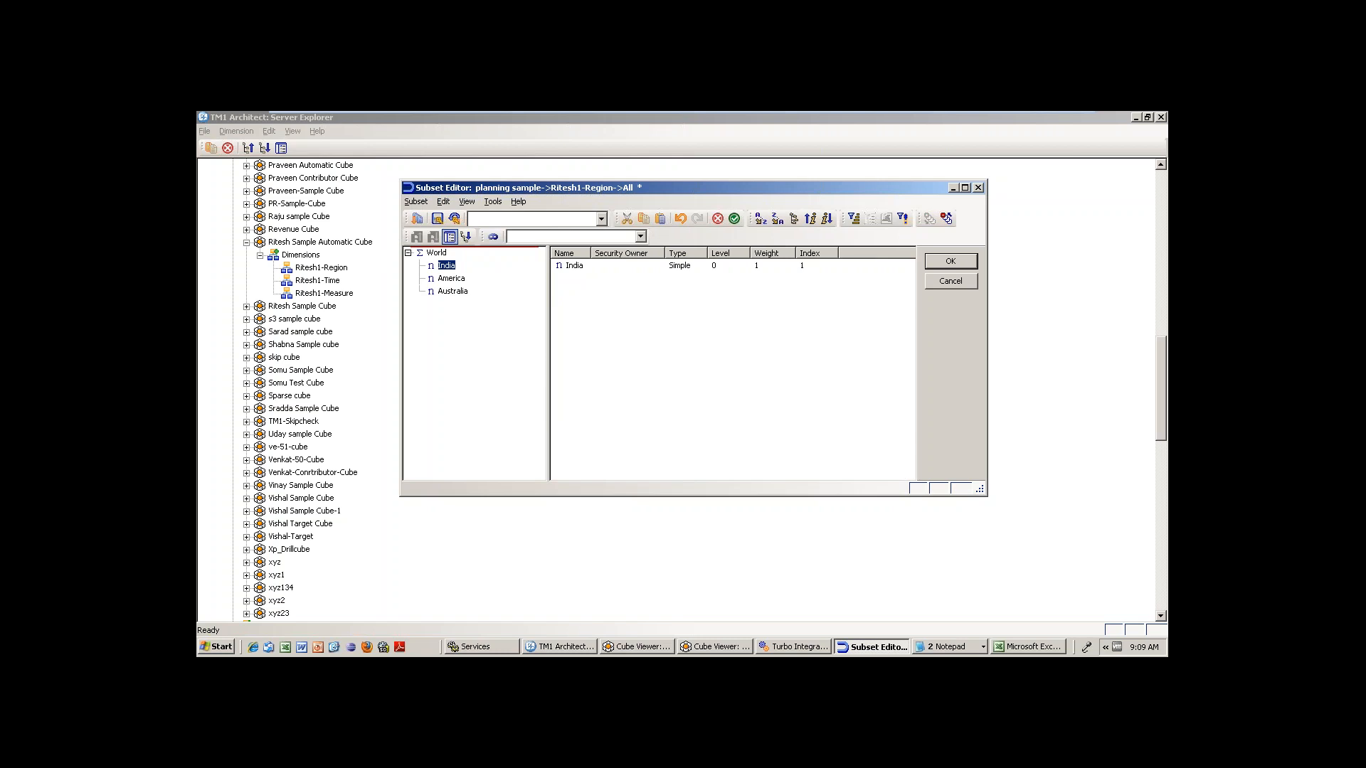
click(437, 254)
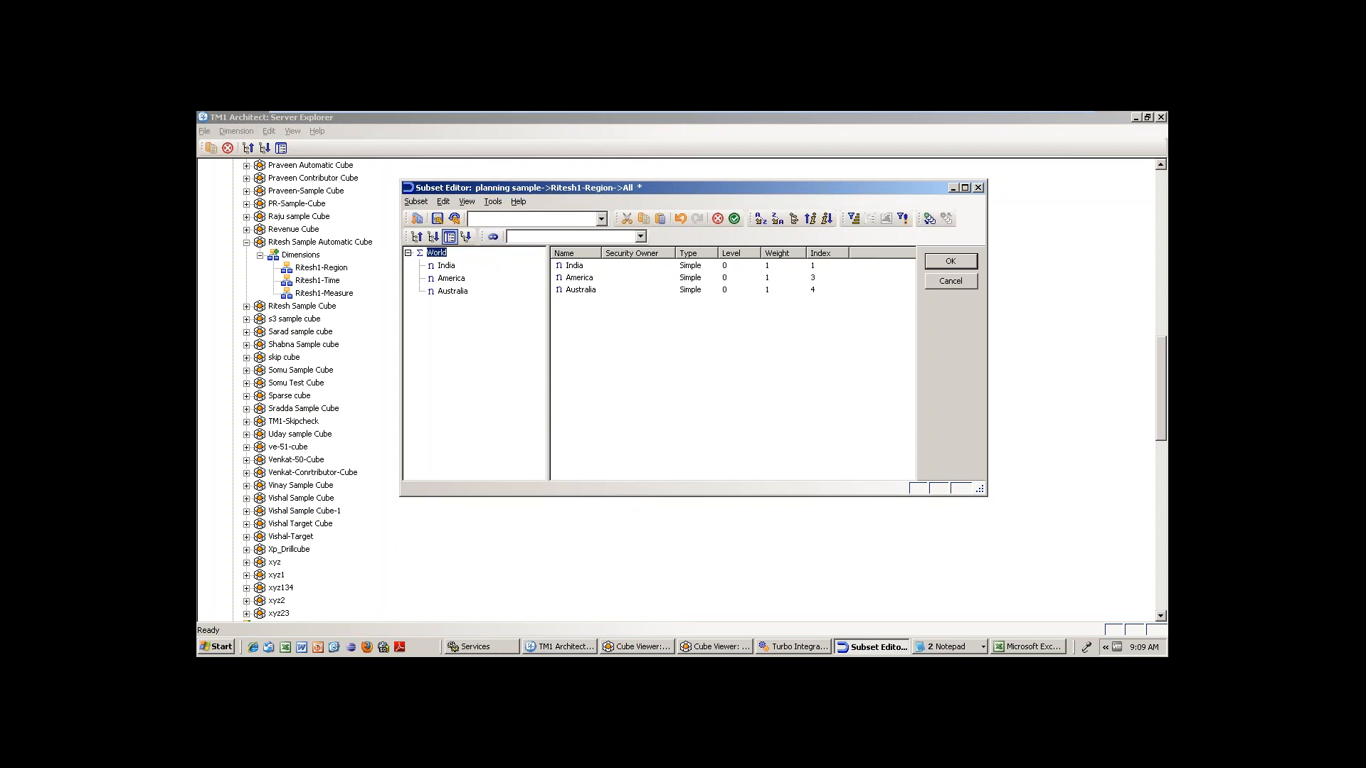
click(447, 266)
ctrl+click(443, 254)
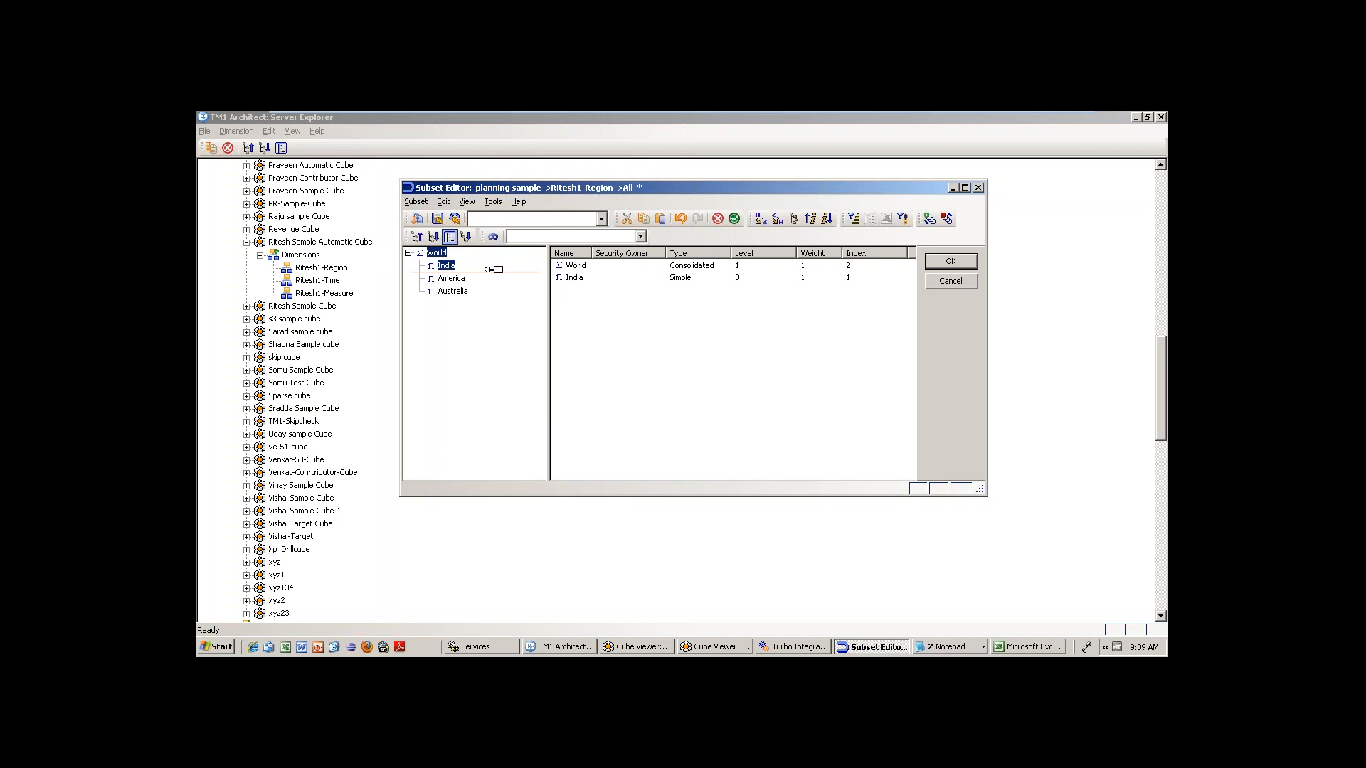
drag(491, 257, 491, 250)
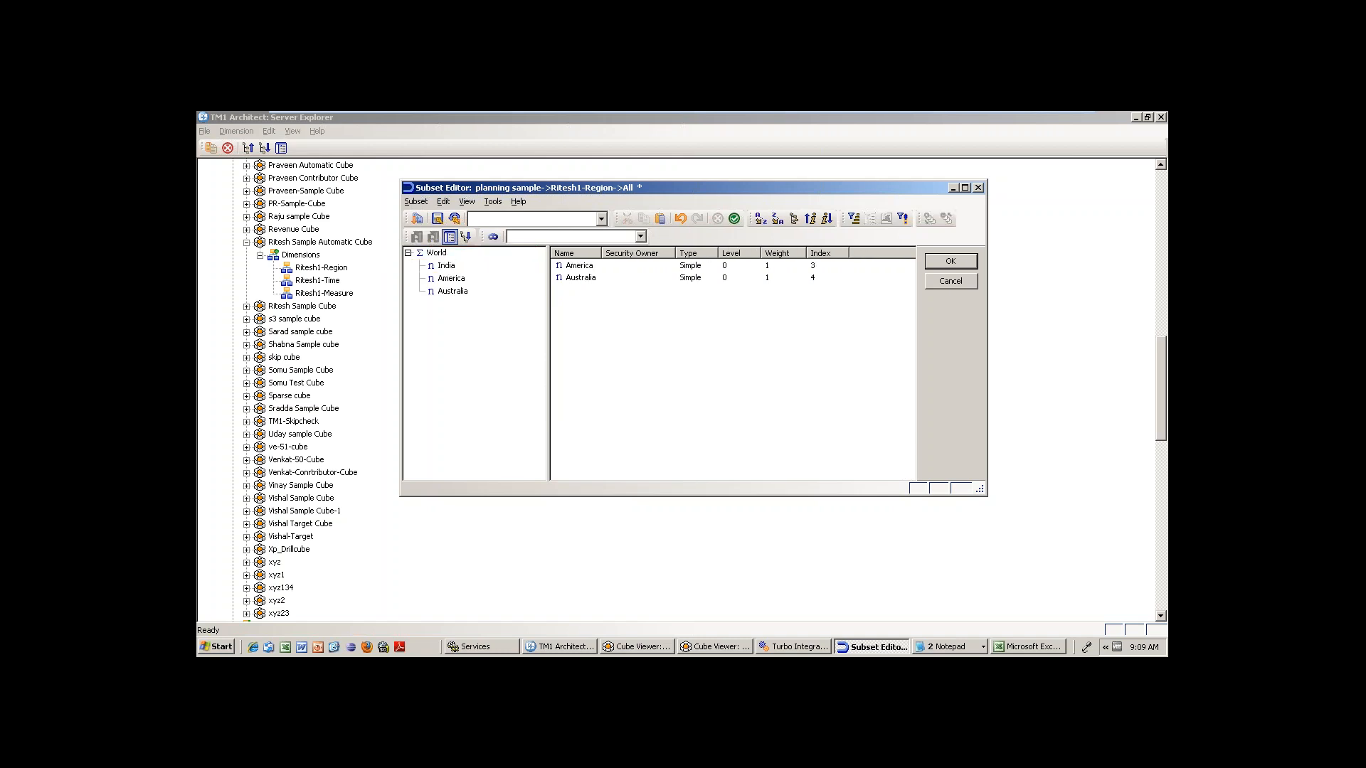
Cut India, paste it below World, then cancel the Subset Editor
click(446, 267)
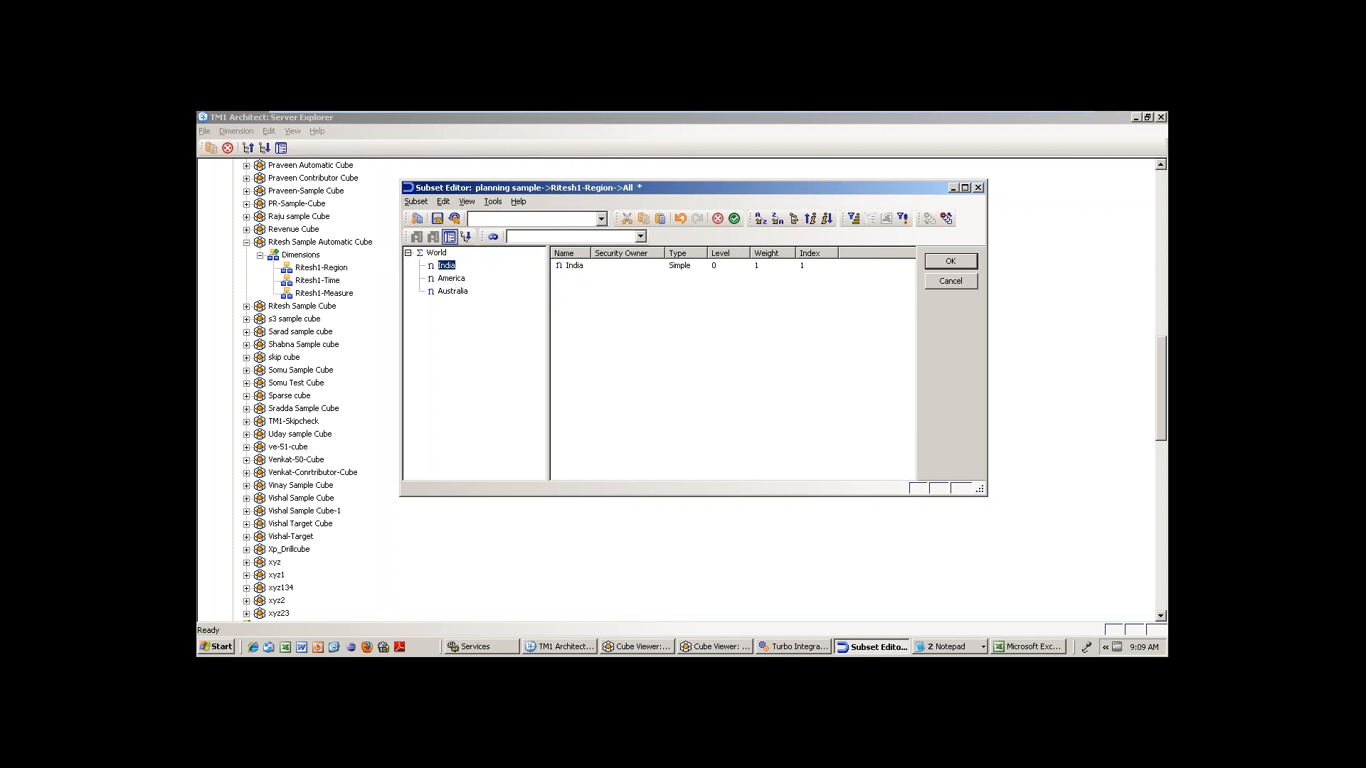
right_click(448, 265)
click(477, 303)
click(409, 254)
click(431, 254)
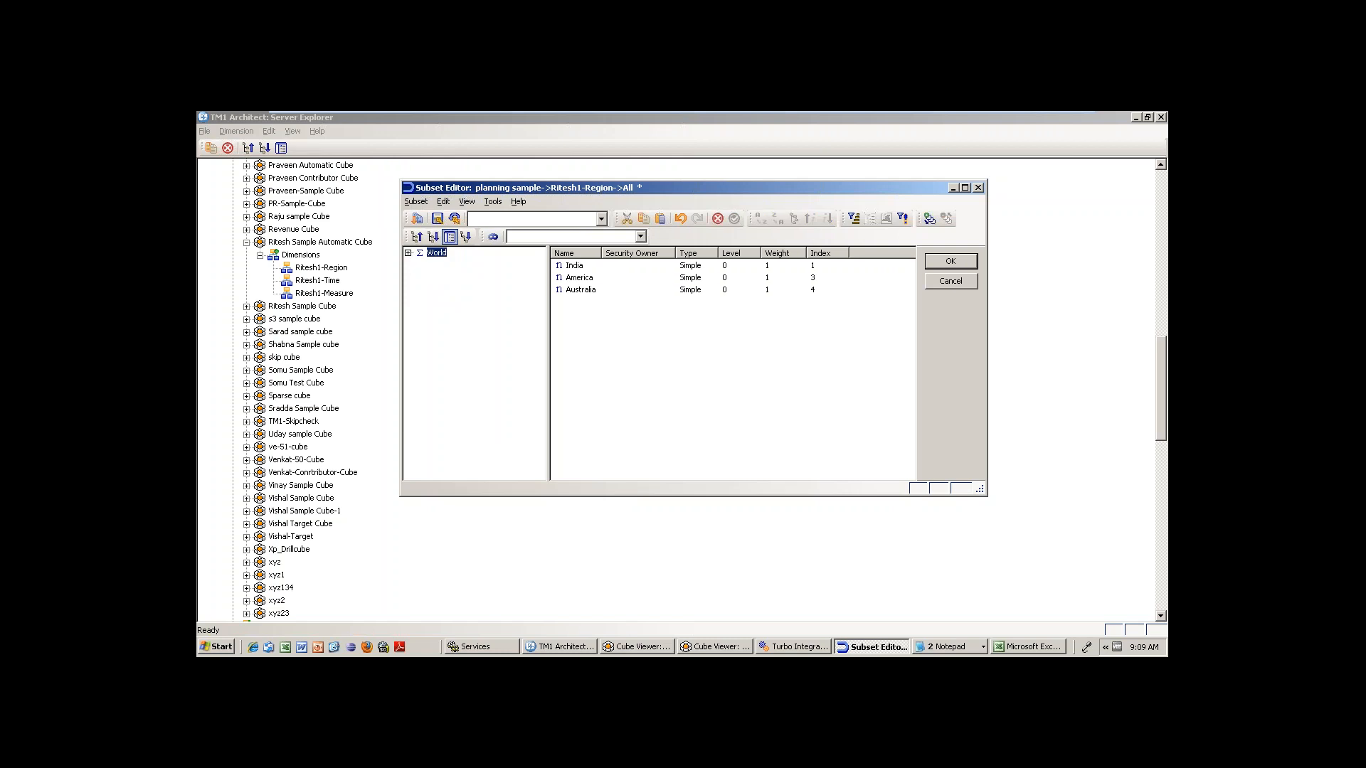
right_click(431, 254)
click(467, 358)
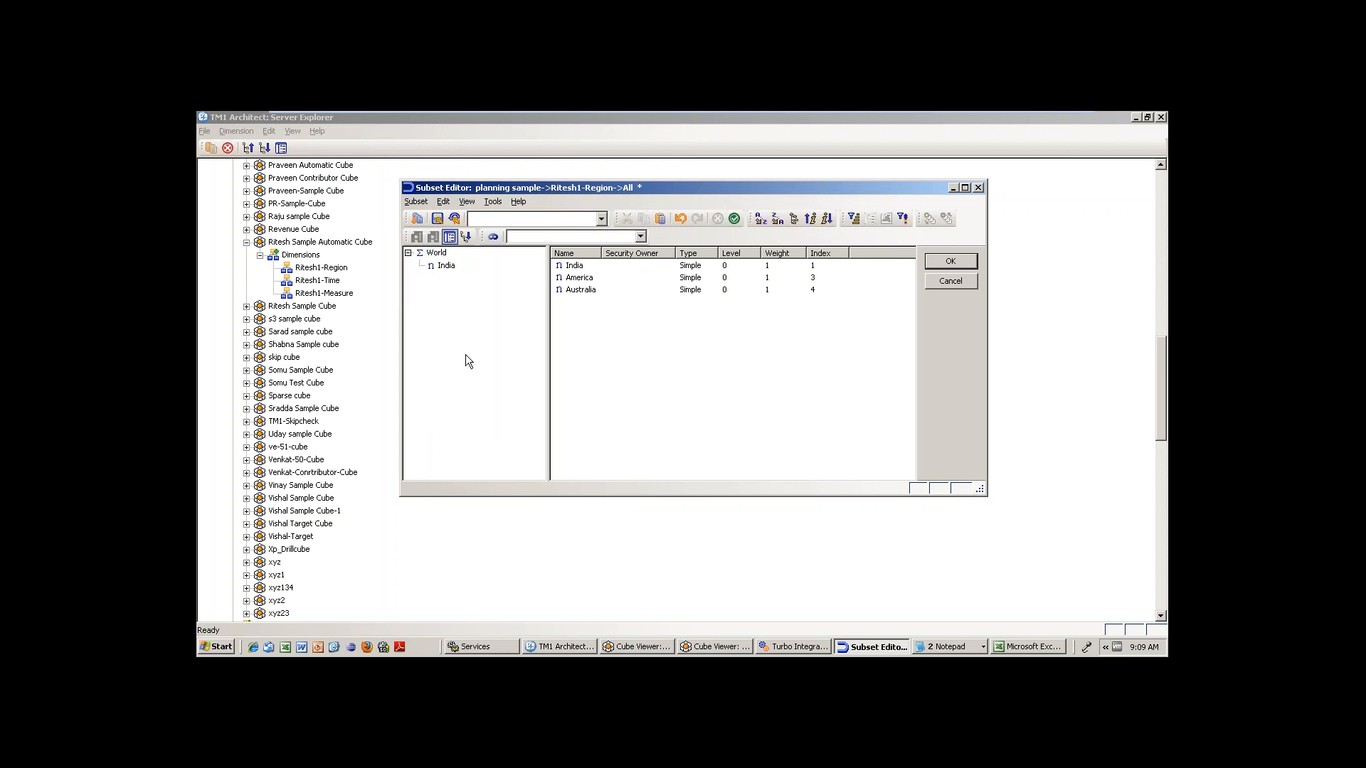
click(419, 253)
click(408, 254)
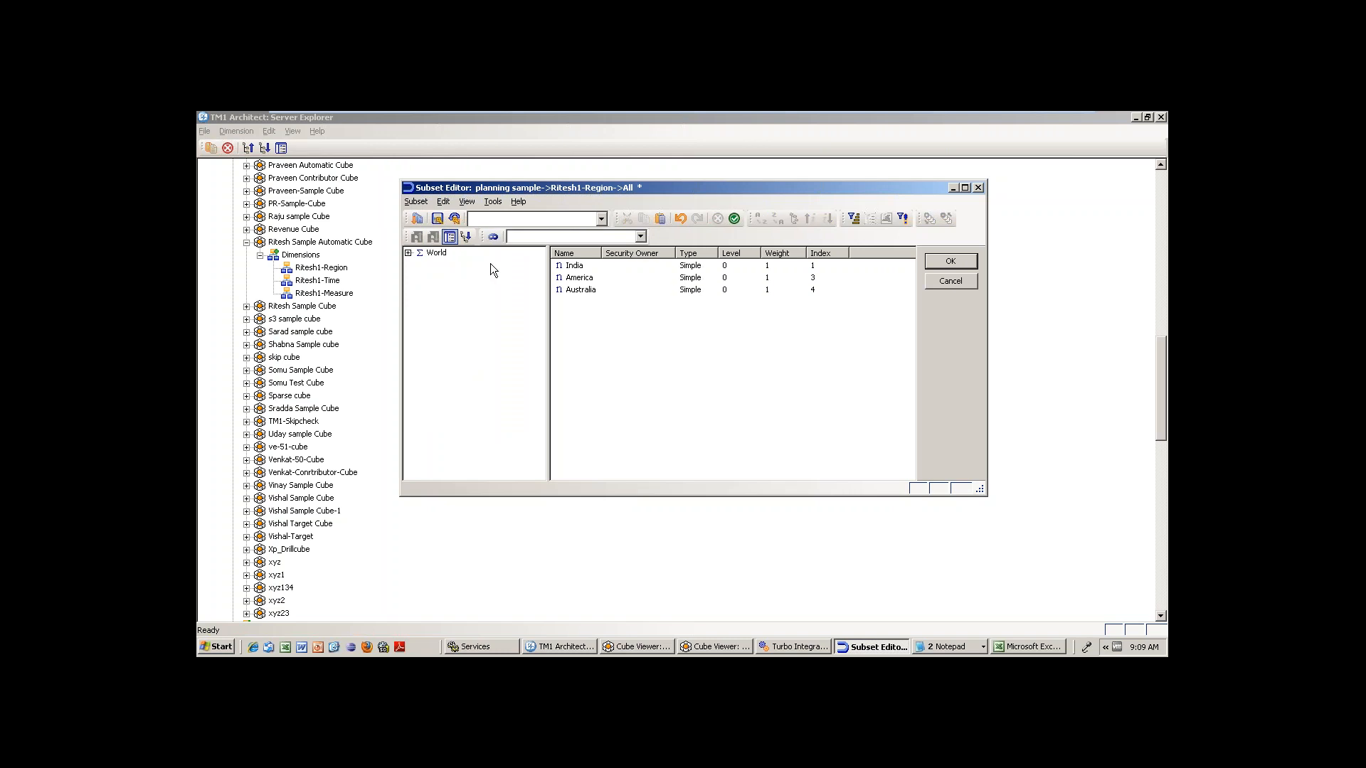
click(952, 281)
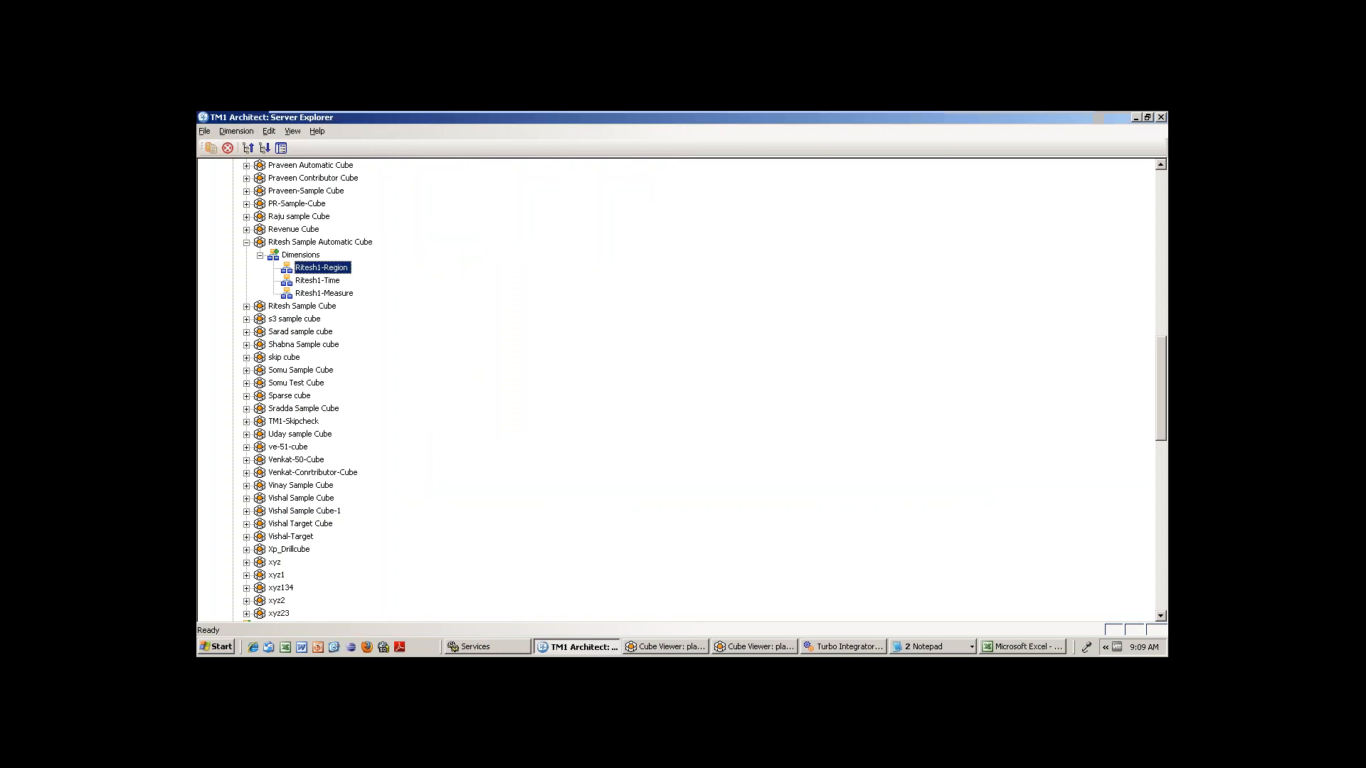
In Ritesh1-Region's structure, cut India from World, paste it above World, and save
right_click(320, 267)
click(390, 314)
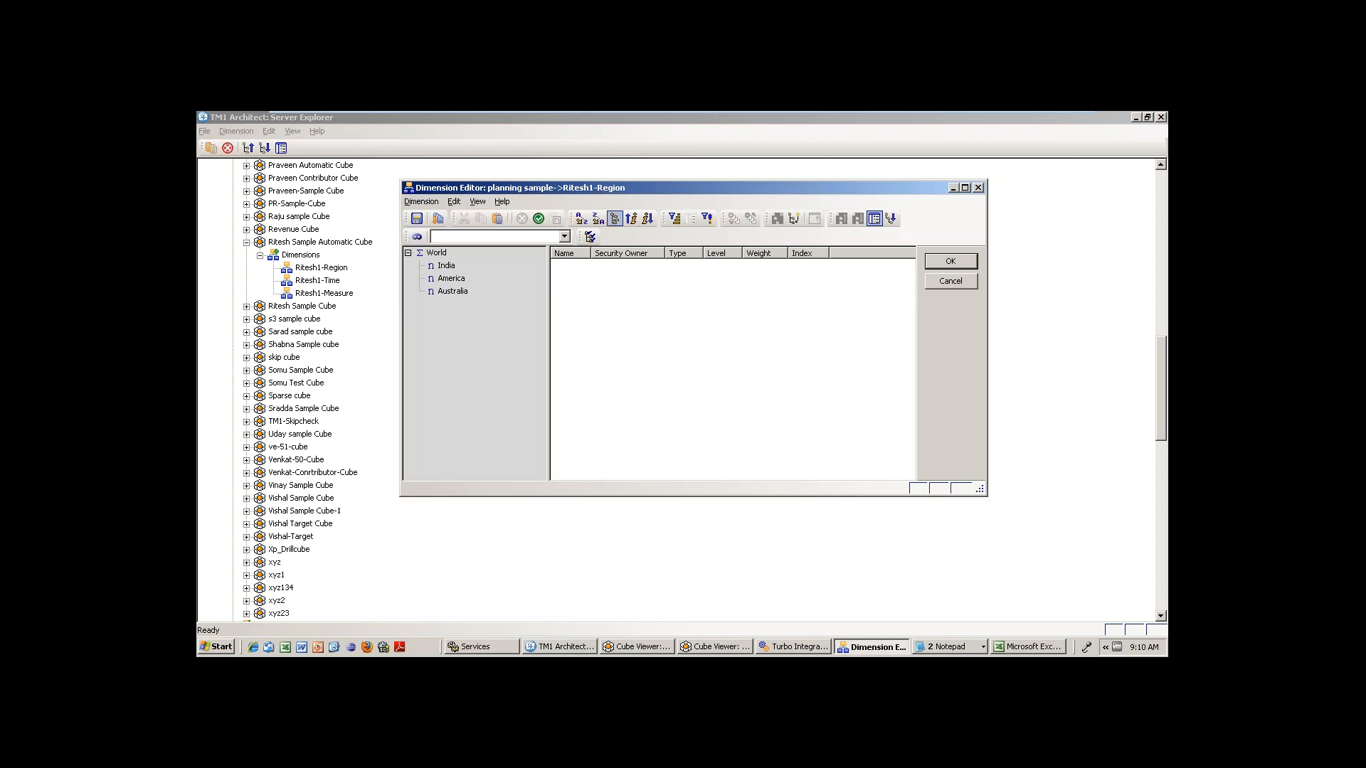
click(613, 219)
click(448, 266)
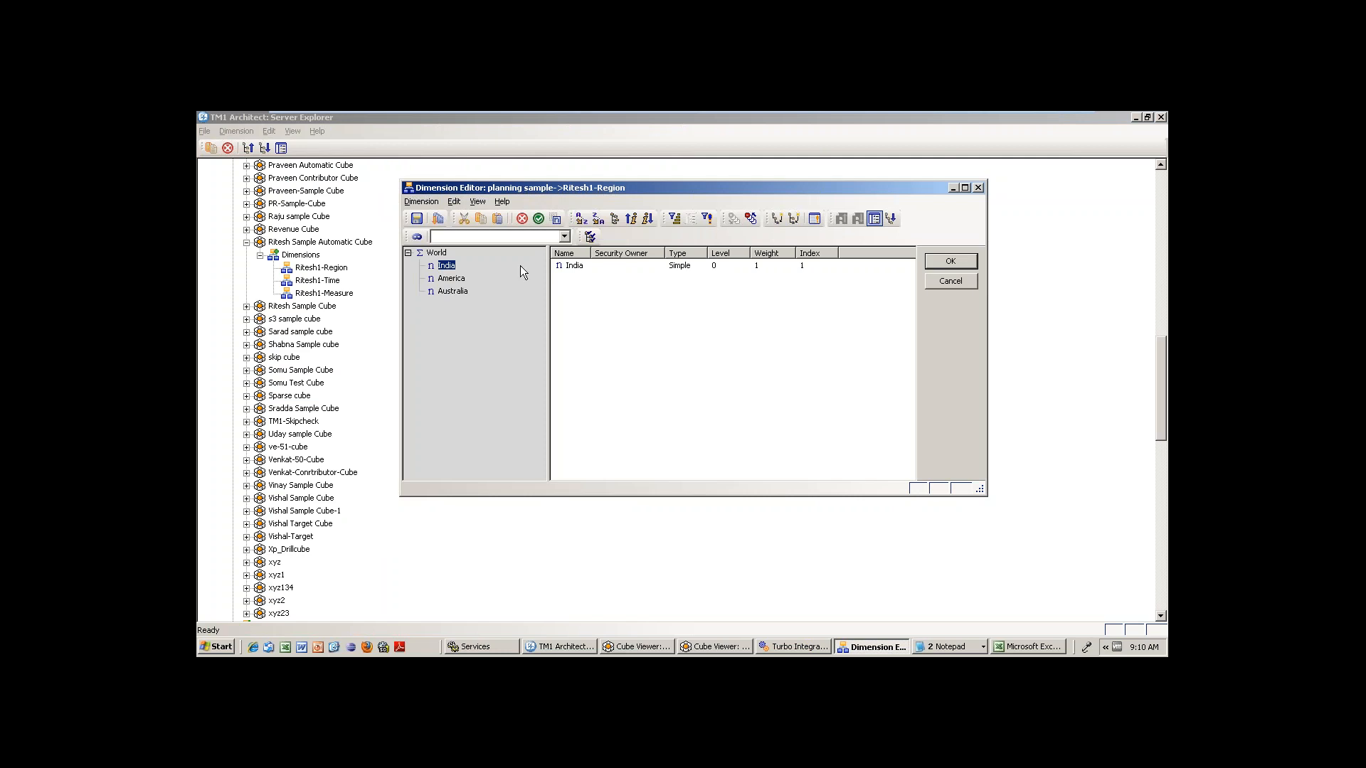
right_click(449, 271)
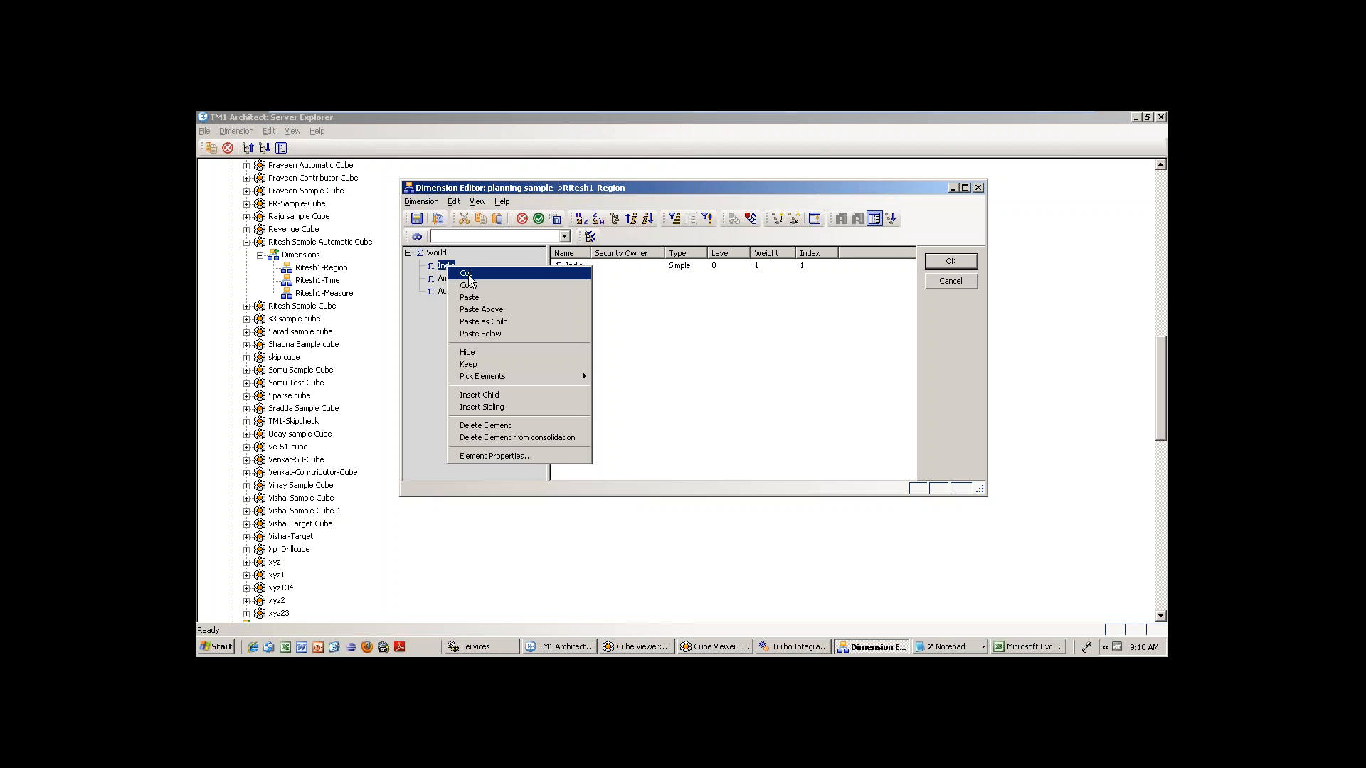
click(468, 274)
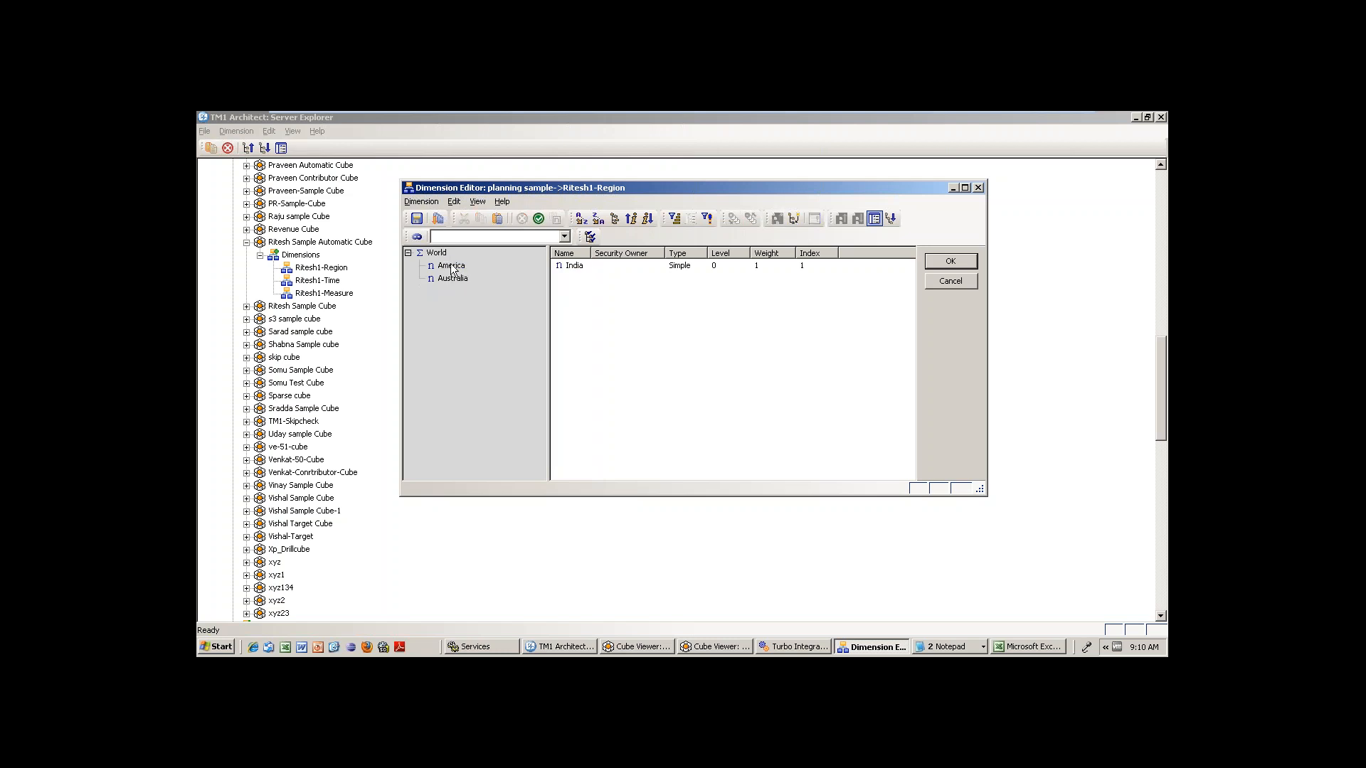
click(436, 252)
right_click(437, 253)
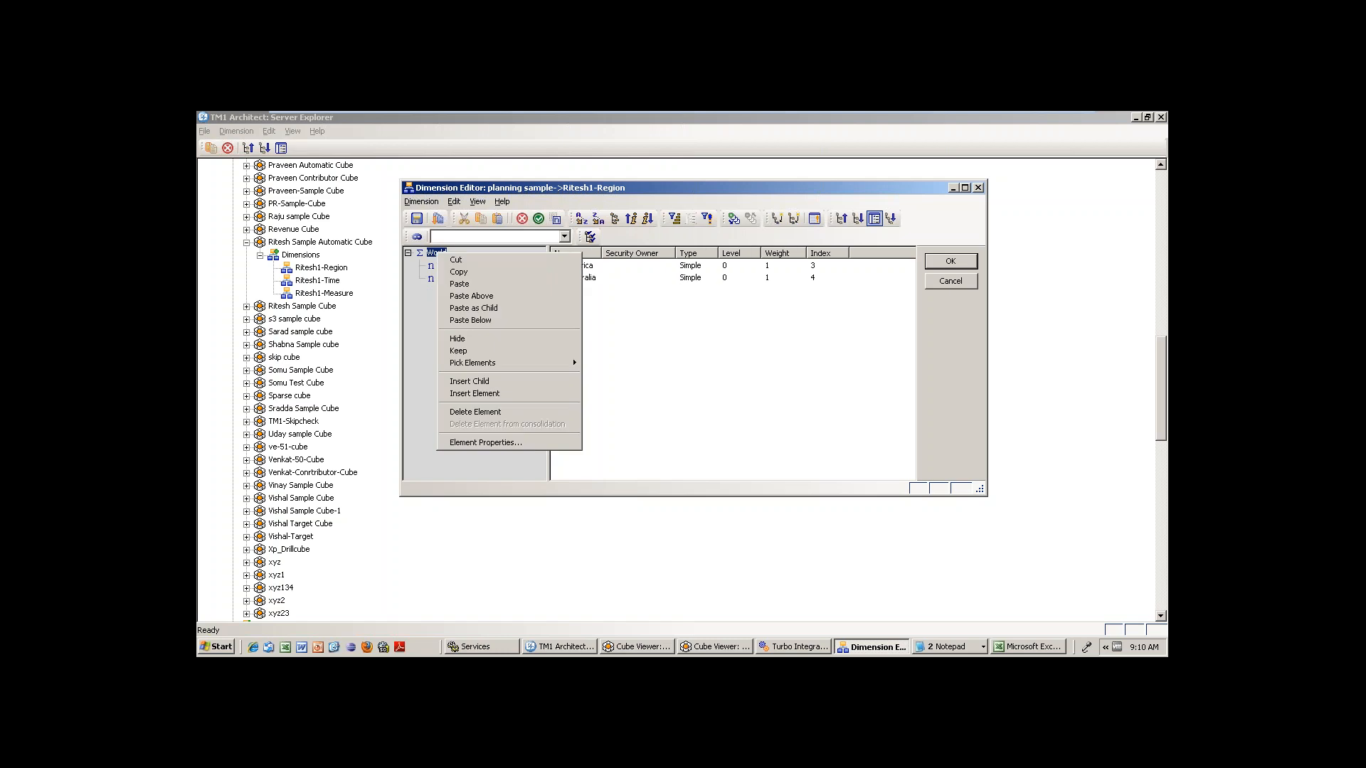
click(484, 293)
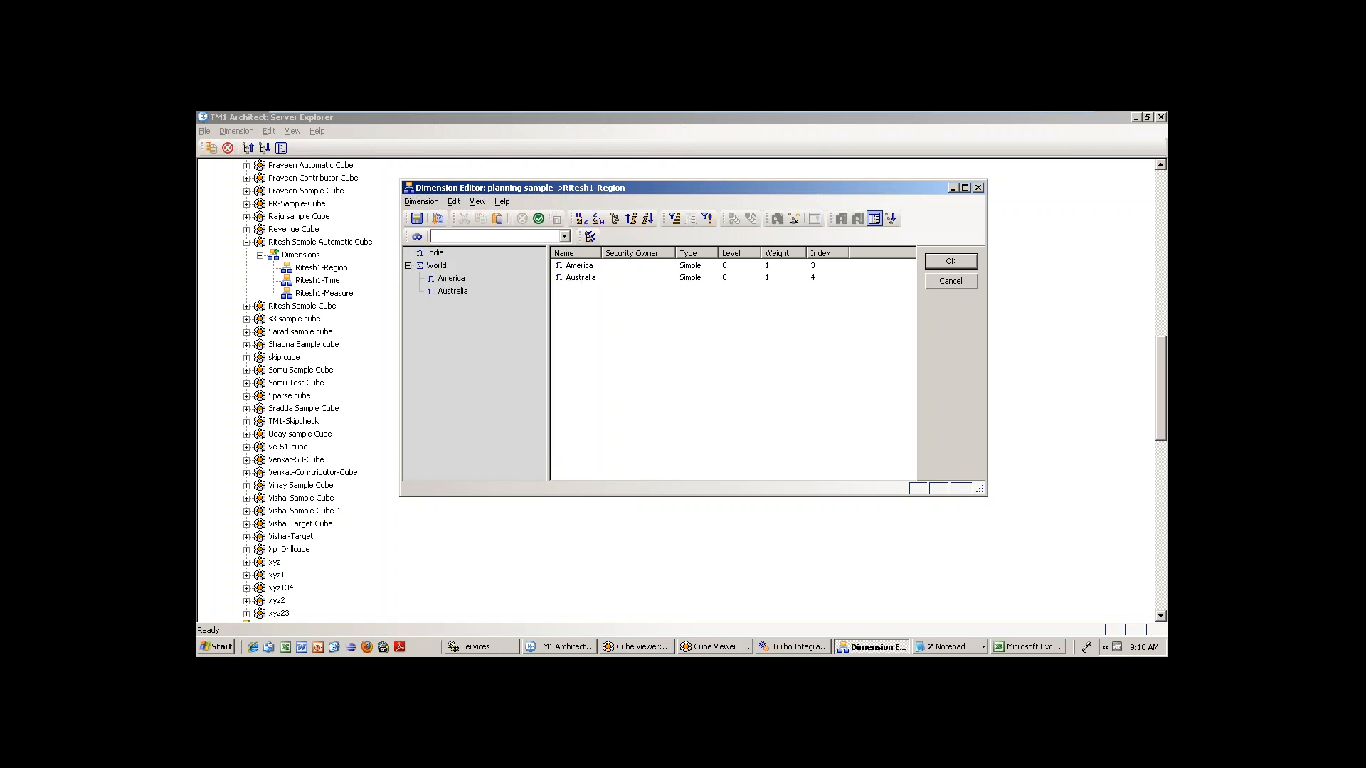
click(409, 265)
click(949, 262)
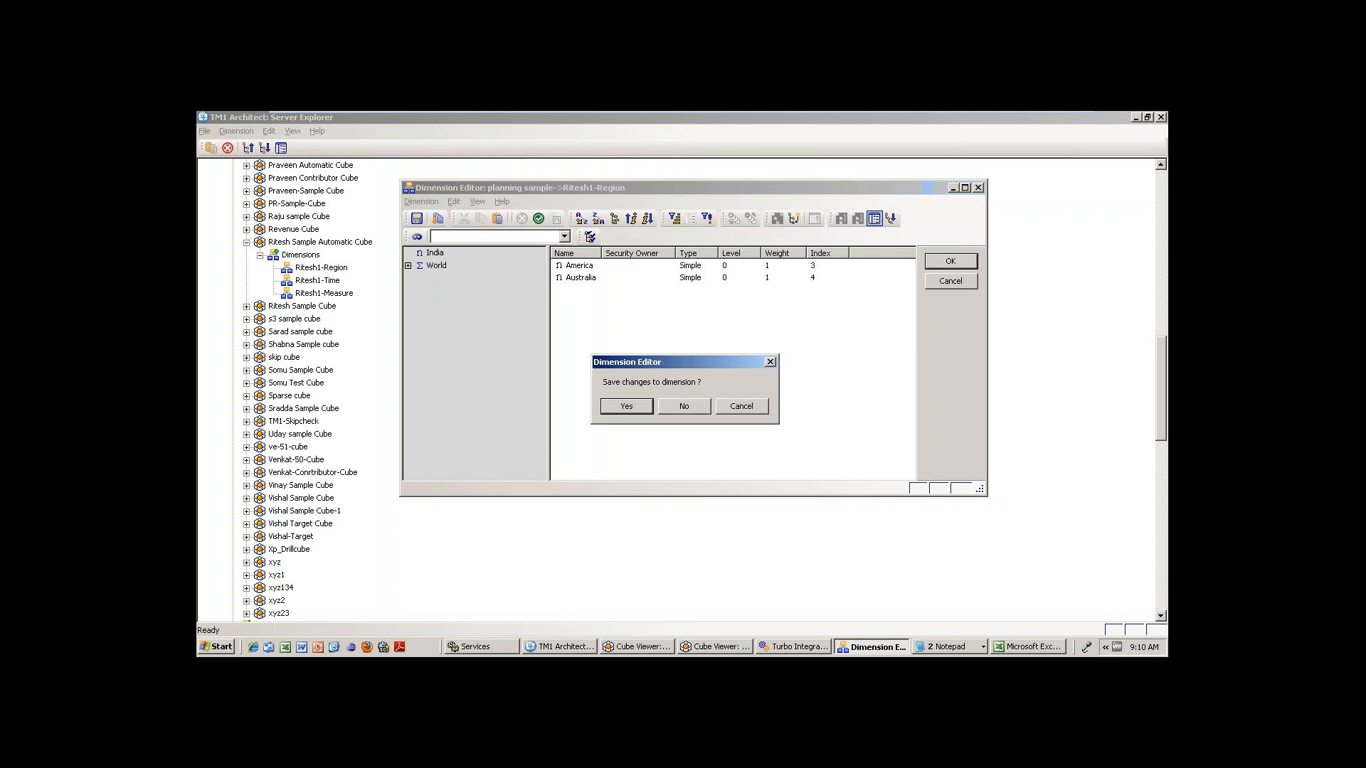
click(628, 407)
View the cube with all Ritesh1-Region elements on rows, recalculated, and World expanded
double_click(337, 243)
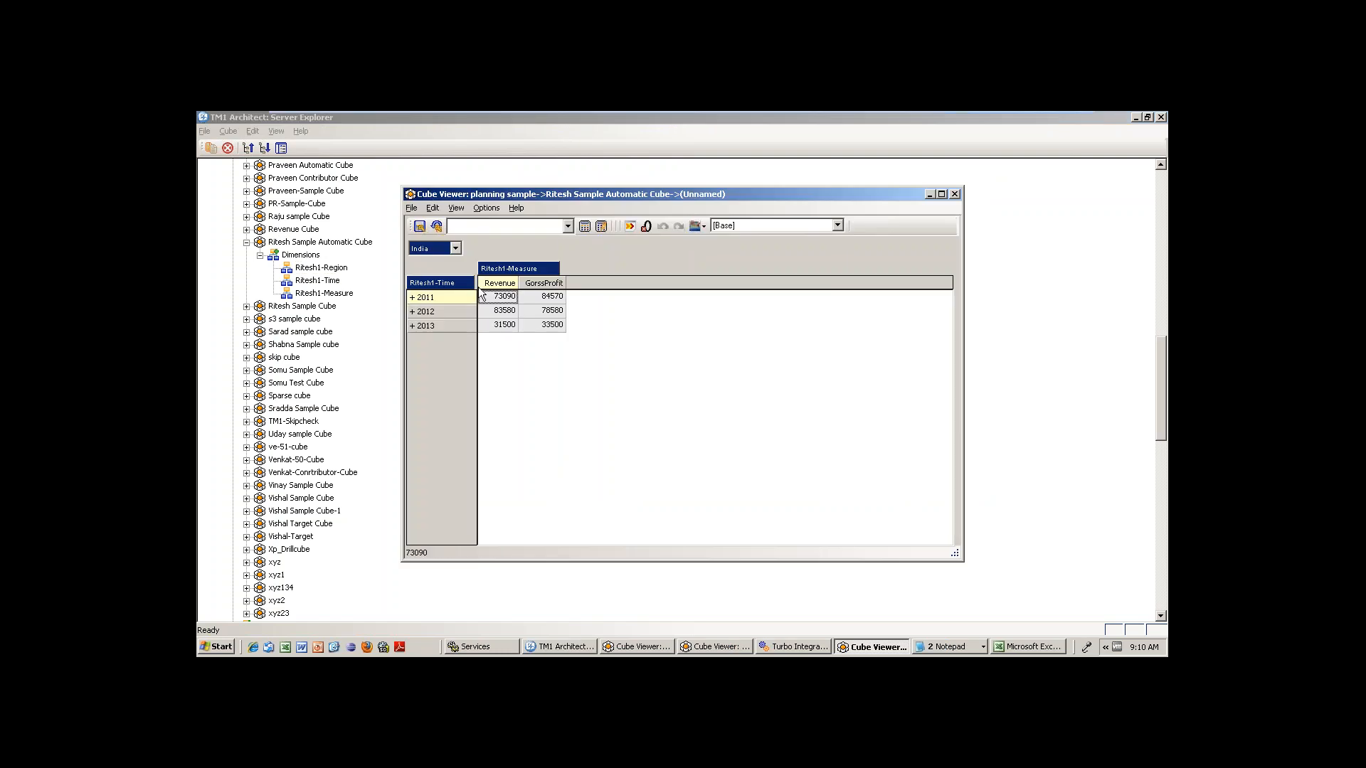
drag(428, 249, 438, 284)
click(584, 229)
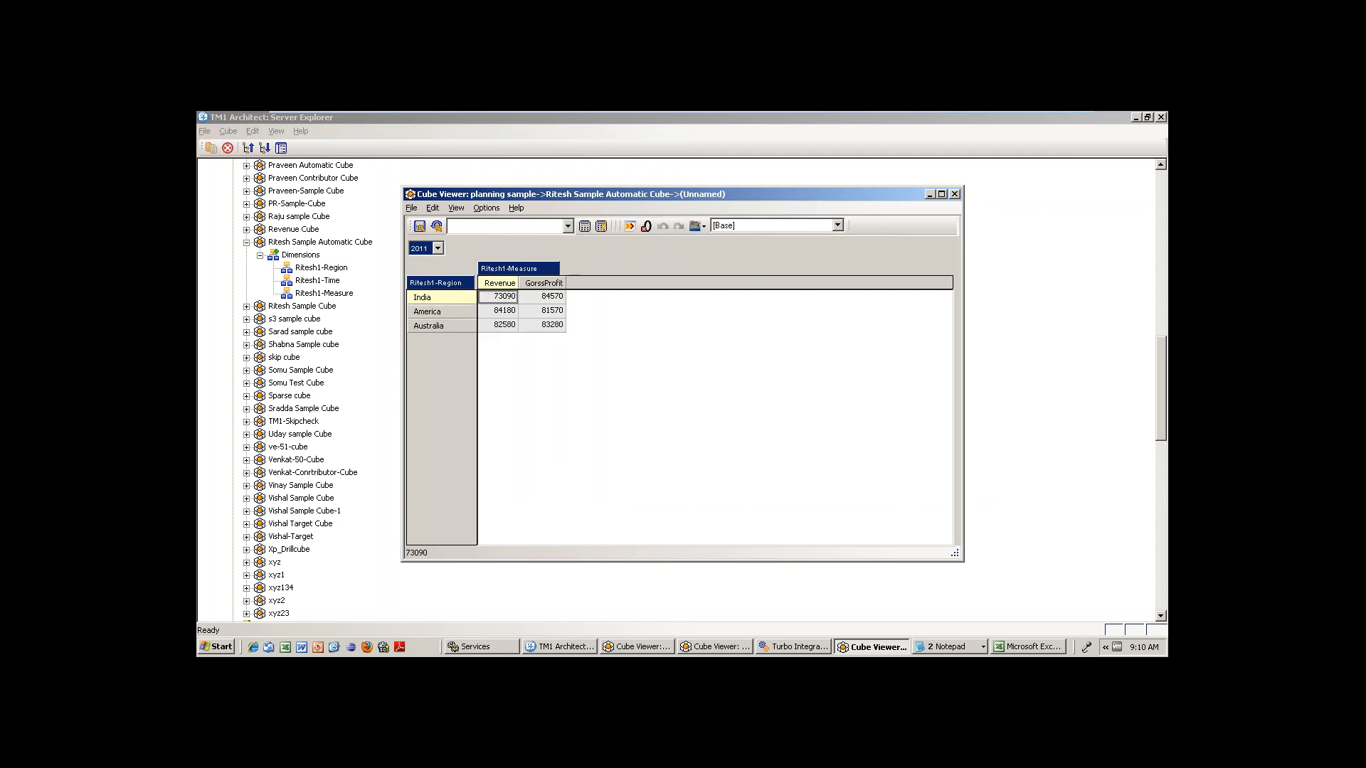
double_click(442, 284)
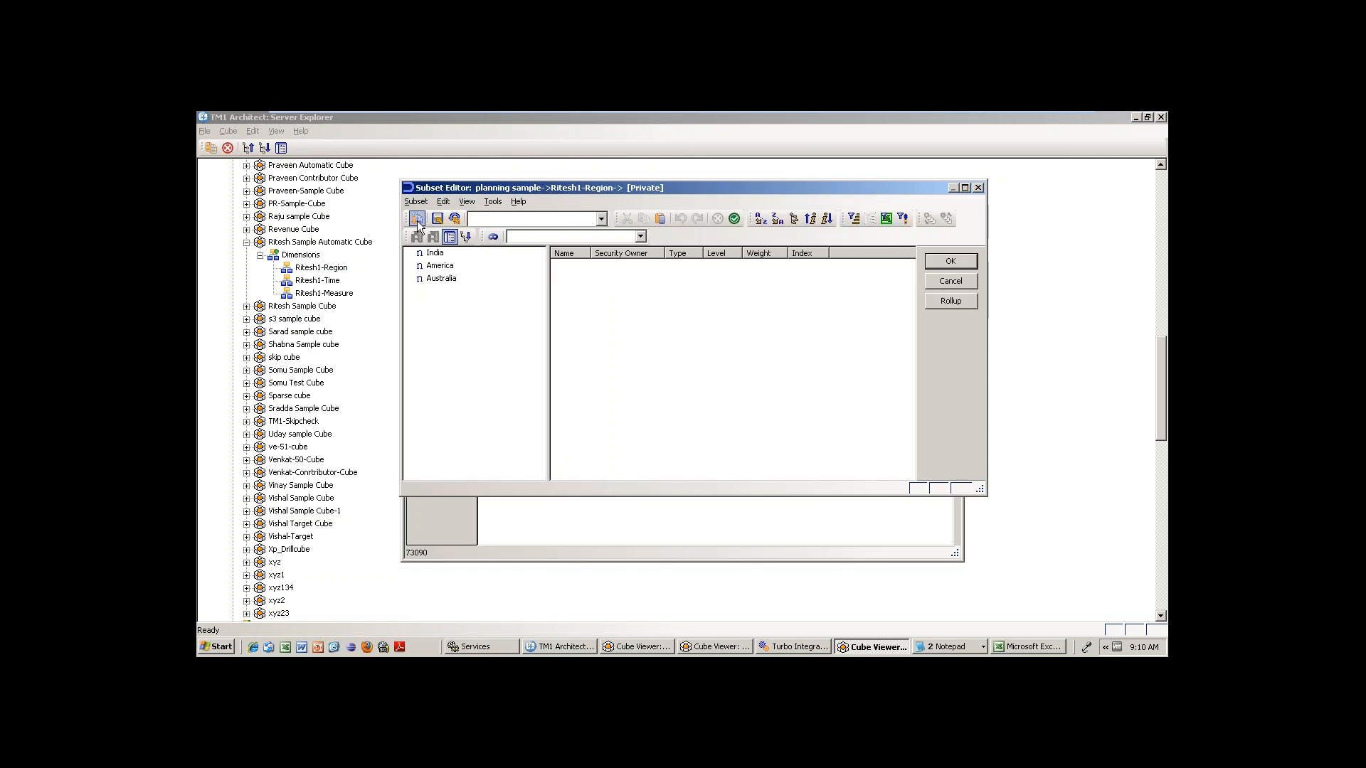
click(416, 220)
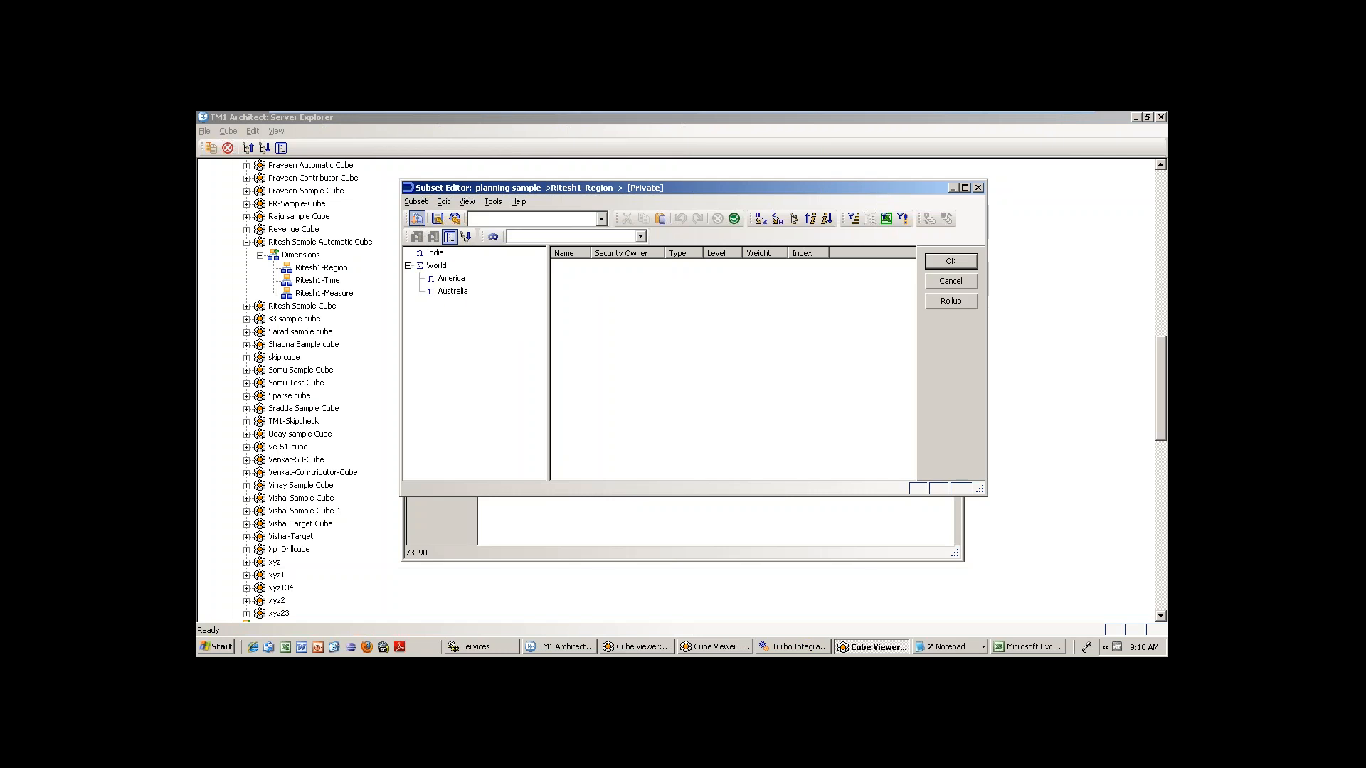
click(942, 264)
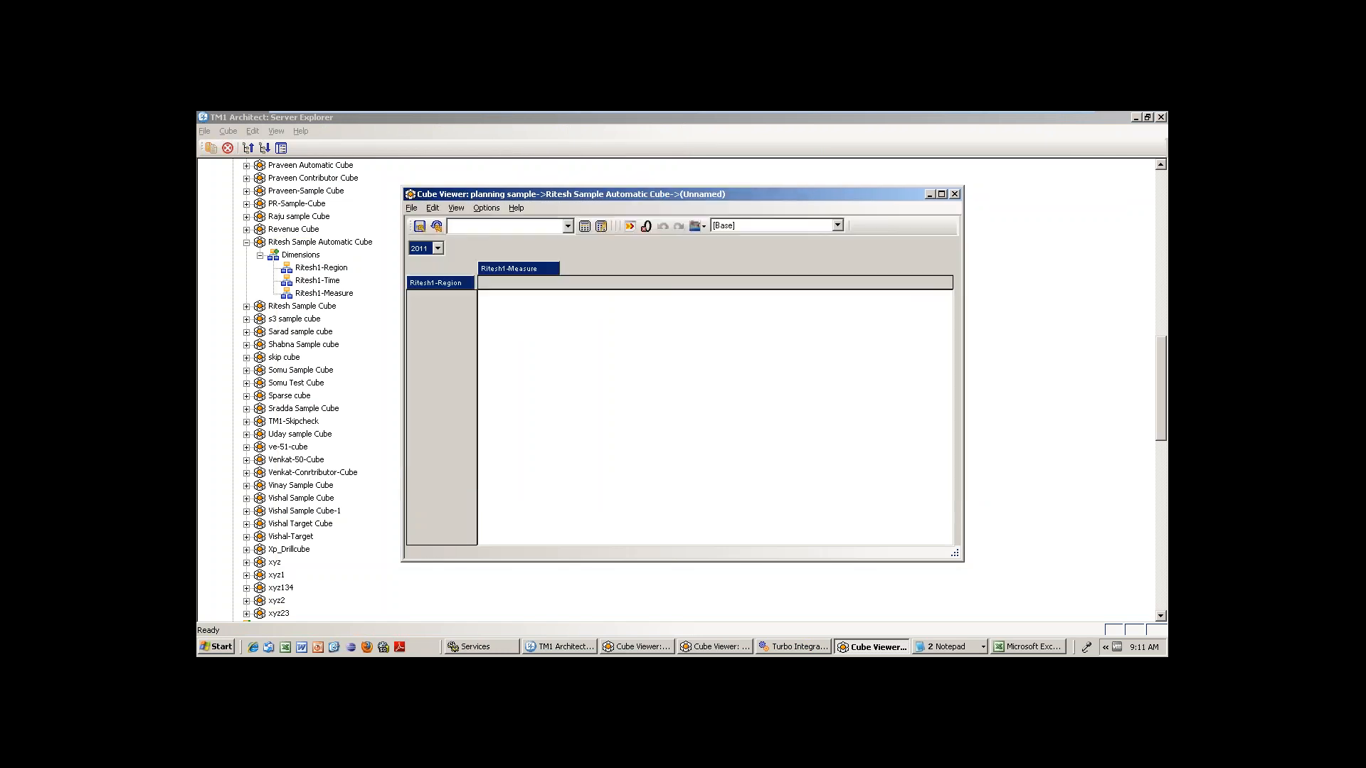
click(584, 225)
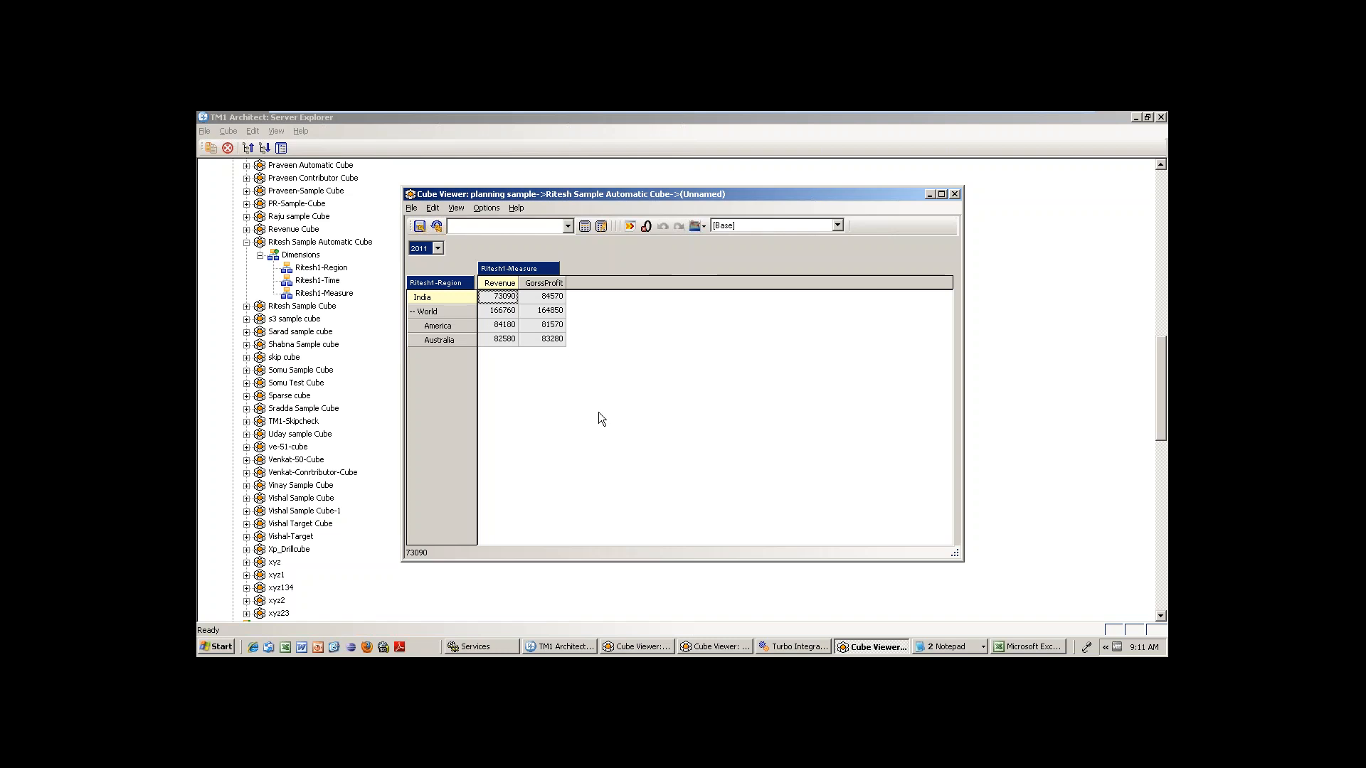
click(412, 312)
click(412, 311)
Change vCountry's dimension action to AsIs in the Ritesh-Automatic-Cube-Build mappings
click(777, 644)
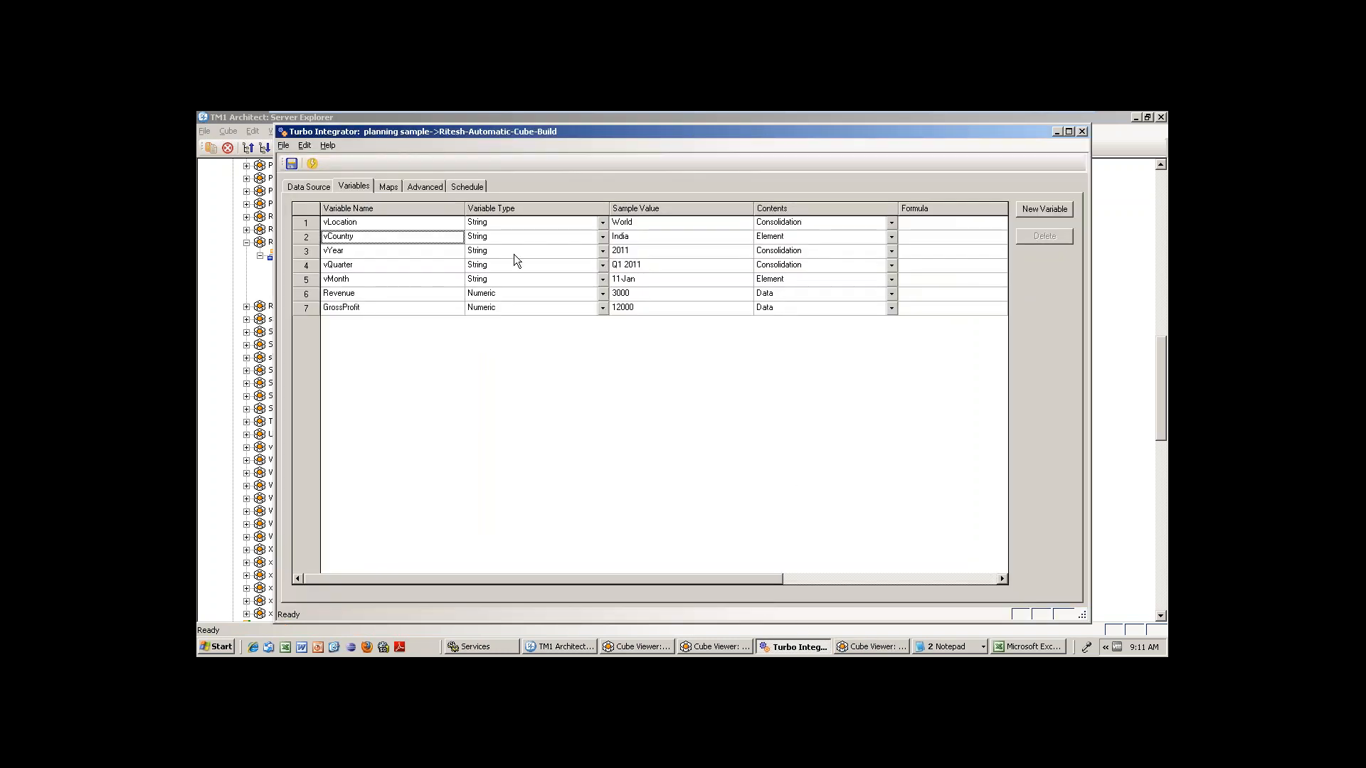
click(384, 187)
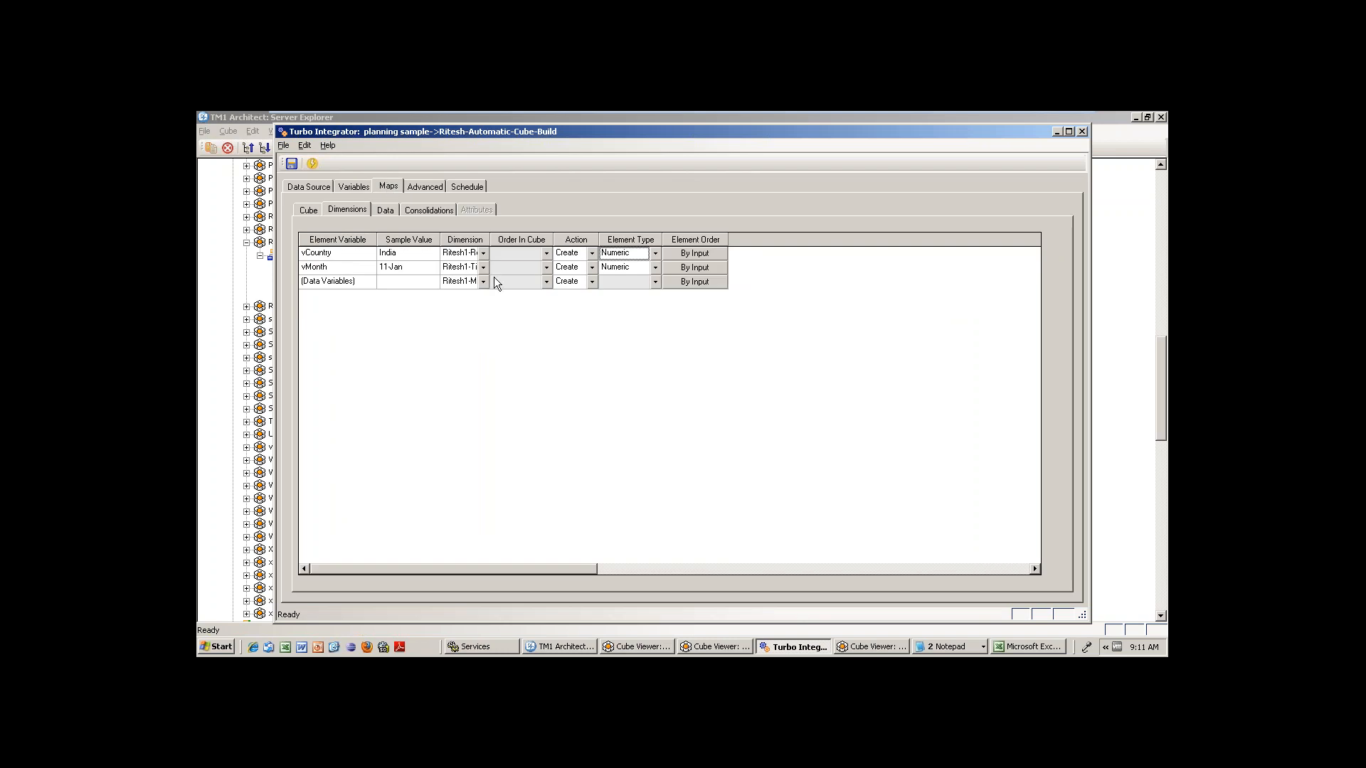
click(592, 254)
click(574, 296)
click(593, 254)
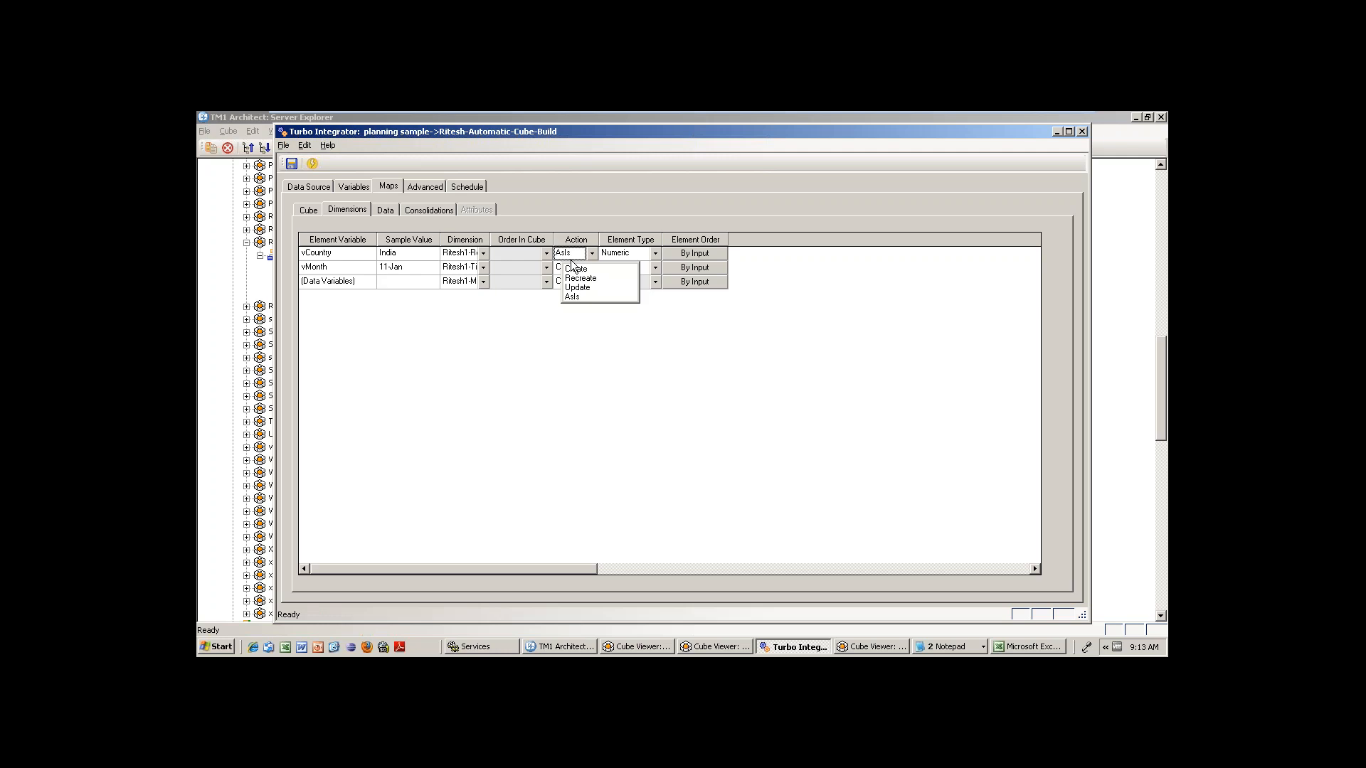
Close the process without saving and reopen Ritesh-Automatic-Cube-Build, dismissing the cube name error
click(1082, 132)
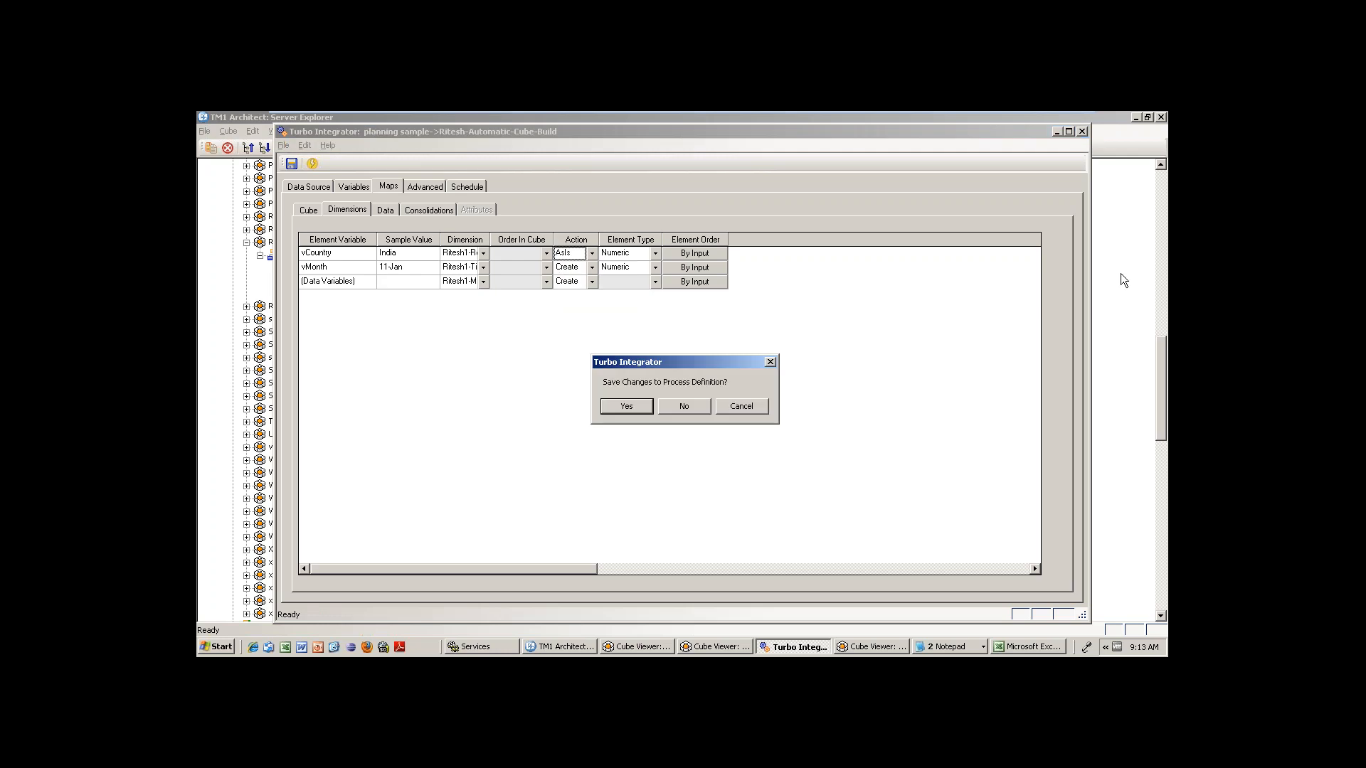
click(697, 402)
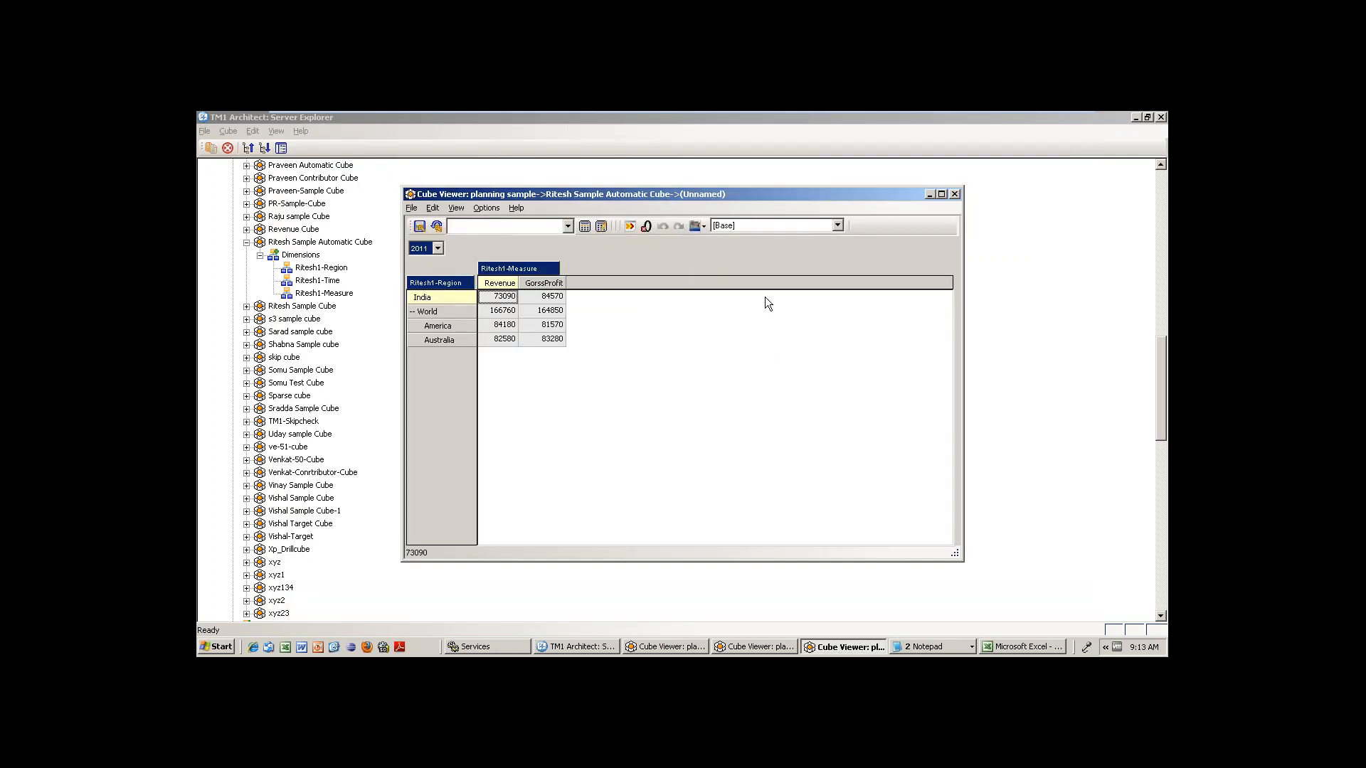
click(247, 242)
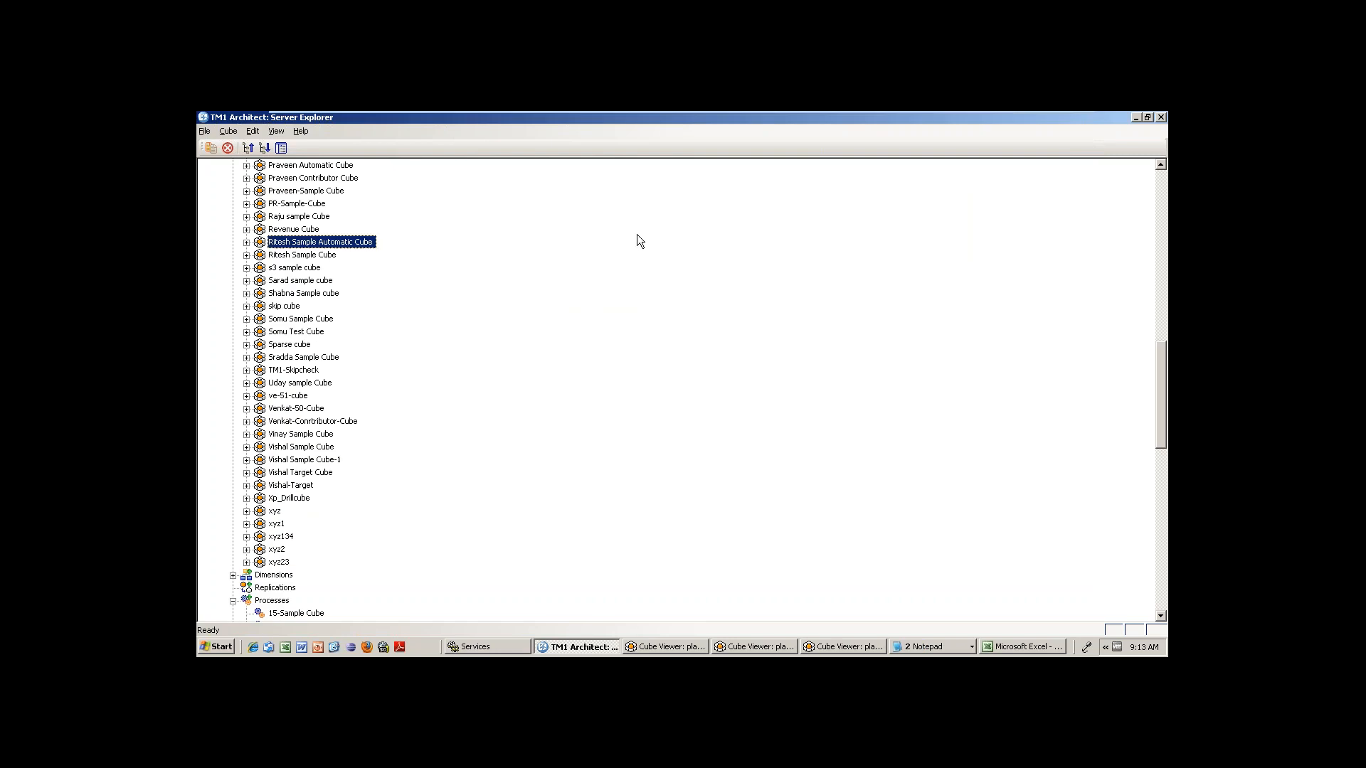
drag(1161, 400, 1166, 502)
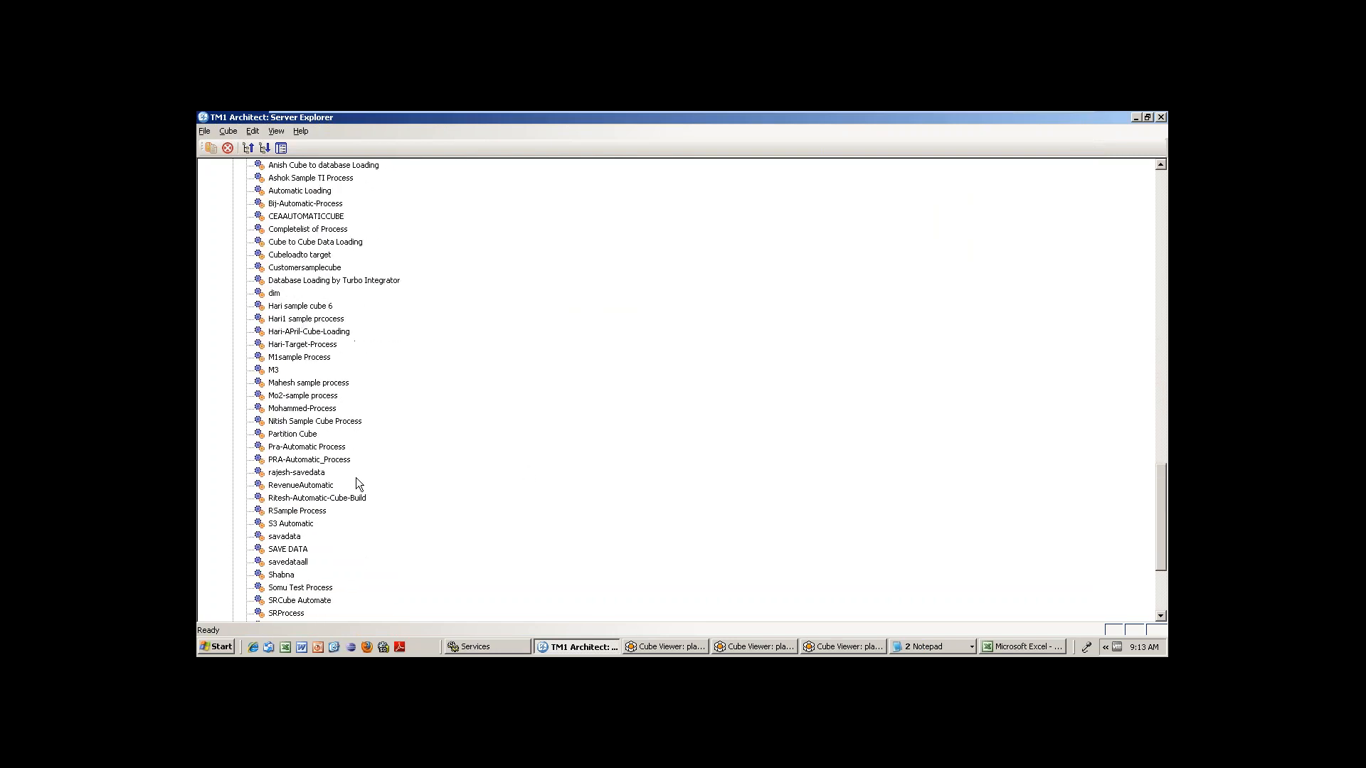
double_click(349, 500)
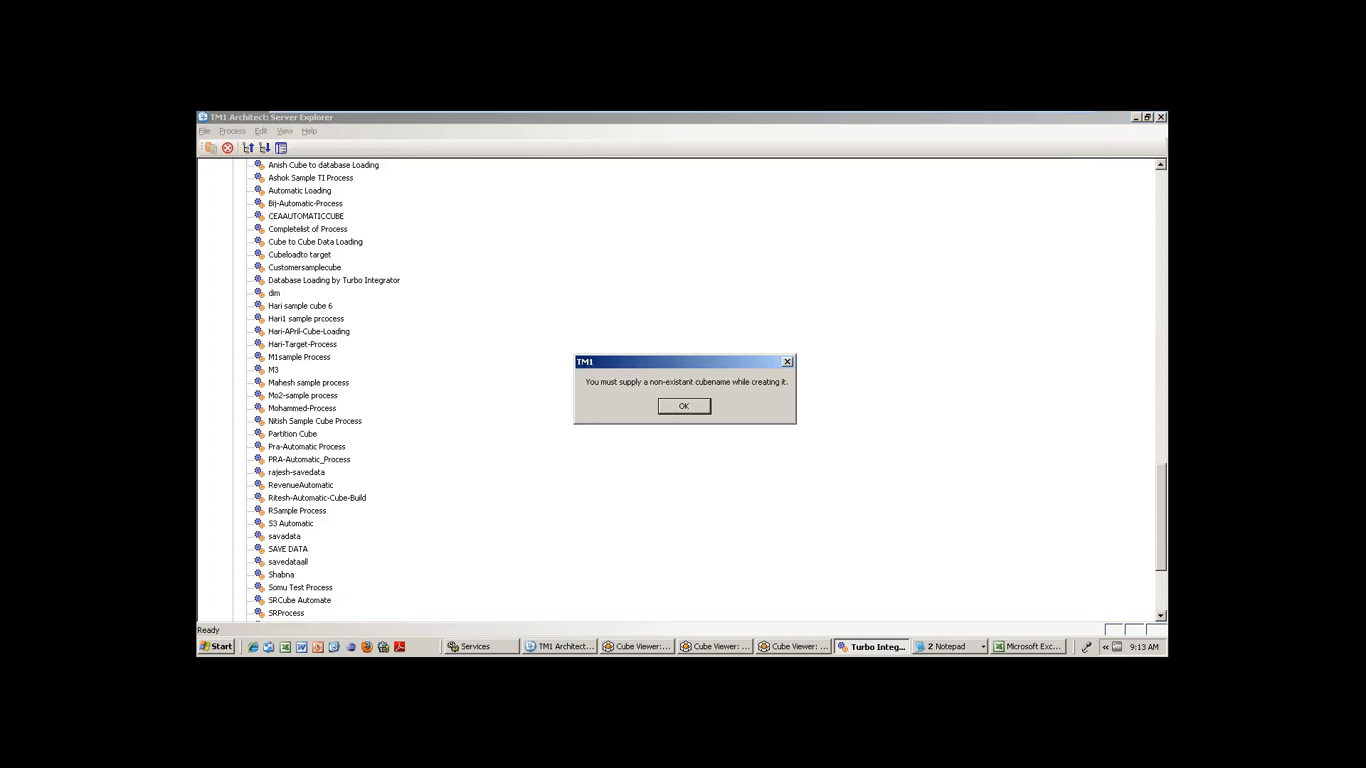
click(683, 406)
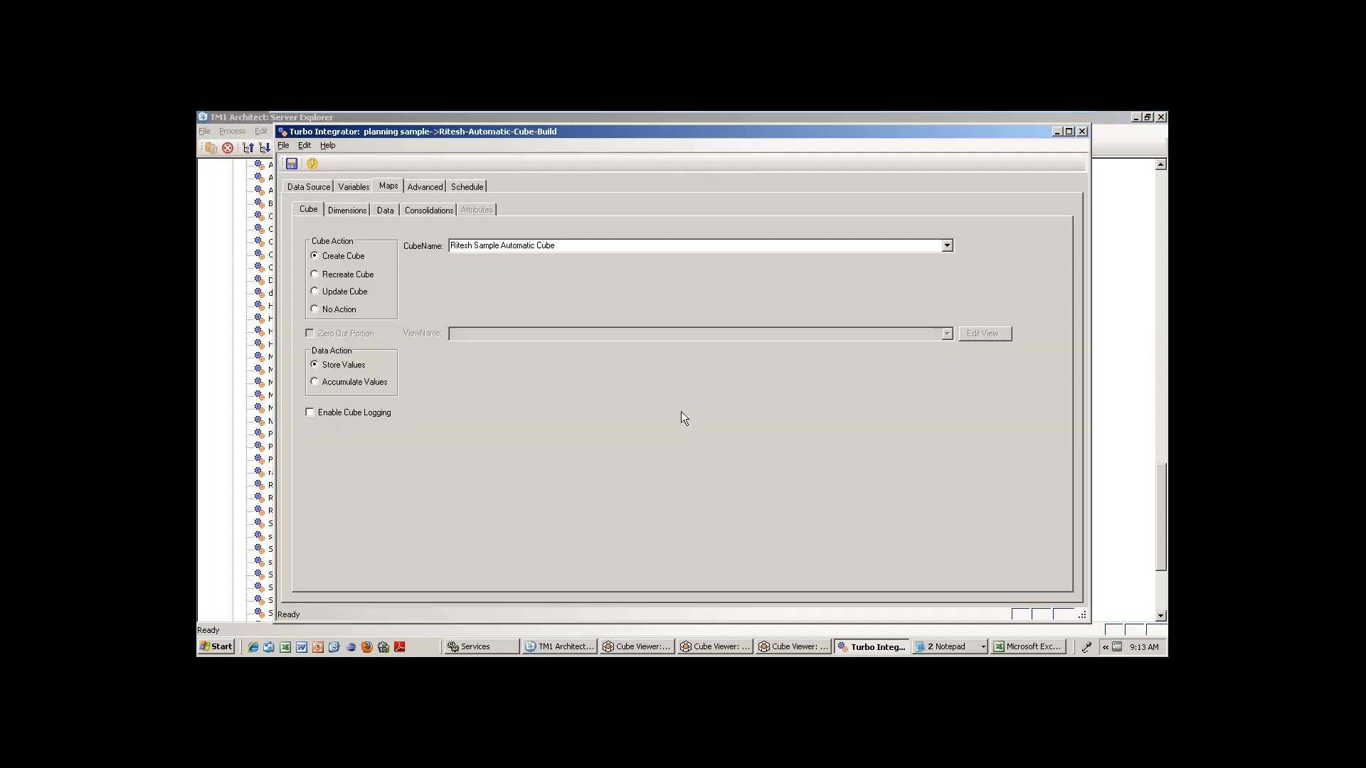
Set the process's cube action to Update Cube and close the editor
click(472, 185)
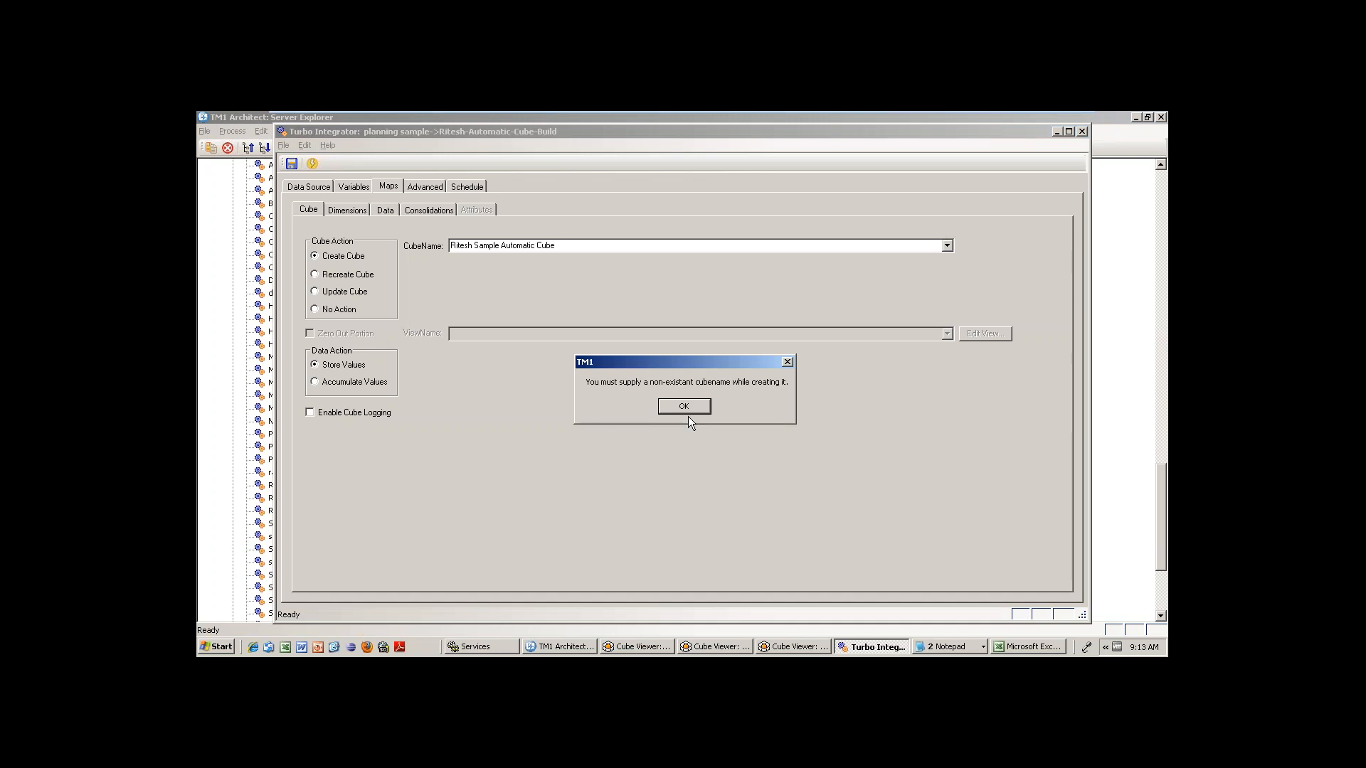
click(336, 295)
click(684, 407)
click(331, 293)
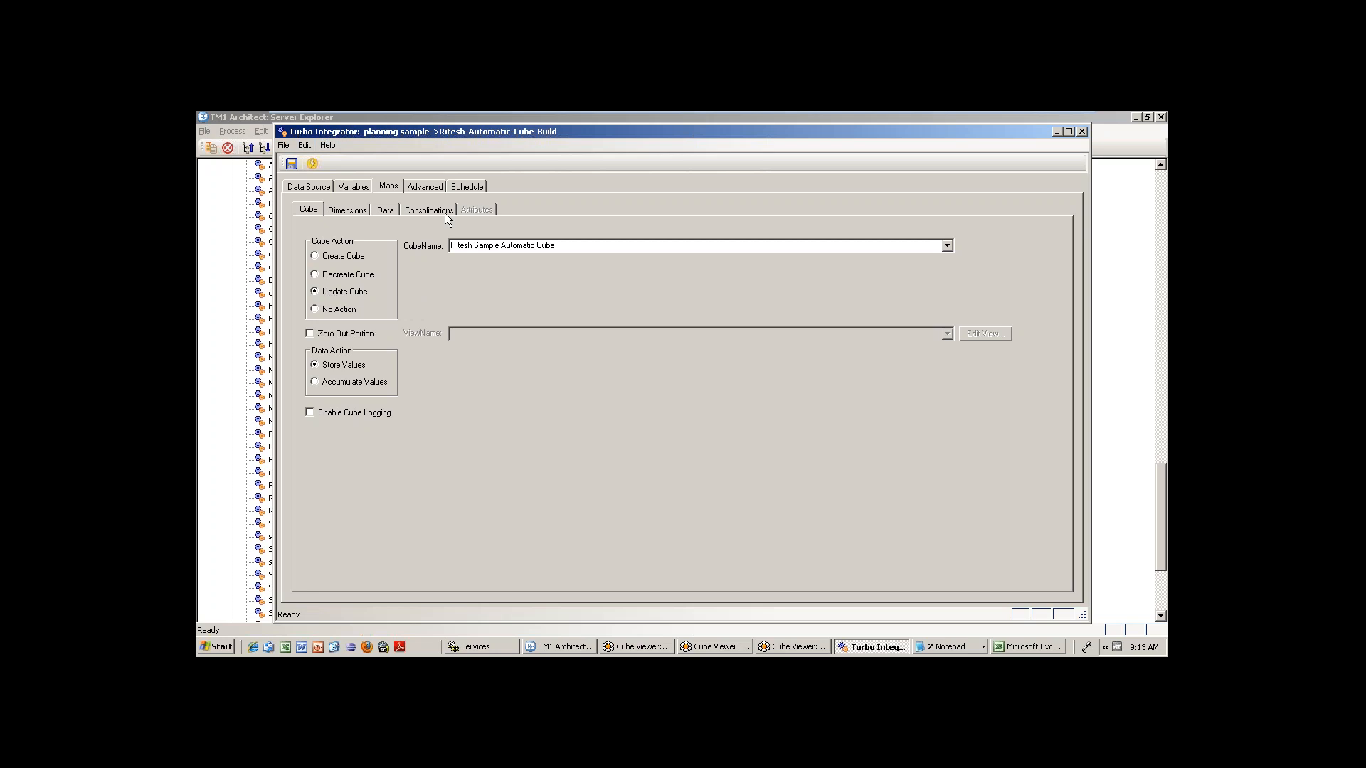
click(1082, 132)
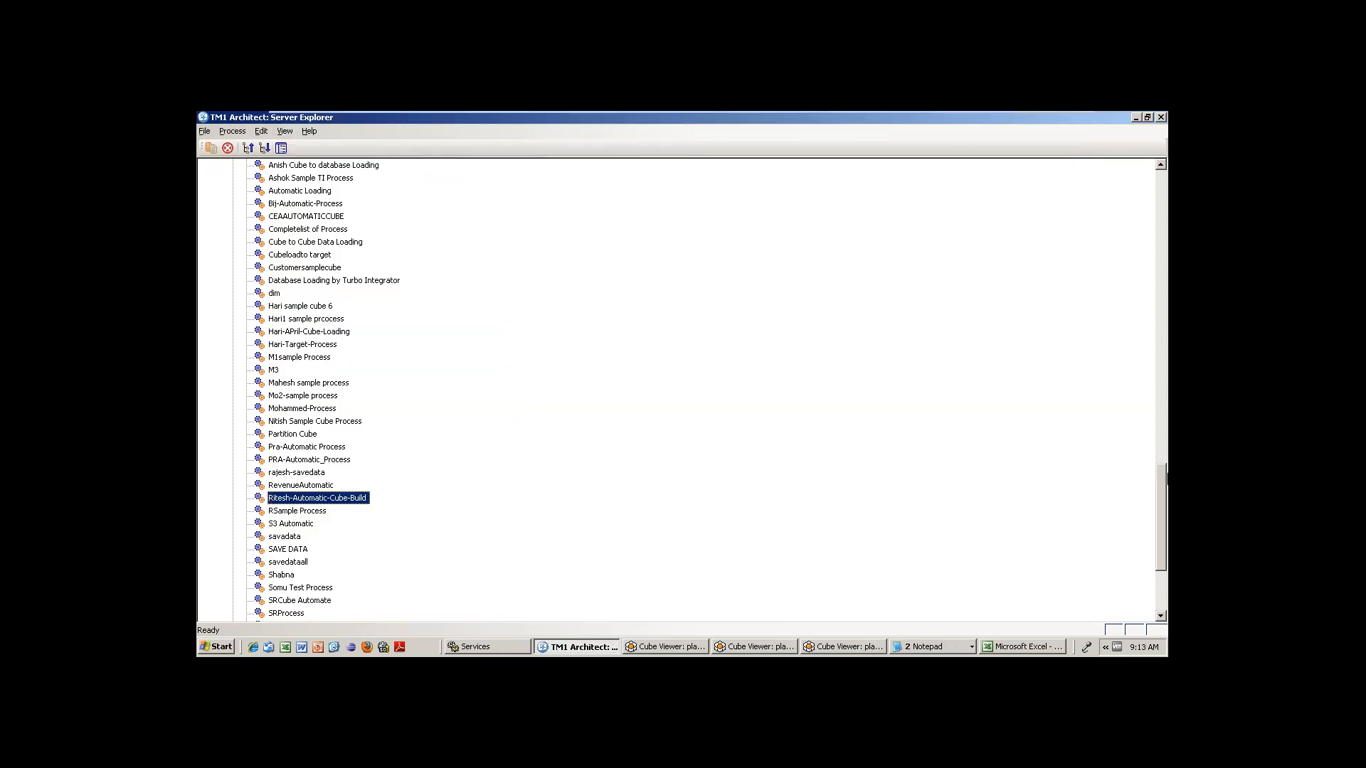
Start a new chore with every process added, then abandon that attempt
drag(1164, 486, 1163, 549)
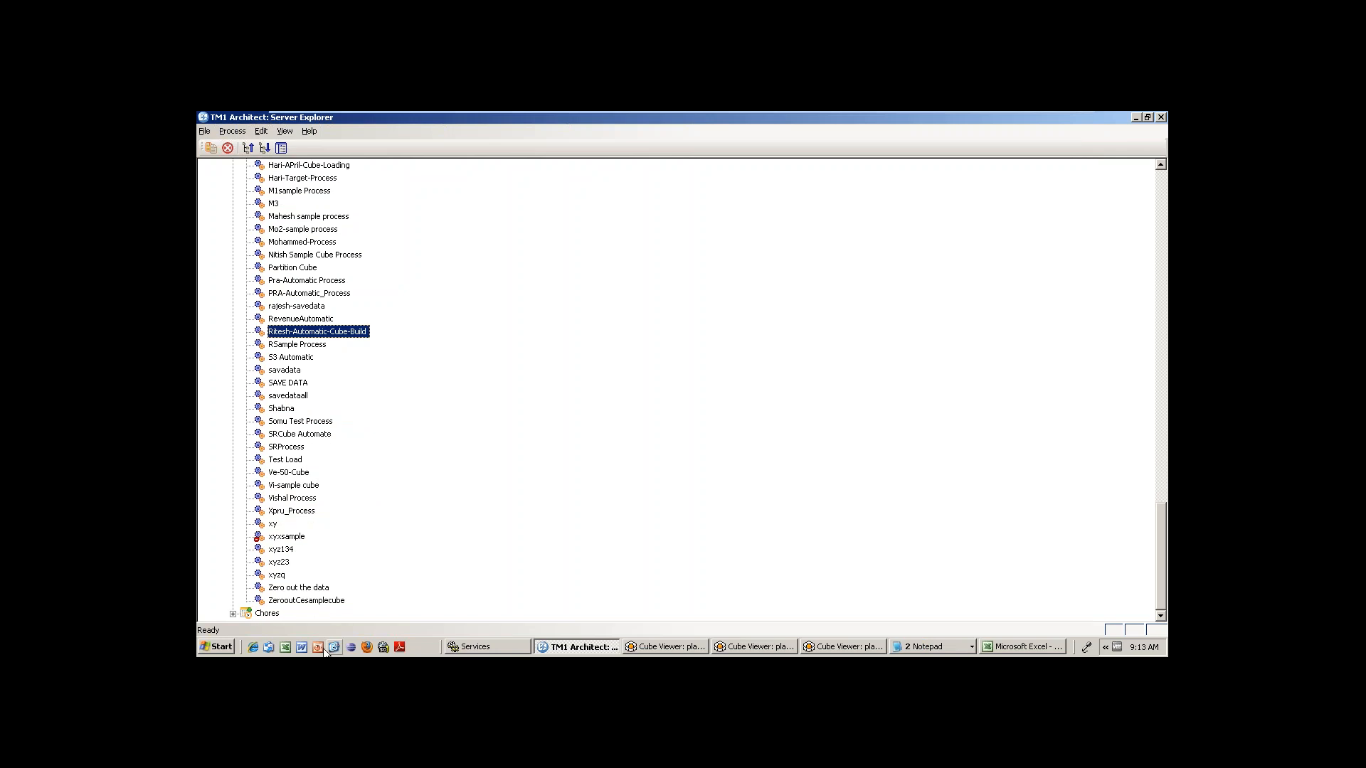
click(232, 614)
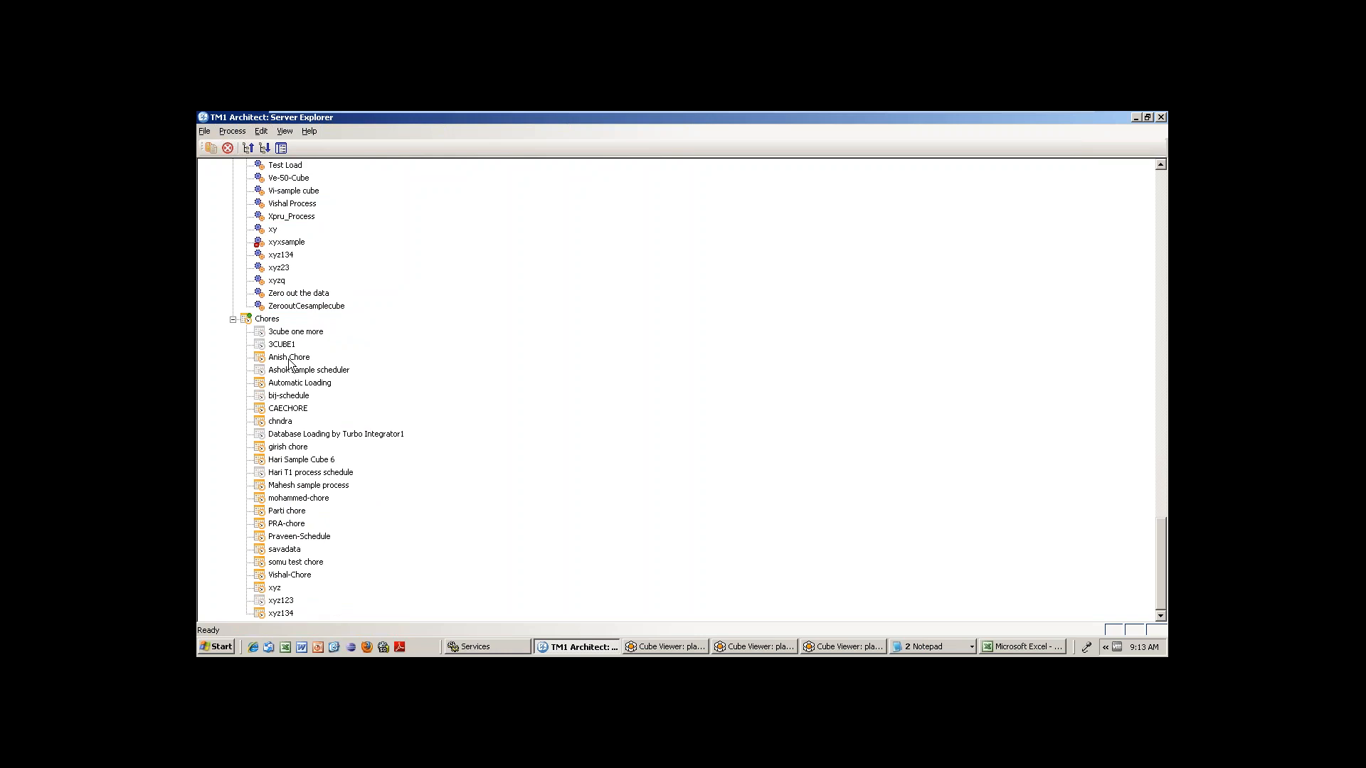
right_click(268, 319)
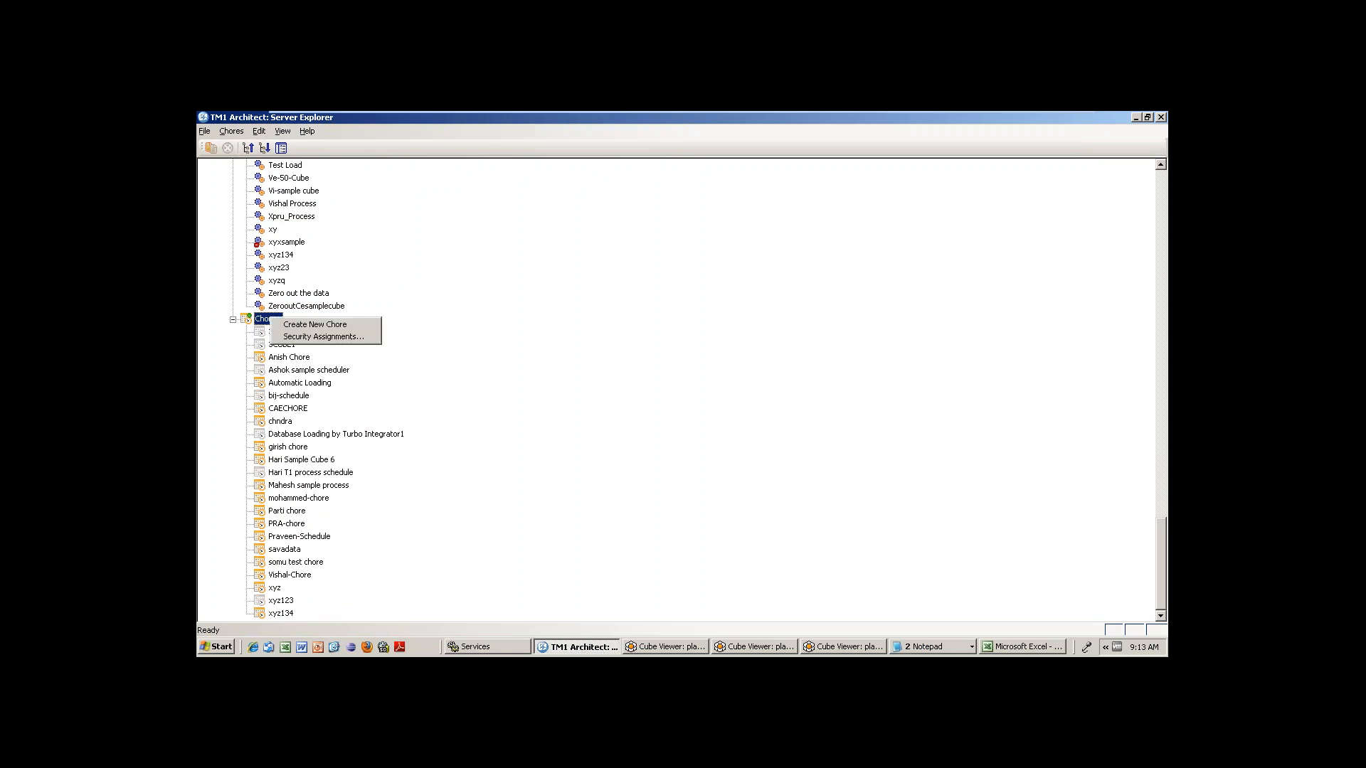
click(323, 325)
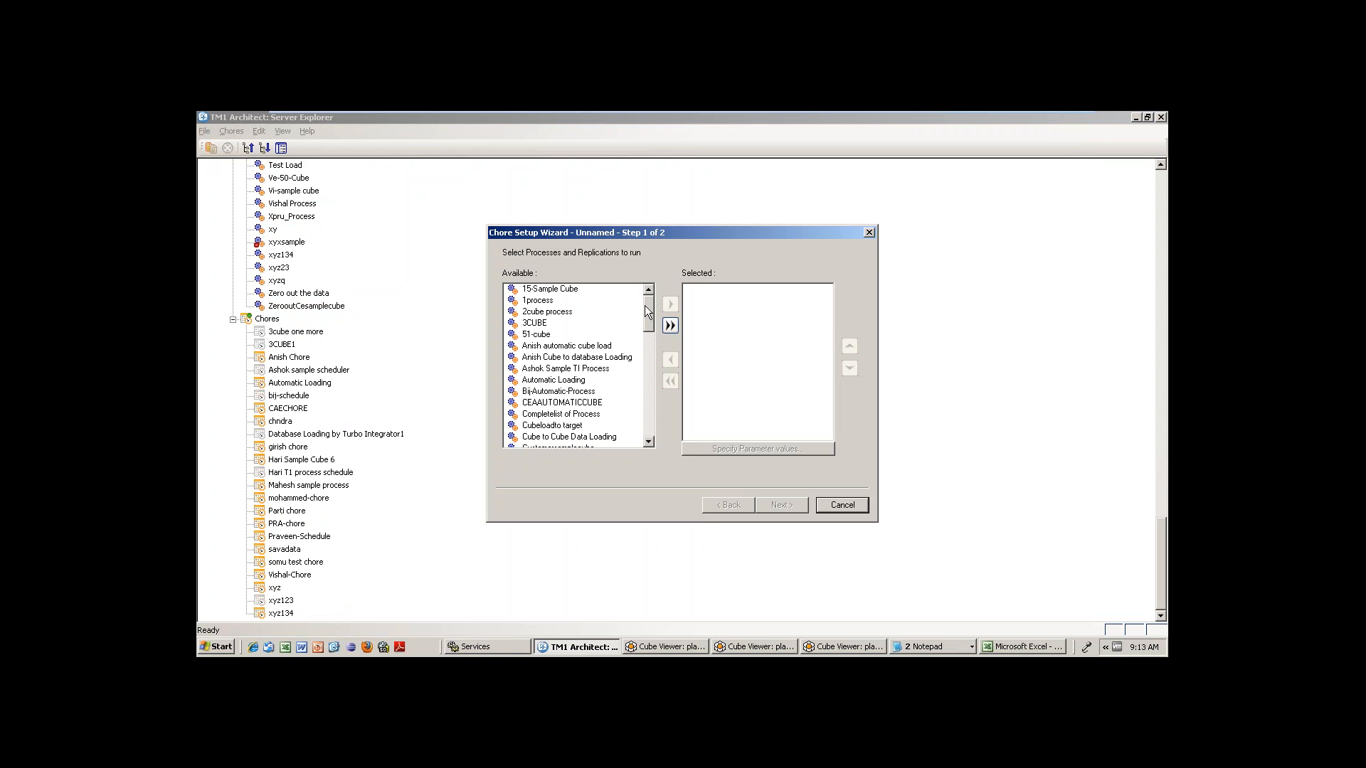
drag(646, 305, 650, 392)
scroll(650, 393, down, 1)
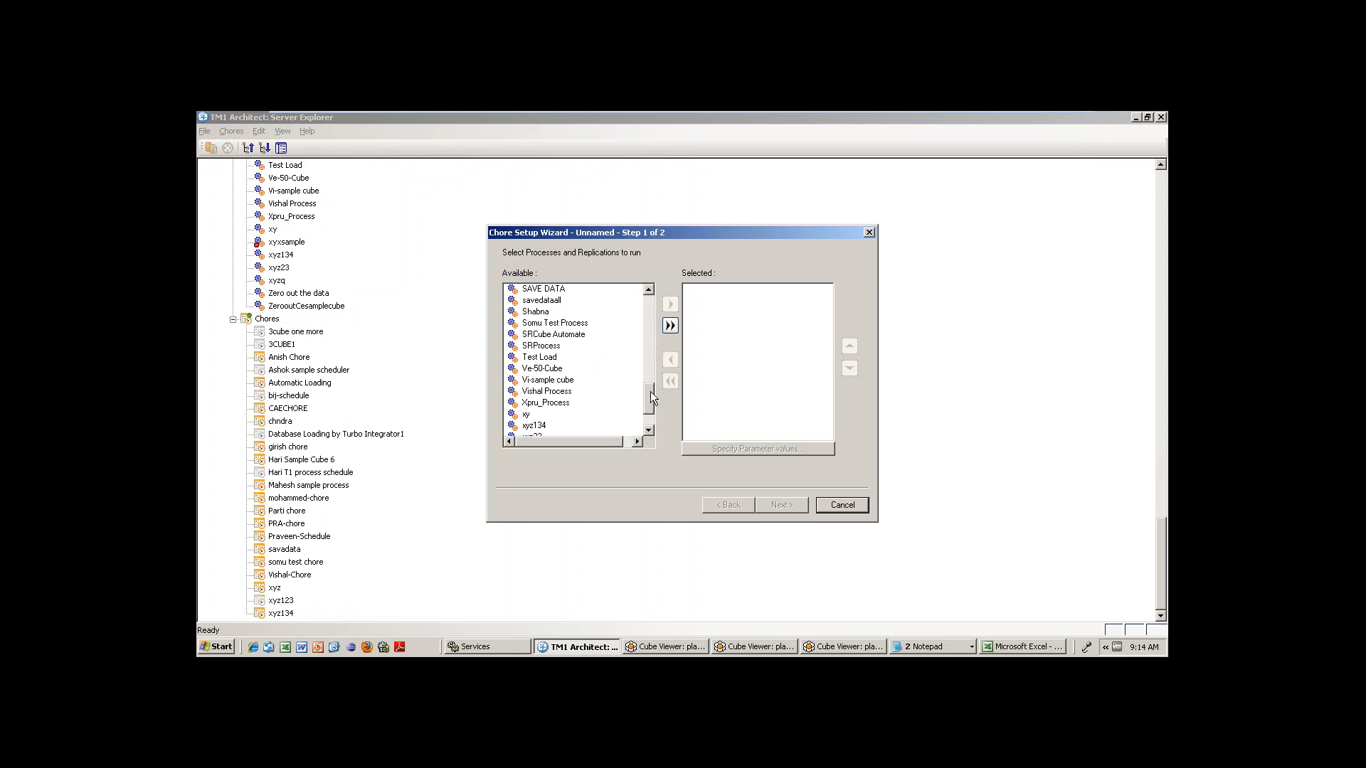
drag(650, 390, 646, 343)
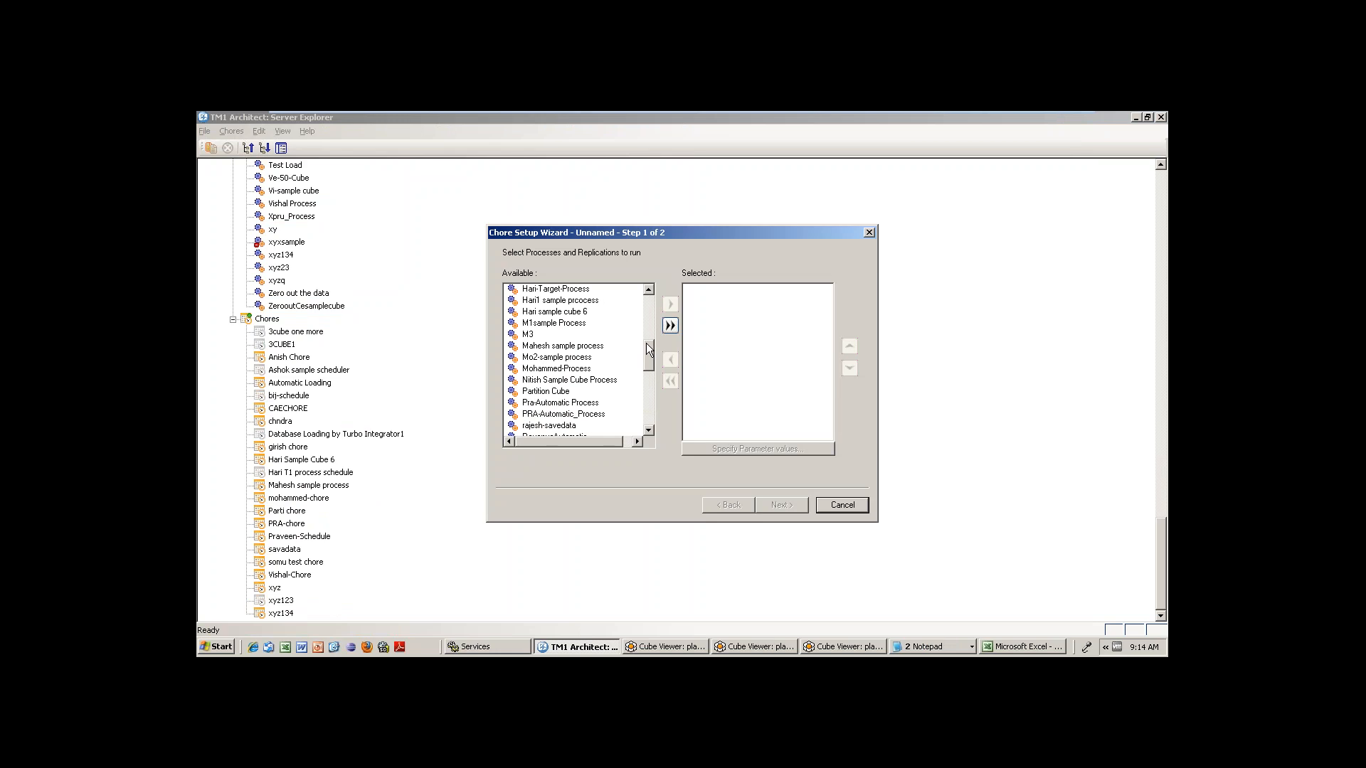
drag(647, 356, 646, 364)
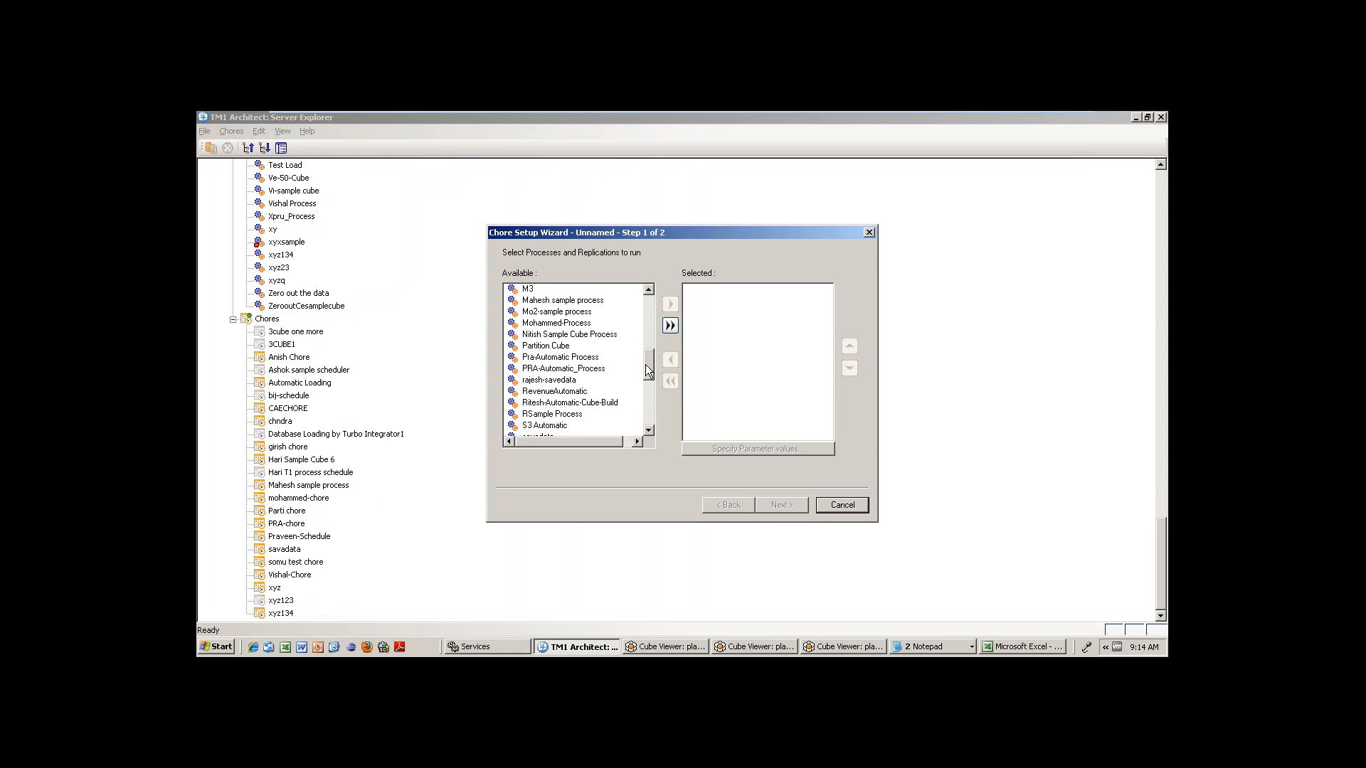
click(590, 403)
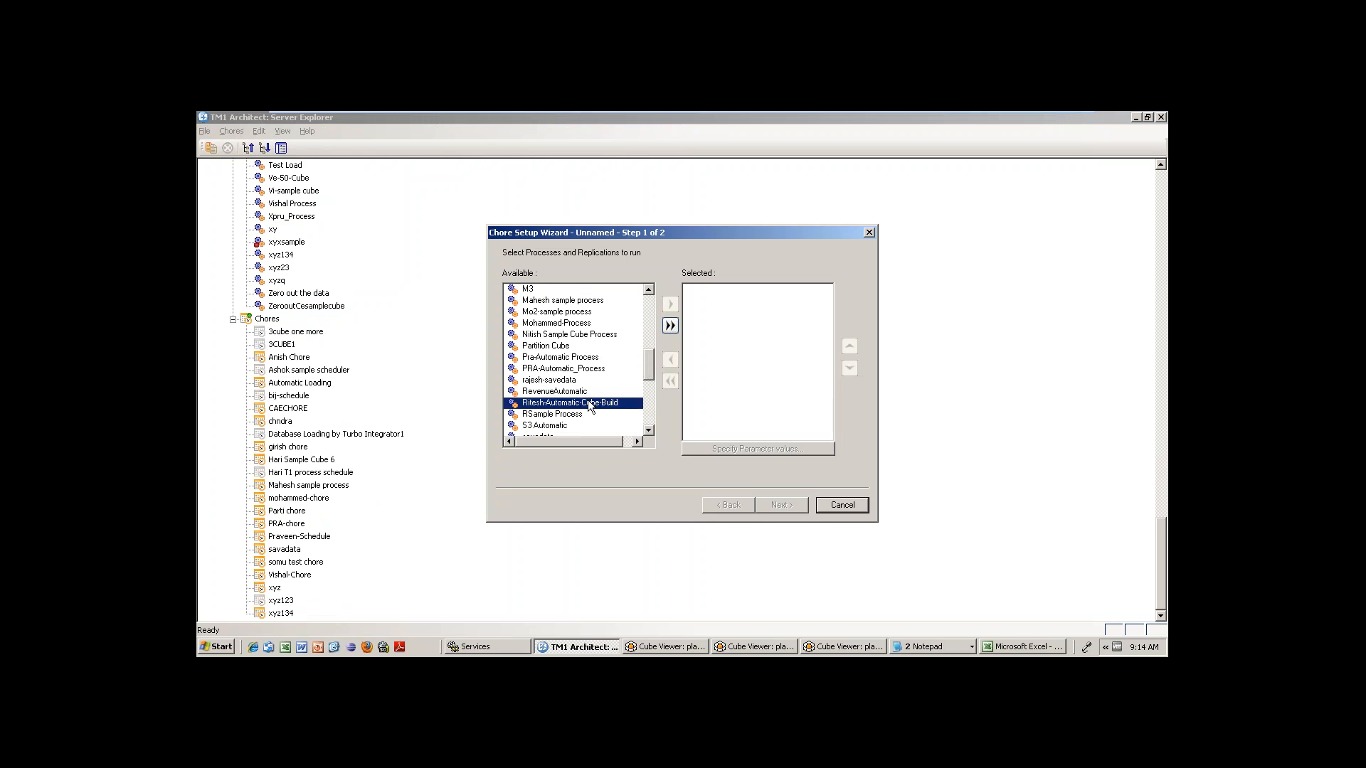
click(671, 325)
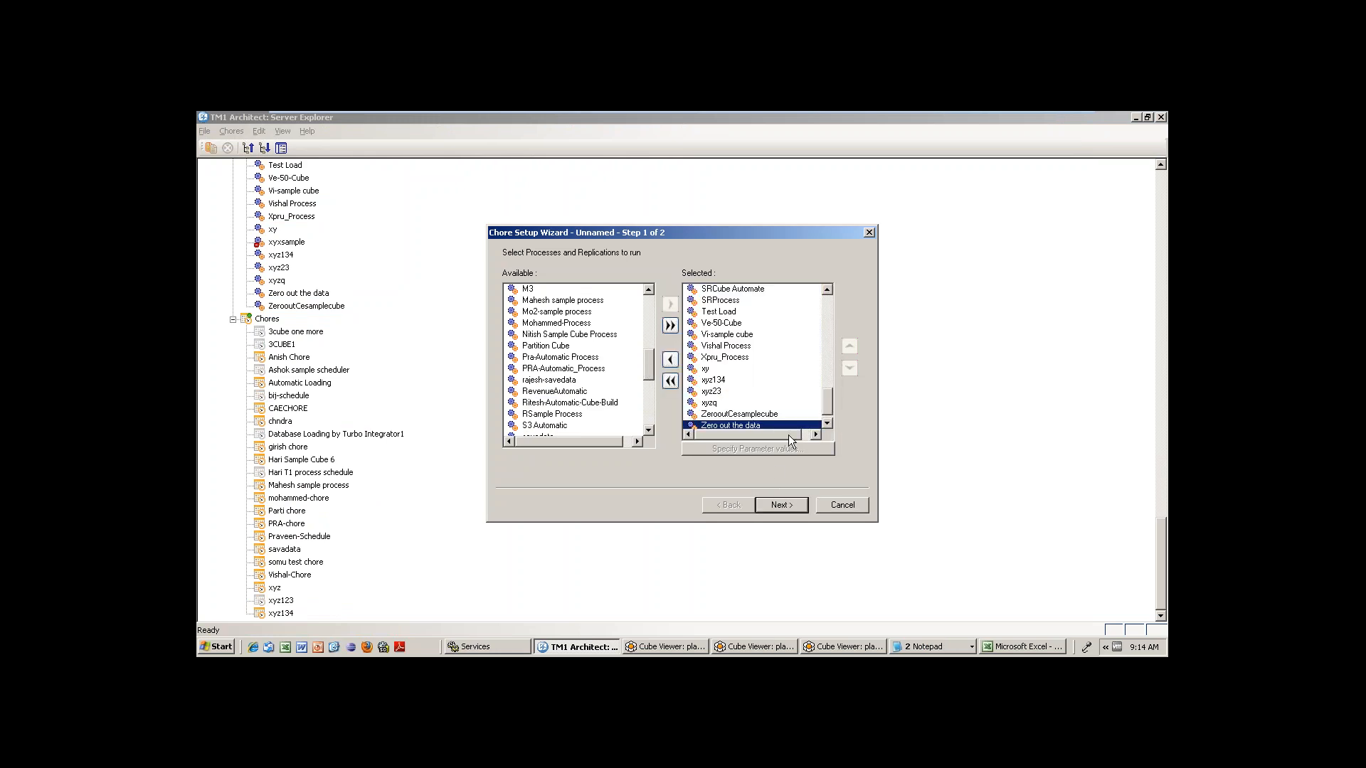
click(803, 502)
click(842, 505)
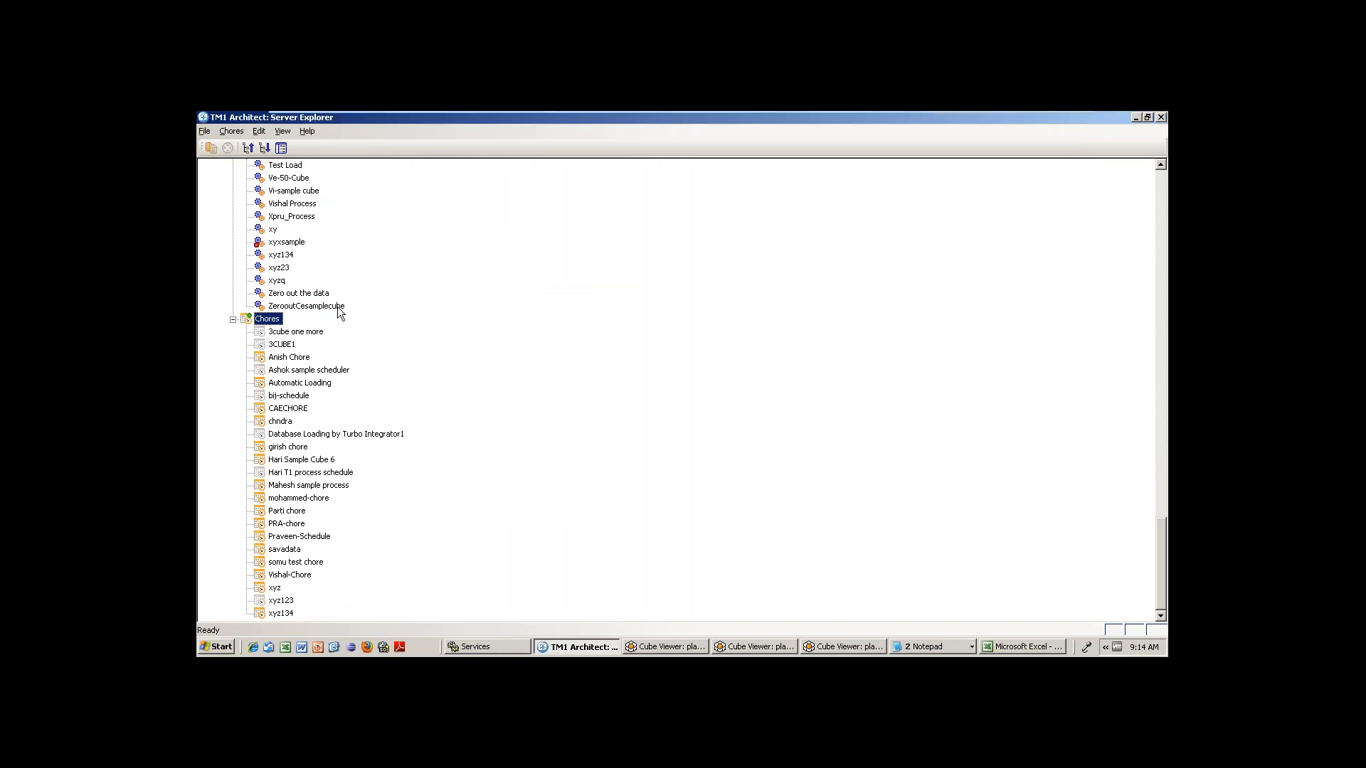
Create a fresh chore containing only the Ritesh-Automatic-Cube-Build process
right_click(273, 319)
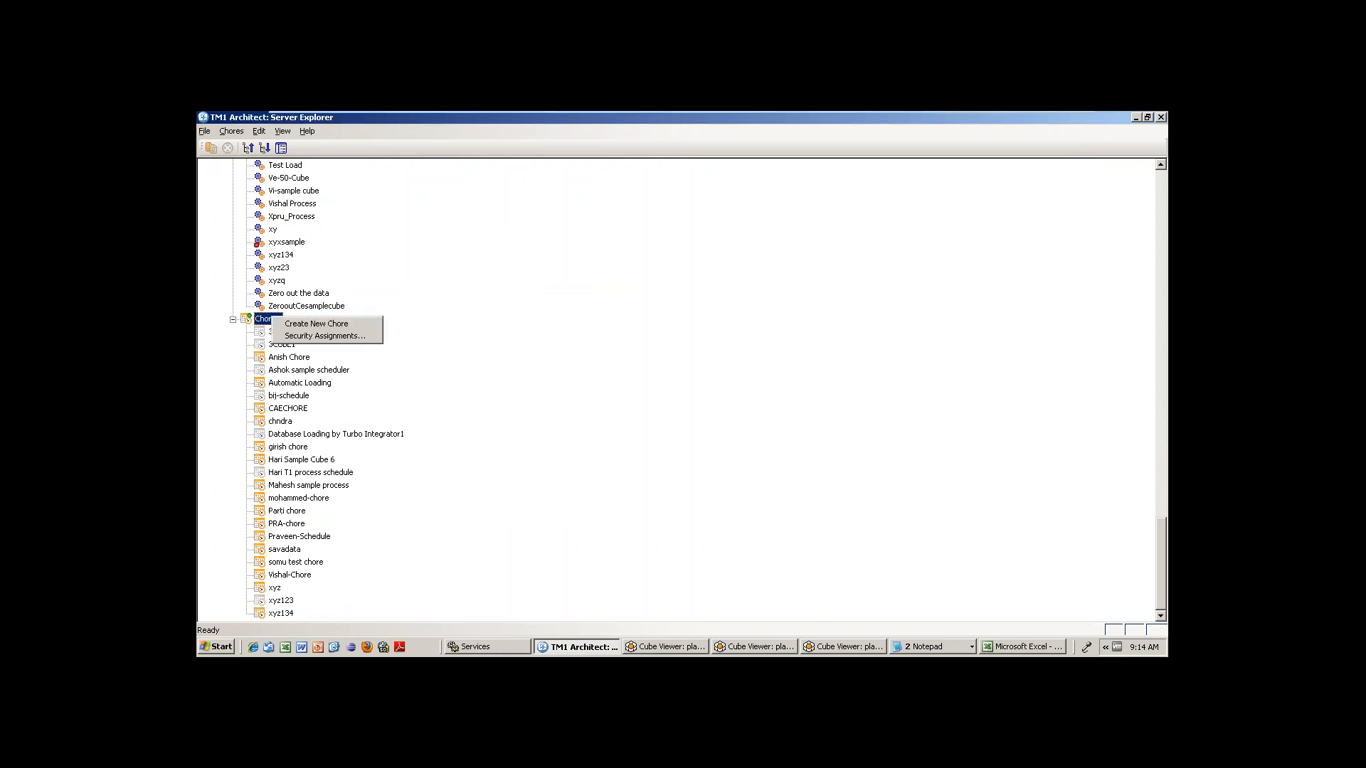
click(315, 325)
drag(650, 315, 649, 373)
click(580, 335)
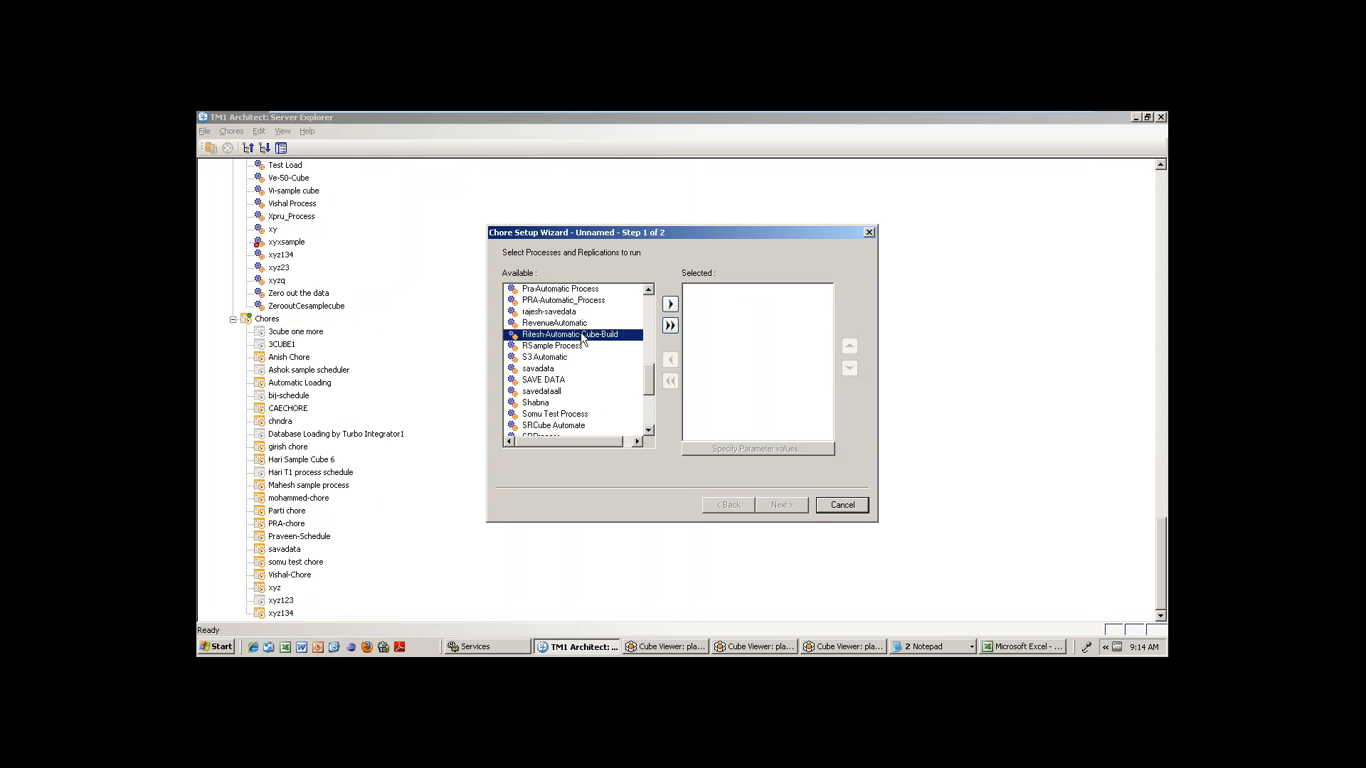
click(670, 304)
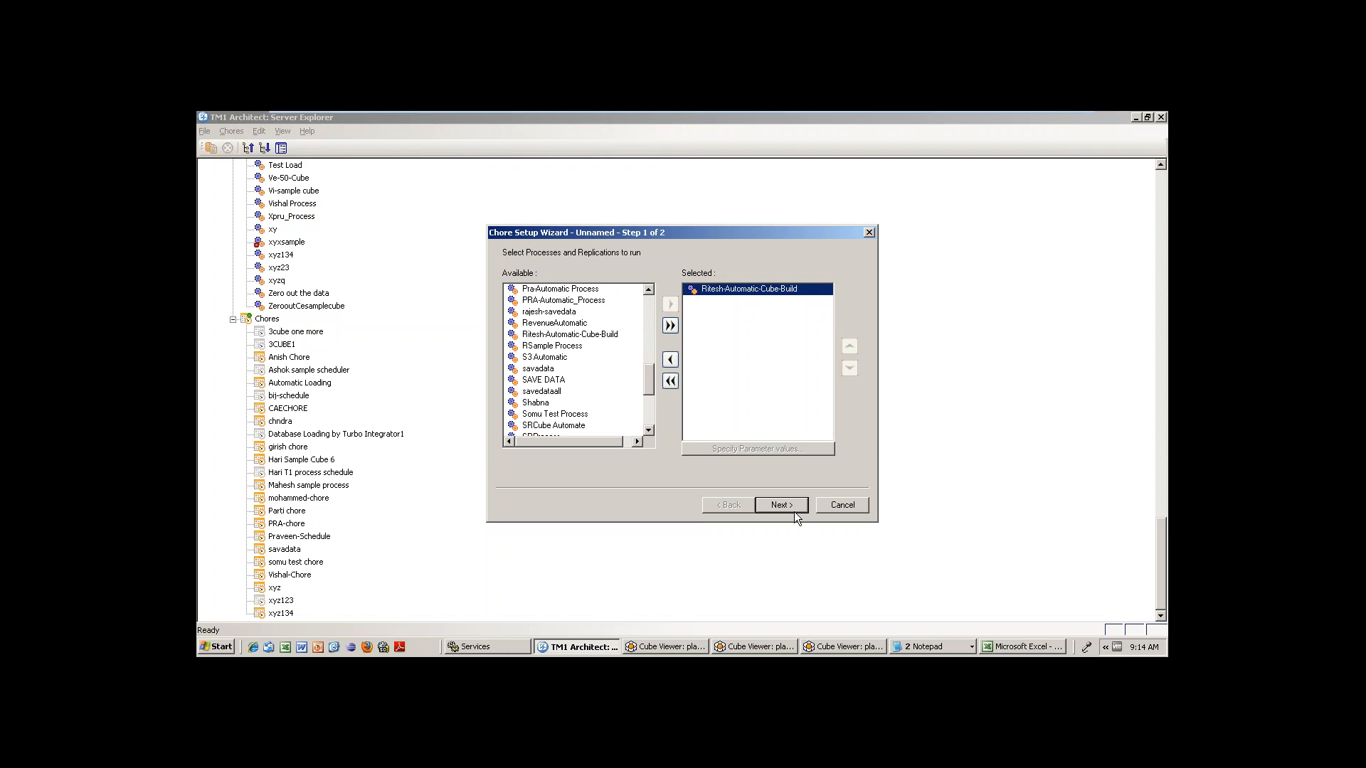
click(781, 506)
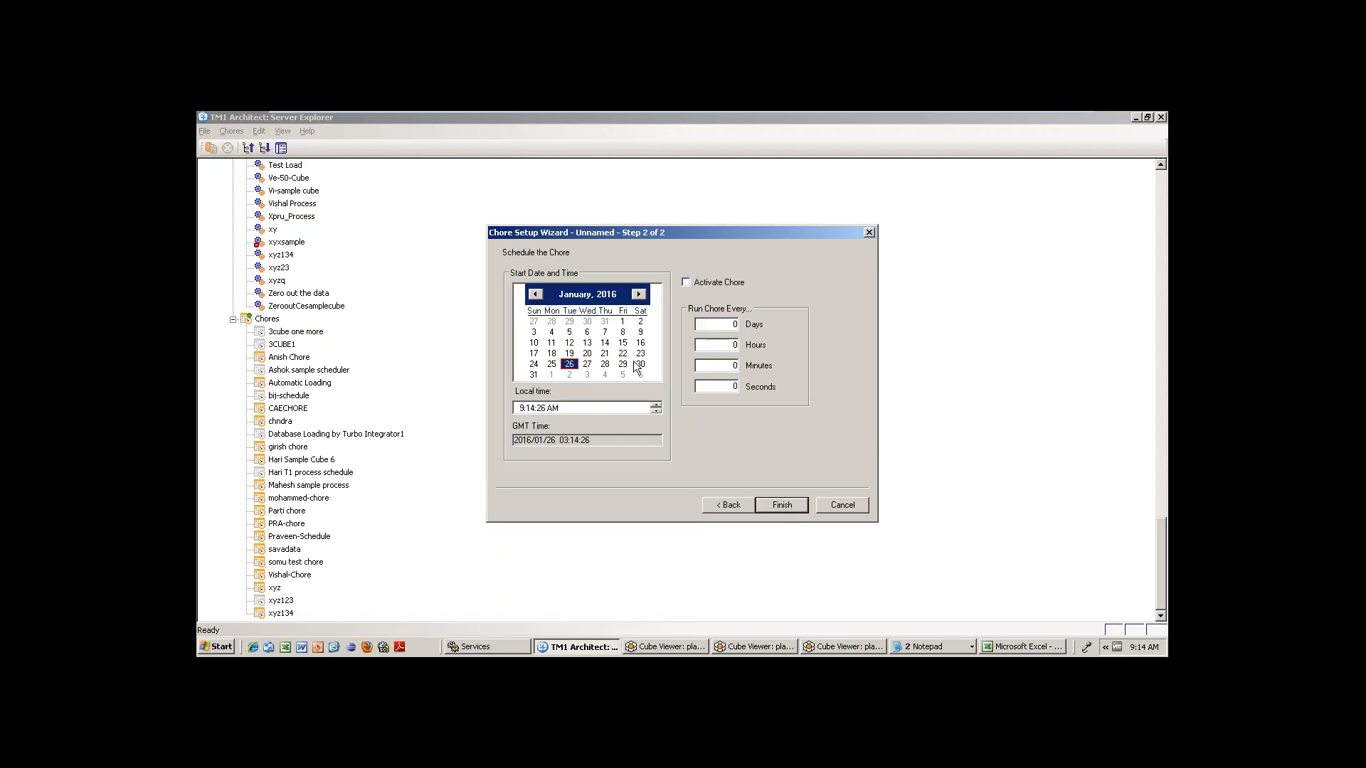
Schedule the chore every 1 day starting 26 January 2016 at 8:00 AM
double_click(724, 324)
text(1)
click(569, 333)
click(572, 364)
click(524, 408)
text(8:00)
Finish the chore and save it as Ritesh-schedule
click(775, 504)
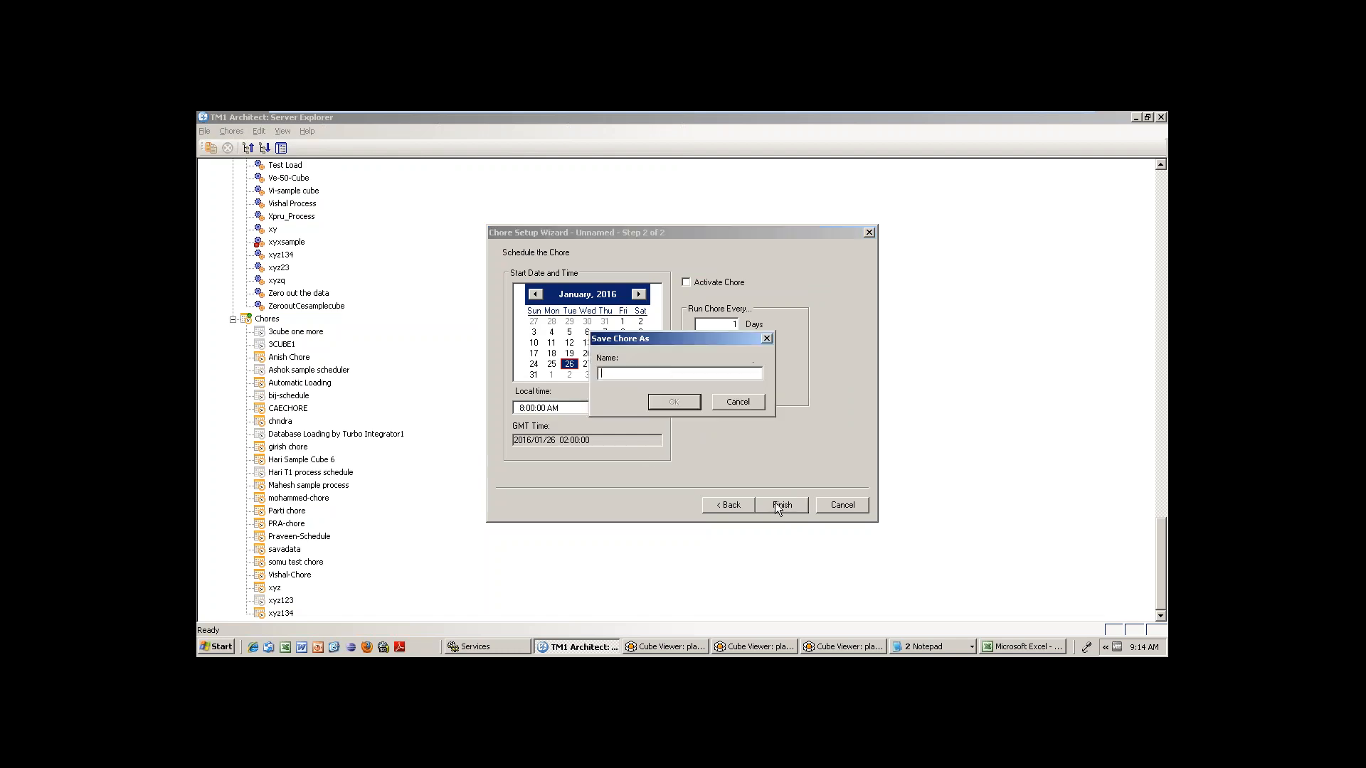
text(Ritesh-schedule)
key(Return)
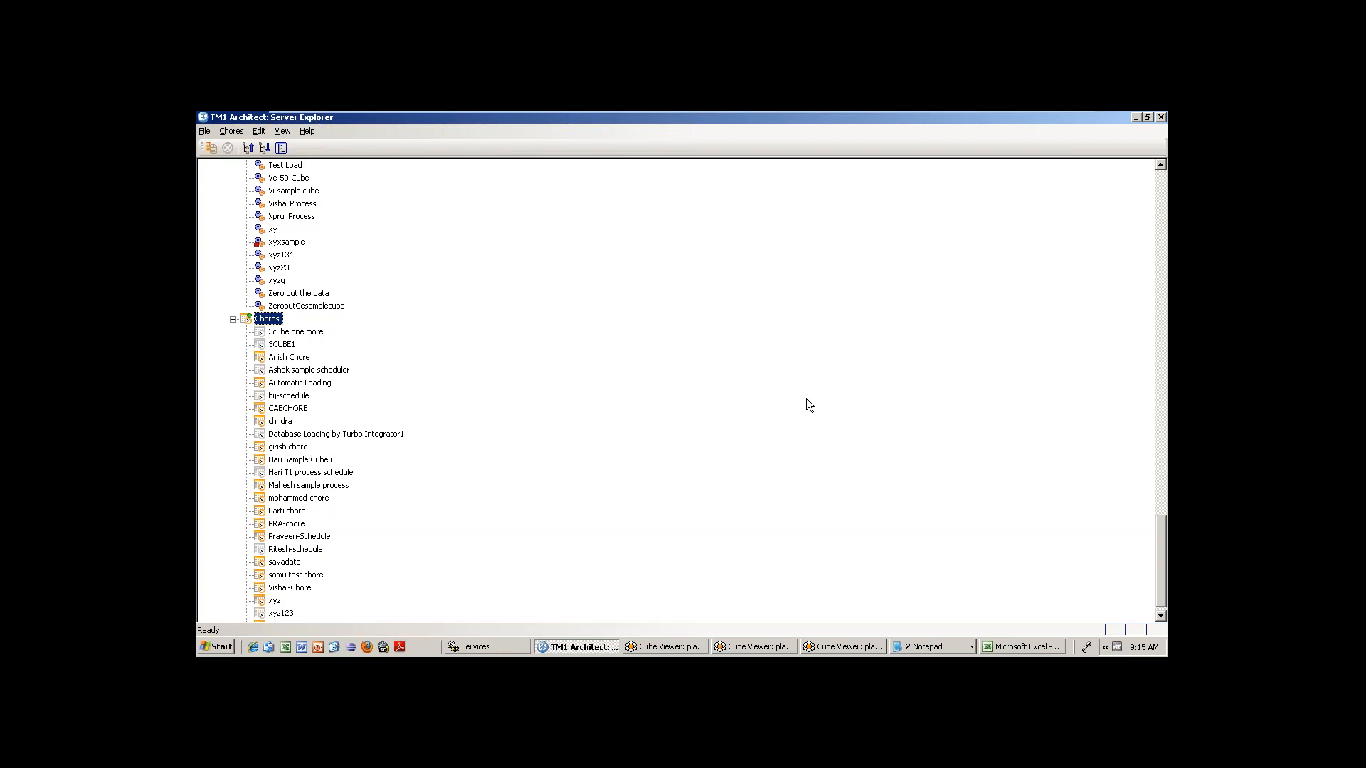
click(1161, 616)
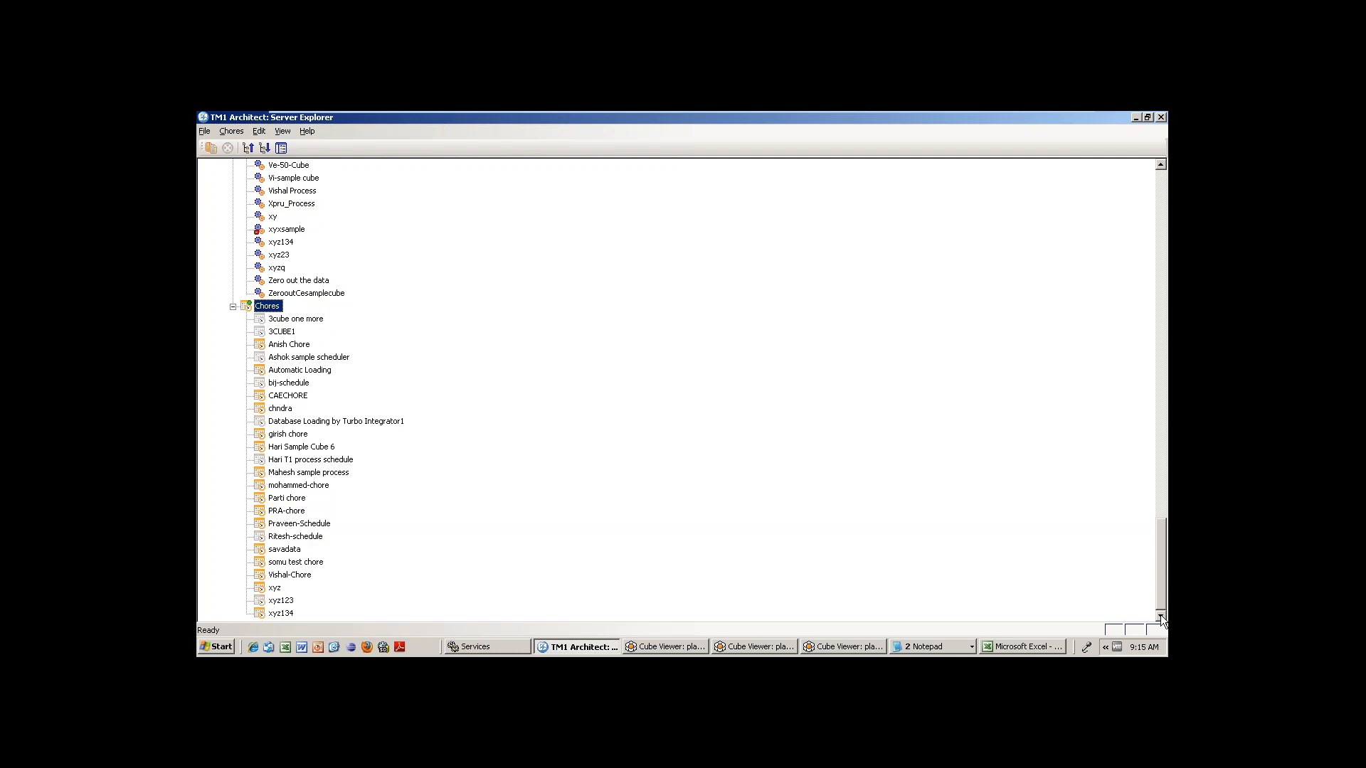
click(299, 536)
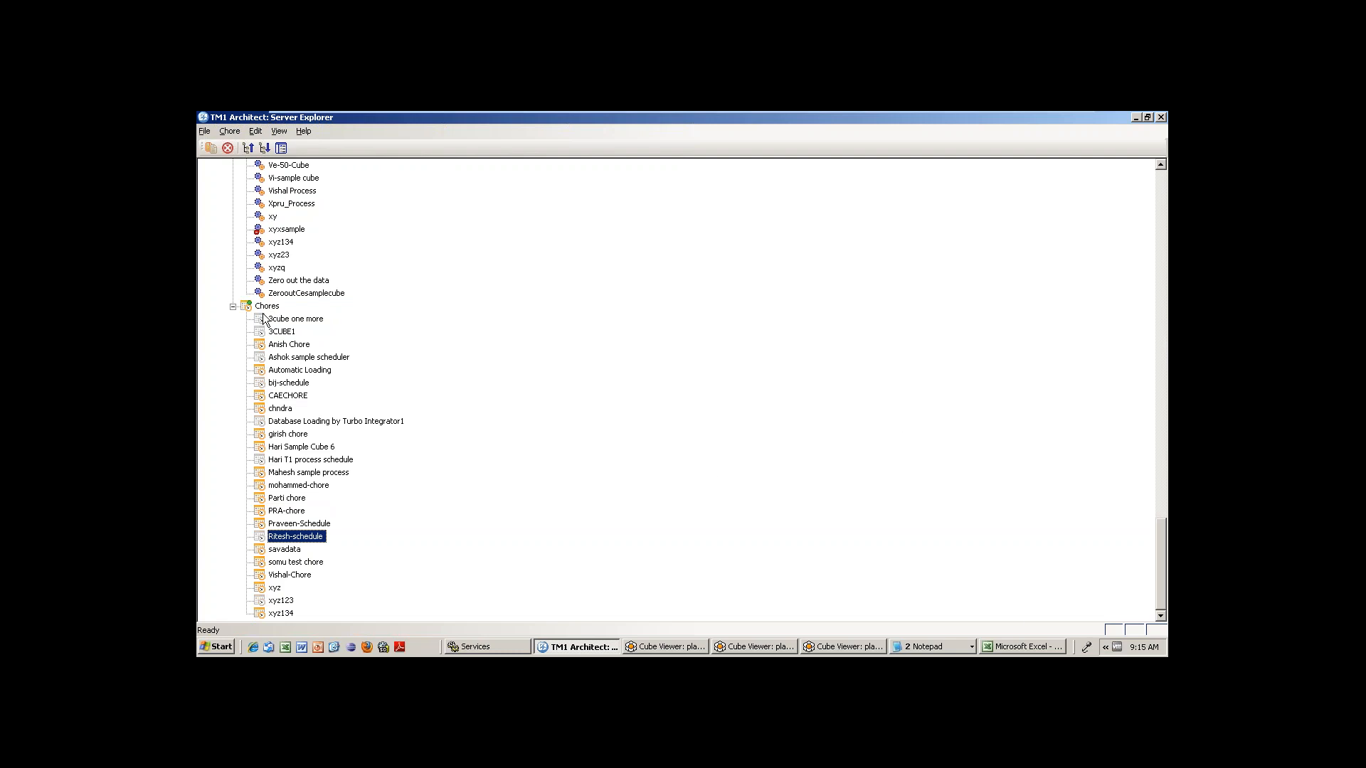
double_click(308, 538)
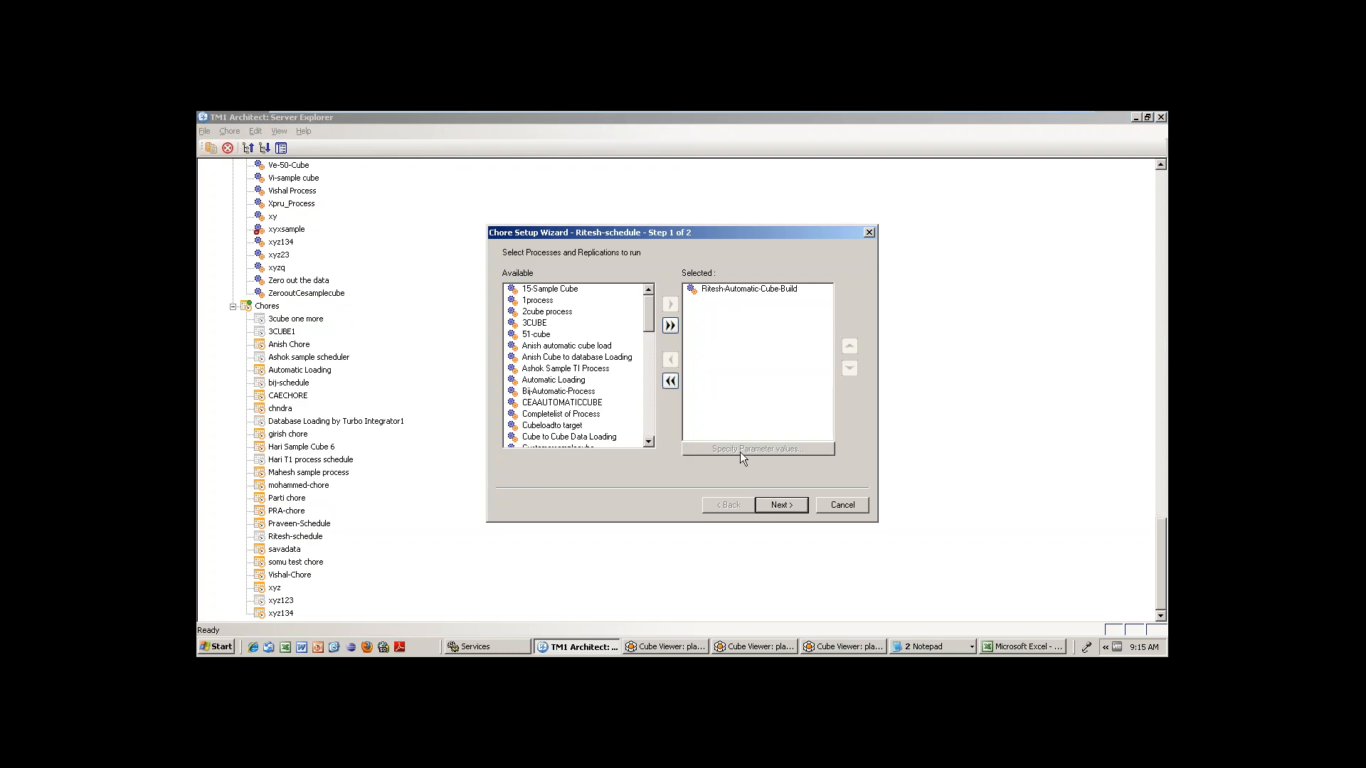
click(774, 504)
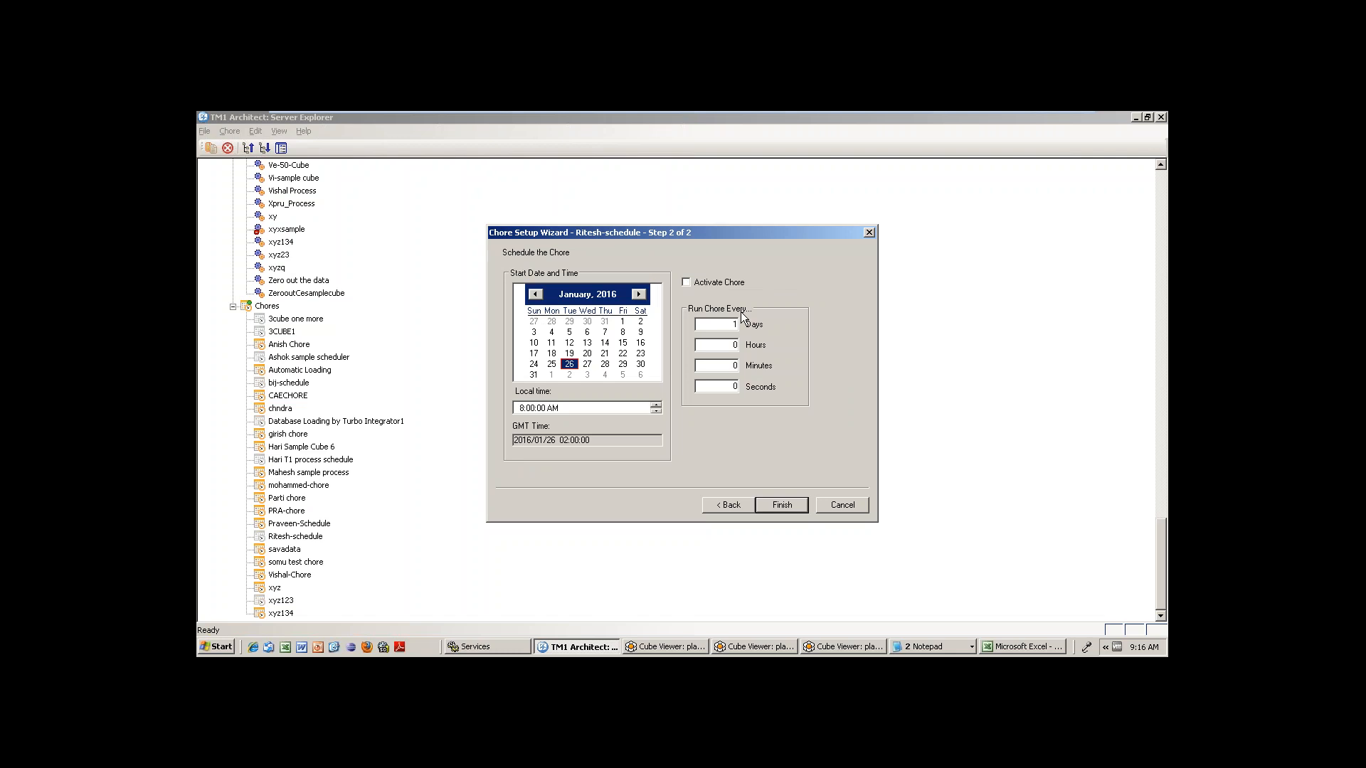
click(843, 506)
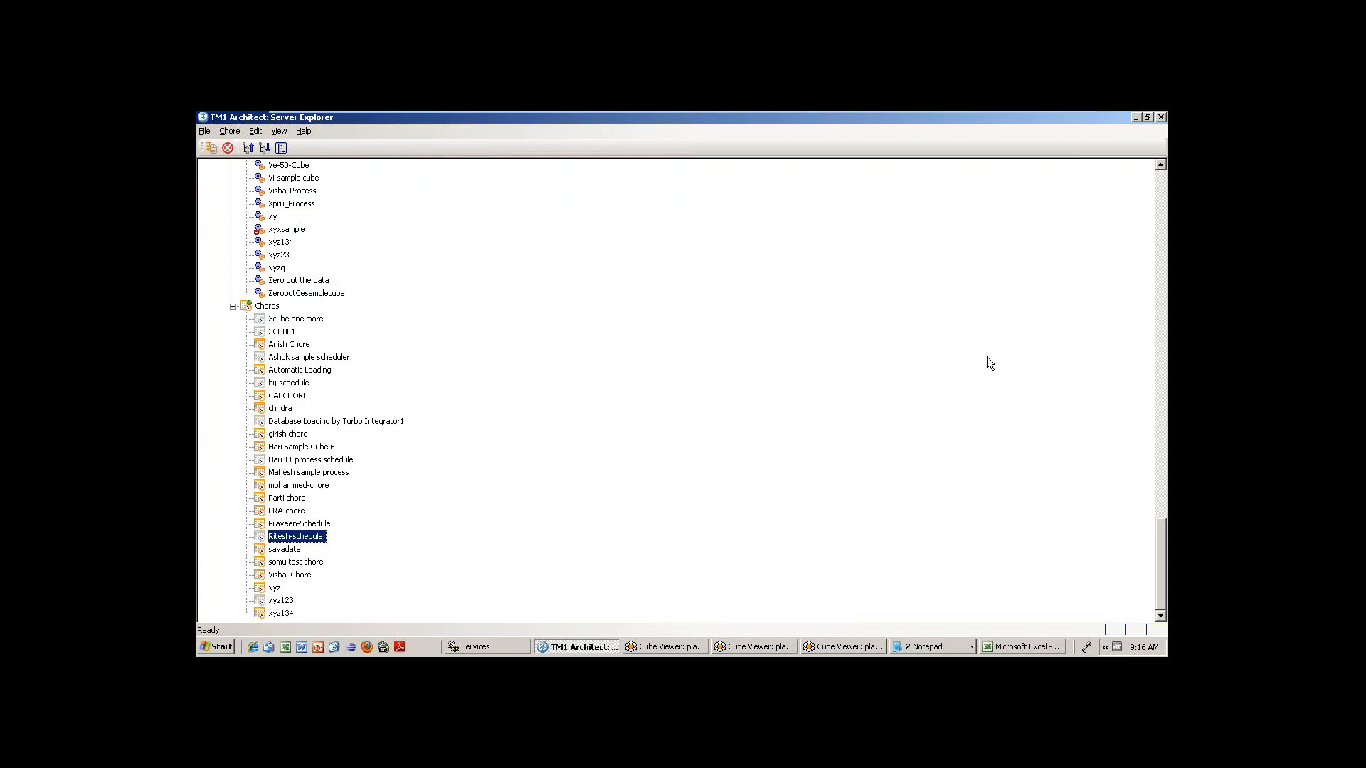
Close both Cube Viewer windows, declining to save changes to either view
click(1161, 117)
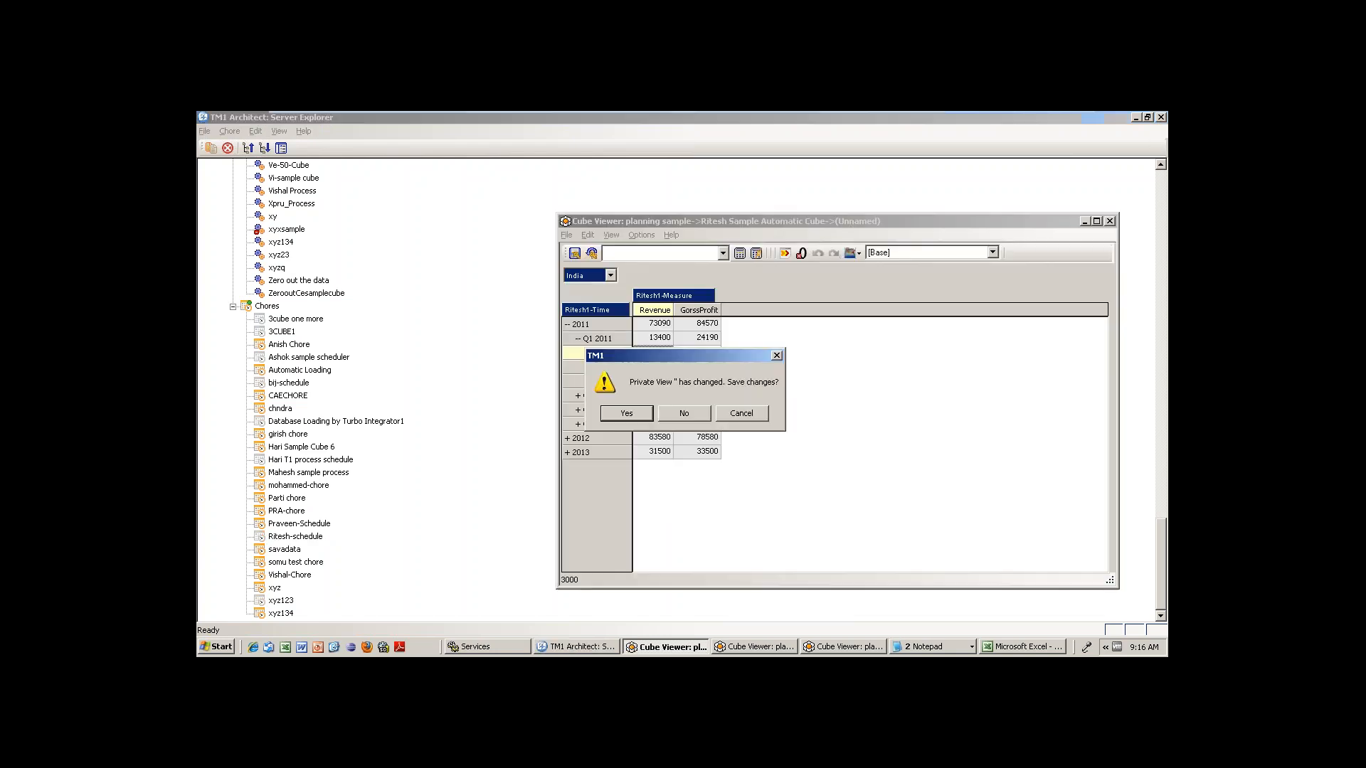
click(683, 414)
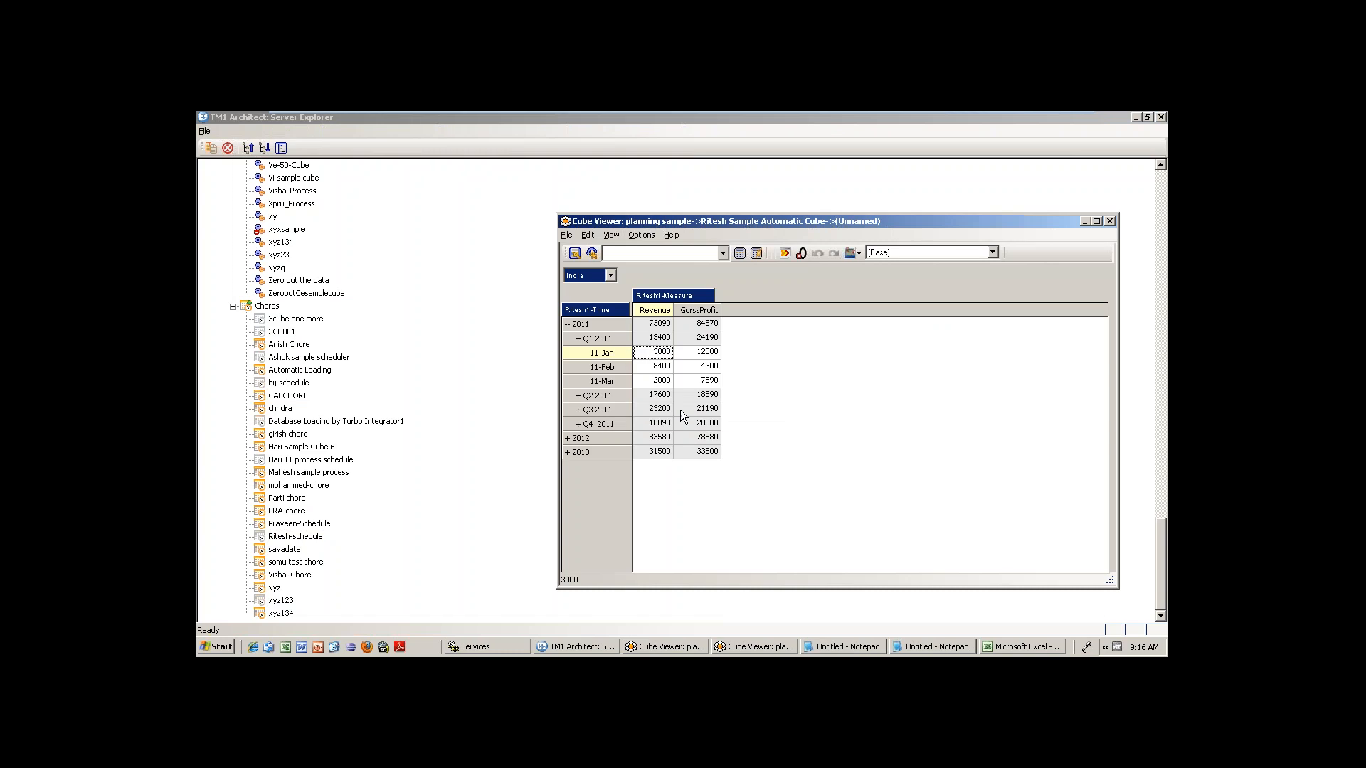
click(694, 413)
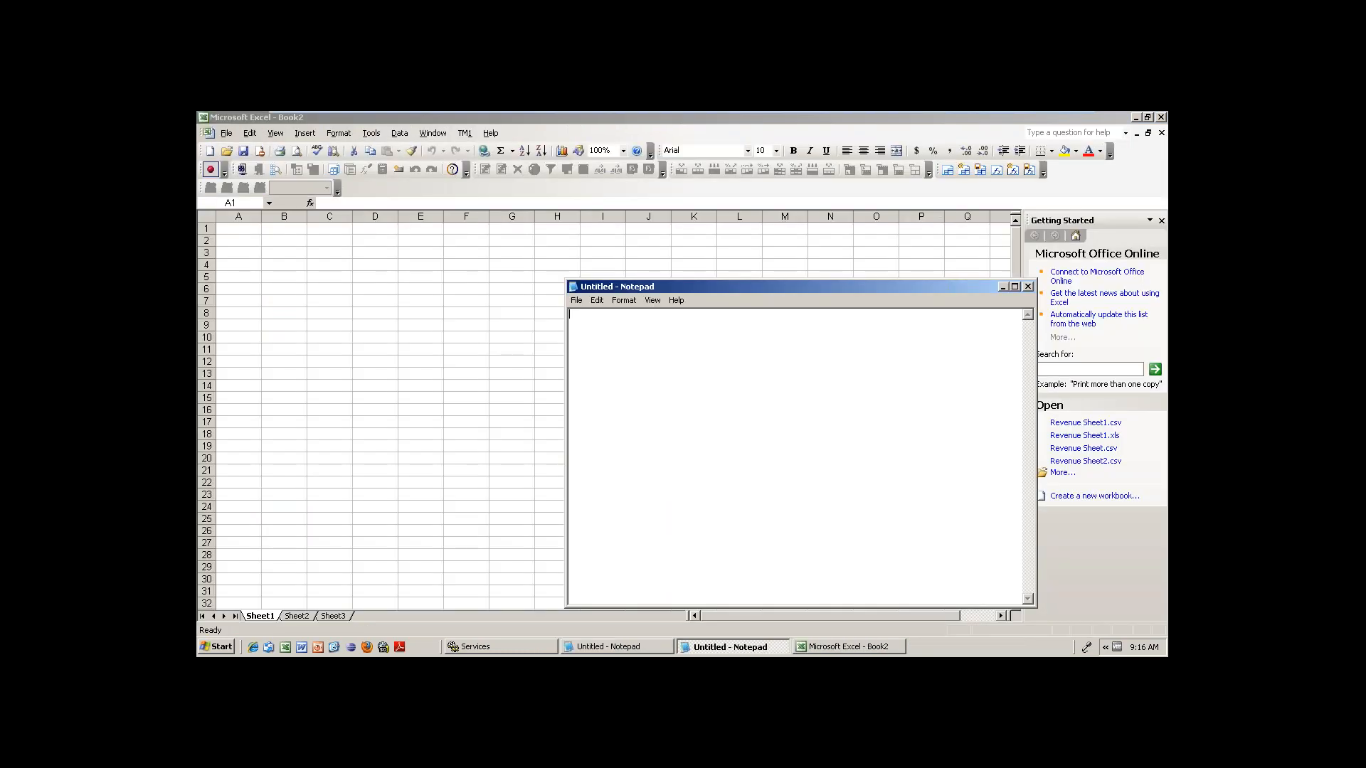
Close the empty Notepad and Excel, then minimize the VMware window to reveal the desktop
click(1027, 286)
click(1160, 118)
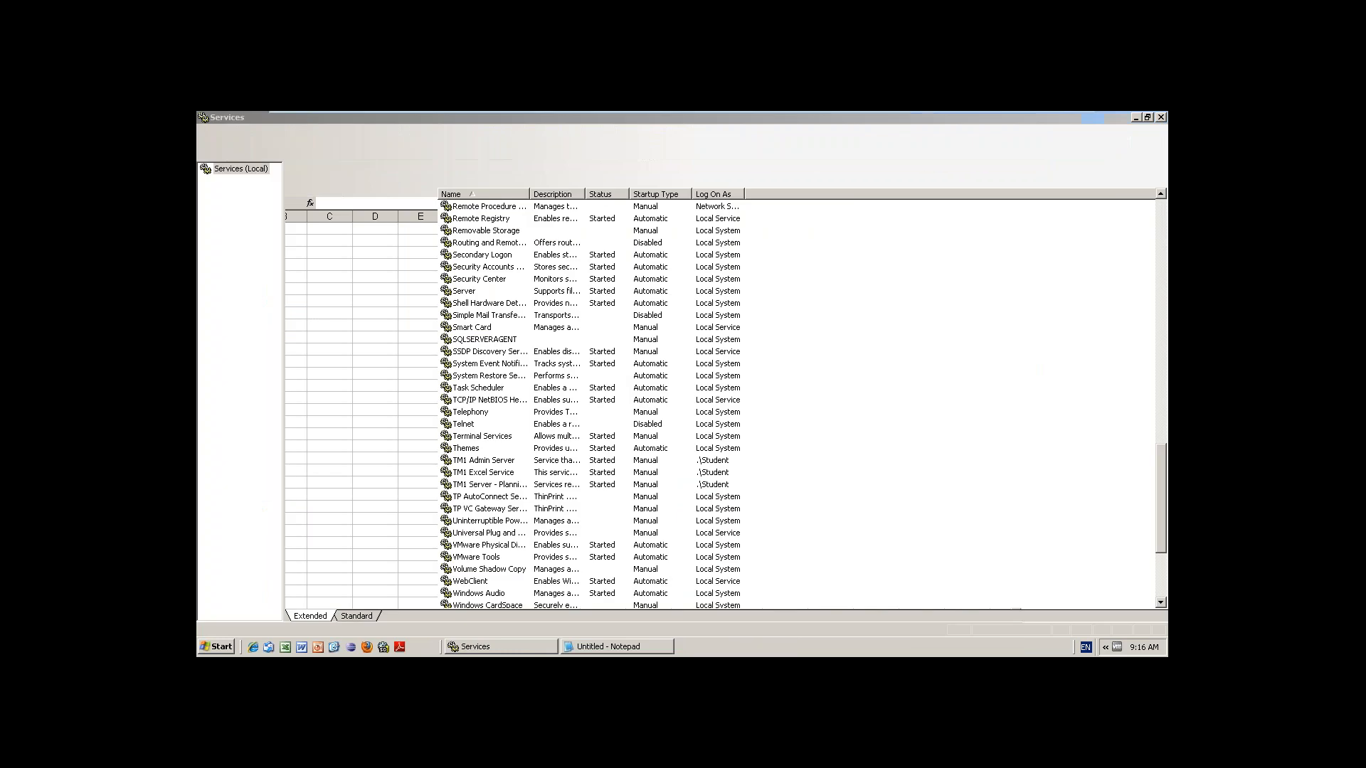
mouse_move(890, 112)
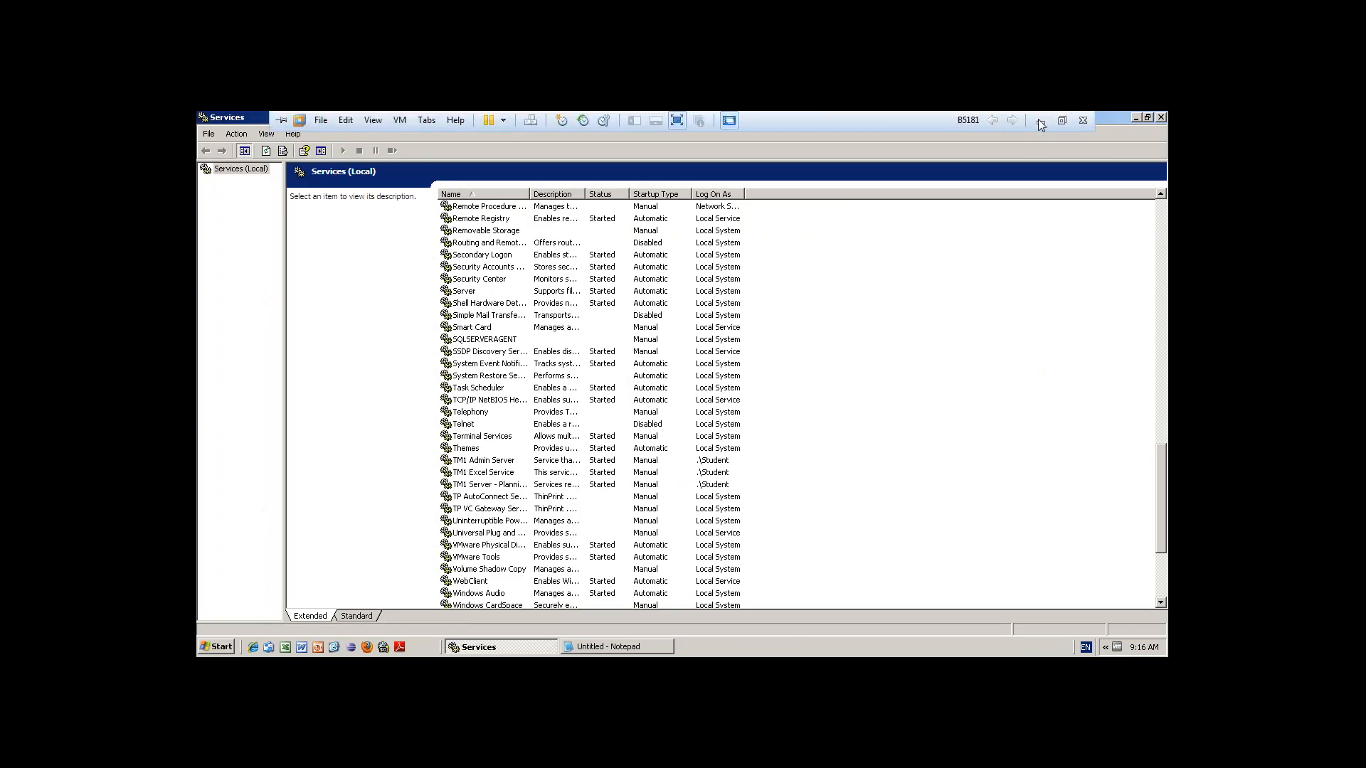
click(1038, 120)
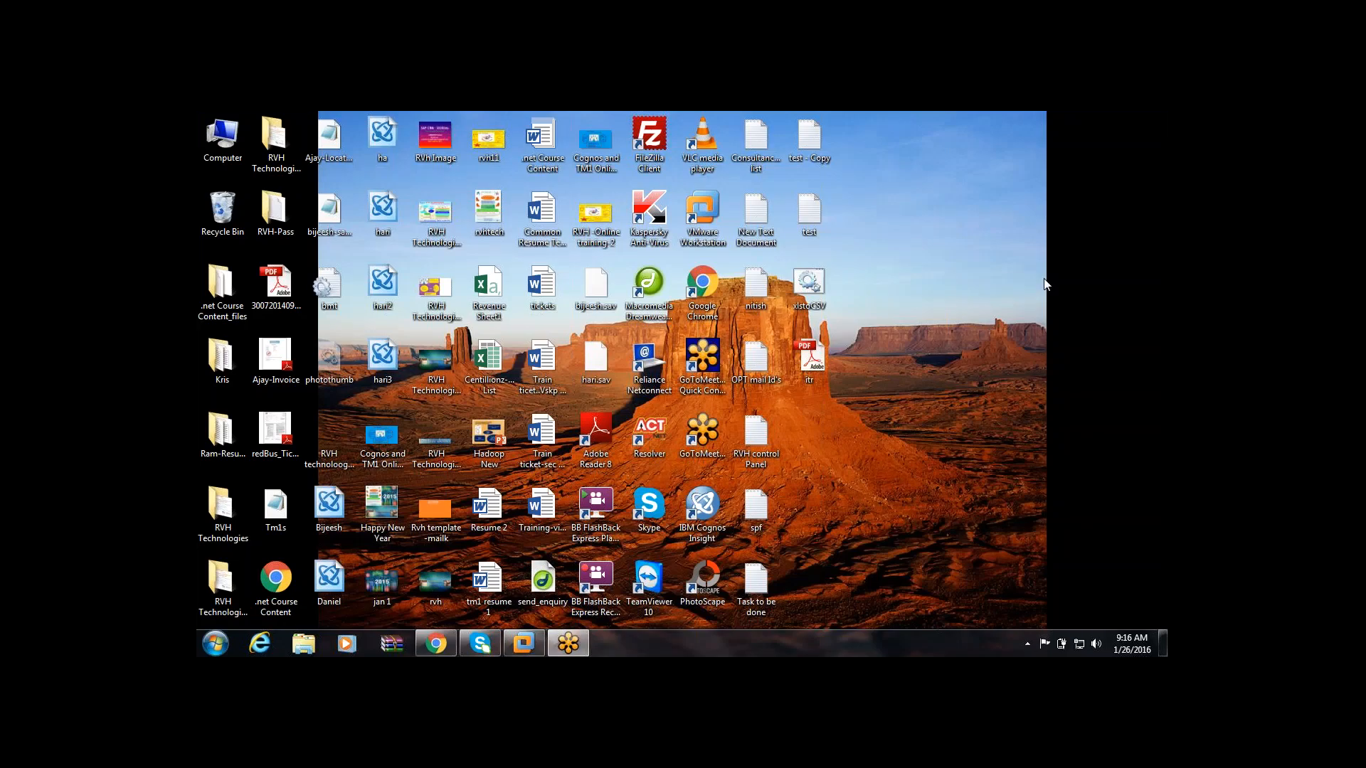